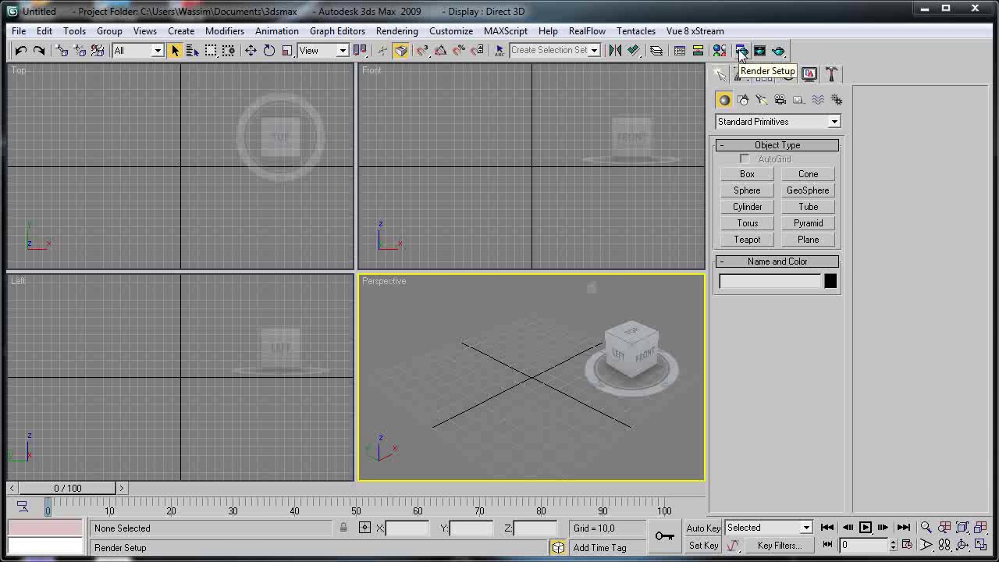
- Assign V-Ray DEMO 1.50.SP2 as the production renderer in the render setup and close the setup window
left_click(398, 31)
left_click(428, 65)
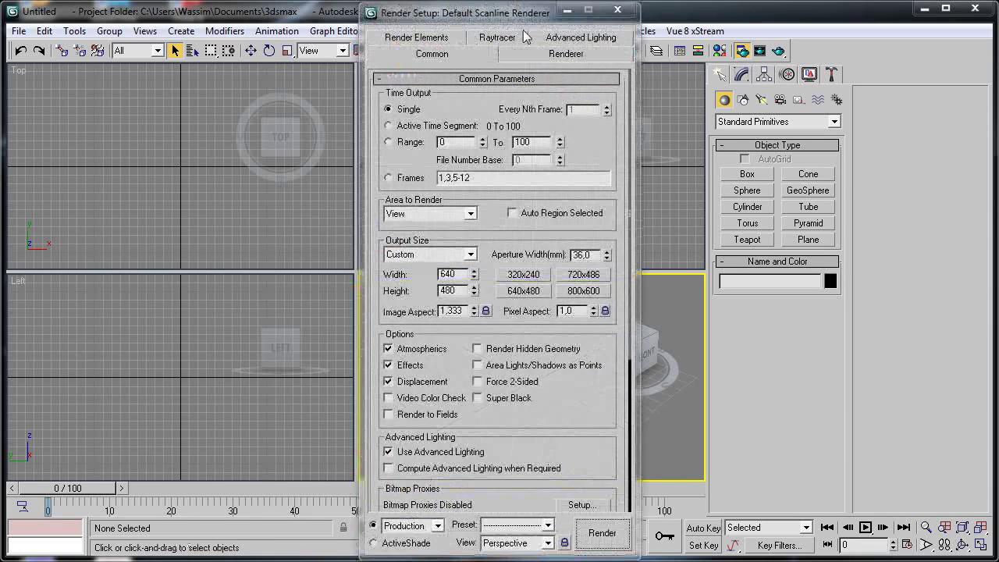
left_click_drag(468, 17, 384, 0)
scroll(523, 413, "down", 6)
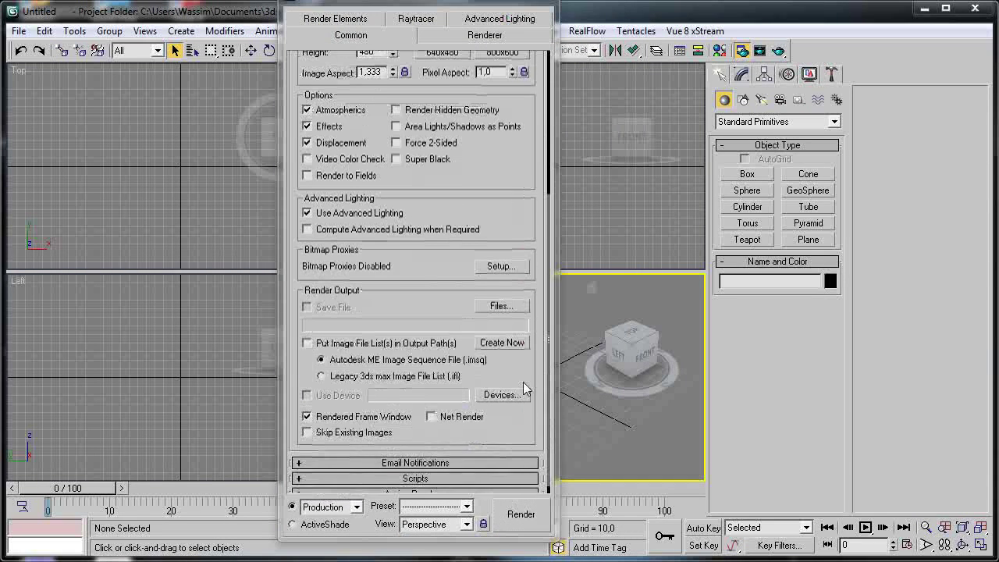
left_click(469, 484)
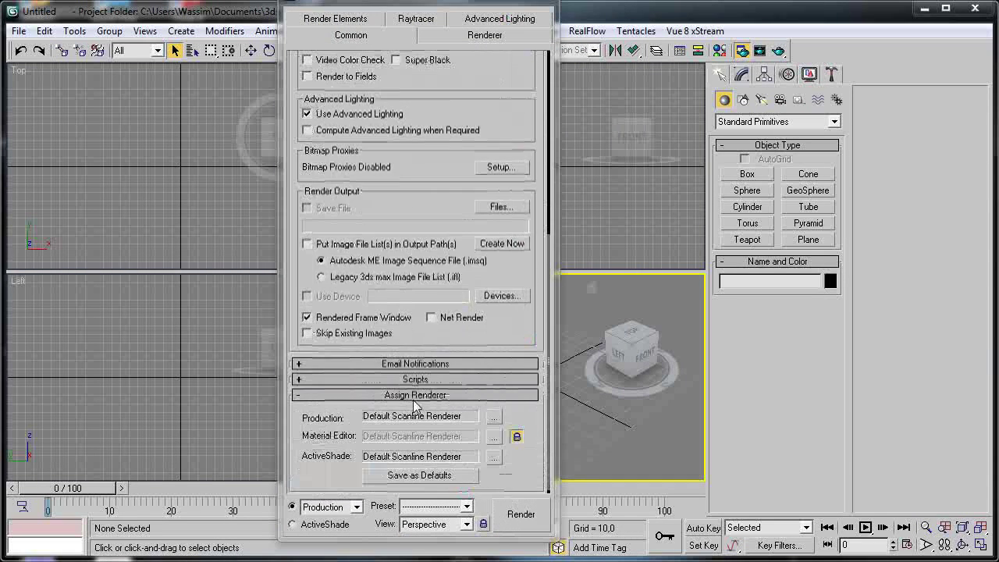
left_click(494, 419)
left_click(395, 178)
double_click(394, 178)
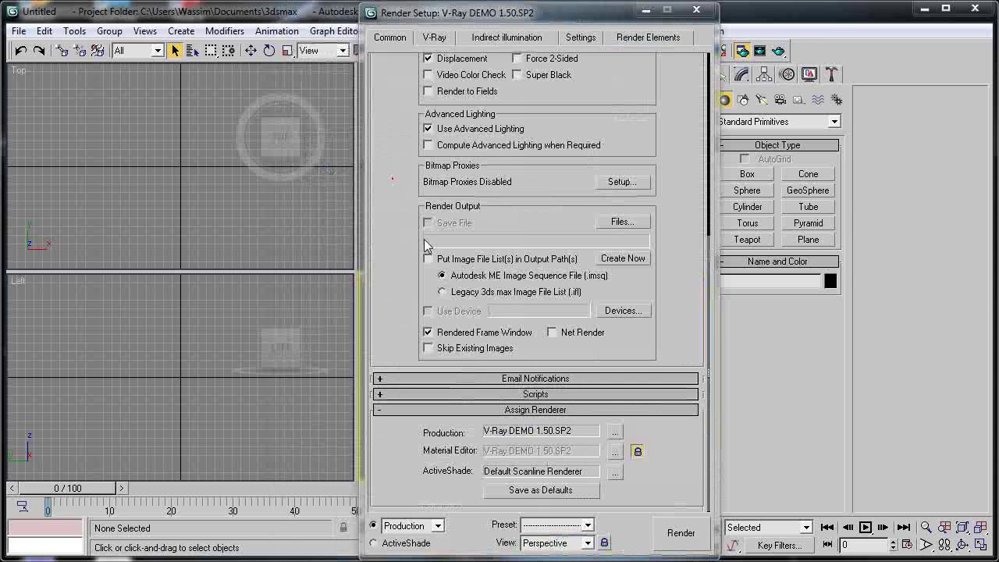
left_click_drag(552, 15, 342, 1)
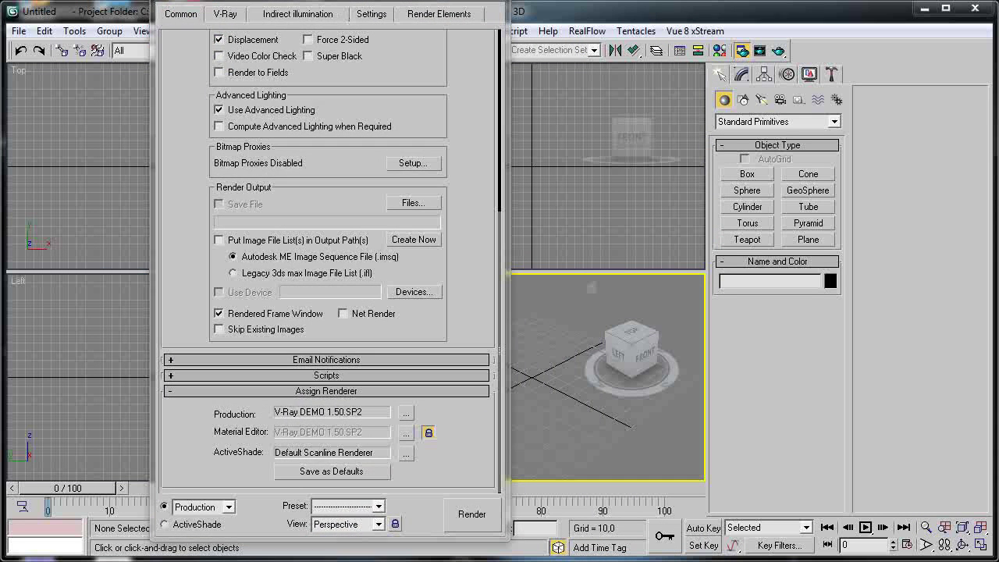
left_click(741, 50)
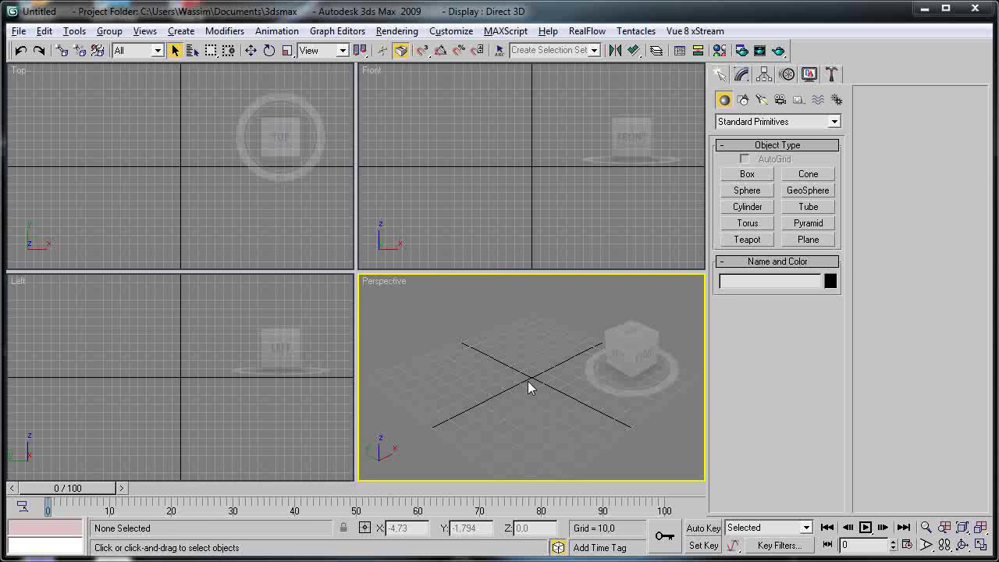
- Maximize the Perspective view and examine the Plane, Dome and Sphere types of the VRayLight without placing a light
key("alt+w")
scroll(377, 309, "down", 4)
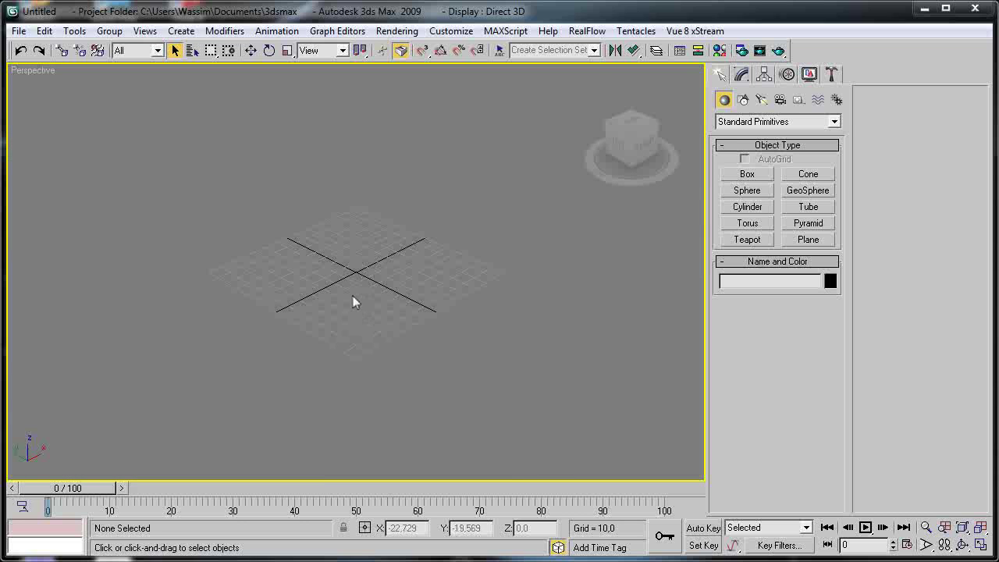
left_click(760, 100)
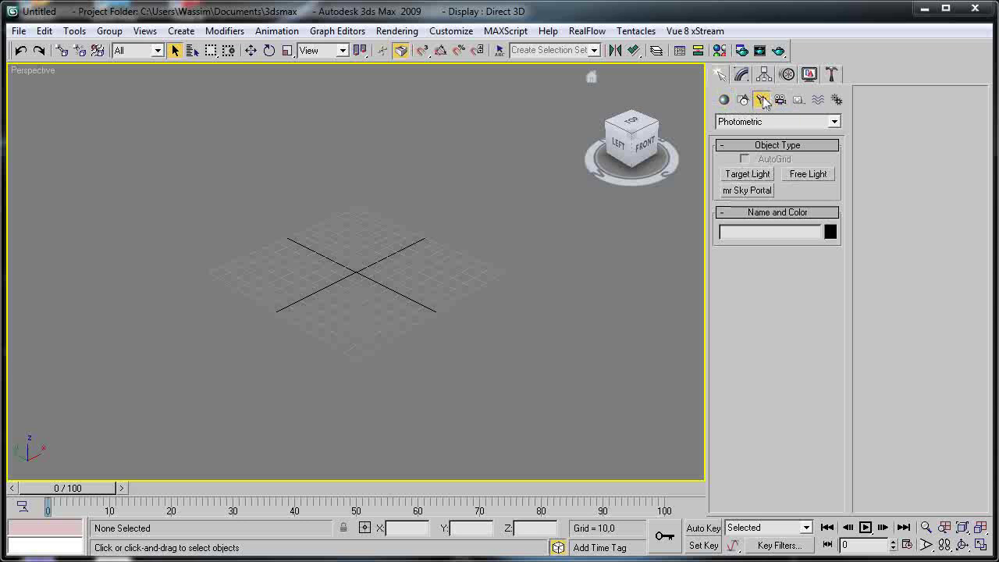
left_click(788, 122)
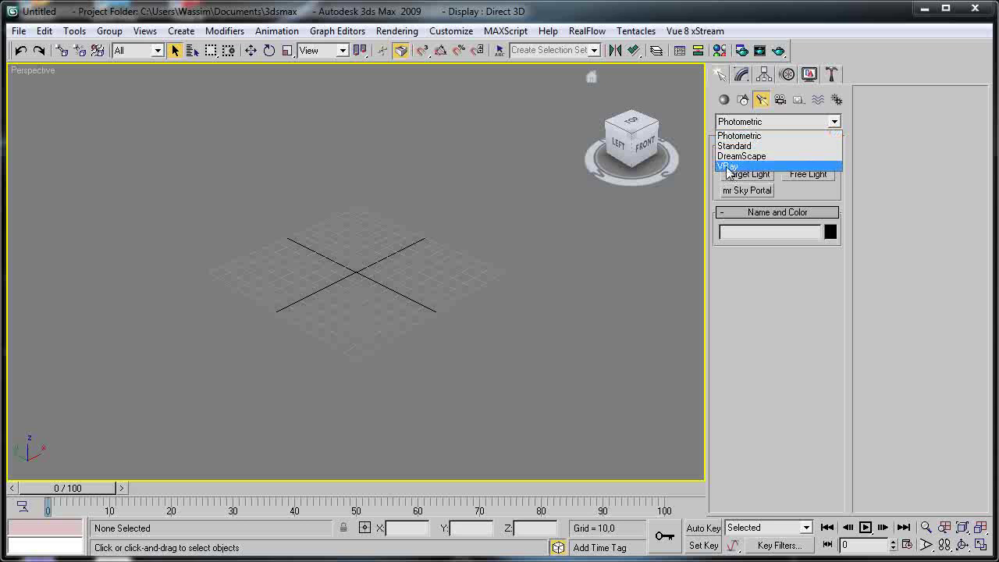
left_click(727, 166)
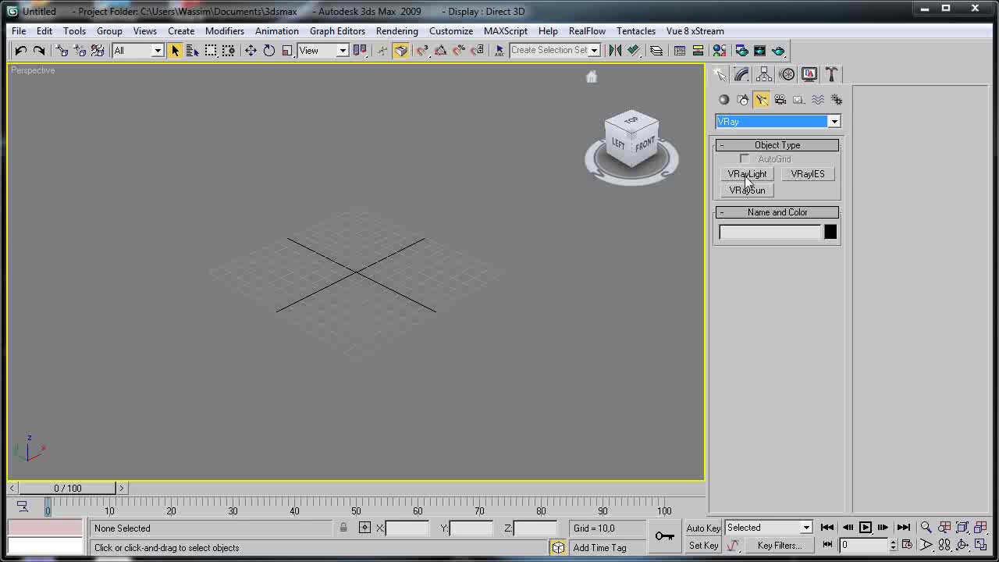
left_click(747, 174)
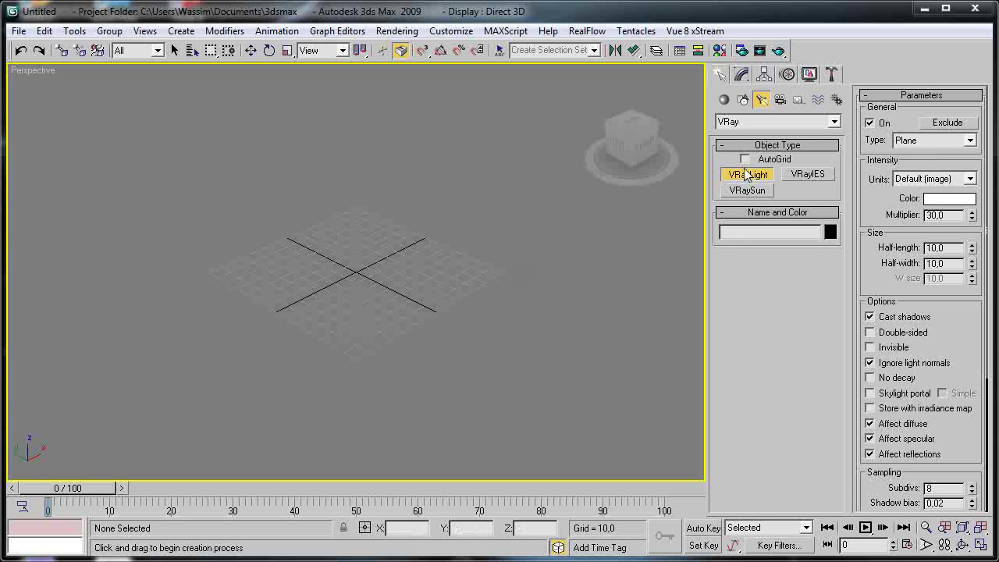
left_click(970, 142)
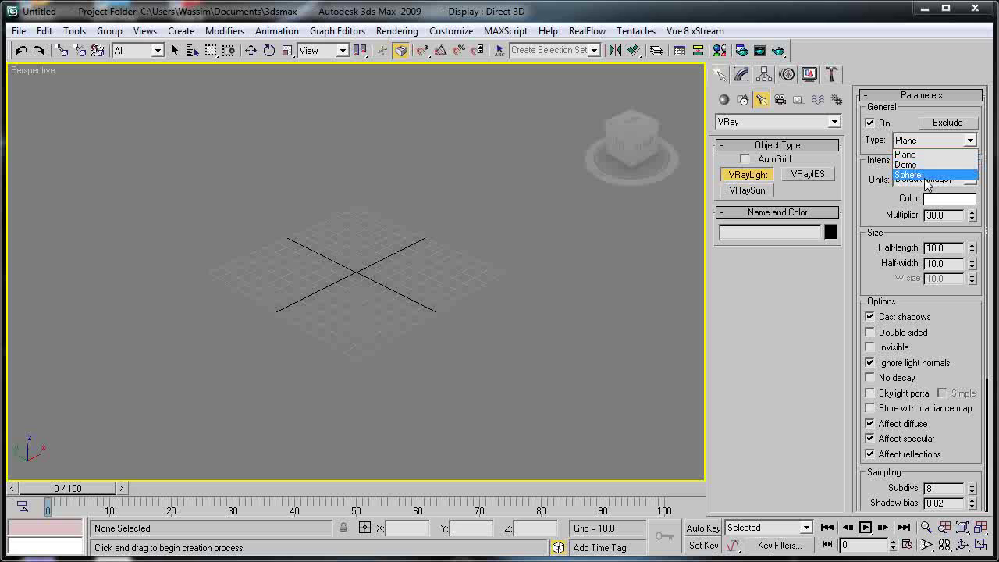
left_click(921, 154)
left_click(919, 144)
left_click(899, 176)
left_click(919, 144)
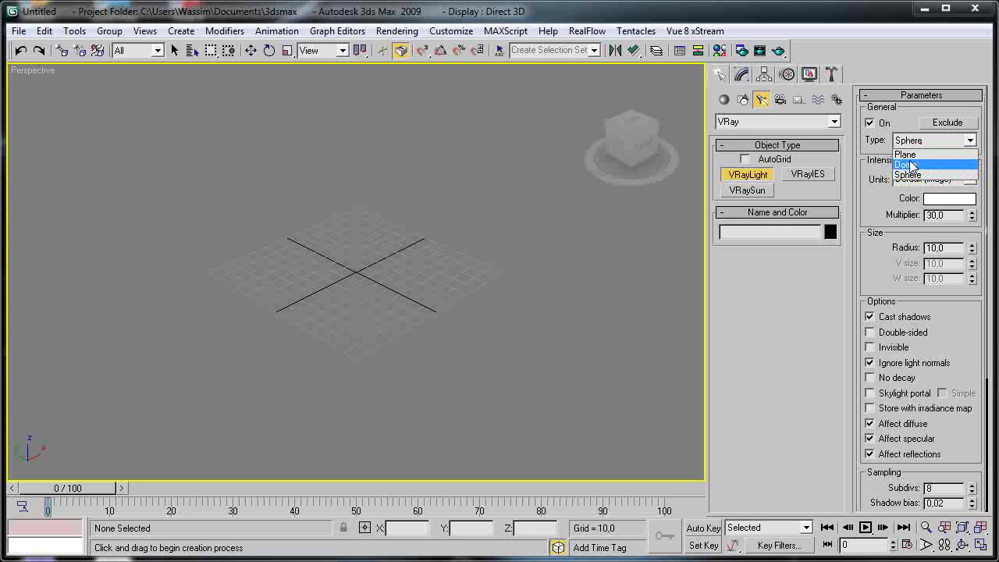
left_click(910, 155)
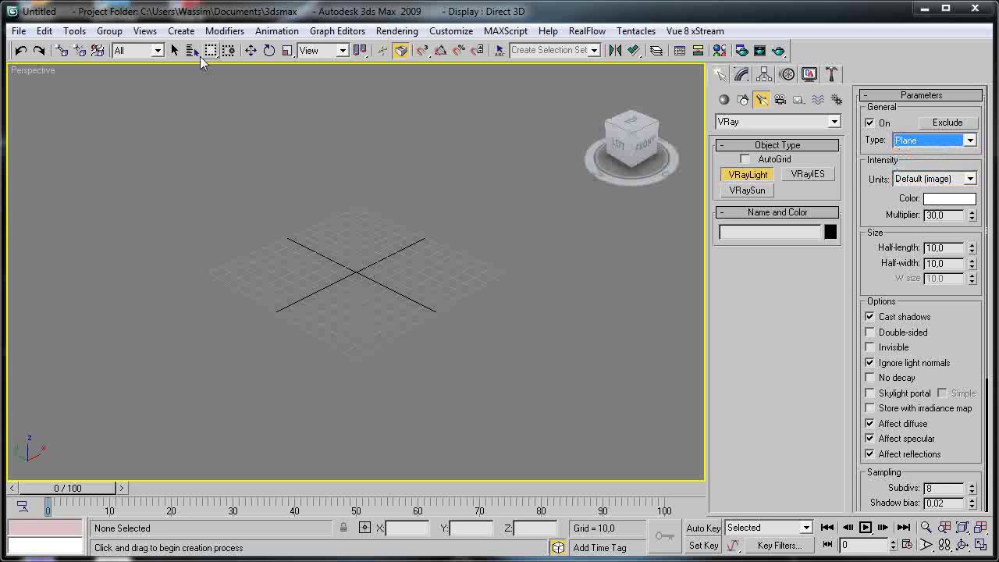
left_click(247, 53)
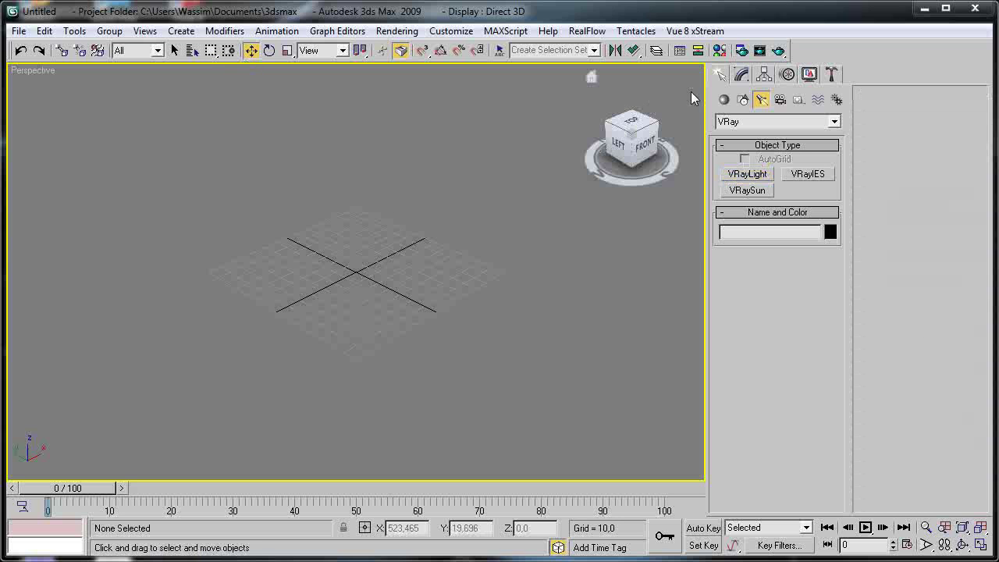
- Create a VRayPlane near the centre of the grid in the Perspective view
left_click(723, 100)
left_click(809, 240)
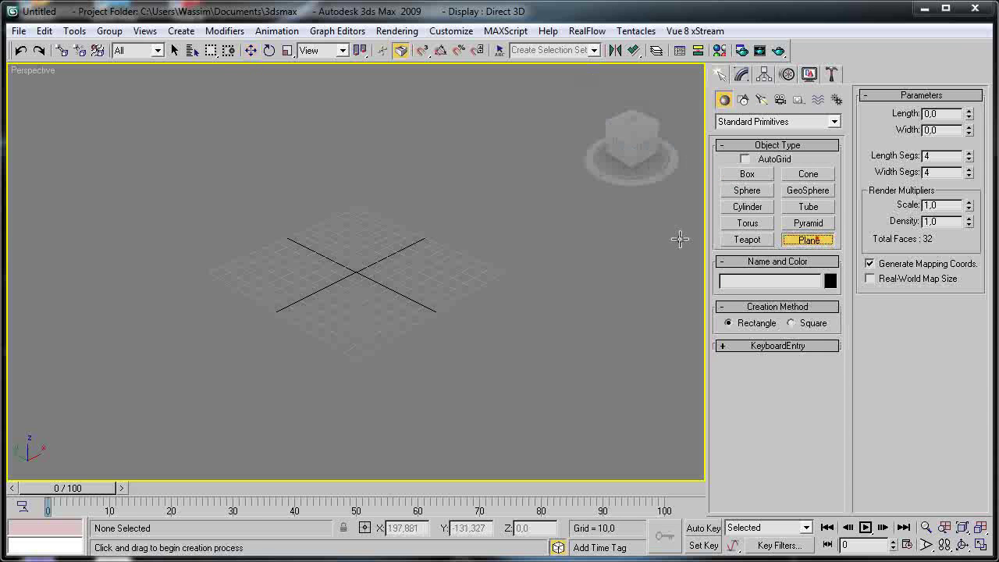
left_click(757, 125)
left_click(753, 329)
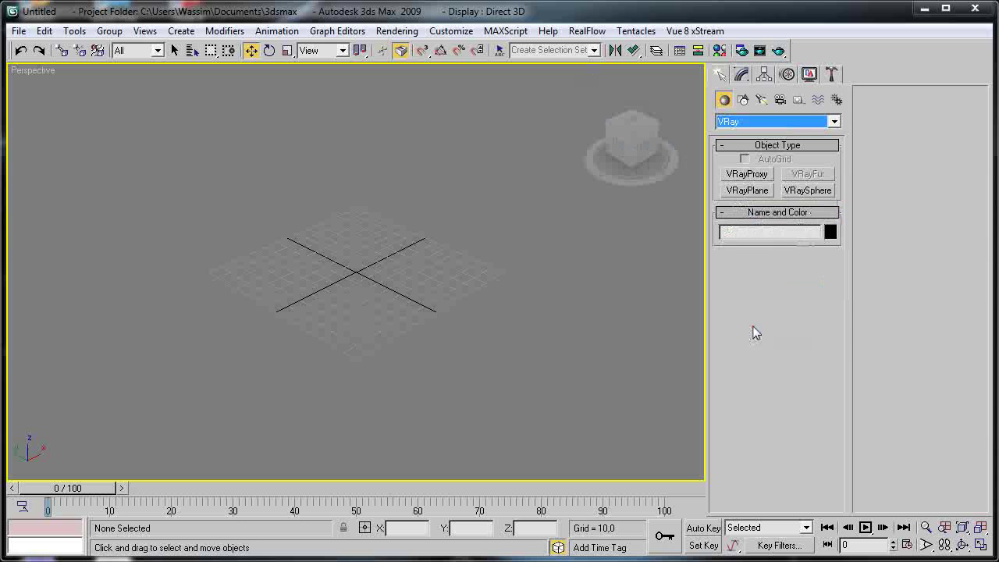
left_click(743, 191)
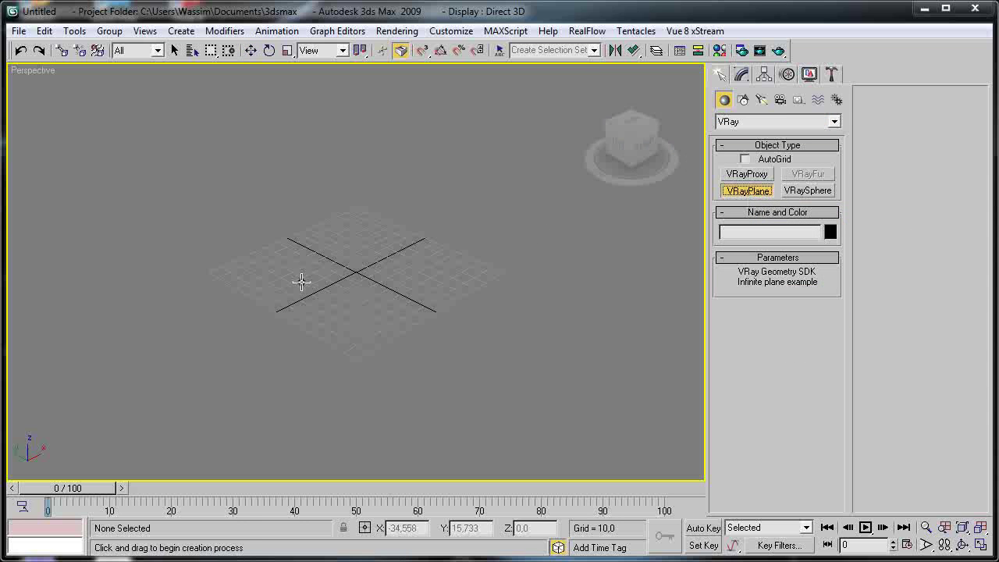
left_click(324, 287)
key("w")
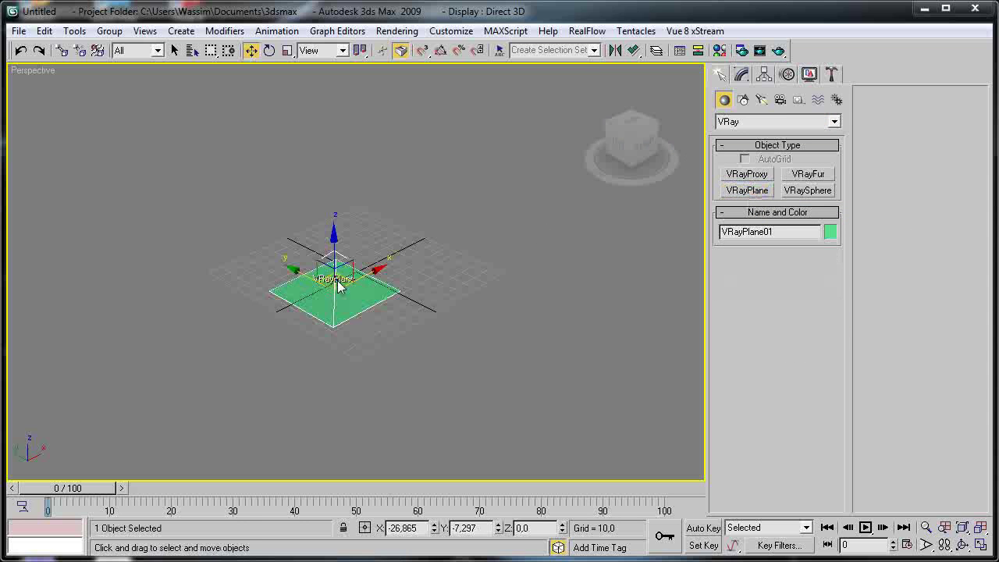
- Render the Perspective view to check the VRayPlane, and close the V-Ray messages and the rendered image
left_click(778, 50)
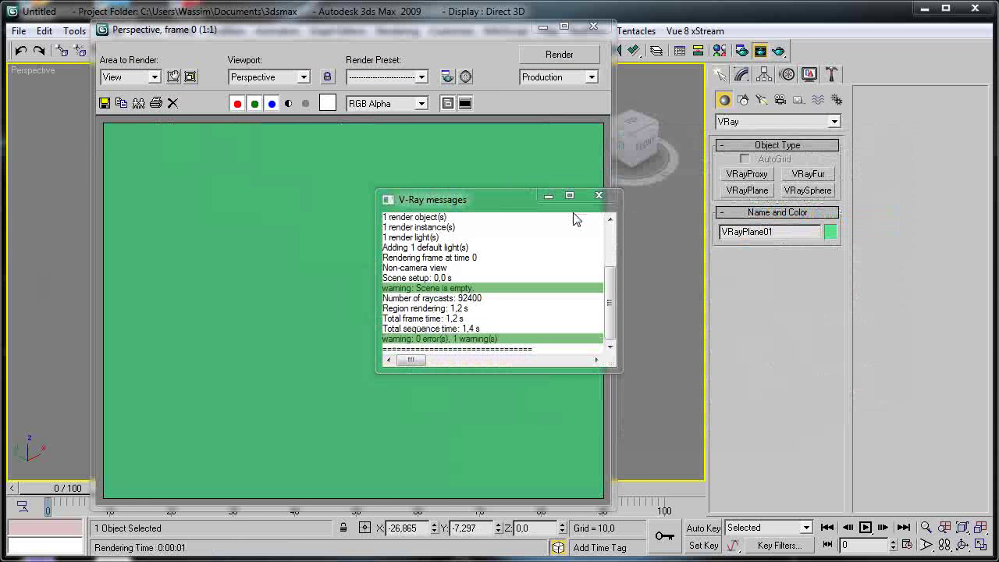
left_click(598, 195)
left_click(592, 28)
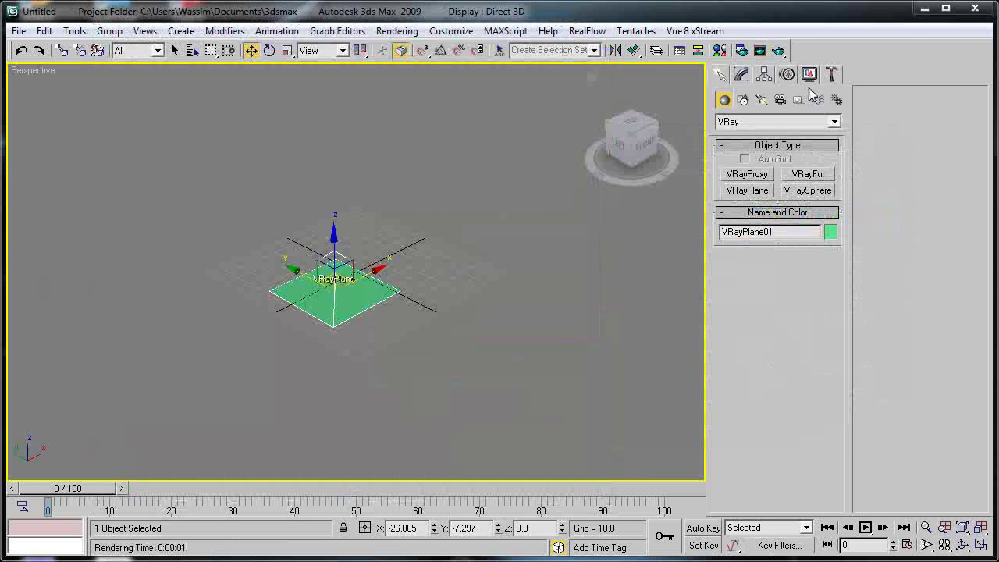
- Create a standard primitive sphere centred on the VRayPlane with AutoGrid enabled
left_click(739, 123)
left_click(741, 133)
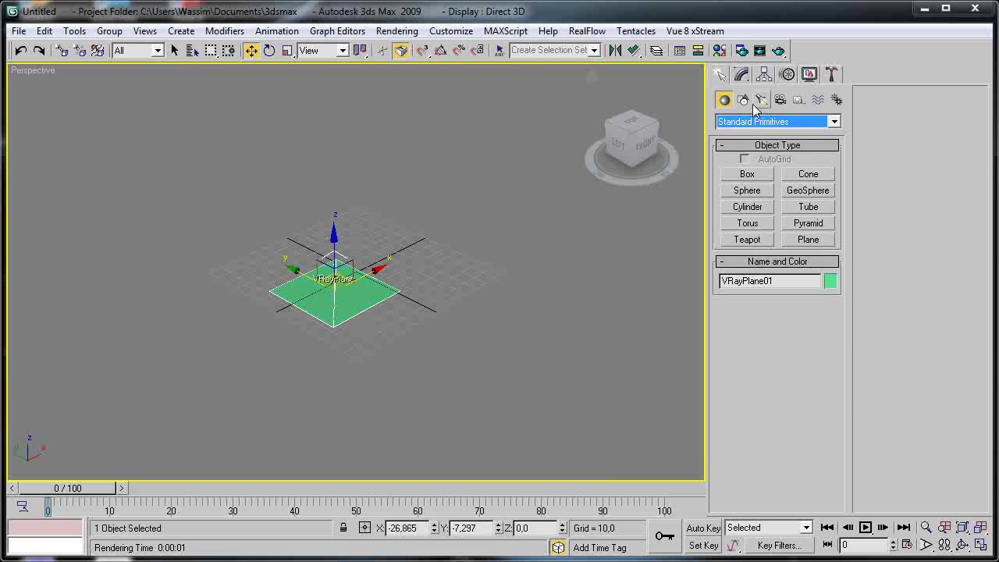
left_click(751, 193)
left_click(772, 156)
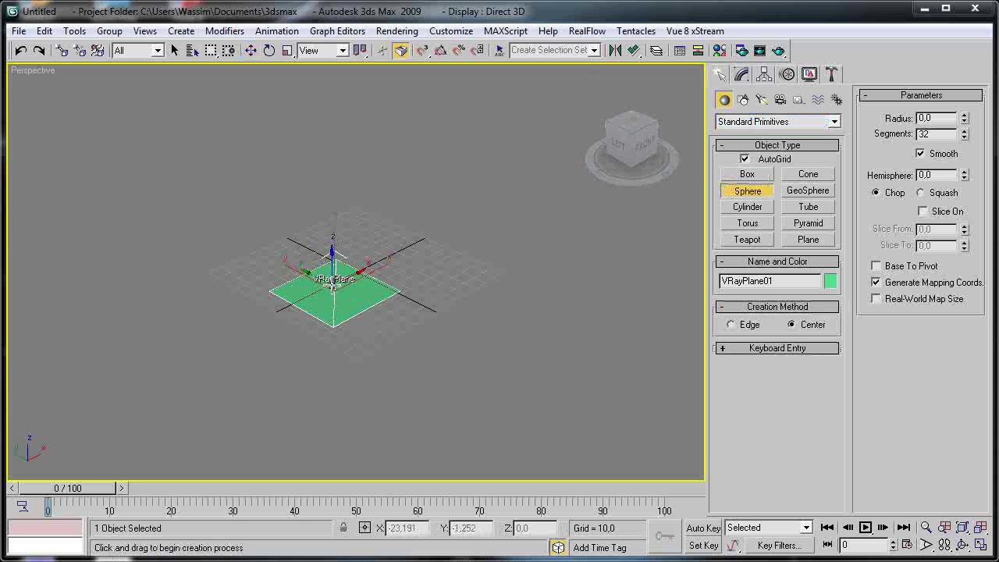
left_click(339, 289)
left_click_drag(339, 288, 404, 319)
right_click(403, 319)
- Raise the sphere to a Z position of about 54.1 so that it rests on the VRayPlane, checking in the Front view
left_click_drag(330, 242, 330, 182)
key("f")
middle_click_drag(323, 143, 386, 252)
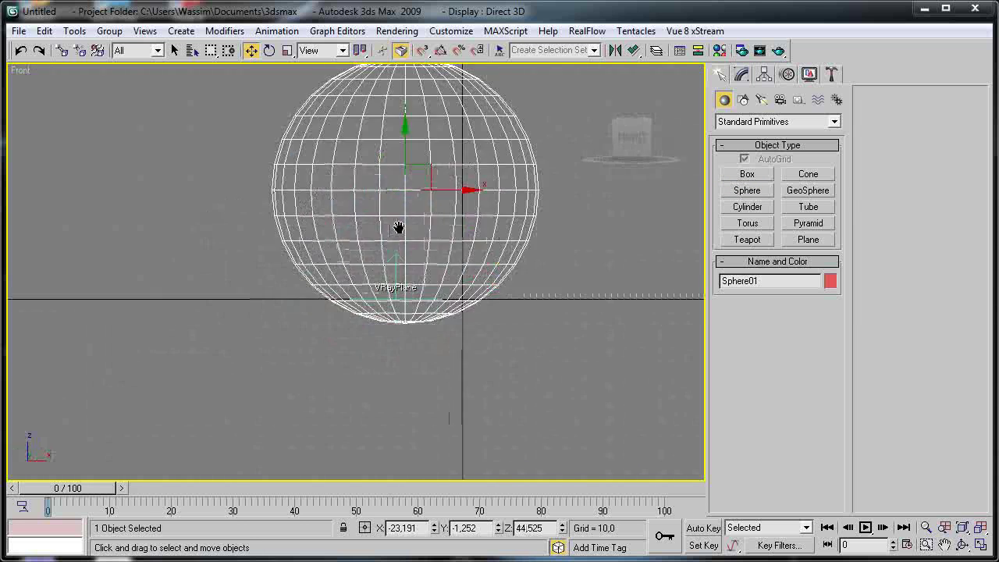
scroll(408, 134, "up", 4)
left_click_drag(426, 116, 420, 84)
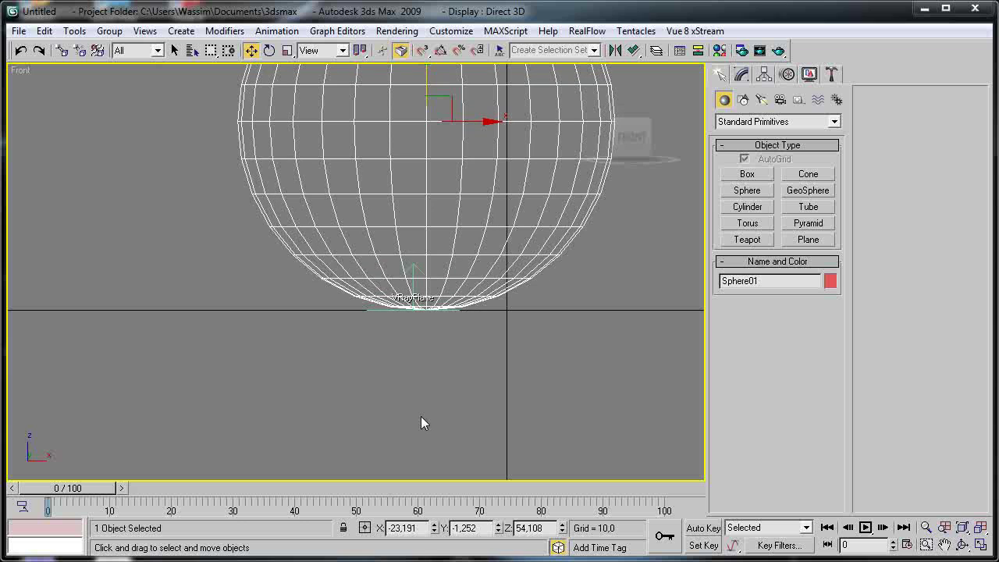
key("p")
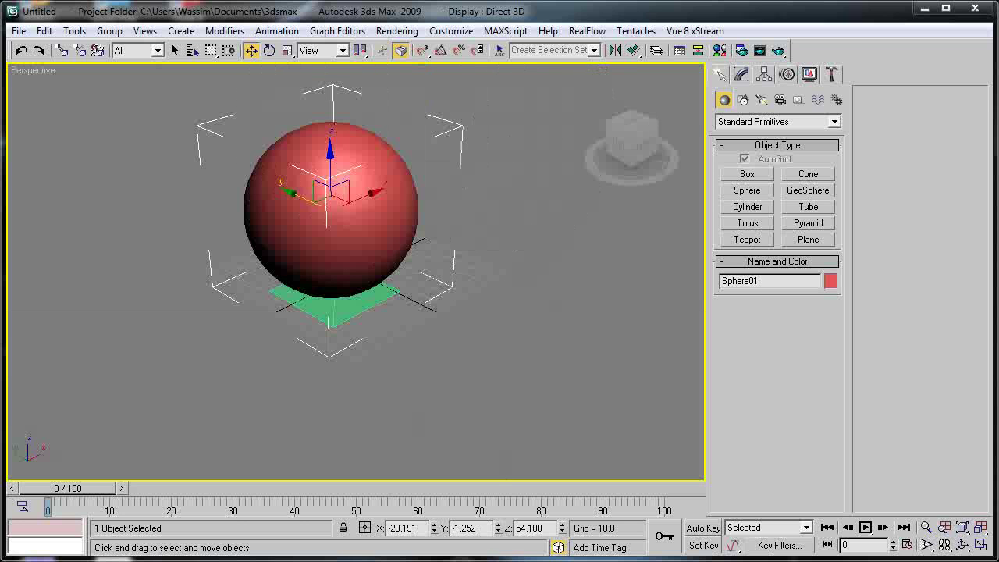
- Create a flat box beside the sphere, about 59 long, 193 wide and 13 high
left_click(746, 173)
left_click_drag(373, 320, 619, 235)
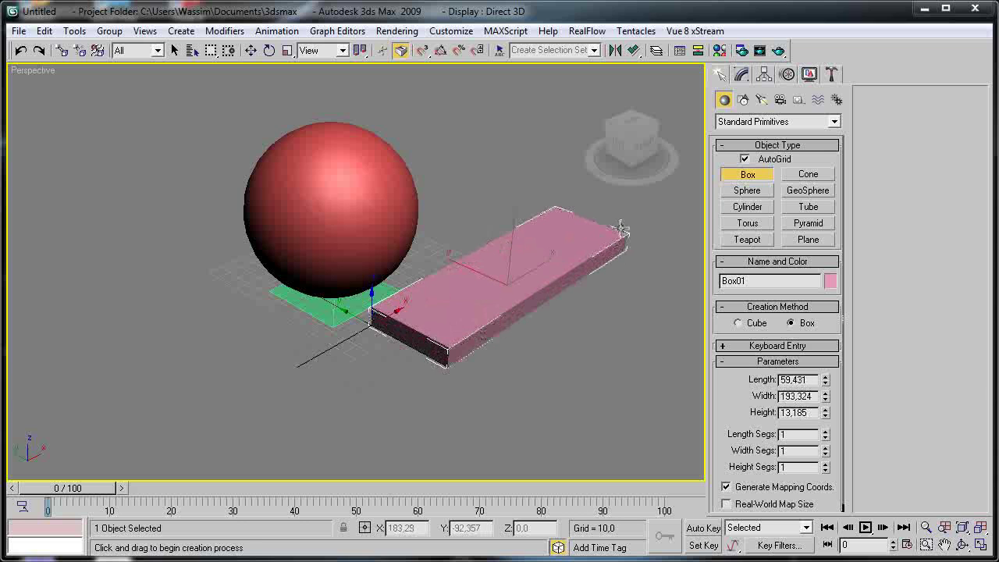
left_click(618, 232)
key("w")
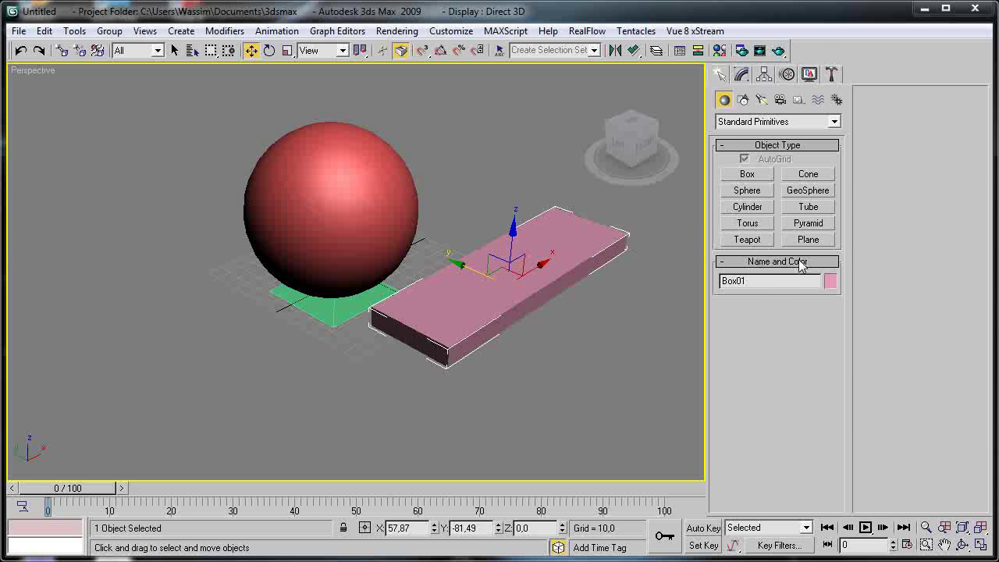
left_click(793, 124)
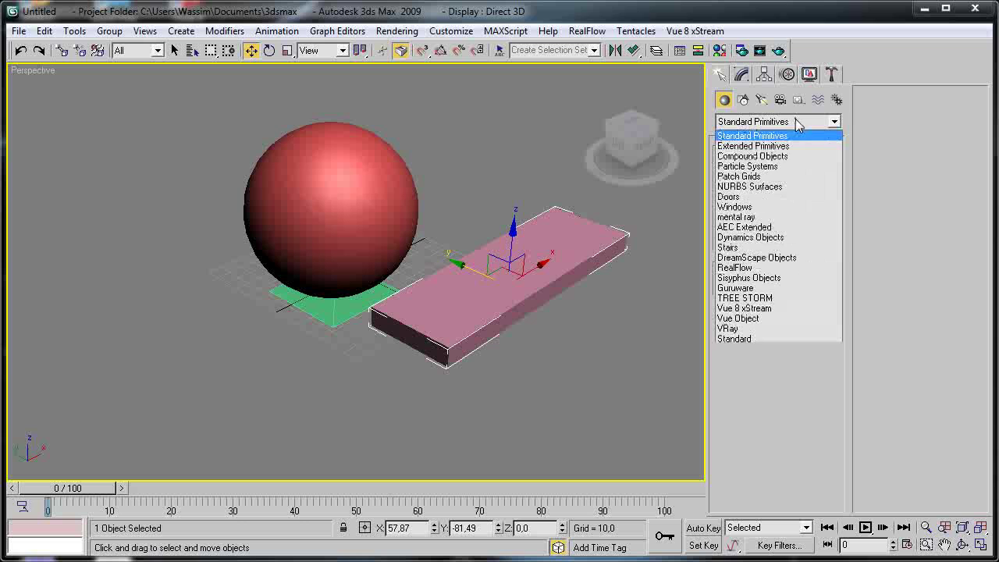
left_click(757, 148)
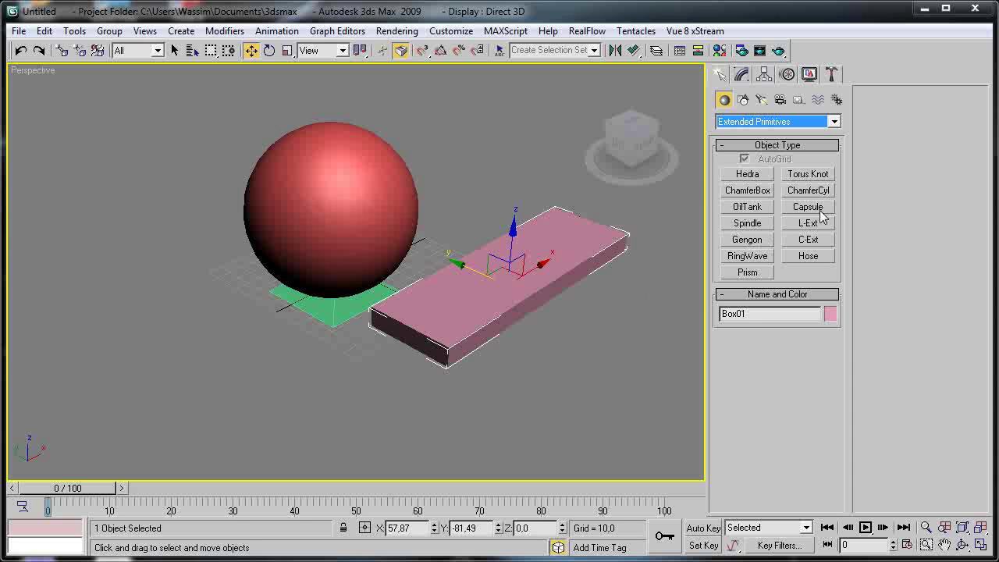
left_click(788, 121)
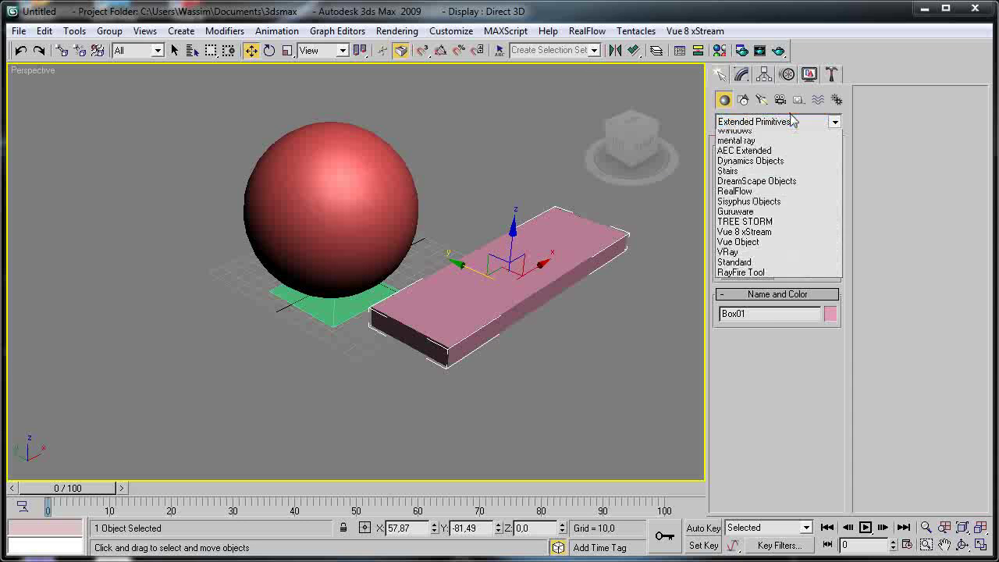
left_click(783, 136)
- Create a tube on the ground on the sphere's other side, with radii of about 64.1 and 52.8 and a height of about 8.4
left_click(796, 207)
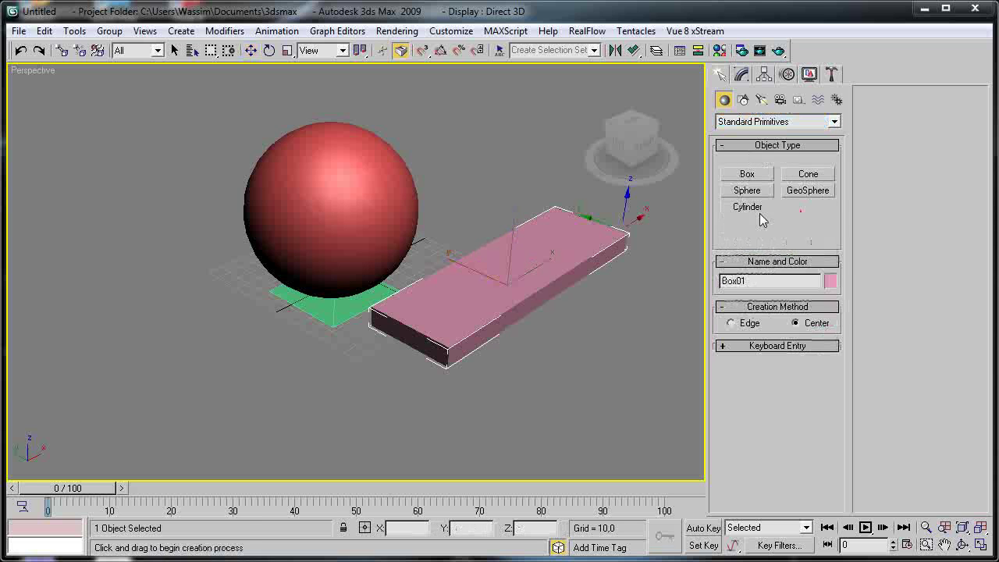
left_click_drag(169, 344, 263, 363)
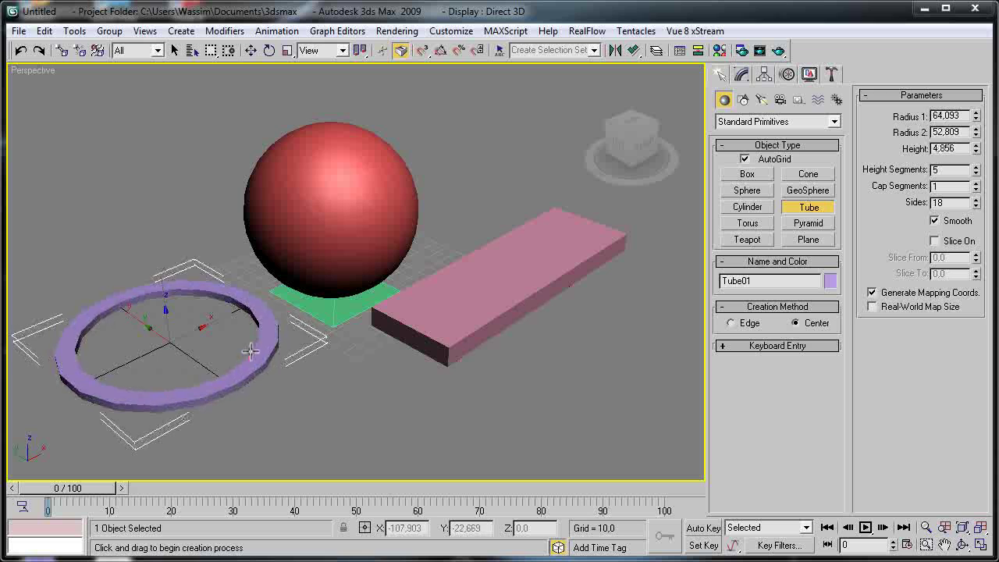
left_click(279, 363)
right_click(281, 365)
- Set the tube's height segments to 1 and its sides to 32
left_click(742, 75)
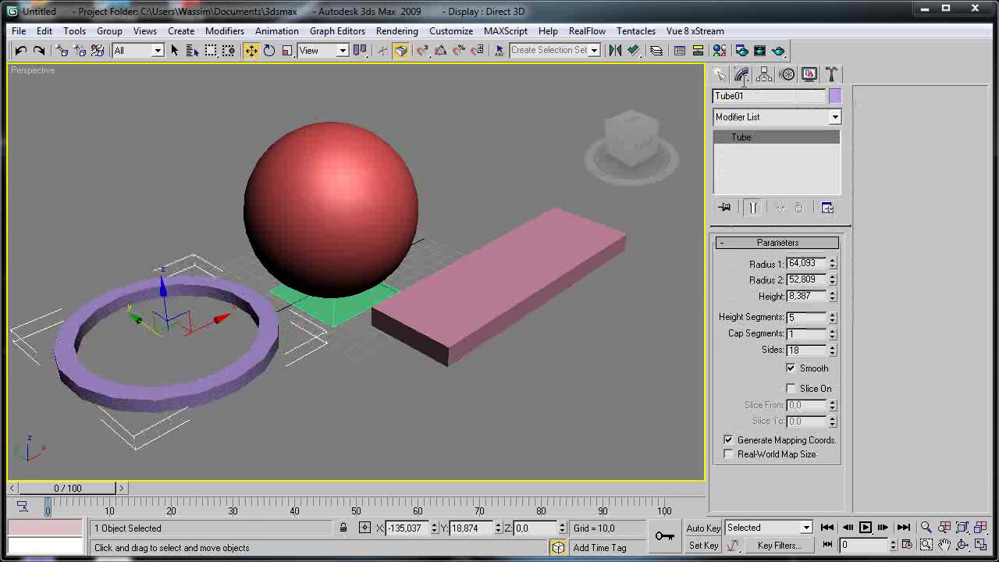
double_click(790, 317)
double_click(819, 351)
type("32")
key("Return")
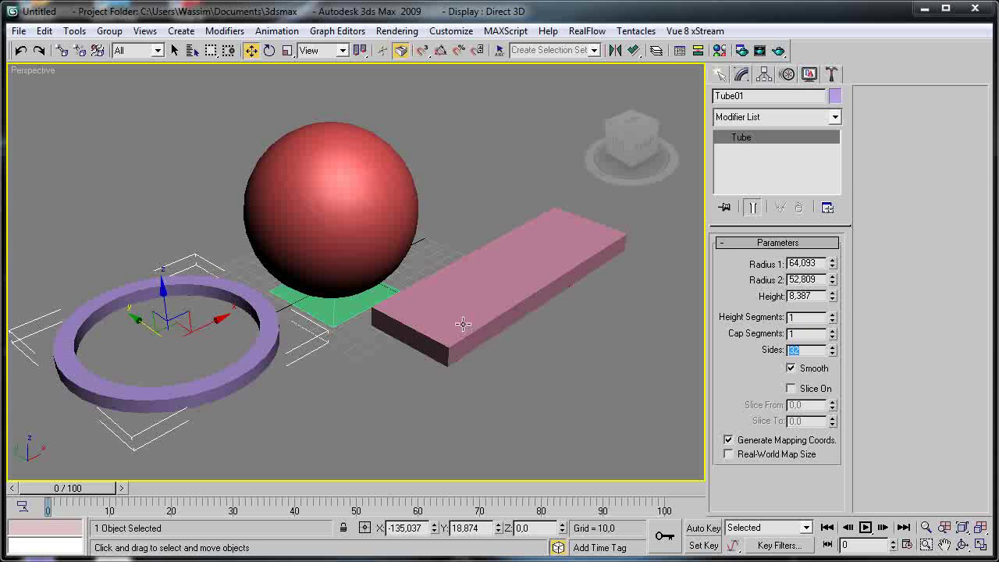
- Show the safe frame in the Perspective view and fit the sphere, box and tube inside it
middle_click_drag(535, 190, 570, 179)
right_click(33, 75)
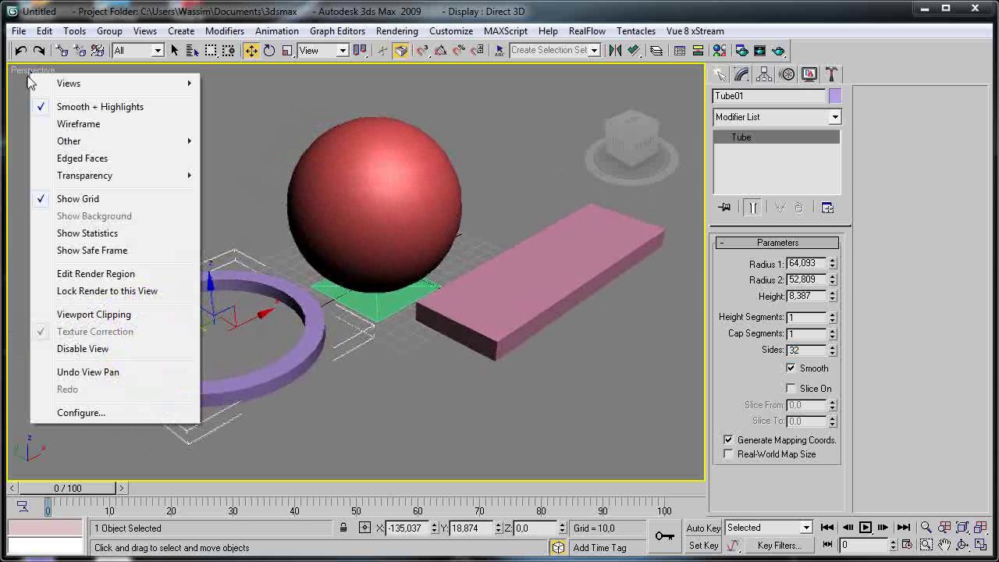
left_click(101, 250)
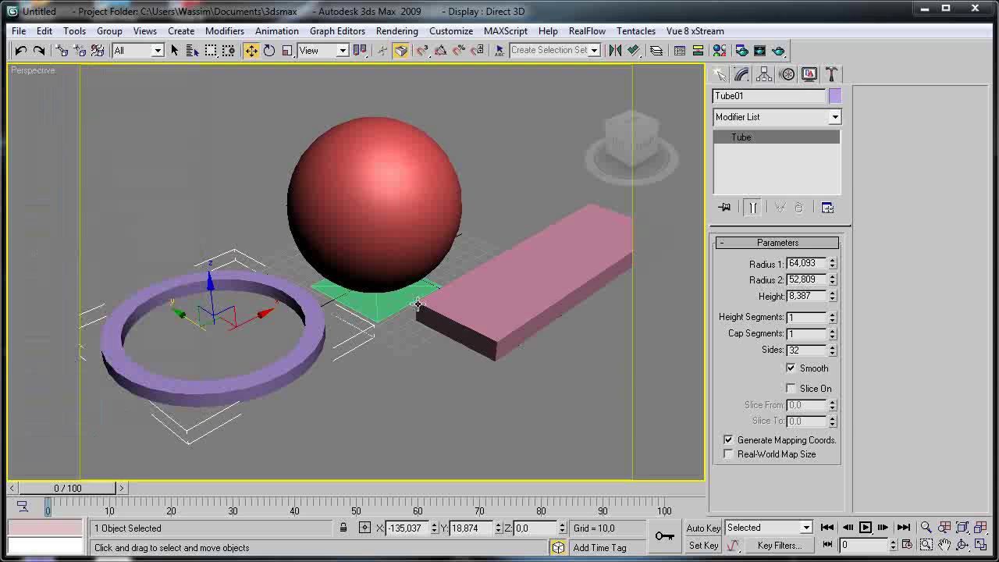
scroll(419, 303, "down", 3)
scroll(422, 303, "up", 5)
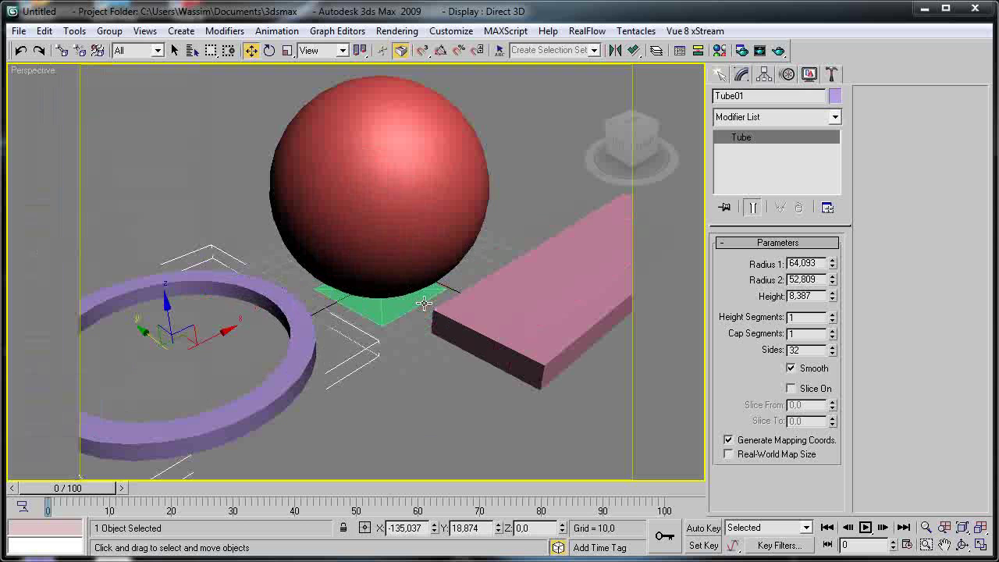
scroll(422, 306, "down", 4)
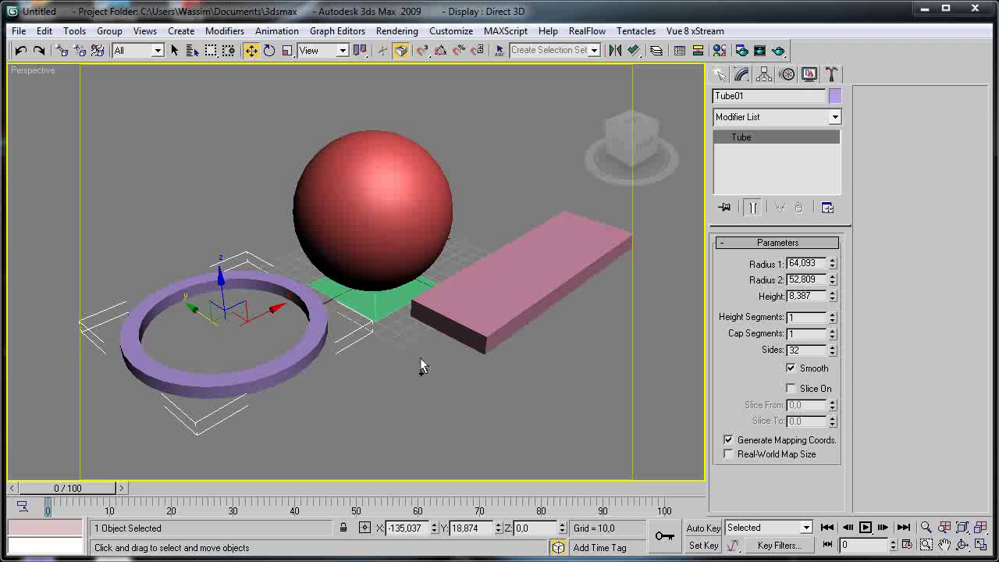
middle_click_drag(417, 362, 404, 357)
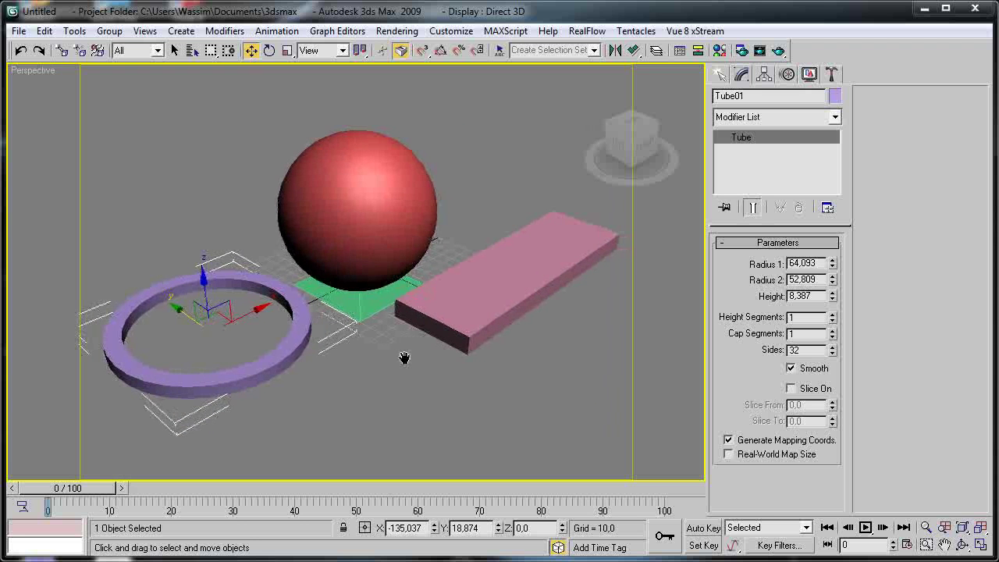
- Render the Perspective view as a test and close the rendered frame
left_click(778, 50)
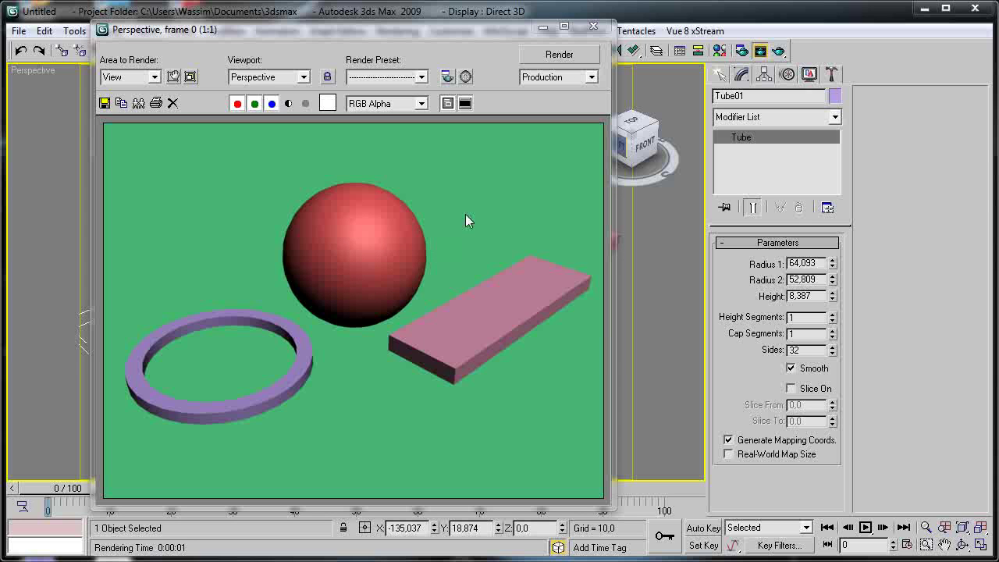
left_click(593, 26)
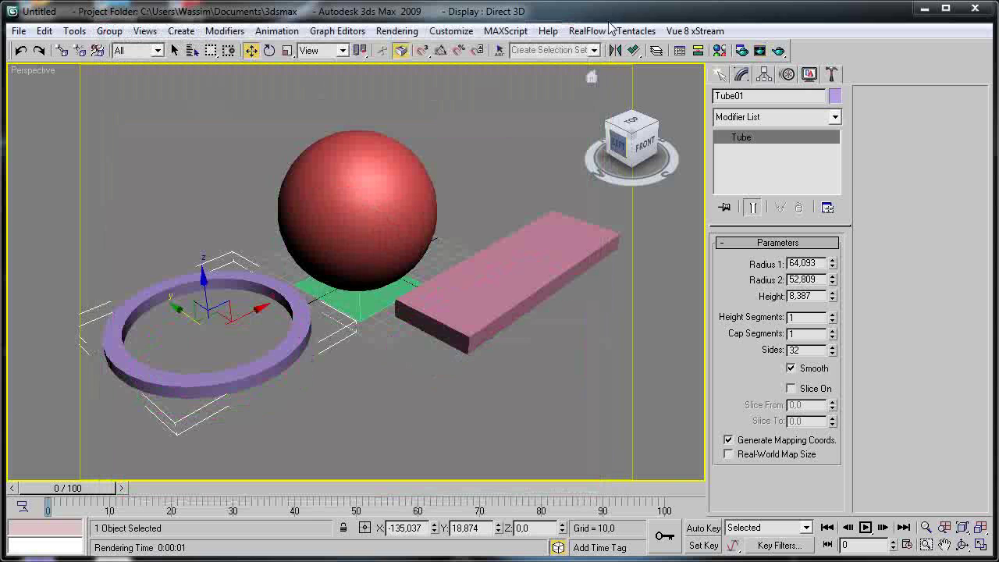
- Open Render Setup and show V-Ray's indirect illumination settings
left_click(741, 50)
left_click_drag(461, 16, 299, 10)
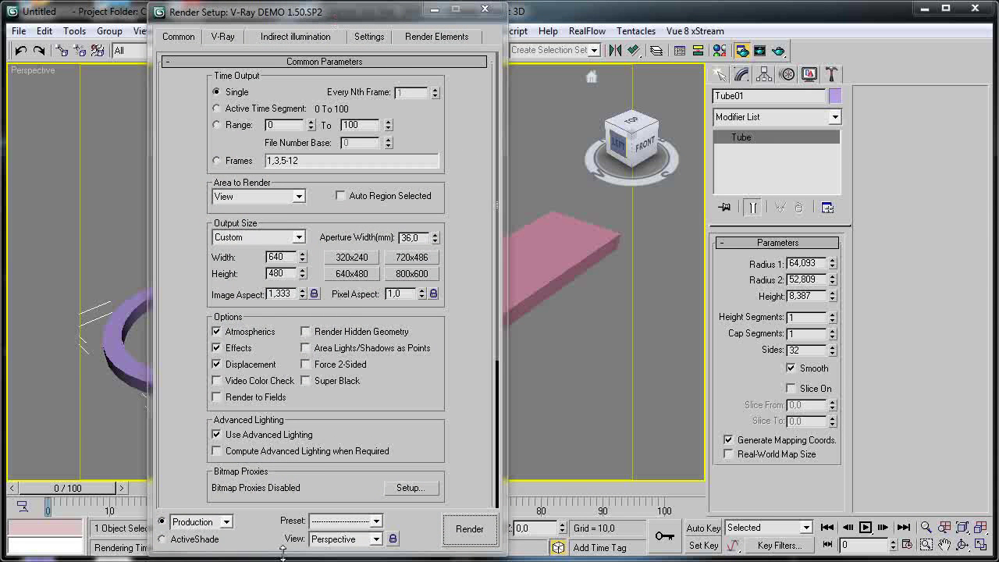
left_click_drag(279, 554, 286, 553)
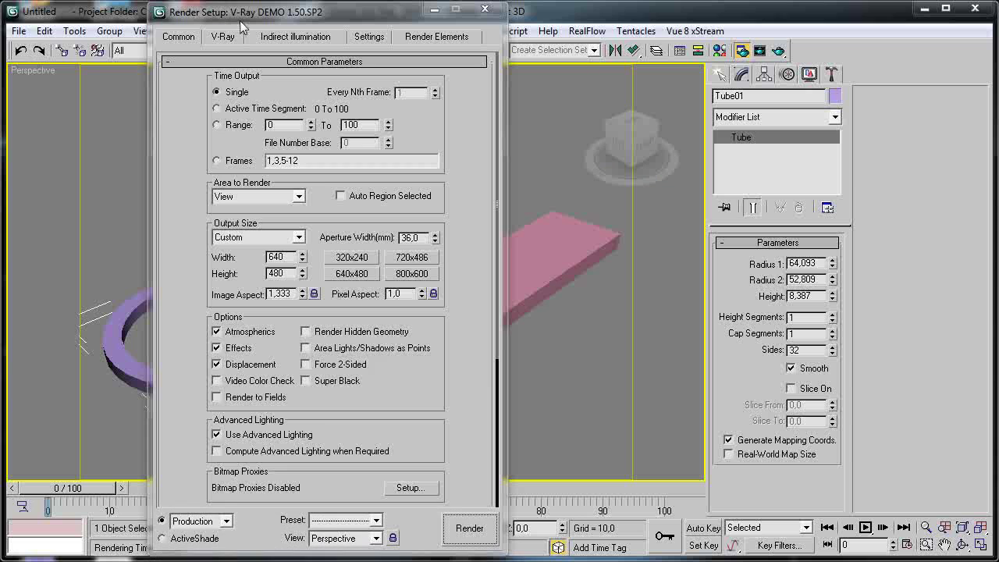
left_click(292, 39)
left_click_drag(265, 17, 761, 17)
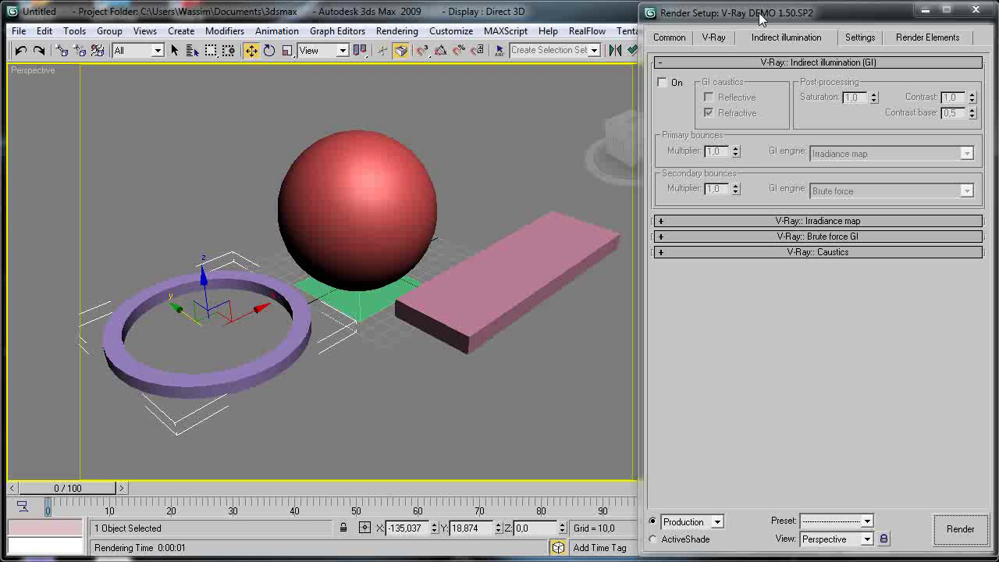
left_click_drag(761, 17, 440, 19)
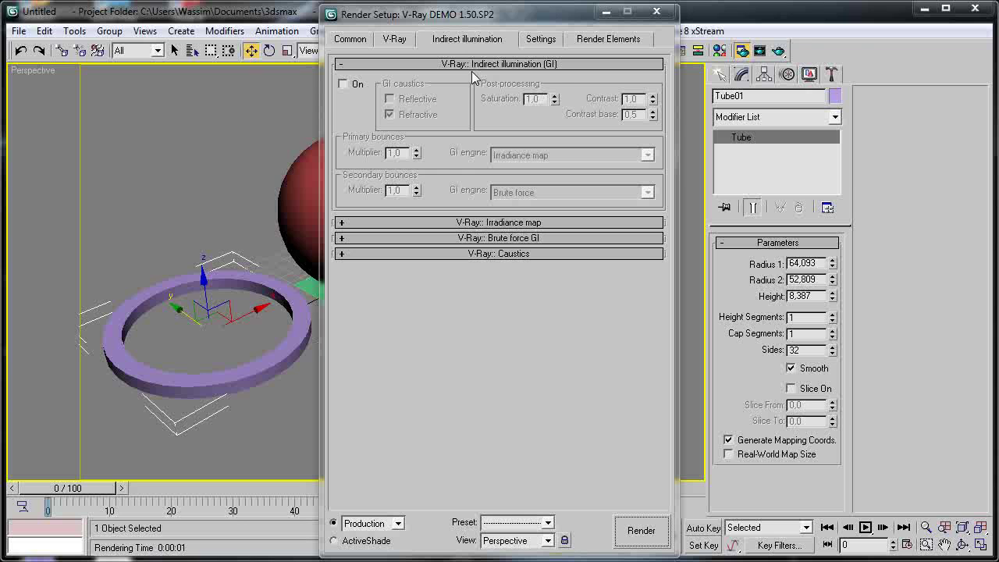
- Compare the V-Ray and indirect illumination settings groups, collapsing the Indirect illumination (GI) and Image sampler (Antialiasing) sections
left_click(449, 65)
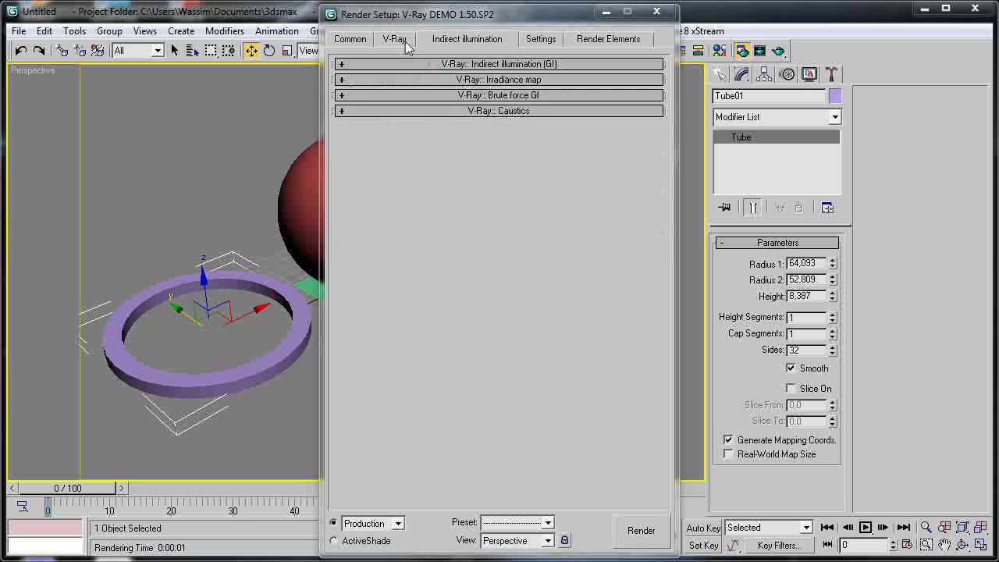
left_click_drag(479, 21, 396, 23)
left_click(303, 43)
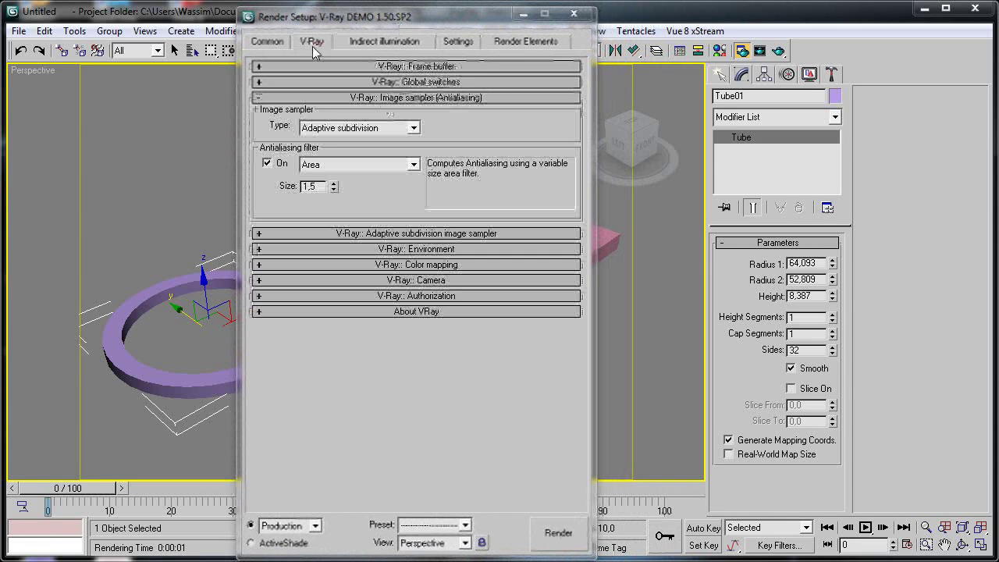
left_click(366, 44)
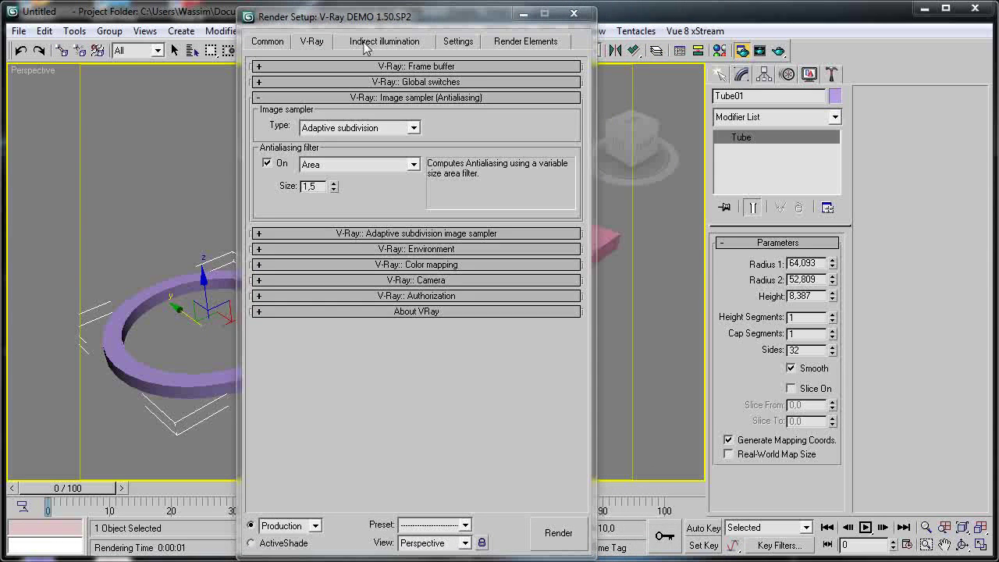
left_click(316, 42)
left_click(392, 46)
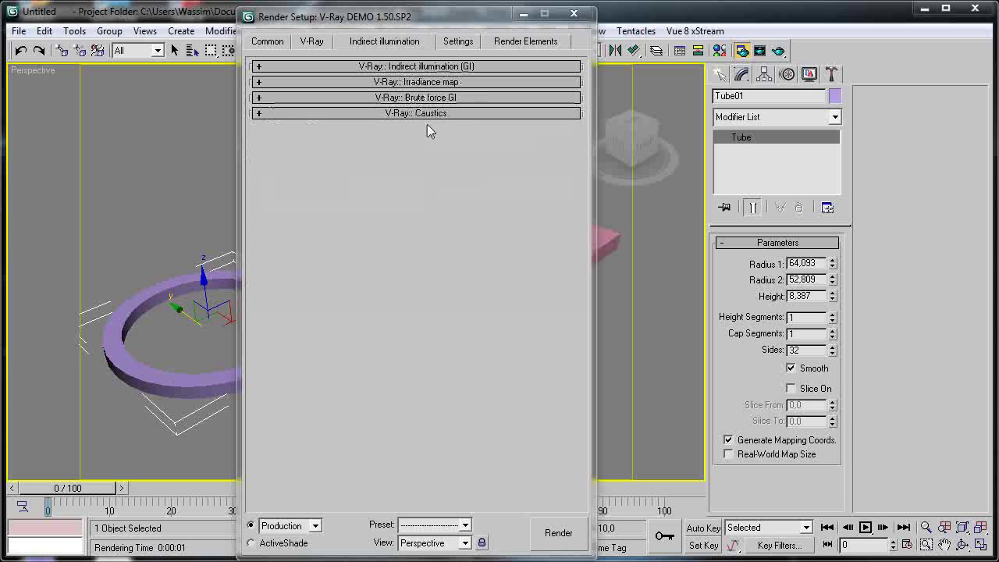
left_click(321, 45)
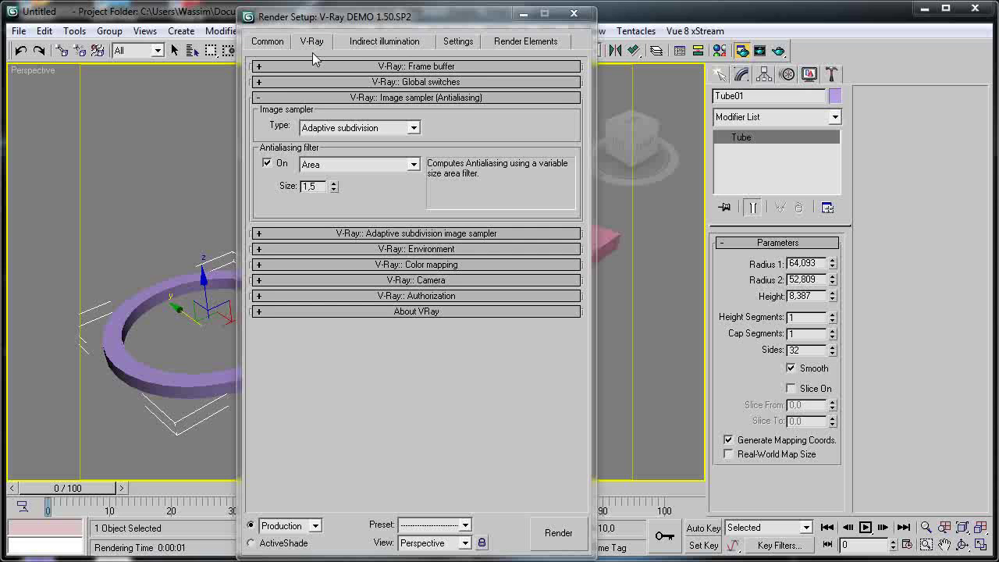
left_click(382, 98)
left_click(378, 47)
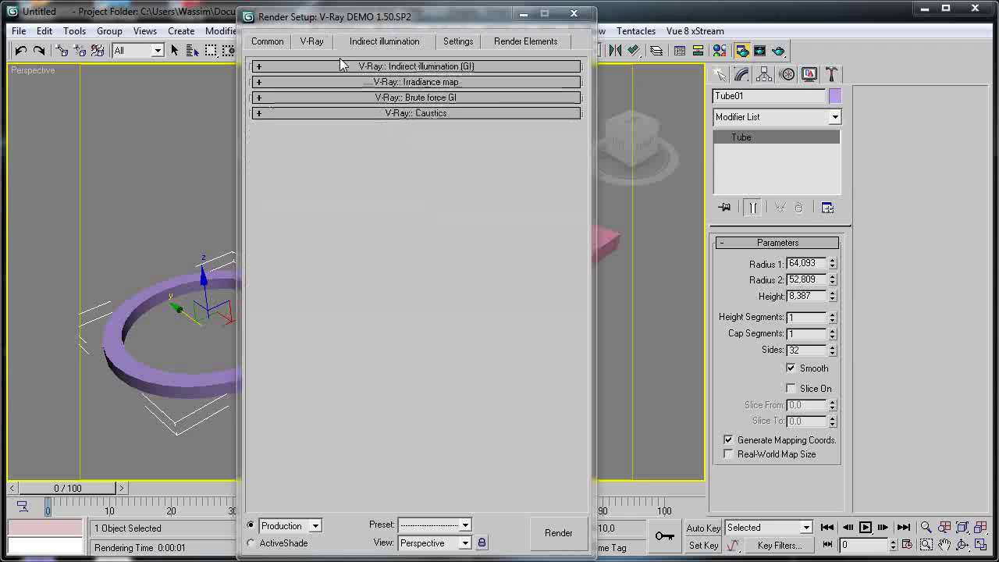
left_click(319, 45)
left_click(397, 45)
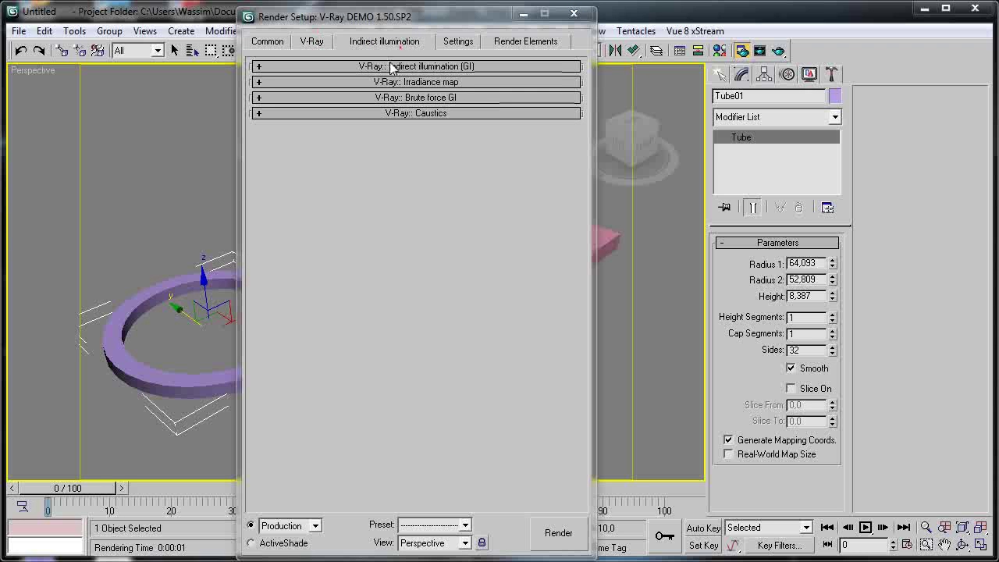
left_click(322, 47)
left_click(362, 49)
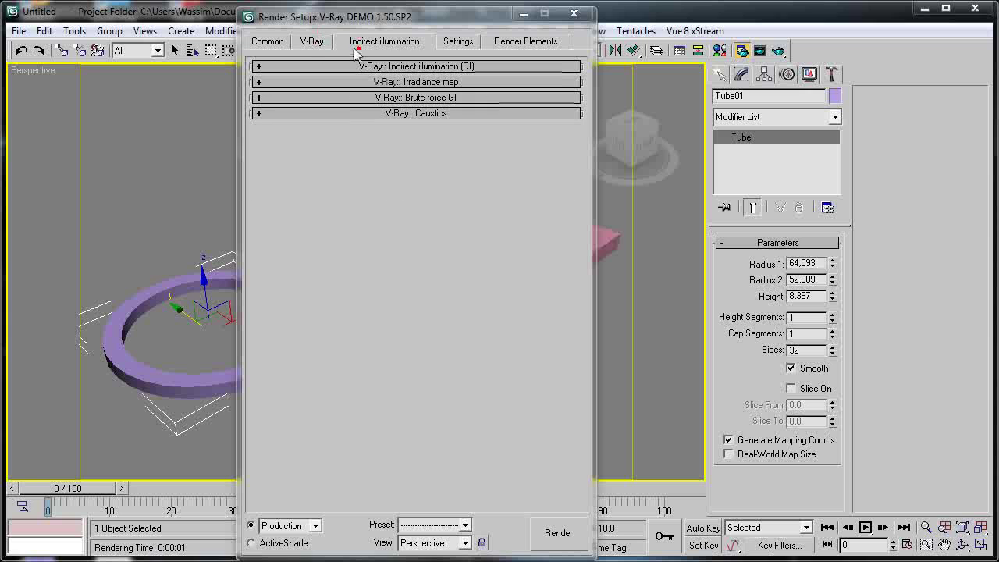
- Expand the Indirect illumination (GI) settings and turn global illumination on
left_click(402, 67)
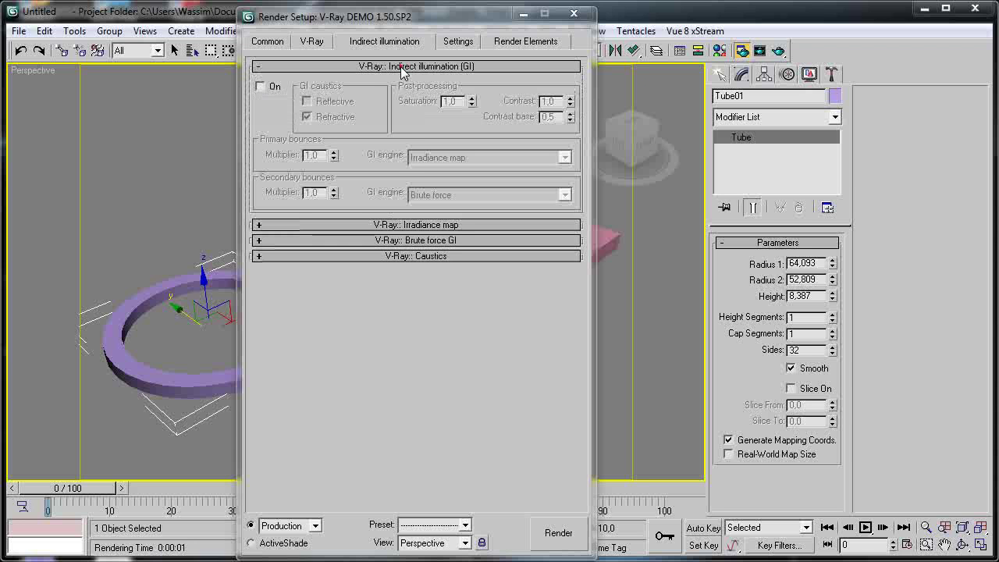
left_click_drag(431, 18, 529, 7)
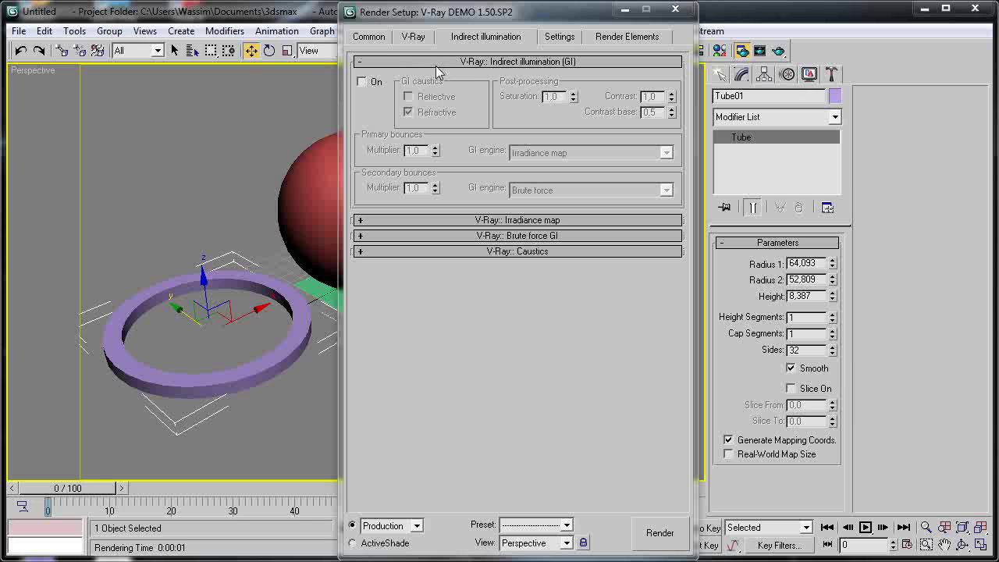
left_click(375, 81)
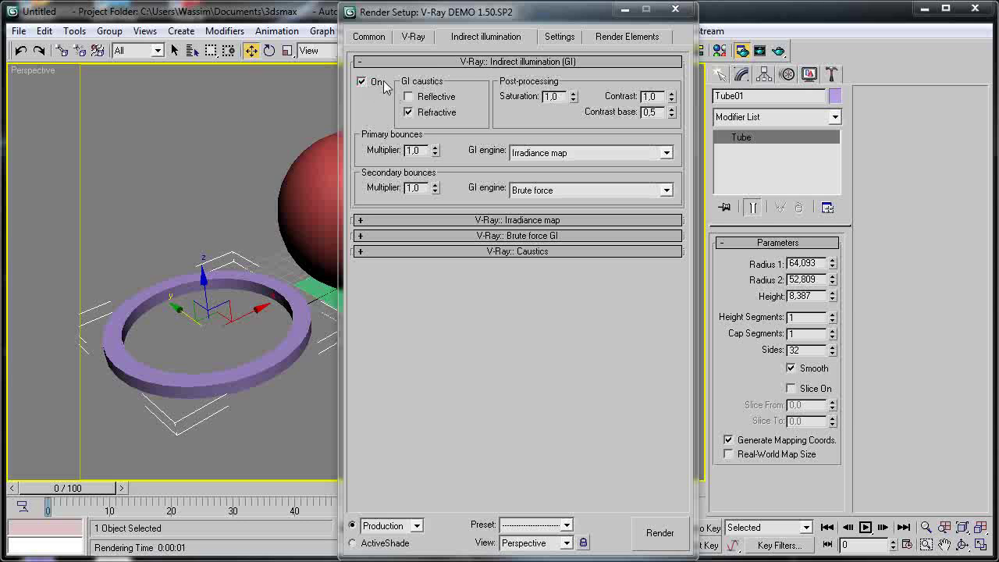
left_click(367, 84)
left_click(368, 84)
left_click(370, 85)
left_click(372, 87)
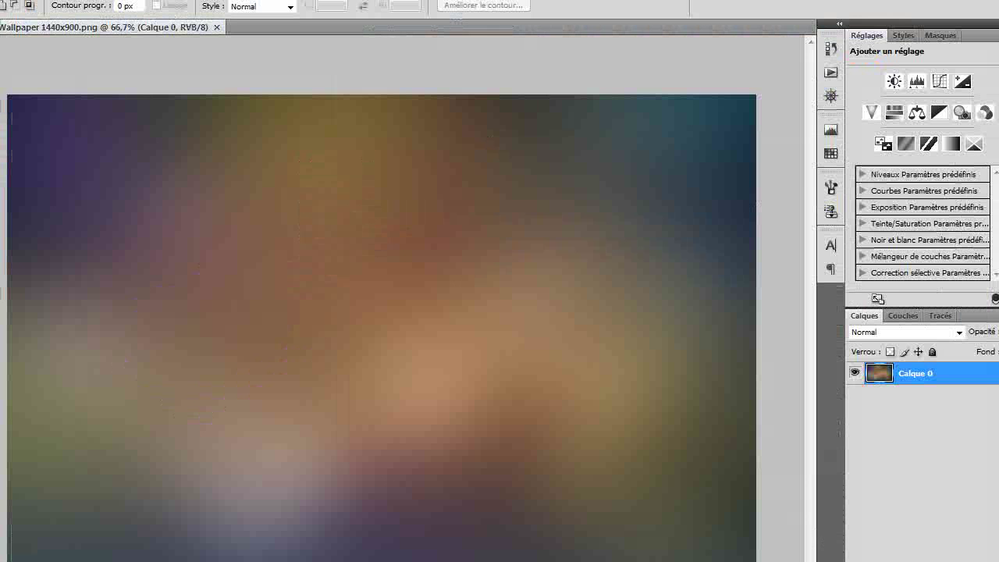
- Switch to Photoshop and try lowering and raising the wallpaper image's saturation with Hue/Saturation
key("v")
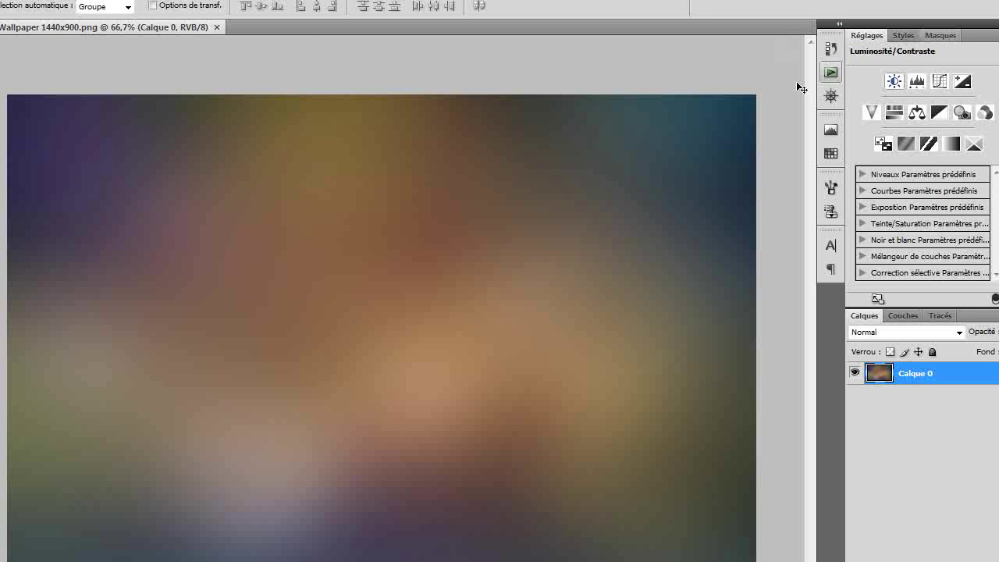
left_click(60, 2)
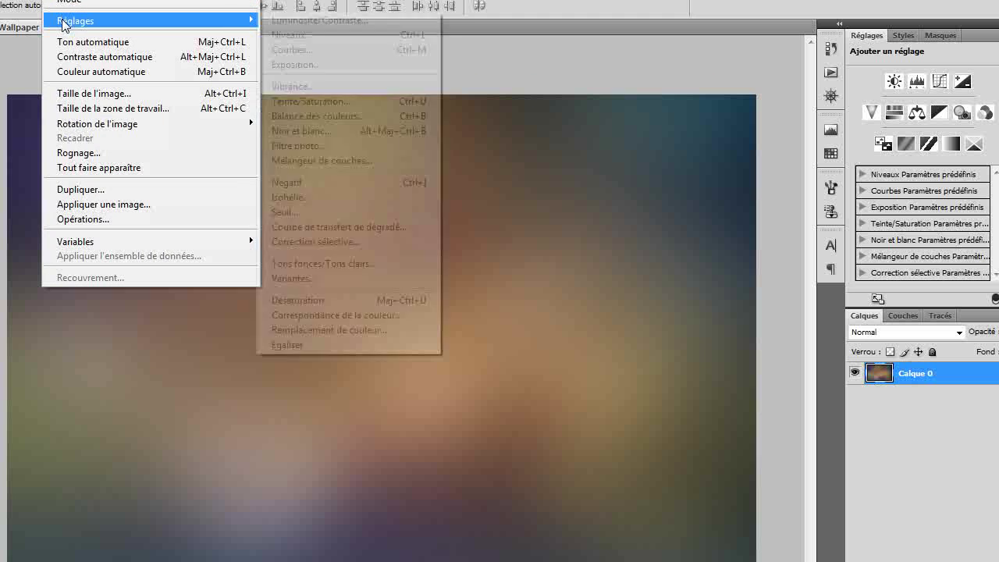
mouse_move(71, 23)
left_click(338, 101)
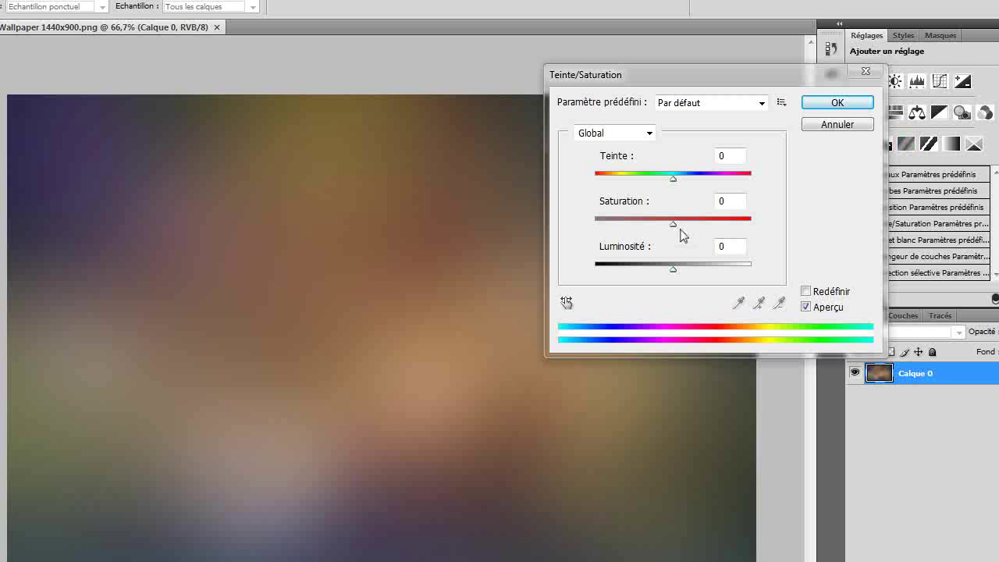
mouse_move(673, 228)
left_mouse_down()
mouse_move(842, 230)
mouse_move(759, 240)
mouse_move(559, 225)
mouse_move(669, 227)
left_mouse_up()
left_click_drag(654, 230, 812, 230)
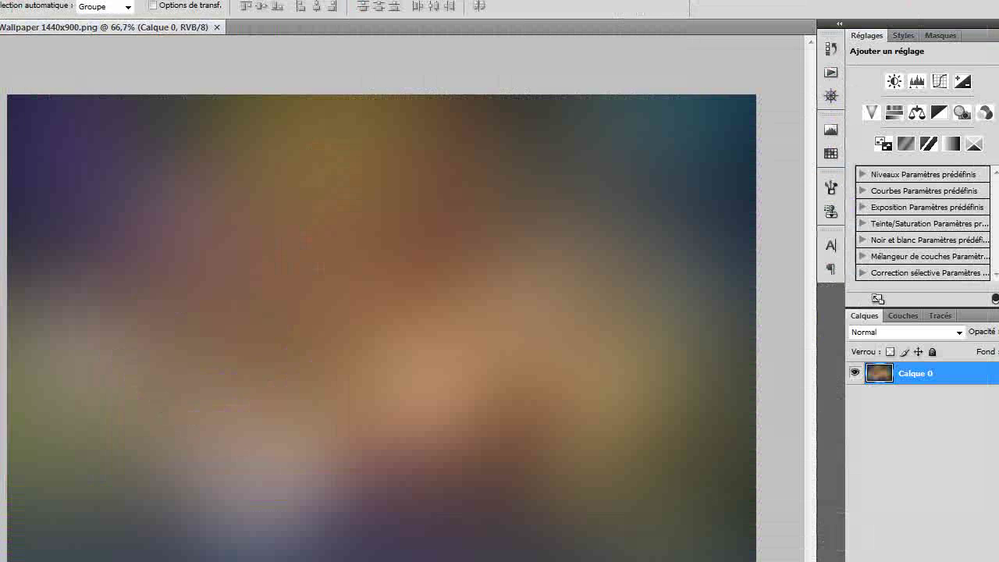
- Try raising the wallpaper image's contrast to 53 with Brightness/Contrast, leaving the adjustment unapplied
left_click(20, 0)
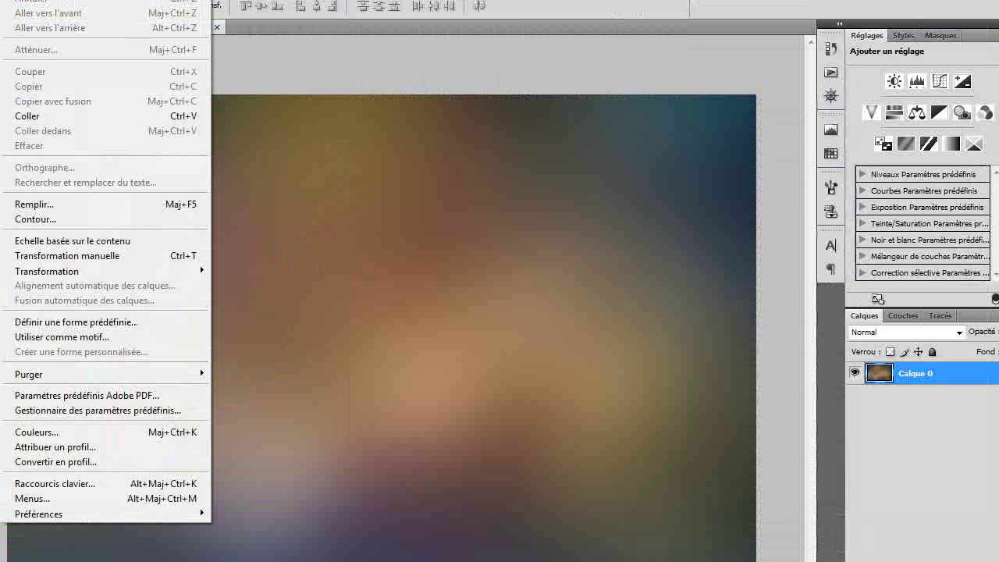
mouse_move(59, 0)
mouse_move(90, 30)
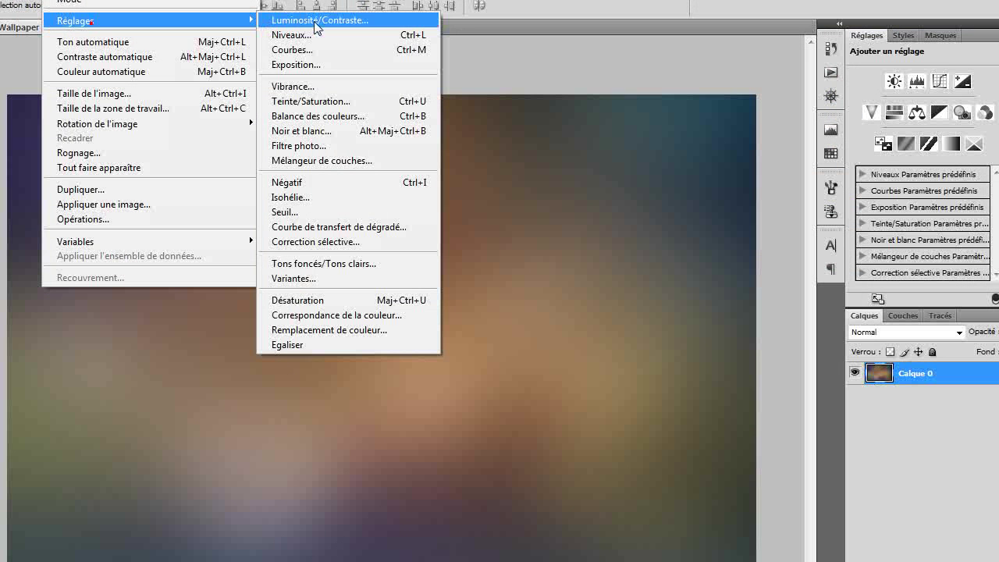
left_click(379, 22)
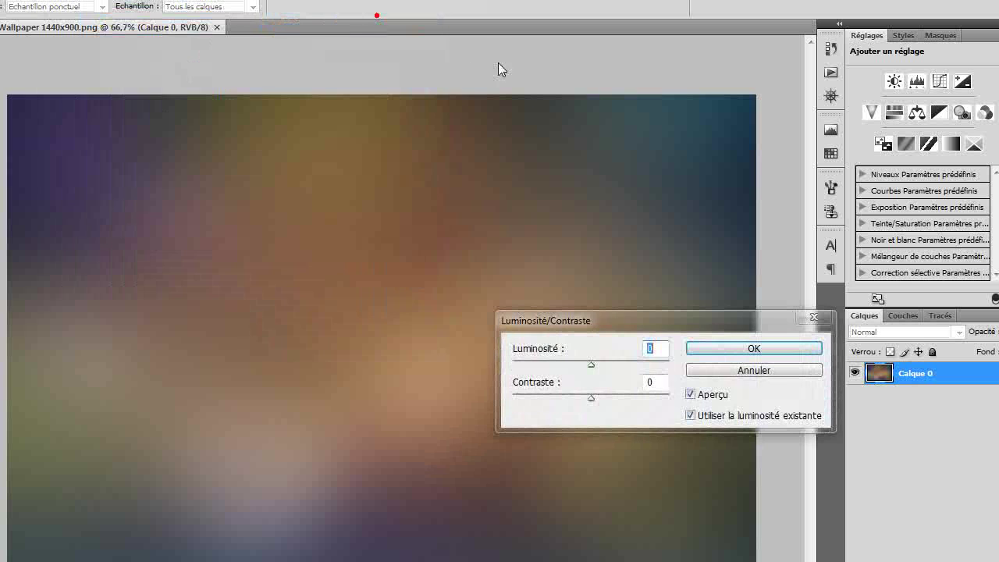
left_click_drag(593, 400, 632, 399)
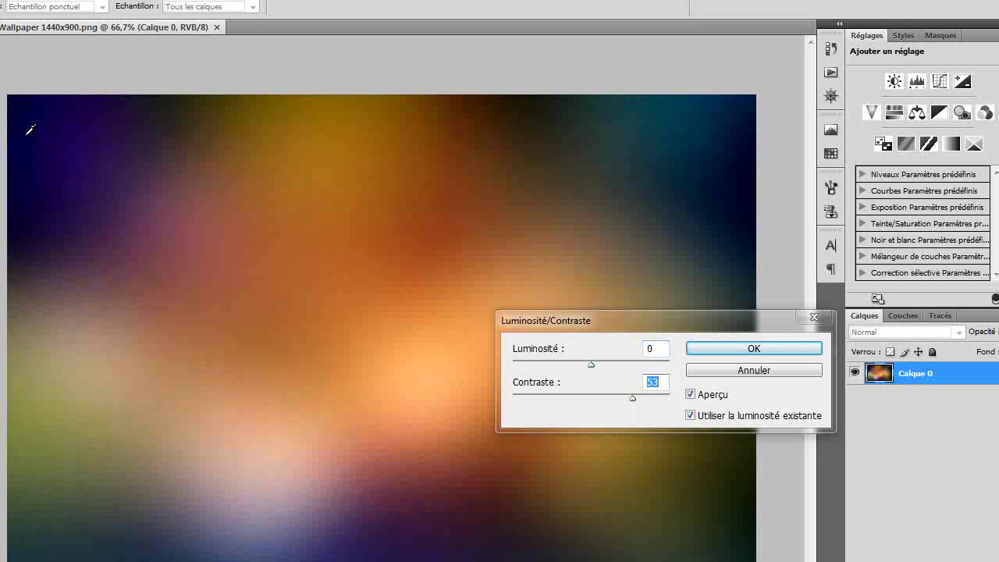
left_click(781, 371)
key("v")
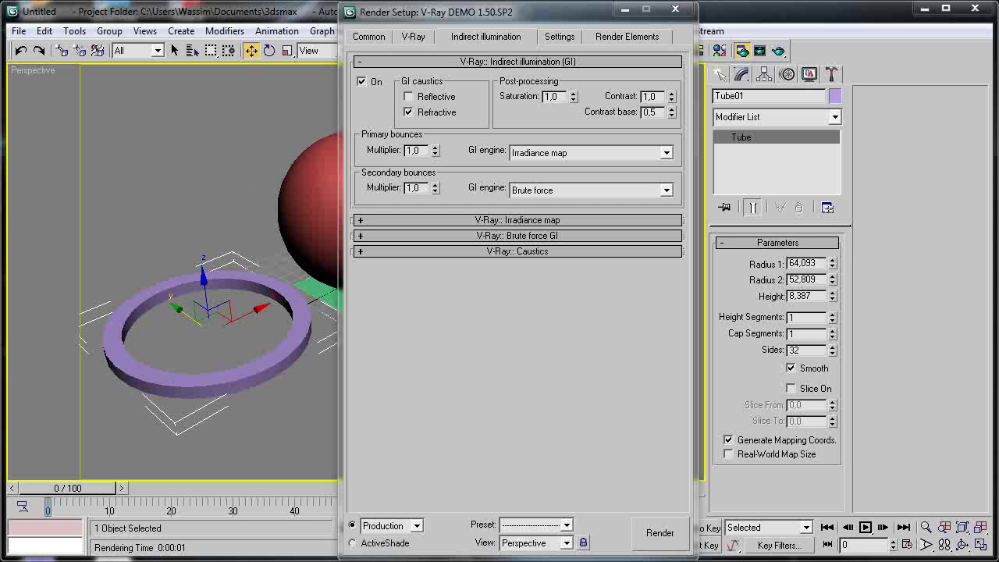
- Switch back to 3ds Max and minimize the Render Setup window
left_click(627, 10)
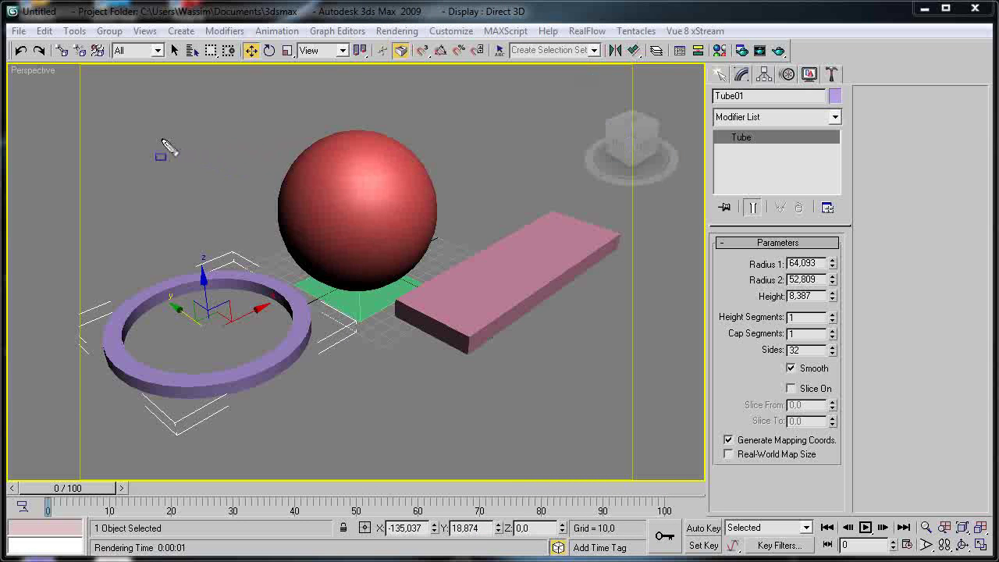
left_click_drag(158, 139, 263, 260)
mouse_move(187, 148)
left_mouse_down()
mouse_move(292, 195)
mouse_move(279, 198)
mouse_move(294, 191)
mouse_move(236, 129)
mouse_move(267, 135)
left_mouse_up()
key("ctrl+2")
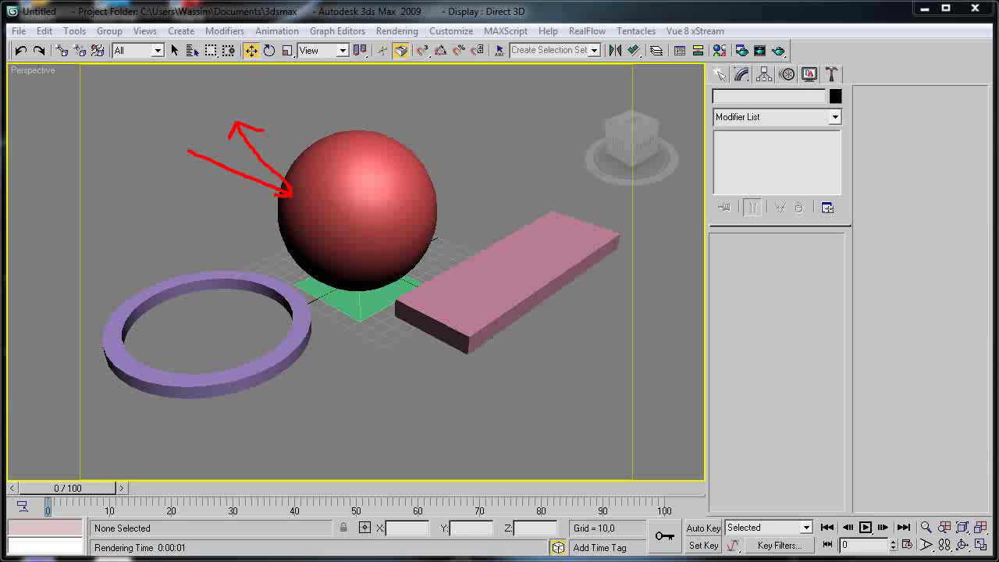
key("ctrl+z")
key("ctrl+z")
key("ctrl+z")
key("Escape")
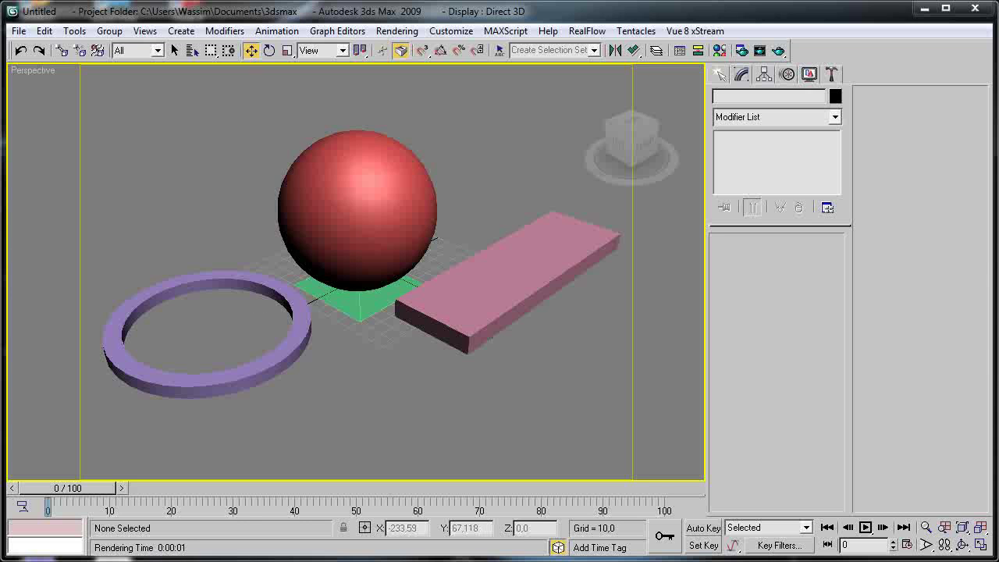
- Reopen the Render Setup window and review the GI engine choices for primary bounces, keeping Irradiance map
key("F10")
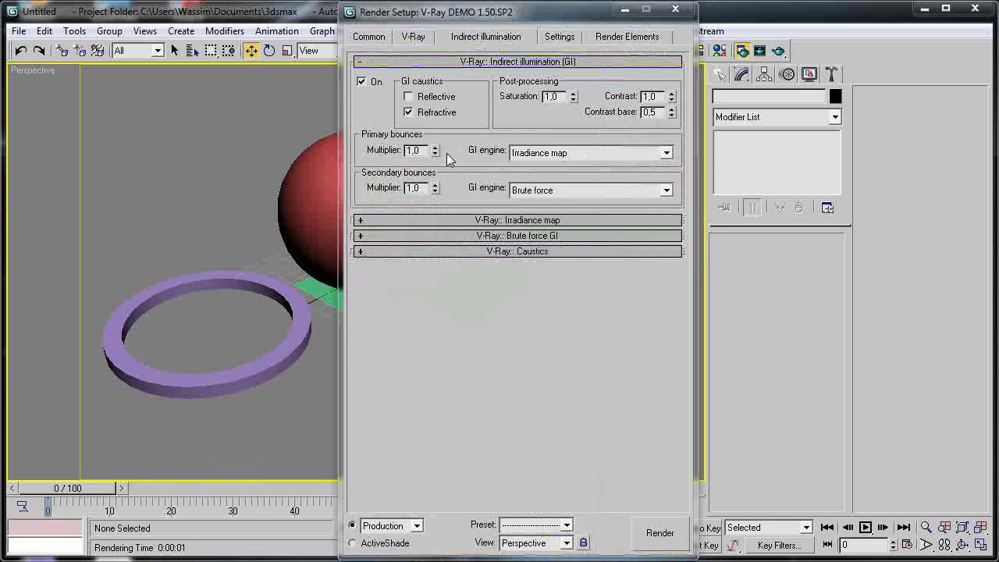
left_click(535, 154)
left_click(524, 154)
left_click(540, 155)
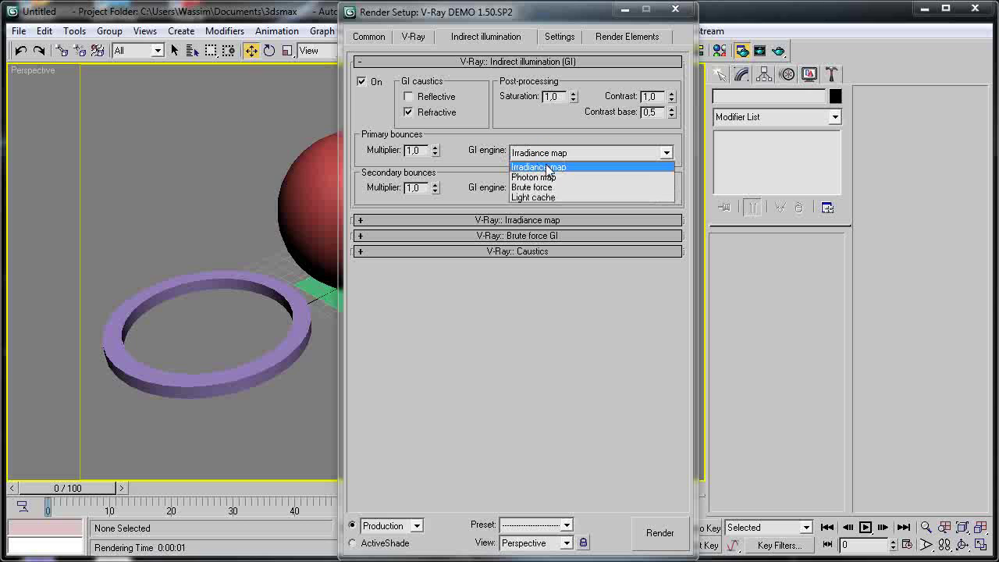
left_click(546, 167)
left_click(534, 151)
left_click(544, 168)
left_click(476, 139)
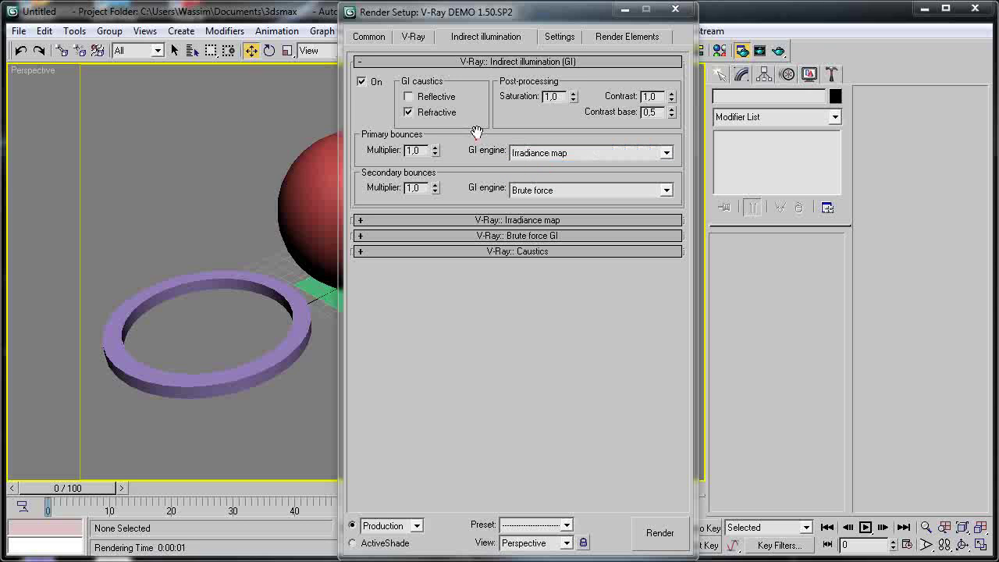
left_click(539, 160)
left_click(544, 165)
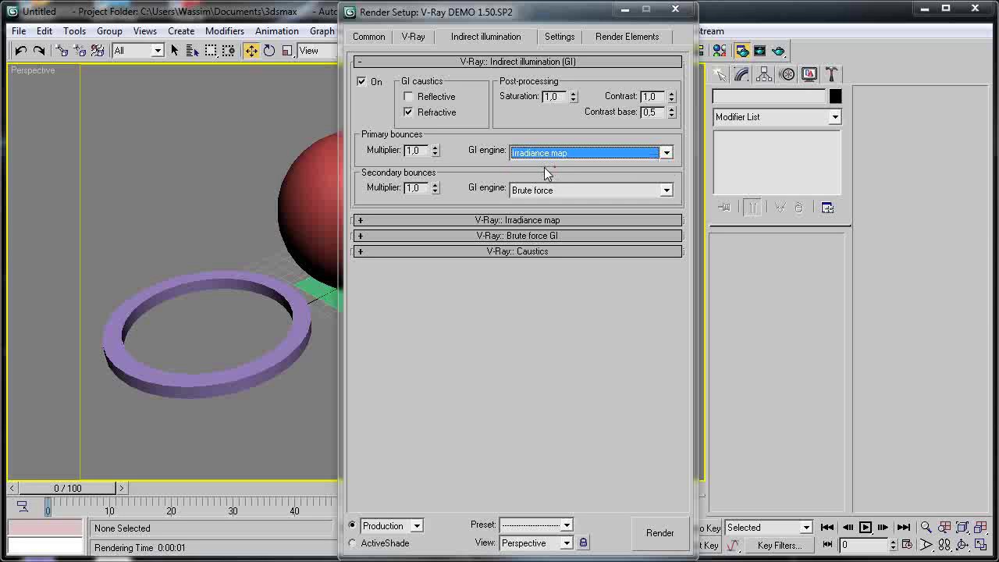
left_click(490, 157)
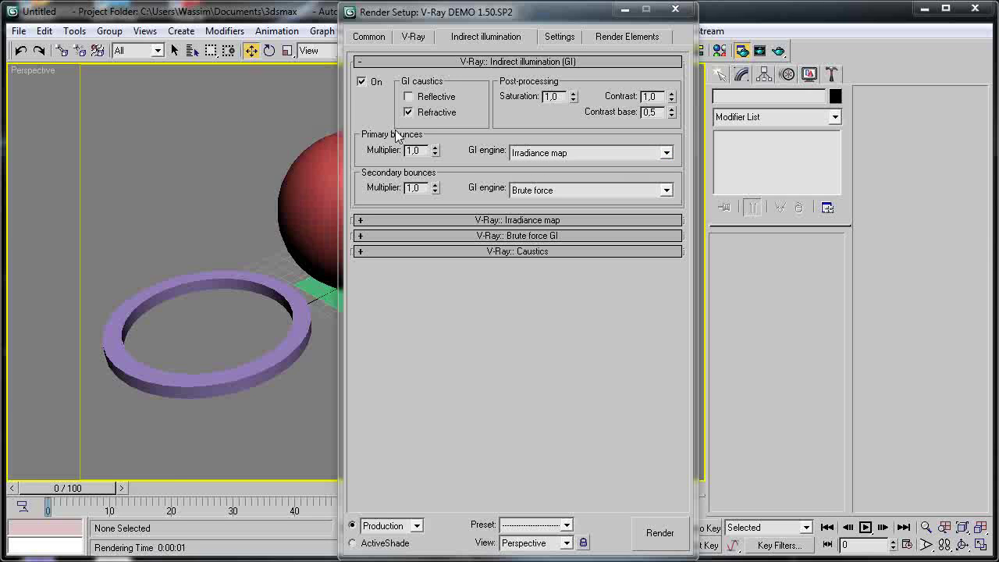
left_click(525, 154)
left_click(525, 154)
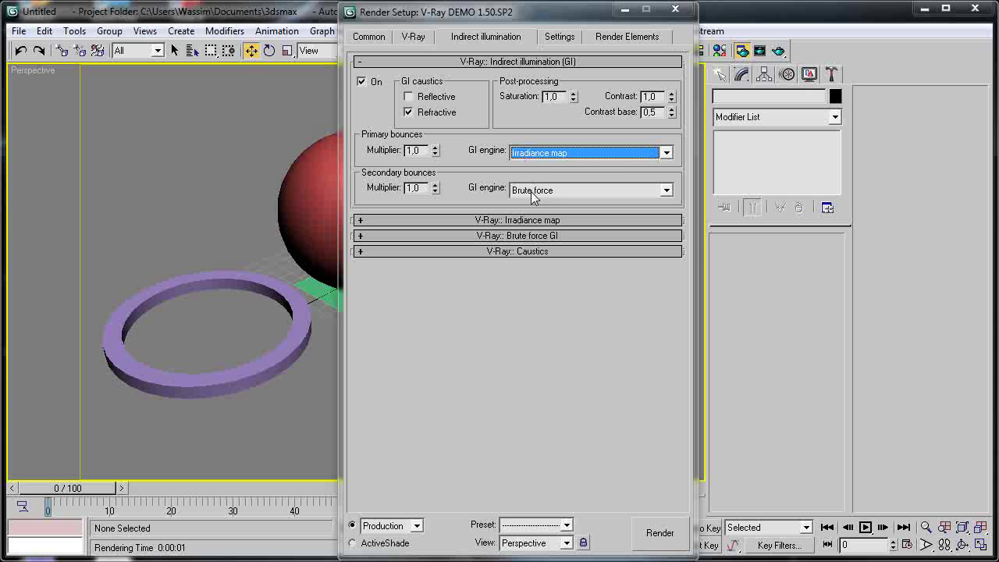
- Expand the Irradiance map settings and review the available built-in presets, keeping High
left_click(538, 220)
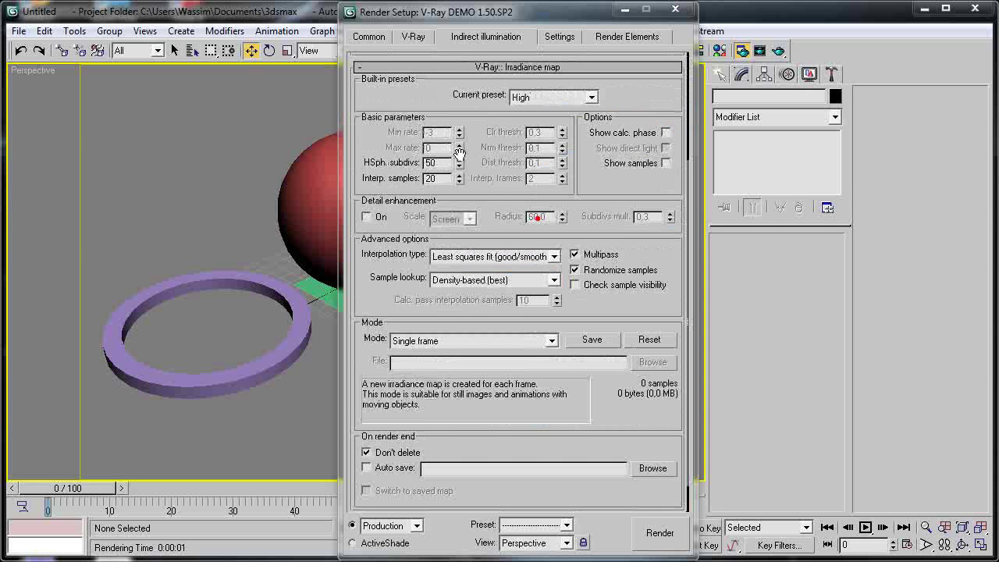
left_click(519, 92)
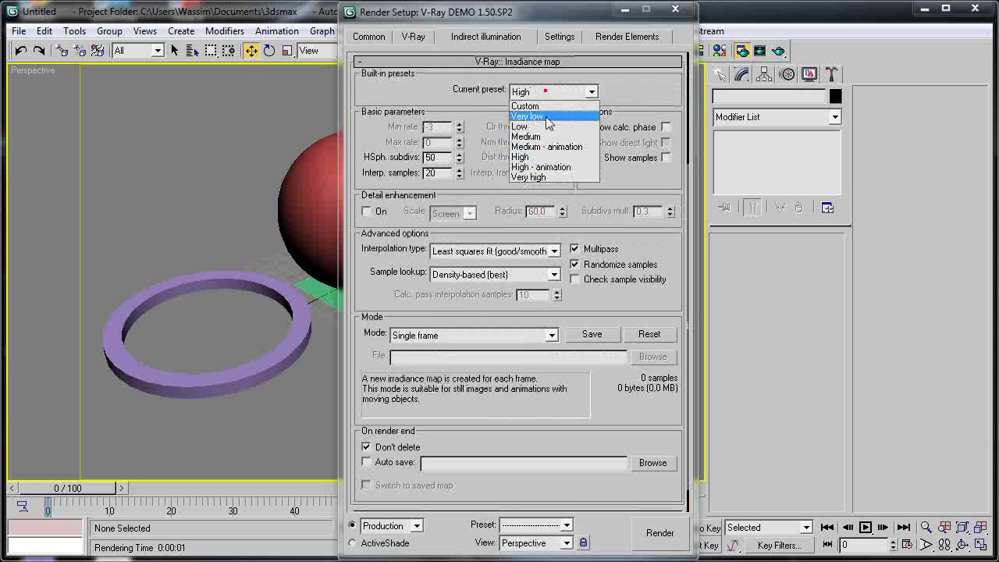
left_click(466, 88)
scroll(429, 87, "up", 1)
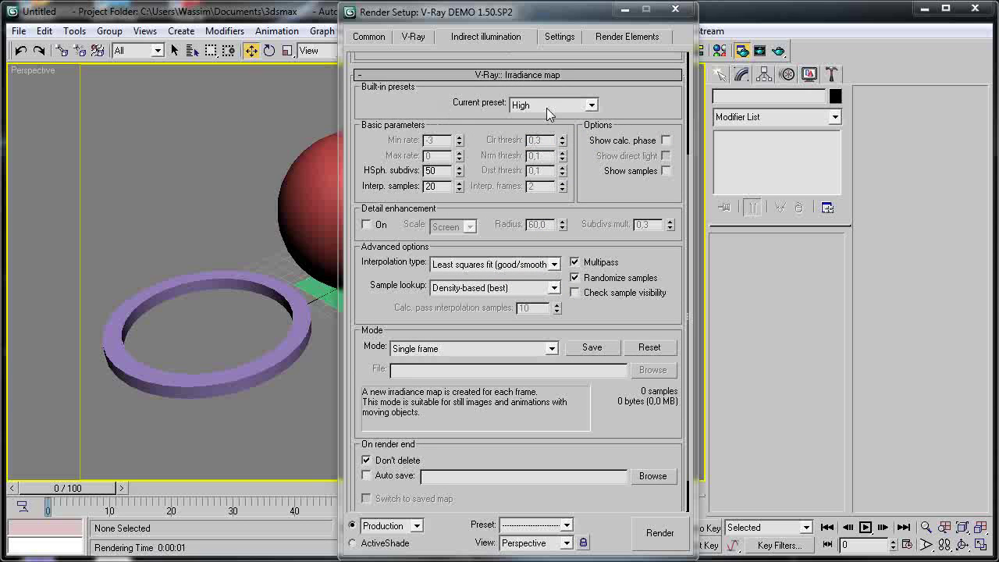
left_click(577, 109)
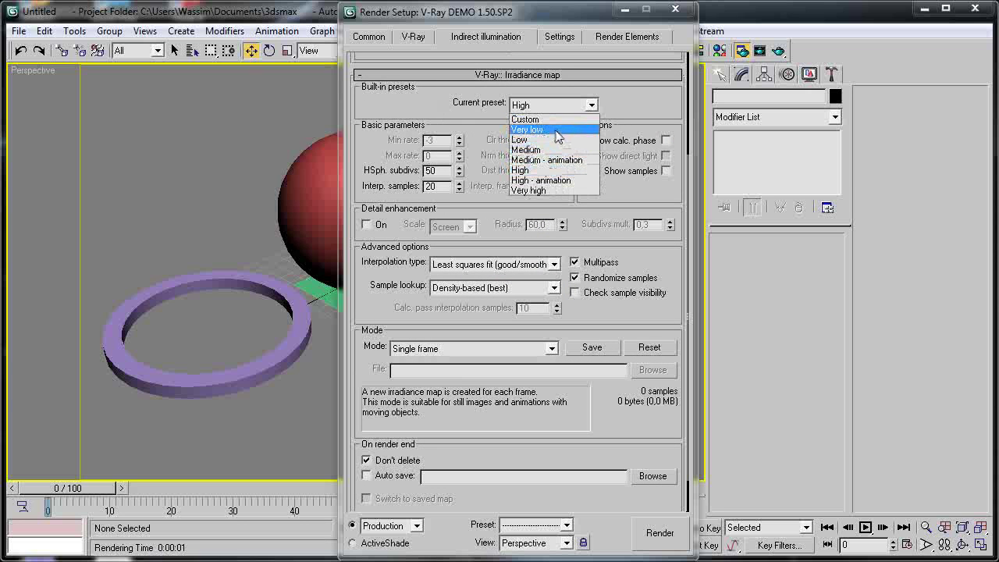
left_click(495, 142)
left_click(540, 110)
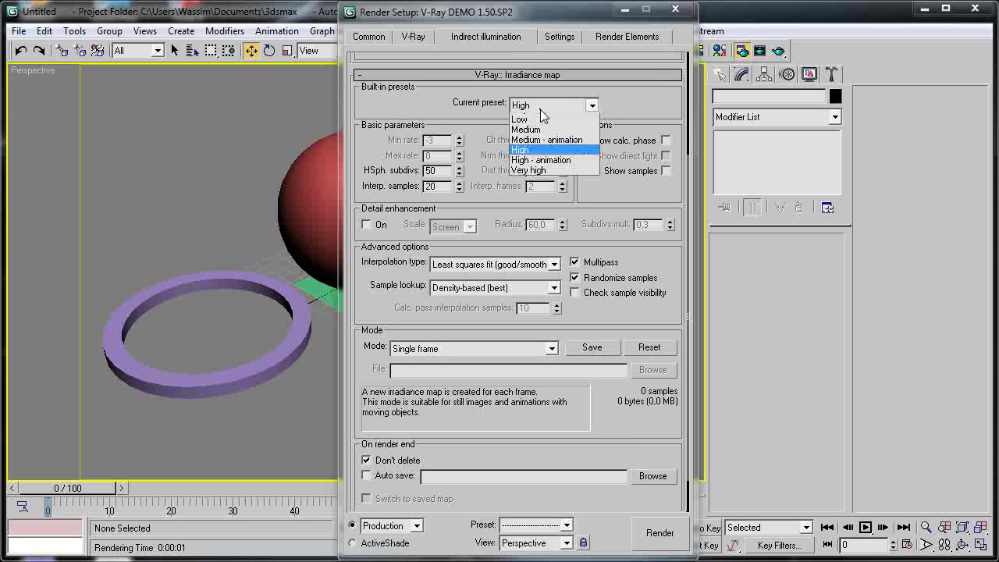
left_click(485, 144)
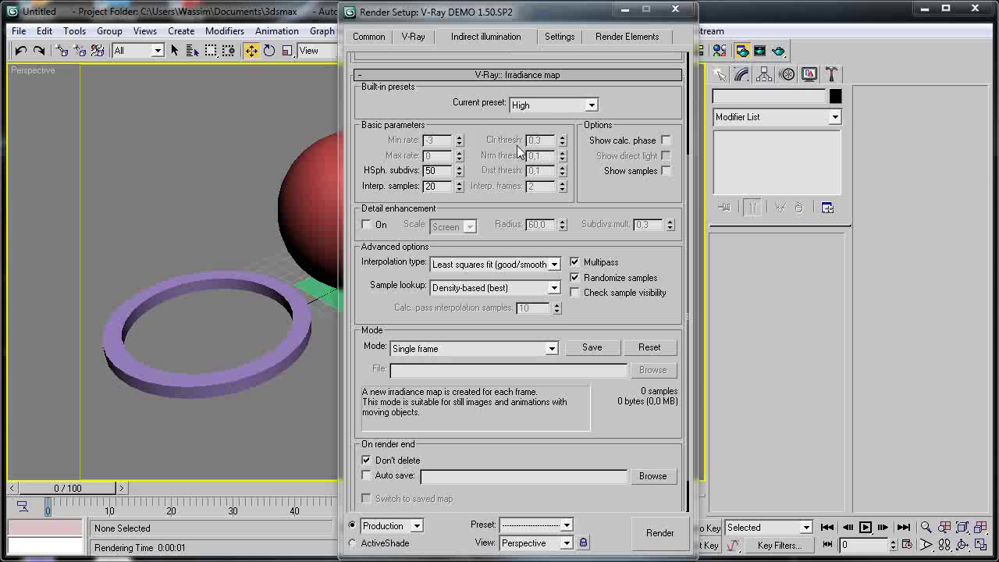
left_click(566, 110)
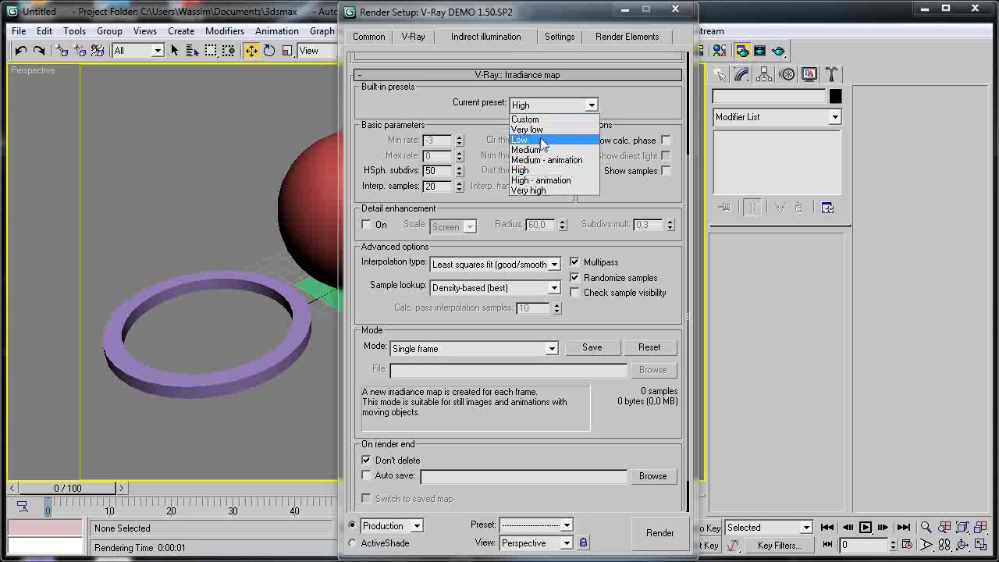
left_click(478, 142)
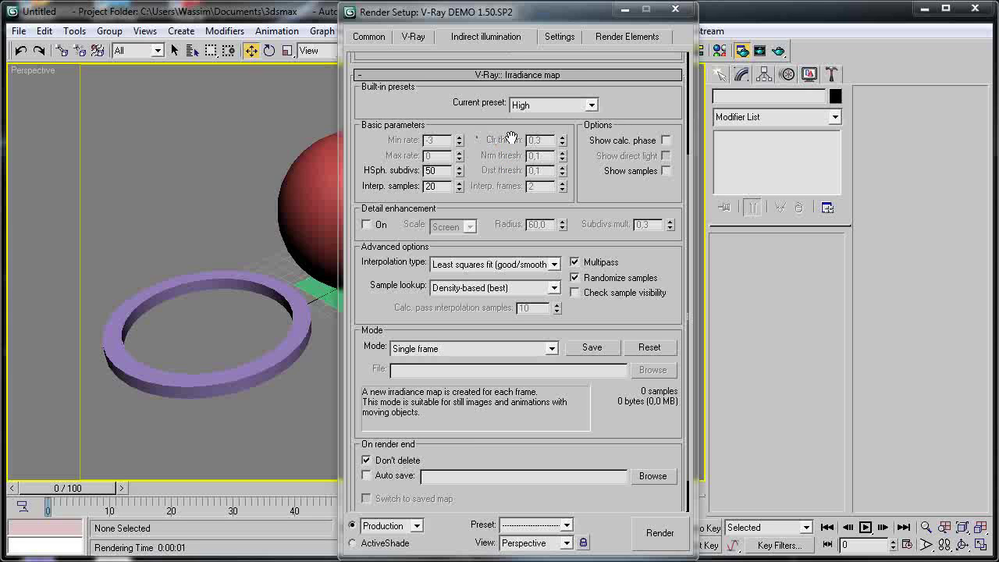
left_click(544, 112)
left_click(484, 141)
scroll(377, 145, "down", 1)
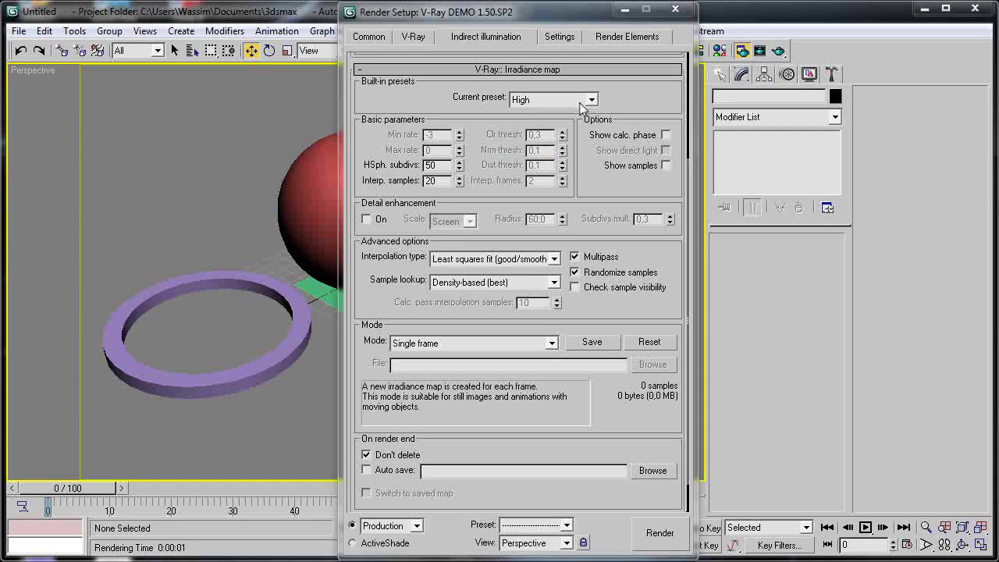
- Try the Medium built-in preset for the irradiance map
left_click(538, 99)
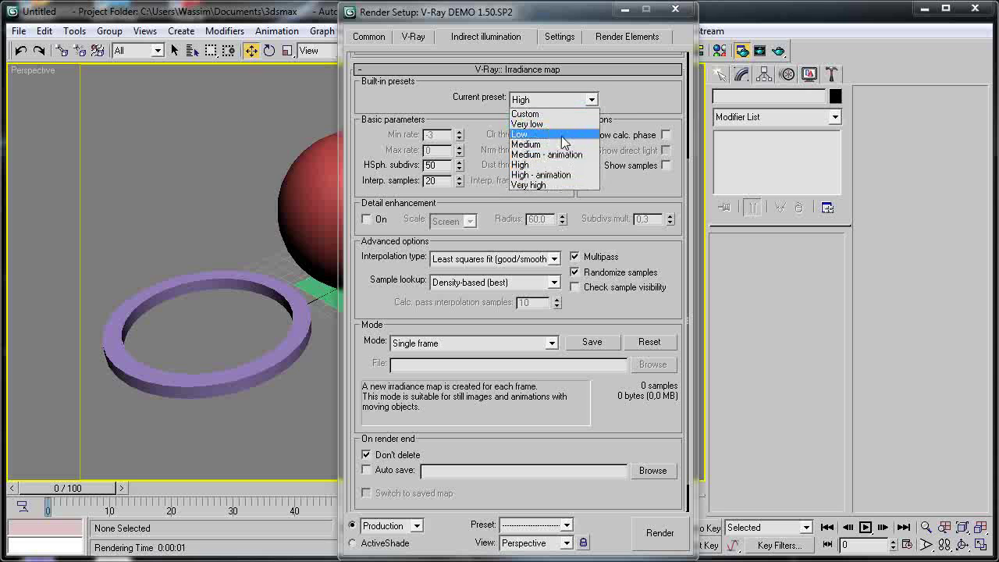
left_click(546, 144)
scroll(503, 166, "up", 2)
scroll(503, 165, "up", 1)
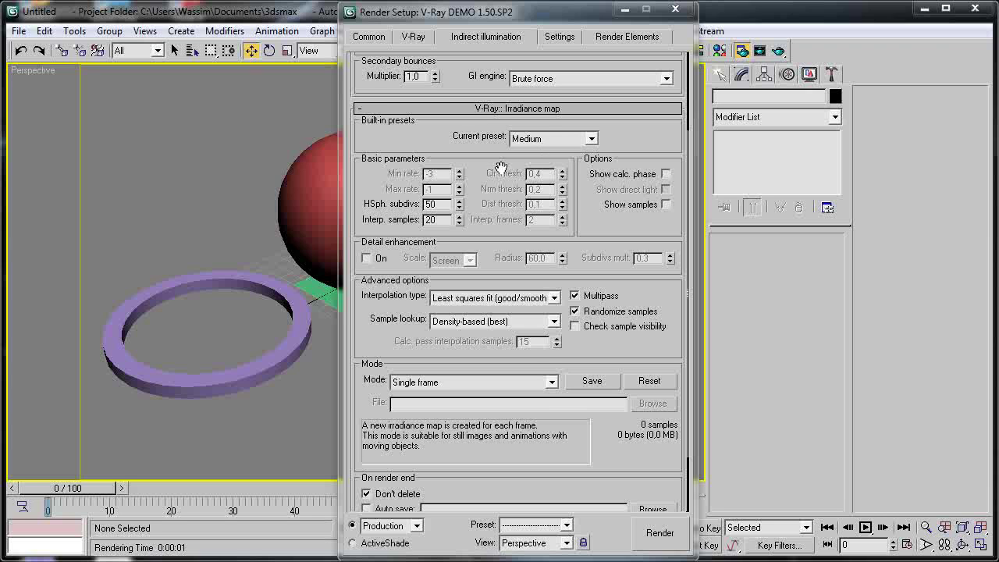
- Apply the Very low irradiance map preset and switch to Custom to unlock its basic parameters
scroll(503, 163, "down", 1)
left_click(590, 125)
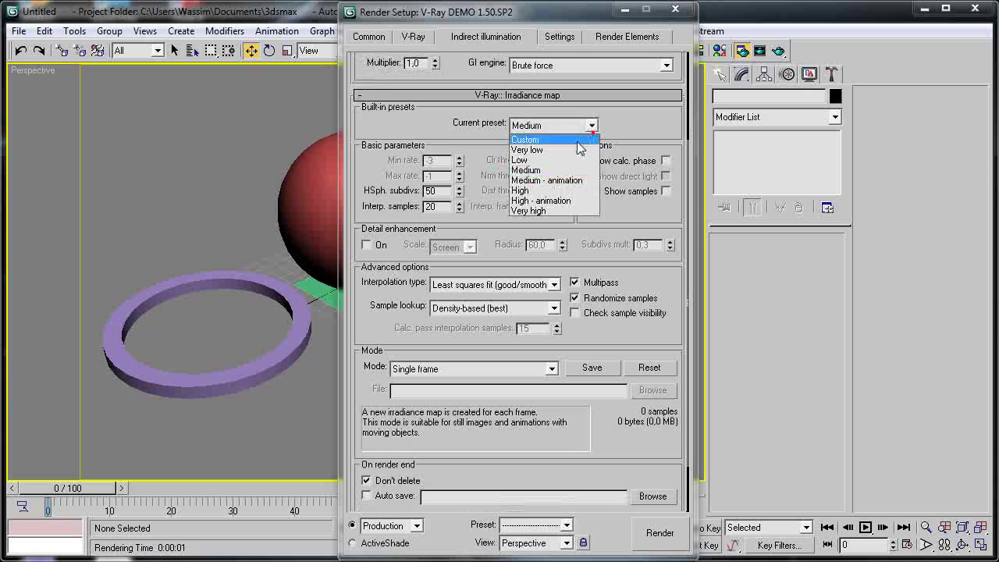
left_click(547, 143)
left_click(547, 127)
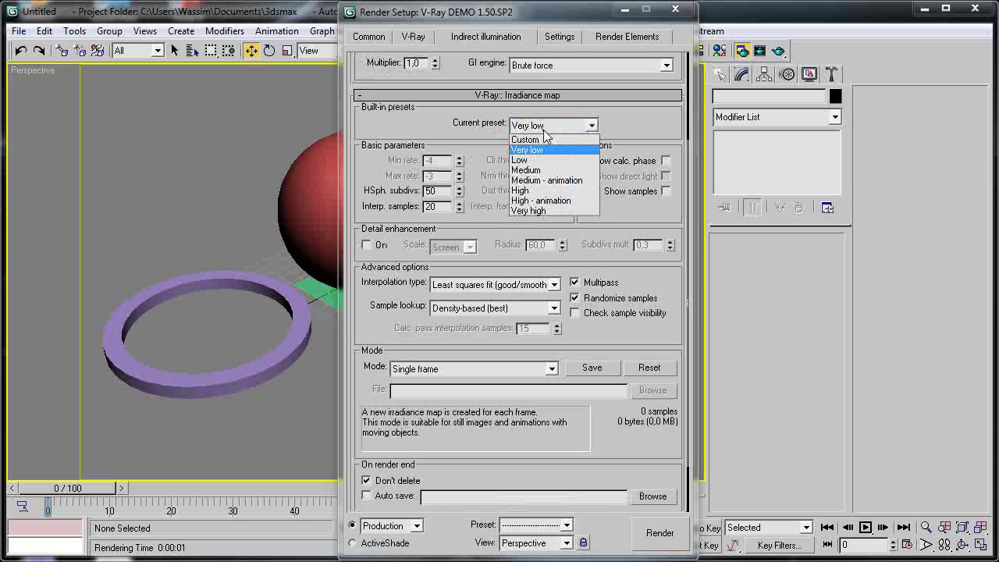
left_click(538, 136)
- Set both the min rate and the max rate of the irradiance map to 0
left_click(444, 161)
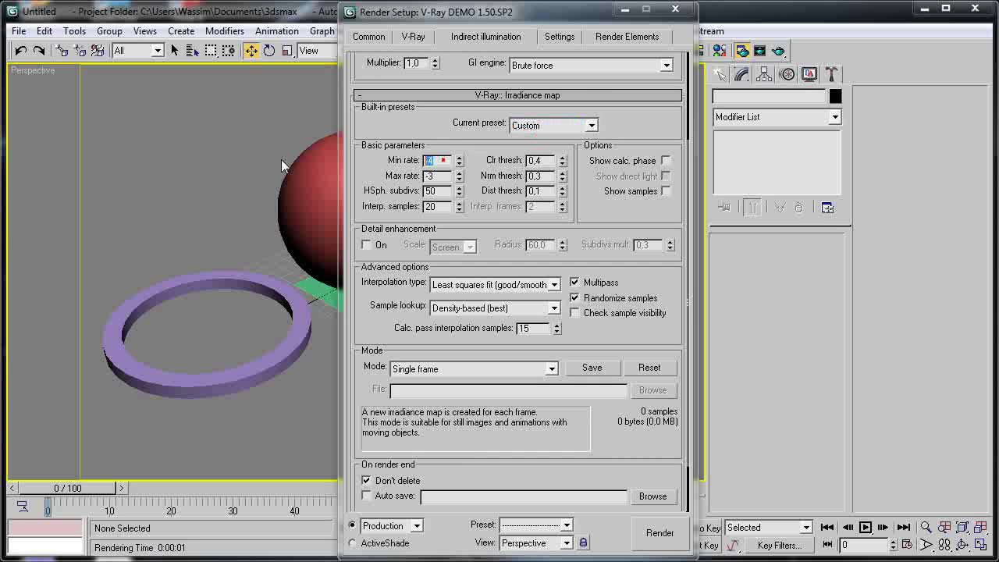
type("0")
key("Tab")
type("0")
- Start a test render of the perspective view, cancel it during calculation and close the rendered frame
left_click(660, 532)
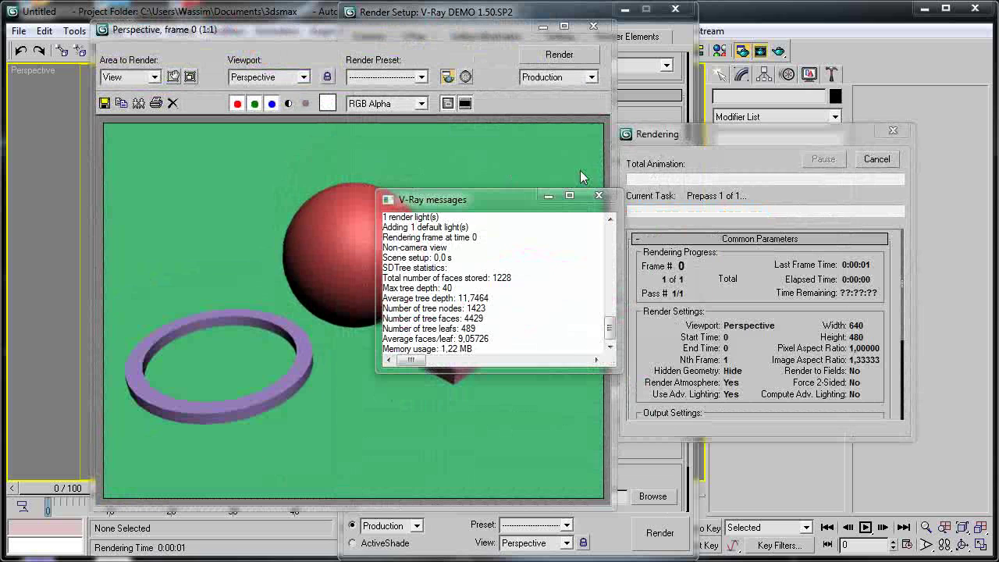
left_click(599, 195)
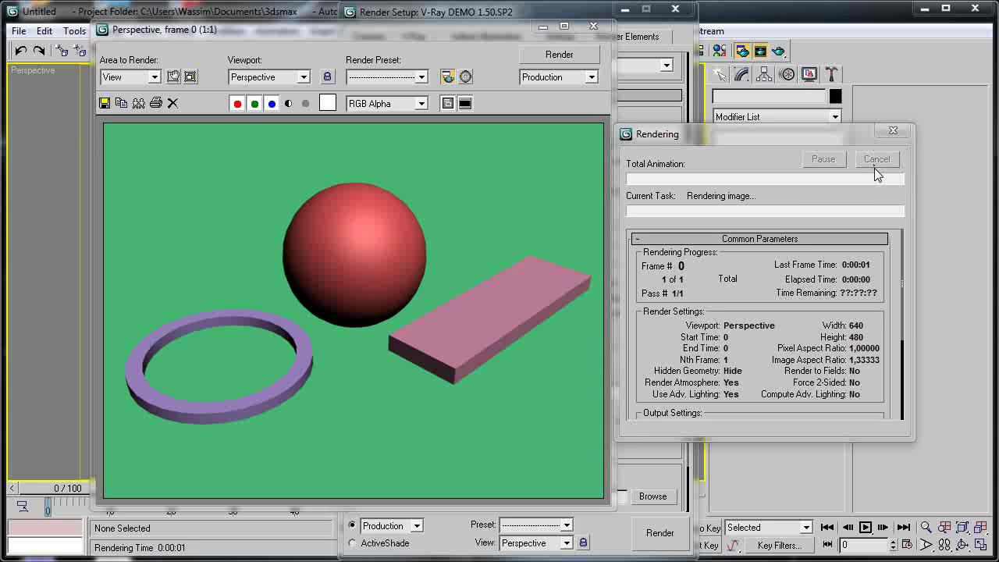
left_click(874, 160)
left_click(593, 25)
- Turn on Show calc. phase for the irradiance map and render the perspective view again
left_click(666, 160)
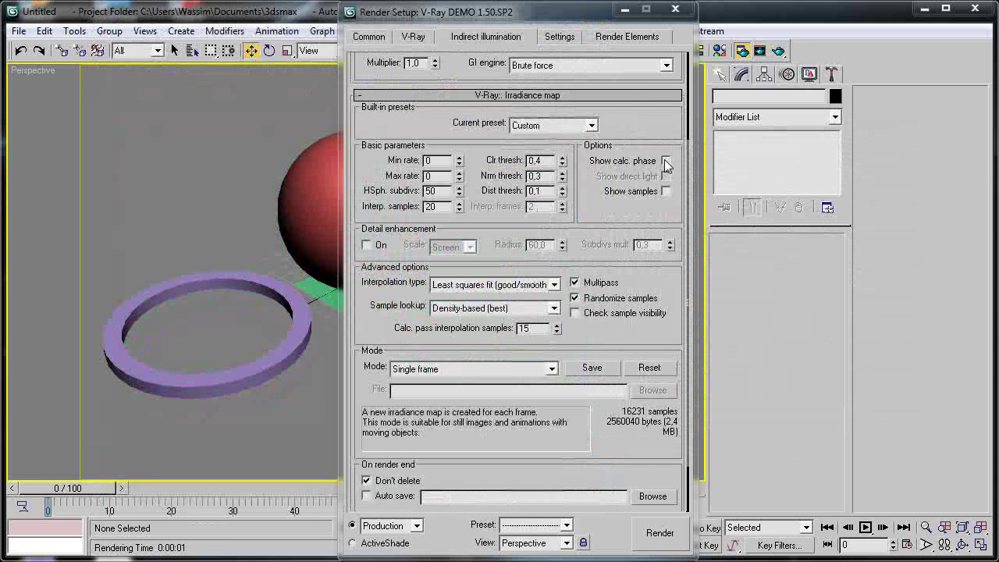
left_click_drag(630, 127, 640, 56)
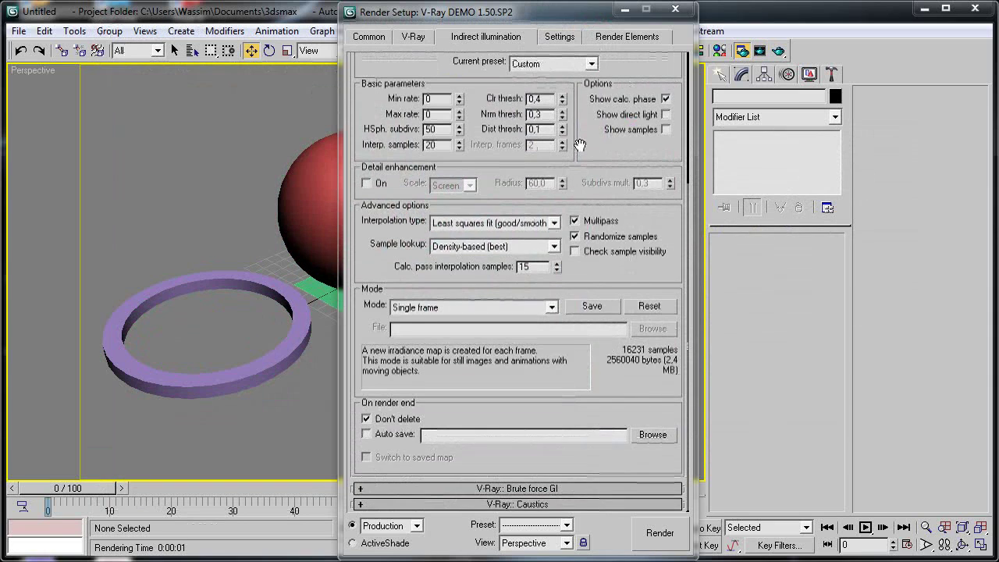
scroll(591, 100, "up", 3)
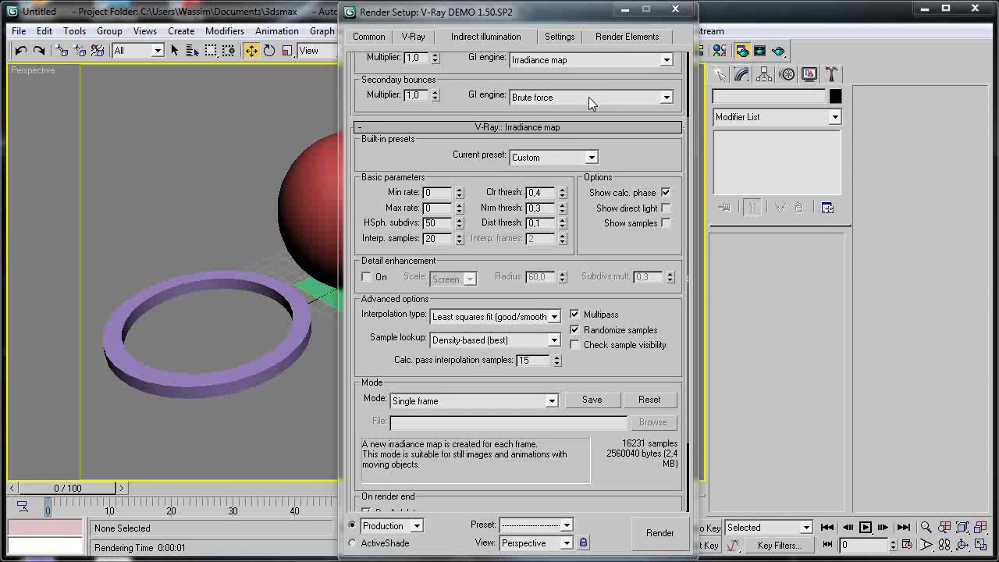
scroll(591, 100, "up", 2)
left_click(778, 51)
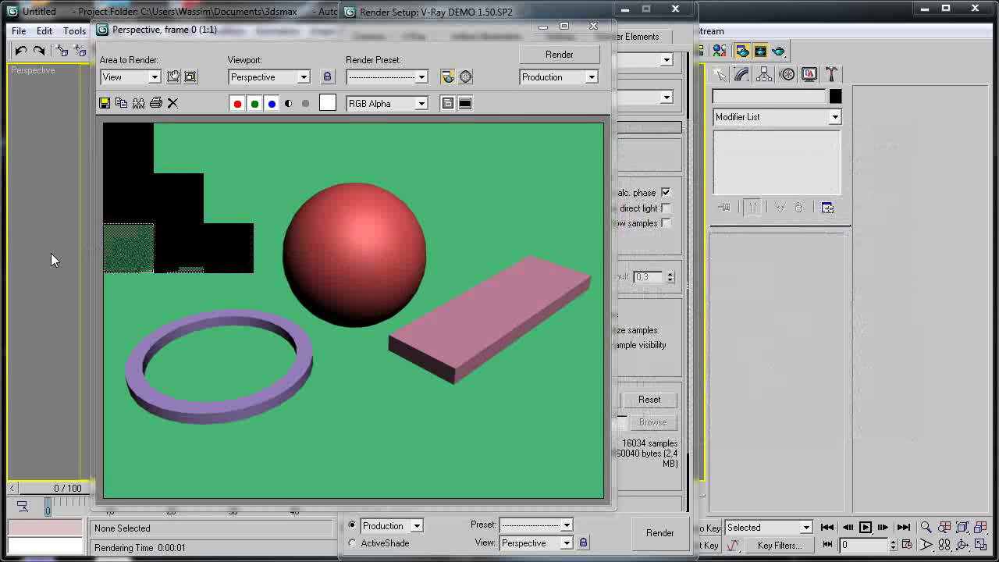
- Examine the calculated prepass blocks and their pixel pattern up close in the rendered frame, and minimize it
scroll(138, 257, "up", 1)
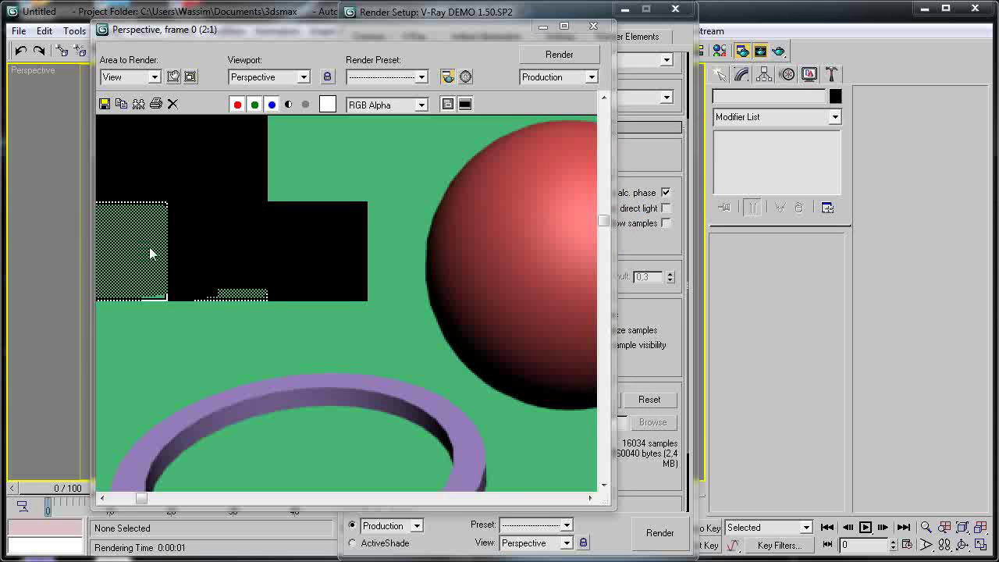
scroll(177, 285, "up", 1)
scroll(440, 333, "up", 1)
scroll(250, 241, "down", 1)
middle_click_drag(250, 241, 438, 259)
scroll(268, 328, "up", 1)
middle_click_drag(268, 328, 313, 163)
scroll(194, 173, "down", 2)
scroll(100, 163, "up", 2)
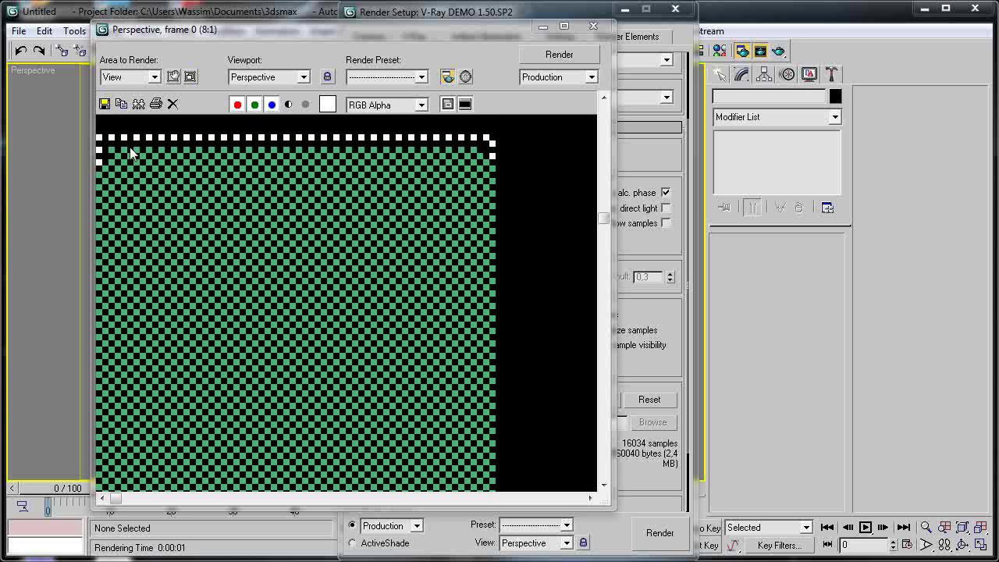
scroll(261, 234, "down", 3)
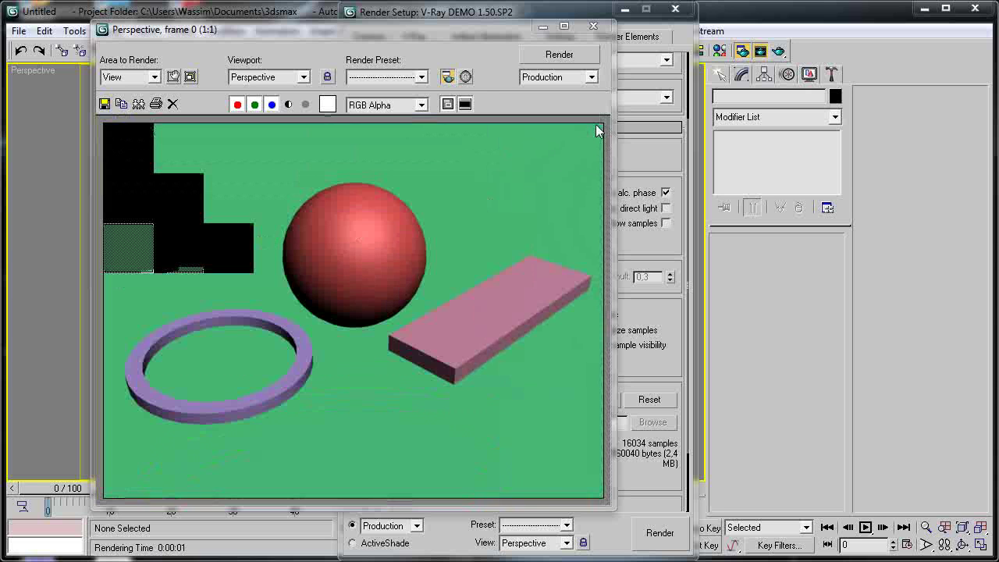
left_click(543, 26)
- Collapse the DMC Sampler settings and set the V-Ray System render region division width to 82
left_click(559, 36)
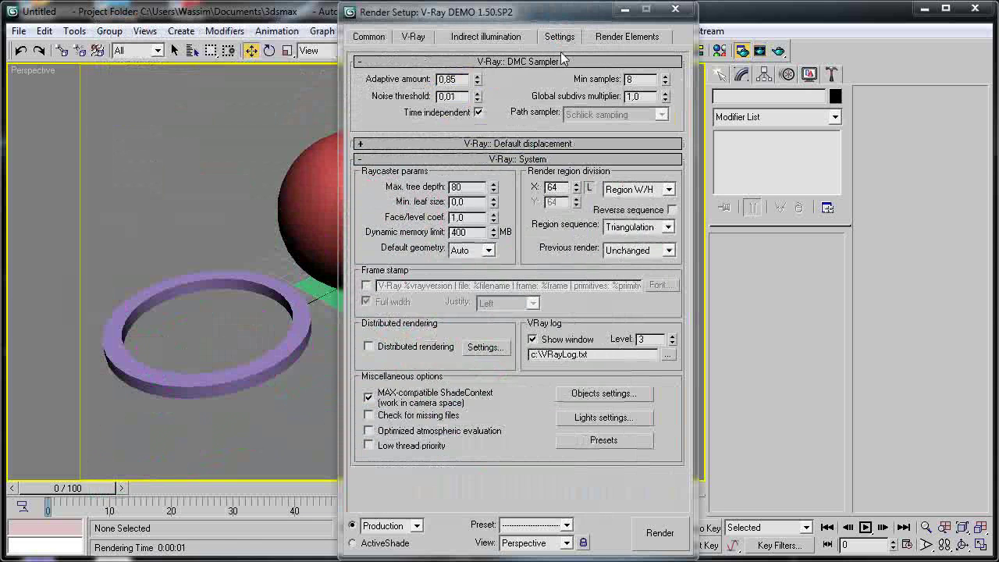
left_click(551, 61)
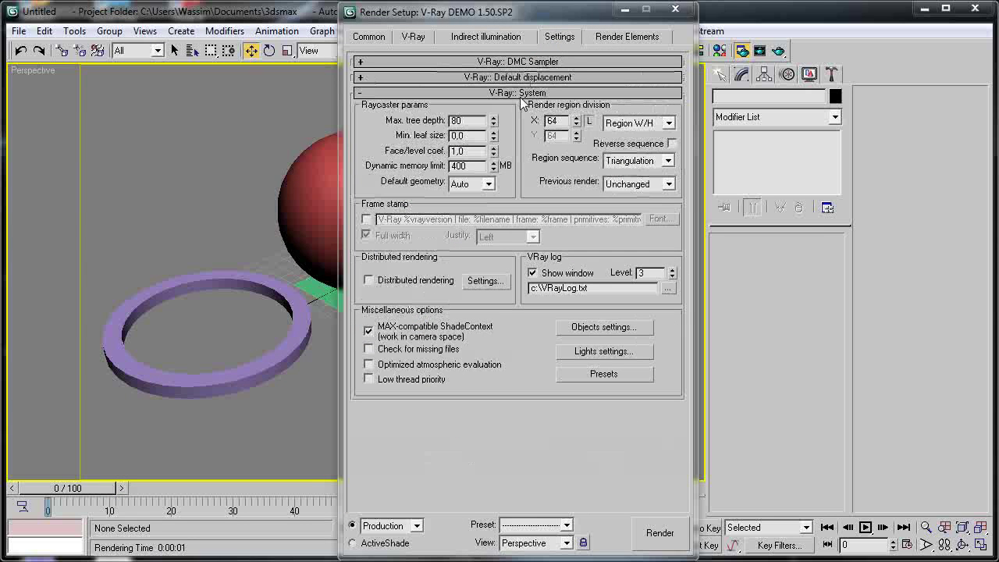
left_click_drag(562, 121, 535, 121)
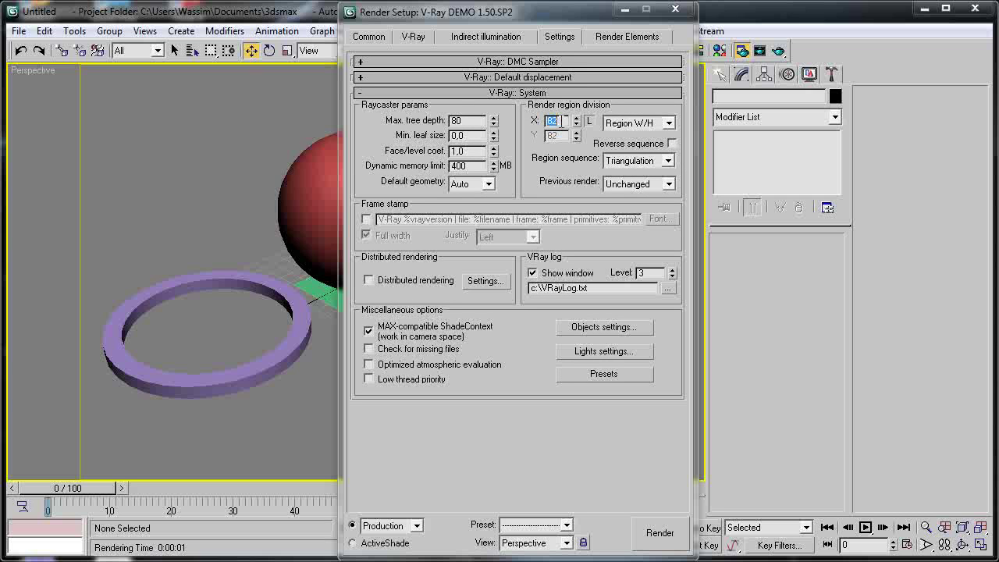
- Render the perspective view with the enlarged regions, cancel the render and examine the prepass blocks up close
left_click(778, 51)
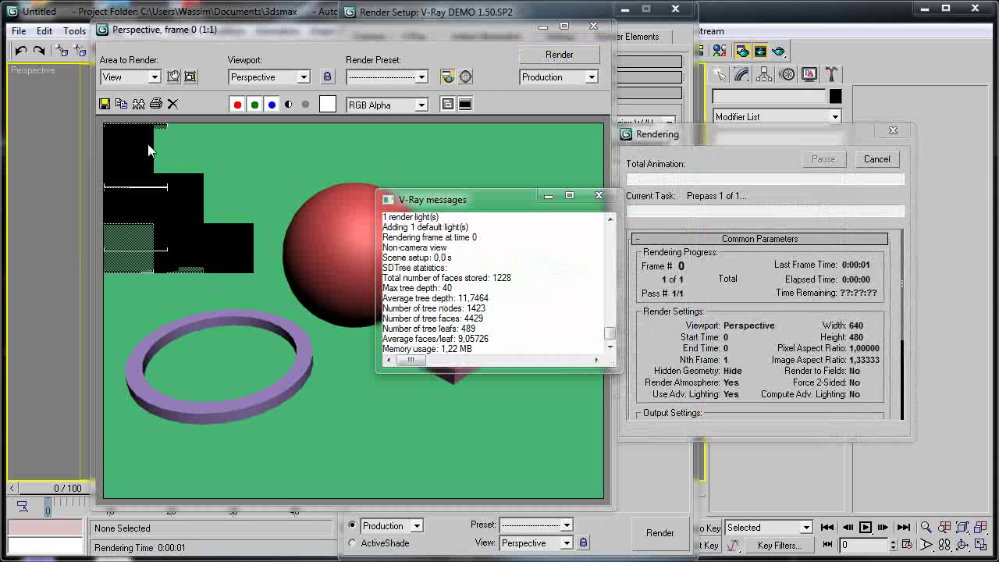
left_click(876, 159)
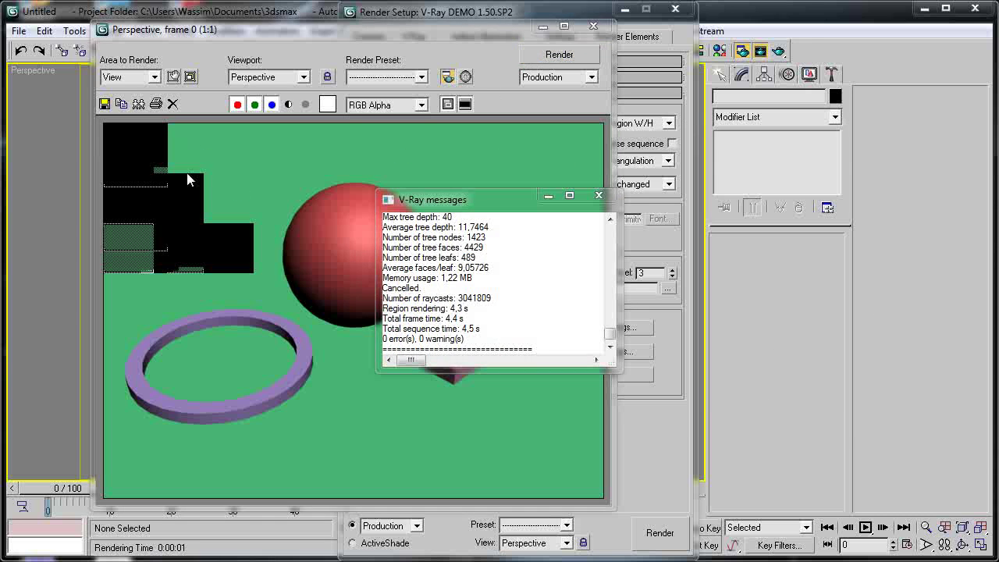
left_click(598, 195)
scroll(160, 227, "up", 1)
scroll(158, 205, "up", 1)
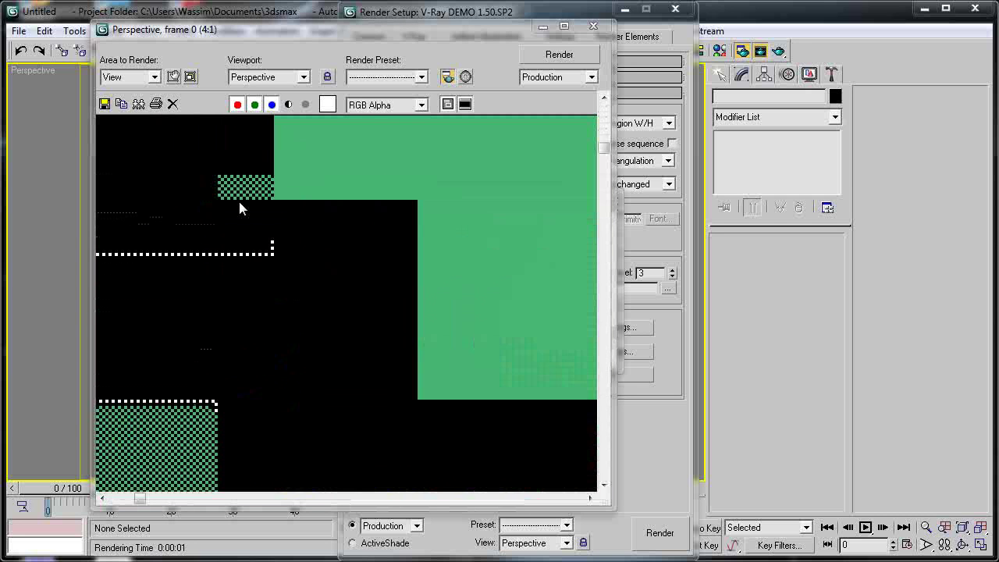
- Examine the partly calculated prepass blocks across the rendered frame at different magnifications, and close the frame window
middle_click_drag(218, 187, 306, 293)
scroll(346, 301, "down", 1)
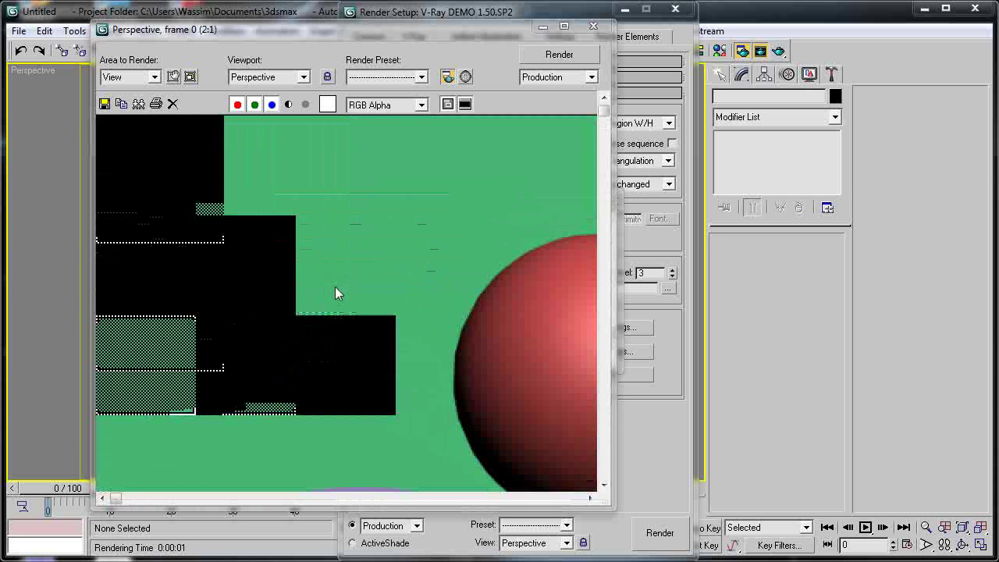
scroll(238, 230, "down", 1)
scroll(225, 180, "up", 1)
middle_click_drag(225, 180, 445, 391)
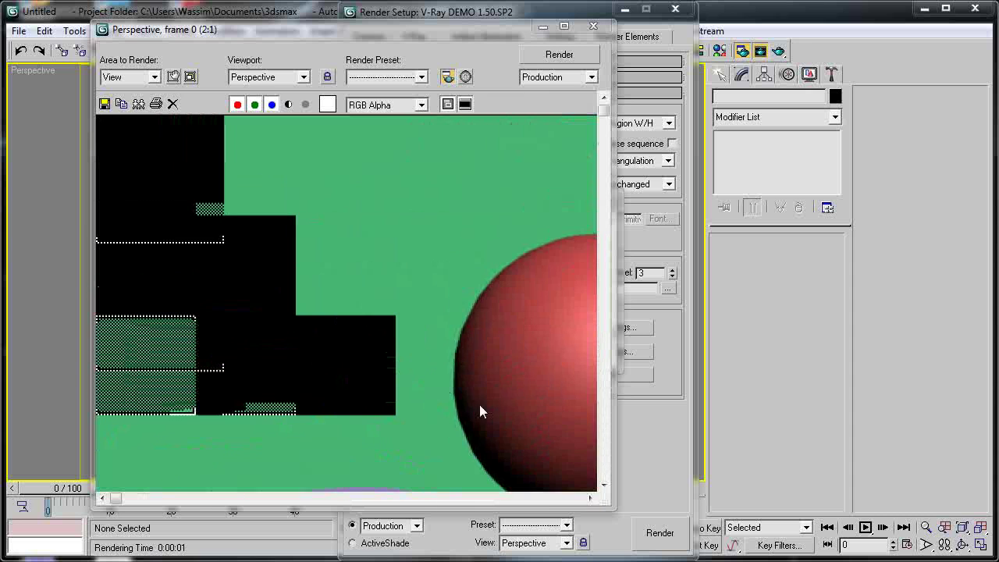
scroll(274, 210, "down", 2)
scroll(288, 202, "up", 1)
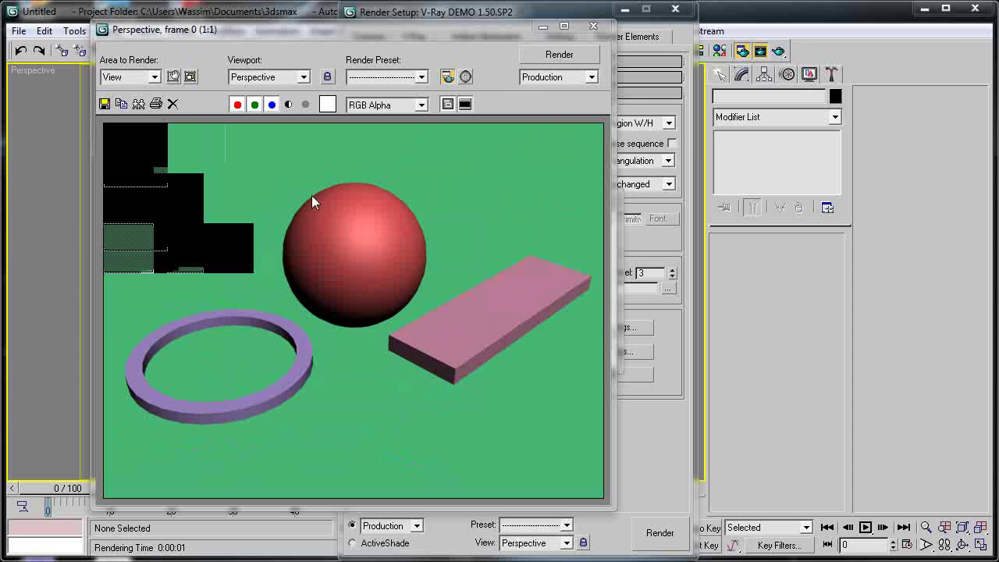
left_click(591, 26)
left_click(384, 122)
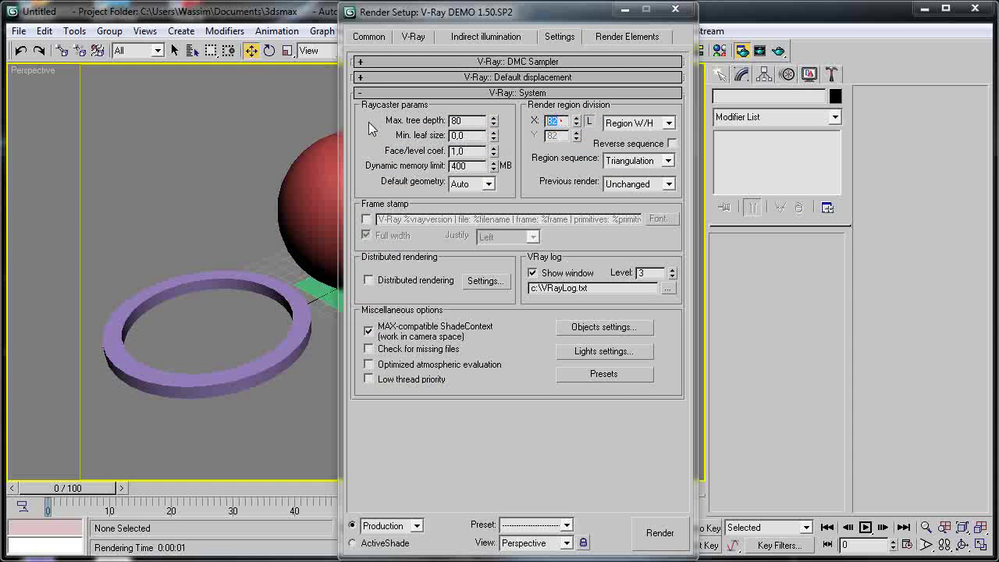
- Set the irradiance map Min rate to -1, render the perspective view and cancel the render during the prepass
left_click(480, 41)
scroll(459, 160, "down", 2)
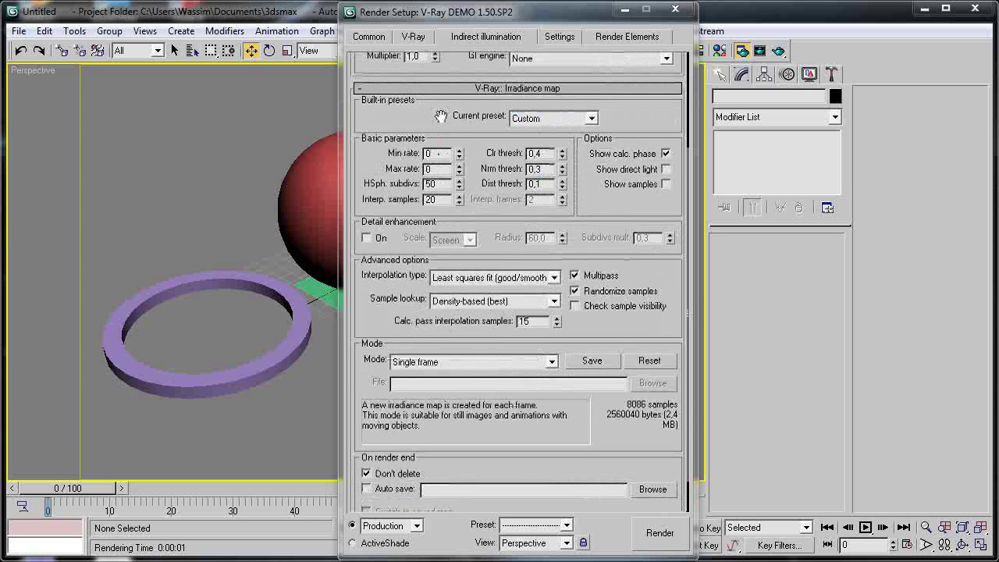
left_click(439, 154)
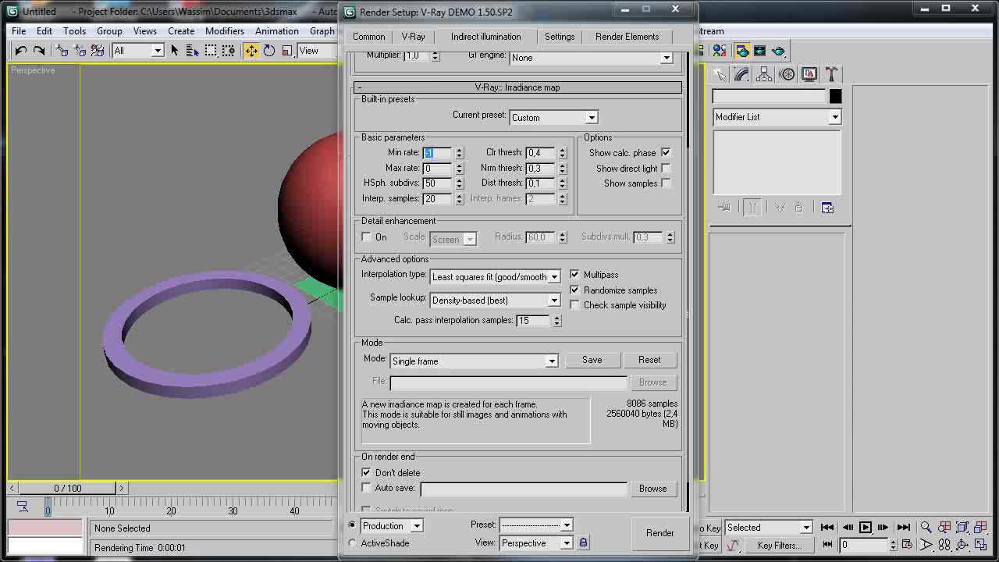
left_click(659, 532)
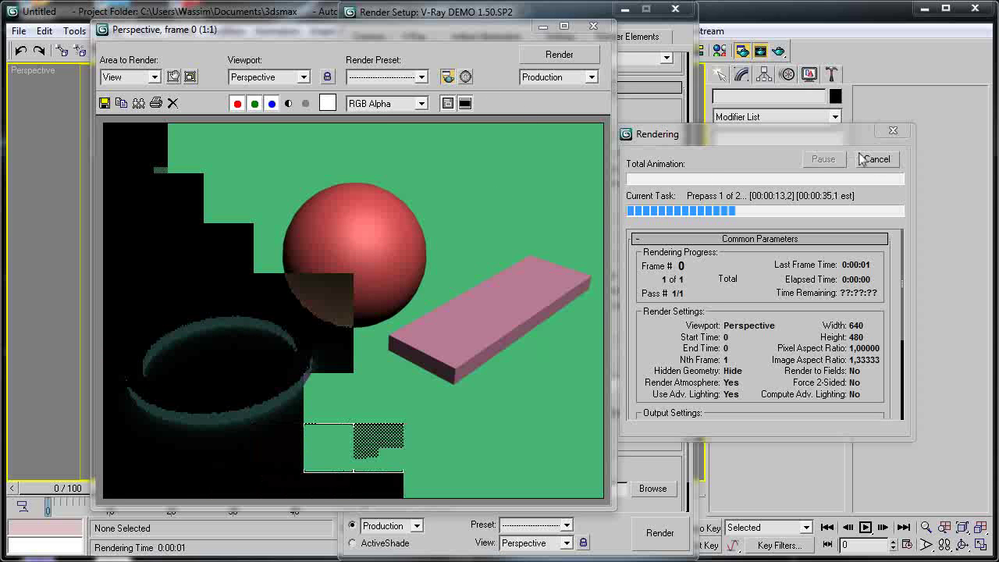
left_click(883, 164)
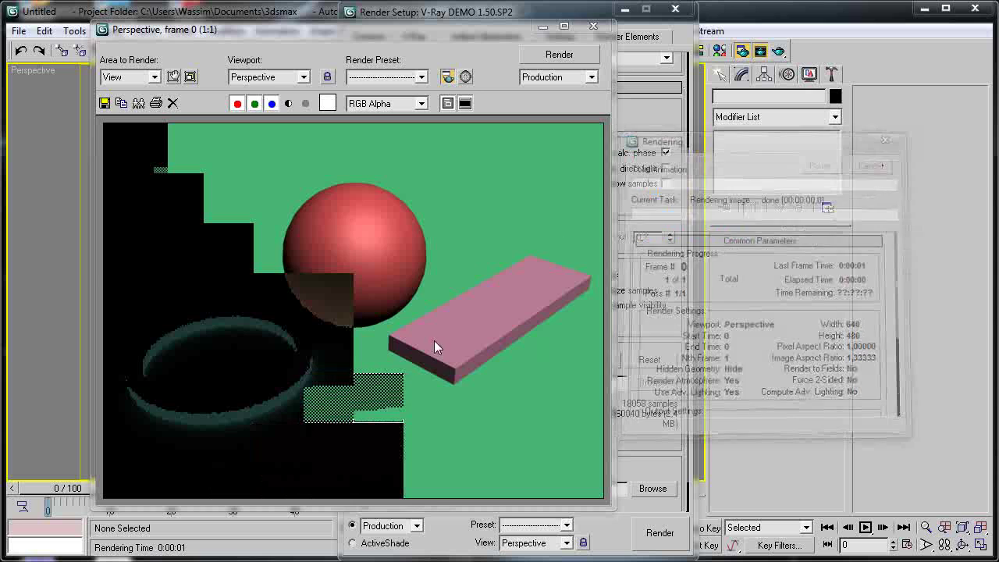
- Examine the checkered pixel pattern of the cancelled prepass beside the box up close, and close the frame window
scroll(346, 312, "up", 3)
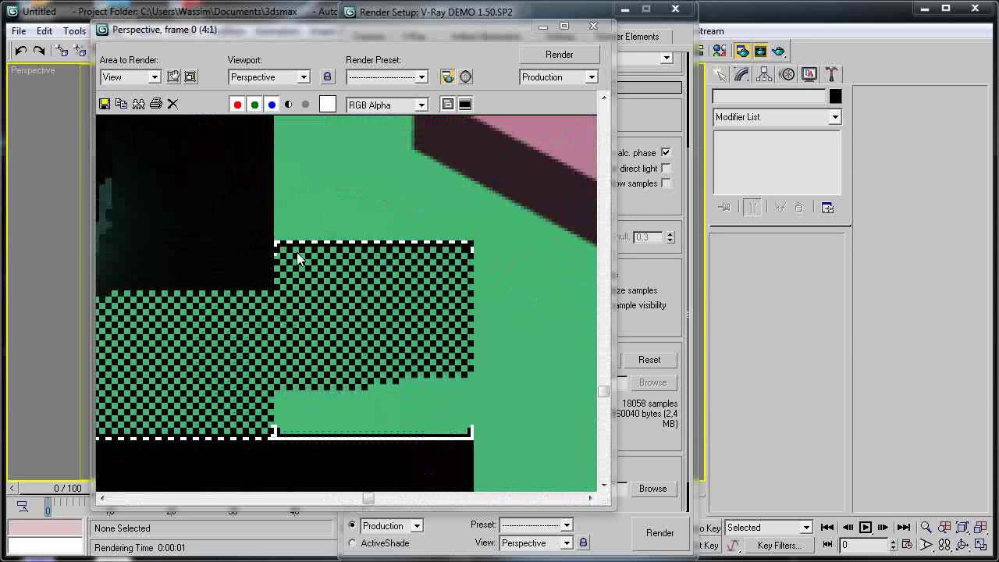
scroll(284, 246, "up", 2)
scroll(342, 303, "down", 2)
scroll(342, 302, "down", 3)
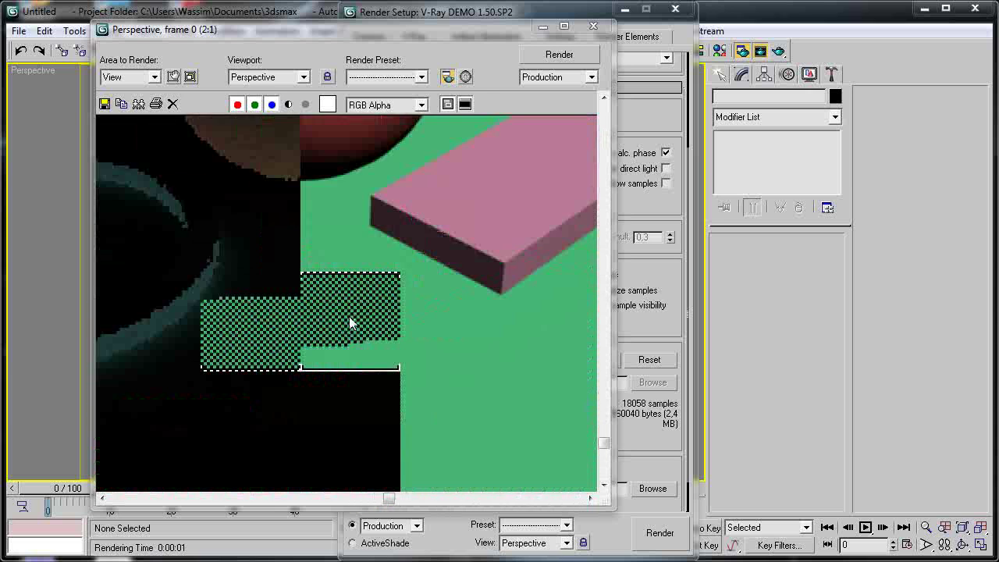
left_click(593, 26)
- Set the irradiance map Min rate to -2 and Max rate to -1, and render the perspective view
scroll(433, 136, "up", 2)
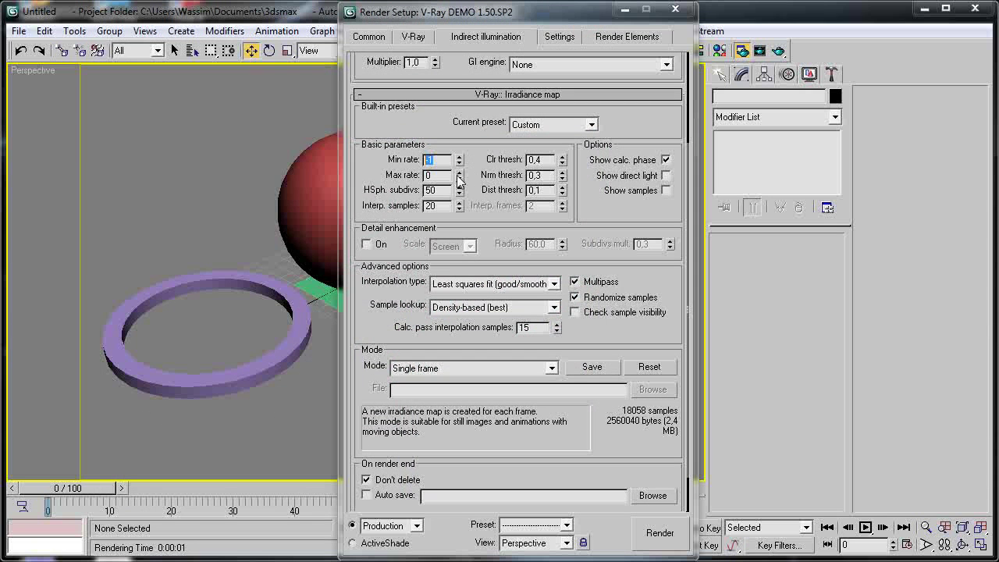
left_click(438, 176)
left_click_drag(438, 152, 438, 155)
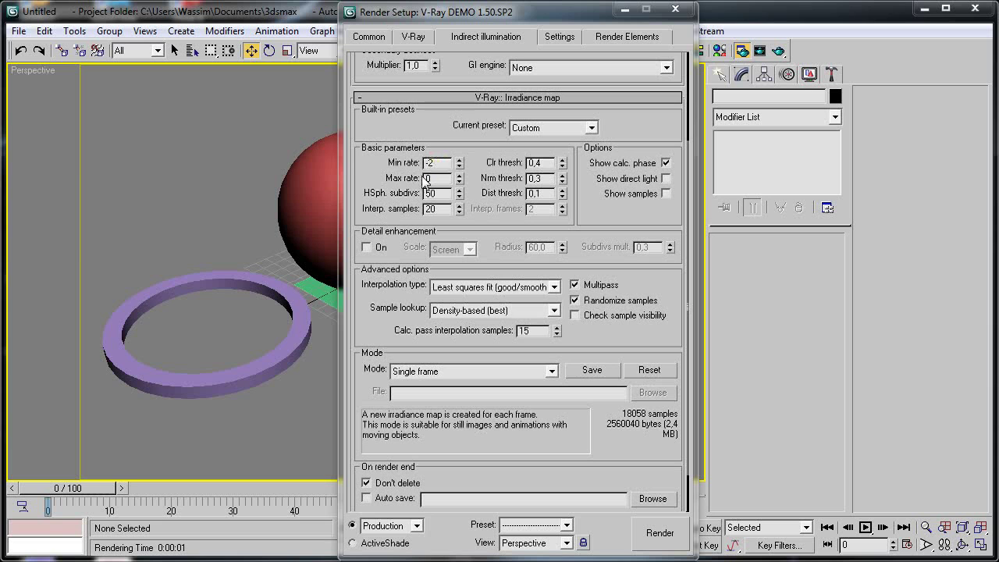
left_click(456, 182)
left_click_drag(483, 177, 465, 143)
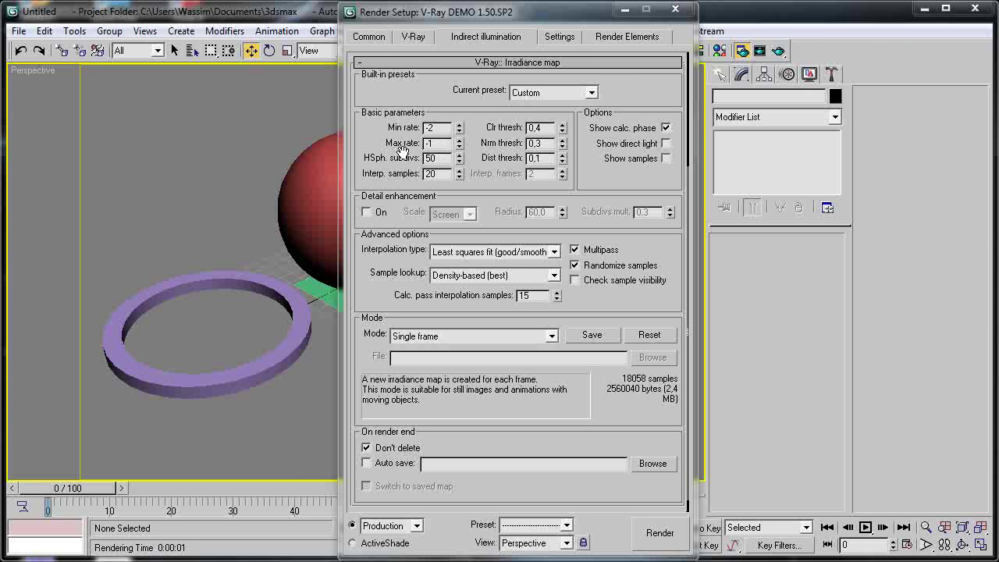
left_click(783, 50)
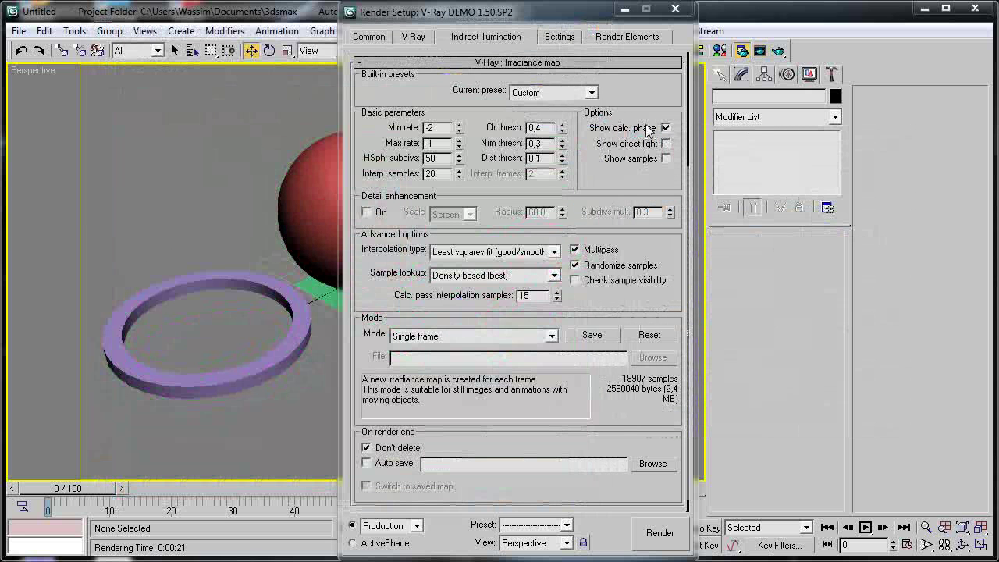
- Turn on Show samples for the irradiance map and render the perspective view
left_click(666, 158)
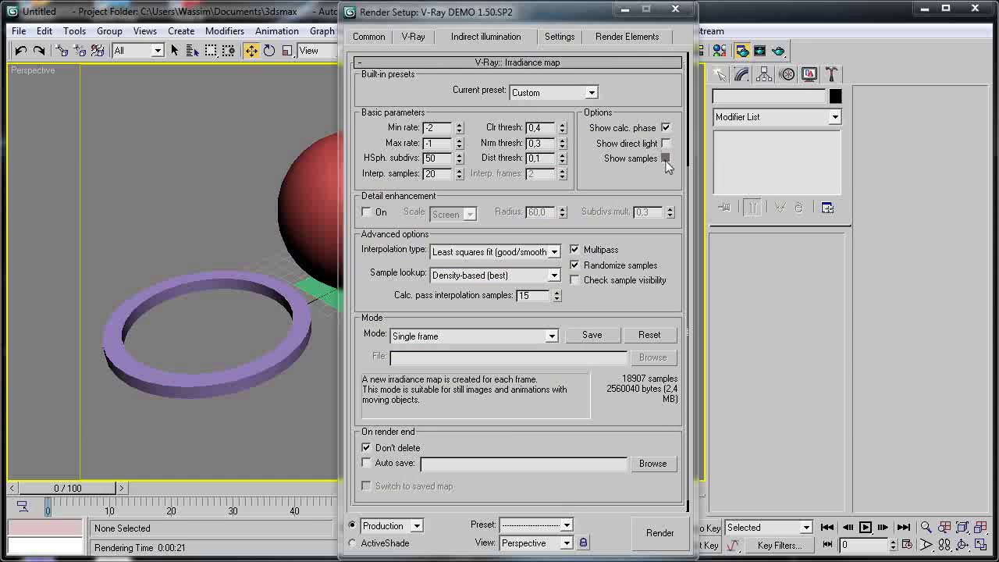
left_click(778, 51)
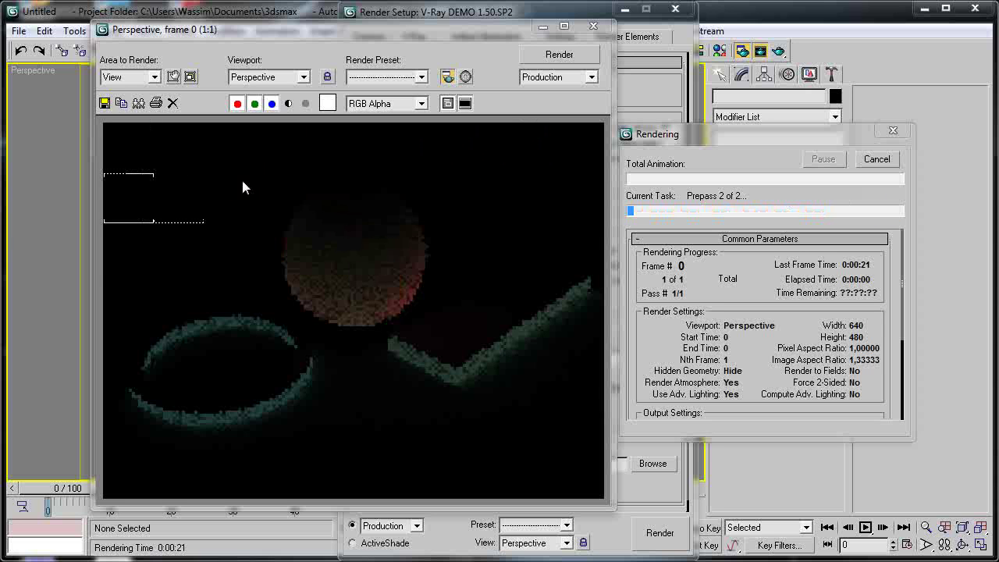
- Arrange the rendered frame window and the Render Setup window side by side
left_click_drag(510, 31, 346, 133)
left_click(622, 87)
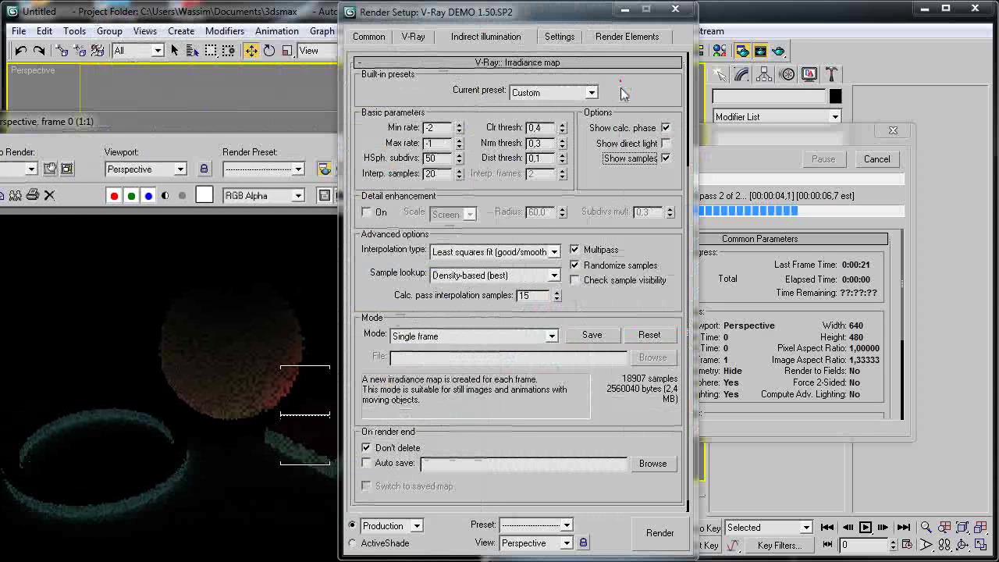
left_click_drag(258, 122, 276, 58)
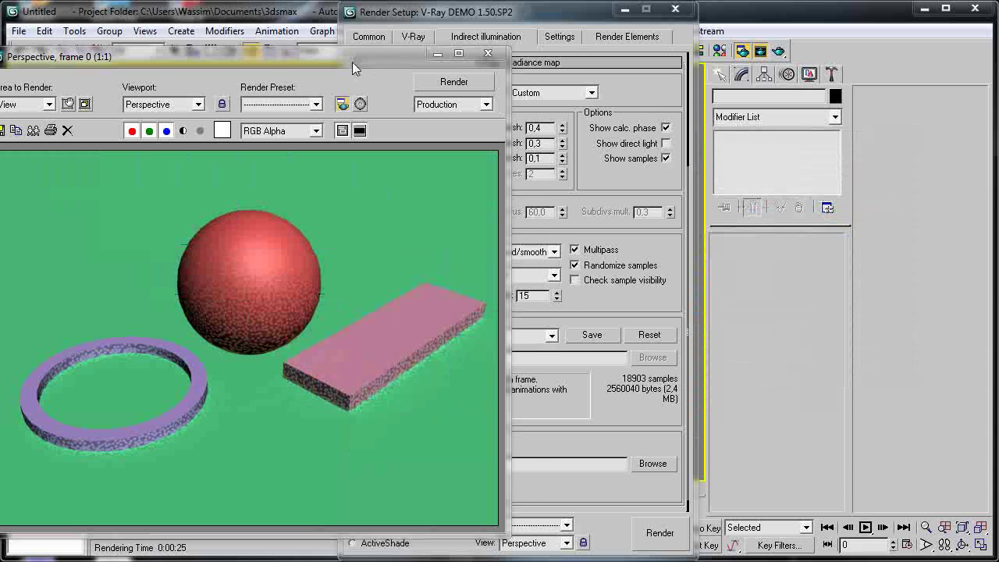
left_click_drag(361, 61, 842, 55)
left_click_drag(471, 17, 153, 8)
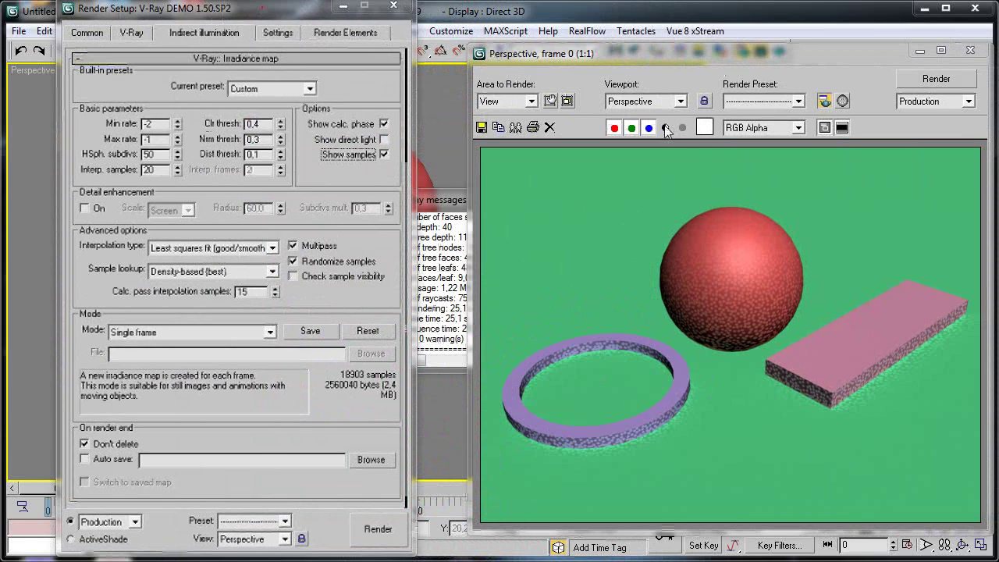
- Examine how the irradiance samples are distributed over the sphere, ring, box and ground in the rendered frame
scroll(800, 383, "up", 1)
scroll(813, 419, "down", 2)
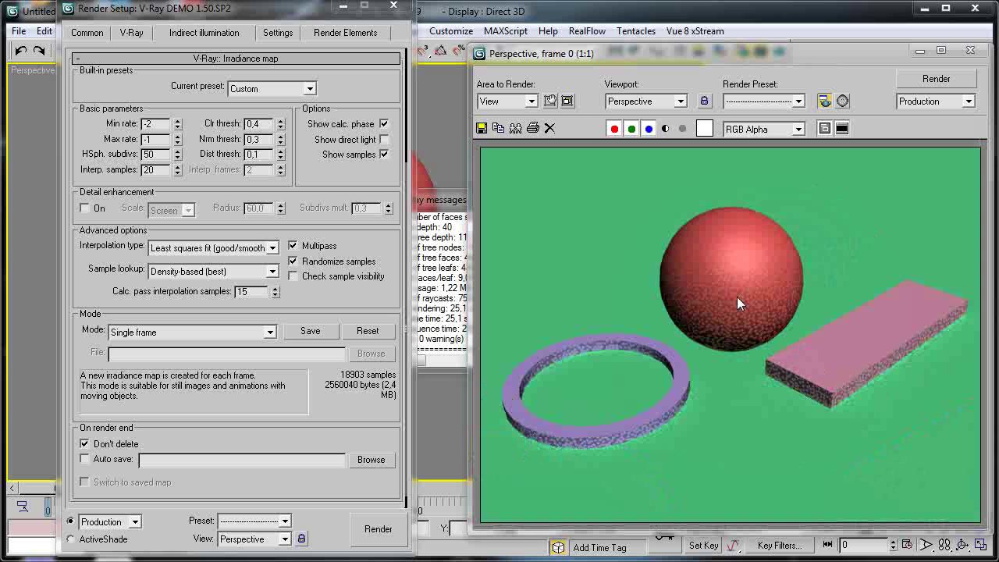
scroll(645, 327, "up", 1)
middle_click_drag(807, 382, 550, 265)
middle_click_drag(698, 375, 726, 361)
scroll(726, 361, "down", 1)
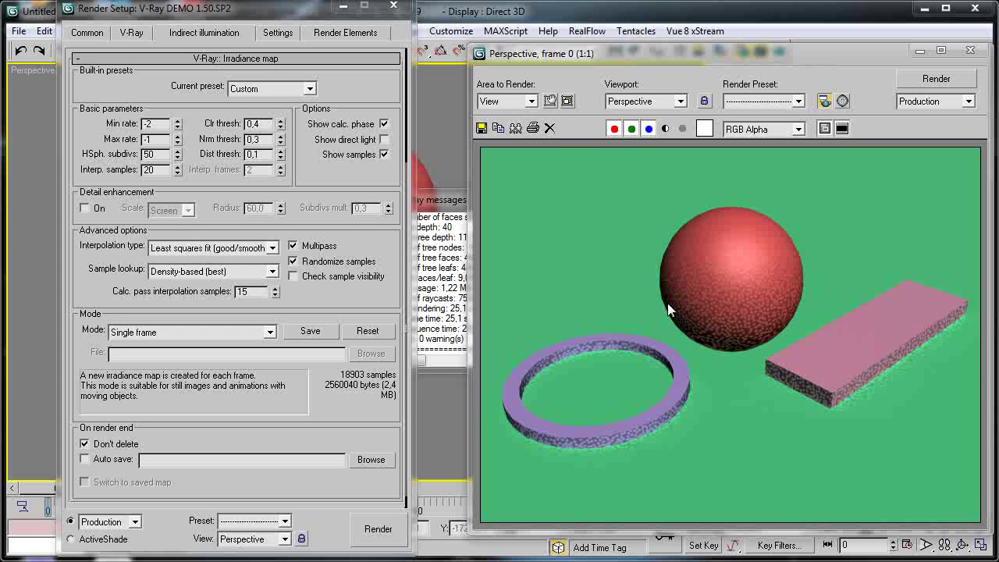
scroll(667, 330, "down", 2)
scroll(667, 330, "up", 2)
- Set the irradiance map Min rate to -3 and Max rate to -2, and render the perspective view
scroll(316, 131, "up", 3)
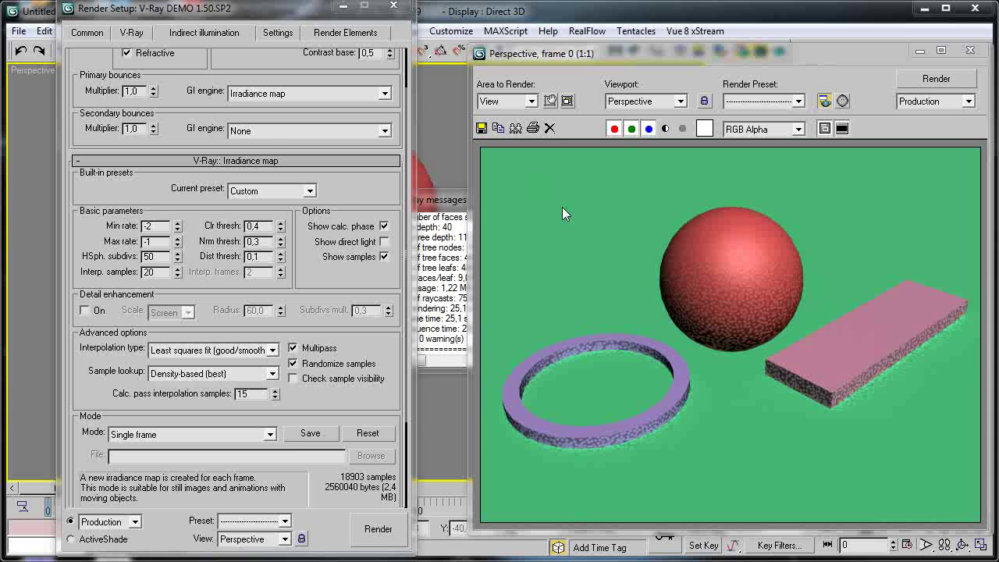
scroll(366, 185, "down", 3)
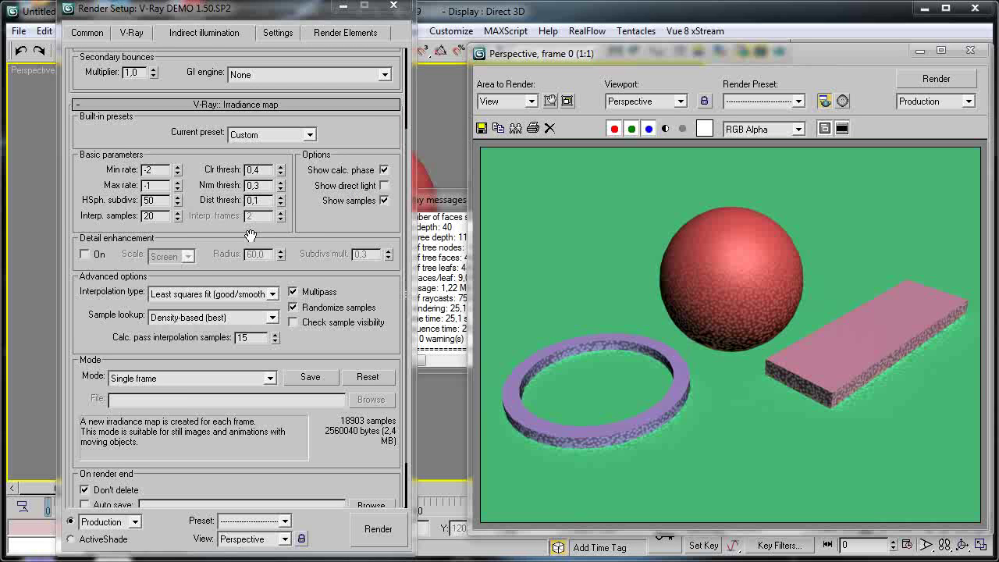
left_click(178, 167)
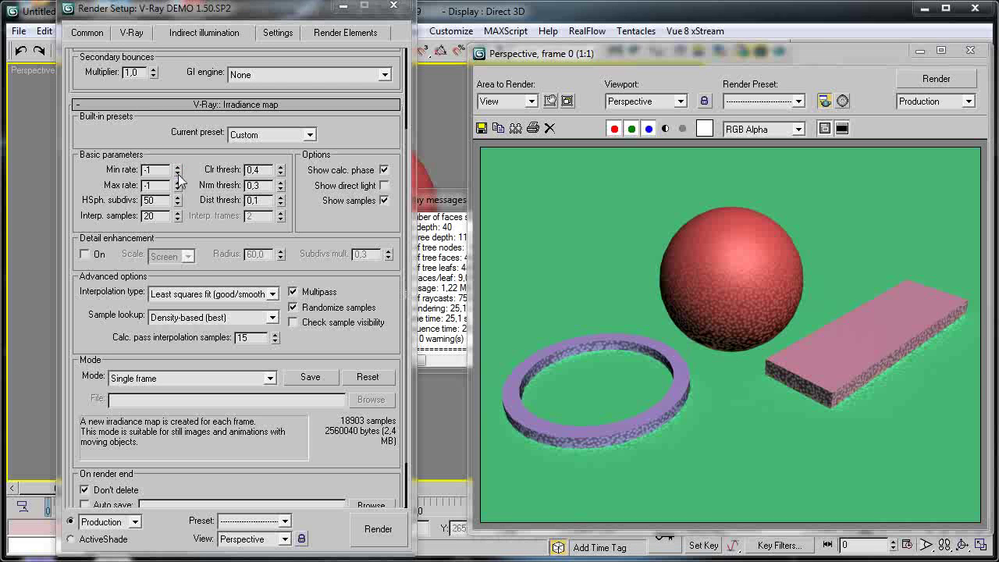
left_click(177, 188)
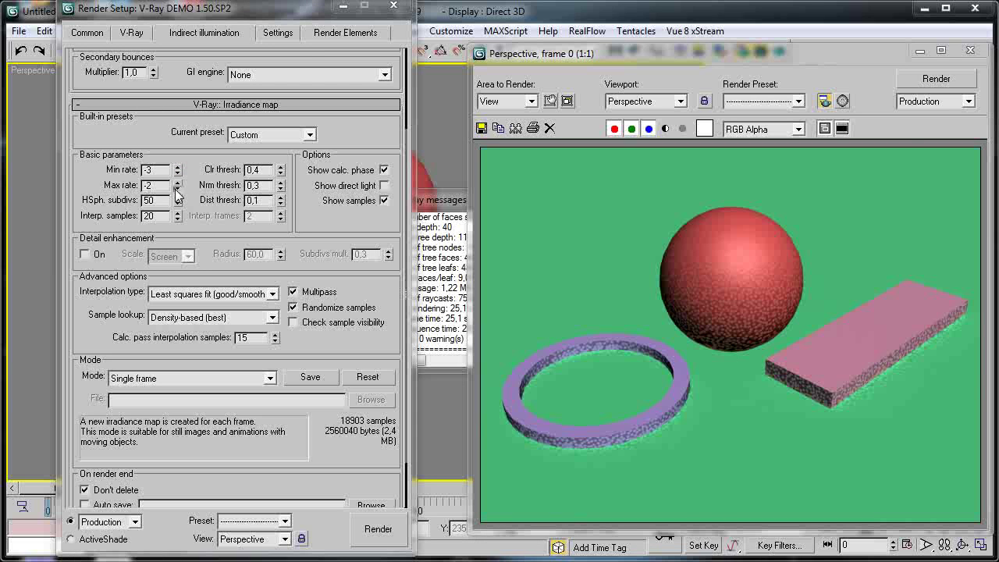
left_click(935, 78)
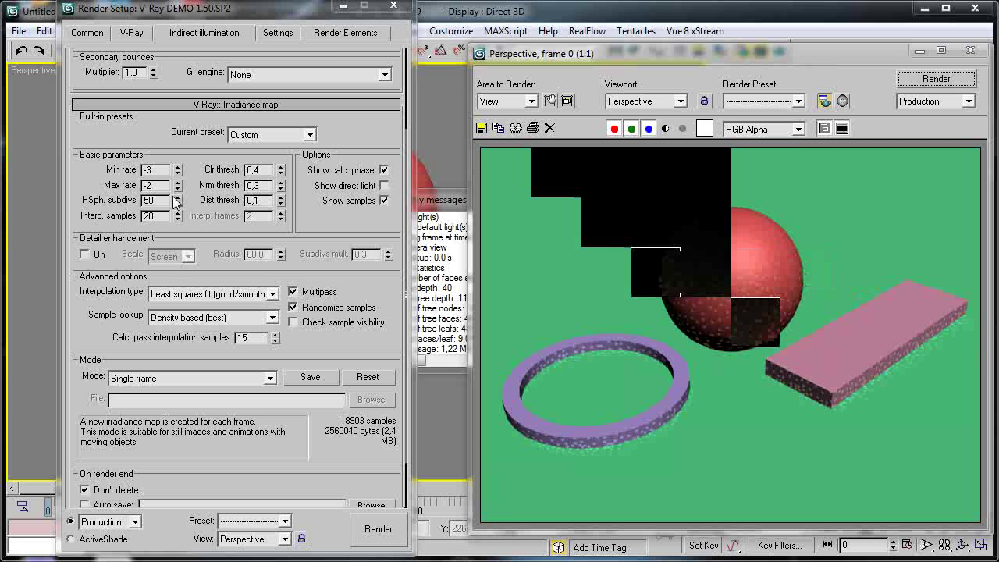
- Examine the sample dots on the sphere, box and ring up close in the new render
scroll(753, 418, "up", 1)
middle_click_drag(609, 315, 744, 366)
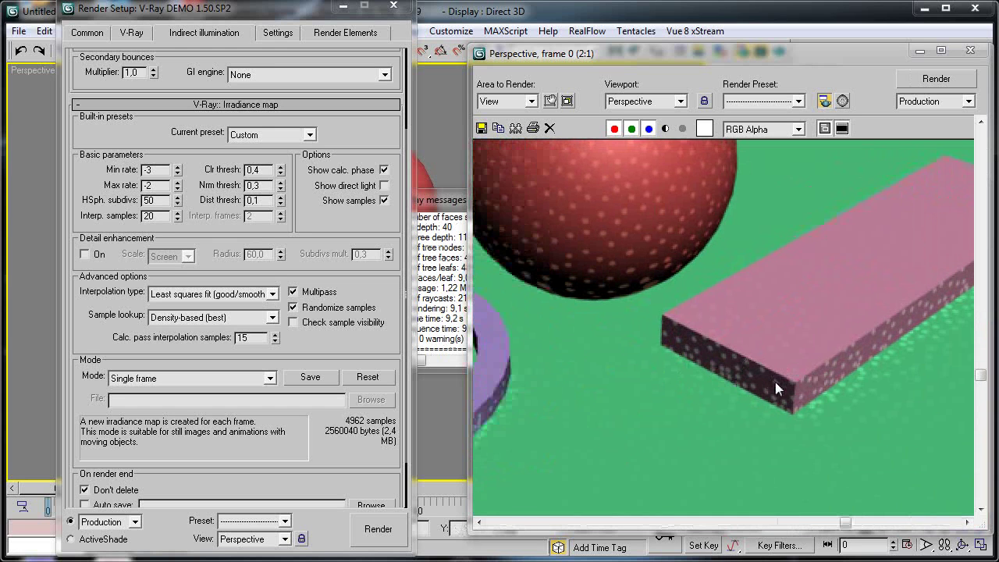
scroll(774, 381, "down", 1)
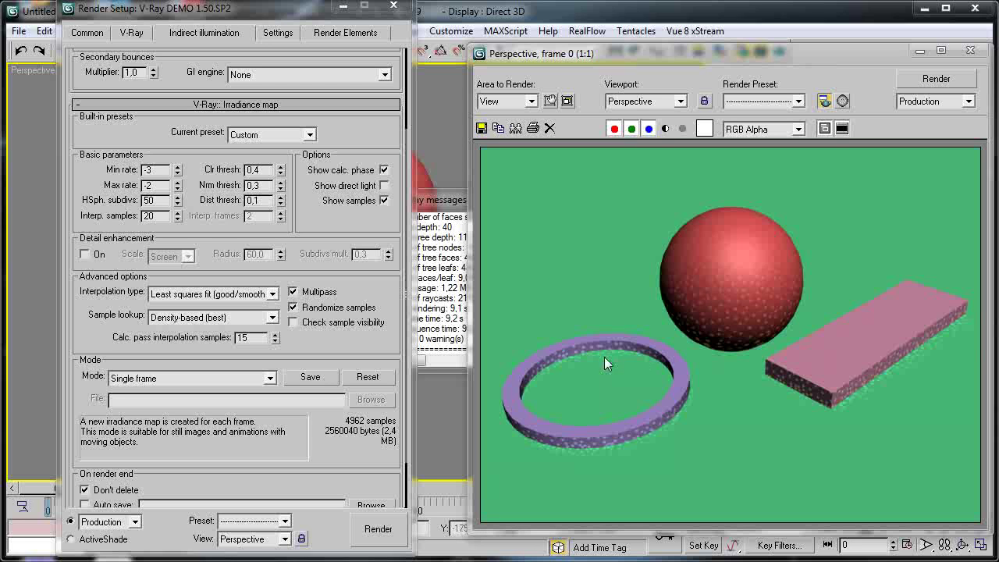
scroll(856, 375, "up", 1)
scroll(836, 390, "down", 1)
- Set the irradiance map Min rate to -5 and render the perspective view
left_click_drag(156, 169, 140, 169)
type("-")
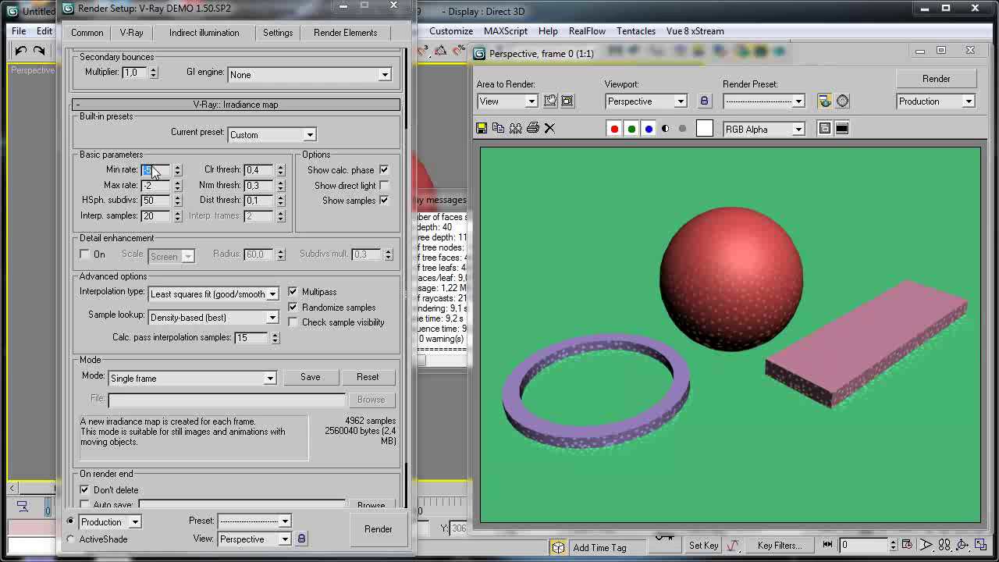
left_click(367, 527)
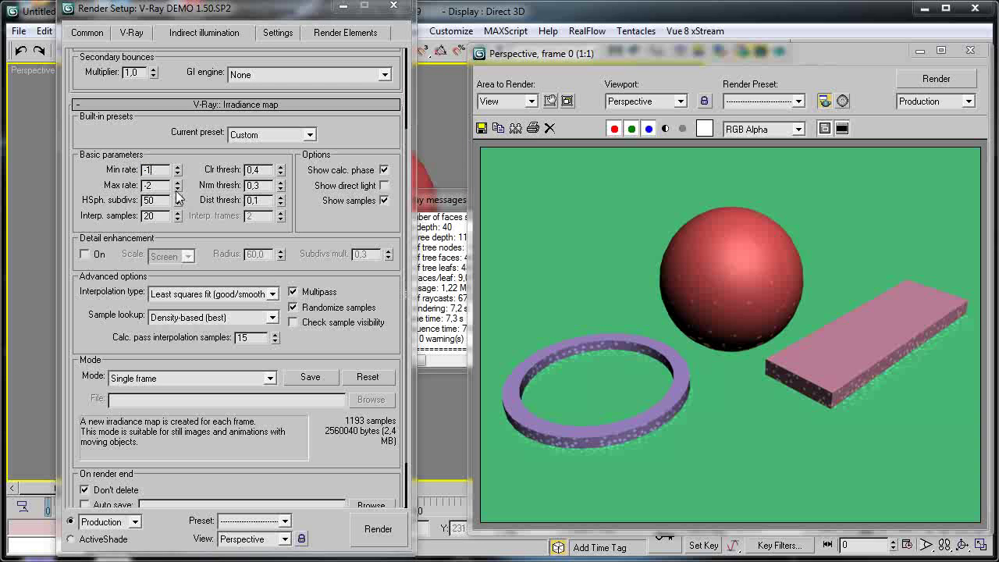
- Render with a Min rate of -1 and a Max rate of -4, and read and close the V-Ray messages
left_click(907, 78)
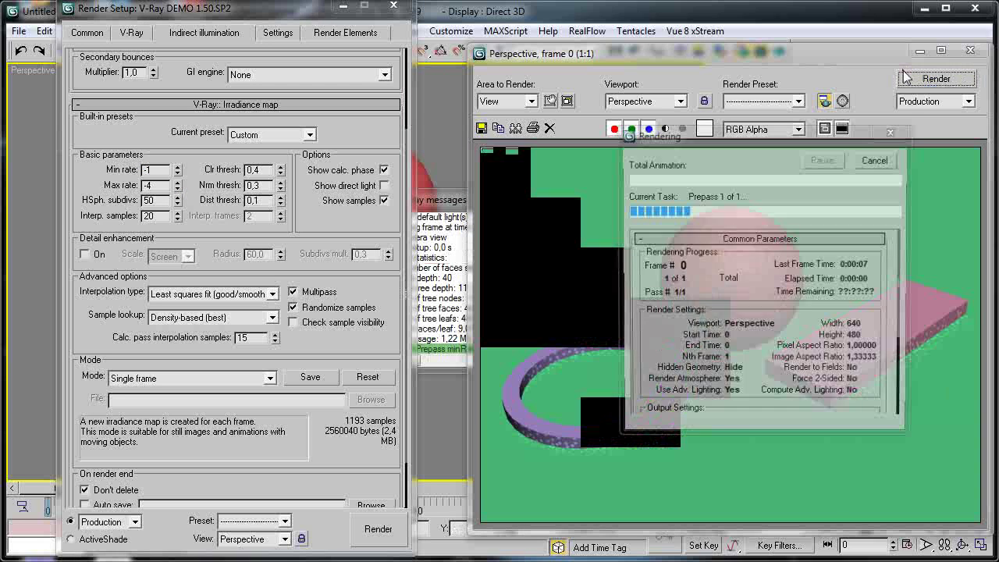
left_click_drag(478, 207, 281, 191)
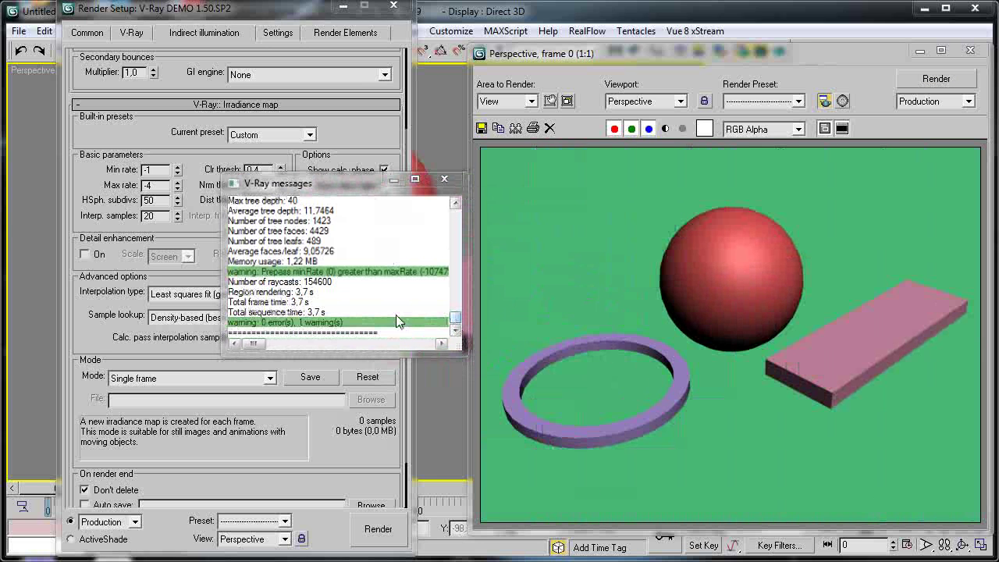
left_click_drag(455, 323, 456, 313)
left_click(444, 179)
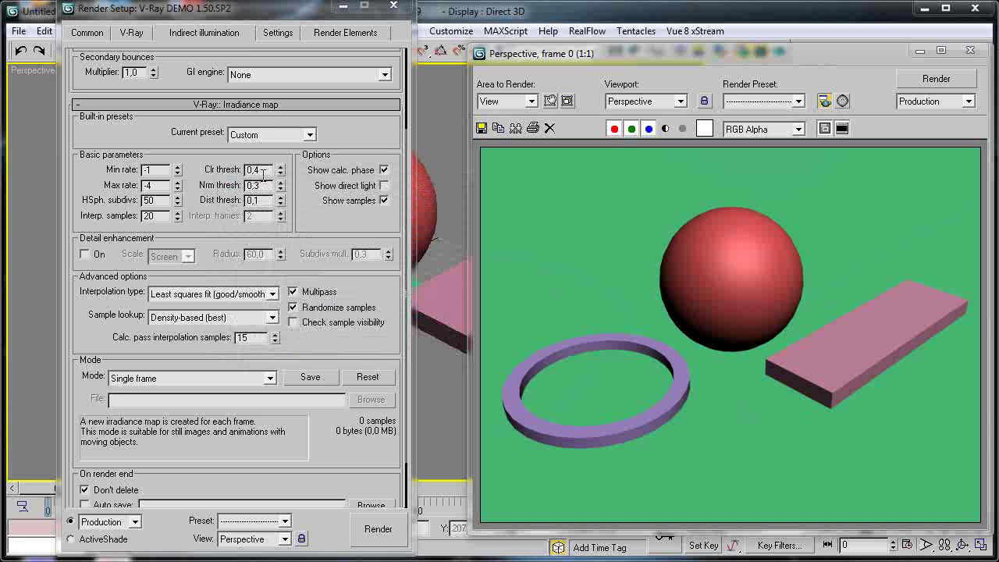
- Check the Very low irradiance map preset, return to Custom, and set Min rate to -5 and Max rate to -4
left_click(309, 134)
left_click(274, 160)
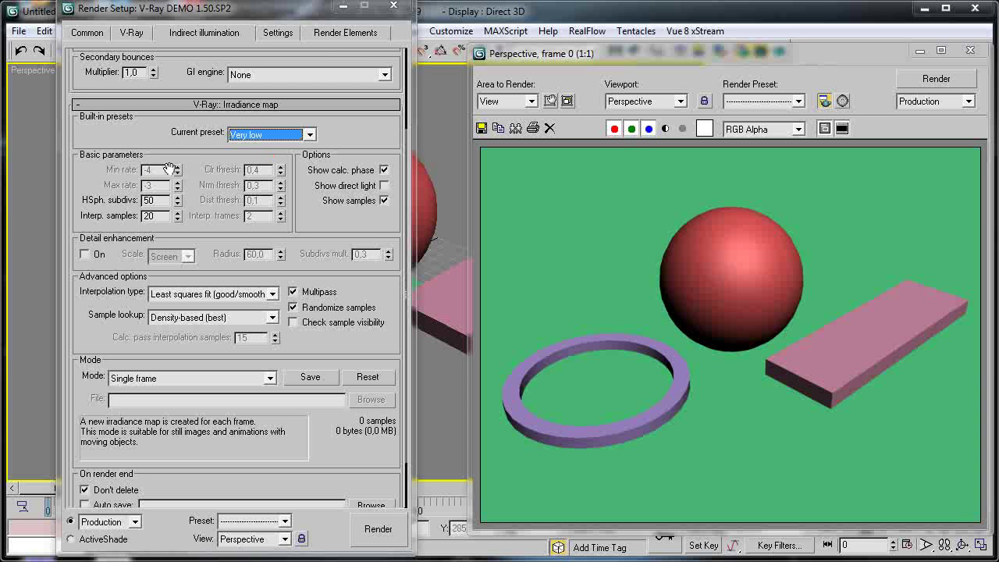
left_click(266, 134)
left_click(257, 146)
double_click(156, 170)
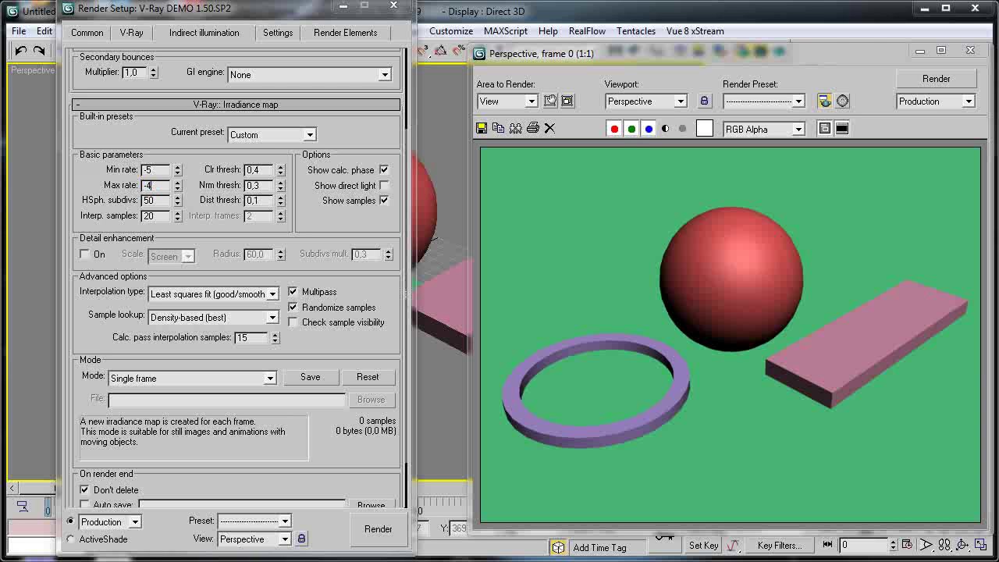
- Render the perspective view with Min rate -5 and Max rate -4, and check the Very high irradiance map preset's rates
left_click(903, 80)
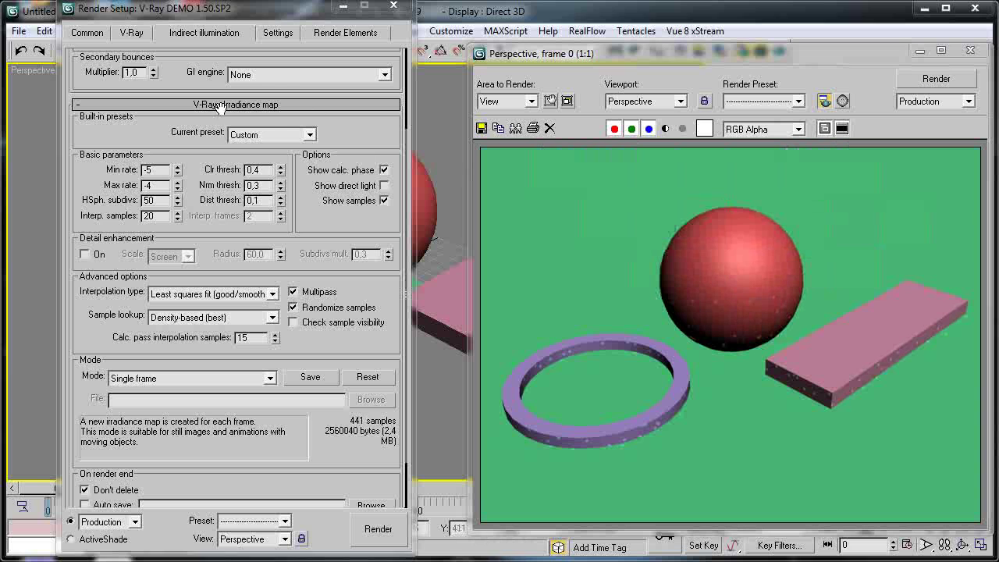
left_click(270, 134)
left_click(266, 221)
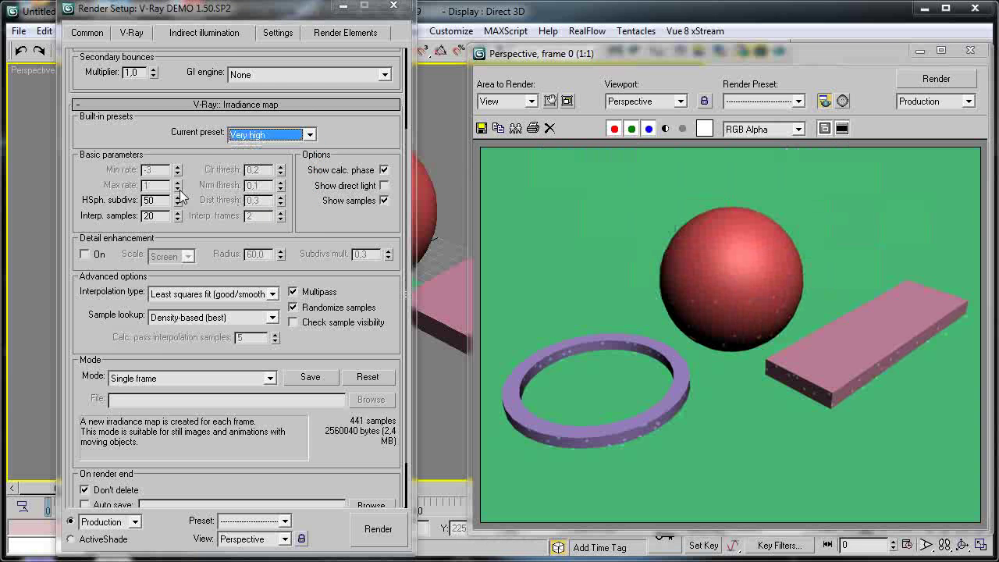
- Load the High irradiance map preset values, return to Custom, set Max rate to 1 and render the perspective view
left_click(271, 136)
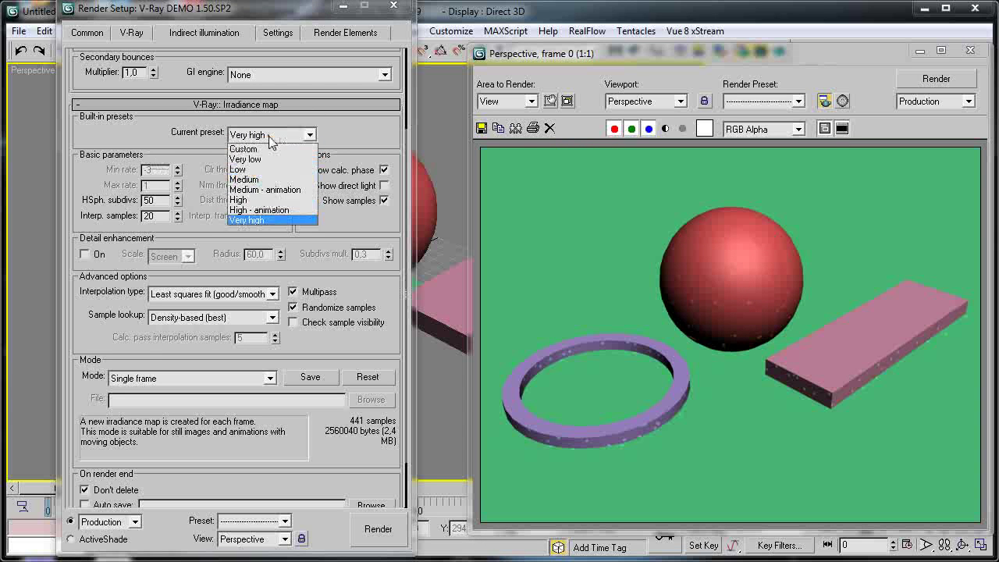
left_click(265, 201)
left_click(269, 134)
left_click(258, 143)
double_click(154, 169)
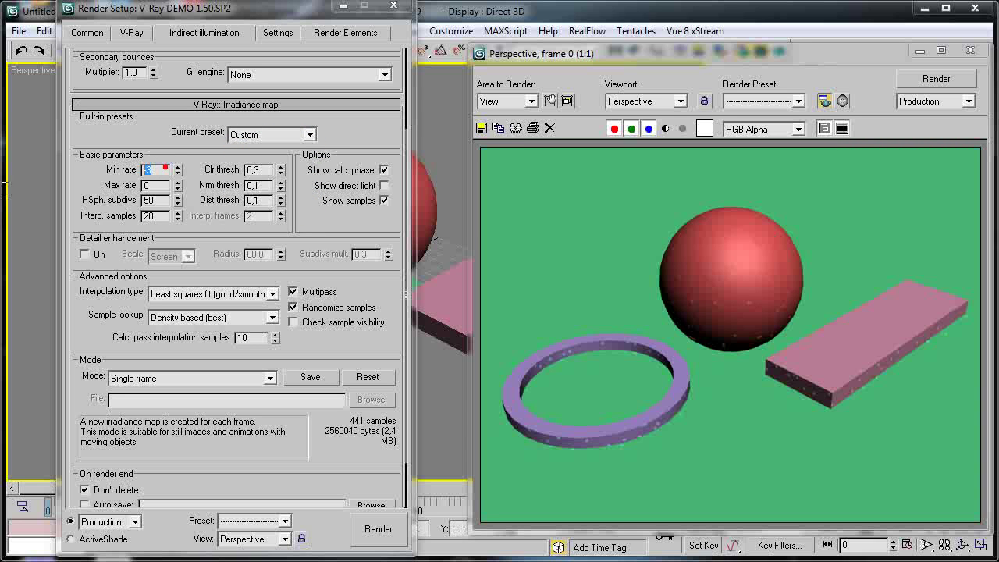
double_click(163, 186)
left_click(378, 529)
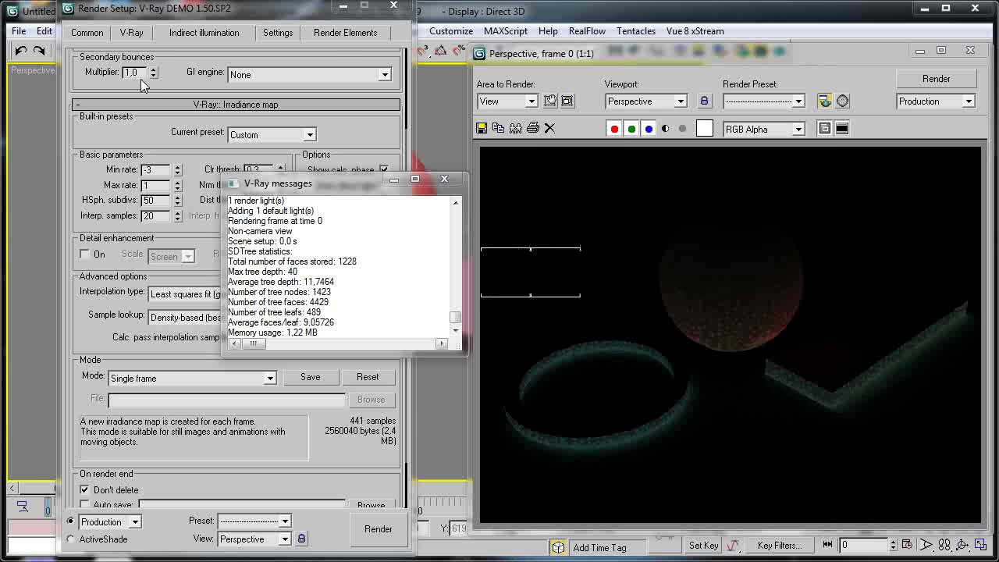
- Rearrange the Render Setup, rendered frame and Rendering windows to follow the prepass progress beside the image
left_click_drag(218, 7, 482, 11)
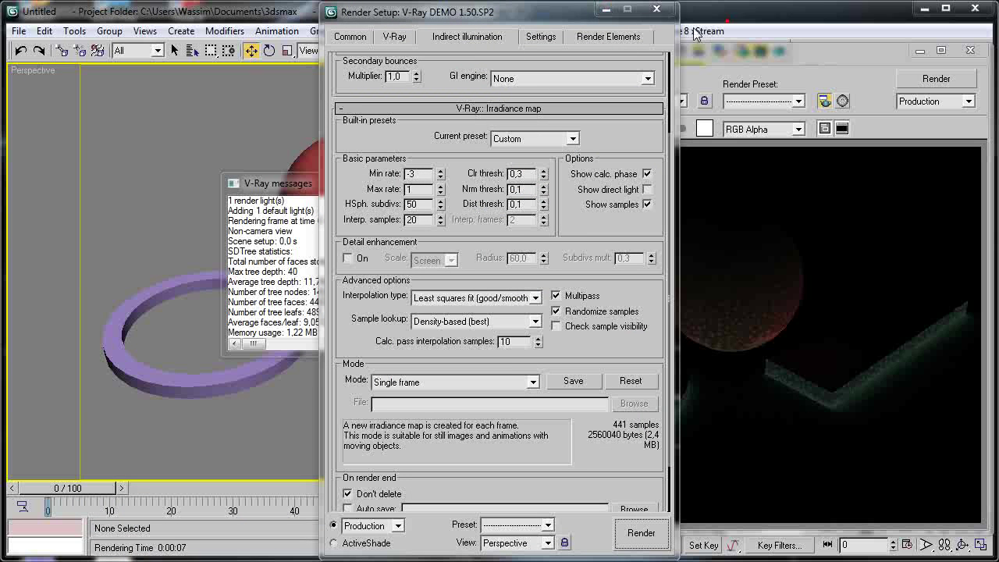
left_click(737, 50)
left_click_drag(638, 53, 146, 21)
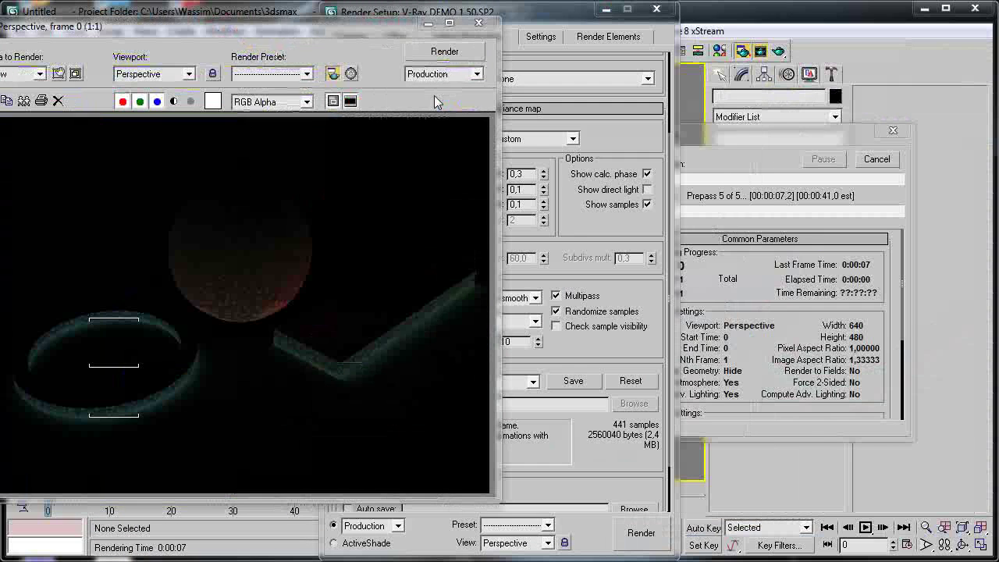
left_click(773, 140)
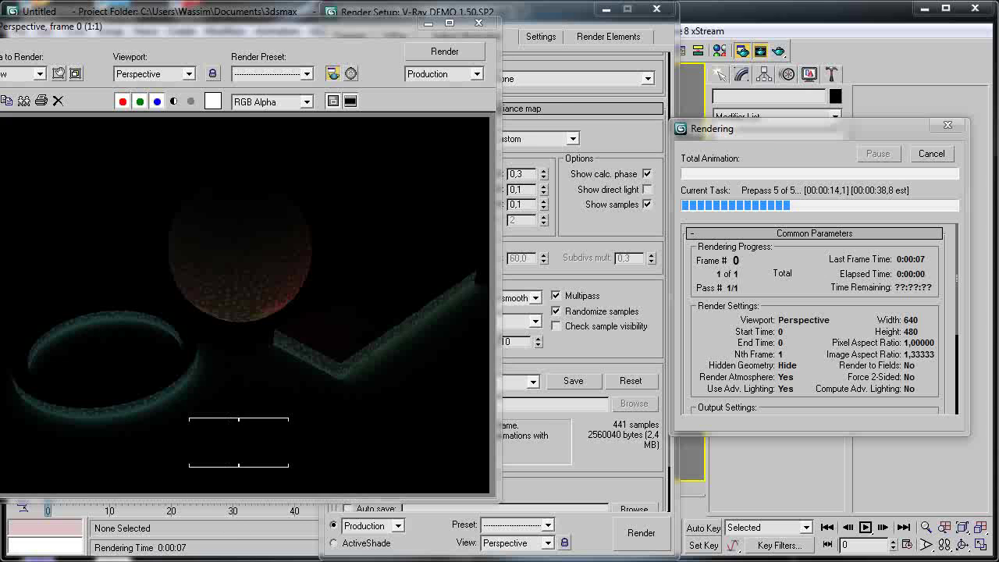
left_click(427, 24)
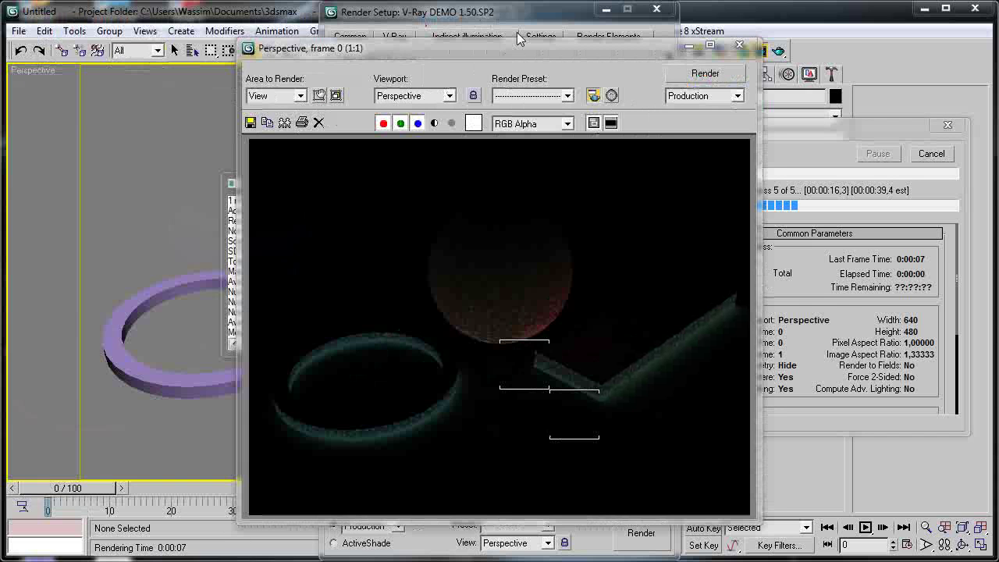
left_click_drag(519, 44, 262, 46)
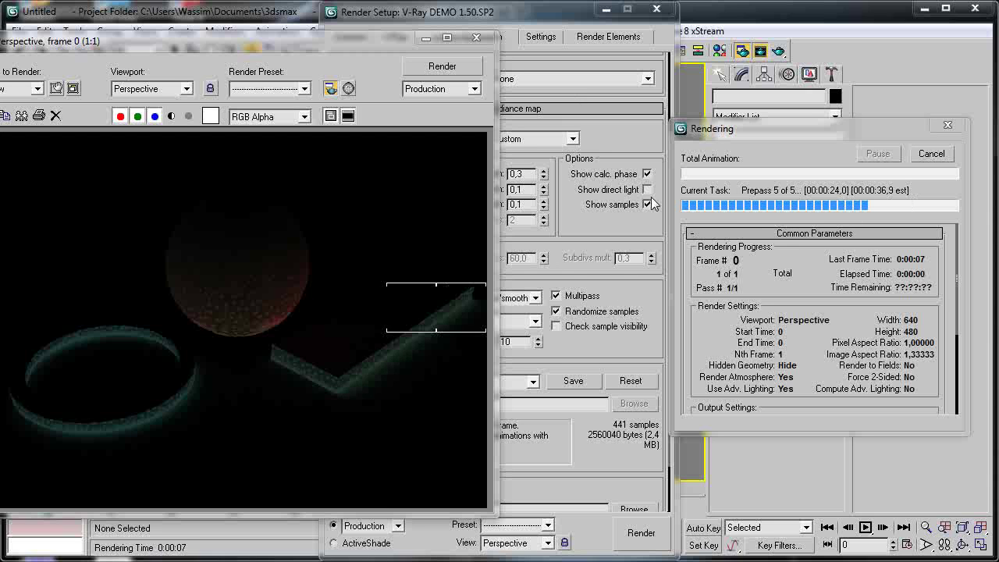
- Examine the sample dots along the pink box's edges and the lit ground beside it in the finished render
scroll(205, 269, "up", 1)
scroll(205, 271, "down", 1)
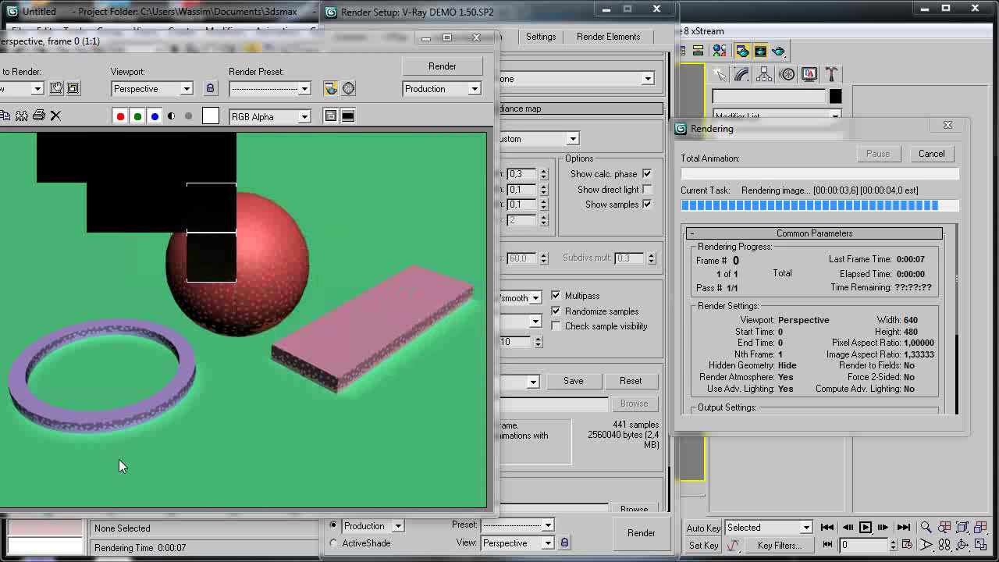
scroll(346, 399, "up", 2)
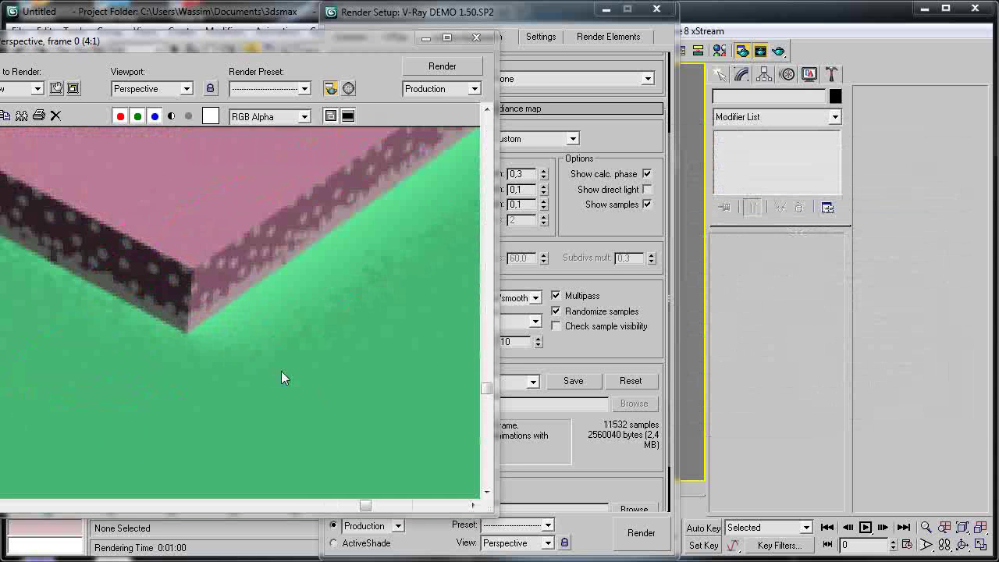
middle_click_drag(201, 348, 302, 390)
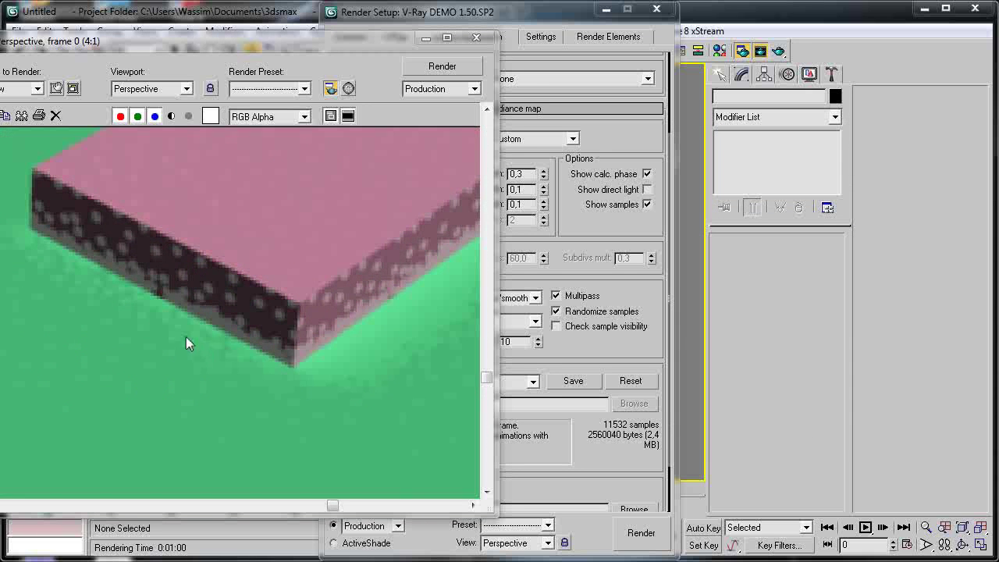
middle_click_drag(290, 323, 200, 394)
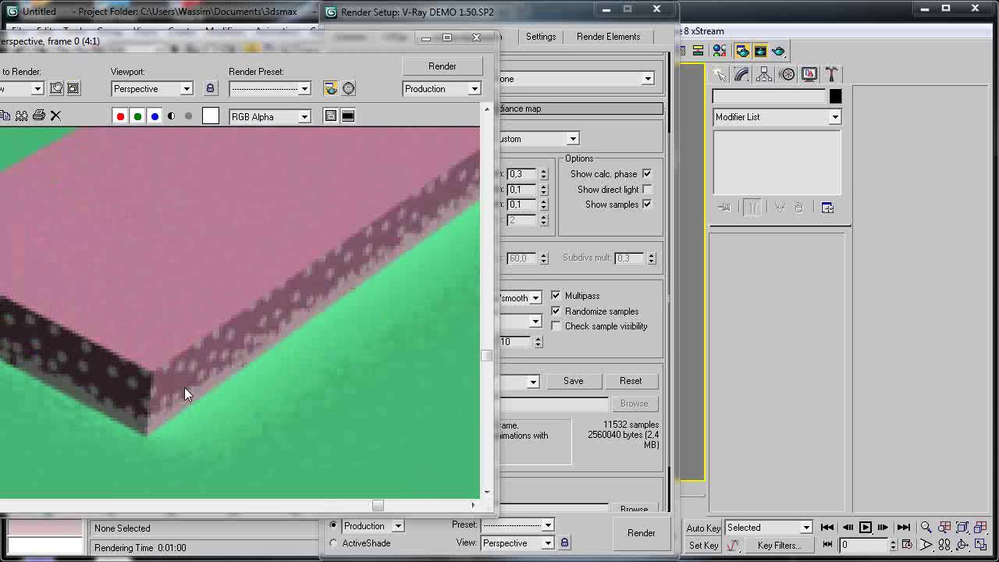
middle_click_drag(225, 343, 168, 349)
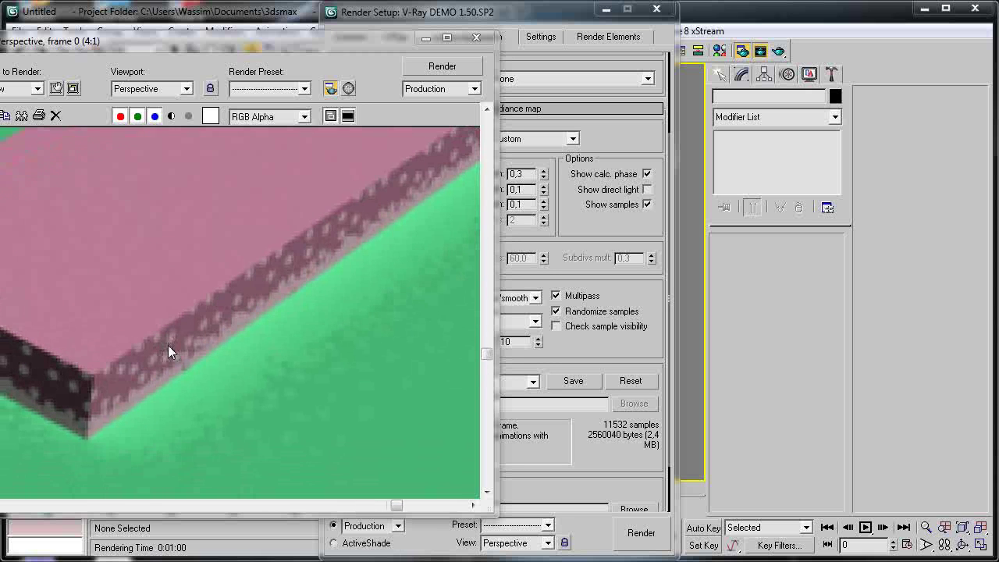
scroll(173, 344, "down", 1)
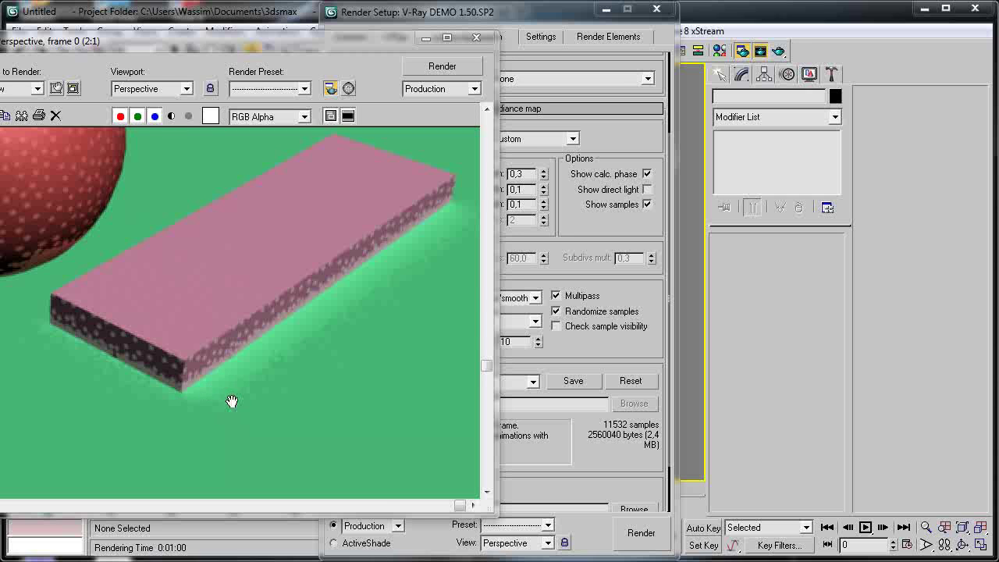
scroll(231, 401, "up", 1)
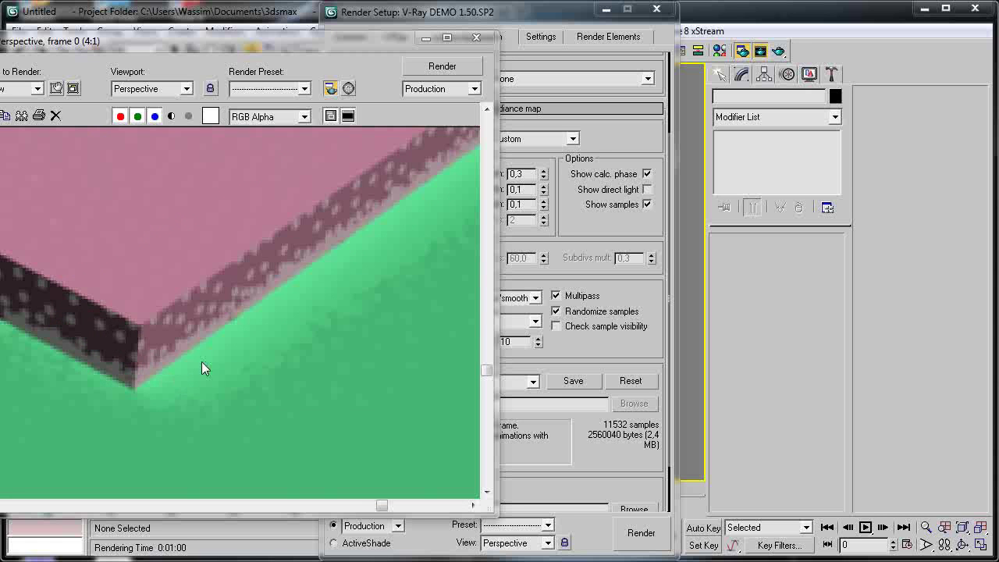
scroll(212, 353, "down", 2)
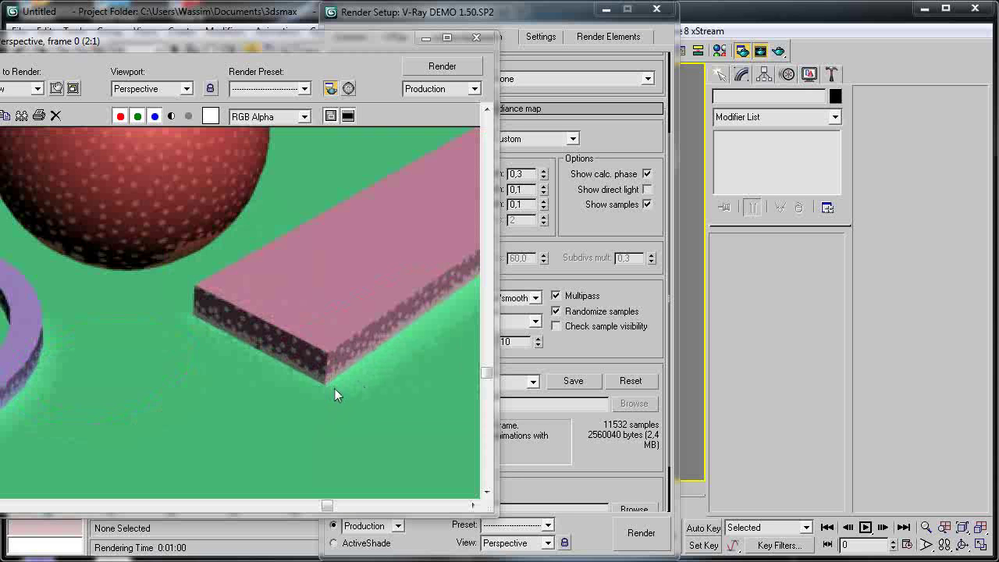
middle_click_drag(323, 399, 175, 372)
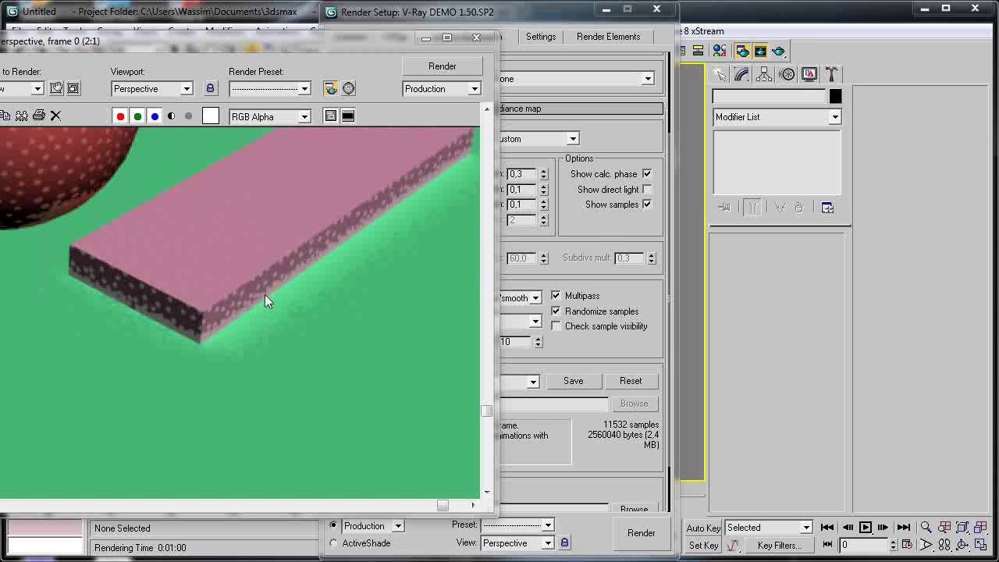
- Uncover the V-Ray messages window to read the render statistics, and close it
left_click_drag(361, 47, 768, 43)
left_click(380, 206)
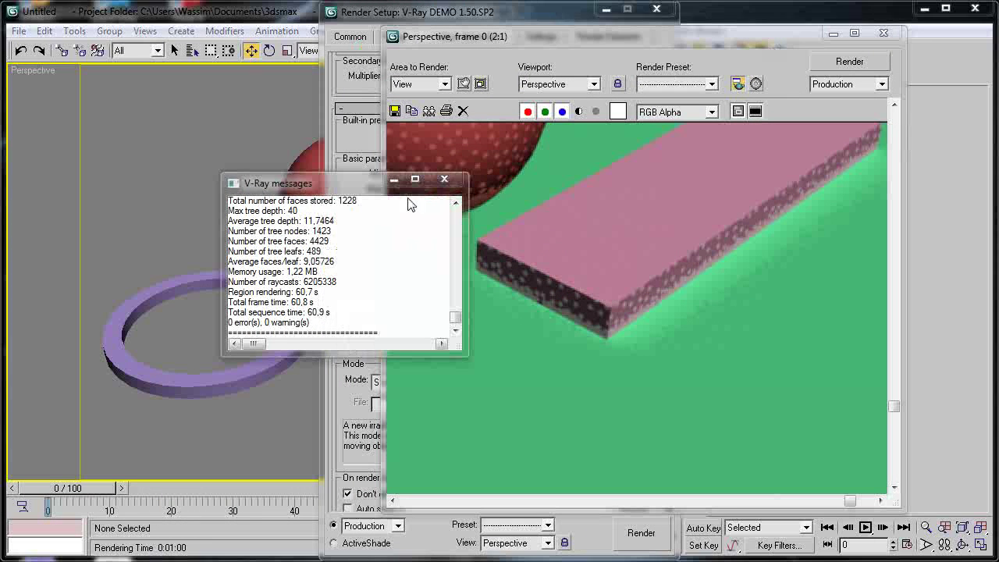
left_click(444, 178)
- Place Render Setup beside the rendered frame, show the whole render at 1:1, and select the HSph. subdivs value
left_click_drag(455, 13, 225, 8)
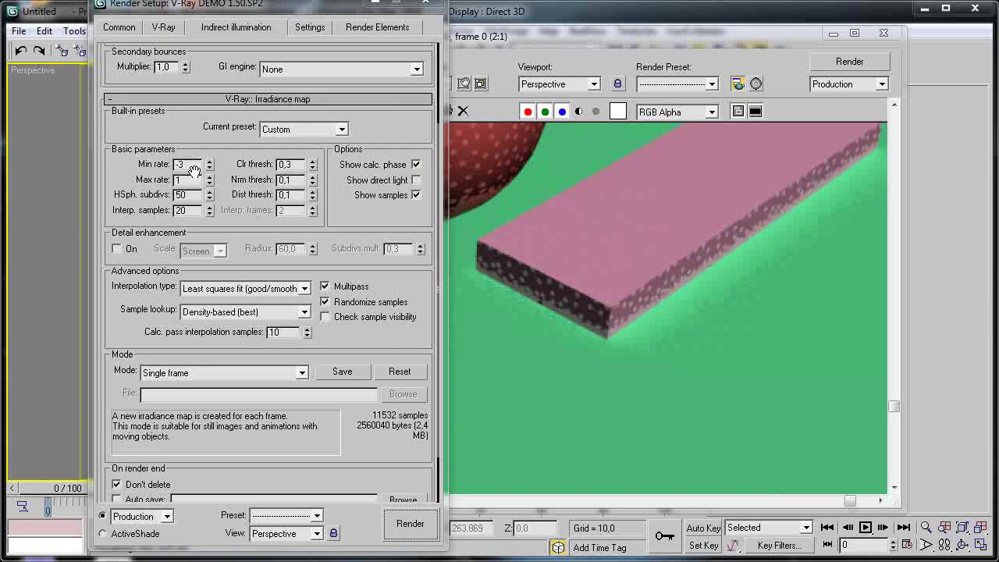
left_click_drag(318, 11, 239, 22)
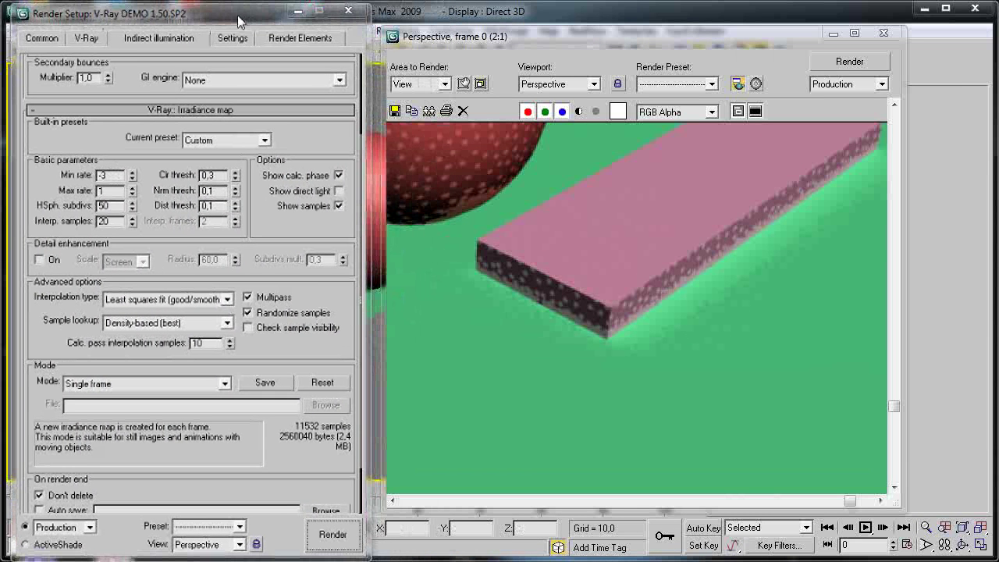
left_click(110, 191)
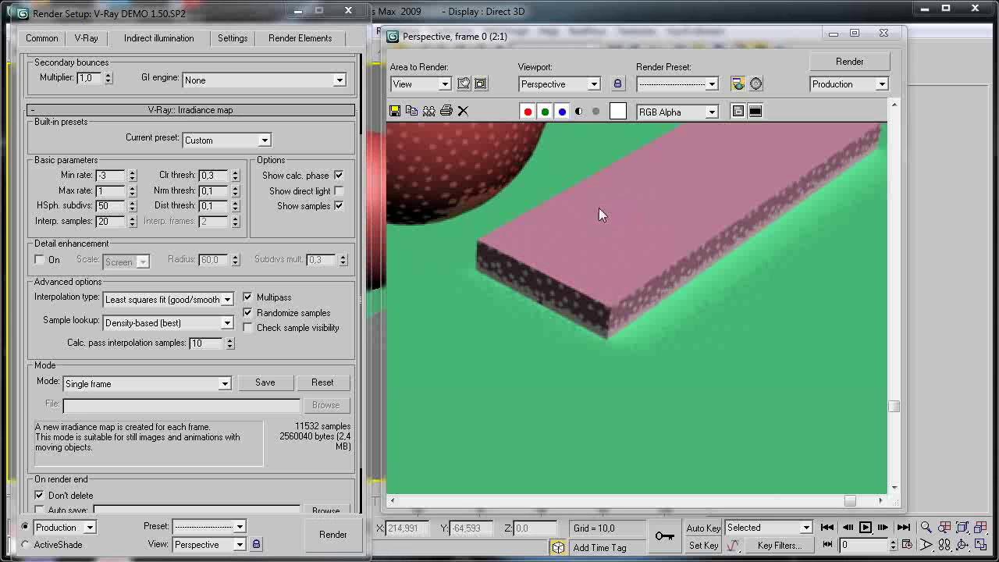
mouse_move(529, 38)
left_mouse_down()
mouse_move(522, 17)
mouse_move(523, 31)
left_mouse_up()
scroll(556, 228, "down", 2)
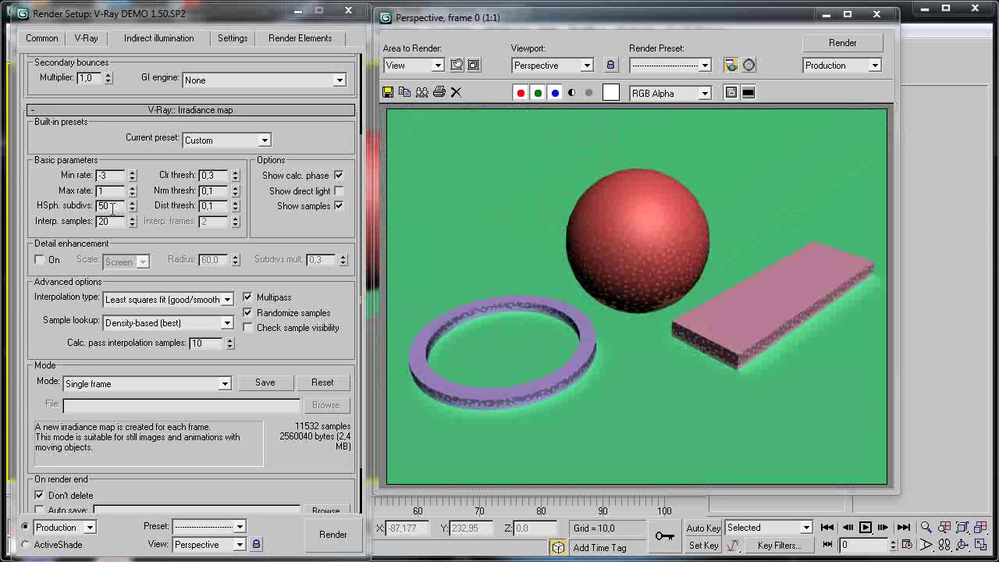
double_click(115, 206)
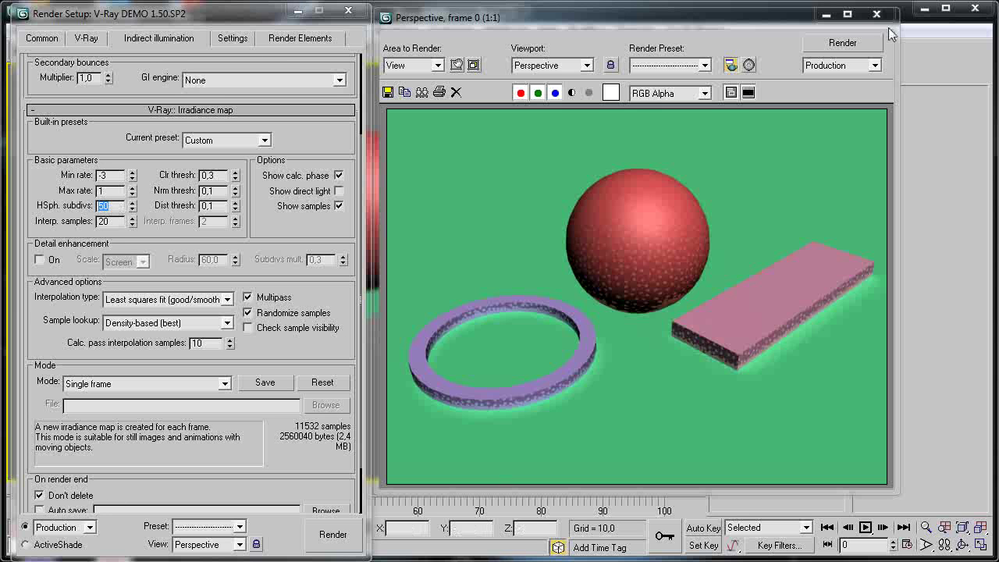
- Minimize 3ds Max and its render windows, and open the gradient formula image from the desktop's vray folder
left_click(826, 14)
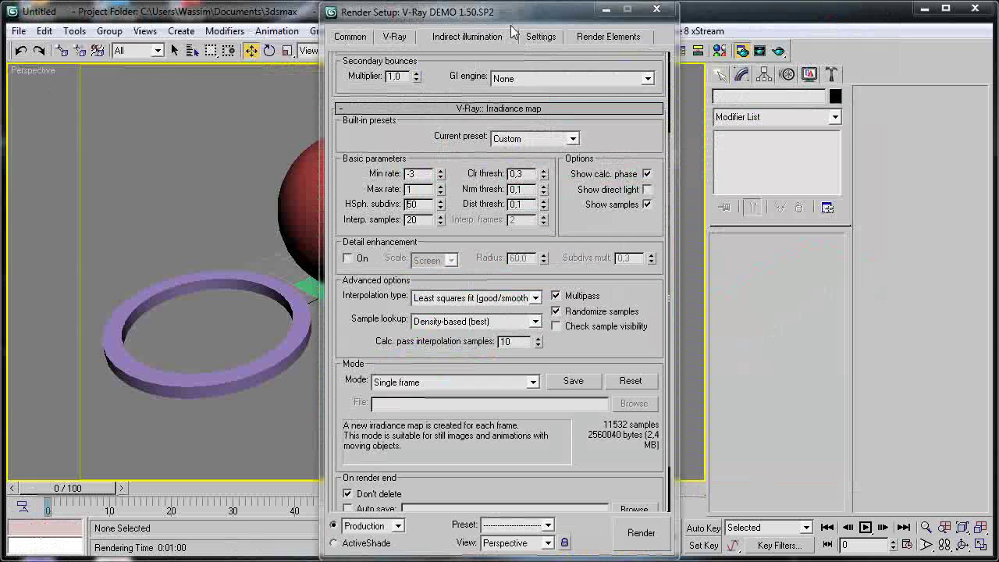
left_click(604, 11)
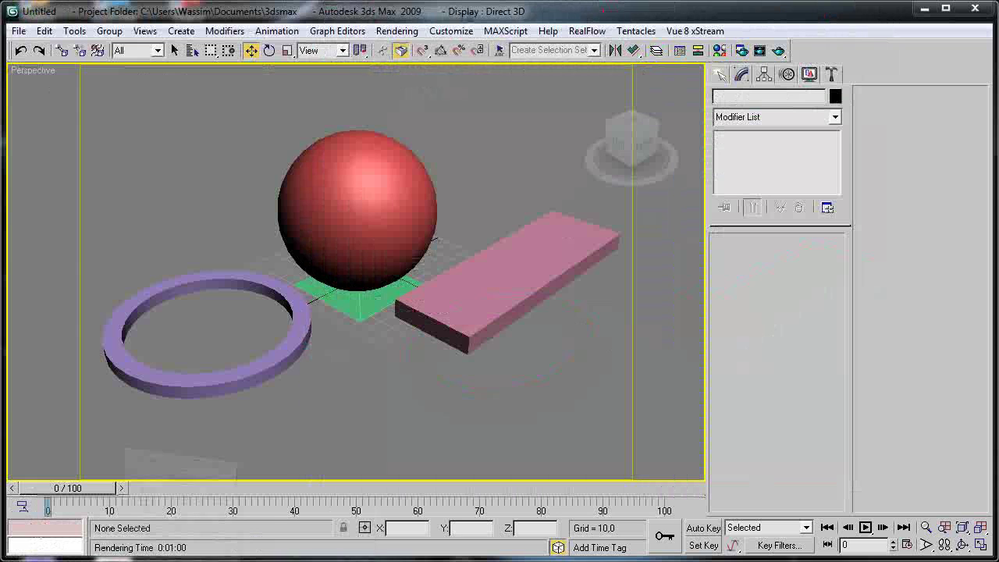
left_click(924, 10)
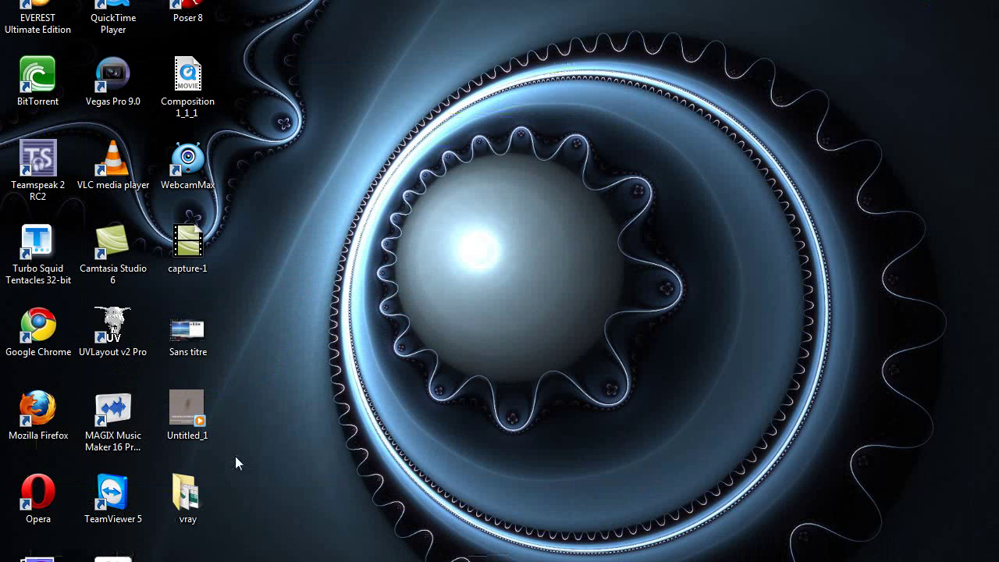
double_click(186, 493)
left_click_drag(504, 31, 351, 39)
double_click(264, 139)
- Read the gradient formula and its definitions of unit vectors, polar angles and intersection distance
scroll(328, 225, "up", 2)
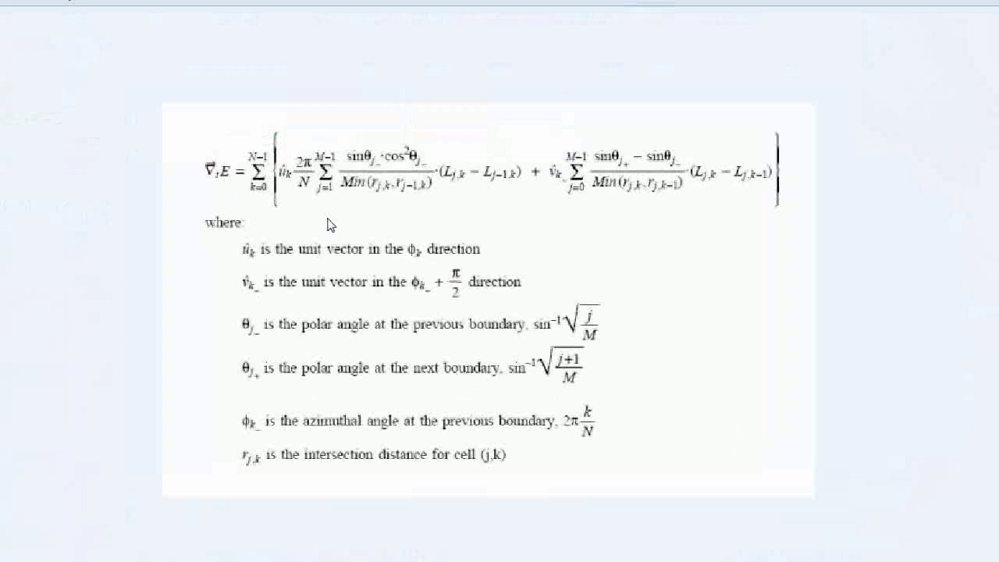
scroll(328, 224, "down", 2)
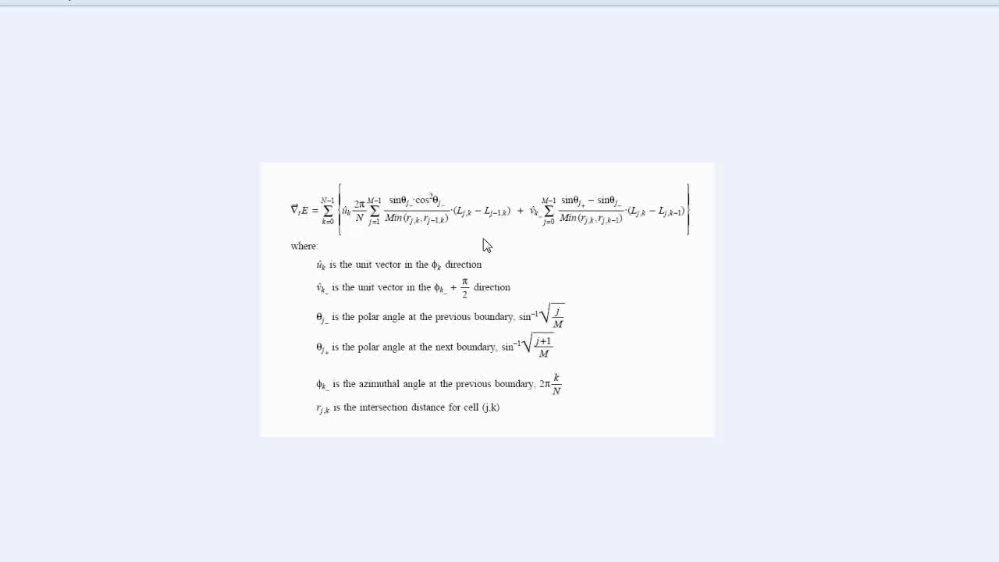
scroll(404, 251, "up", 2)
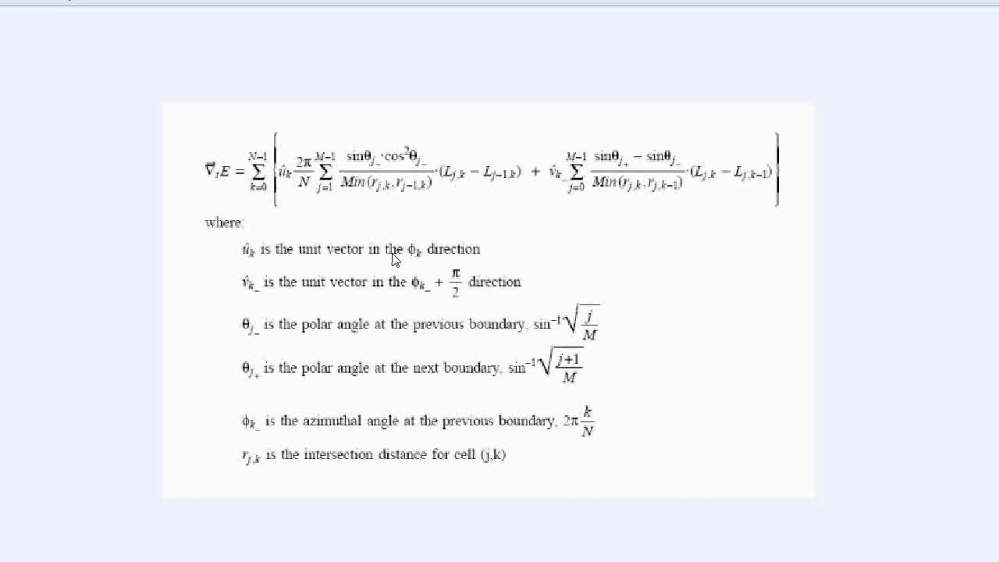
scroll(322, 232, "down", 1)
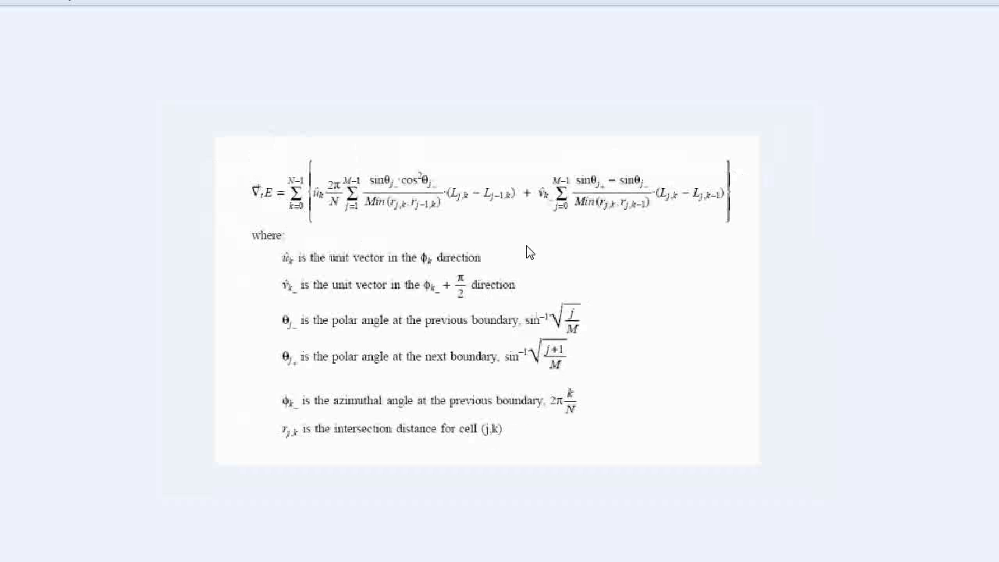
scroll(470, 275, "down", 1)
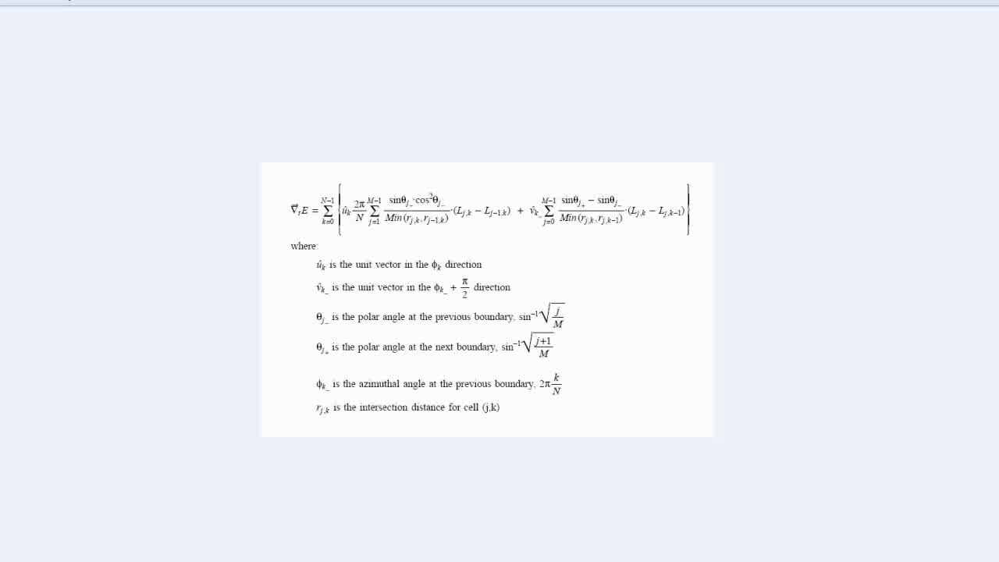
- Close the gradient formula and open the reflected radiance integral image to read its definitions
key("Escape")
double_click(557, 147)
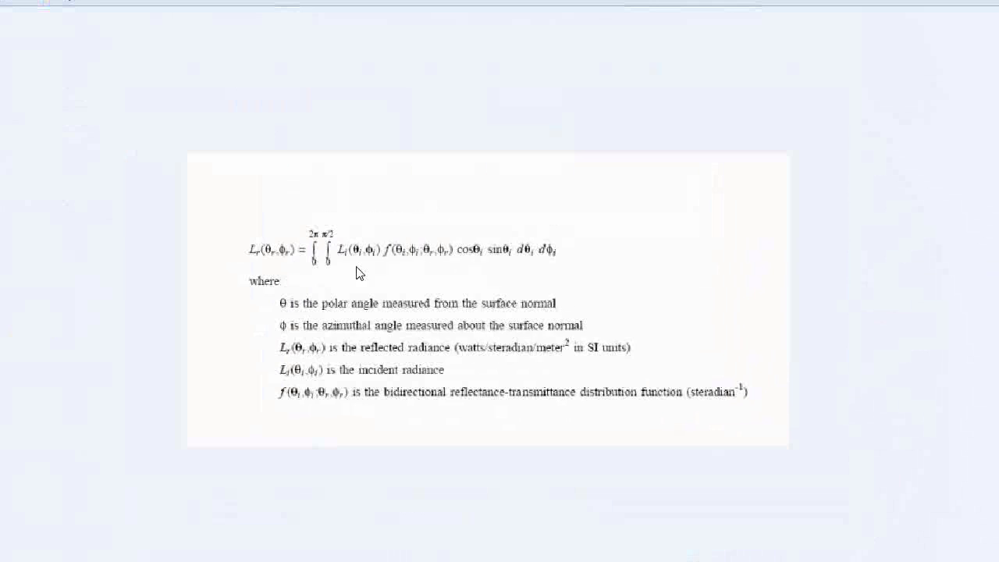
scroll(337, 271, "down", 1)
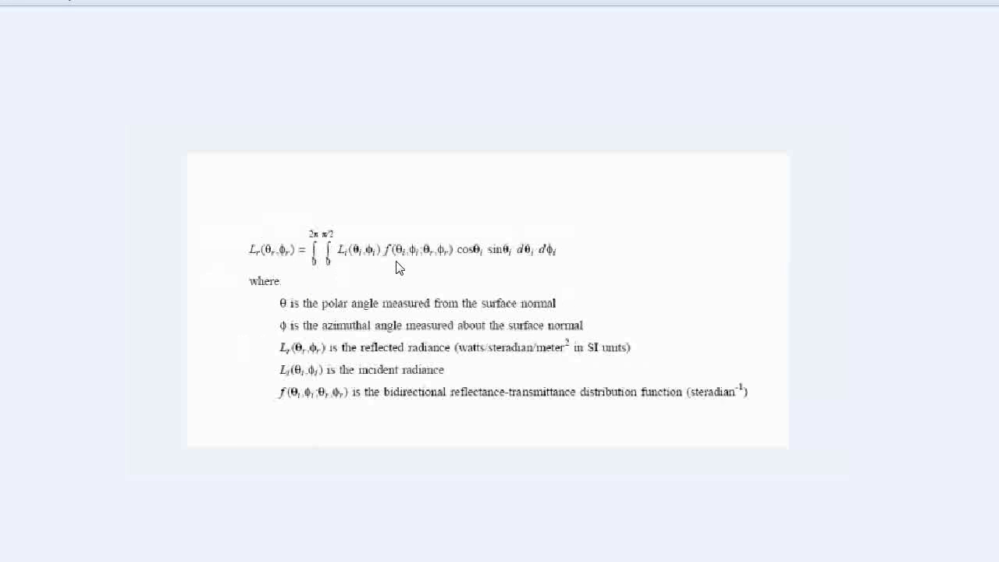
- Close the reflected radiance formula and the rendered frame, and move Render Setup aside to free the viewport
scroll(437, 263, "down", 1)
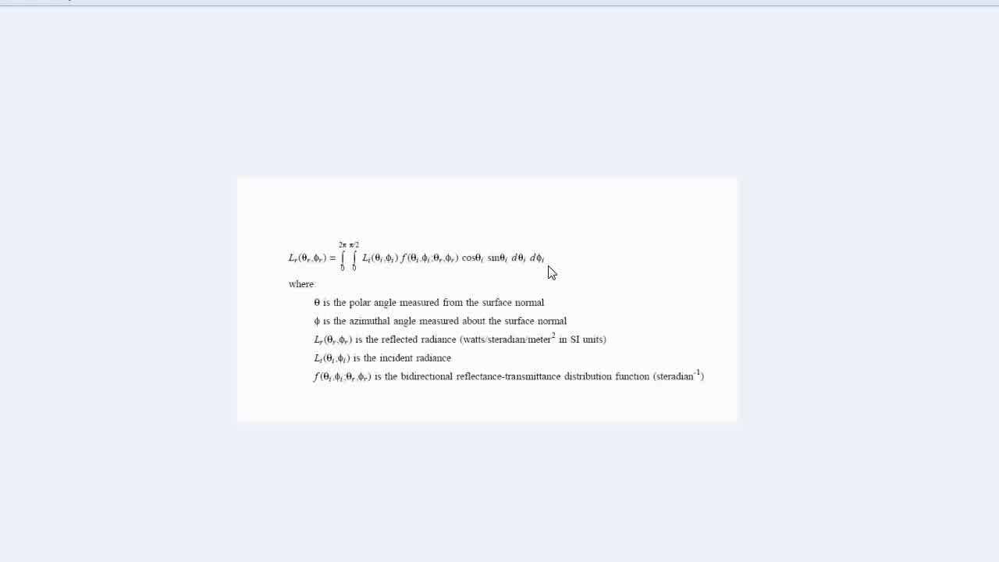
key("Escape")
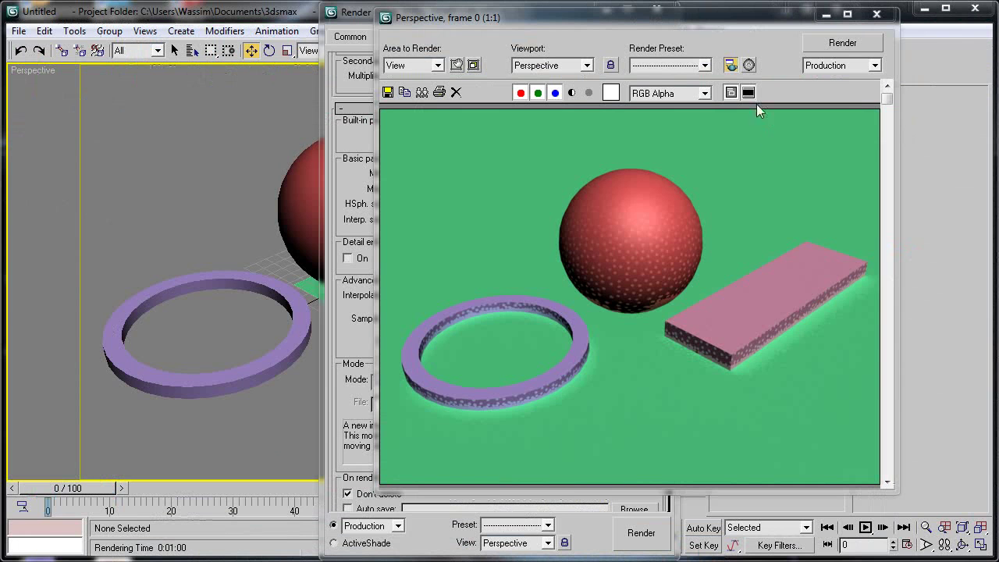
left_click(876, 14)
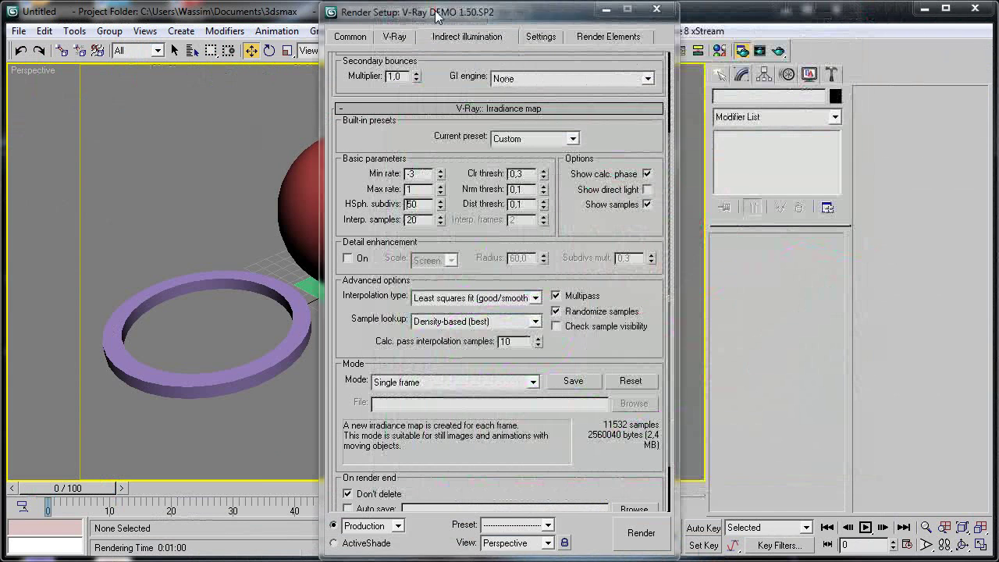
left_click_drag(437, 17, 348, 15)
double_click(326, 203)
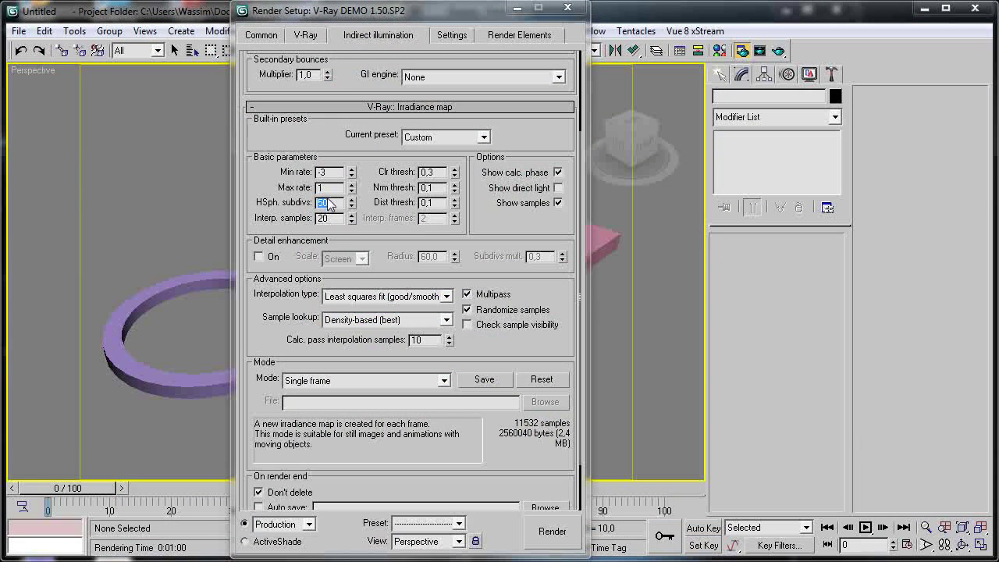
left_click_drag(417, 20, 197, 26)
- Create a GeoSphere with a radius of about 64.4 in front of the pink box and show edged faces
left_click(720, 73)
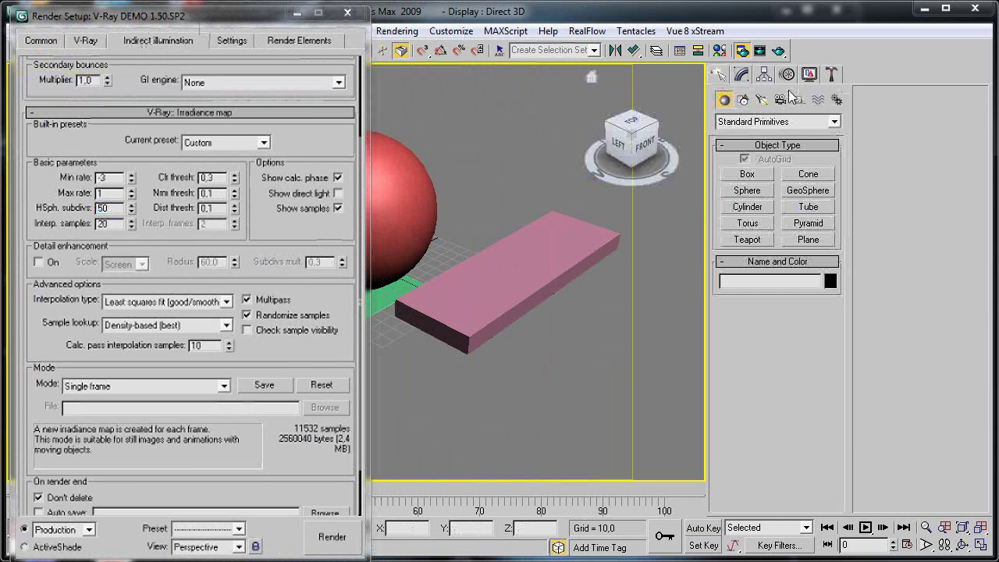
left_click(790, 195)
left_click_drag(526, 408, 663, 449)
middle_click_drag(538, 461, 523, 376)
key("F4")
scroll(486, 379, "up", 3)
scroll(485, 379, "down", 4)
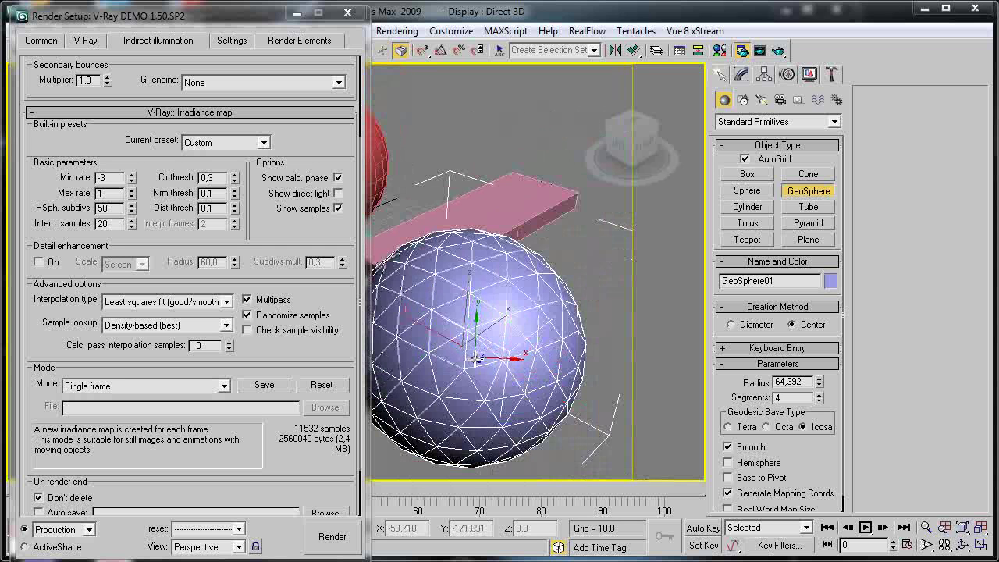
- Turn the GeoSphere into a hemisphere and reduce its segments to 1
scroll(734, 382, "down", 1)
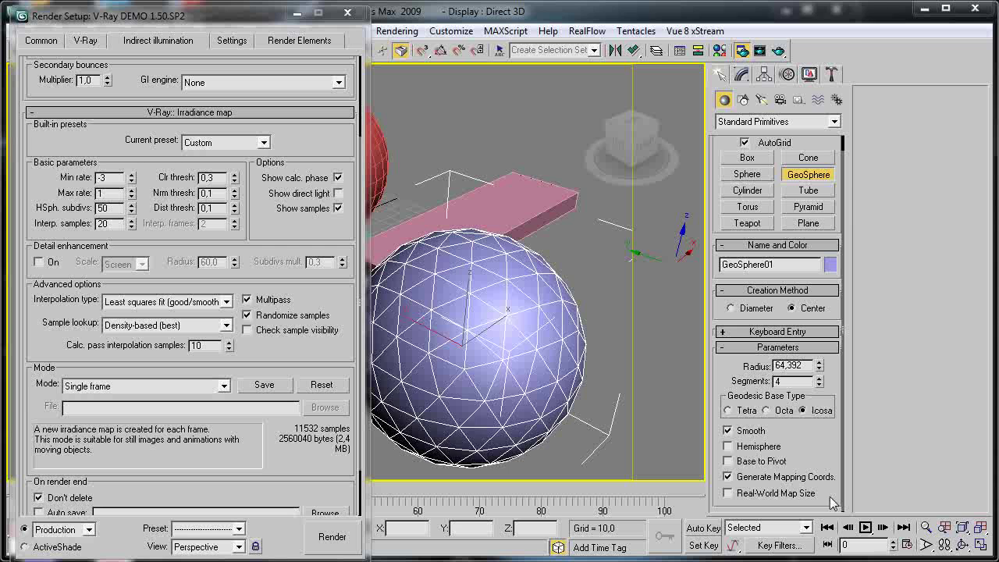
left_click(748, 446)
scroll(437, 282, "up", 3)
middle_click_drag(465, 289, 493, 291)
left_click(819, 384)
left_click(818, 384)
scroll(508, 312, "down", 3)
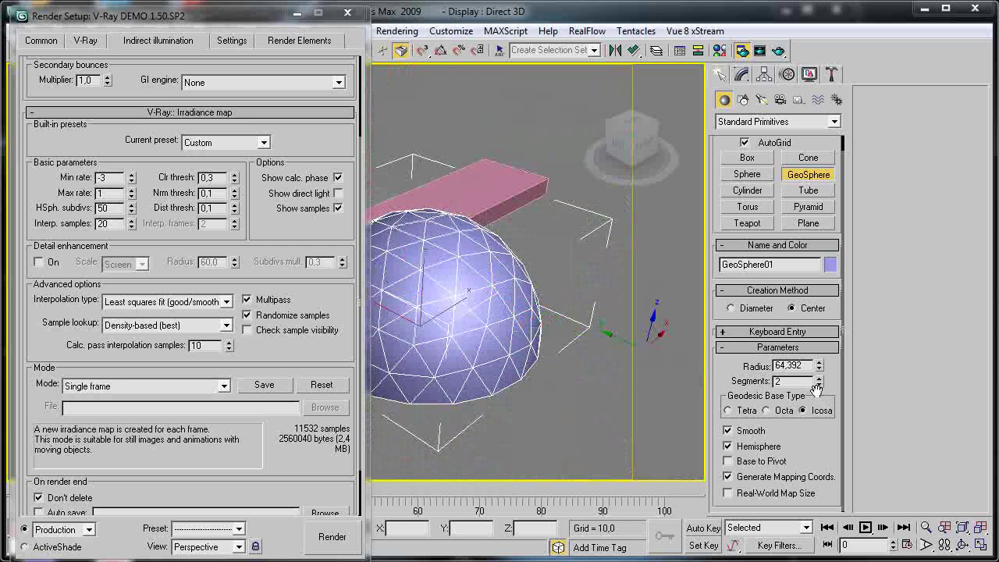
left_click(818, 384)
scroll(461, 319, "up", 2)
middle_click_drag(461, 319, 551, 327)
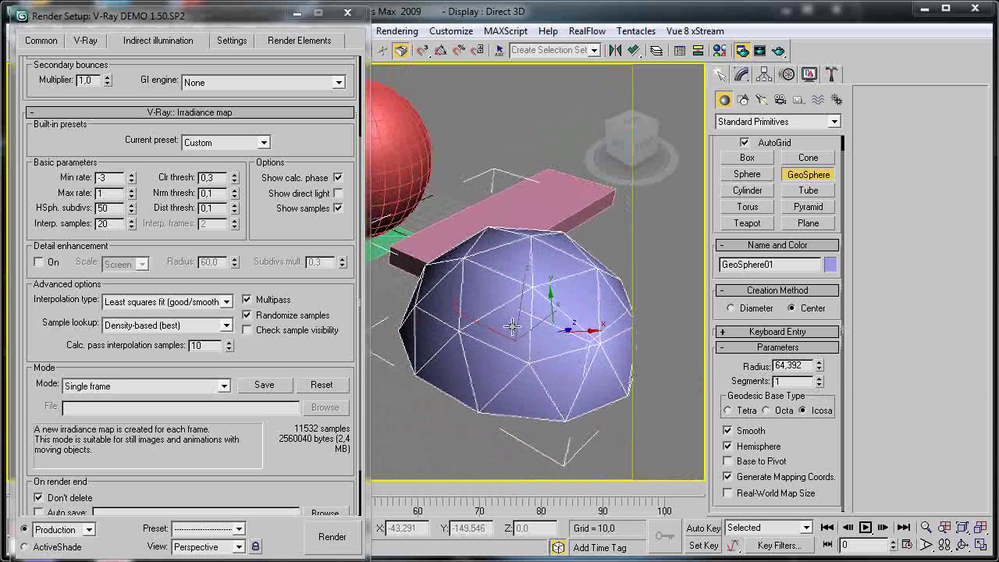
- Set the hemisphere's segments to 2, examine its facets up close, and remove the GeoSphere
left_click(819, 378)
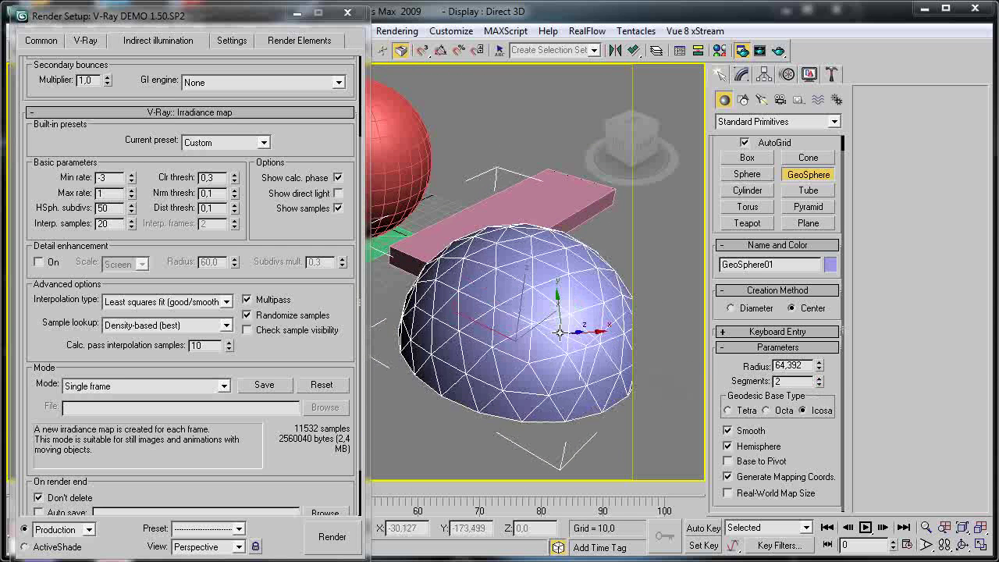
scroll(500, 331, "up", 2)
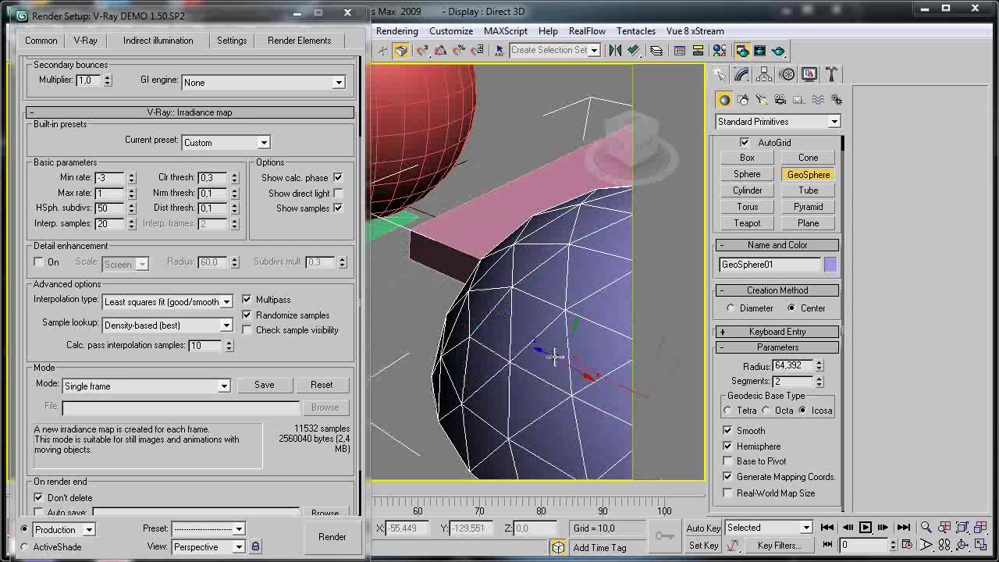
mouse_move(523, 356)
middle_mouse_down()
mouse_move(431, 355)
mouse_move(504, 359)
middle_mouse_up()
scroll(432, 355, "down", 3)
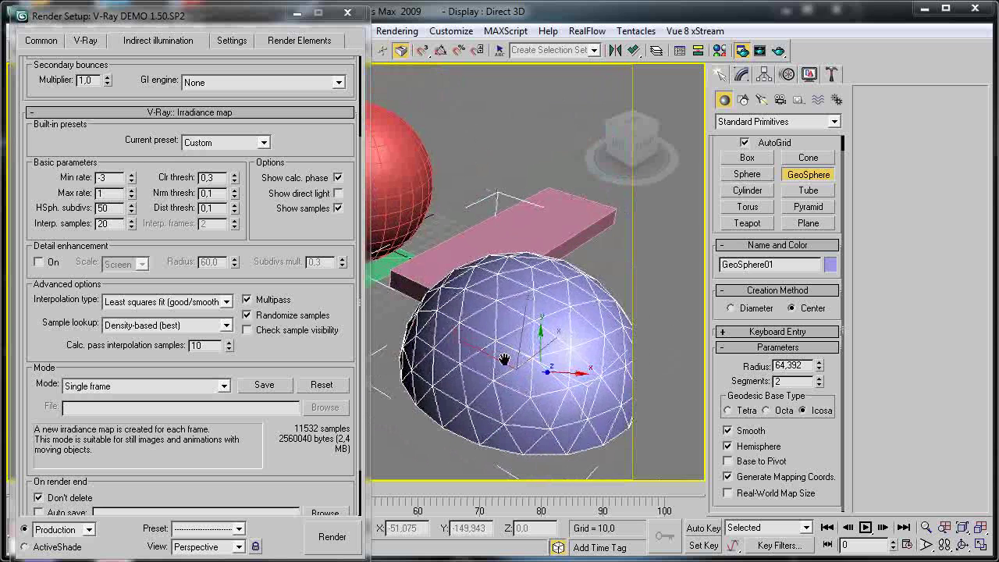
scroll(445, 404, "up", 3)
right_click(445, 404)
middle_click_drag(445, 403, 419, 291)
scroll(509, 292, "down", 2)
scroll(468, 297, "up", 2)
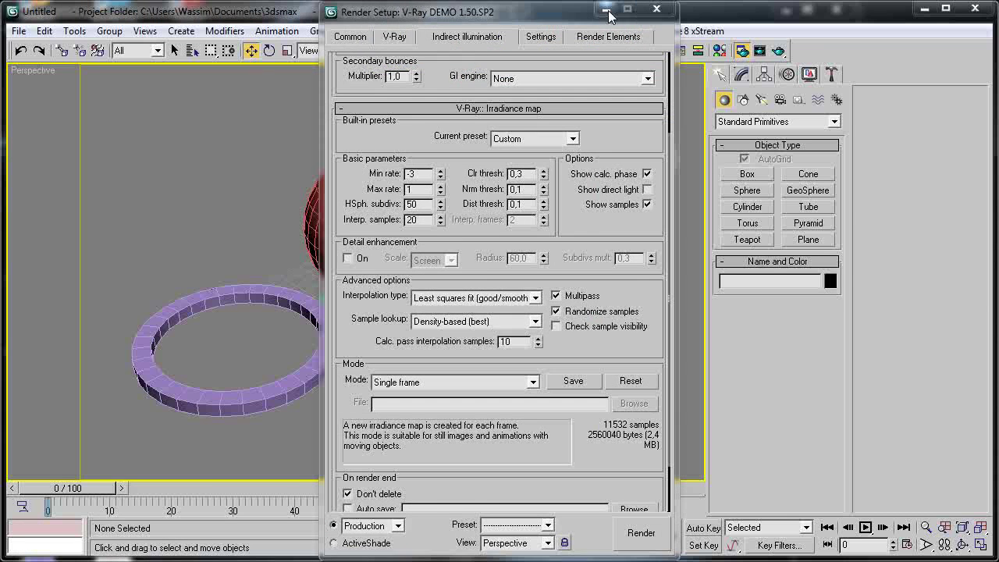
- Recentre the scene objects in the perspective view and reopen Render Setup beside them
left_click(656, 8)
middle_click_drag(495, 158, 381, 205)
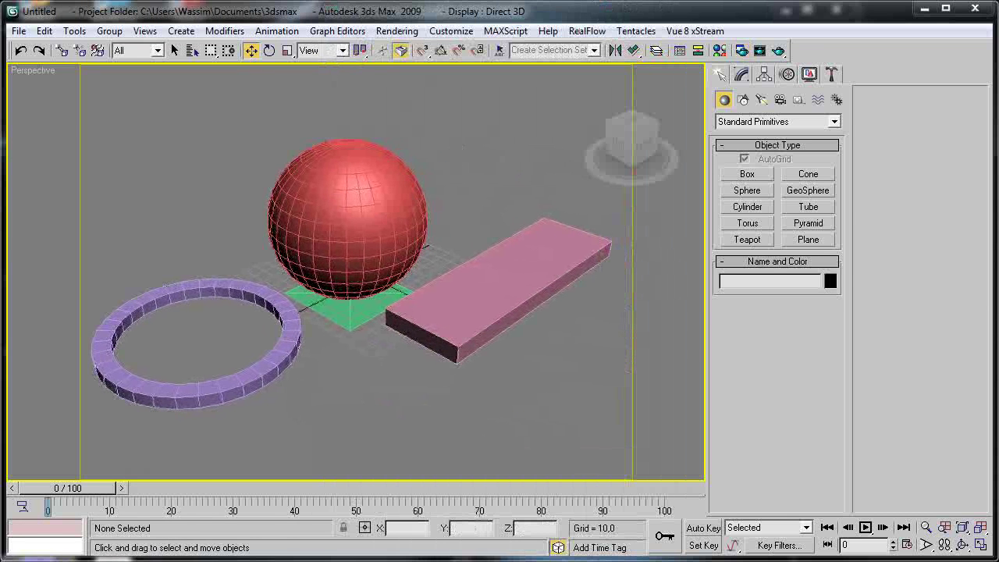
left_click(741, 50)
left_click_drag(468, 23, 606, 27)
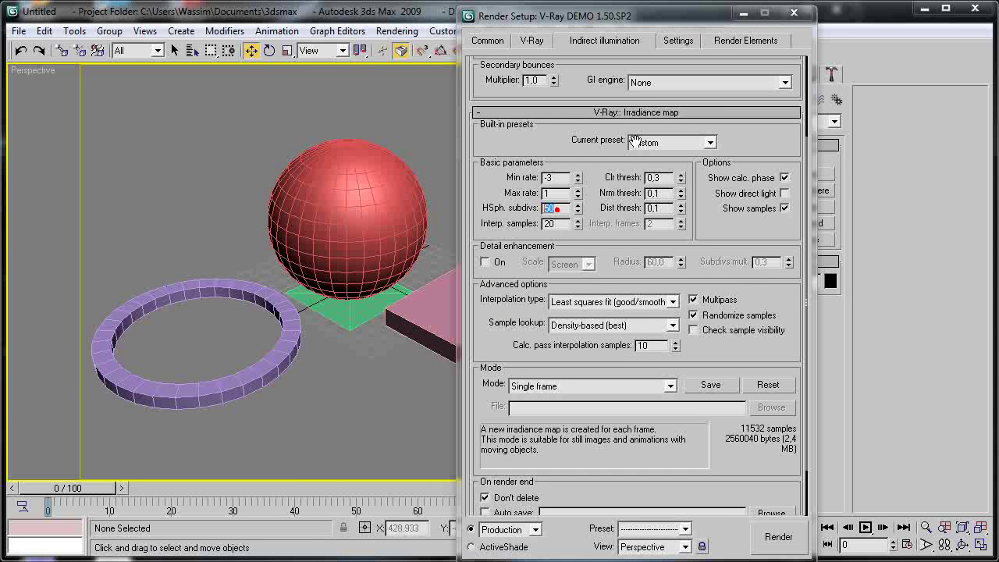
- Choose the Very low irradiance map preset, set HSph. subdivs to 10, and render the perspective view
left_click(710, 142)
left_click(662, 165)
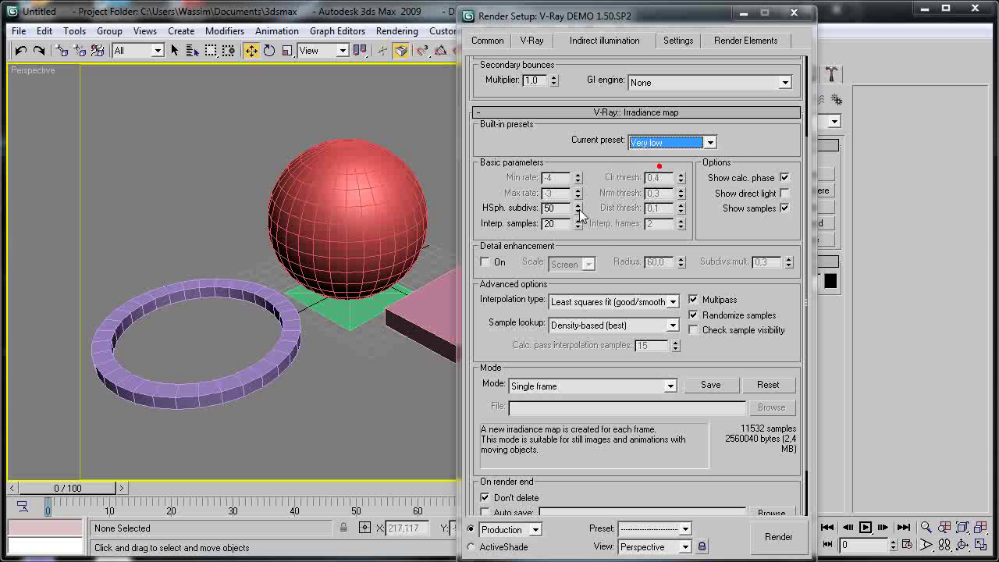
double_click(554, 208)
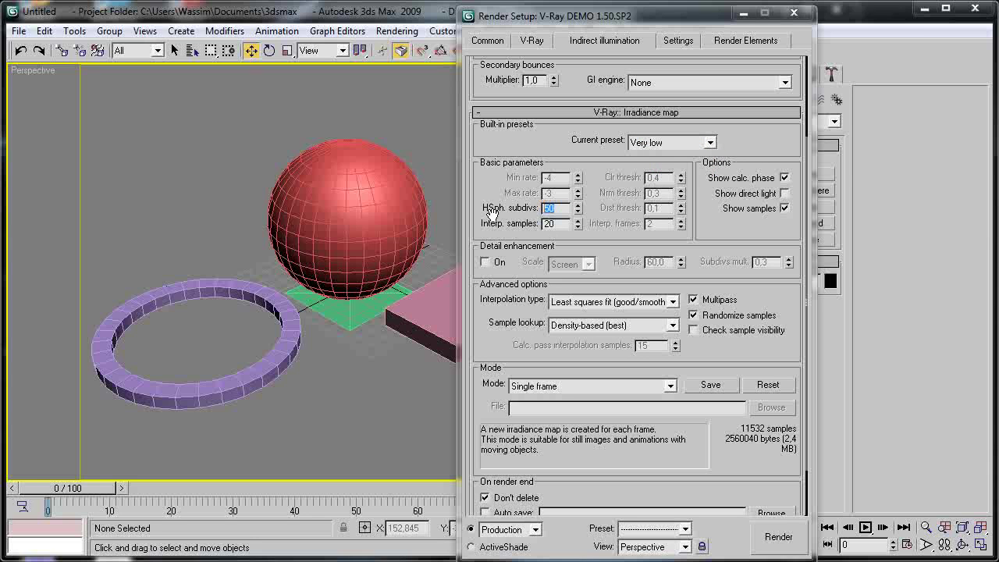
type("10")
left_click(779, 536)
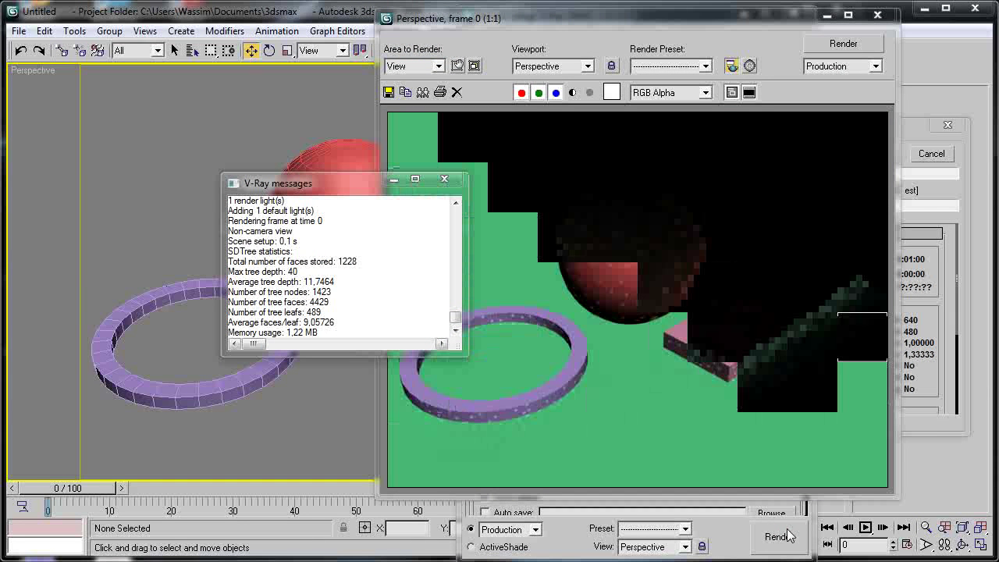
left_click(443, 181)
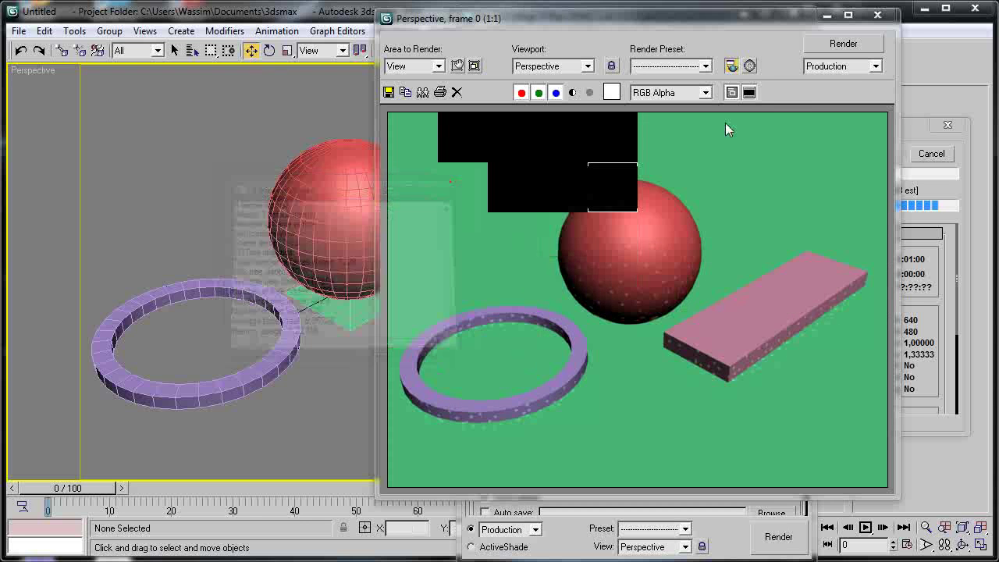
- Enable Don't render final image in the V-Ray global switches and render the perspective view again
left_click(877, 15)
scroll(497, 150, "up", 2)
left_click(531, 41)
left_click(570, 81)
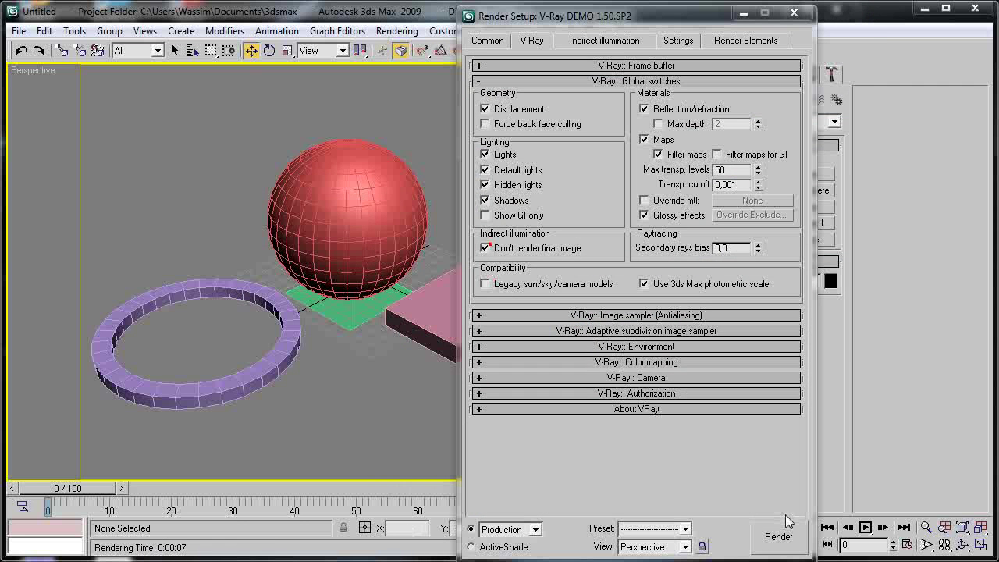
left_click(778, 536)
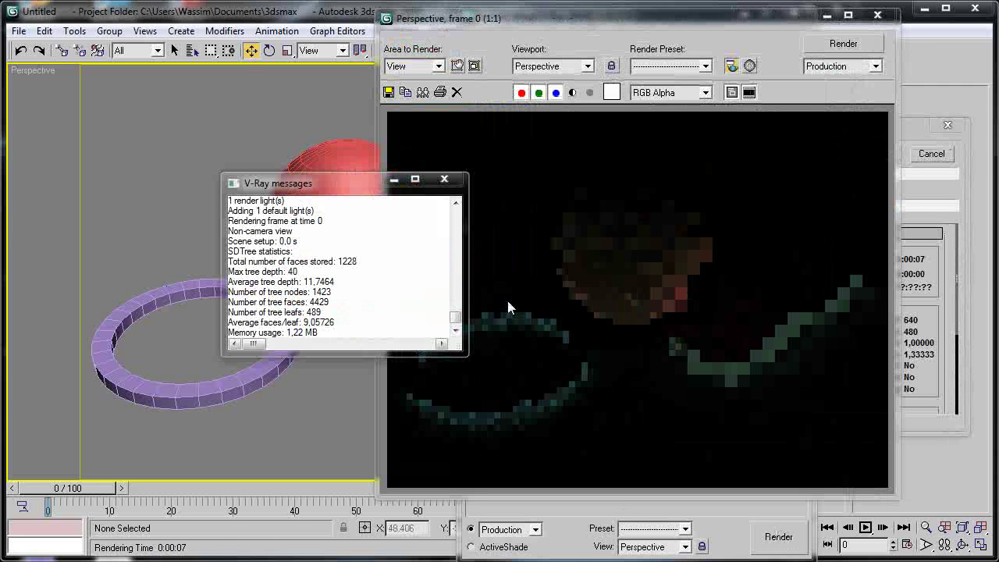
left_click_drag(648, 18, 306, 7)
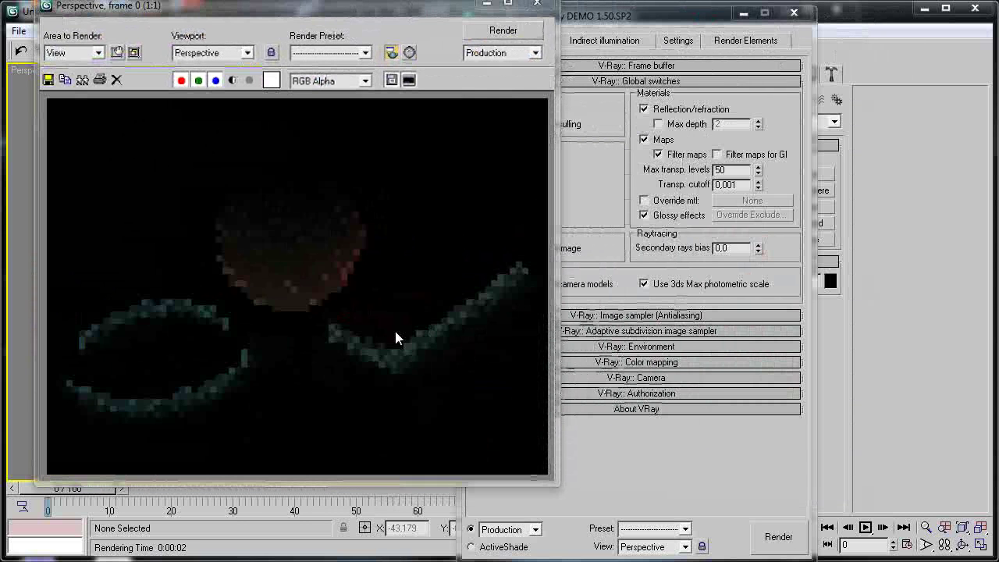
- Place Render Setup beside the rendered frame and set HSph. subdivs to 2
left_click_drag(641, 19, 747, 31)
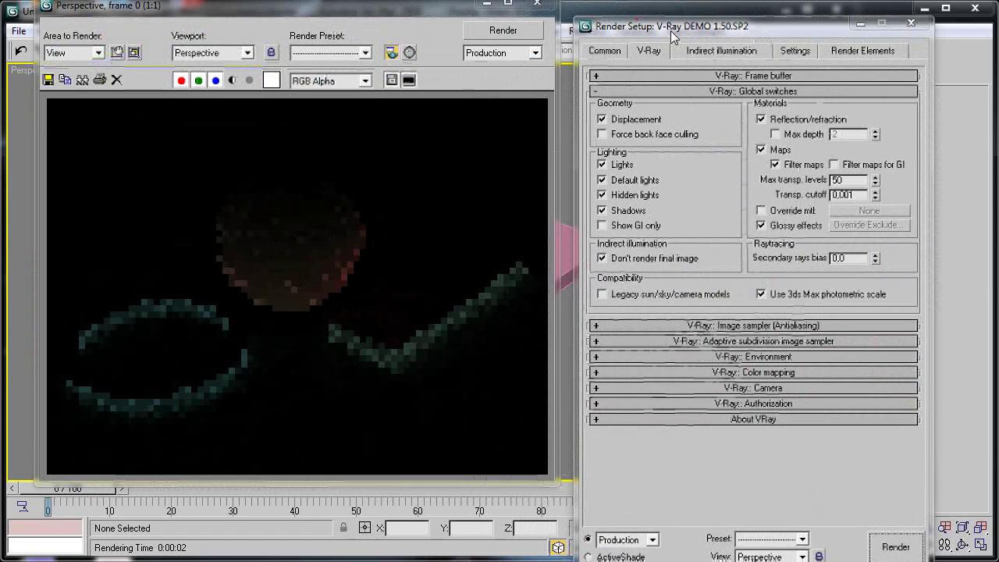
left_click(604, 50)
left_click(700, 50)
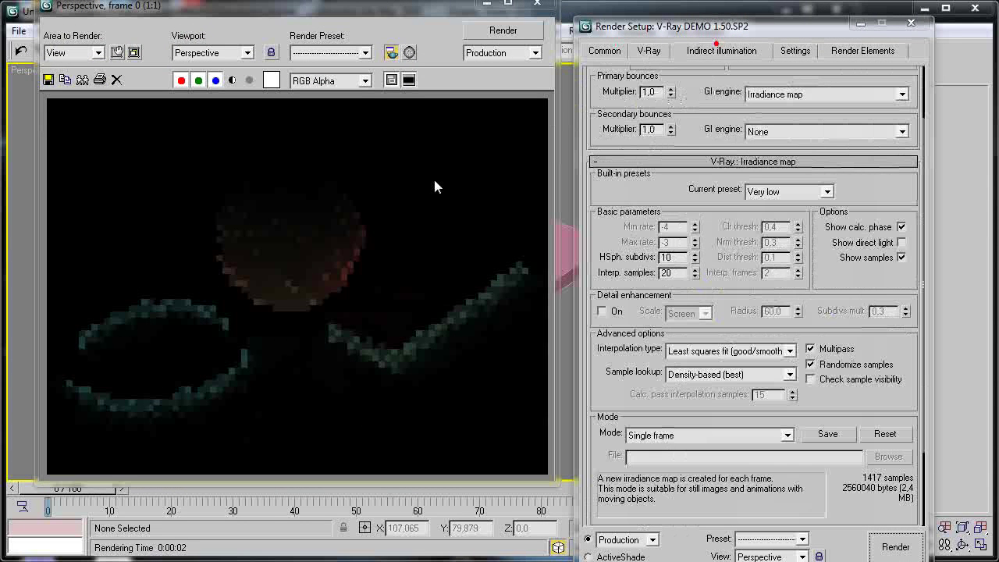
double_click(668, 257)
type("2")
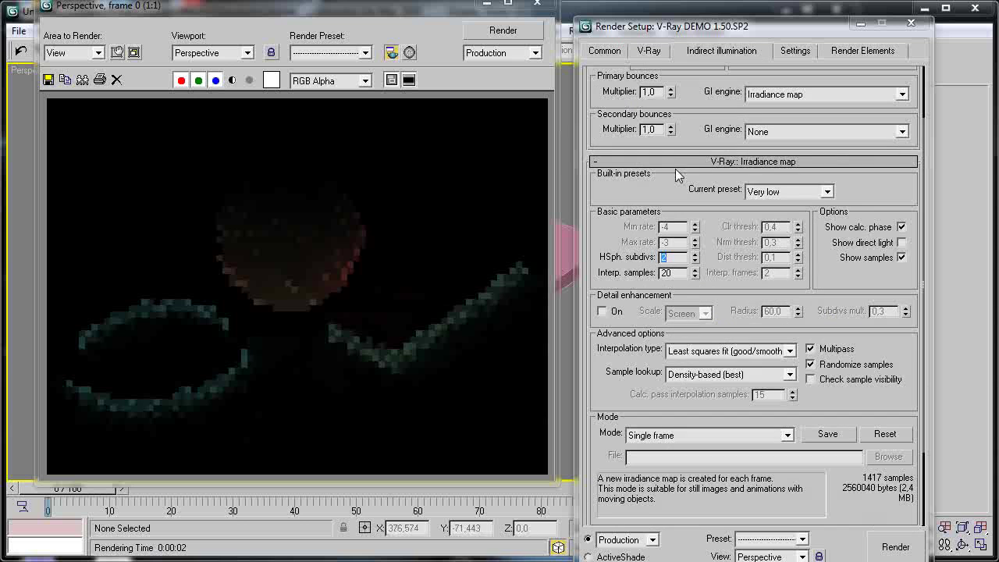
- Turn final image rendering back on, enable Show direct light, and render the view to inspect the result
left_click(648, 50)
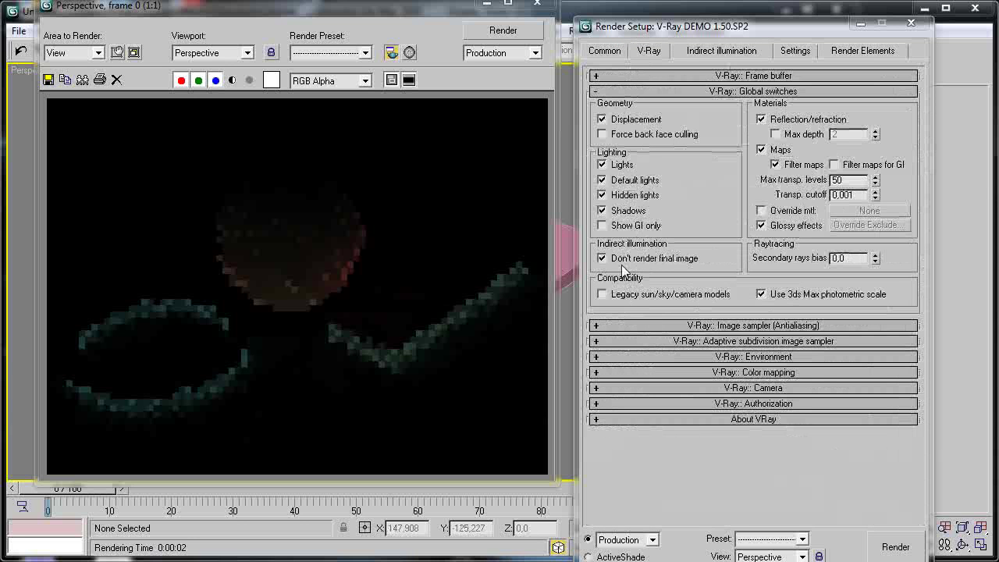
left_click(701, 53)
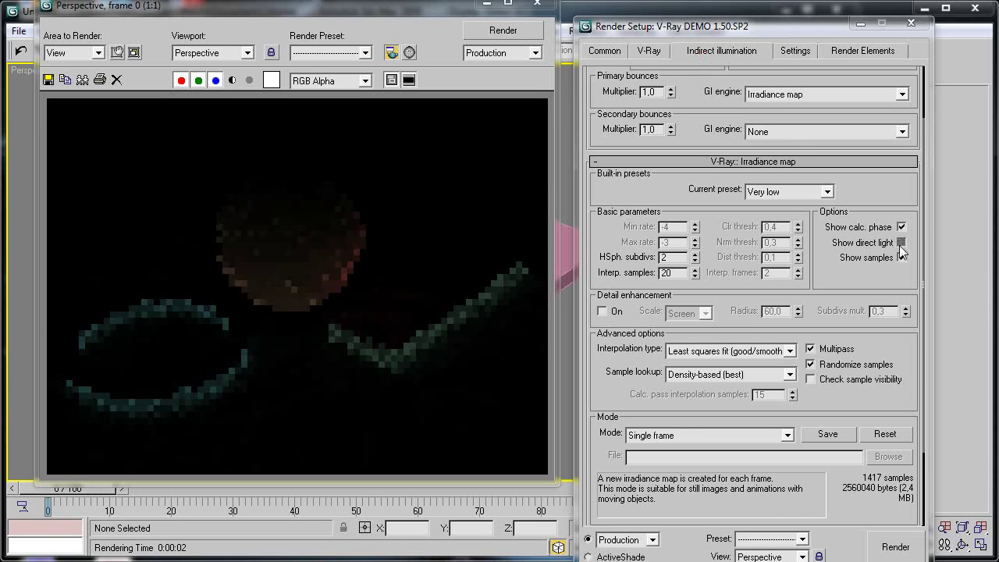
left_click(897, 547)
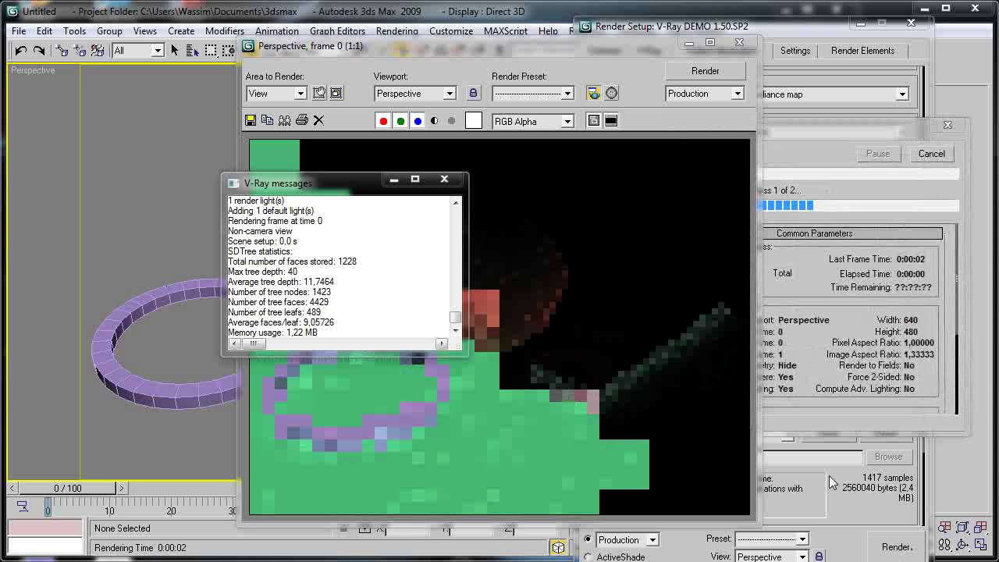
left_click(444, 179)
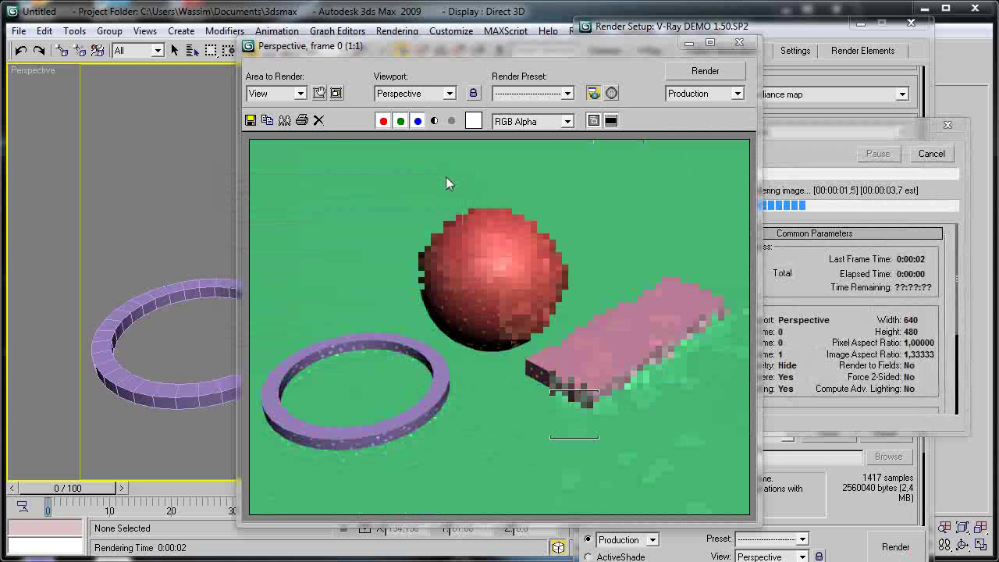
left_click_drag(437, 45, 327, 10)
scroll(365, 267, "up", 1)
scroll(365, 266, "down", 1)
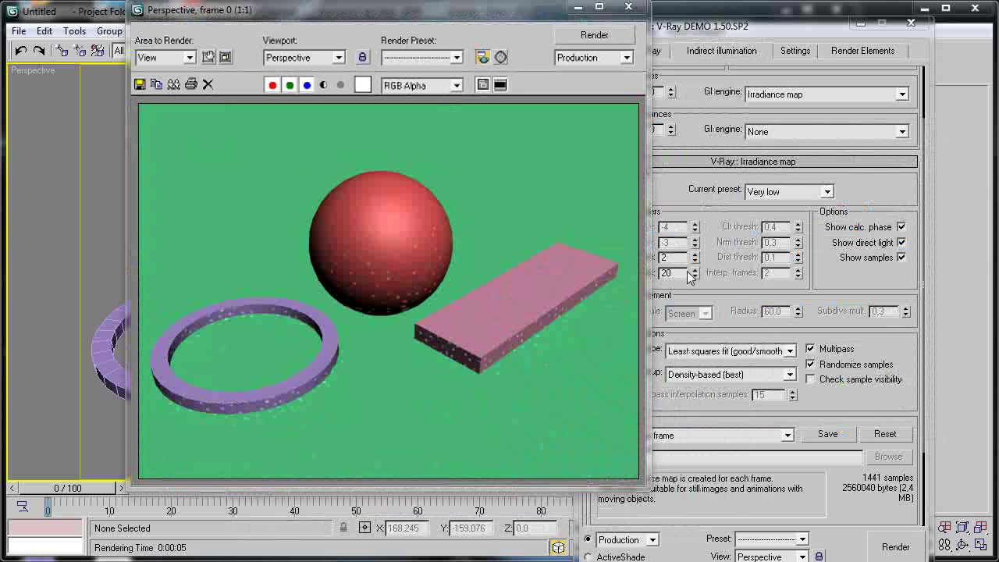
- Set the secondary bounces GI engine to Light cache and start a test render
left_click(815, 132)
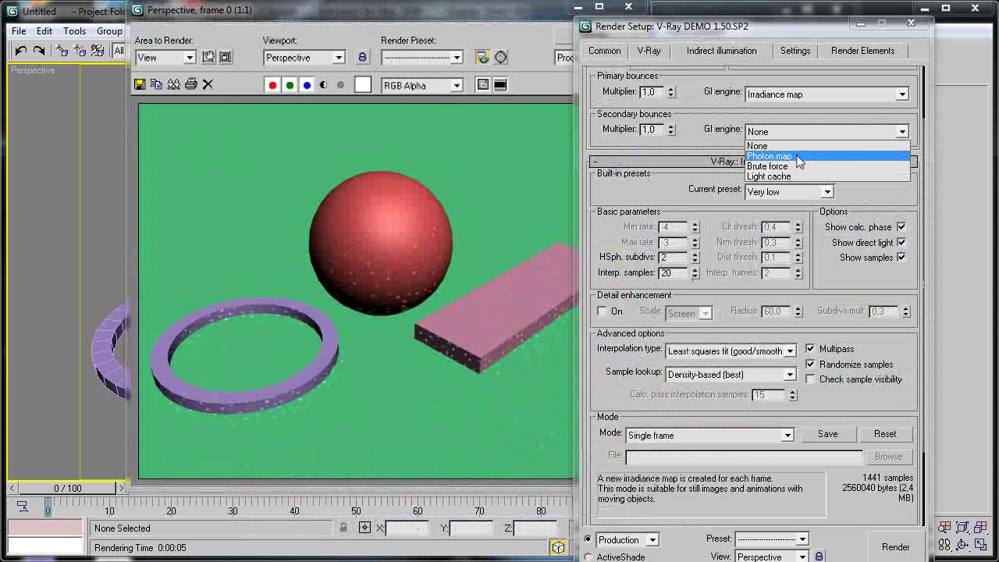
left_click(812, 178)
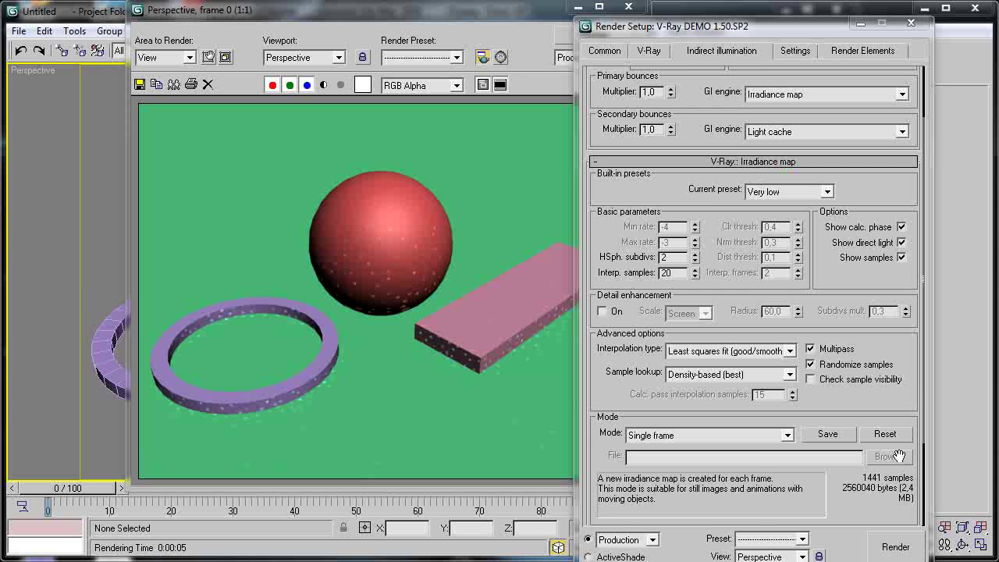
left_click(895, 546)
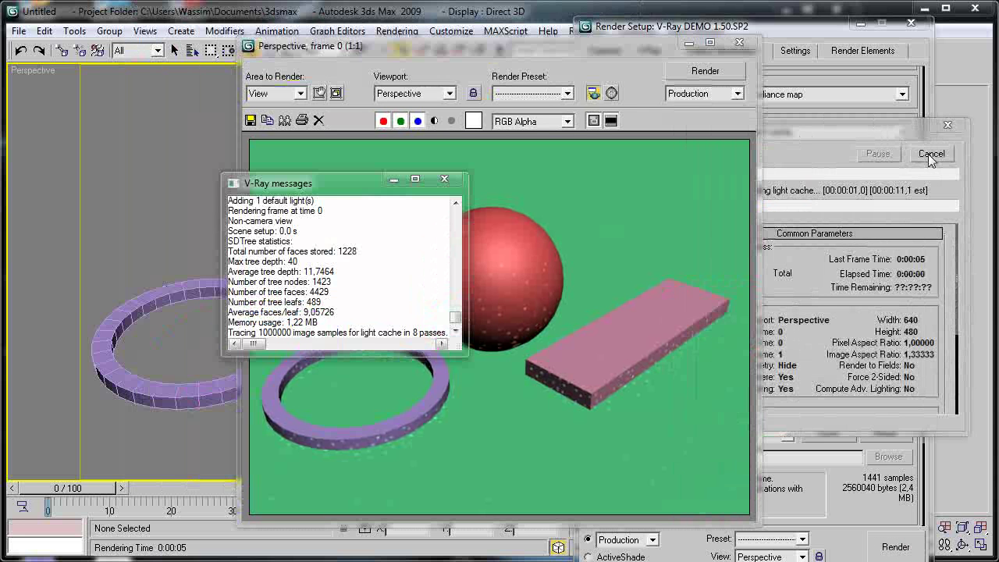
left_click(444, 181)
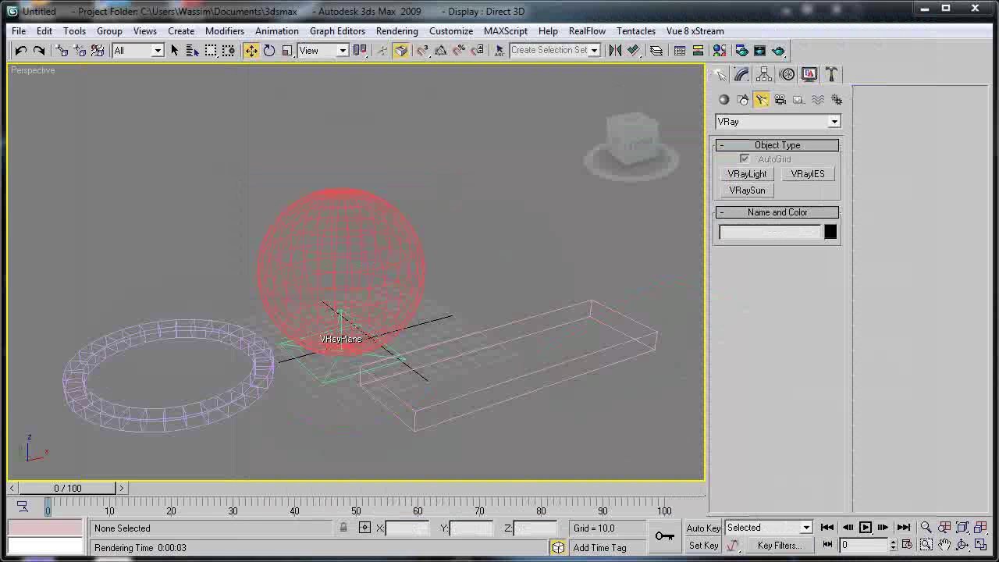
- Open Render Setup and bring the irradiance map parameters into view
left_click(741, 50)
left_click_drag(466, 139, 502, 173)
scroll(626, 186, "down", 1)
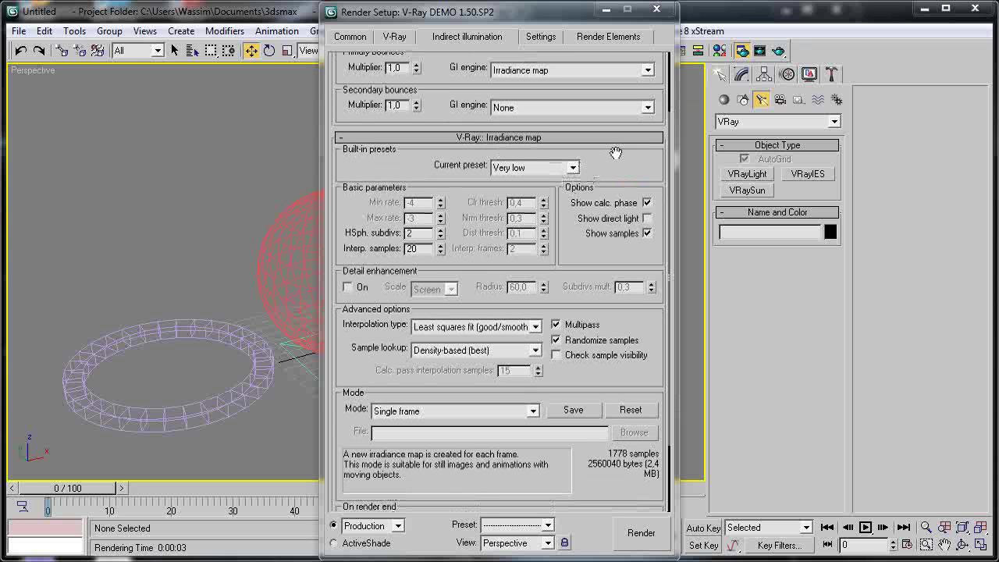
- Move Render Setup off the viewport objects, set HSph. subdivs to 1, and render the Perspective view with samples shown
left_click_drag(617, 153, 607, 201)
scroll(508, 234, "down", 3)
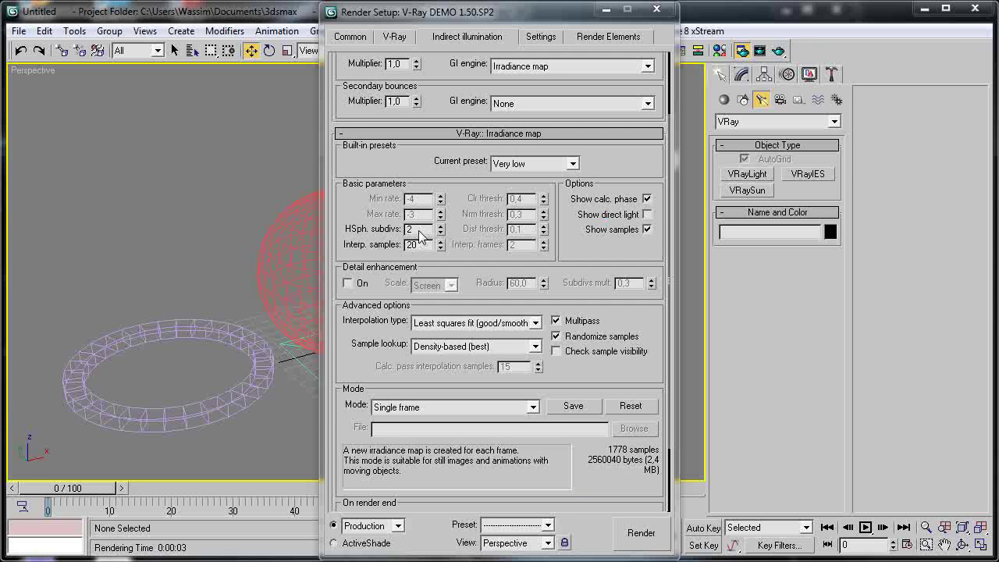
left_click_drag(537, 25, 818, 34)
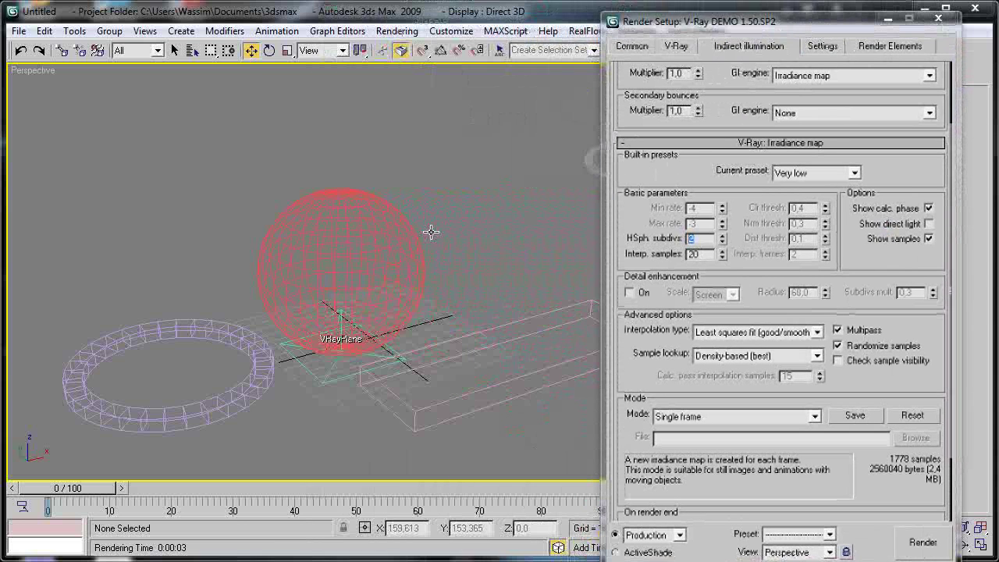
left_click(345, 248)
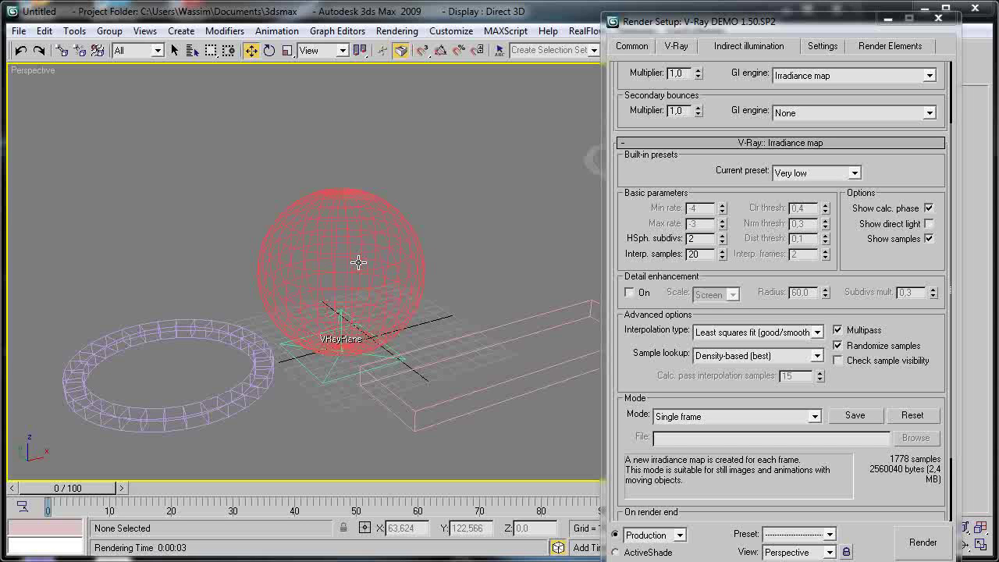
left_click_drag(703, 242, 615, 243)
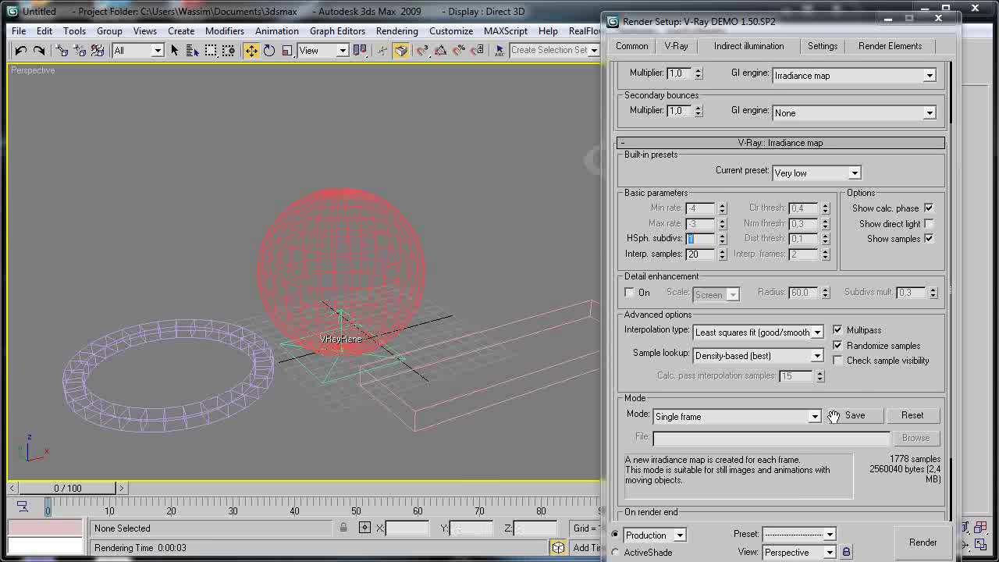
left_click(909, 541)
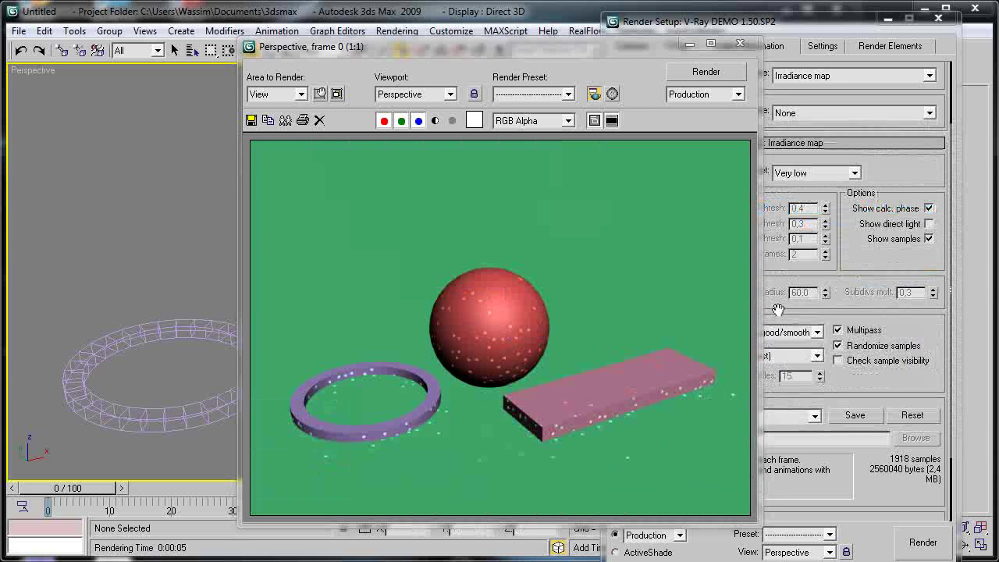
- Disable Show samples in the irradiance map options and render the view again
left_click(869, 339)
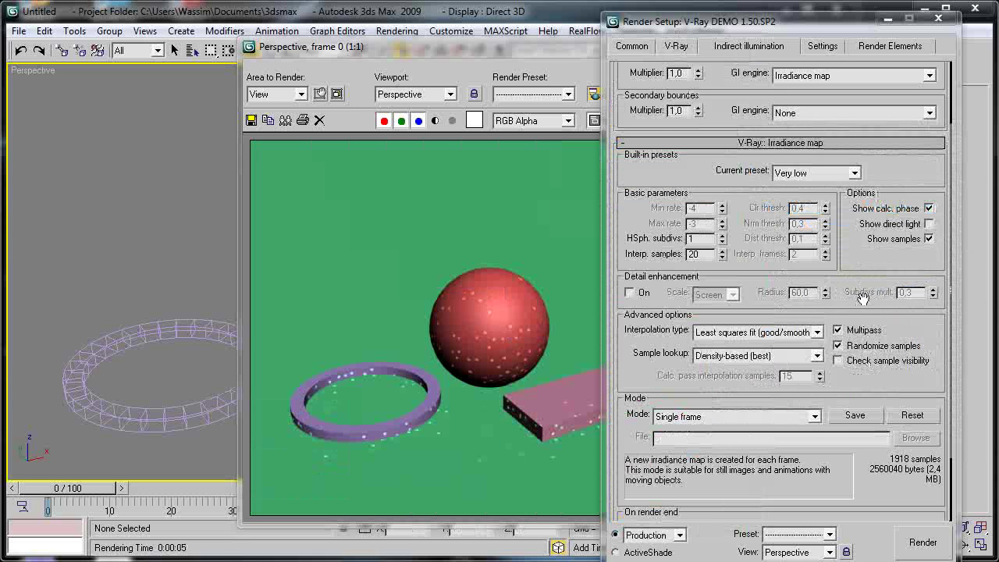
left_click_drag(855, 309, 853, 262)
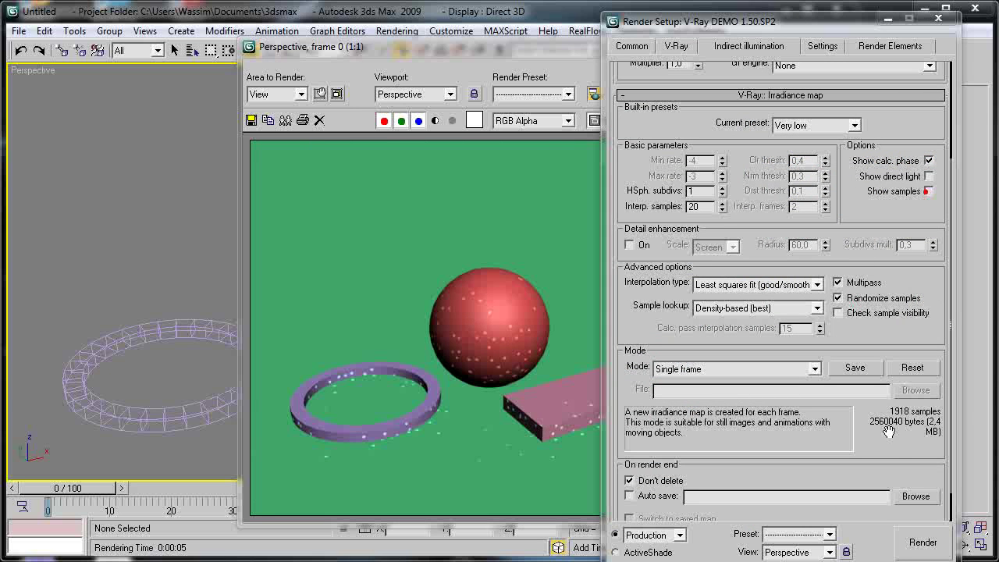
left_click(928, 548)
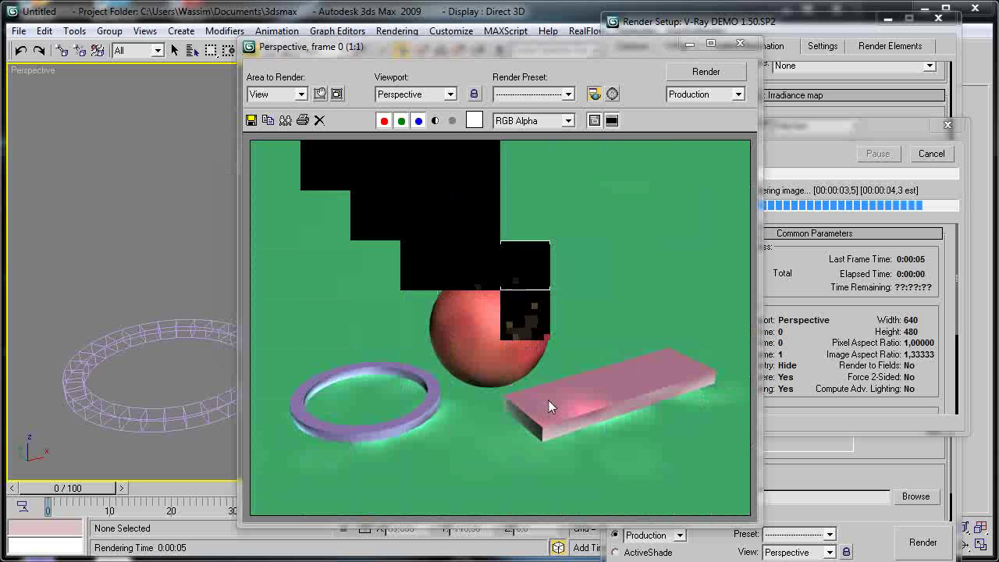
scroll(497, 390, "up", 2)
scroll(497, 389, "down", 2)
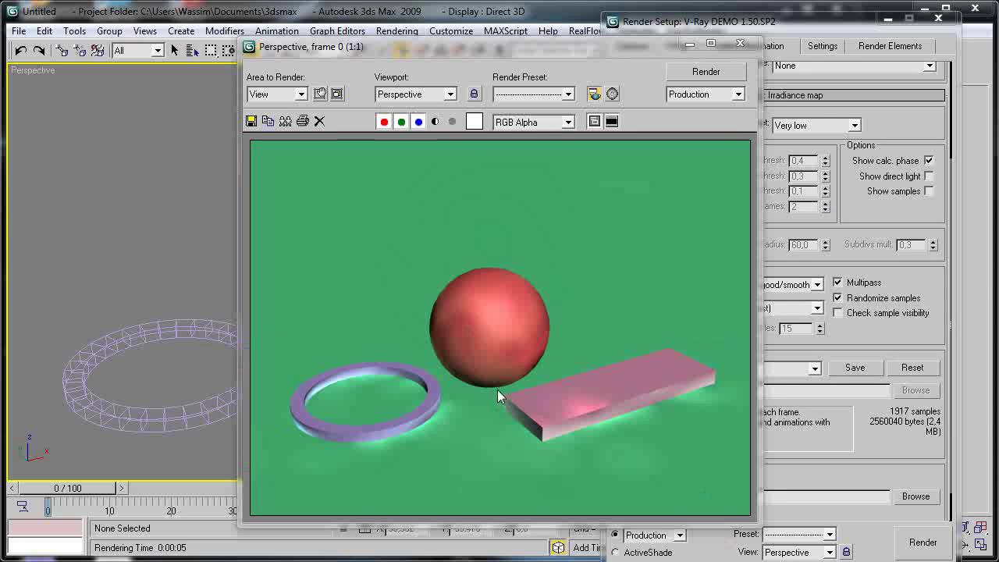
- Place the rendered frame beside Render Setup, set HSph. subdivs to 20, and render the view, clearing the V-Ray messages off the image
left_click(876, 229)
scroll(876, 228, "down", 3)
left_click_drag(532, 46, 348, 42)
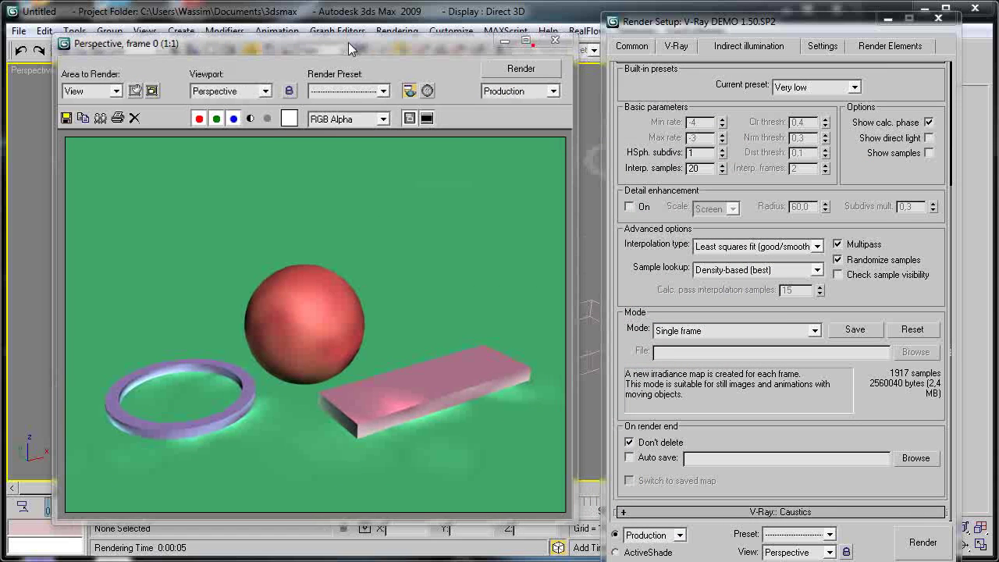
double_click(690, 152)
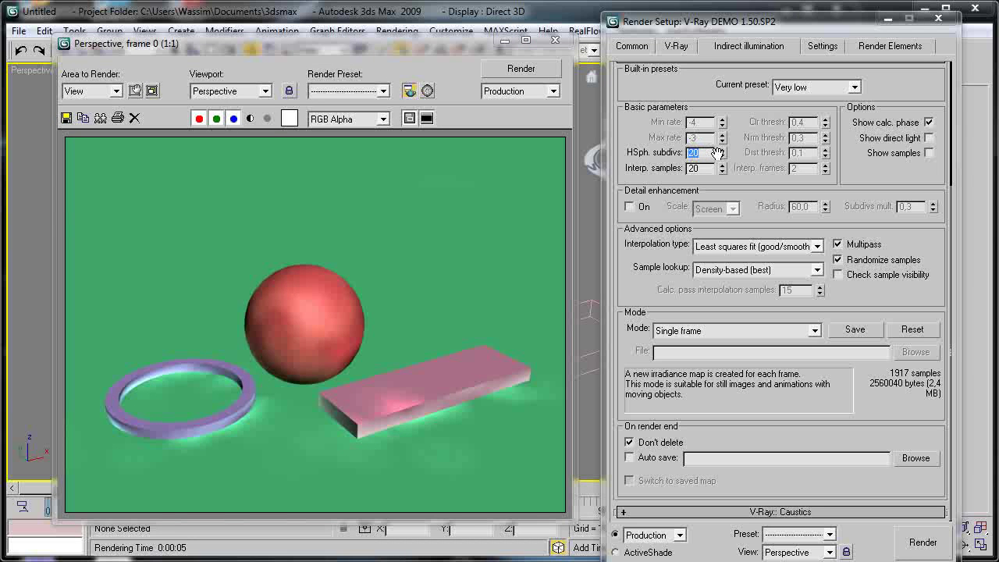
left_click(497, 71)
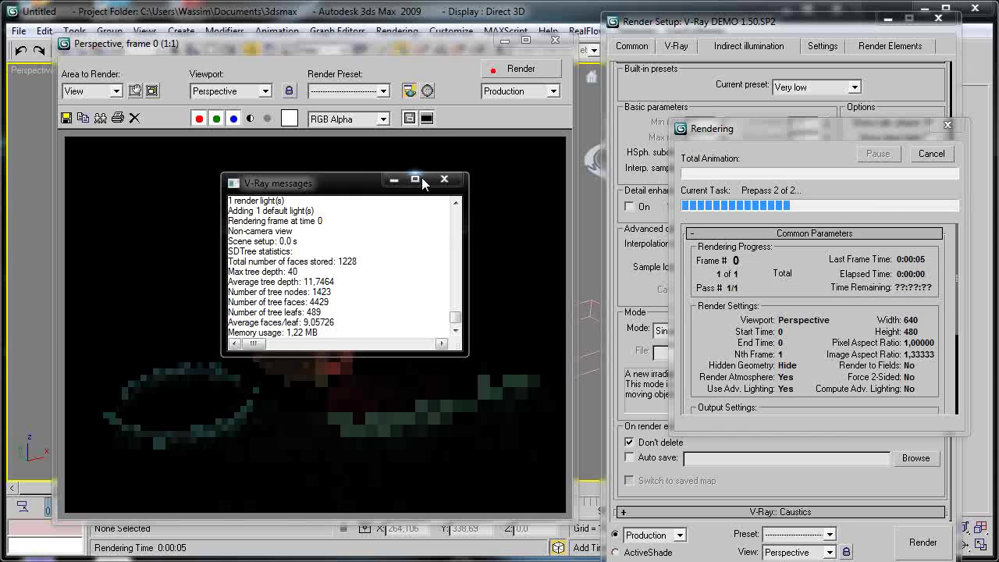
left_click_drag(422, 174, 547, 125)
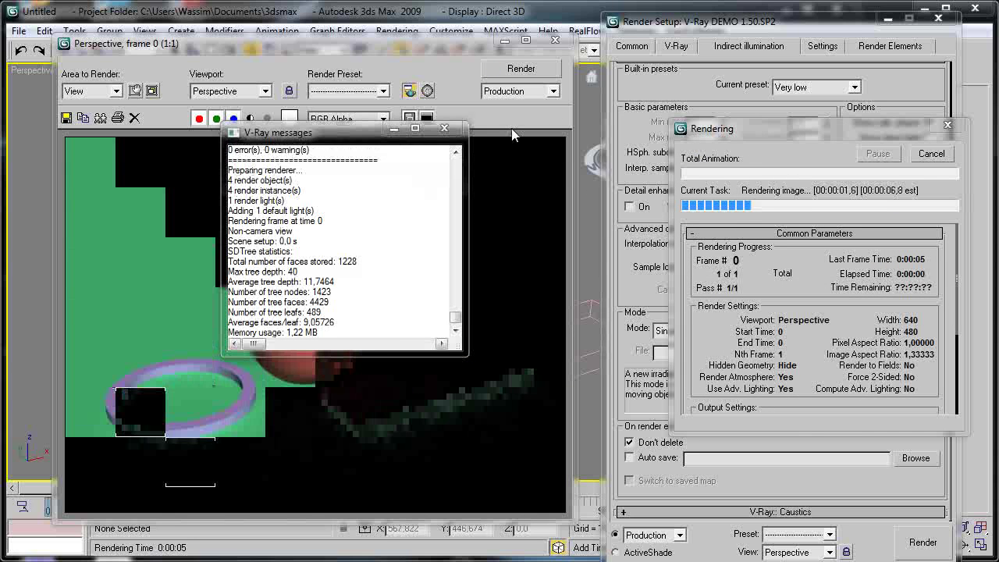
left_click_drag(333, 138, 495, 168)
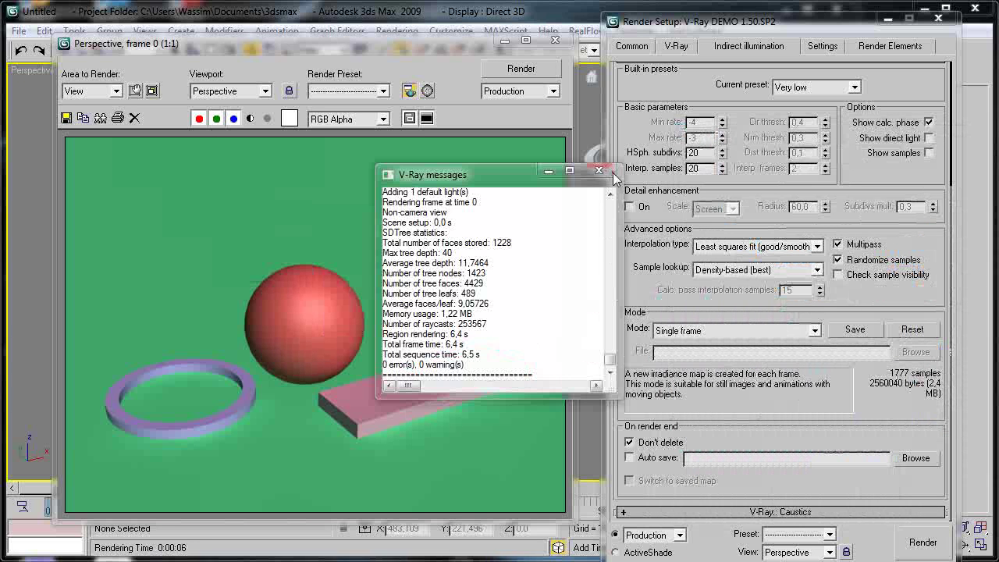
left_click(379, 293)
- Set HSph. subdivs back to 1, render the view, and clone the rendered frame
right_click(722, 153)
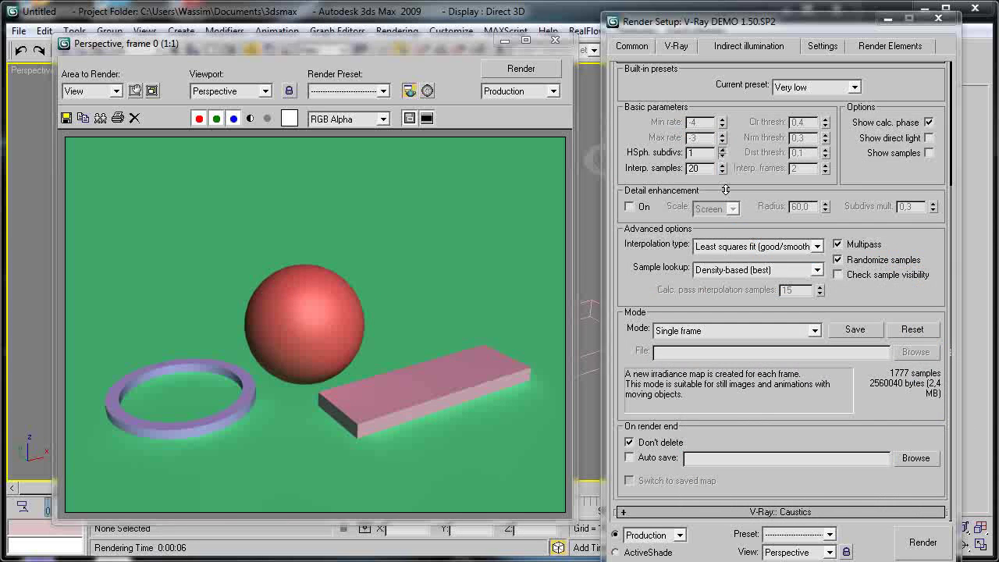
left_click(532, 72)
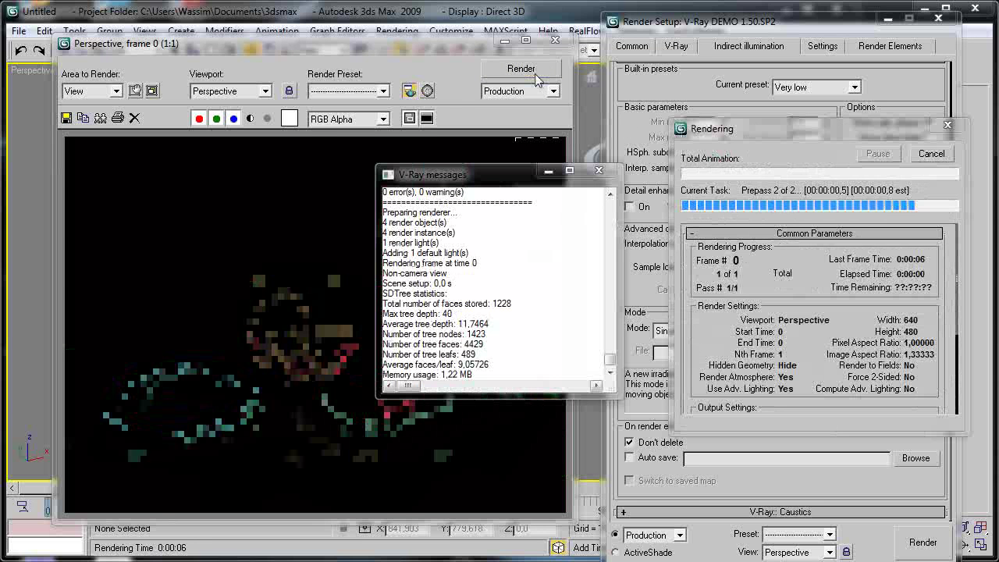
left_click_drag(473, 180, 705, 311)
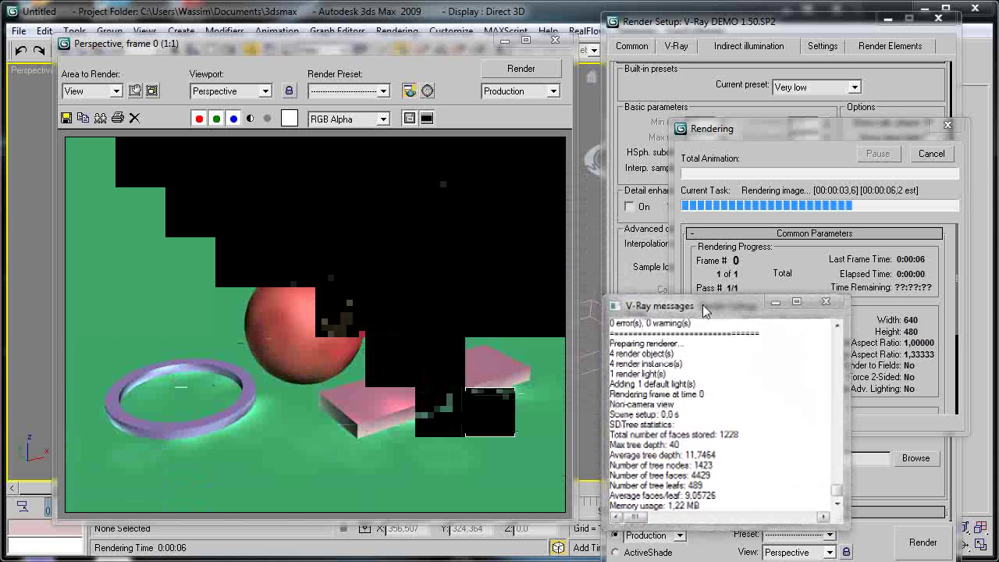
left_click(83, 117)
left_click(683, 119)
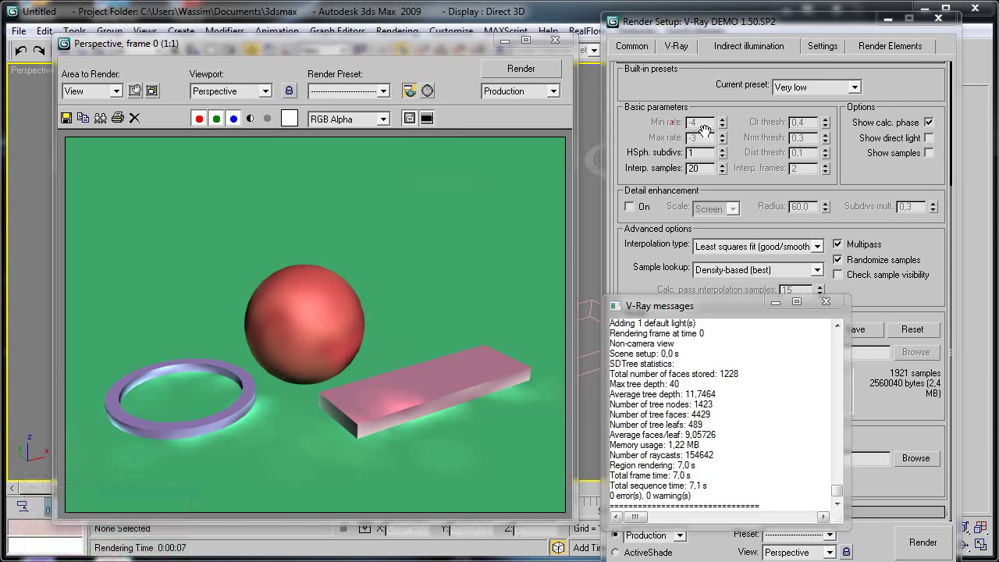
- Enable Show samples, render the view again, and place the cloned frame next to the new render for comparison
left_click(929, 152)
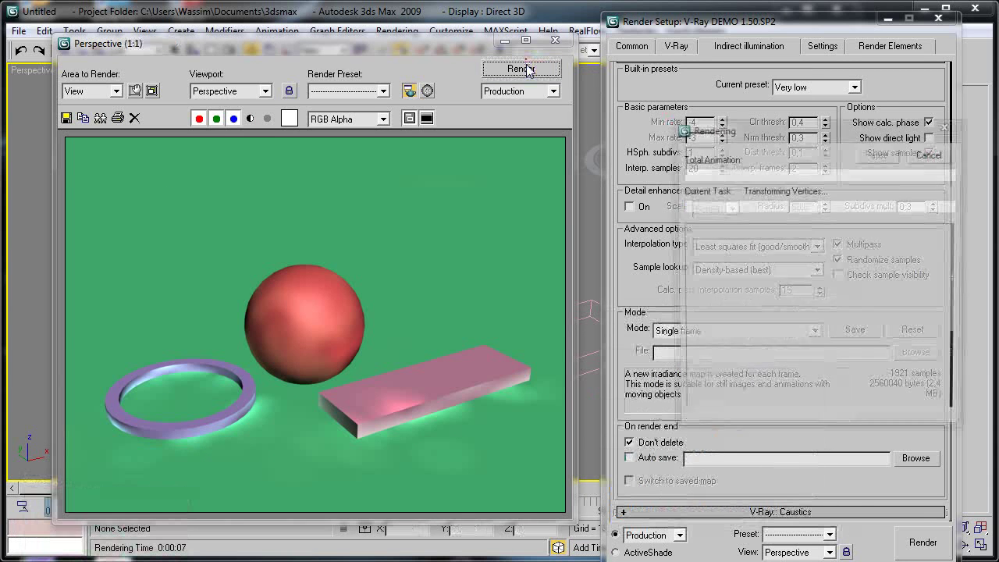
left_click(521, 68)
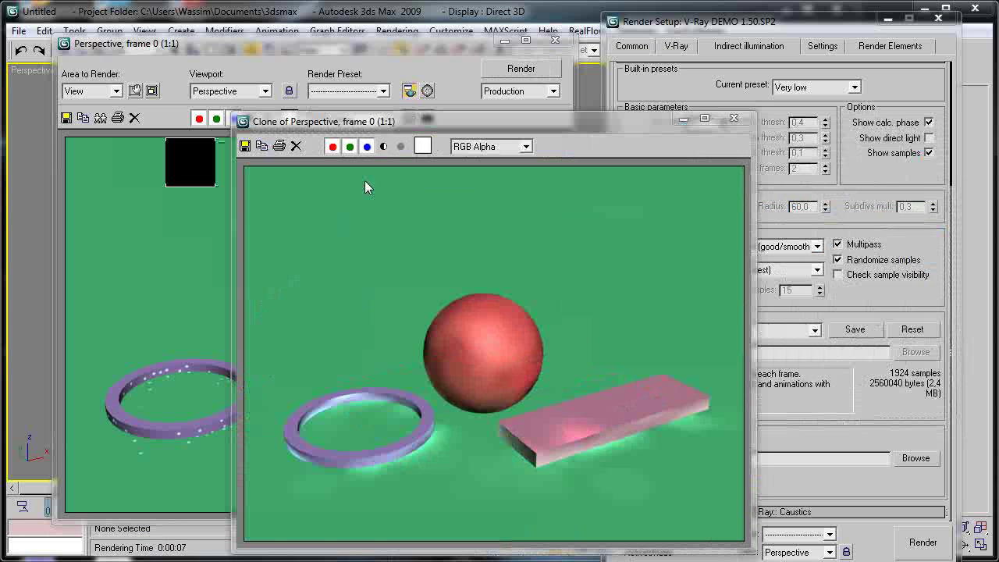
left_click_drag(410, 121, 624, 62)
left_click(366, 278)
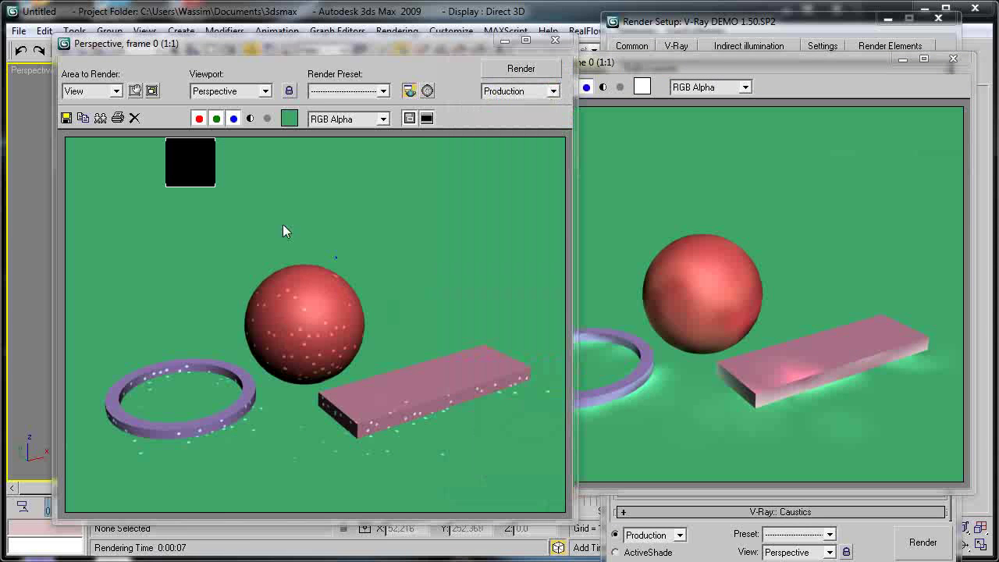
- Save the render showing samples to the Desktop as etlkg.jpg with the default JPEG settings and close its frame window
left_click(67, 118)
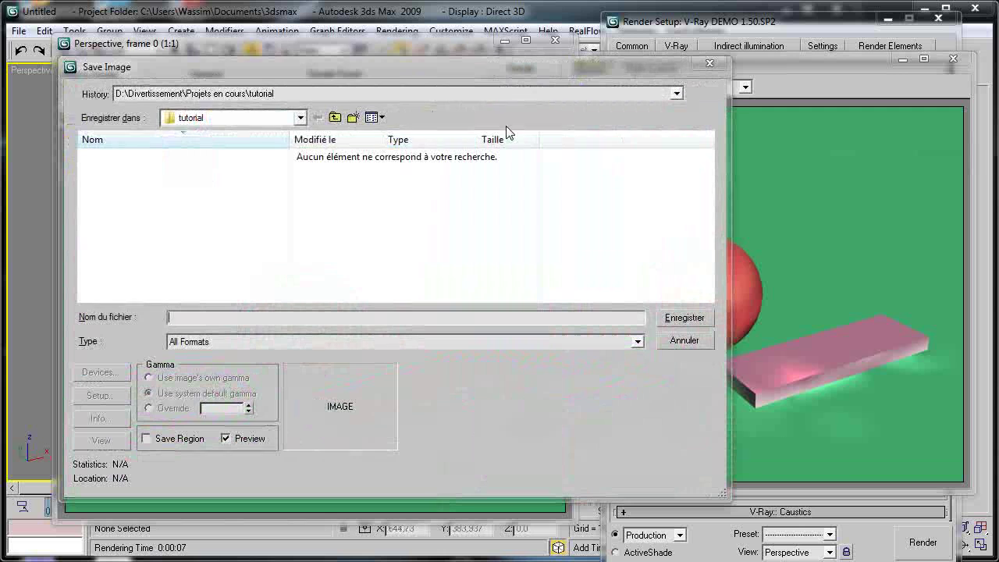
left_click(245, 93)
left_click(245, 127)
left_click(244, 315)
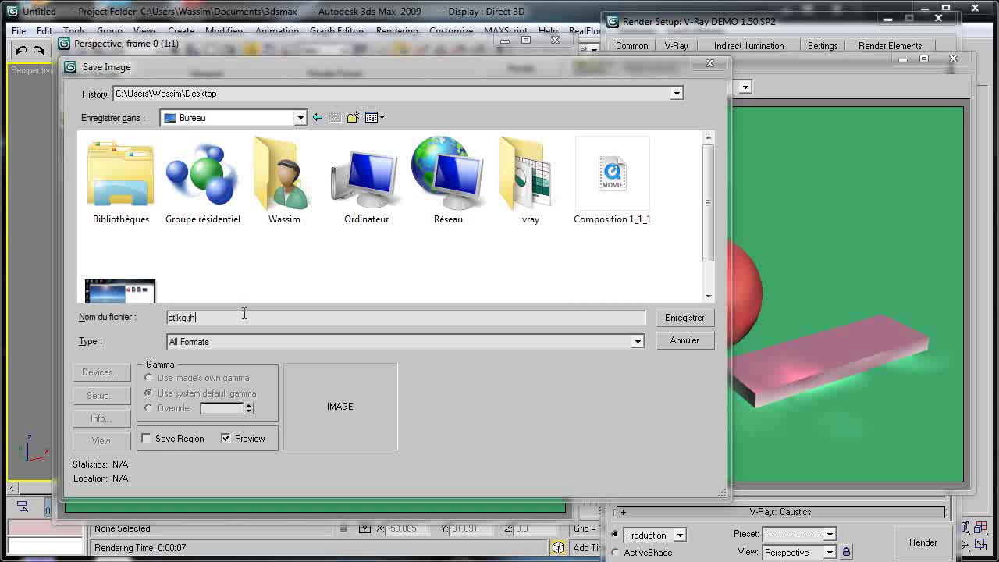
type("etlkg.jpg")
key("Return")
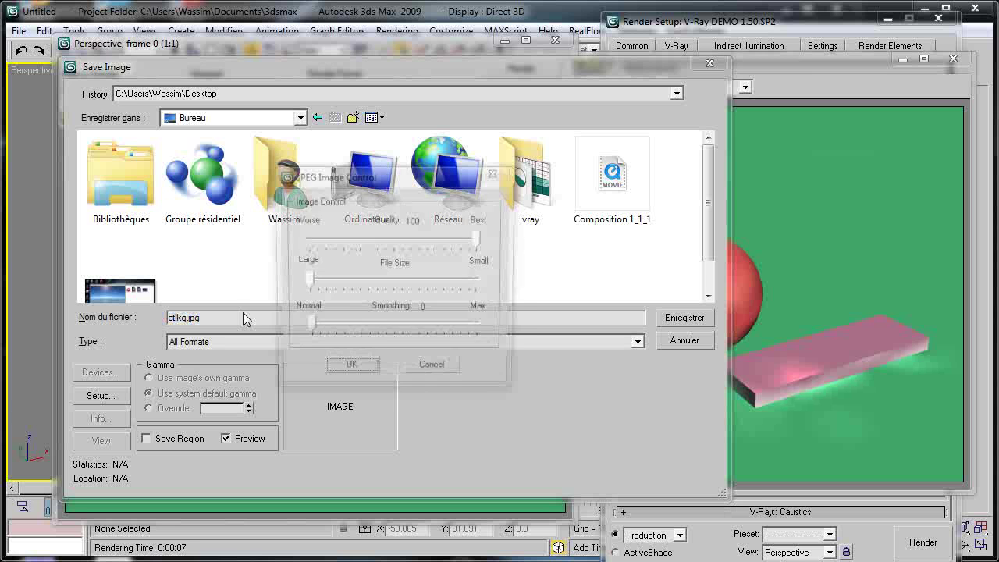
key("Return")
left_click(553, 40)
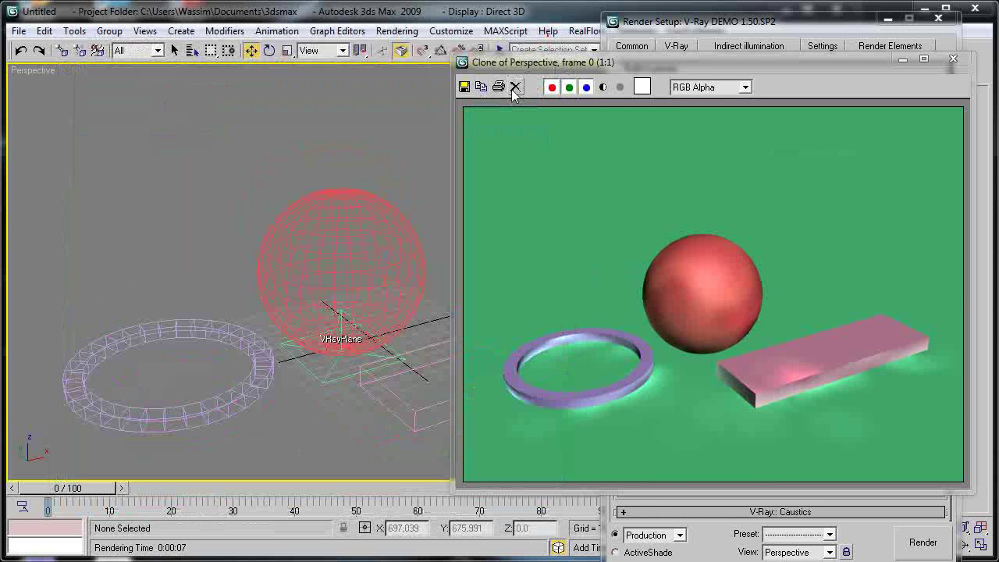
- Save the cloned frame to the Desktop as sqffsqg.jpg with the default JPEG settings and close the clone
left_click(464, 87)
type("sqffsqg.jpg")
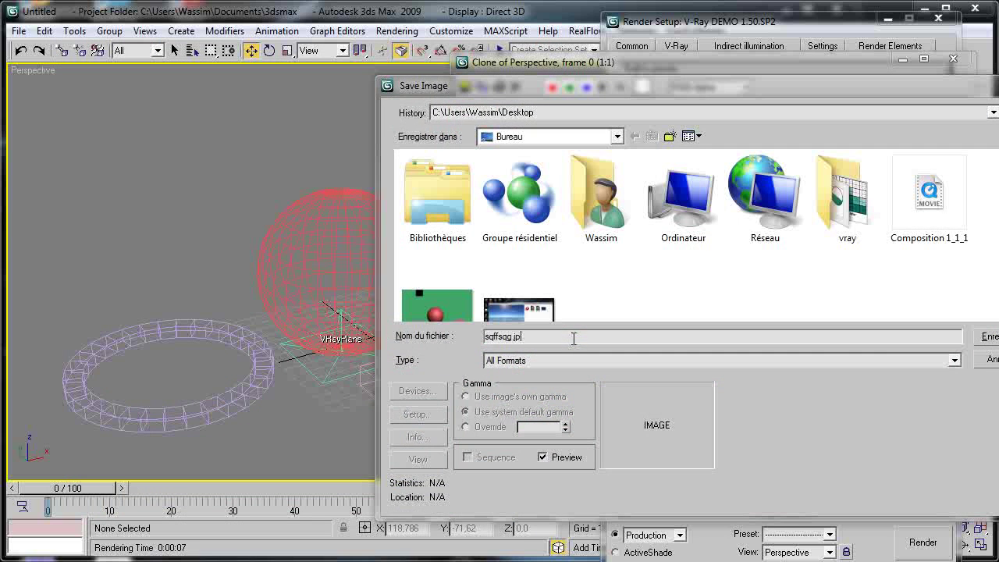
key("Return")
key("Return")
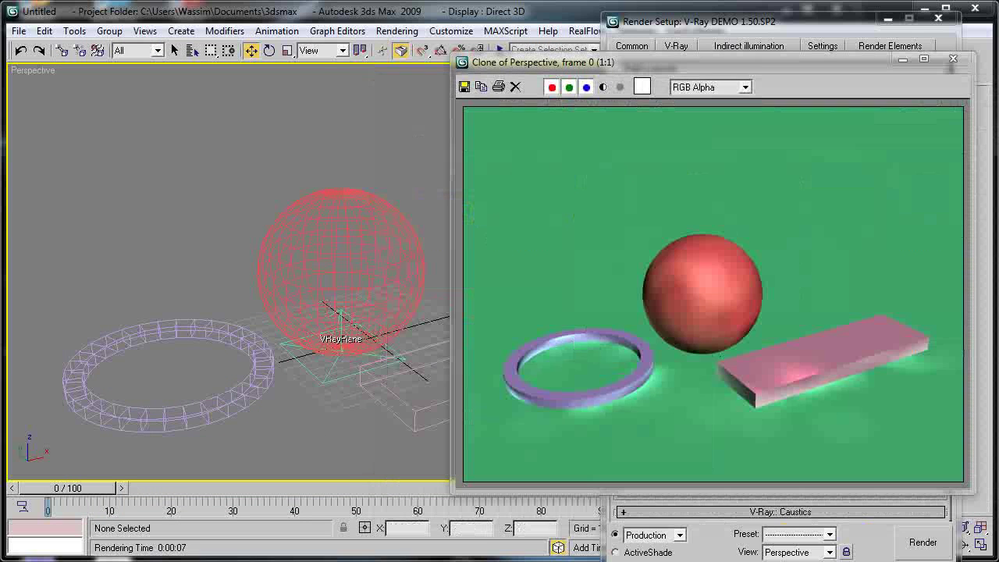
left_click(953, 59)
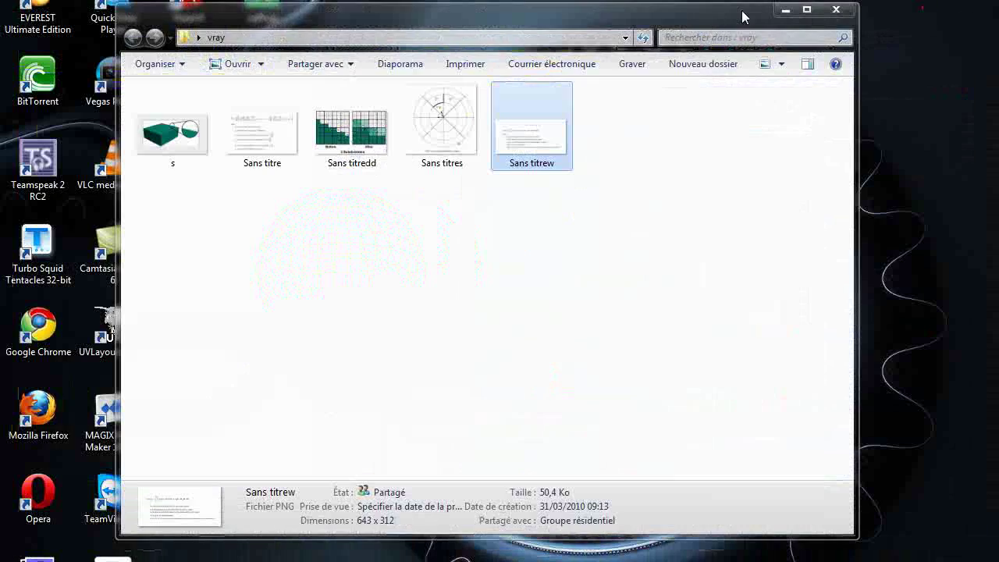
- Close the vray folder window, switch to Photoshop, and open etlkg.jpg from the Desktop
left_click(835, 9)
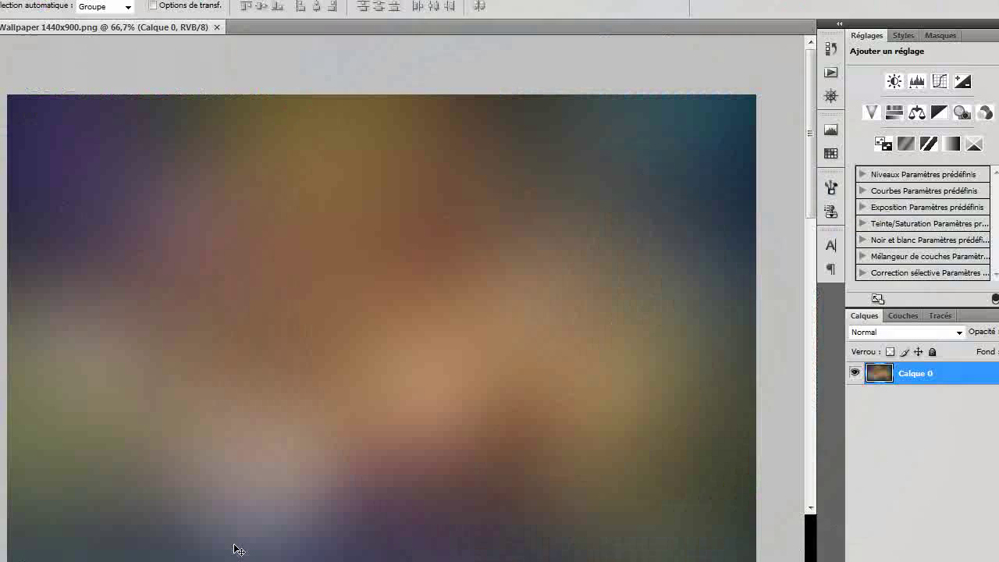
left_click(16, 2)
left_click(47, 8)
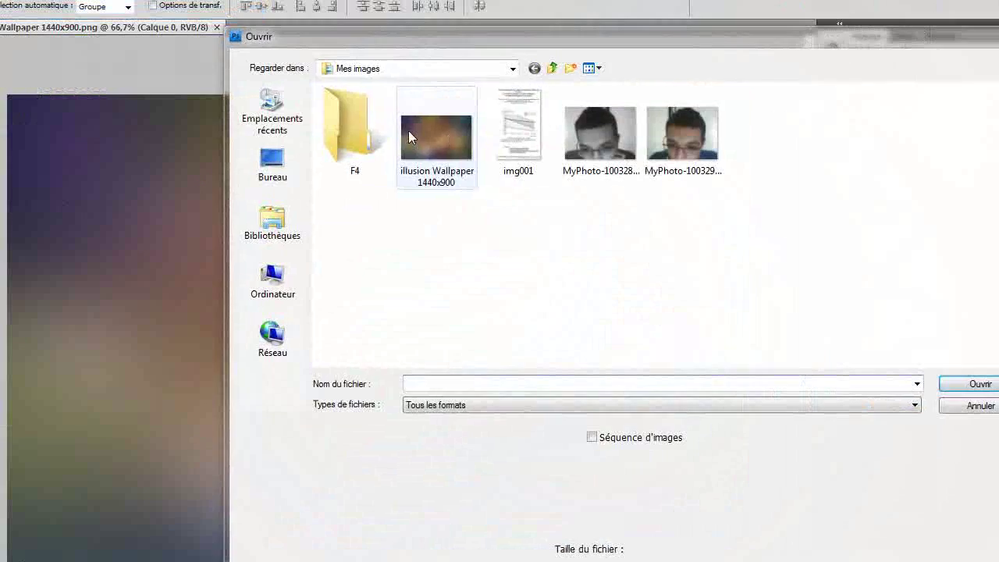
left_click(290, 166)
scroll(732, 204, "down", 5)
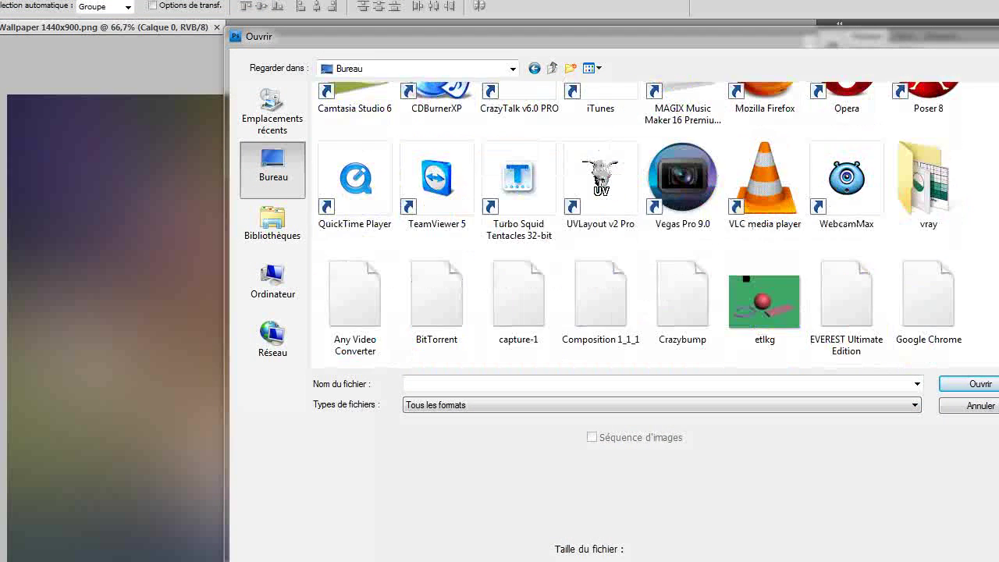
double_click(765, 208)
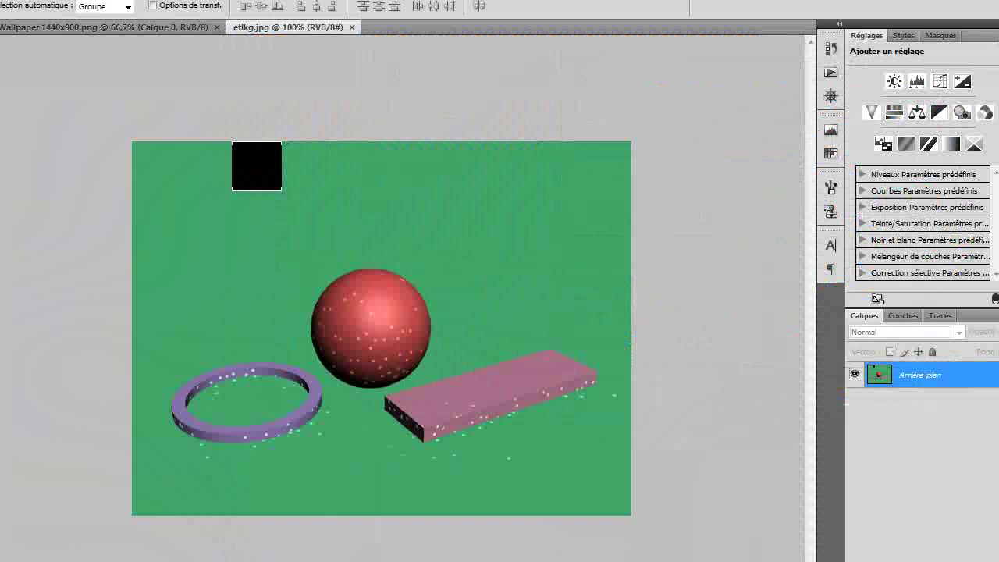
- Open sqffsqg.jpg from the Desktop and dock its document above the etlkg.jpg document
left_click(47, 7)
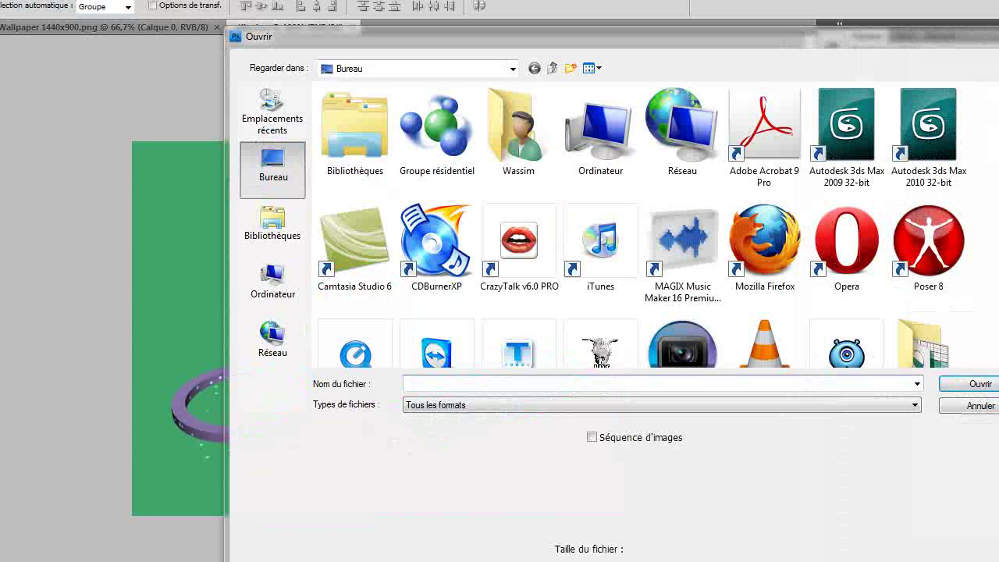
scroll(640, 226, "down", 5)
double_click(383, 314)
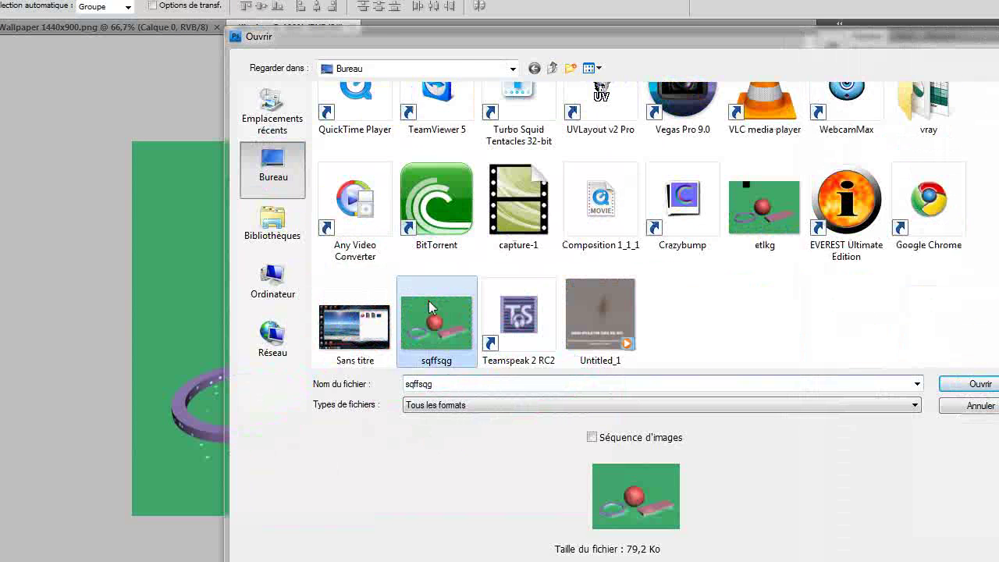
left_click_drag(387, 26, 624, 59)
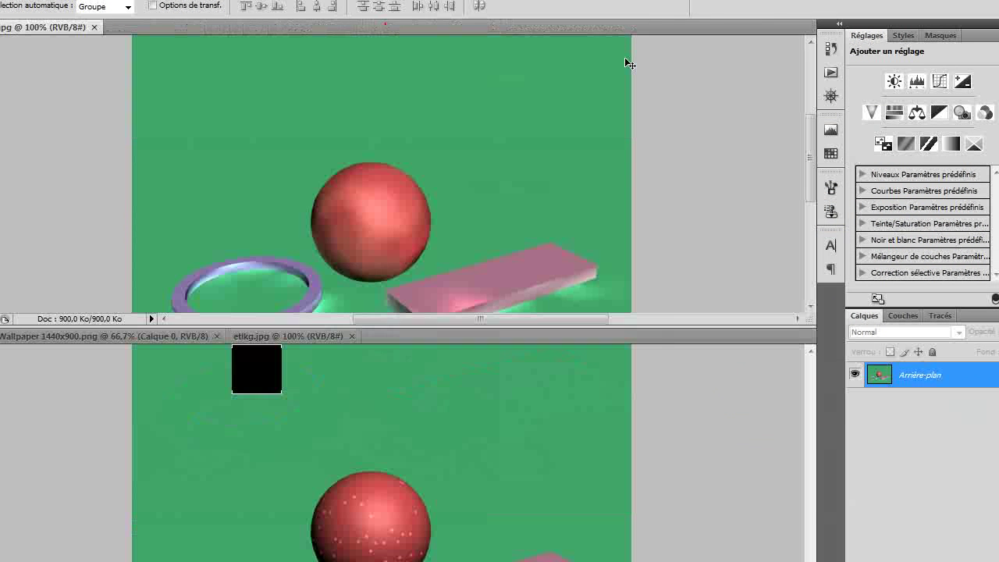
- Copy the sqffsqg.jpg image into etlkg.jpg as a new layer and close the sqffsqg.jpg document
left_click(367, 247)
left_click(476, 229)
left_click_drag(68, 30, 420, 343)
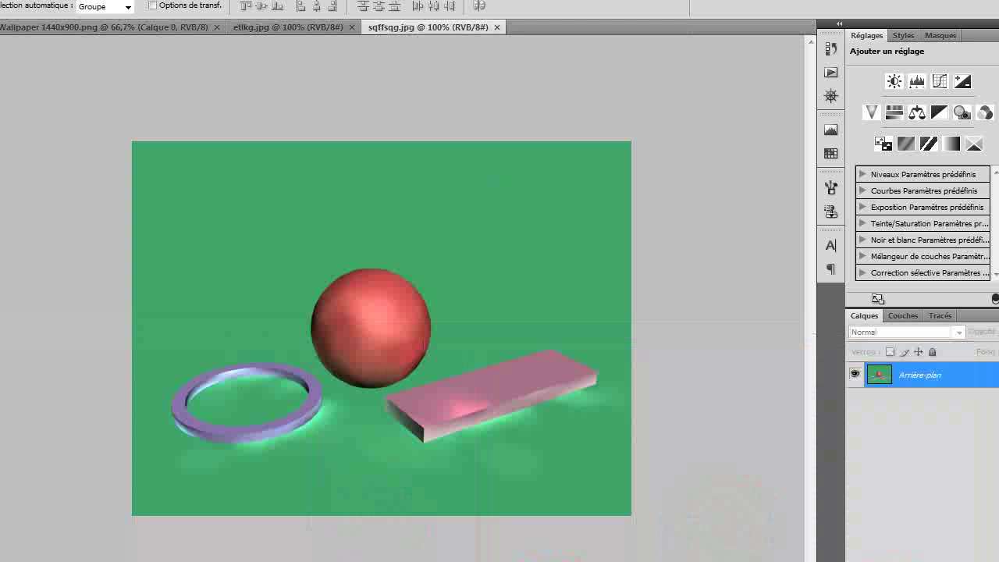
left_click_drag(419, 27, 529, 75)
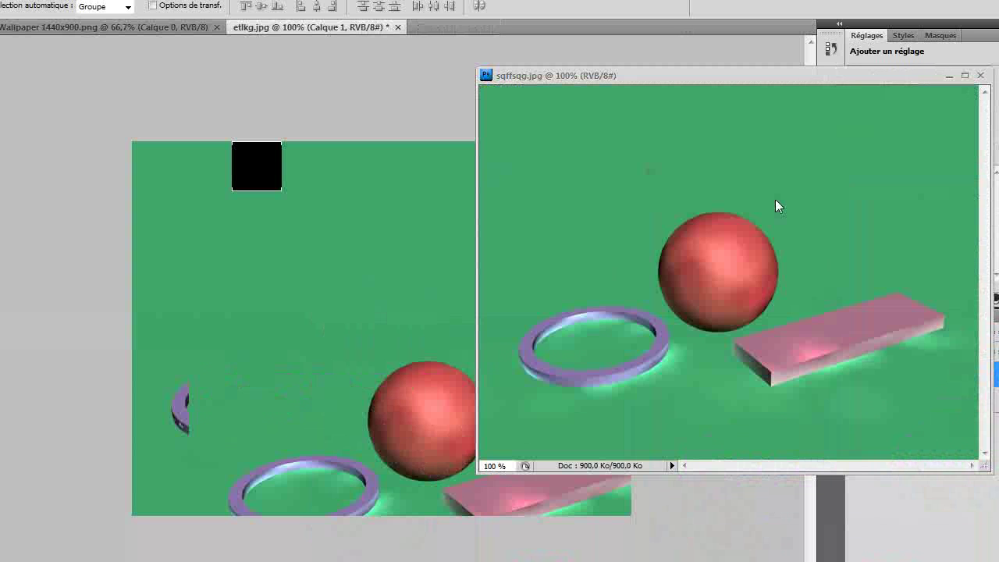
left_click(980, 75)
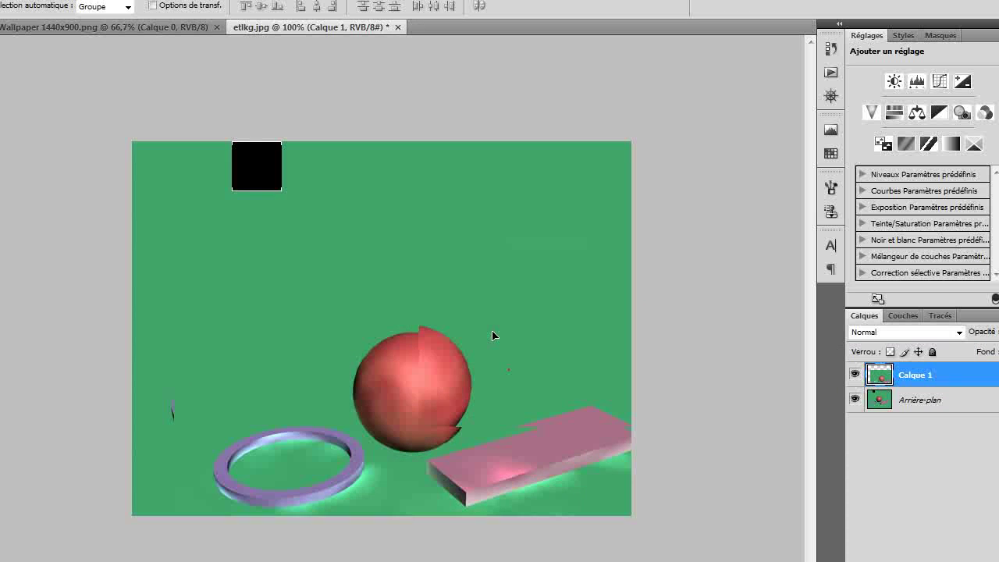
- Align Calque 1 with the background image and set its blend mode to Eclaircir
left_click_drag(493, 336, 457, 281)
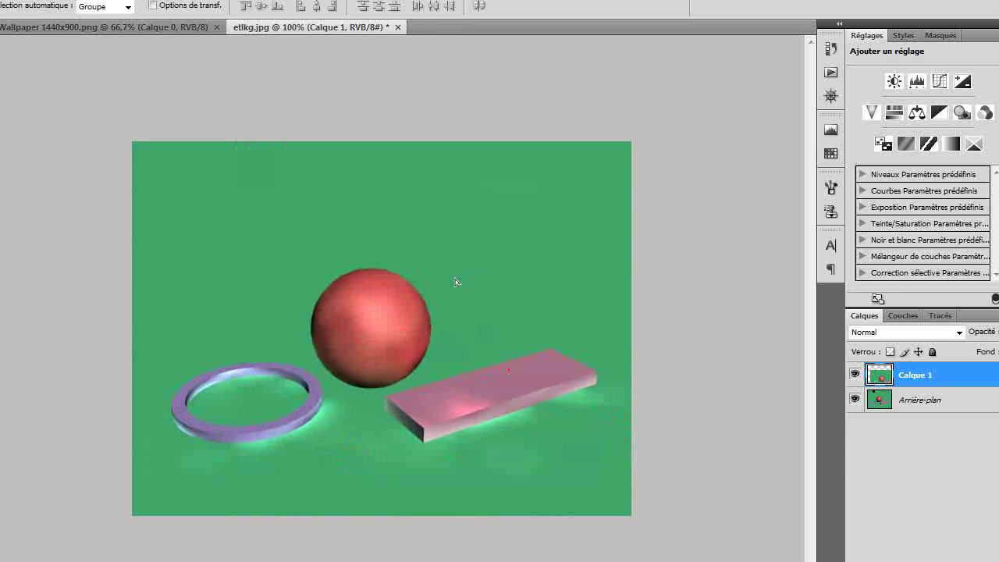
left_click(957, 334)
left_click(902, 81)
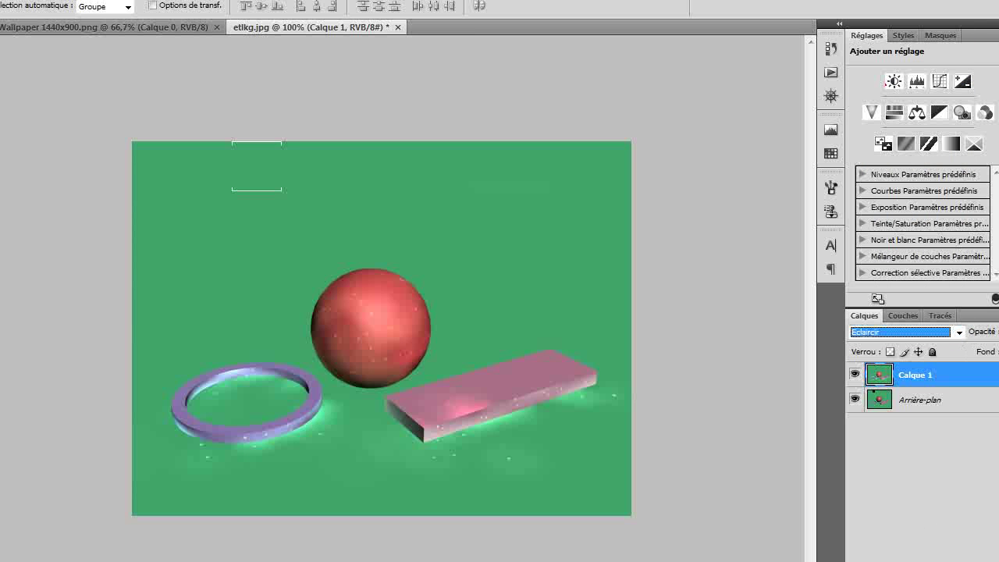
left_click(327, 222)
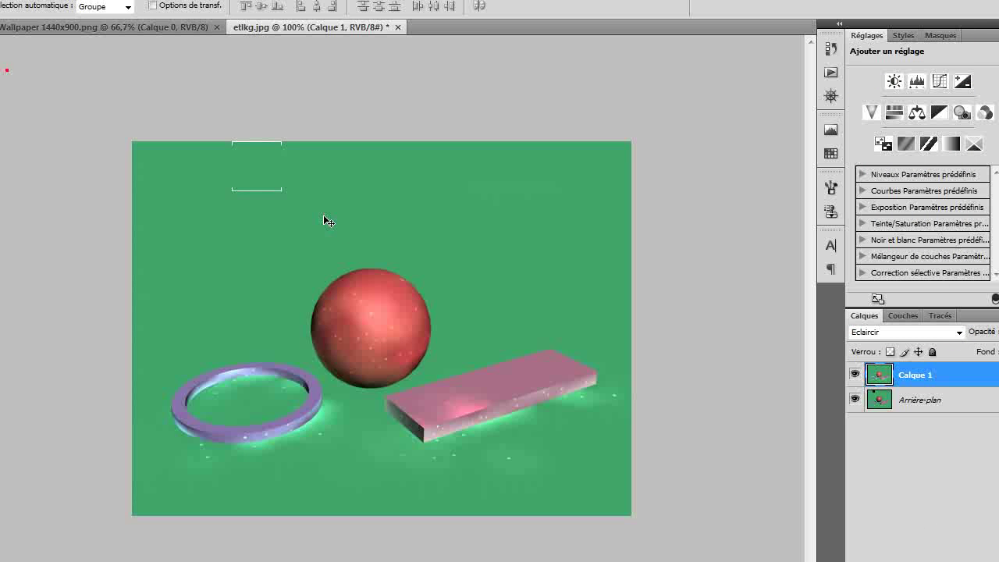
scroll(336, 225, "up", 1, "alt")
scroll(344, 227, "down", 1, "alt")
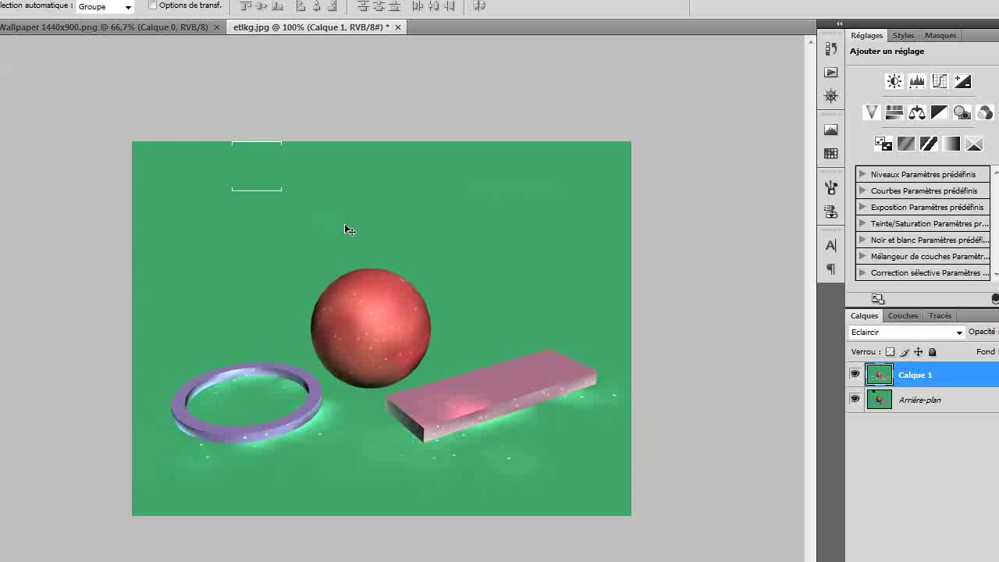
left_click(903, 331)
left_click(898, 84)
left_click(644, 193)
- Examine the sample dots around the ring, sphere and box up close, and close etlkg.jpg
scroll(341, 401, "up", 1, "alt")
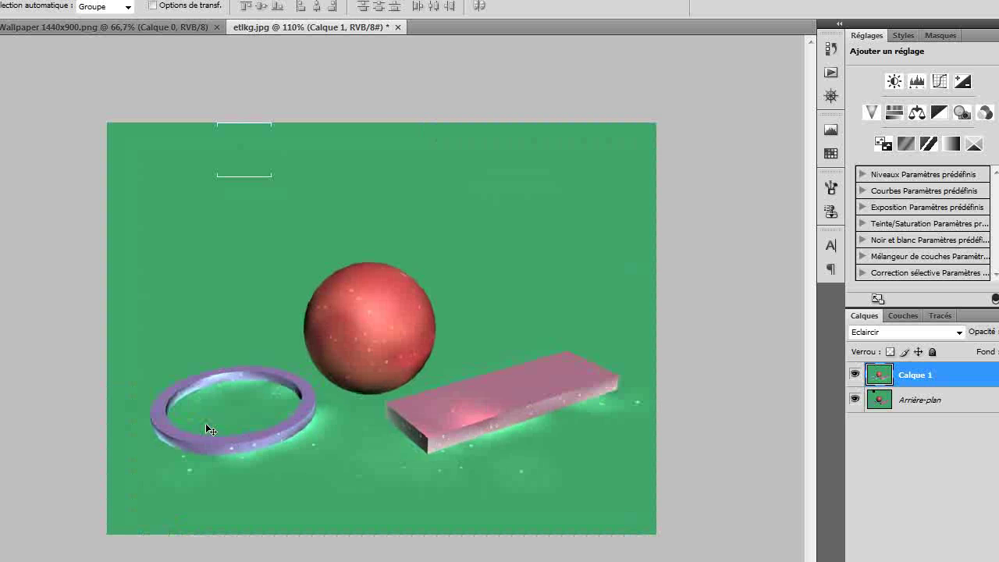
scroll(444, 455, "up", 2, "alt")
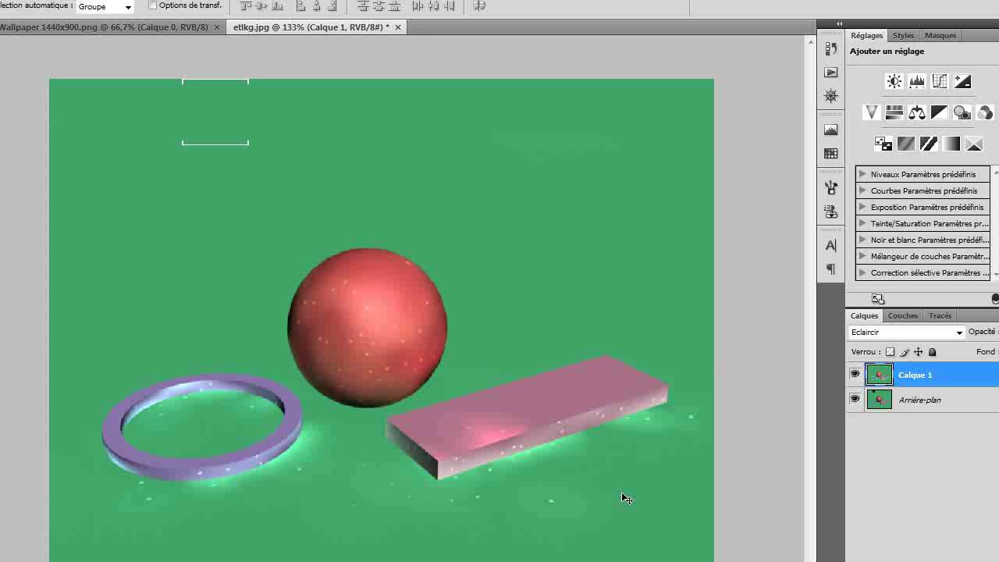
scroll(447, 386, "up", 2, "alt")
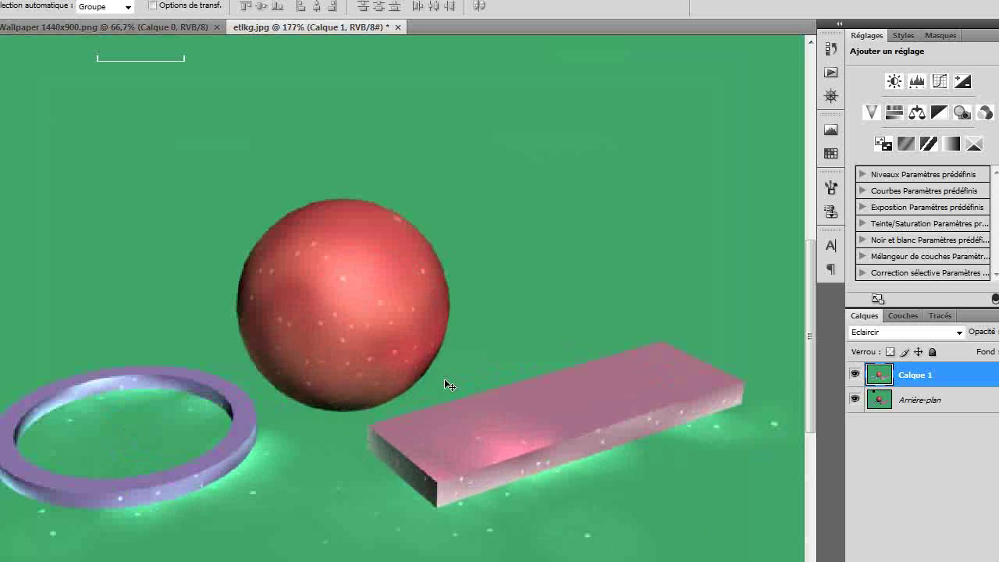
scroll(449, 385, "up", 2, "alt")
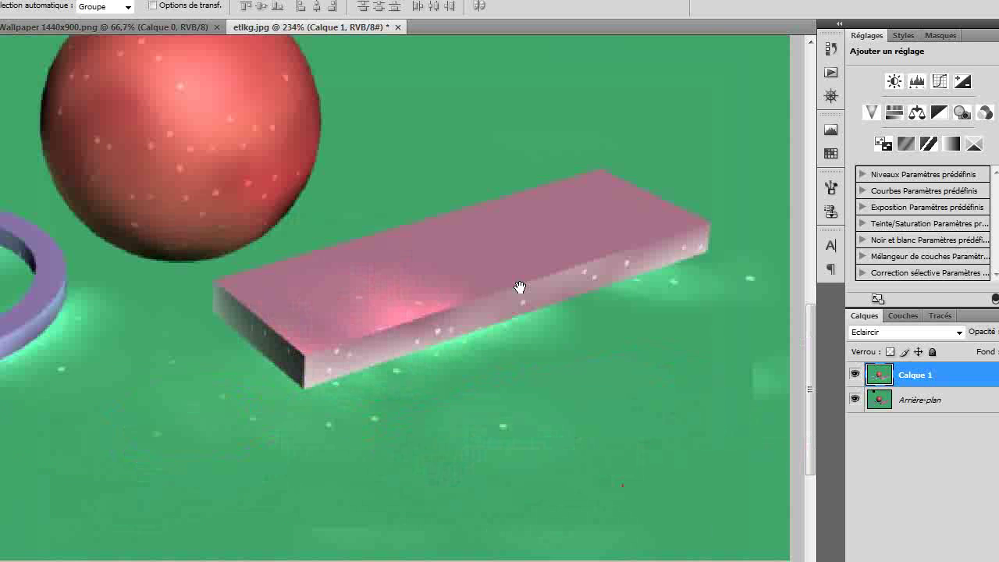
scroll(519, 287, "up", 1, "alt")
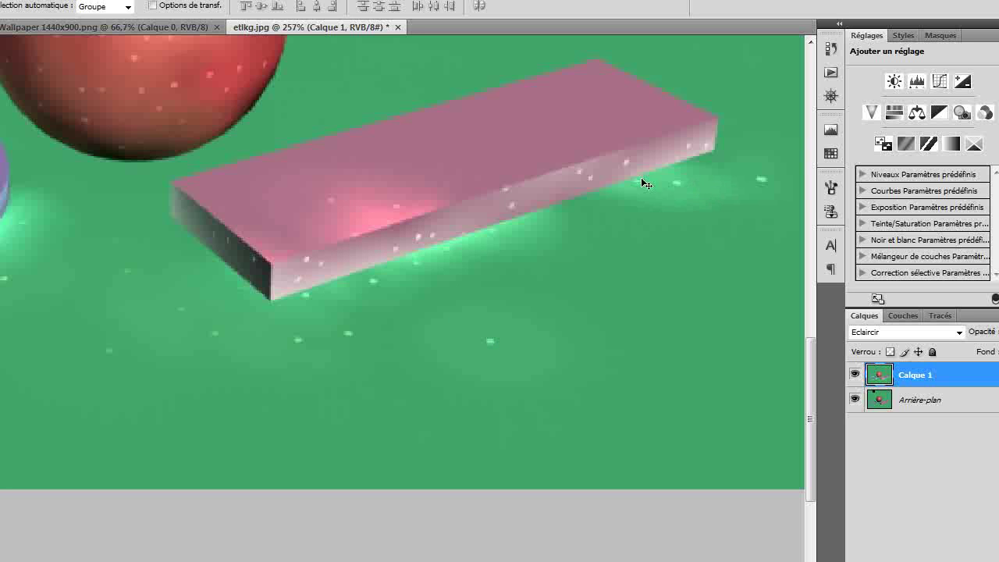
scroll(340, 284, "down", 3, "alt")
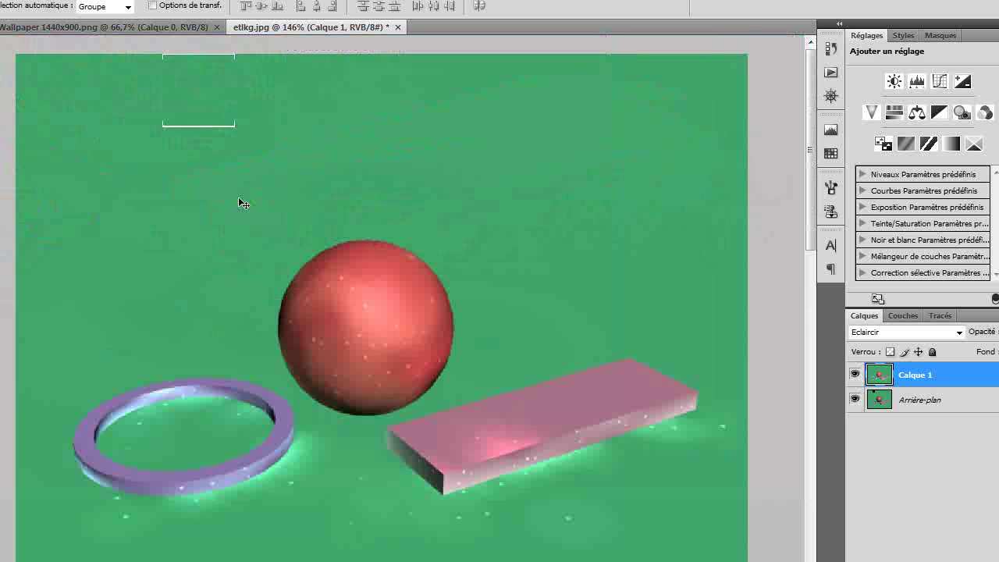
scroll(347, 359, "up", 1, "alt")
scroll(344, 356, "down", 1, "alt")
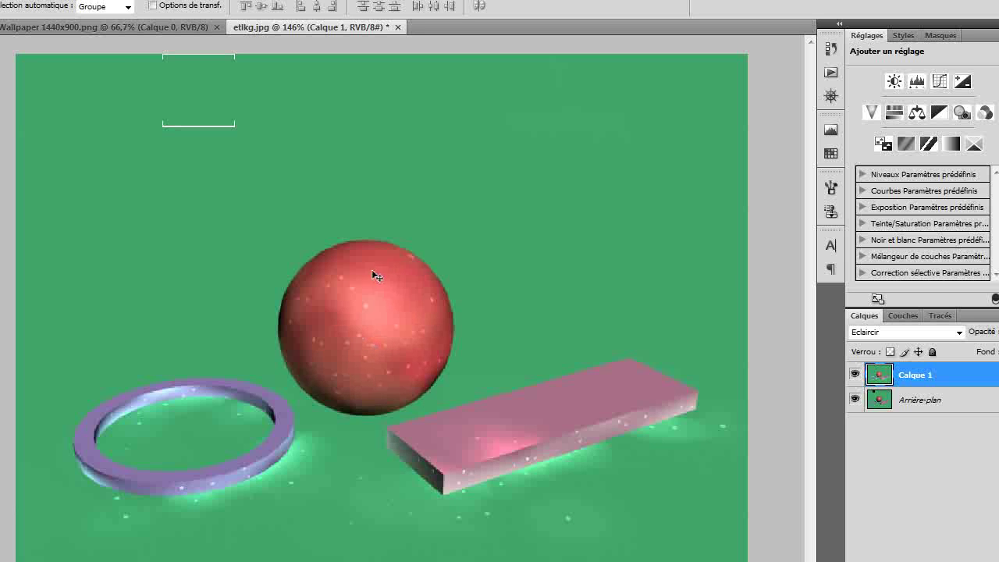
left_click(397, 28)
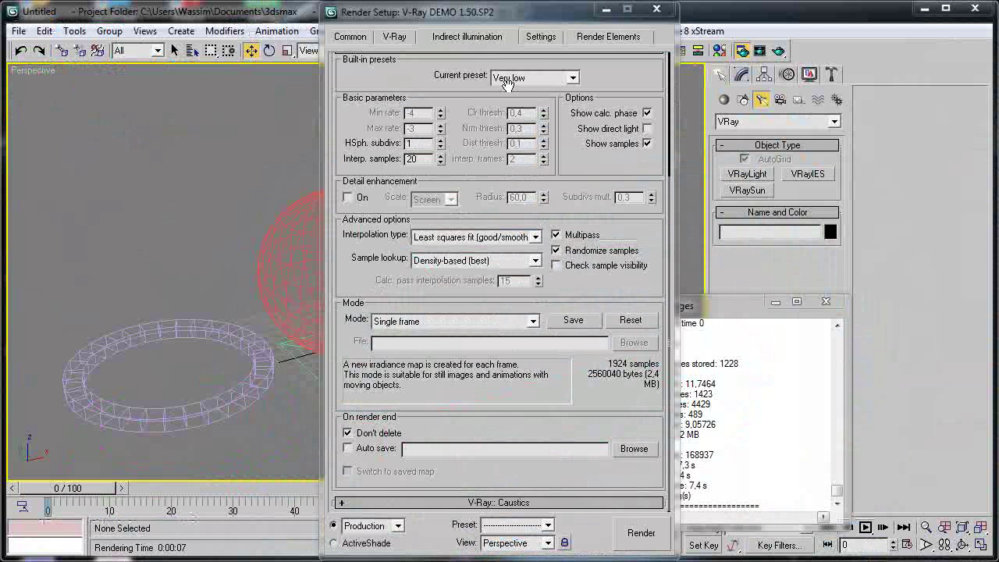
- In 3ds Max, set the irradiance map's HSph. subdivs to 80 and render the Perspective view
double_click(430, 143)
type("30")
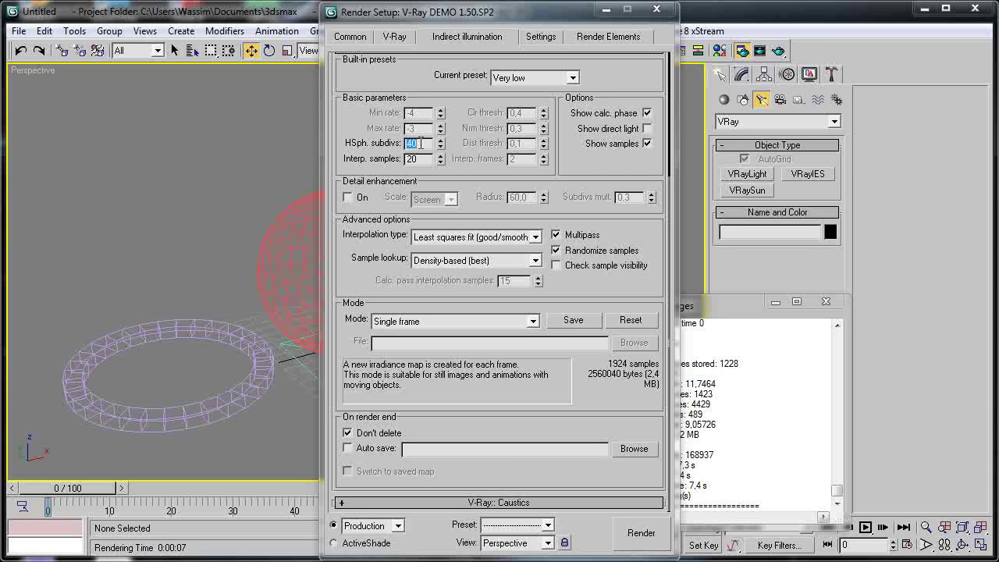
type("80")
key("Return")
left_click(639, 534)
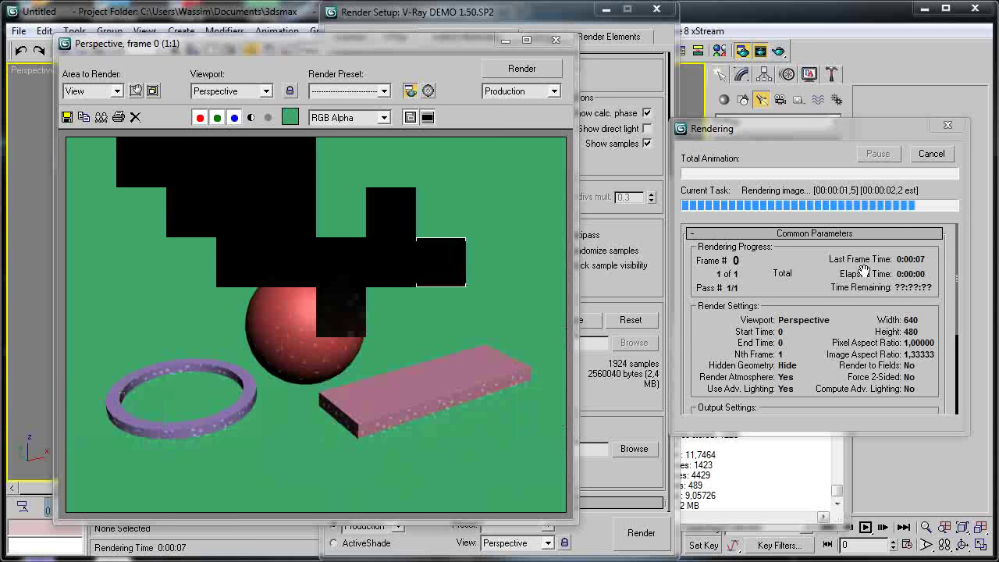
- Turn off the display of samples for the irradiance map and render the Perspective view again
left_click(647, 143)
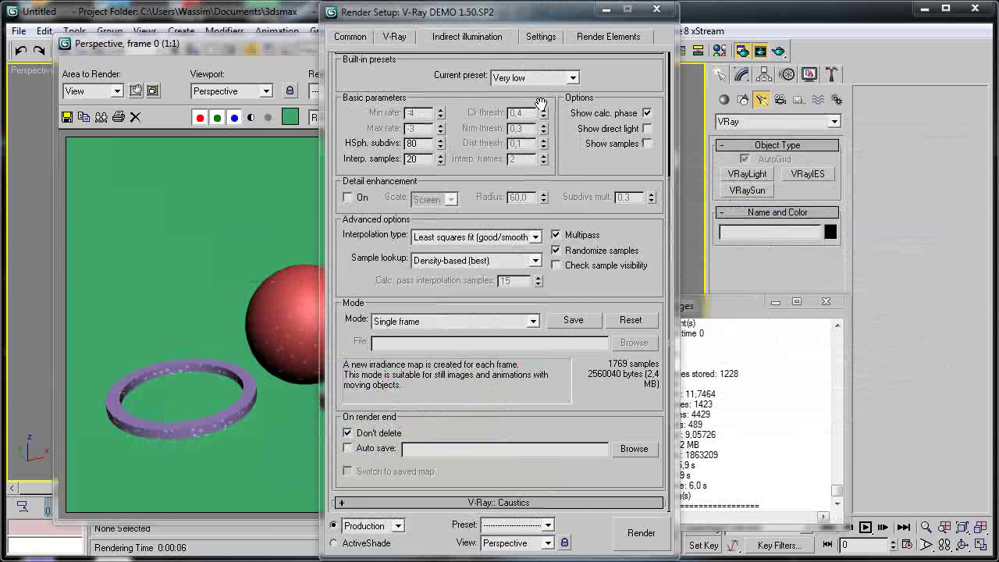
left_click(297, 44)
left_click(519, 69)
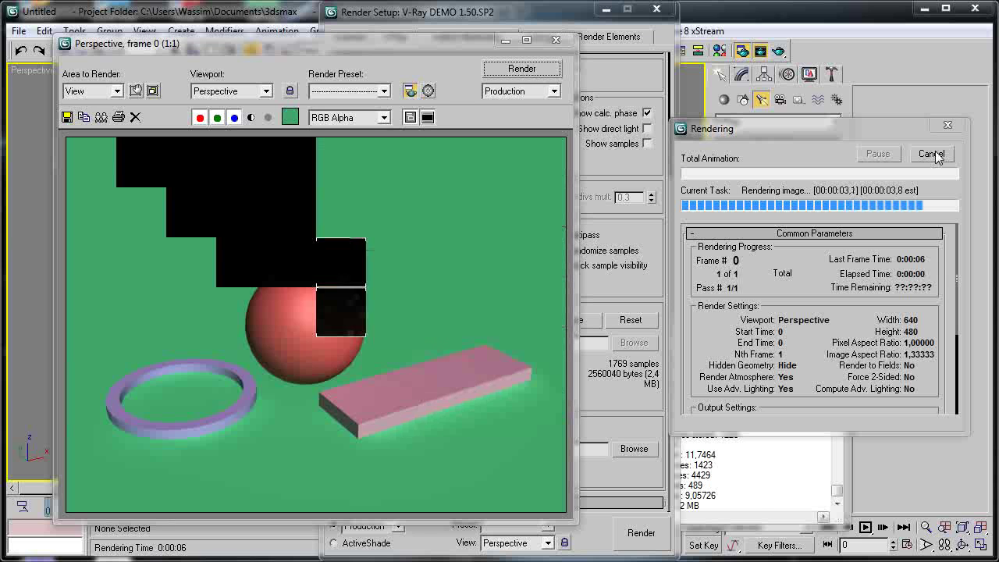
- Review the irradiance map's basic parameters, and close Render Setup and the V-Ray messages window
left_click(595, 81)
left_click_drag(596, 80, 587, 170)
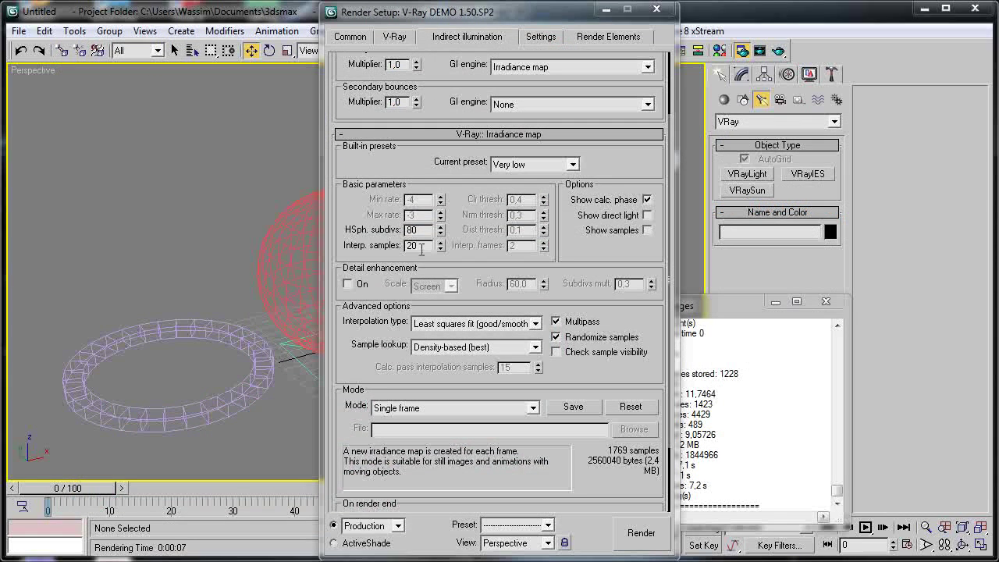
scroll(422, 226, "down", 1)
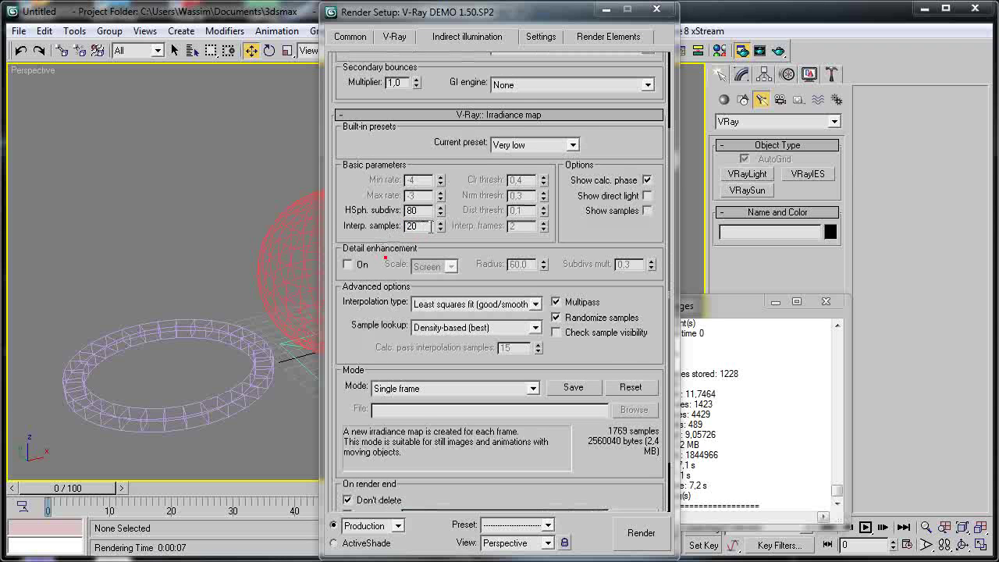
left_click(656, 9)
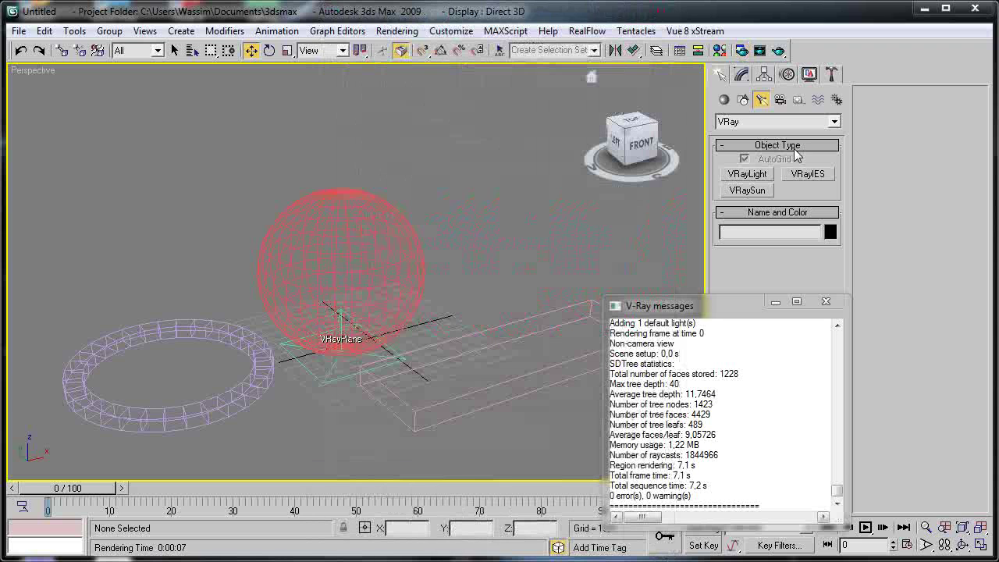
left_click(825, 301)
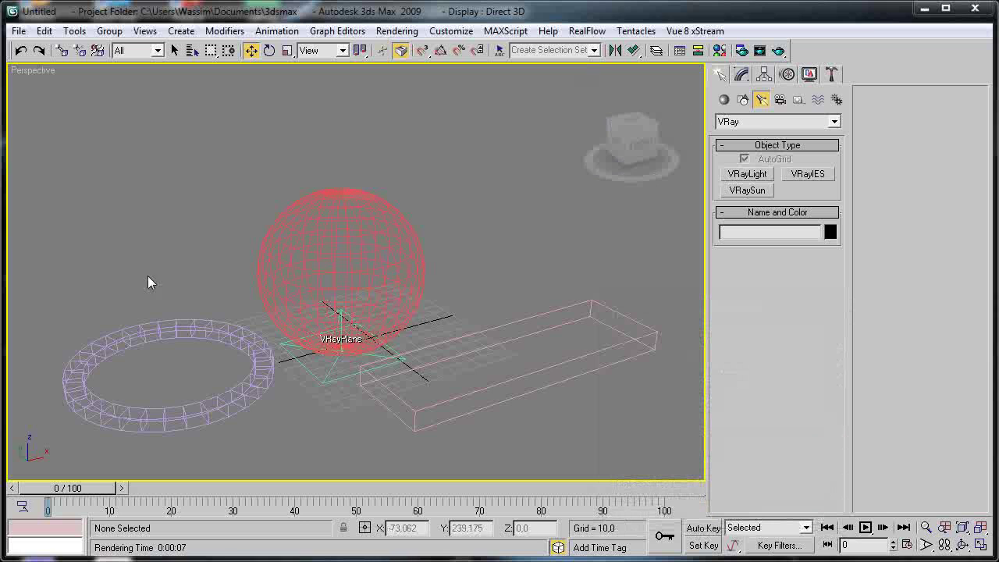
- Open the Sans titres image from the vray folder, examine its hemisphere sampling cells, and minimize the folder window
left_click(180, 534)
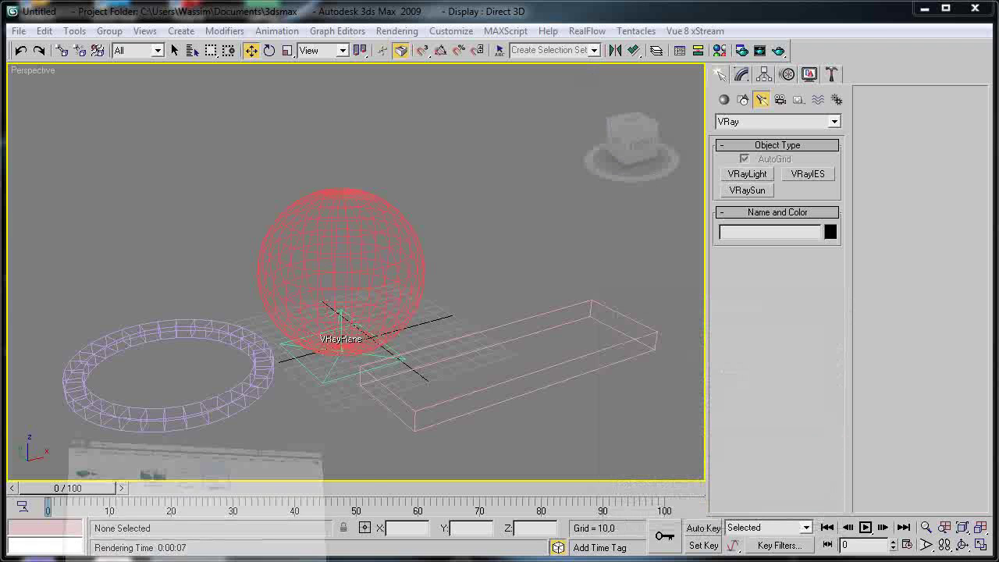
double_click(446, 152)
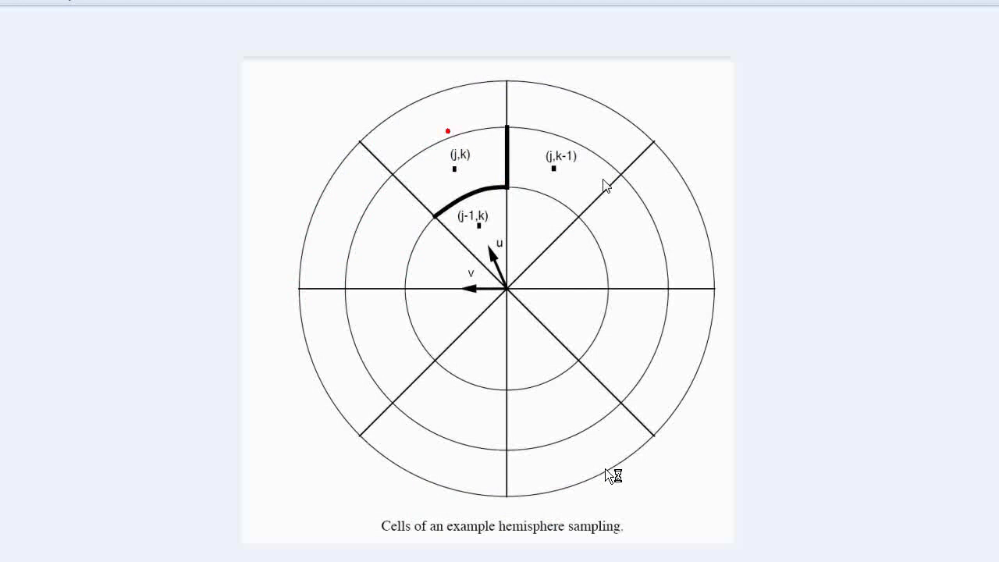
scroll(424, 204, "up", 1)
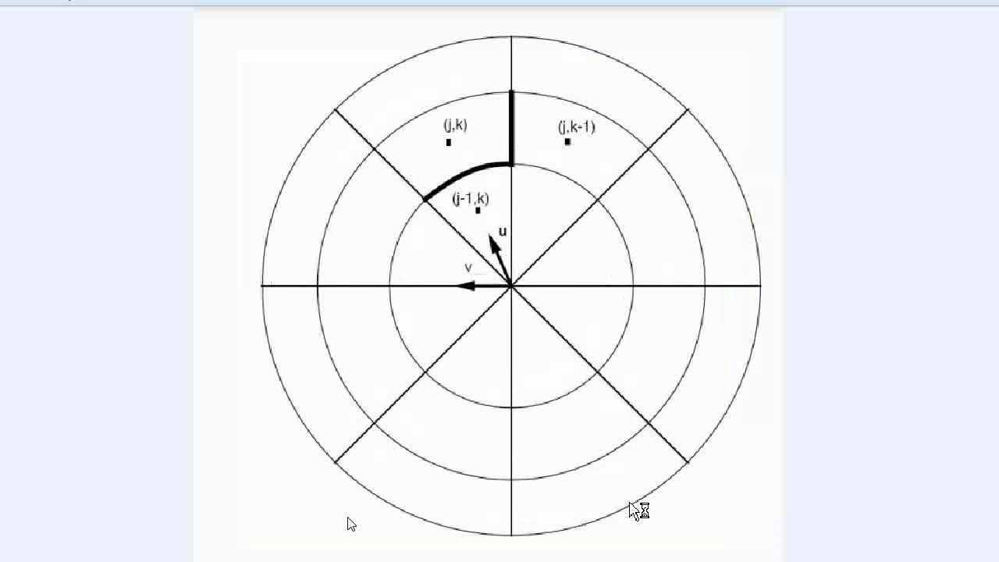
scroll(495, 517, "down", 1)
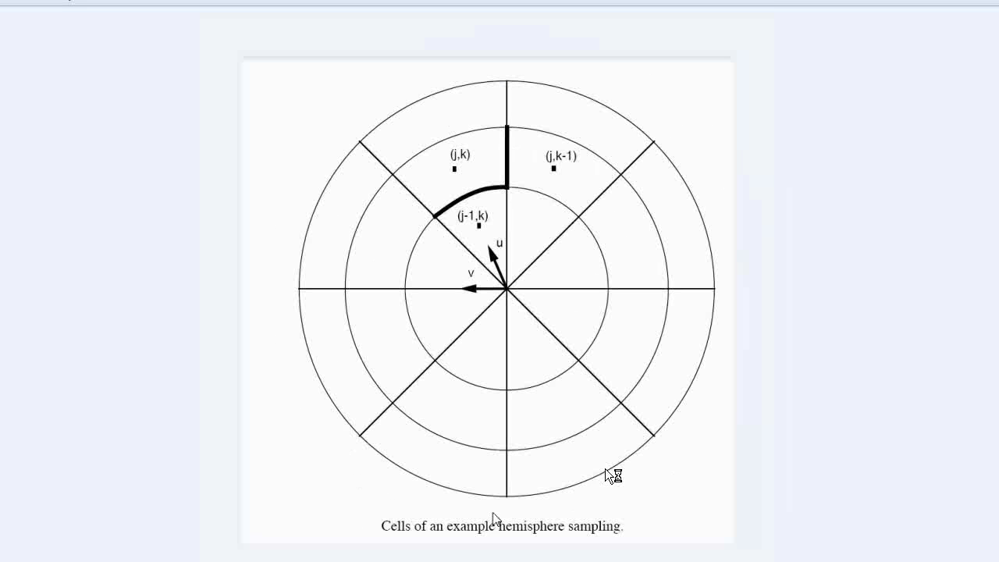
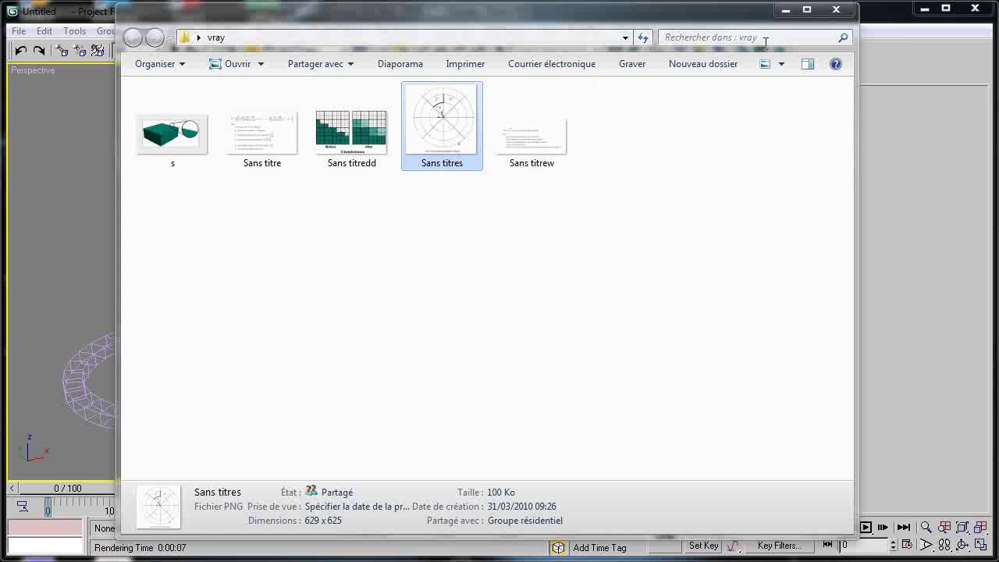
left_click(786, 9)
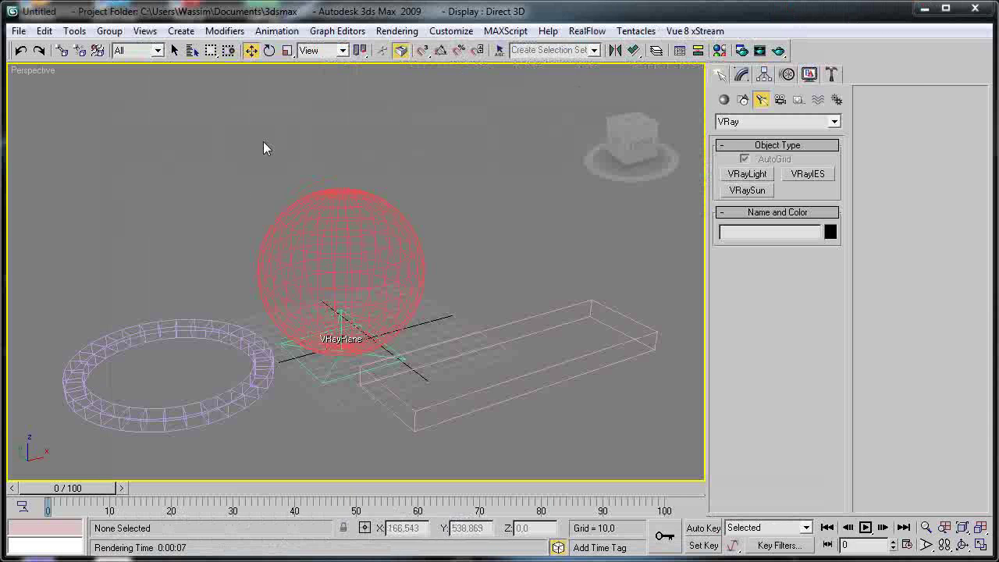
- Draw a circle with a radius of about 102 behind the ring and reduce its interpolation steps to 0
left_click(742, 99)
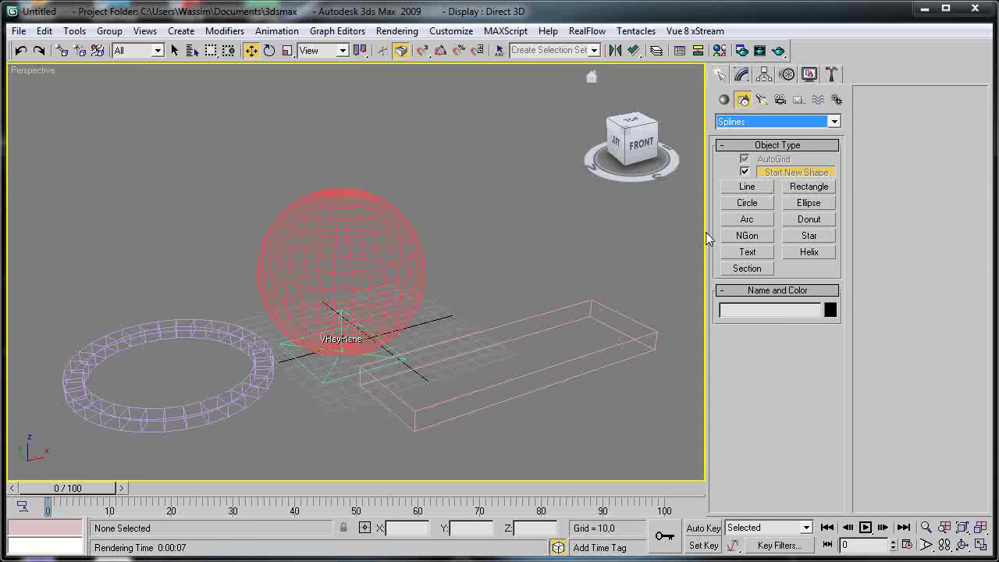
left_click(733, 206)
left_click_drag(115, 228, 203, 266)
left_click(742, 73)
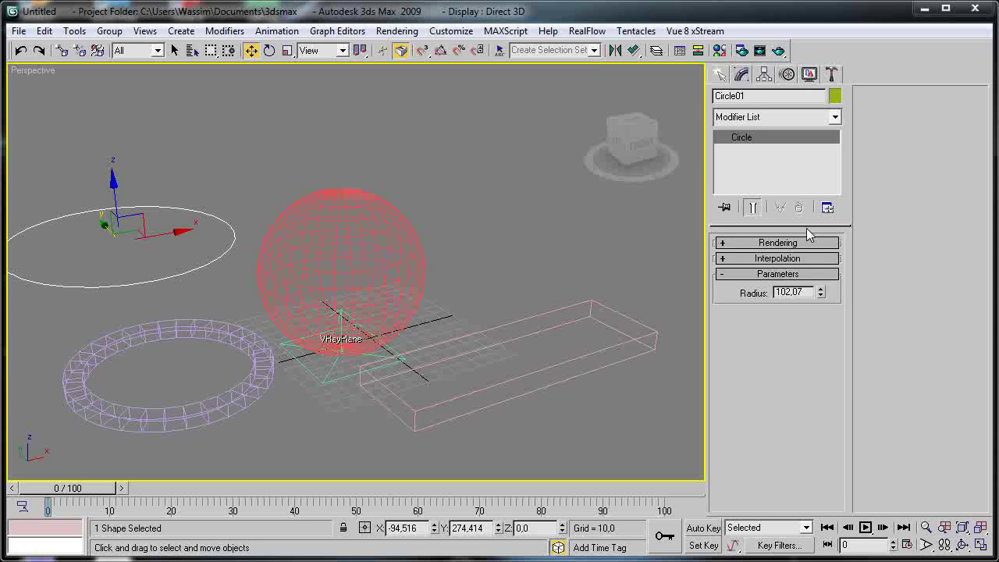
left_click(796, 260)
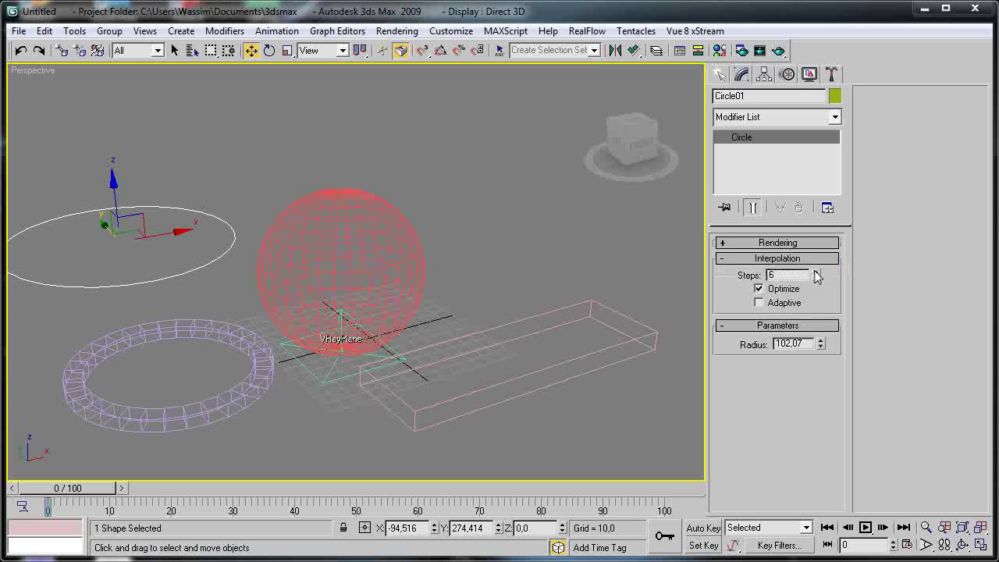
left_click_drag(815, 273, 804, 361)
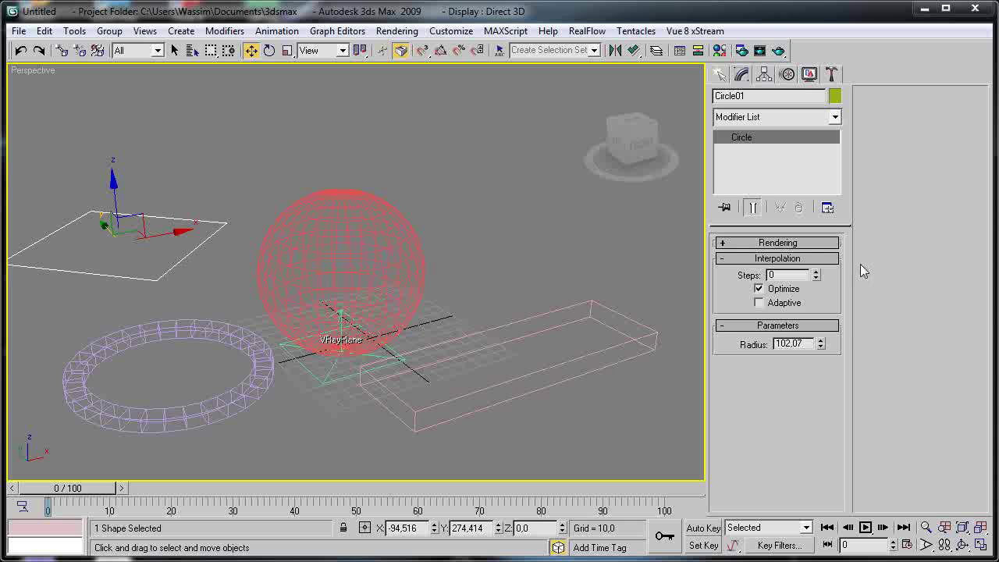
- Raise the circle's interpolation steps to 11 and delete the circle
left_click(814, 272)
left_click(815, 272)
left_click(814, 272)
left_click(815, 271)
left_click(814, 271)
left_click(814, 272)
left_click(814, 271)
left_click(815, 272)
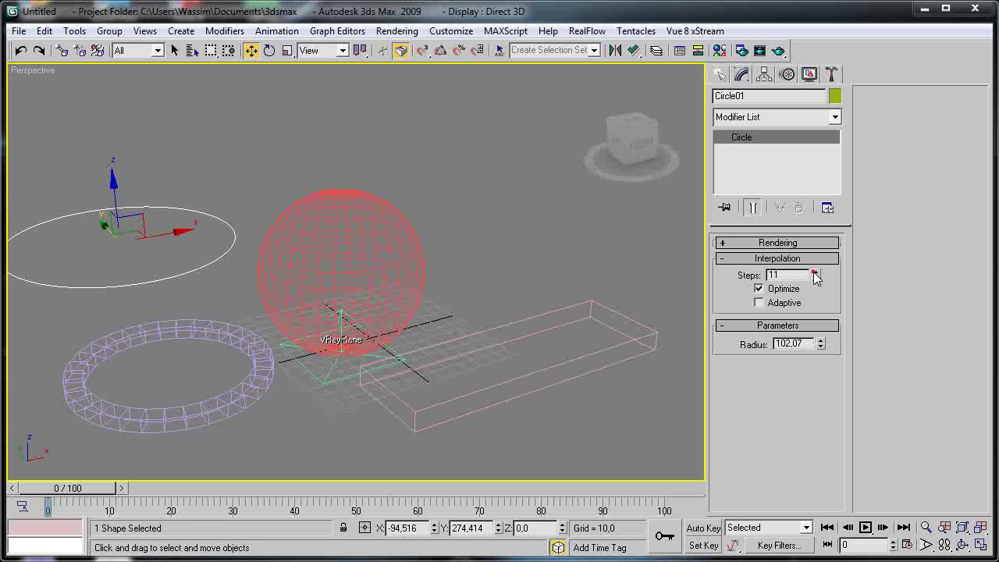
key("Delete")
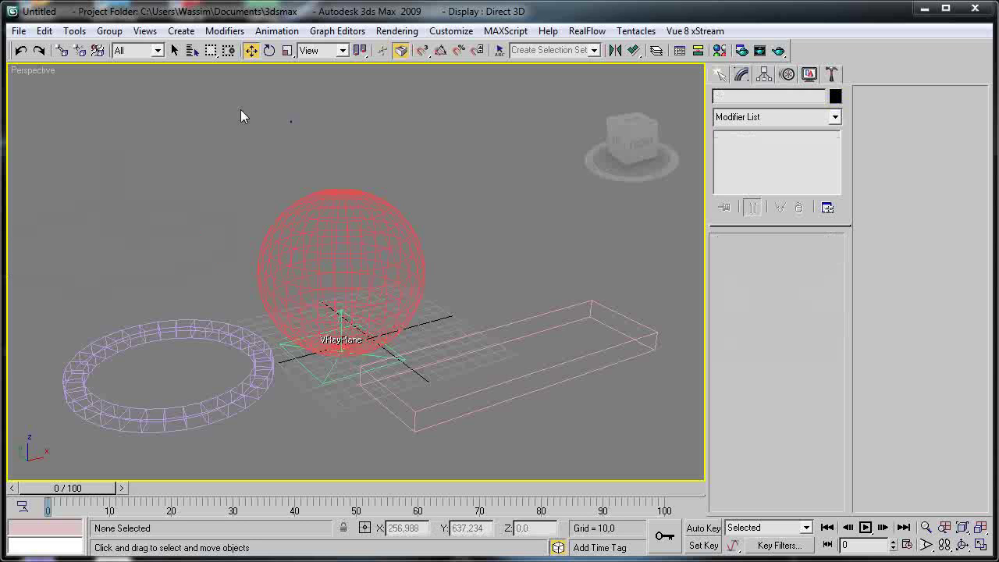
- Open Render Setup, set the secondary bounces GI engine to Light cache, collapse the irradiance map settings and expand the light cache settings
key("F10")
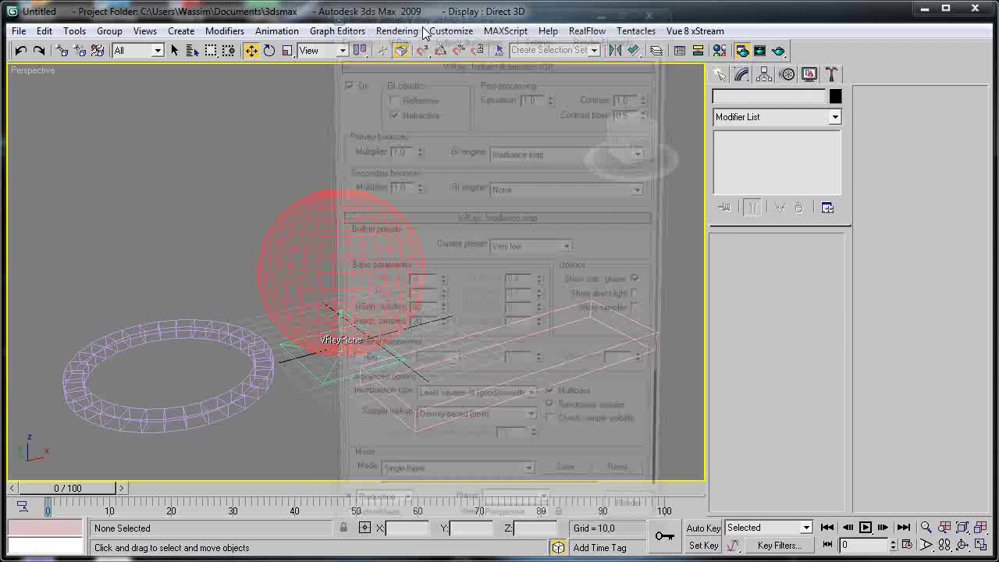
scroll(446, 193, "down", 2)
left_click(570, 116)
left_click(515, 160)
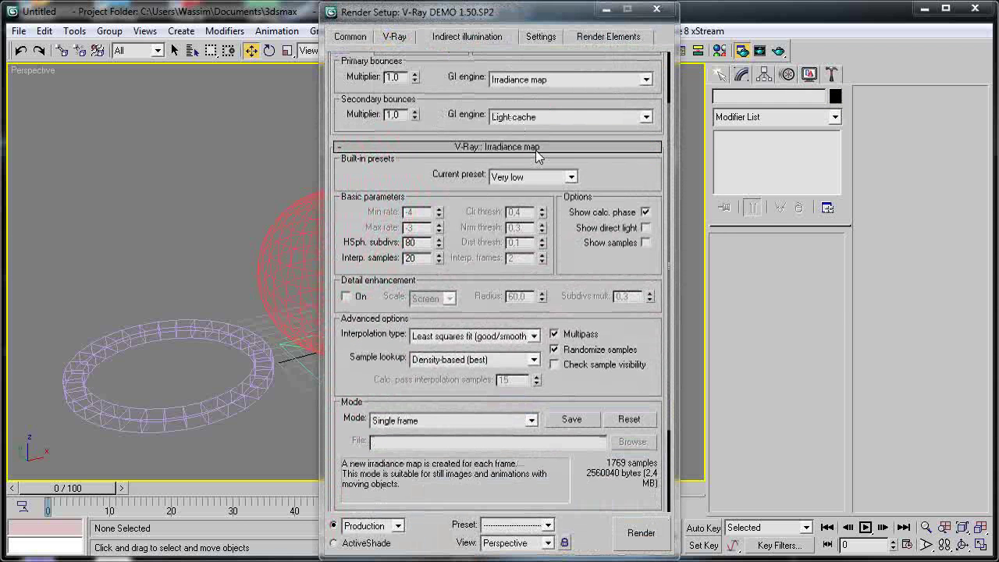
left_click(567, 155)
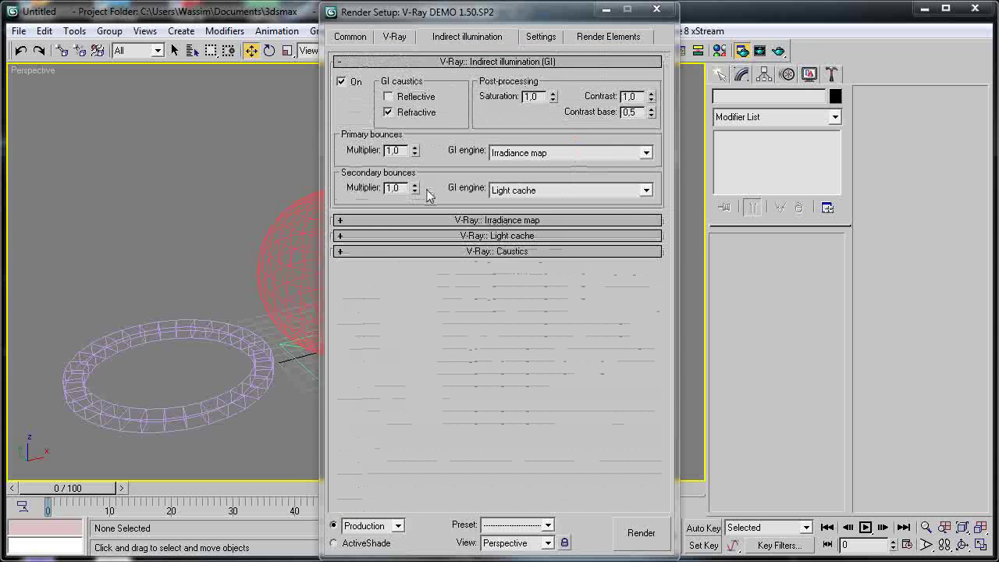
left_click(497, 236)
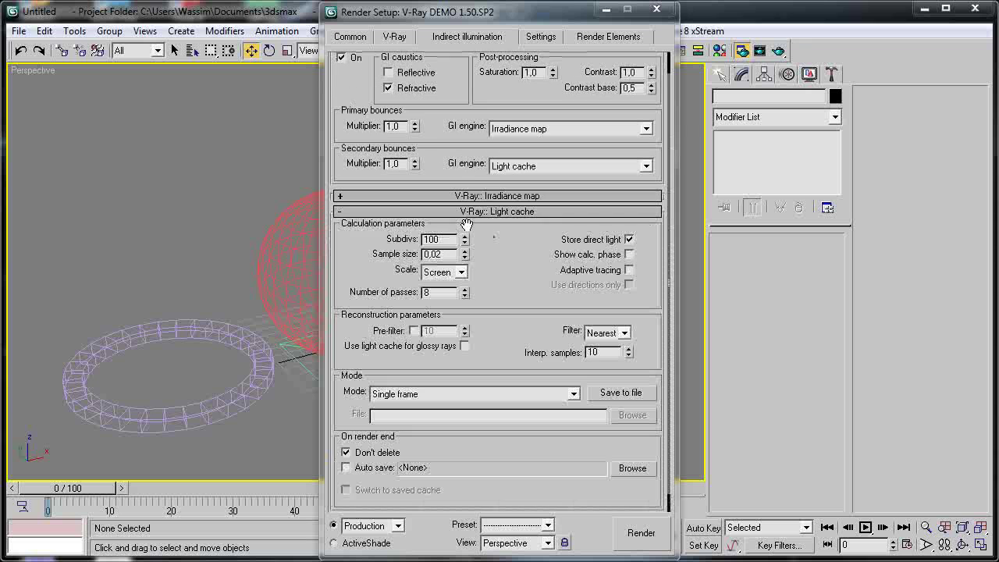
scroll(500, 241, "down", 1)
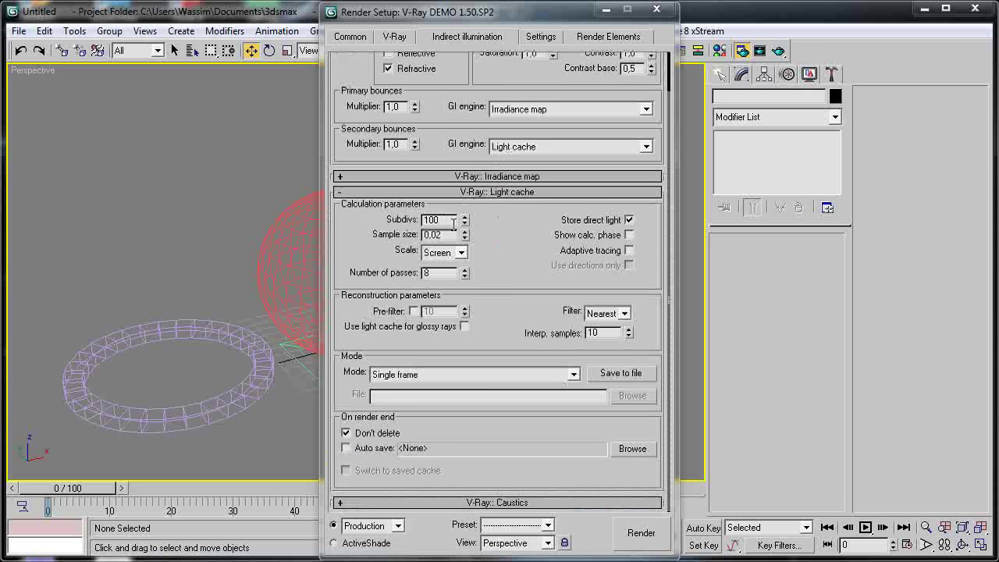
- Set the primary bounces GI engine to Light cache, render the perspective view and close the rendered frame
double_click(449, 220)
scroll(509, 218, "up", 1)
left_click(535, 131)
left_click(537, 166)
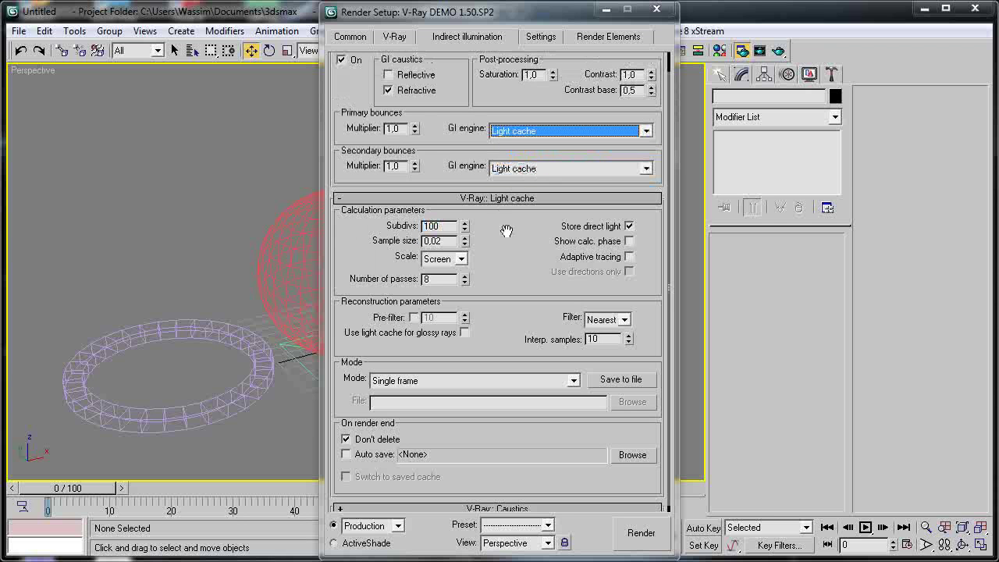
left_click(778, 52)
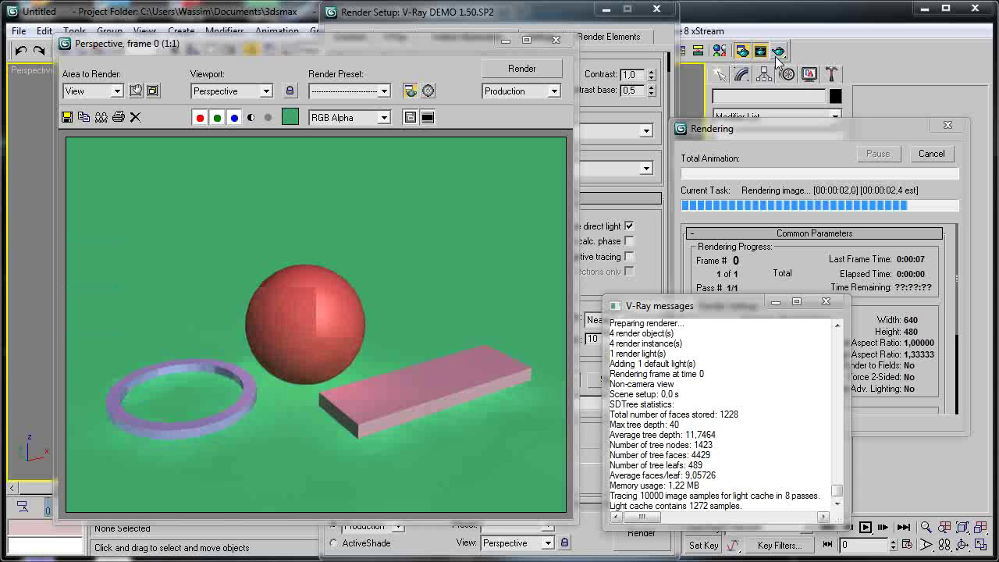
left_click(555, 39)
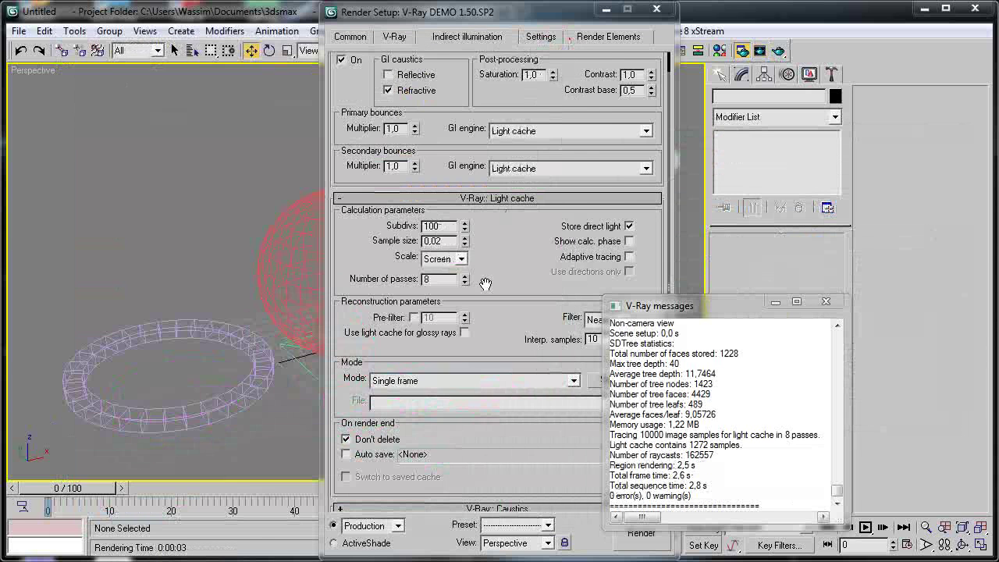
- Set the light cache Subdivs to 10, render the view and examine the sphere's shading up close
double_click(453, 225)
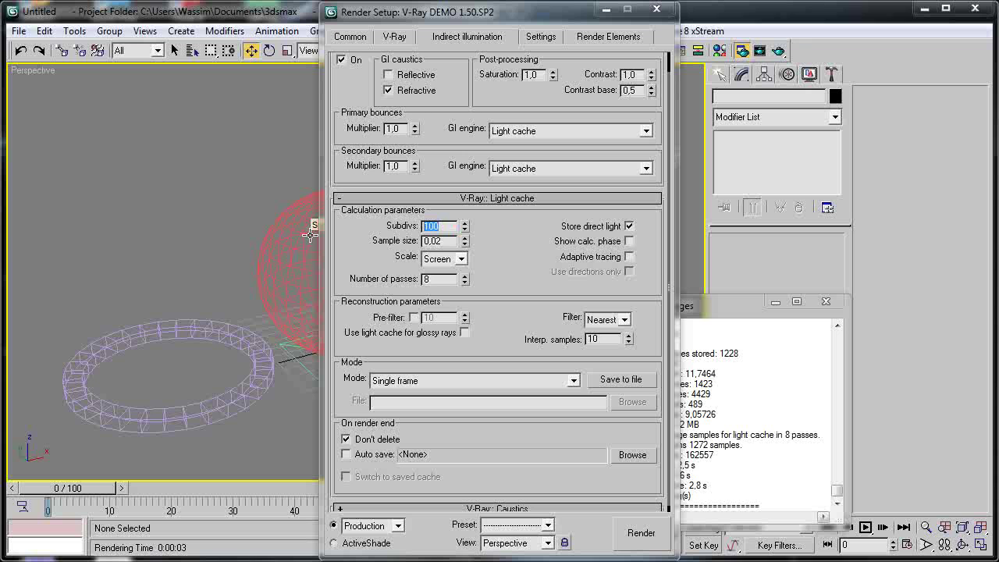
type("10")
left_click(653, 539)
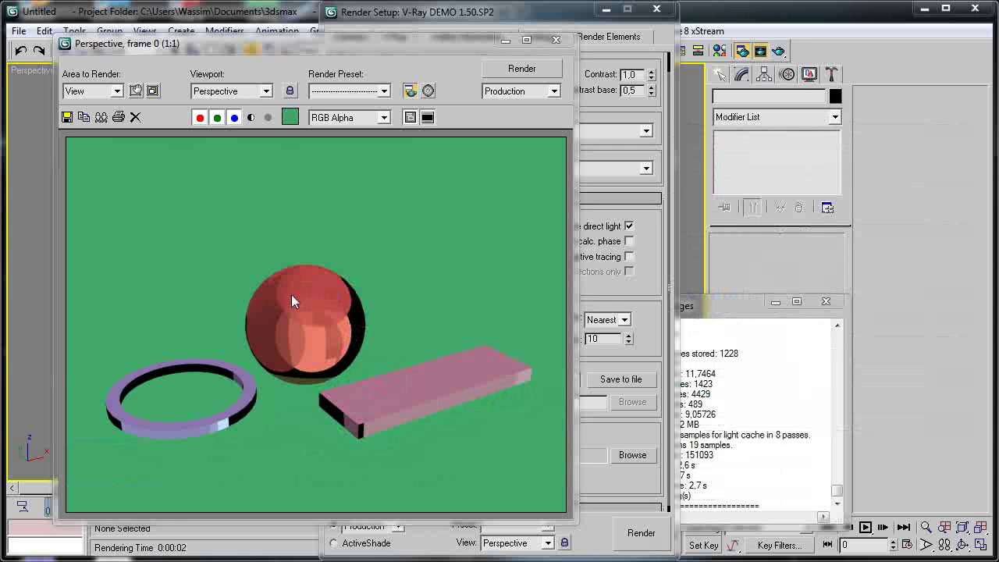
scroll(318, 334, "up", 2)
scroll(270, 323, "down", 2)
scroll(306, 326, "up", 1)
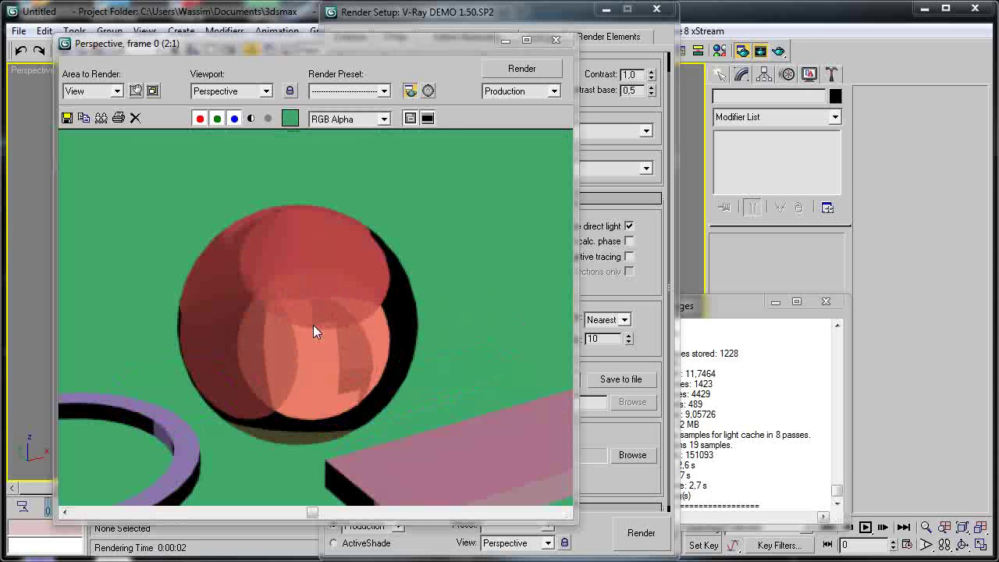
scroll(387, 333, "down", 1)
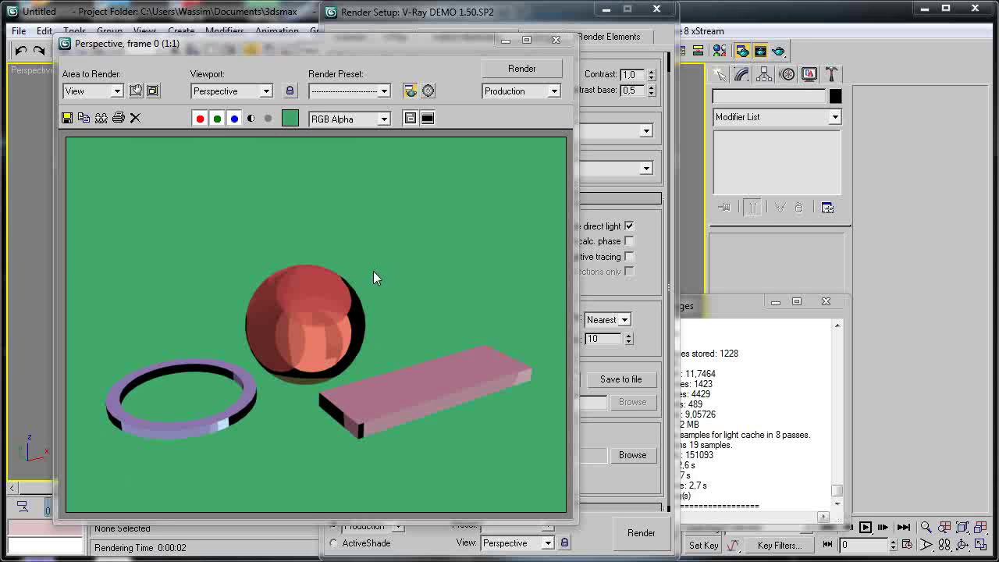
- Arrange the rendered frame and Render Setup side by side and compare the Subdivs setting with the sphere's shading
left_click_drag(398, 45, 854, 38)
left_click_drag(469, 18, 293, 19)
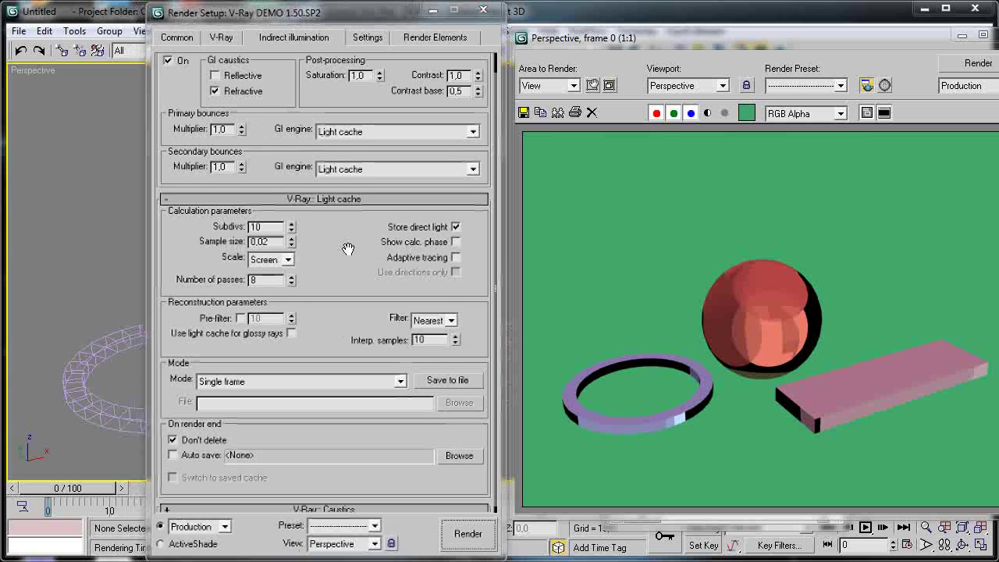
scroll(312, 245, "down", 1)
left_click_drag(270, 223, 189, 235)
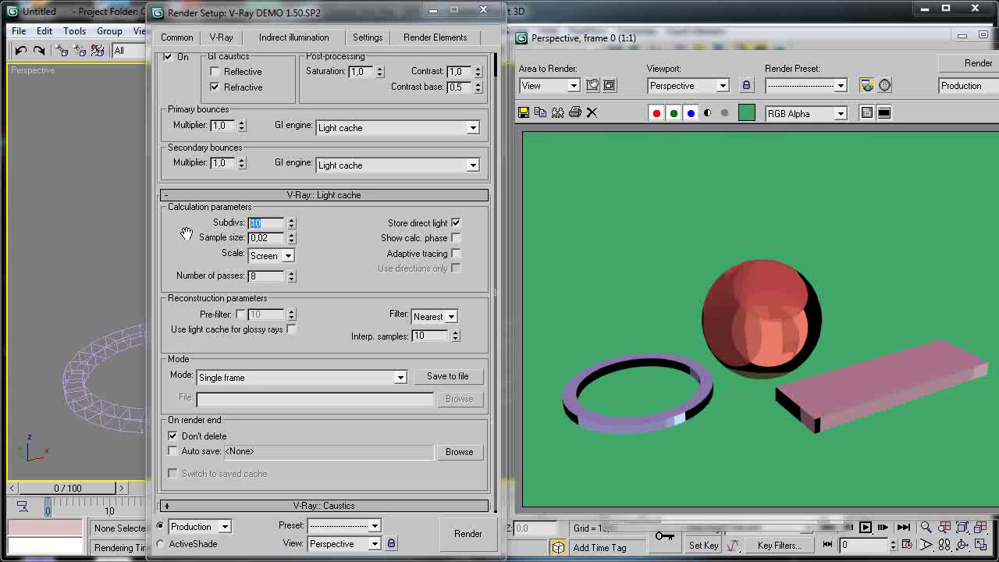
left_click(781, 343)
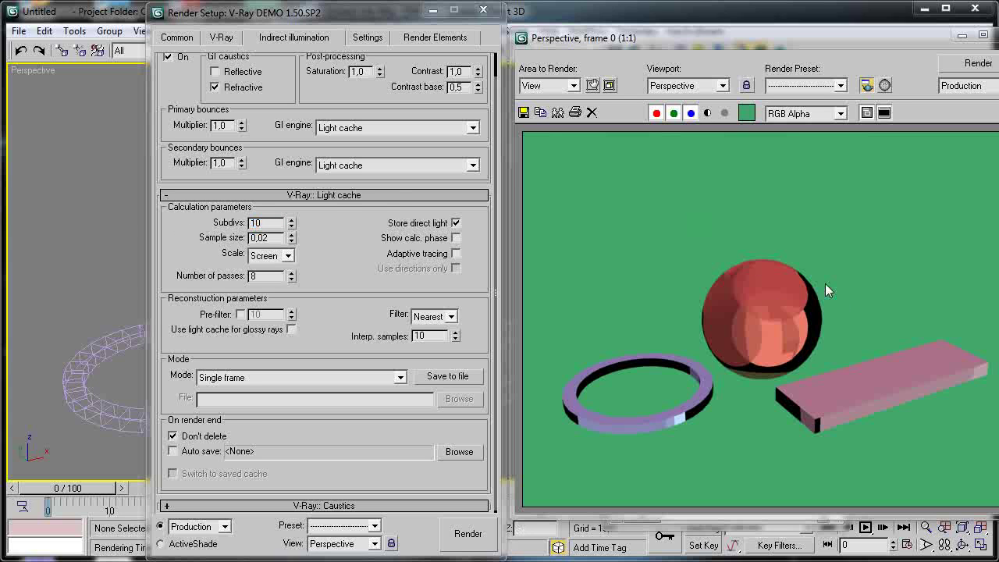
left_click_drag(264, 222, 200, 229)
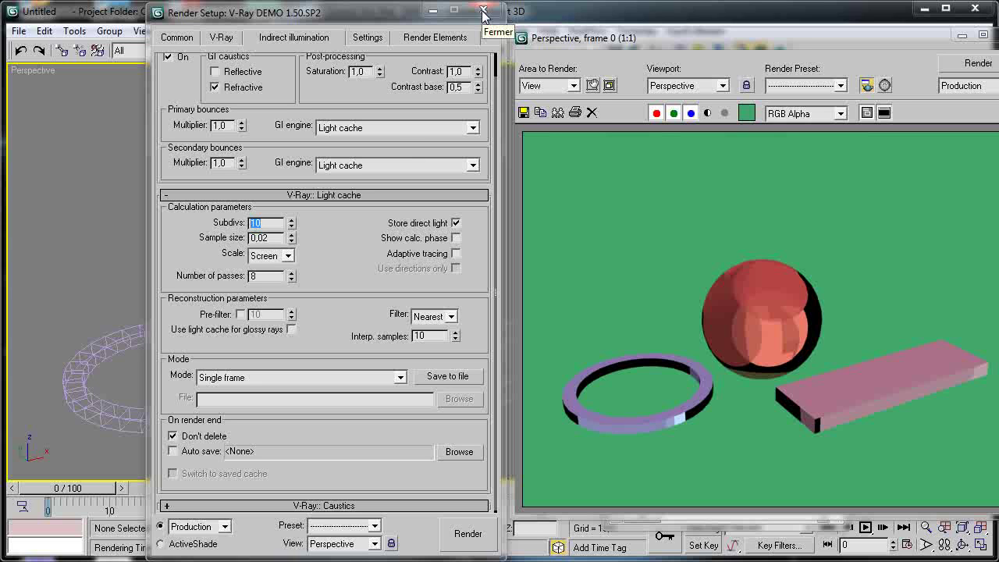
left_click(705, 220)
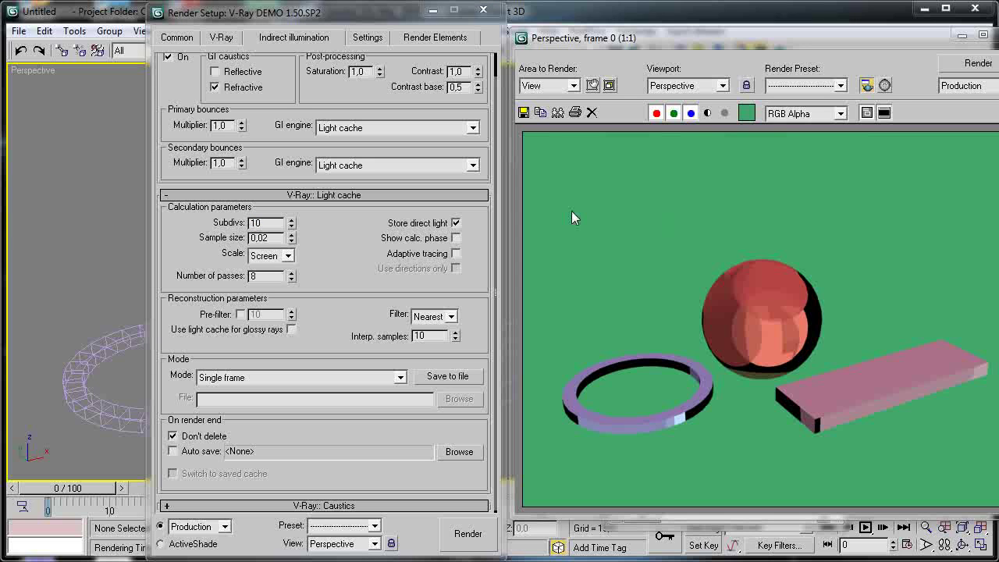
- Set the light cache Subdivs to 100, render again and move the rendered frame clear of the calculation parameters
left_click(268, 223)
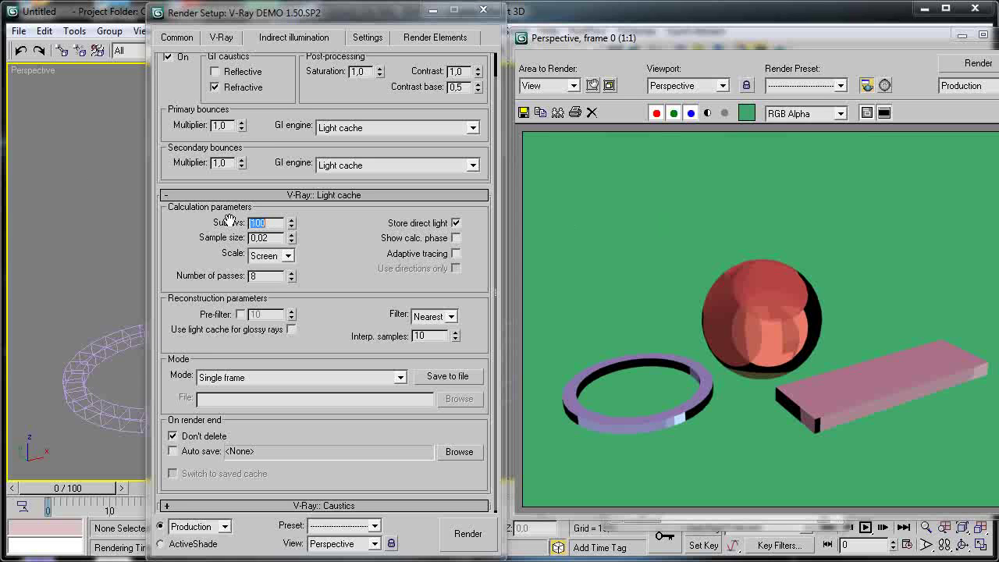
left_click(977, 62)
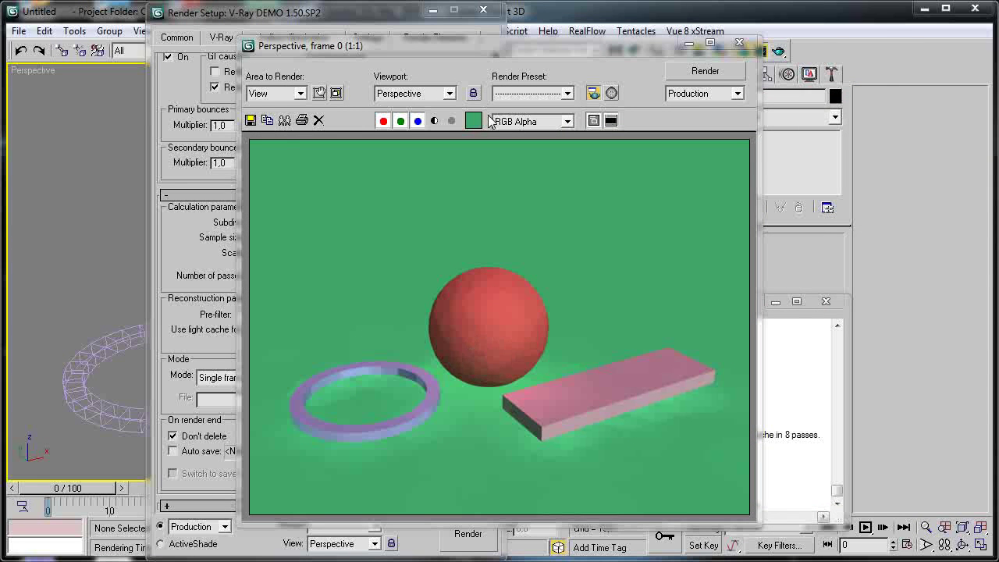
left_click_drag(512, 49, 632, 45)
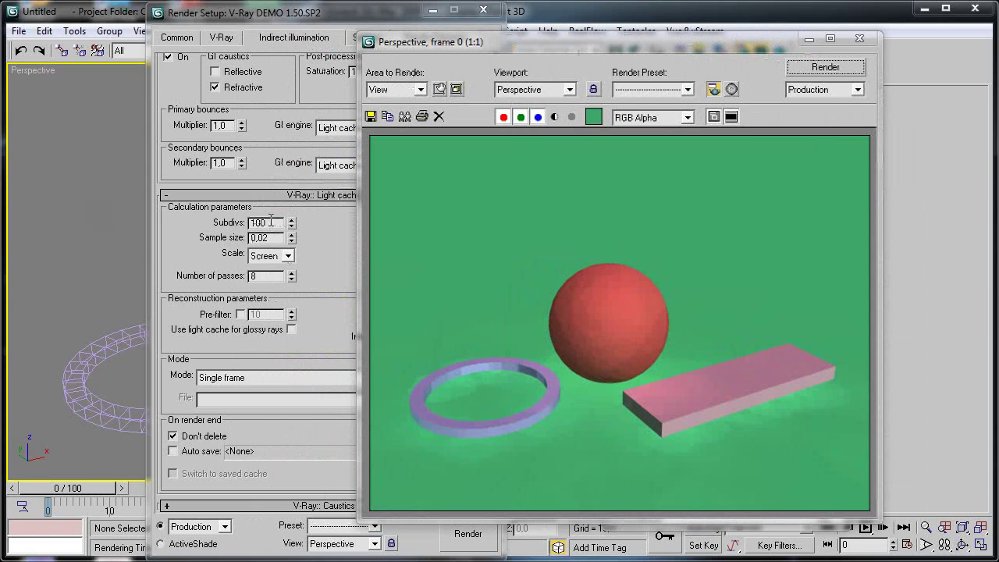
- Set the light cache Subdivs to 300, render the view and inspect the result up close
left_click(265, 222)
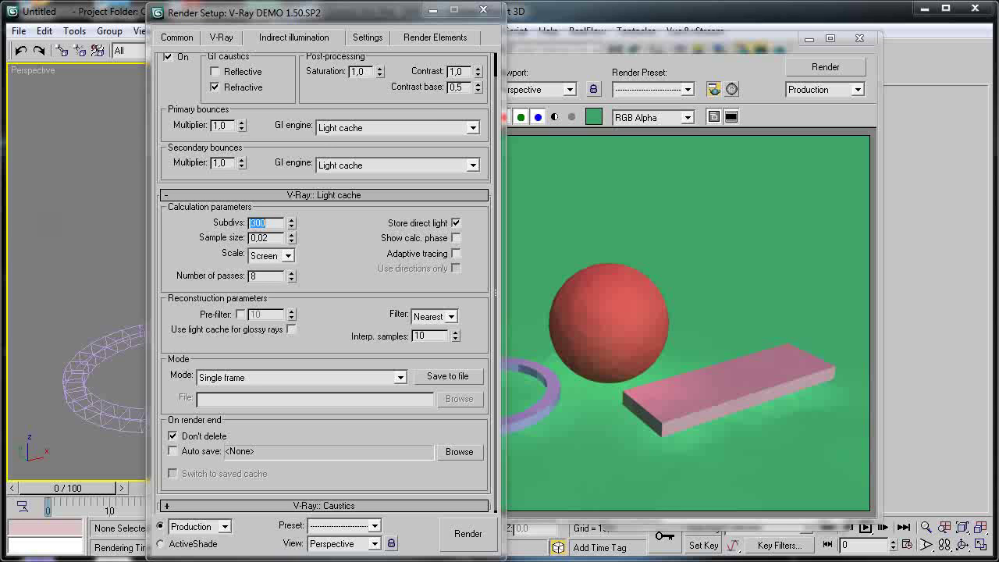
left_click(825, 67)
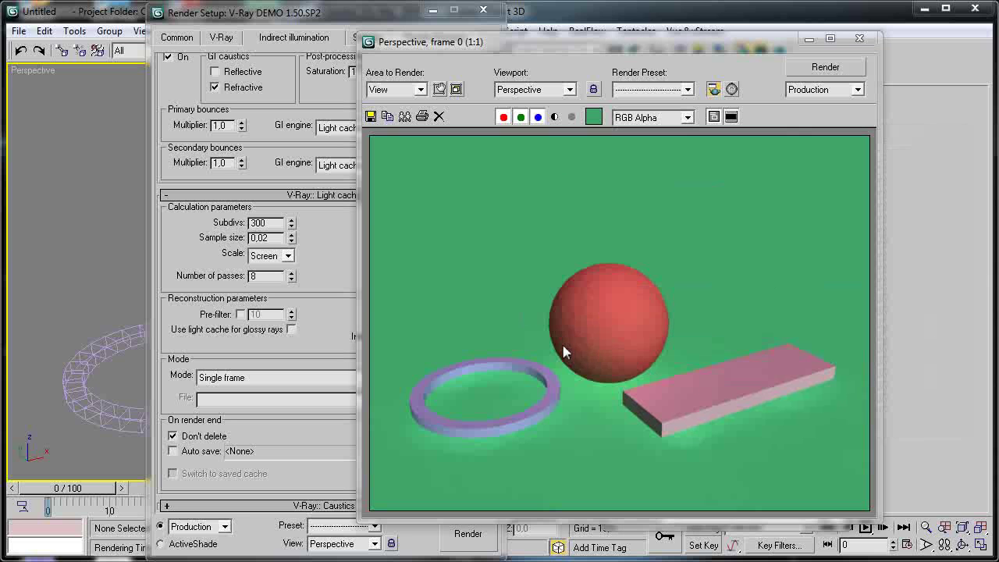
scroll(531, 321, "up", 2)
scroll(547, 320, "down", 2)
- Set the light cache Subdivs to 500 and render the perspective view
left_click_drag(268, 224, 170, 227)
type("500")
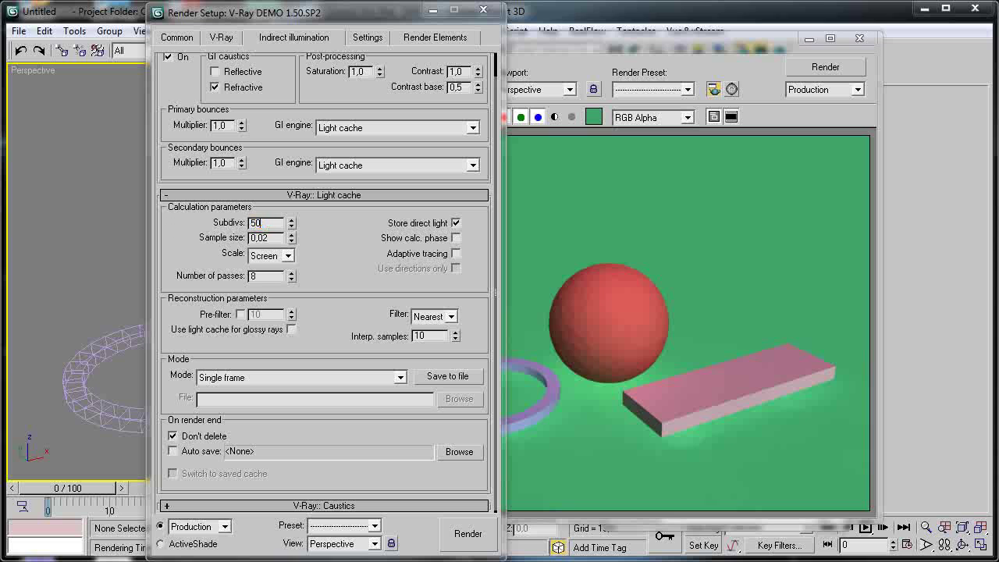
left_click(803, 69)
- Set the light cache Subdivs to 1000, render the view and examine the shading on and around the sphere
type("1000")
key("Return")
left_click(839, 69)
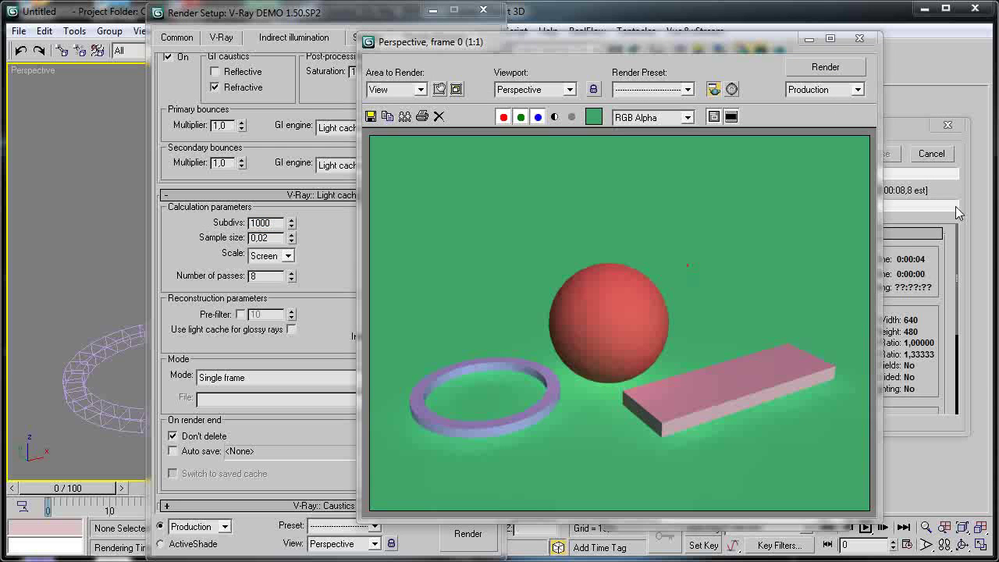
left_click(938, 193)
left_click_drag(803, 132, 929, 181)
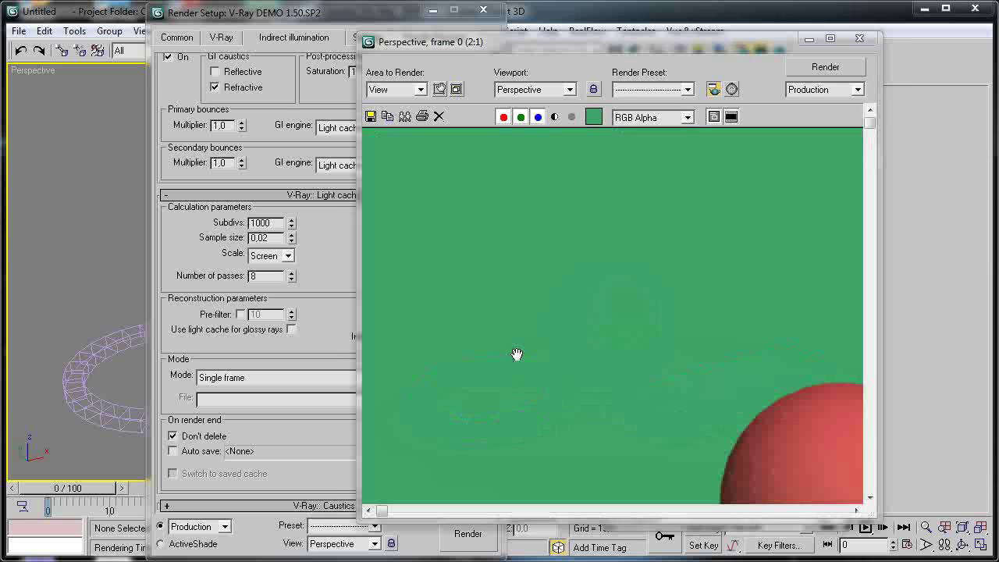
left_click_drag(342, 233, 339, 254)
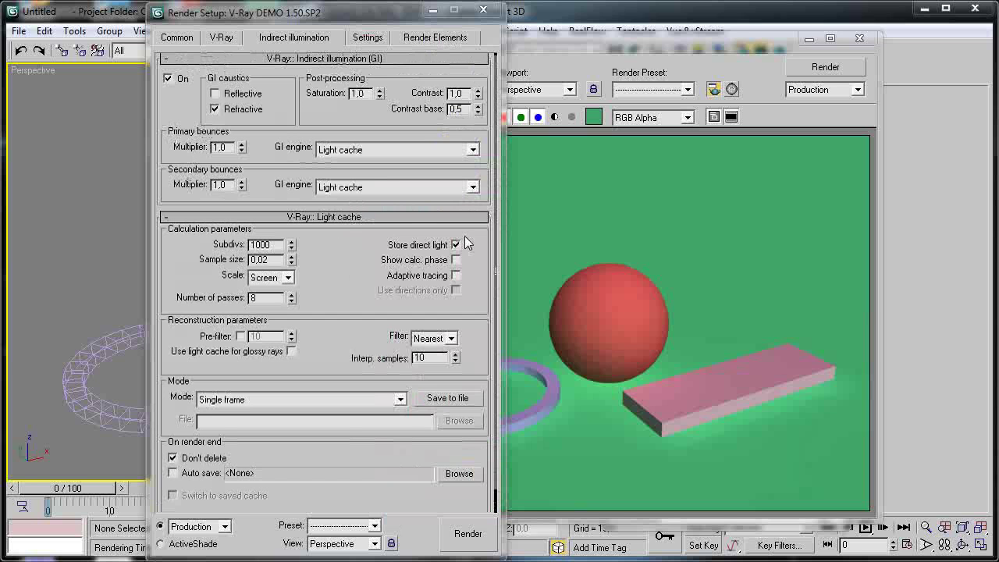
left_click(657, 359)
scroll(590, 384, "up", 1)
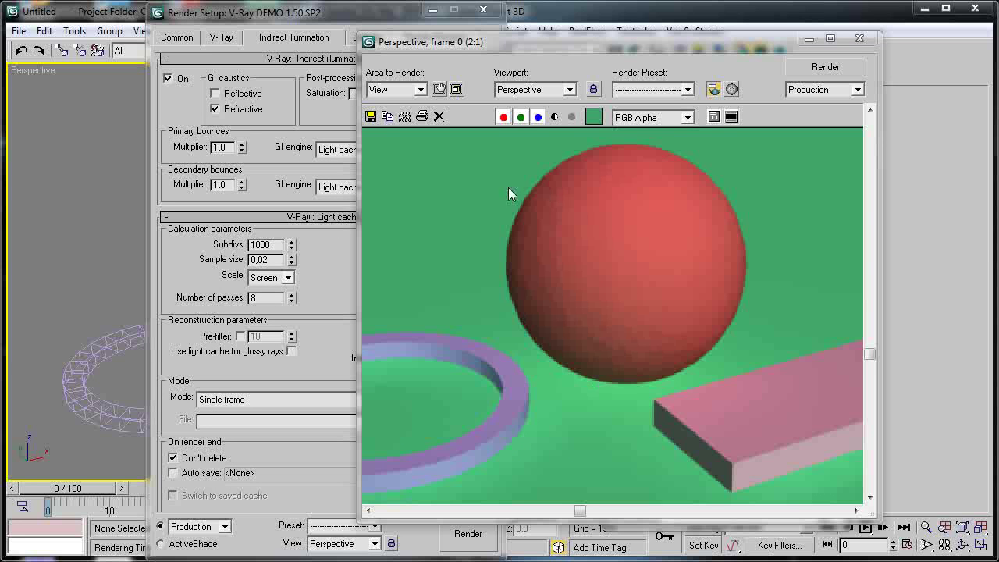
scroll(631, 292, "down", 1)
- Set the light cache Subdivs to 3000, render with the progress dialog moved beside the frame, and inspect the sphere up close
left_click_drag(288, 245, 299, 291)
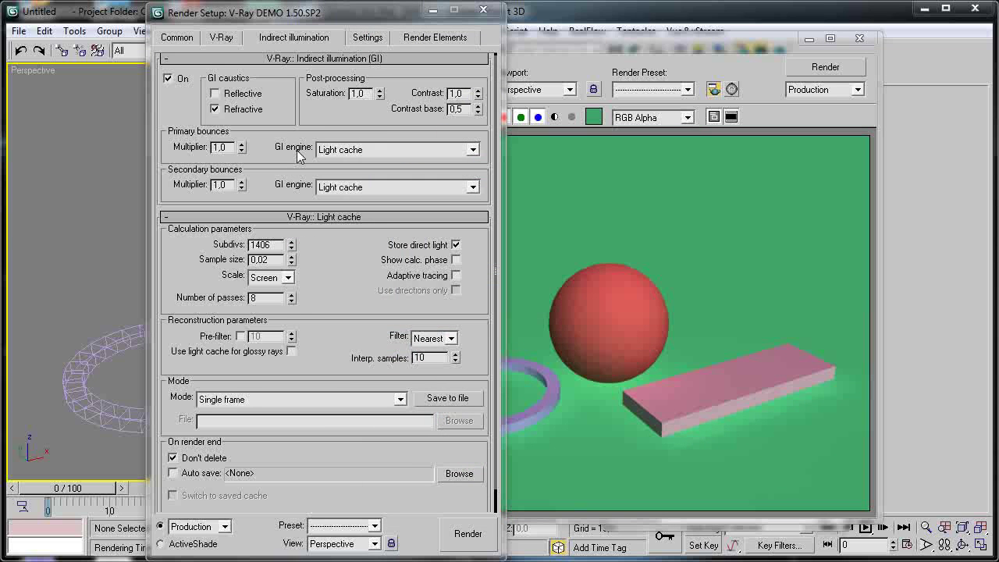
type("3000")
left_click(815, 72)
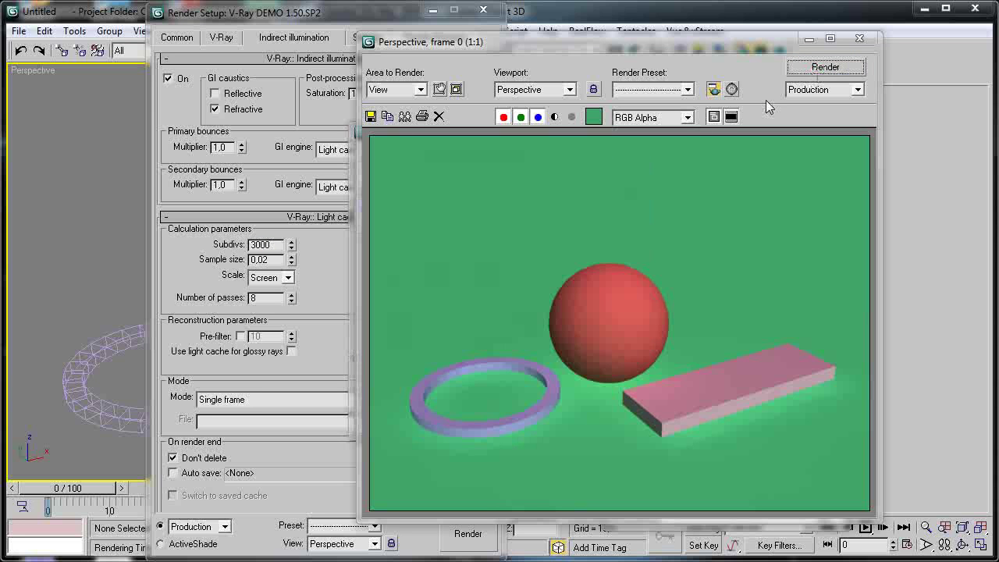
left_click_drag(755, 43, 899, 55)
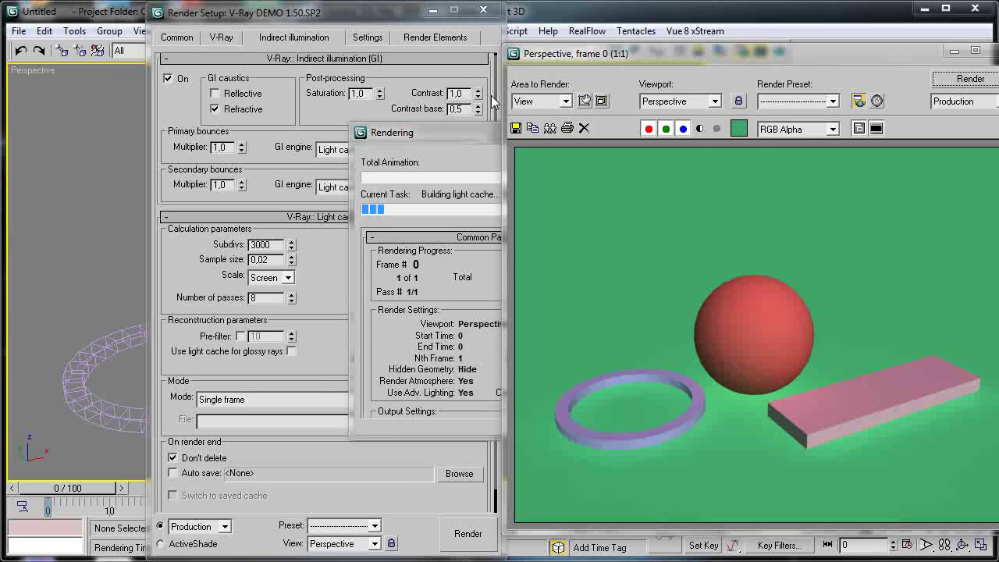
left_click(459, 132)
left_click_drag(459, 133, 272, 131)
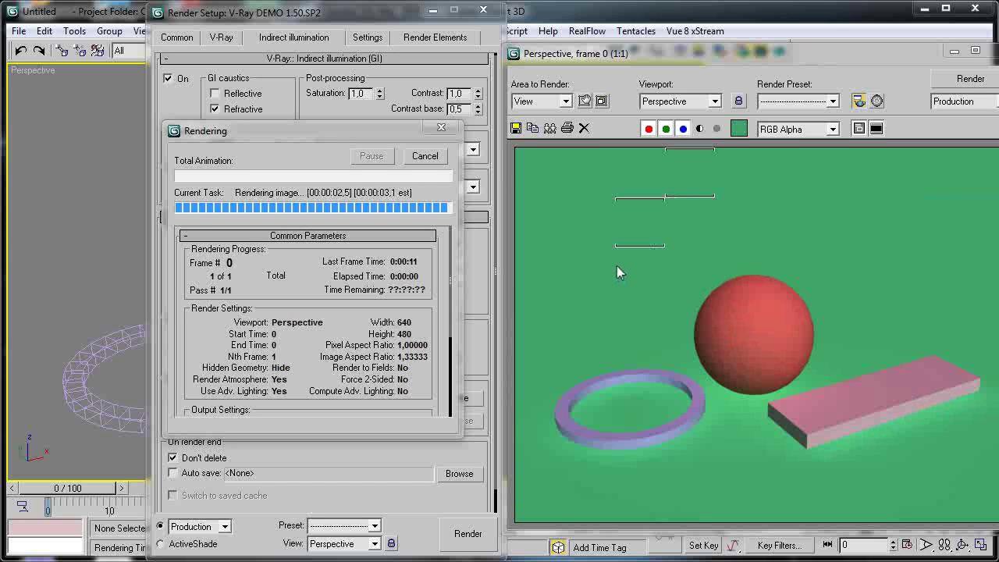
scroll(701, 337, "up", 2)
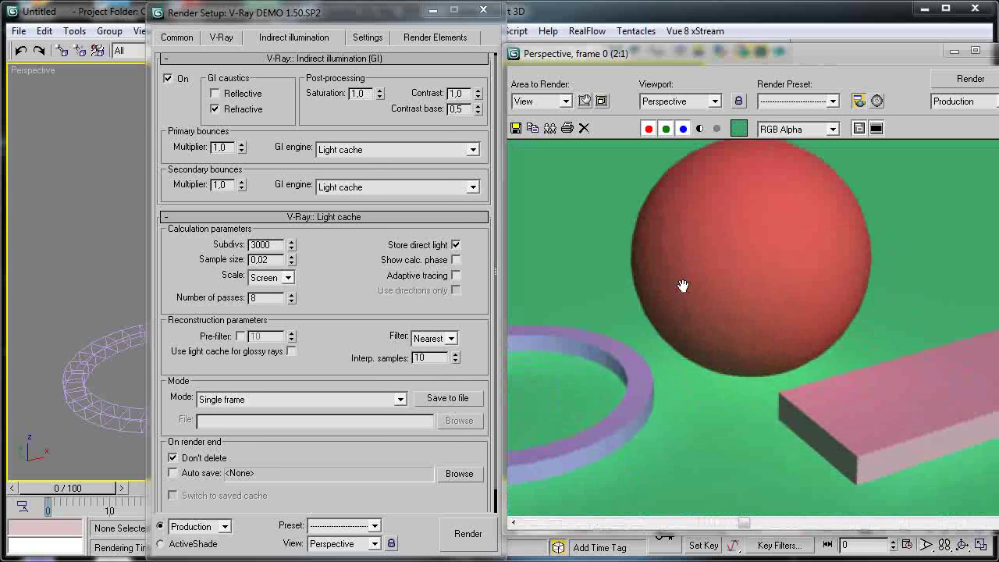
scroll(687, 295, "down", 2)
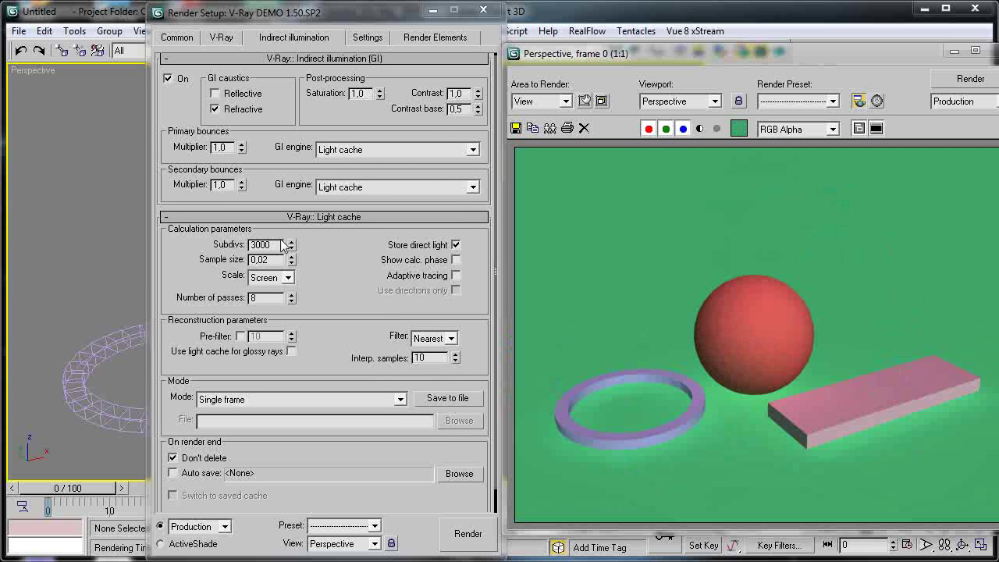
- Set the light cache Subdivs to 150 and close the rendered frame and the V-Ray messages window
double_click(269, 244)
type("150")
key("Return")
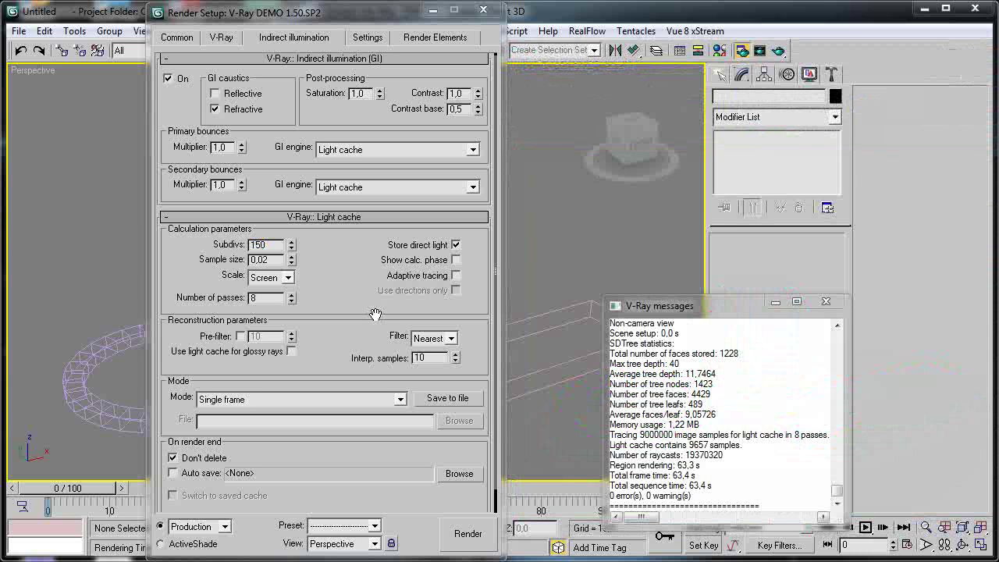
left_click(827, 301)
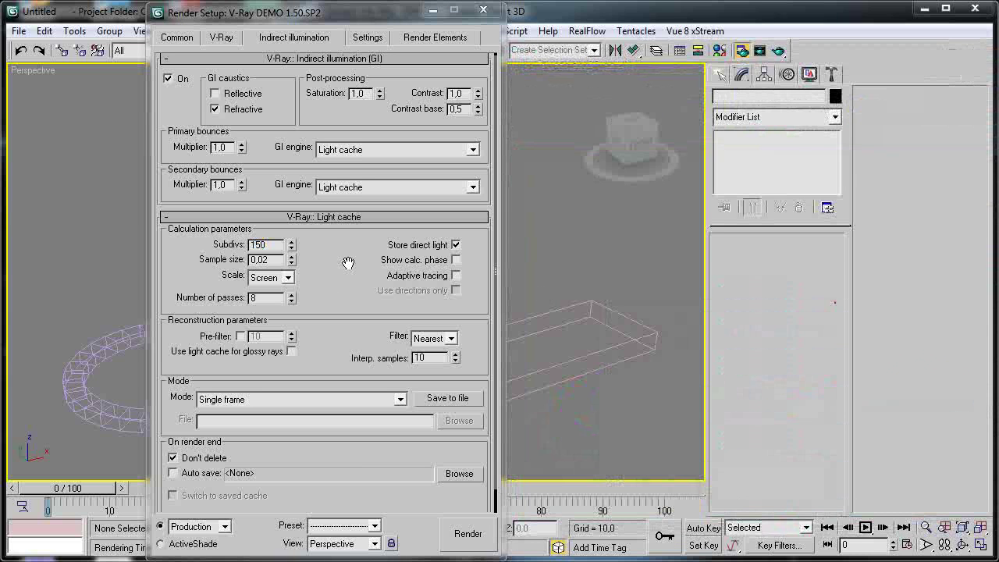
- Turn on Show calc. phase for the light cache and Don't render final image in the global switches
left_click(277, 269)
key("Return")
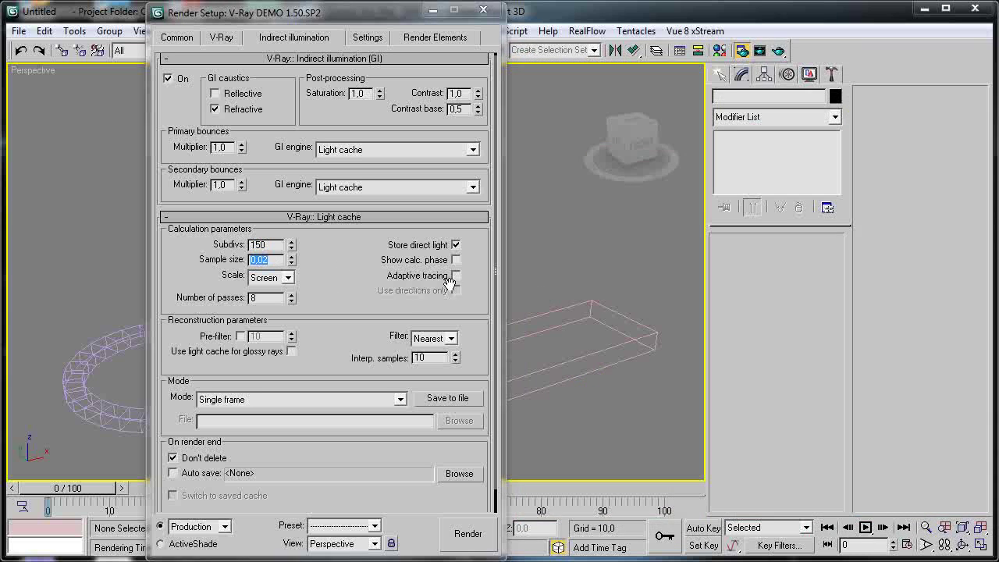
left_click(455, 262)
left_click(230, 36)
left_click(207, 246)
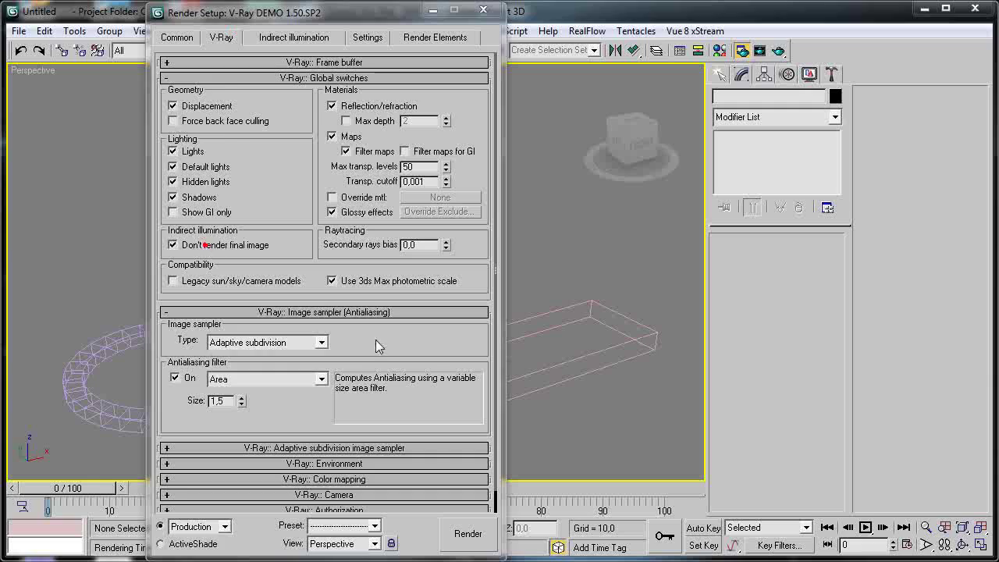
left_click(292, 38)
- Render the perspective view and examine the light cache sample points on and around the sphere up close
left_click(475, 537)
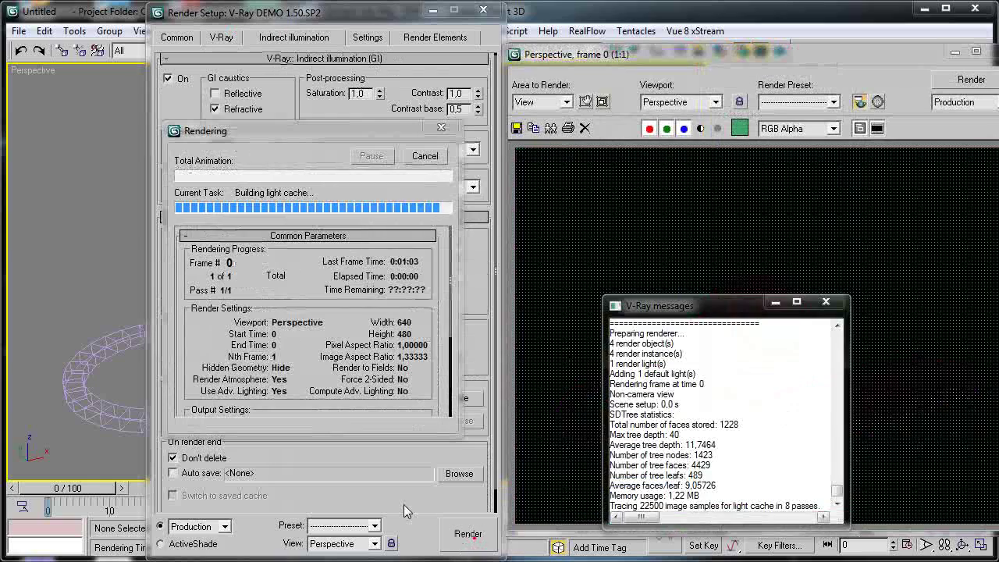
scroll(692, 342, "up", 1)
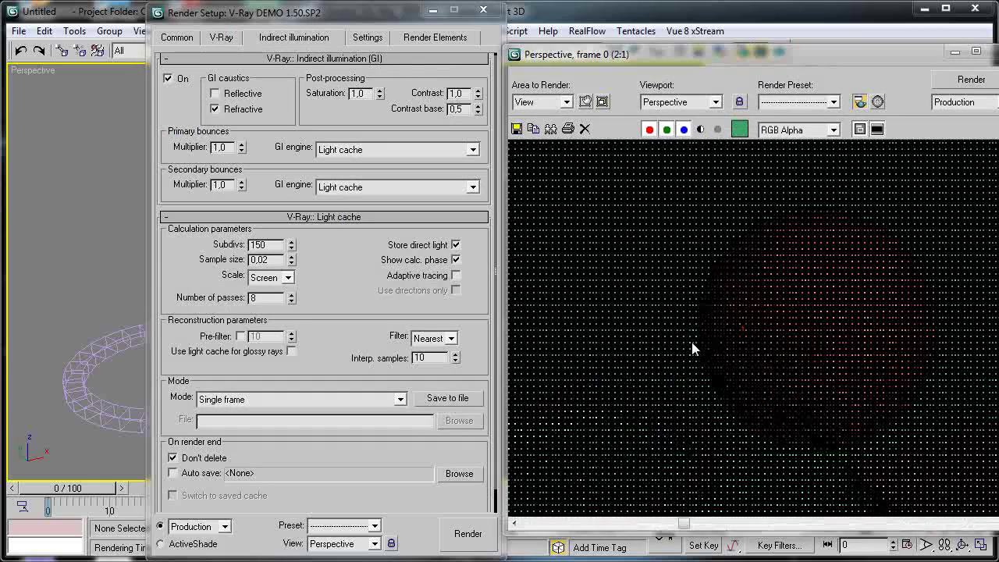
middle_click_drag(695, 345, 666, 372)
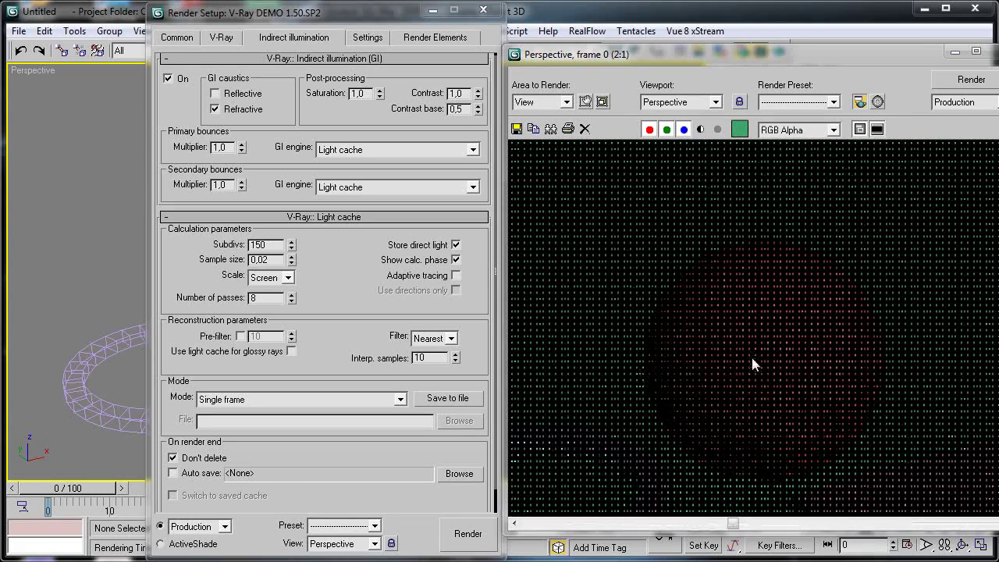
scroll(753, 363, "down", 1)
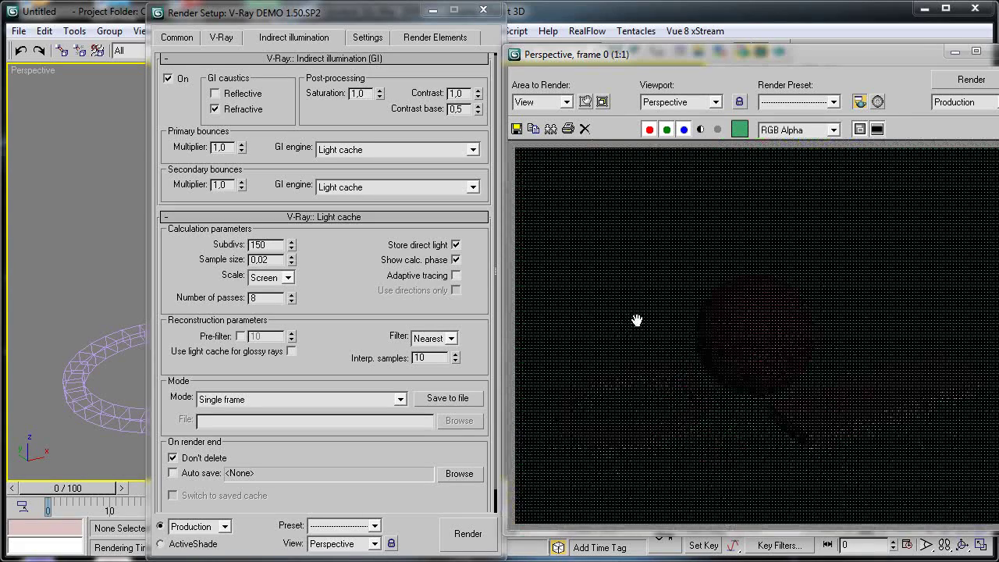
- Set the light cache Subdivs to 5, render the perspective view and close the V-Ray messages window
double_click(265, 245)
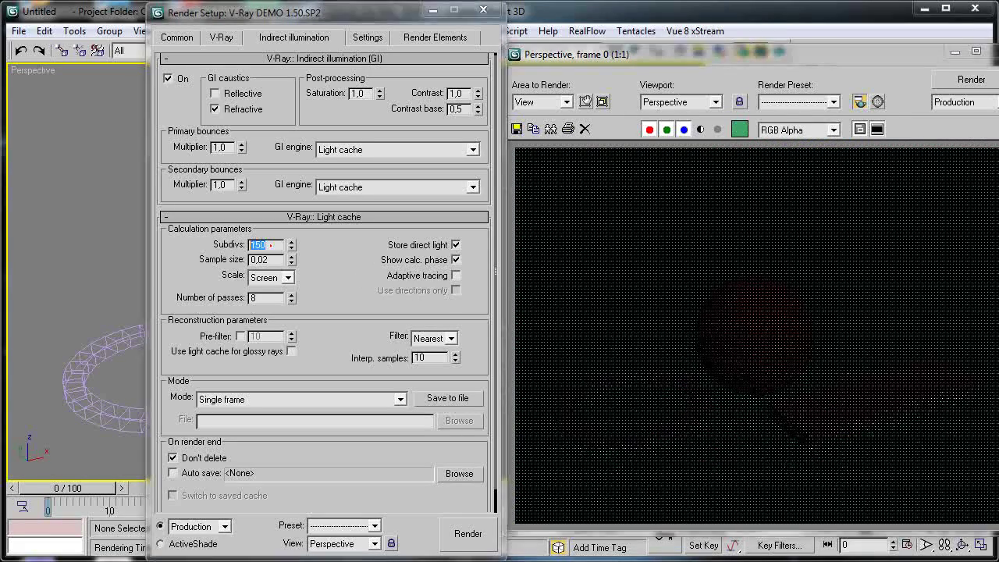
type("1")
key("BackSpace")
left_click(442, 531)
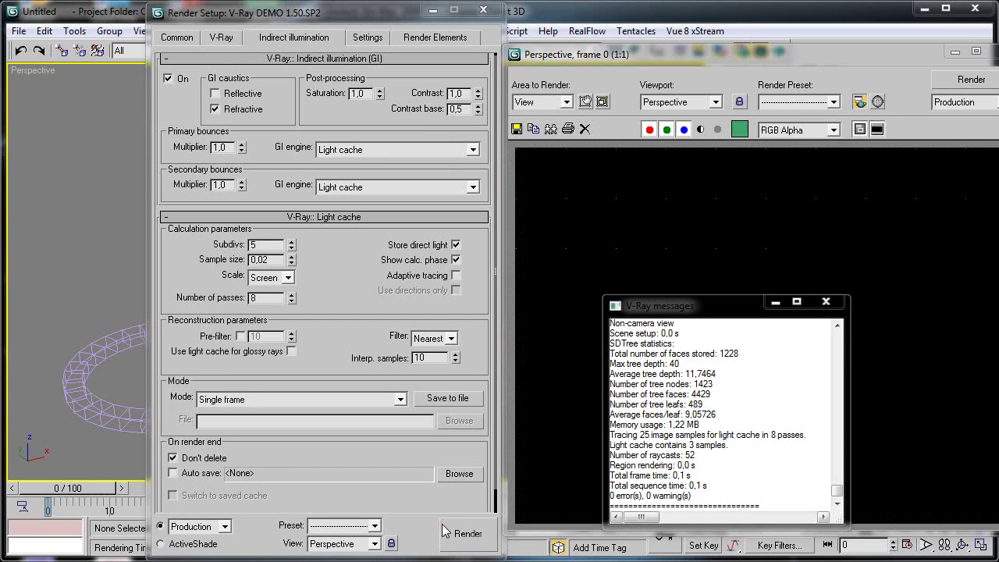
left_click(826, 301)
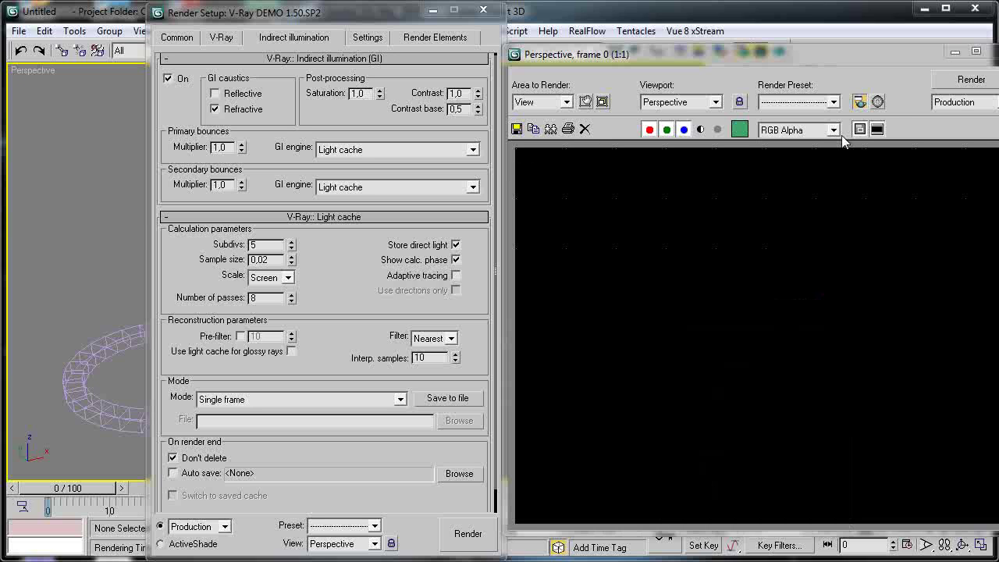
- Set the light cache Subdivs to 1, render the view and dismiss the V-Ray messages window
double_click(256, 245)
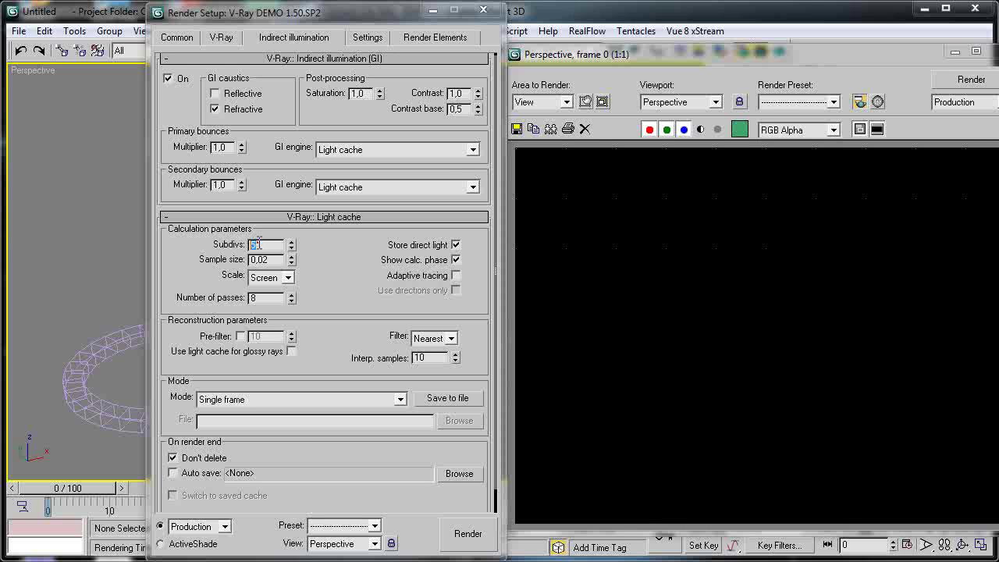
type("1")
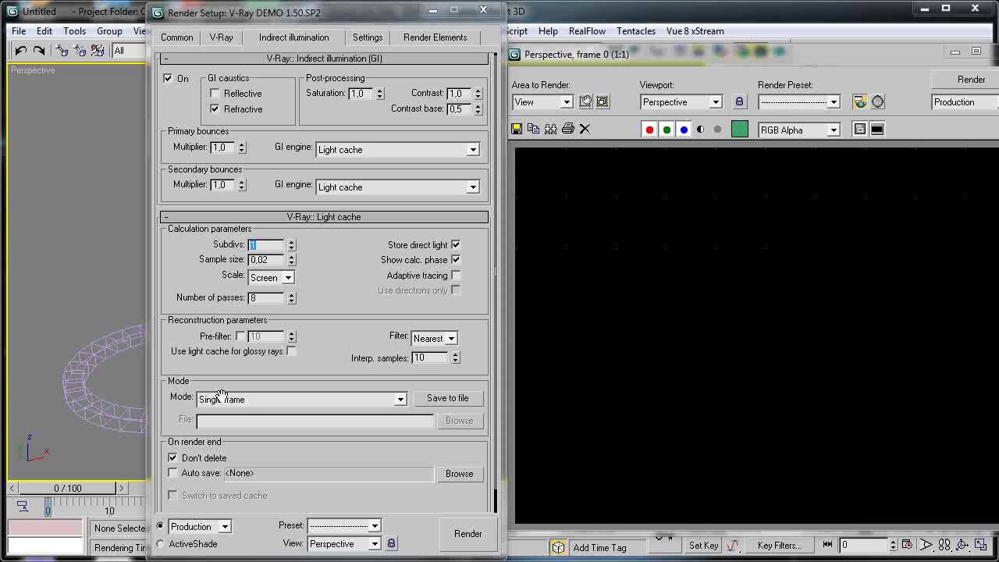
left_click(467, 533)
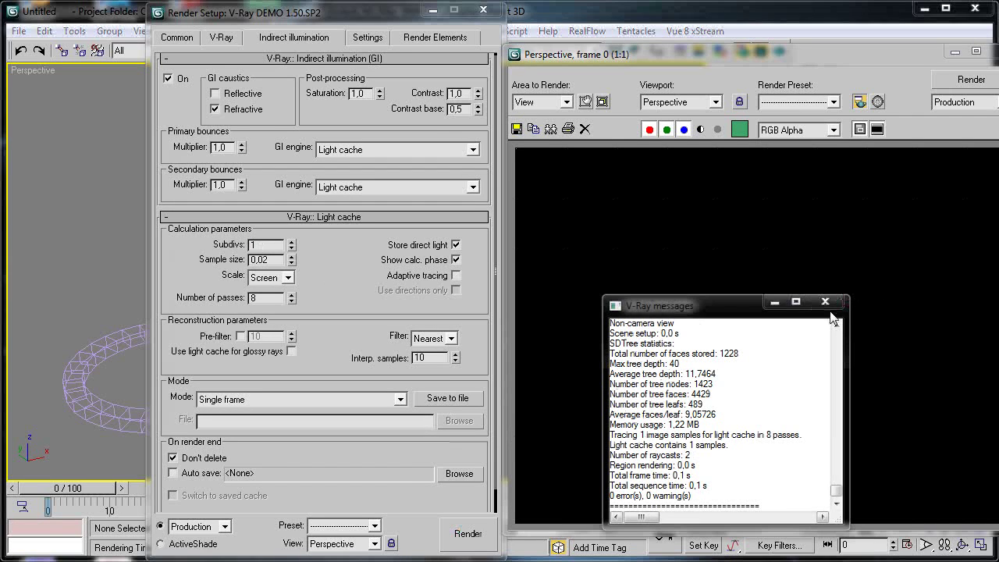
left_click(826, 302)
- Set the light cache Subdivs to 2, render the view and dismiss the V-Ray messages window
double_click(252, 245)
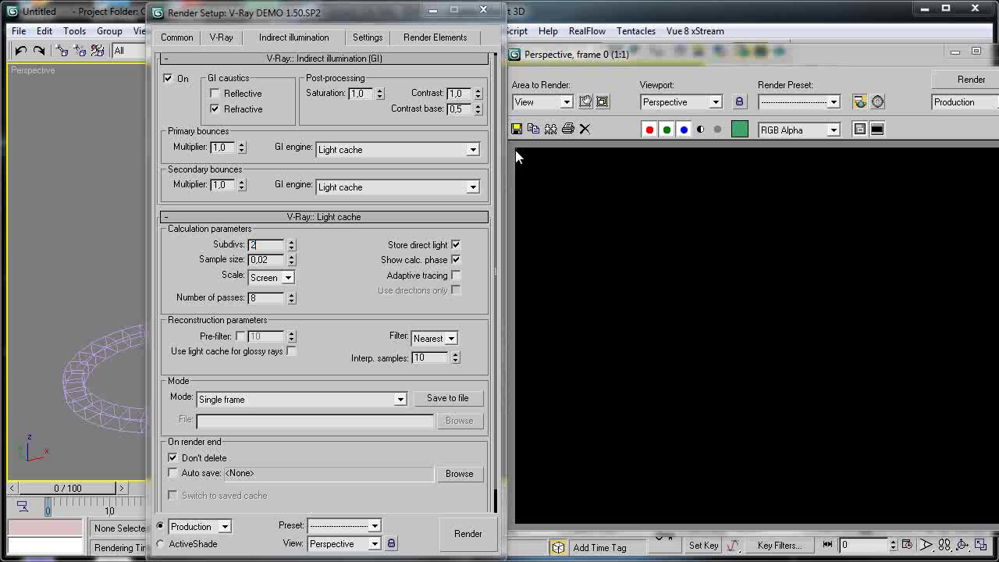
left_click(465, 544)
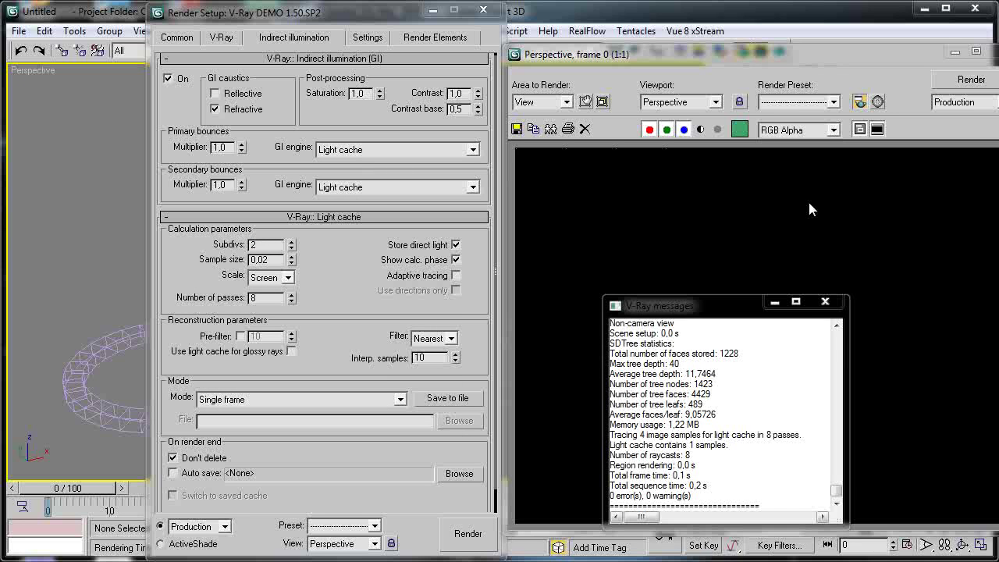
left_click(825, 301)
- Set the light cache Subdivs to 4, render the view and close the V-Ray messages window
double_click(253, 245)
type("4")
left_click(467, 534)
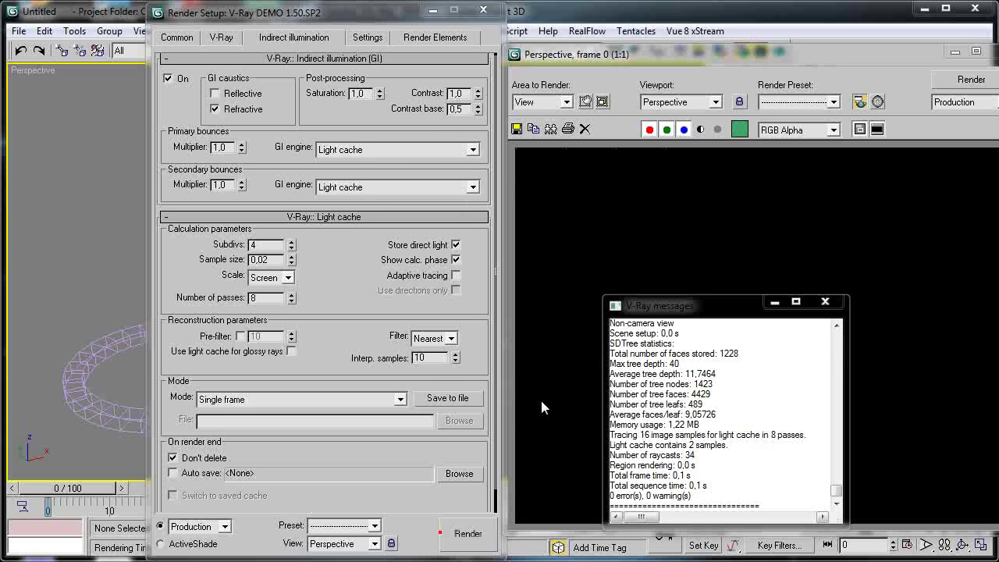
left_click(825, 301)
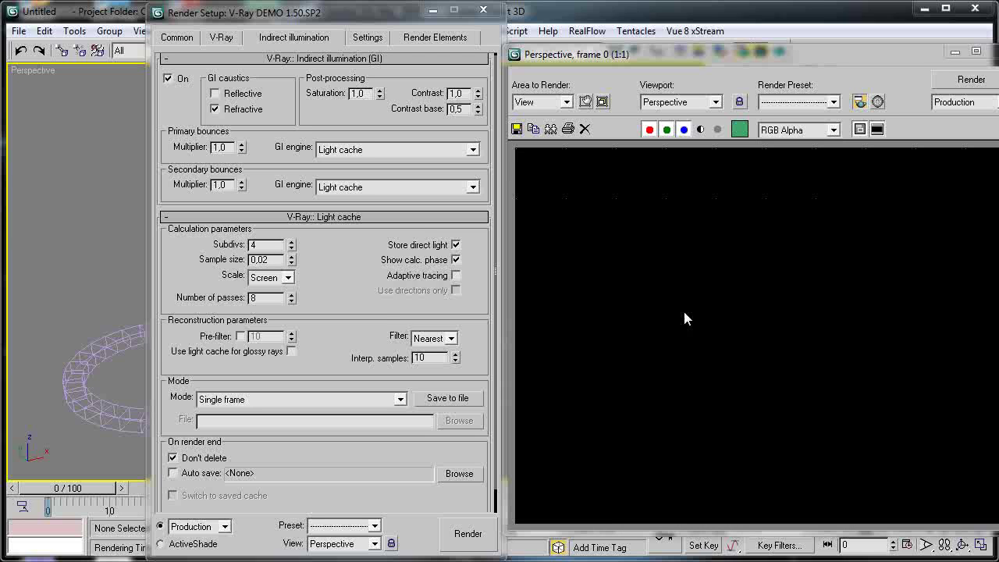
- Set the light cache Subdivs to 100, render the view and inspect the density of the sample points
double_click(269, 247)
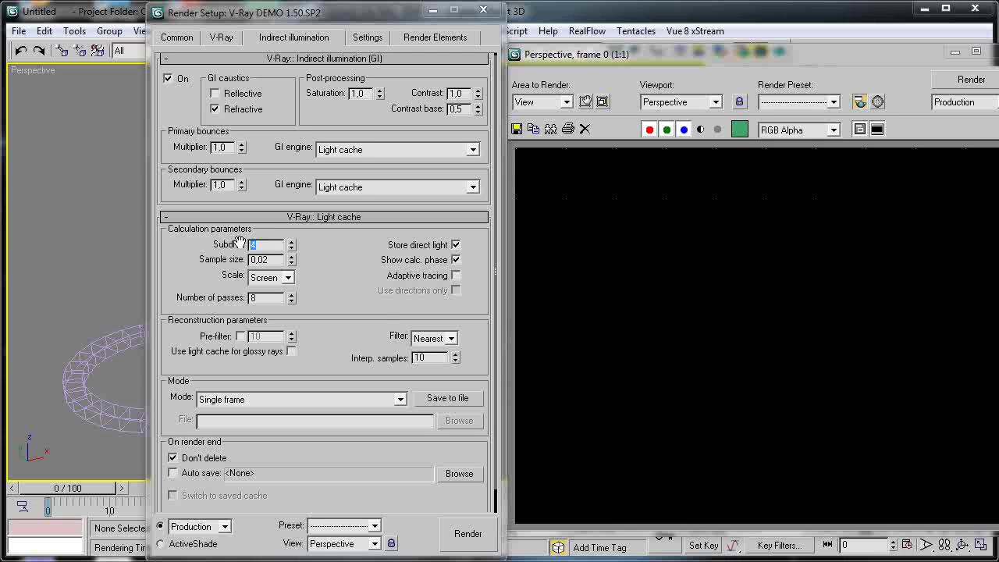
left_click(513, 156)
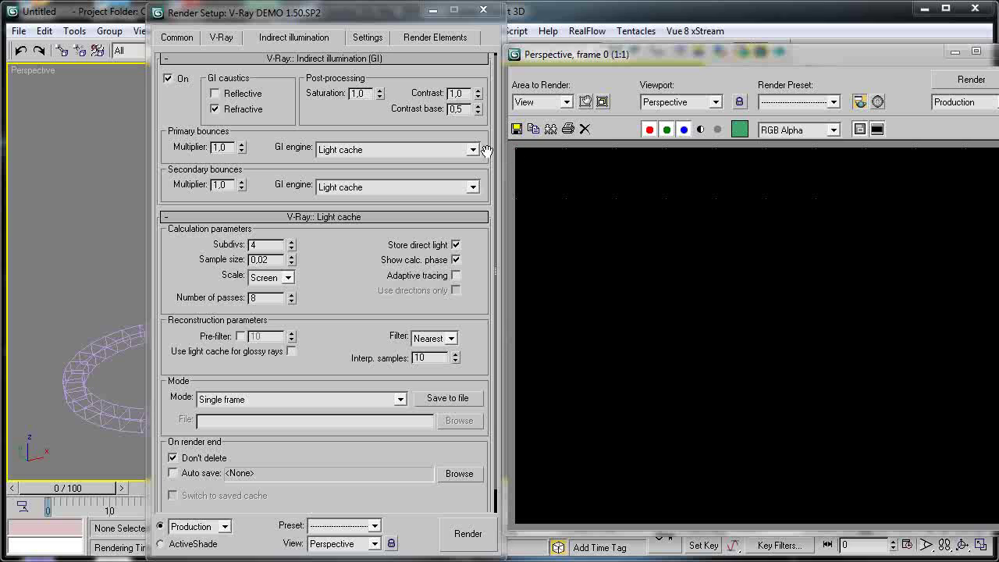
left_click(265, 245)
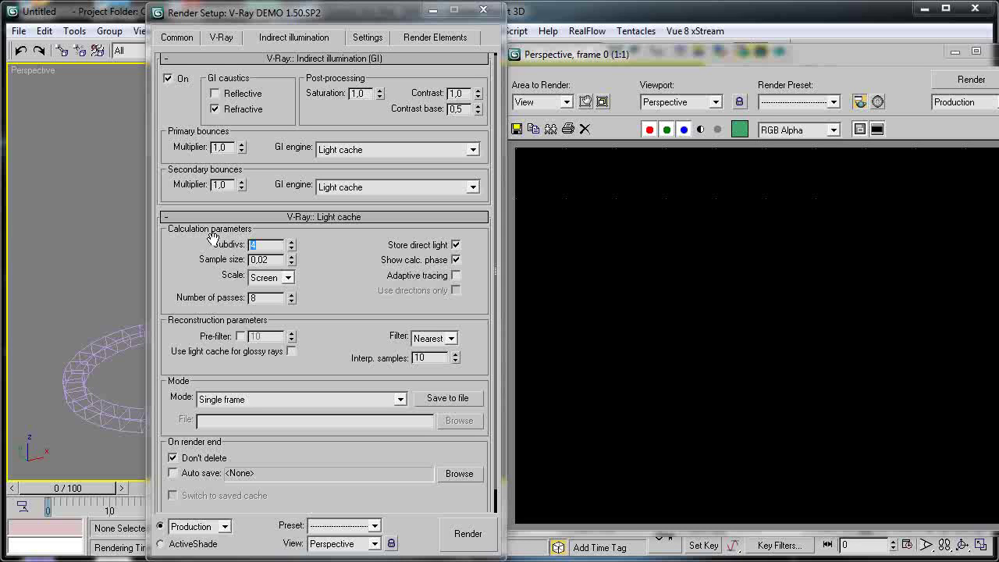
type("100")
key("Return")
left_click(469, 533)
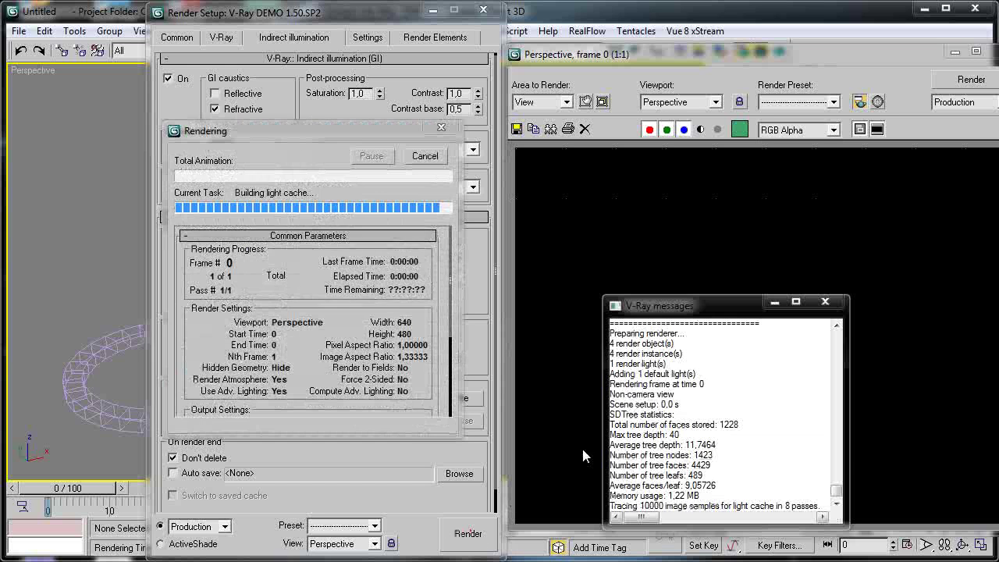
left_click(814, 302)
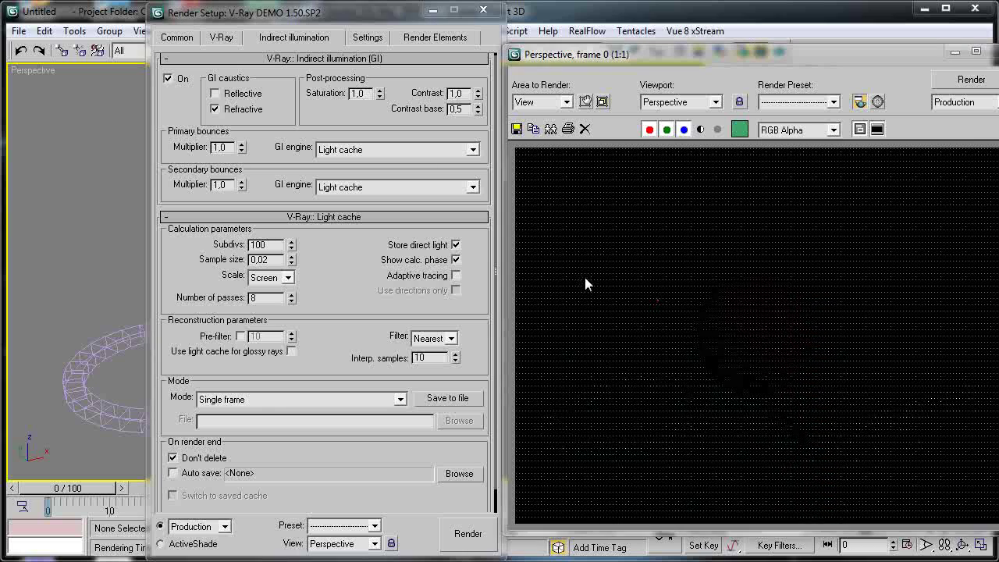
scroll(584, 280, "up", 1)
scroll(586, 286, "down", 1)
- Set the light cache Subdivs to 200, render the view and inspect the sample points on the objects
double_click(258, 245)
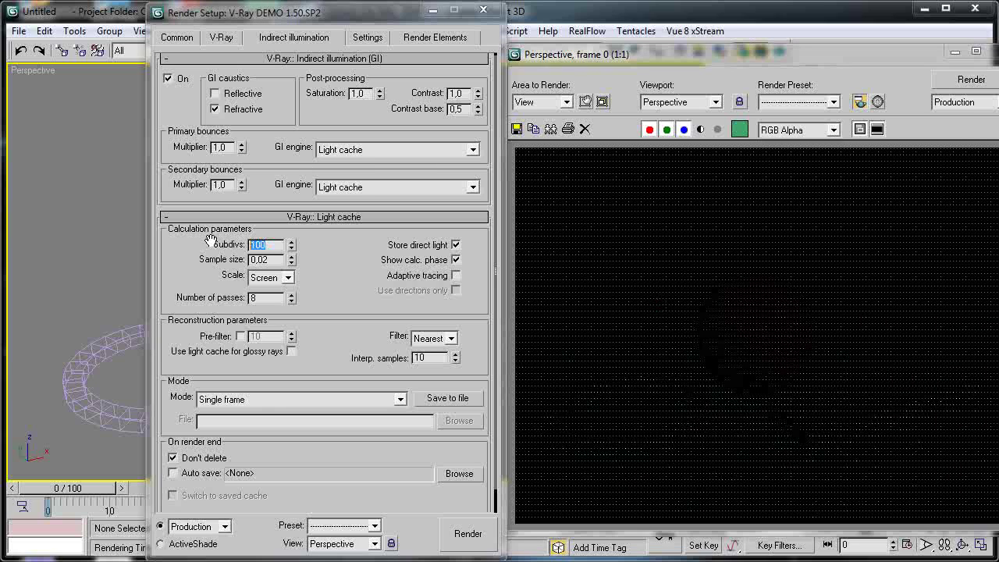
left_click(464, 533)
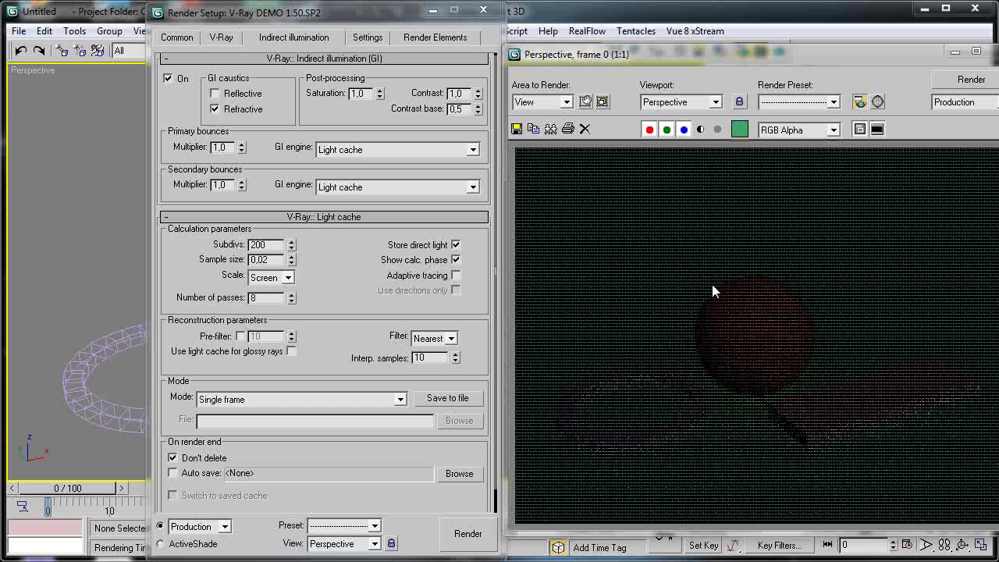
scroll(713, 298, "up", 1)
scroll(728, 300, "down", 1)
- Set the light cache Subdivs to 2500, render the view and inspect how the sample points cover the scene
double_click(268, 245)
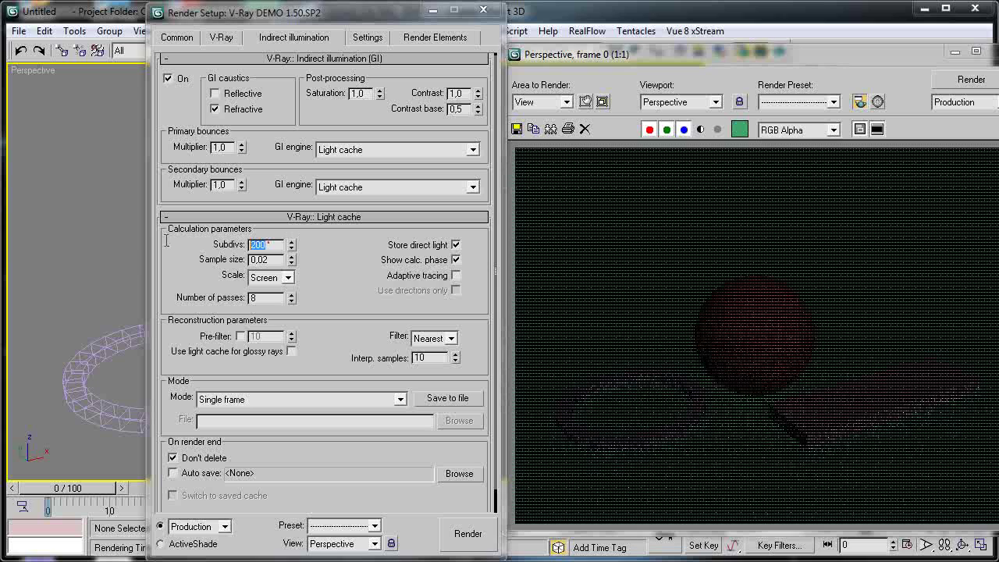
left_click(269, 245)
double_click(270, 244)
type("1000")
type("2500")
key("Return")
left_click(468, 537)
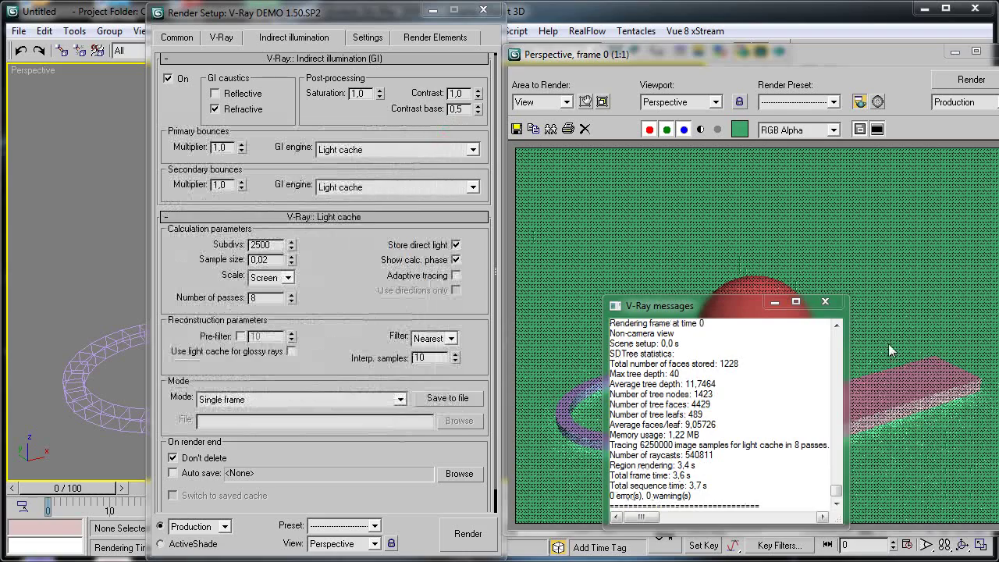
left_click(825, 301)
scroll(732, 299, "up", 2)
scroll(729, 359, "down", 2)
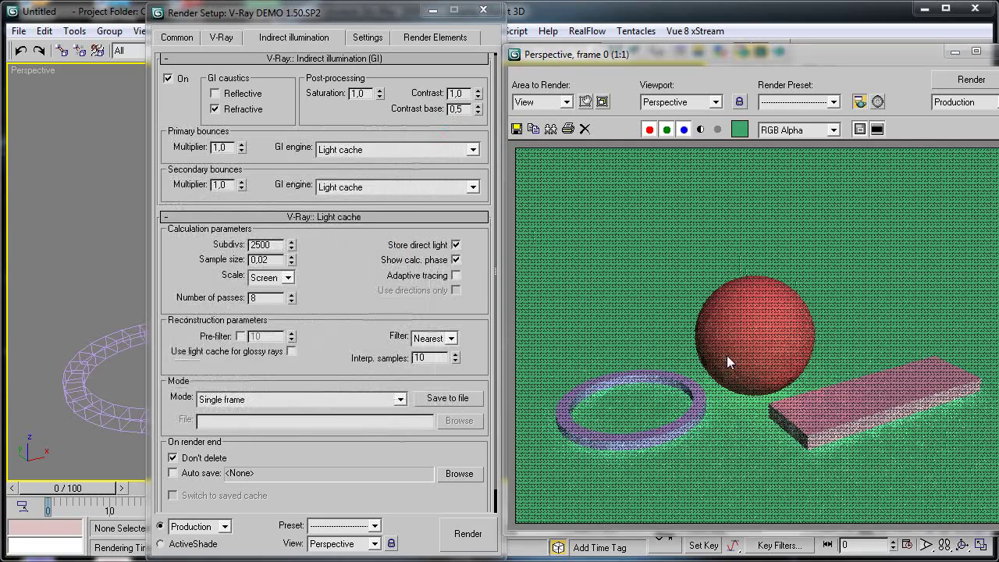
- Render the view again at 2500 Subdivs, cancel during the light cache calculation and close the V-Ray messages window
left_click(465, 536)
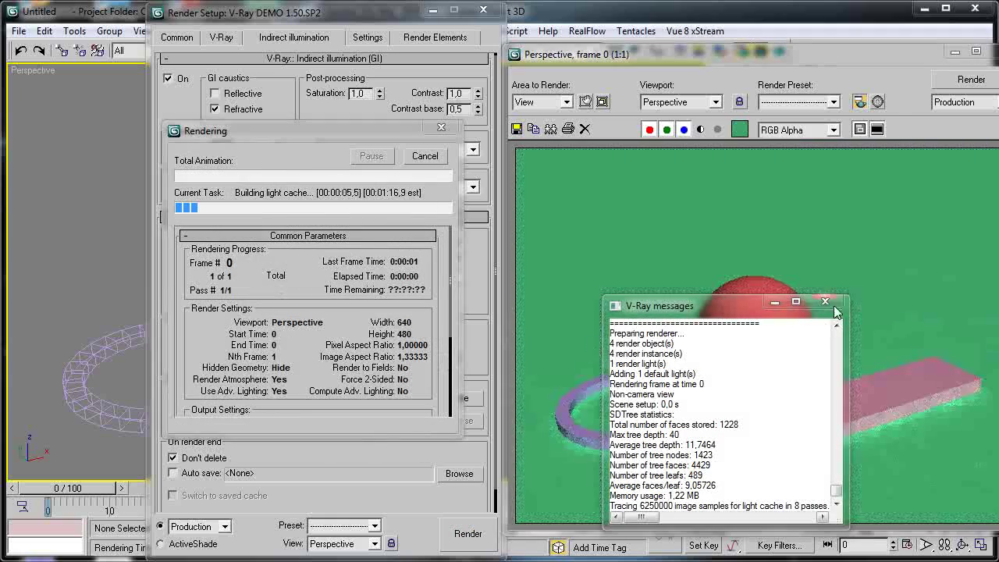
left_click(422, 156)
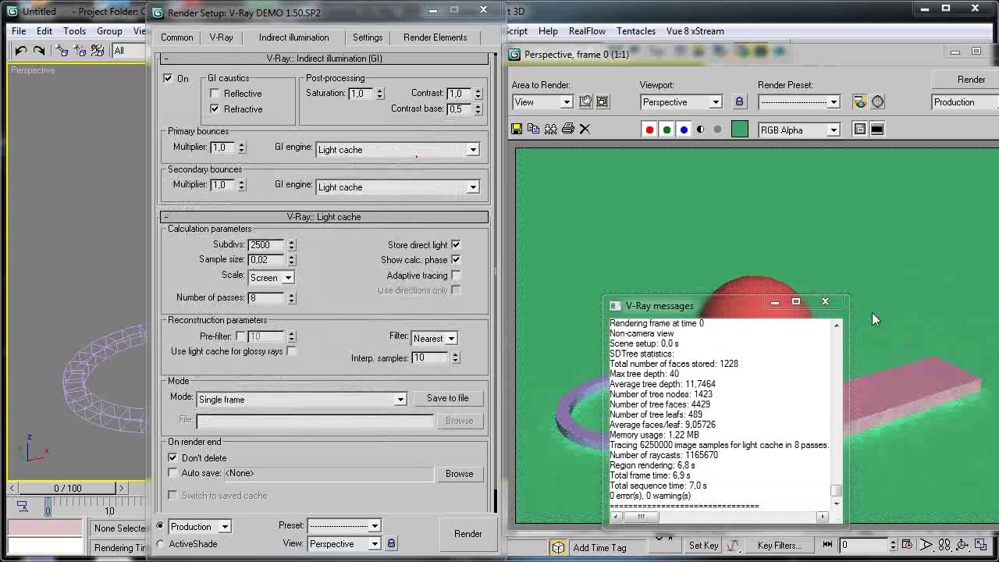
left_click(825, 301)
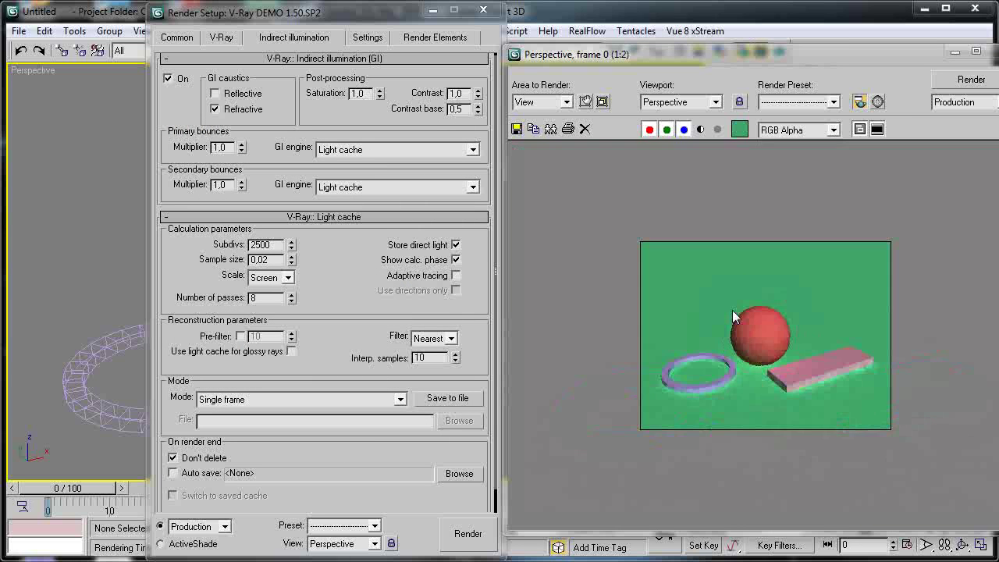
- Set the light cache subdivs to 100 and examine the sphere's shading in the rendered frame
double_click(262, 244)
type("1")
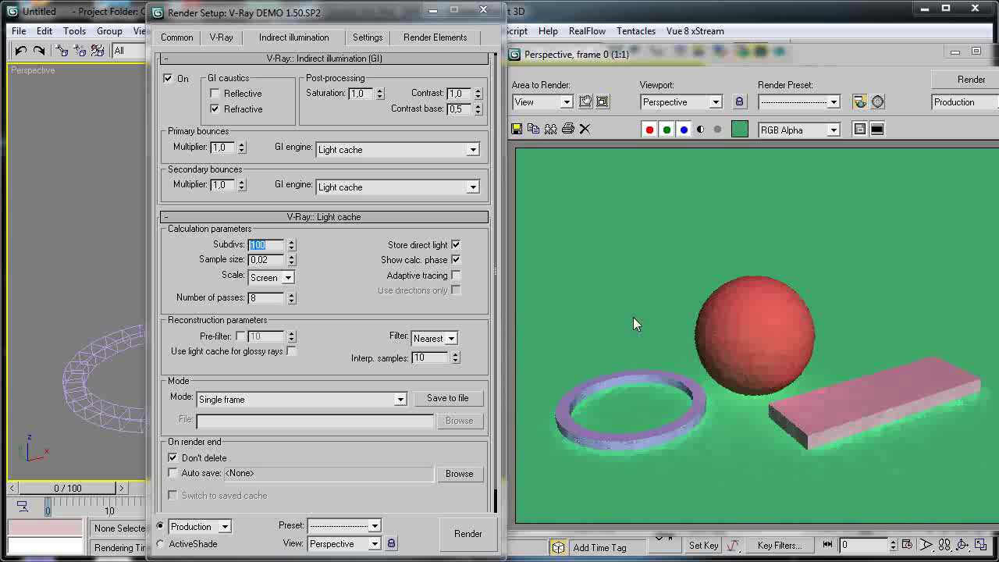
scroll(723, 376, "up", 2)
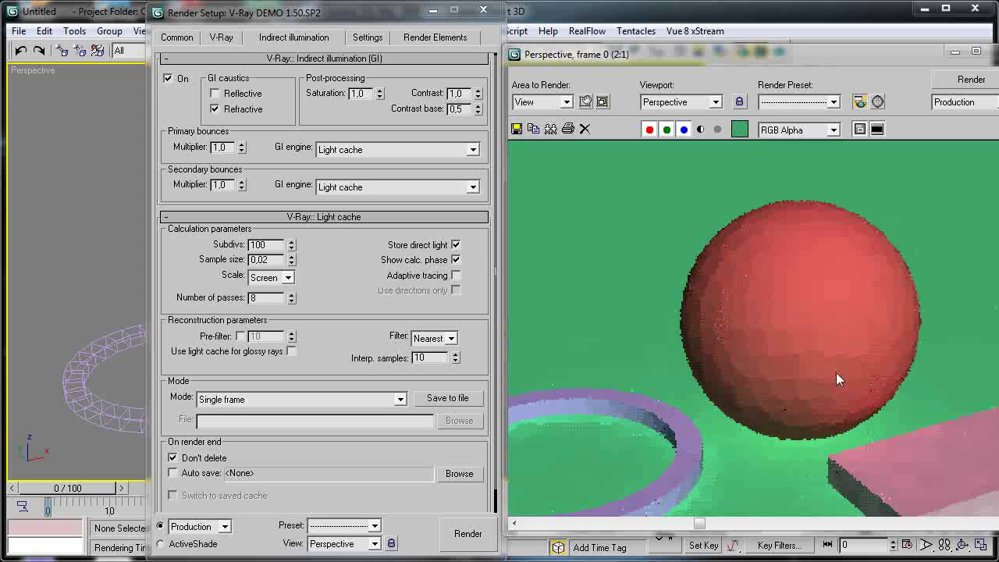
double_click(270, 259)
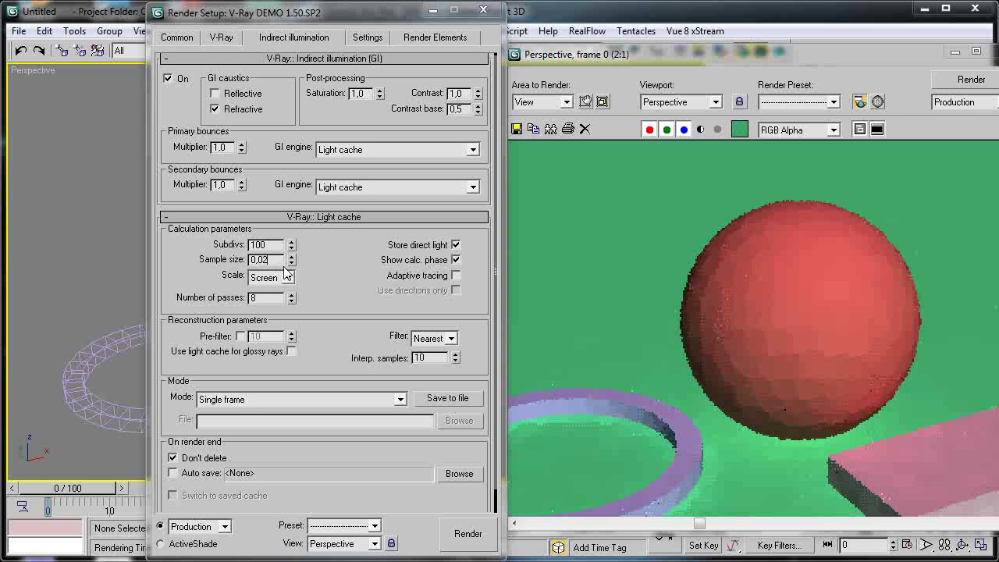
left_click(731, 365)
scroll(669, 359, "down", 1)
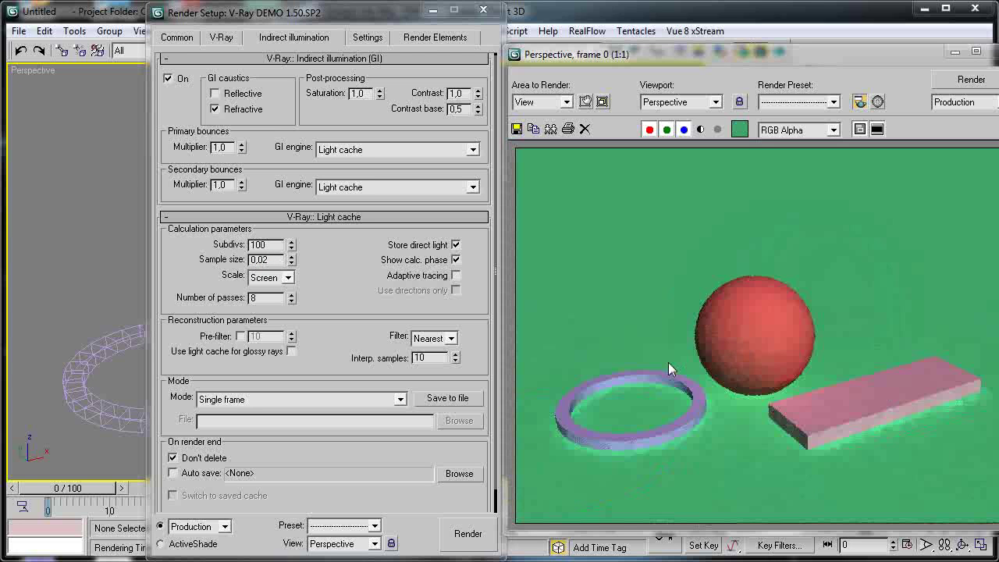
- Set the light cache sample size to 1,0 and render the Perspective view to test it
double_click(265, 259)
type("1")
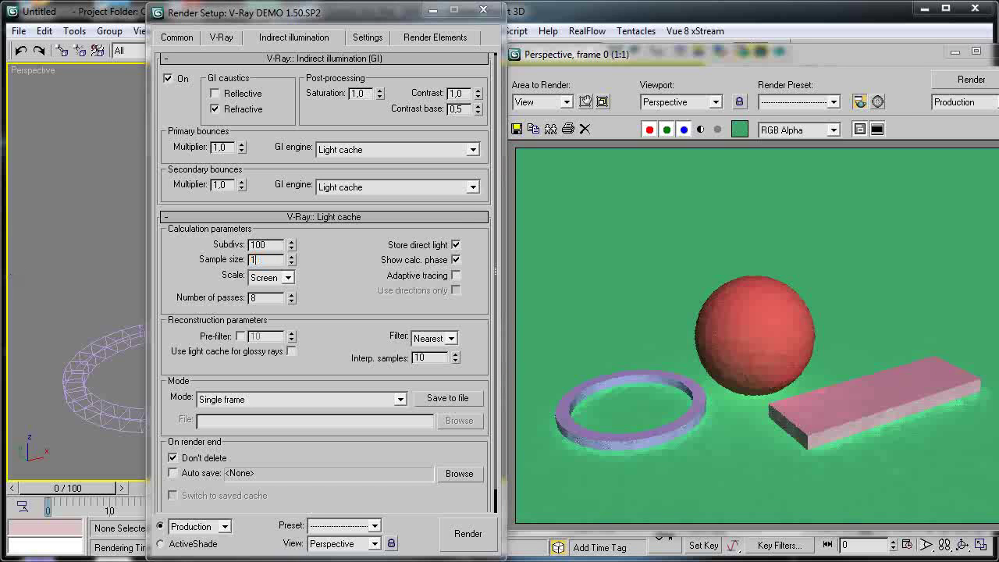
left_click(449, 539)
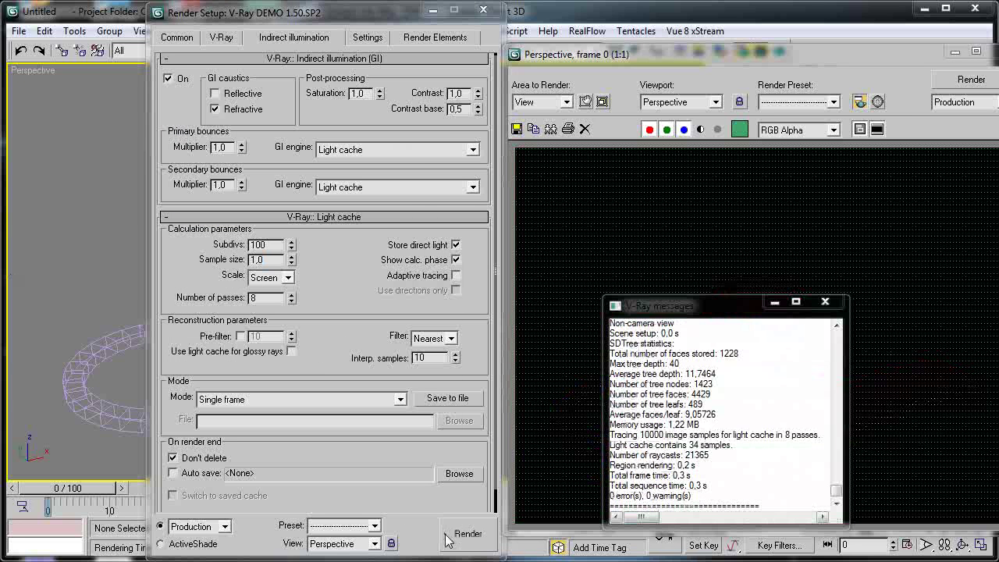
left_click(824, 302)
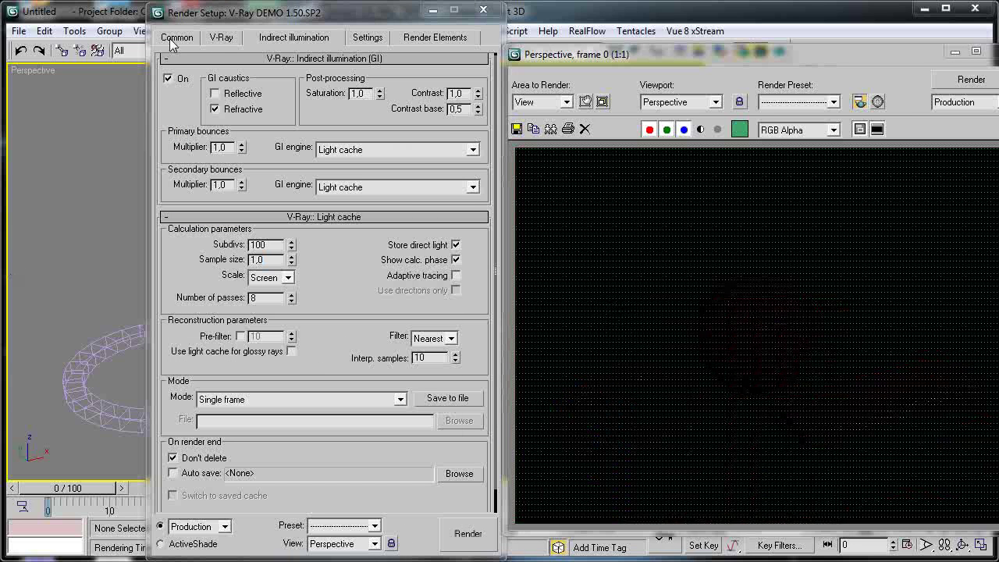
left_click(221, 38)
left_click(267, 37)
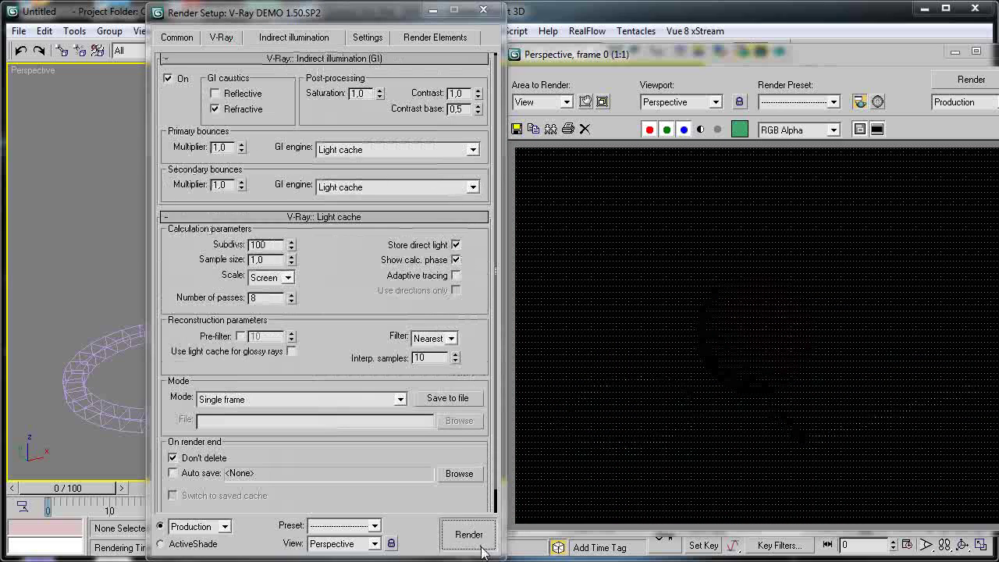
left_click(460, 531)
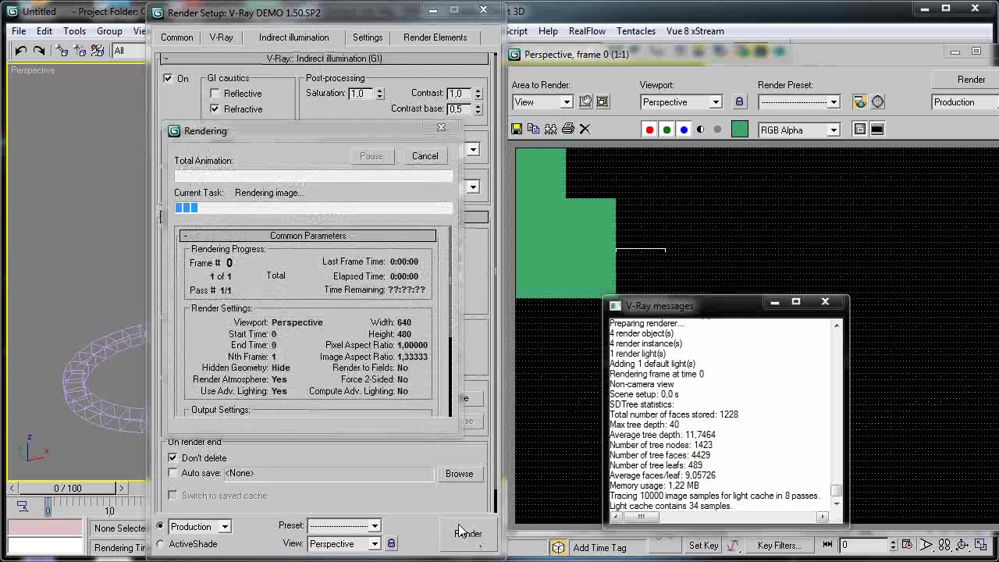
left_click(831, 302)
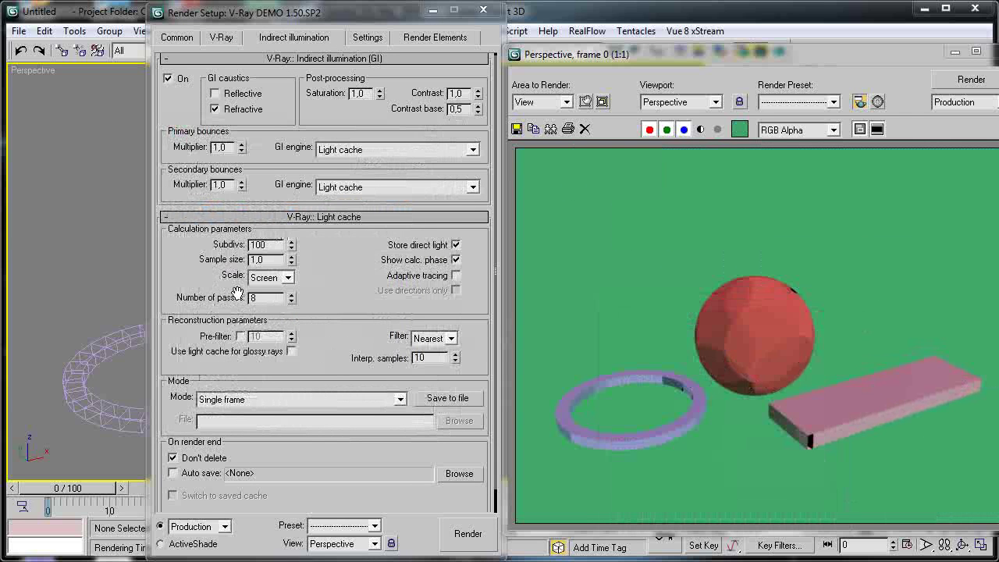
- Set the light cache sample size to 0,02, render the Perspective view and inspect the frame
double_click(274, 260)
type("0")
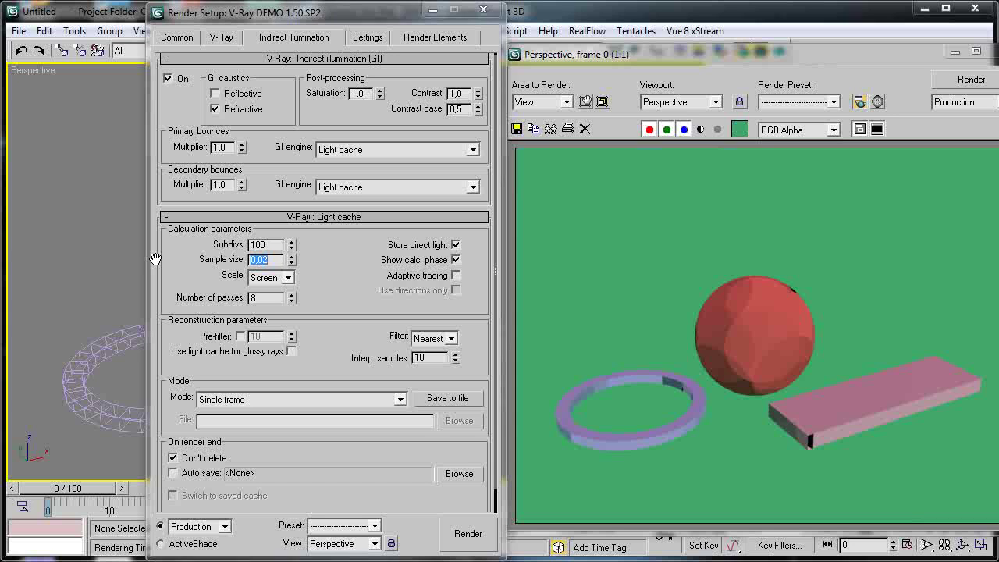
left_click(466, 534)
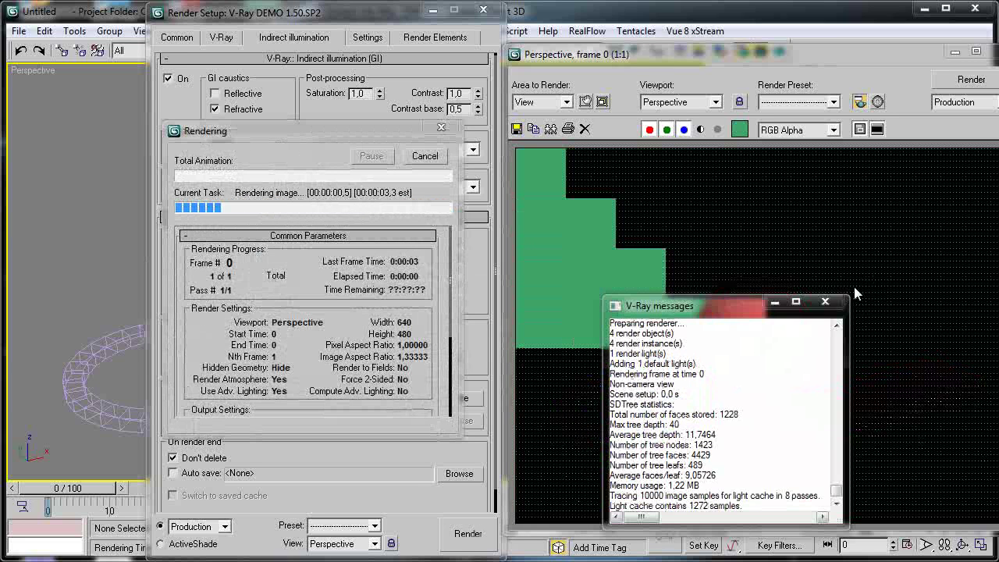
left_click(825, 301)
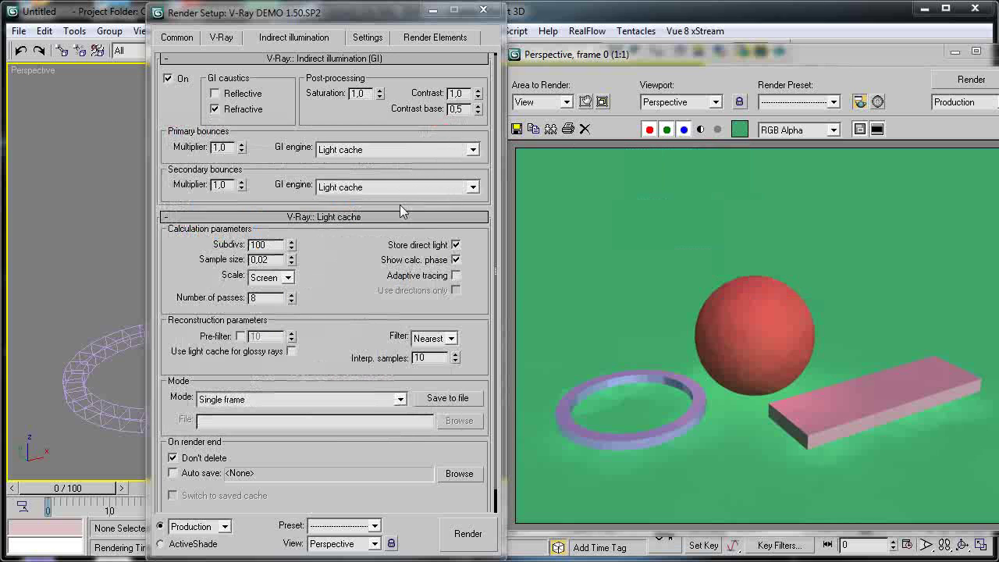
double_click(273, 244)
double_click(269, 260)
left_click(706, 334)
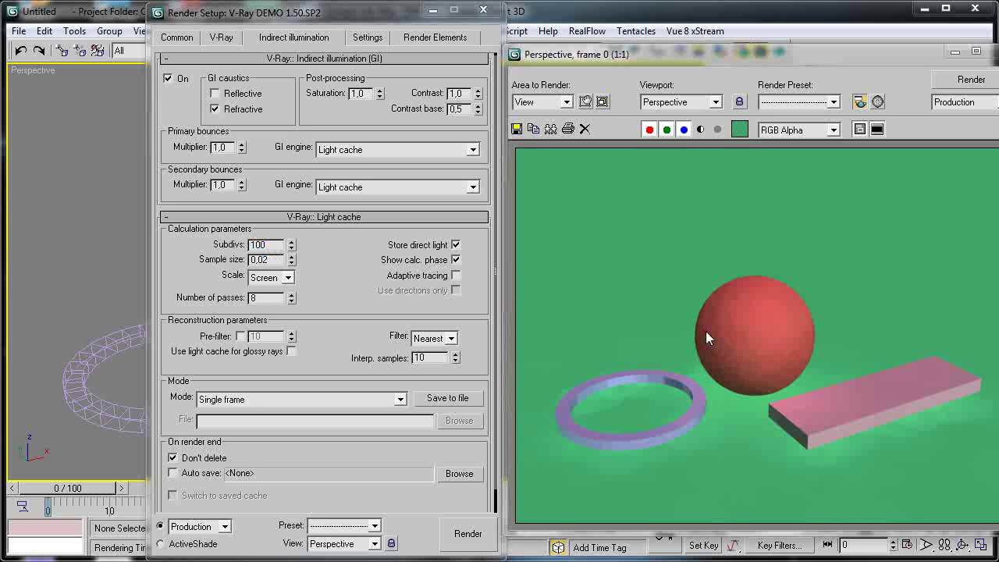
scroll(718, 354, "up", 1)
scroll(732, 373, "down", 1)
- Set the light cache subdivs to 1 and render the Perspective view to test it
left_click(218, 263)
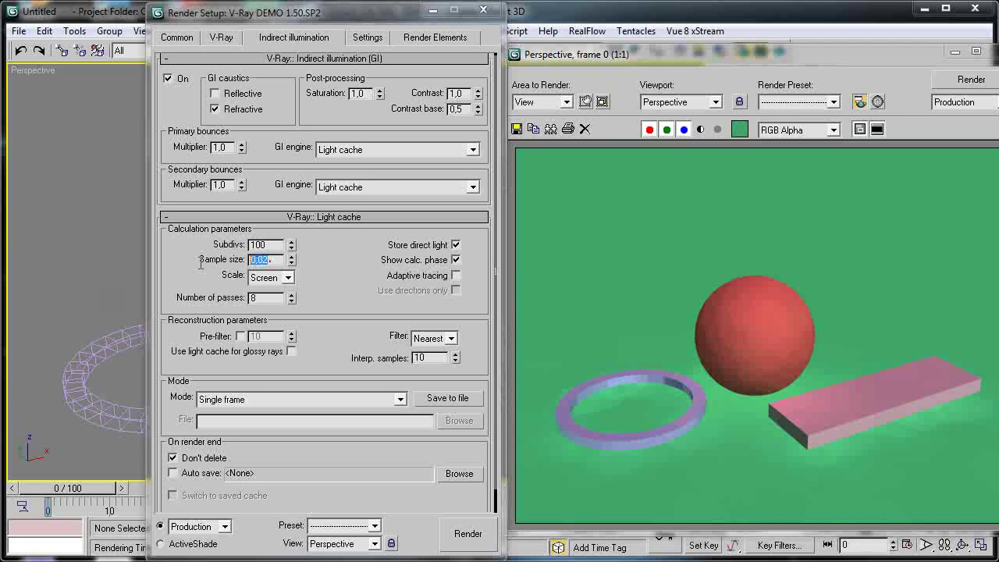
double_click(258, 245)
type("1")
left_click(467, 533)
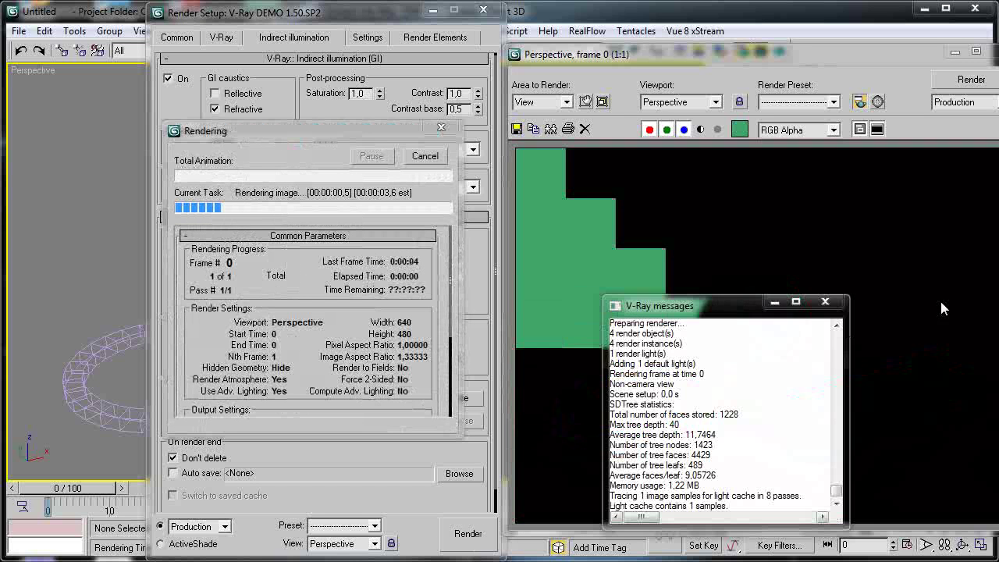
left_click_drag(702, 306, 337, 234)
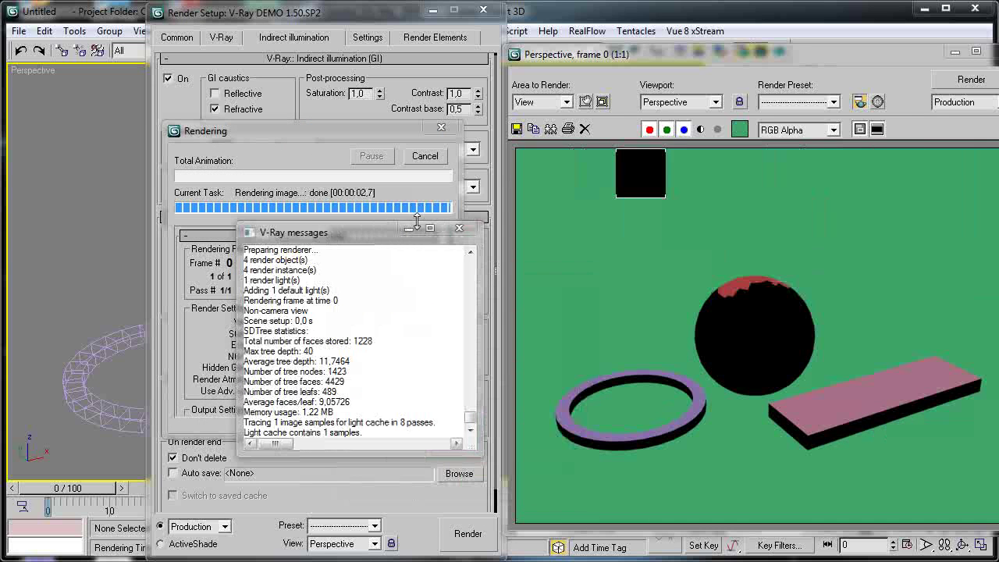
left_click(459, 228)
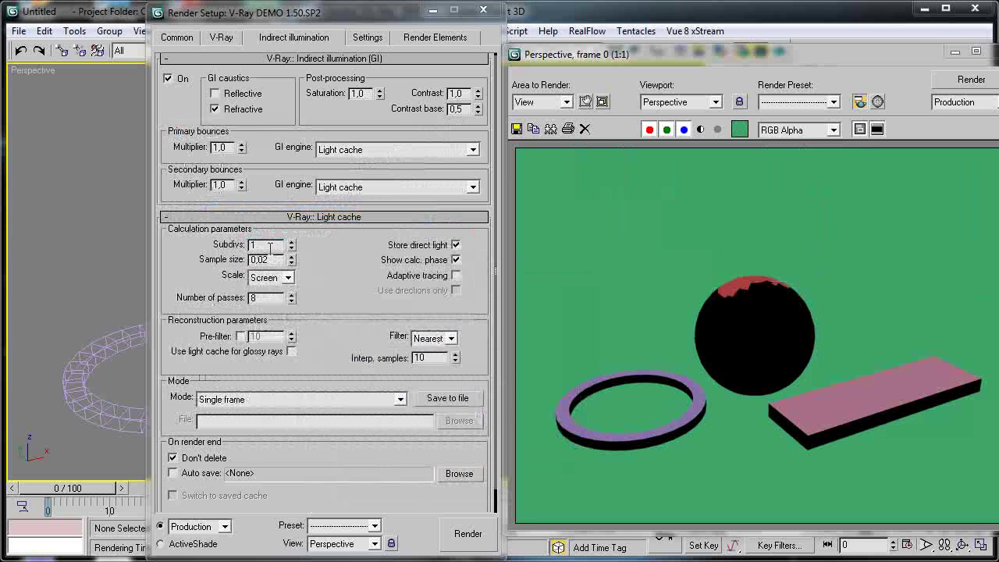
- Set the light cache subdivs back to 100, render again and check the sphere up close
left_click(269, 245)
double_click(262, 259)
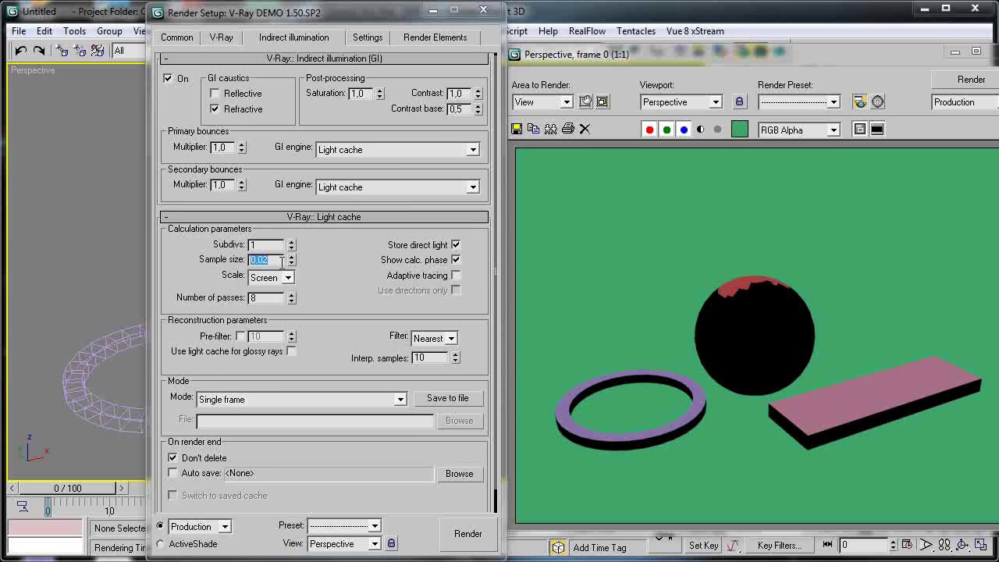
key("shift+Tab")
type("00")
left_click(468, 534)
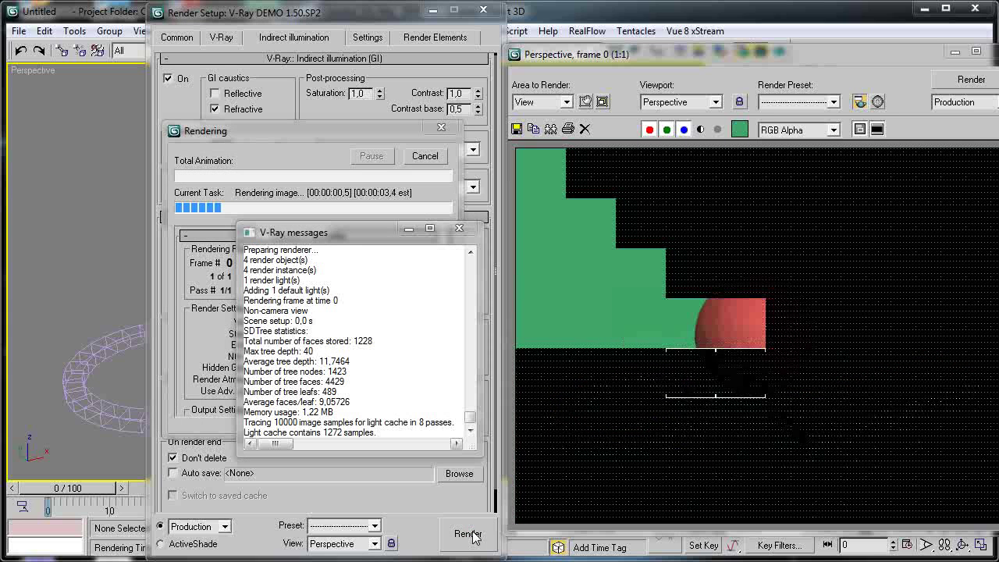
scroll(705, 362, "up", 1)
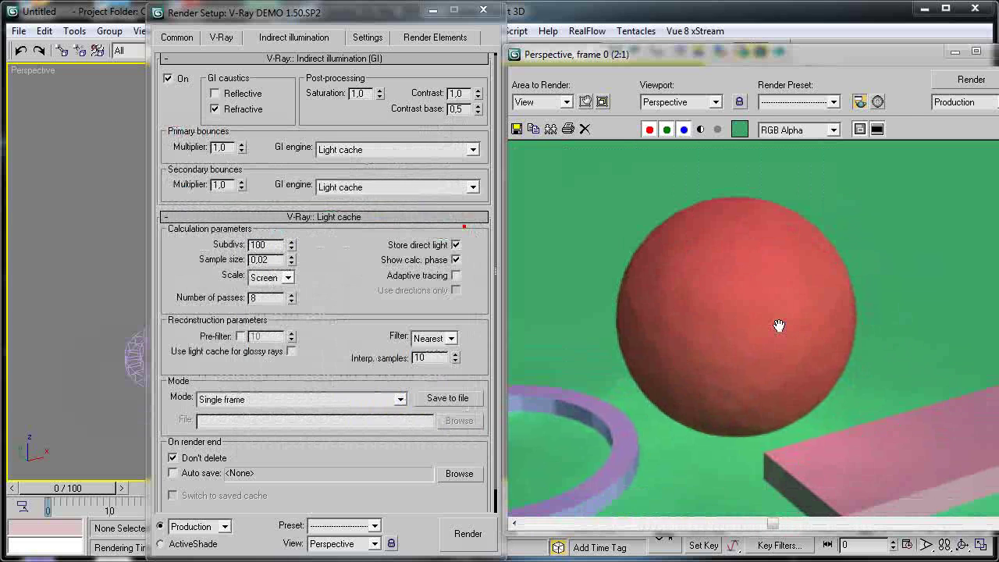
scroll(799, 309, "down", 1)
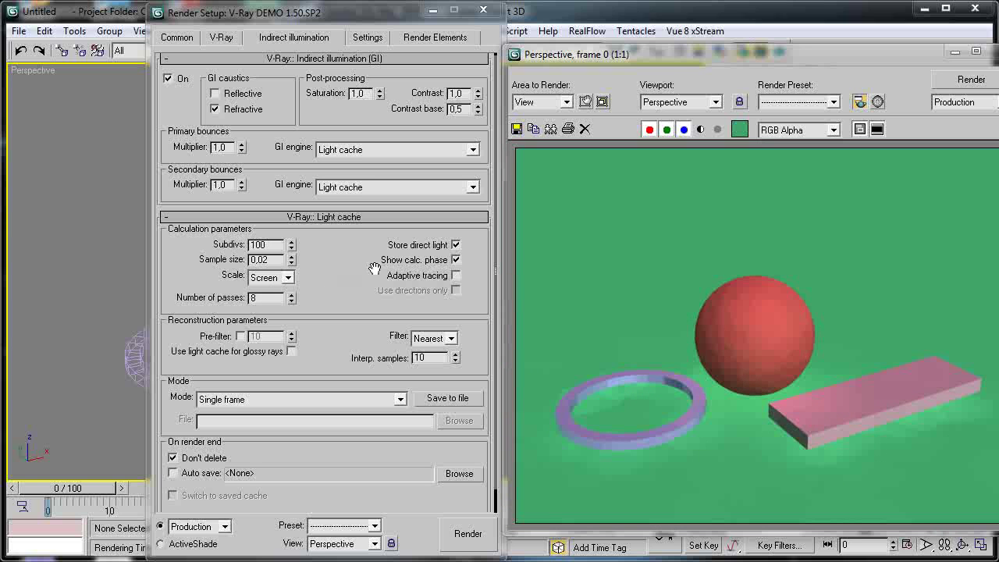
- Set the light cache number of passes to 4 and render the Perspective view to test it
left_click_drag(263, 300, 174, 297)
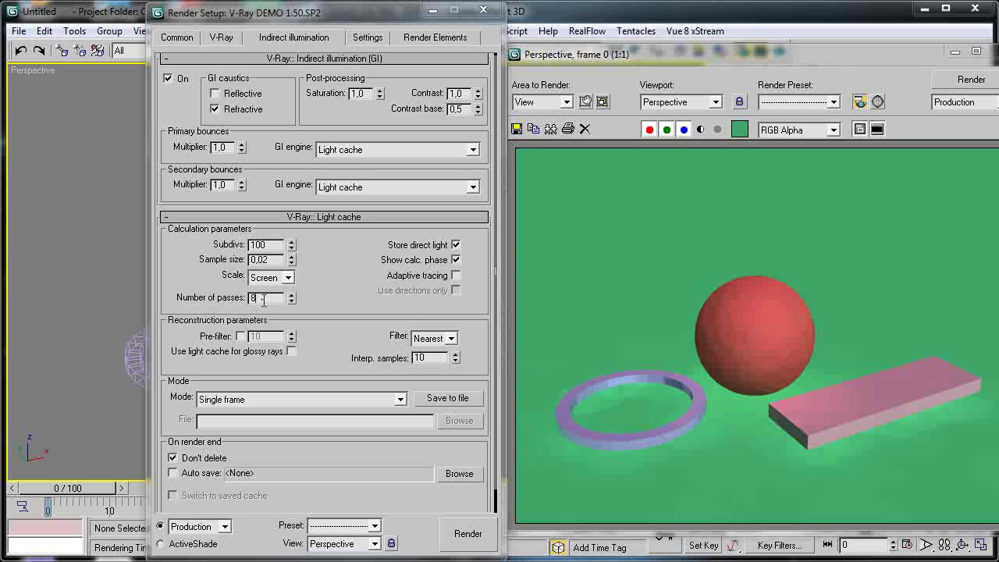
scroll(176, 285, "down", 1)
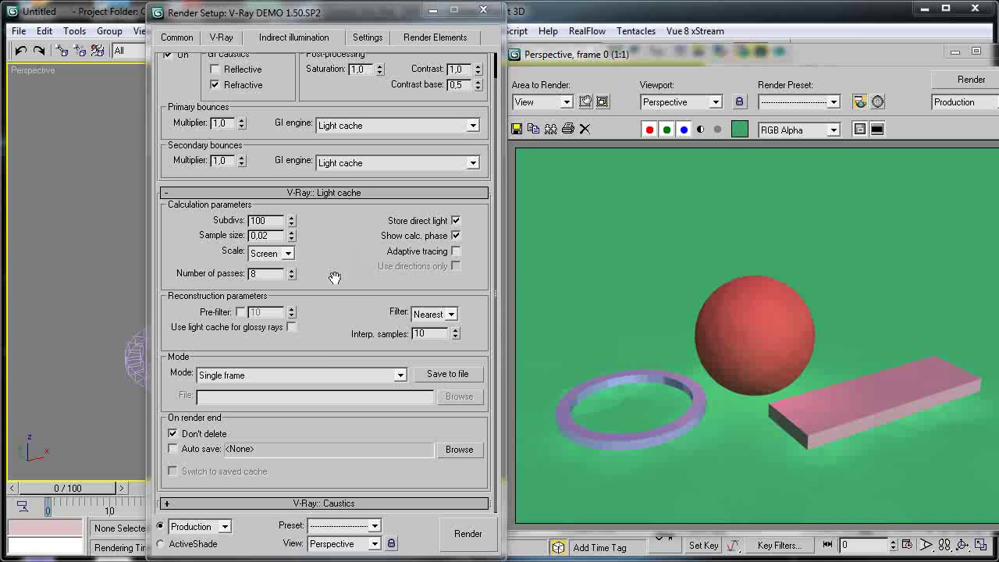
key("Return")
left_click(462, 533)
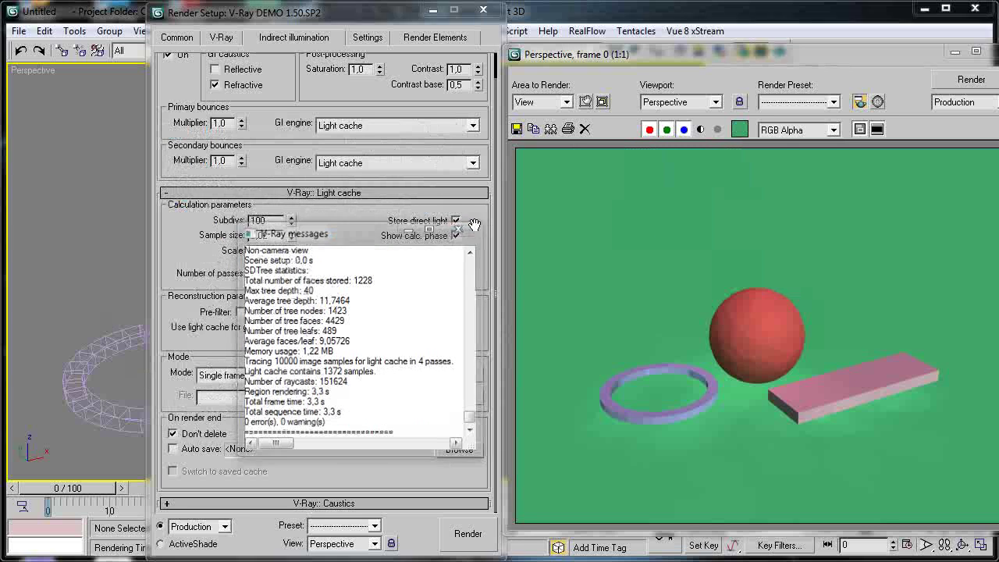
left_click(458, 227)
- Set the light cache number of passes to 16 and render the Perspective view for comparison
left_click(123, 320)
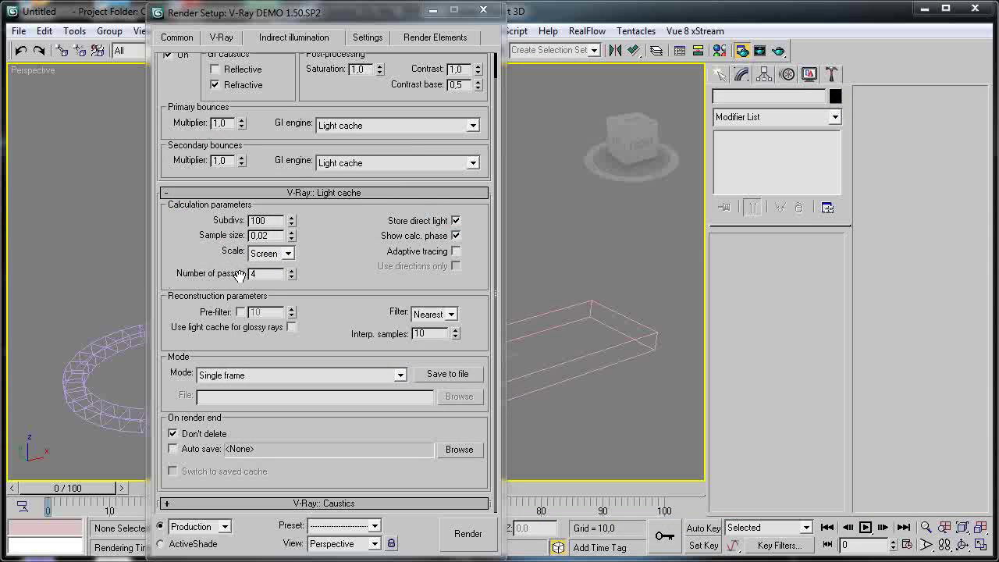
left_click_drag(271, 274, 167, 277)
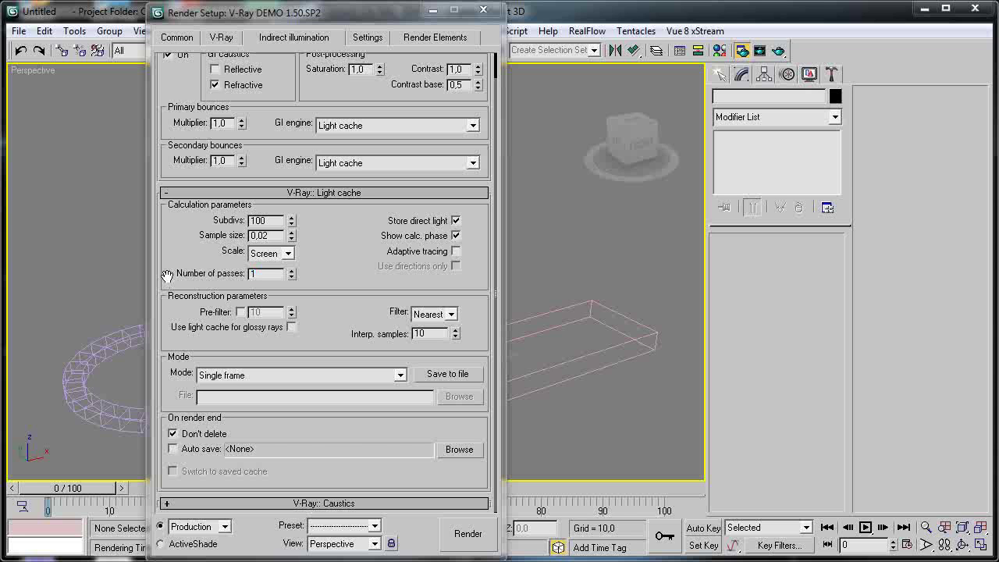
type("16")
left_click(778, 50)
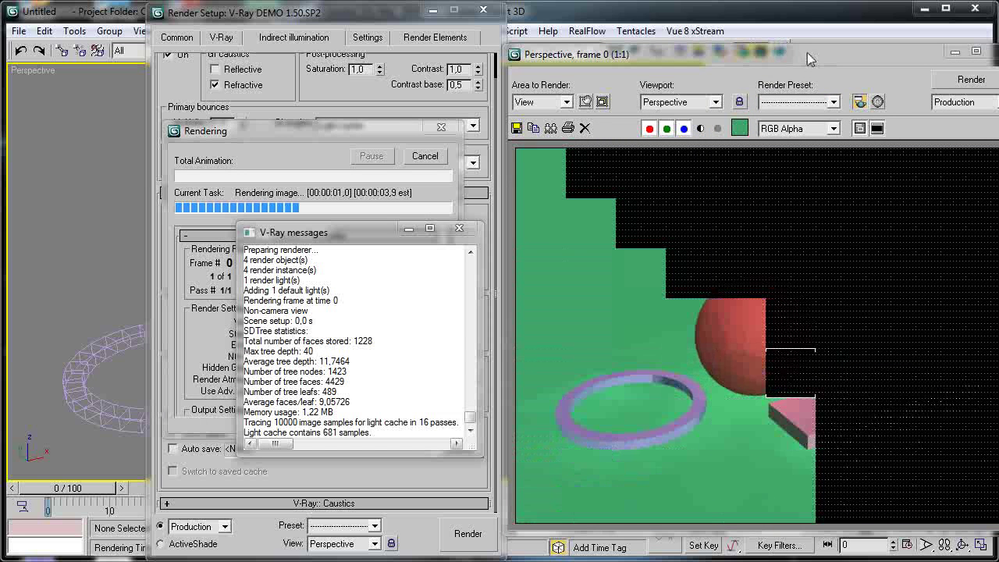
left_click(459, 228)
left_click(428, 162)
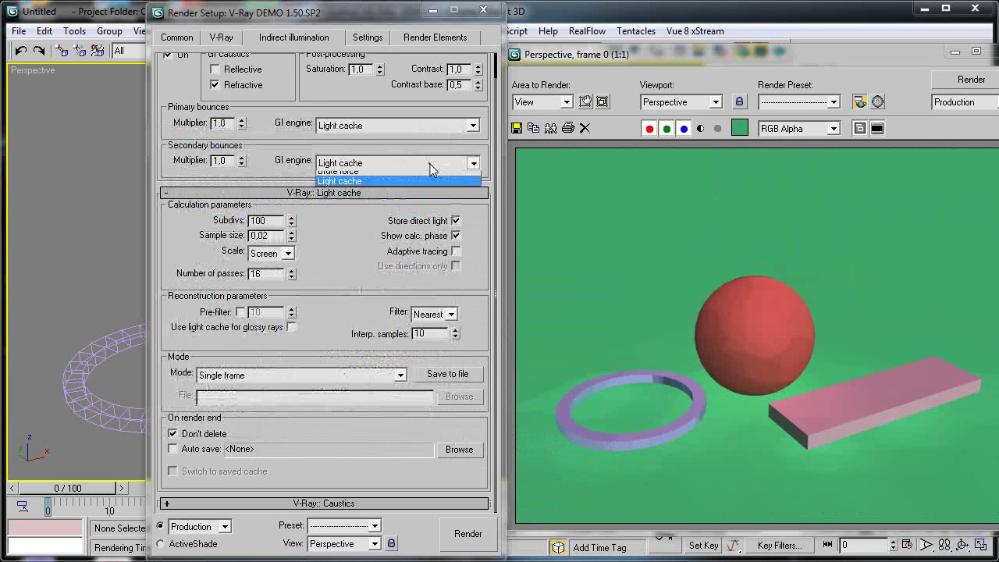
left_click(390, 252)
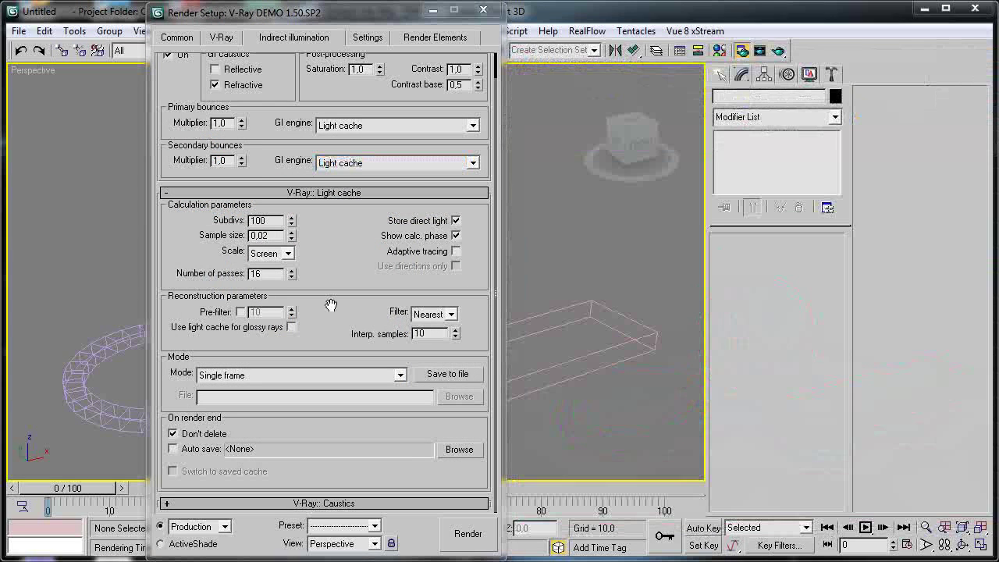
- Set the light cache number of passes to 8, and close Render Setup with its Light cache and Indirect illumination rollouts collapsed
left_click_drag(270, 273, 237, 273)
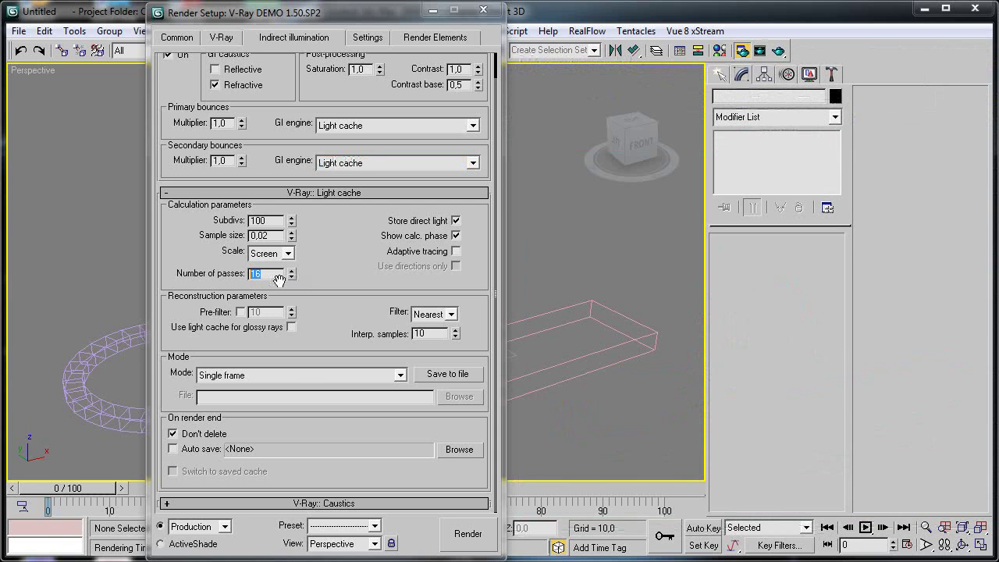
key("Return")
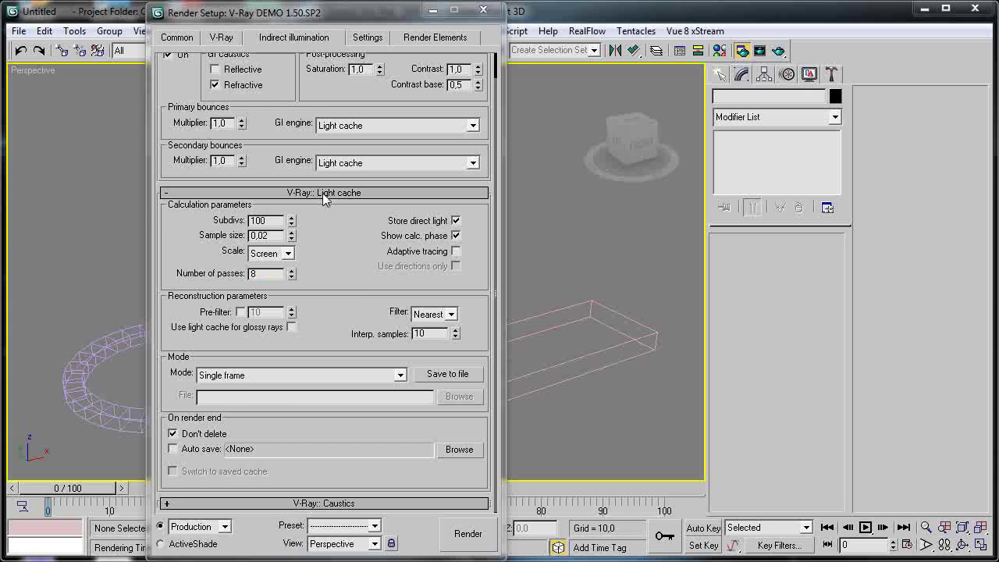
left_click(323, 195)
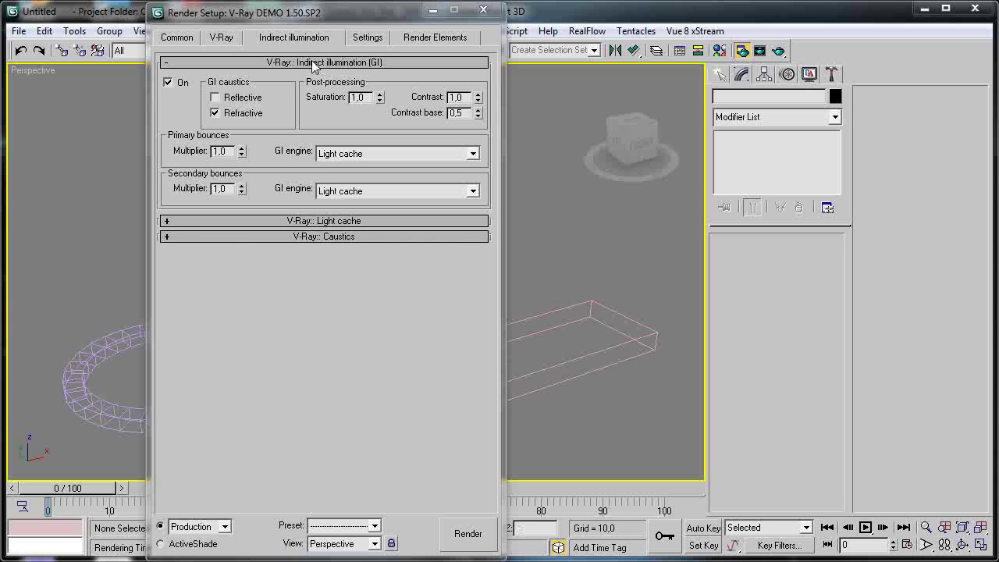
left_click(288, 63)
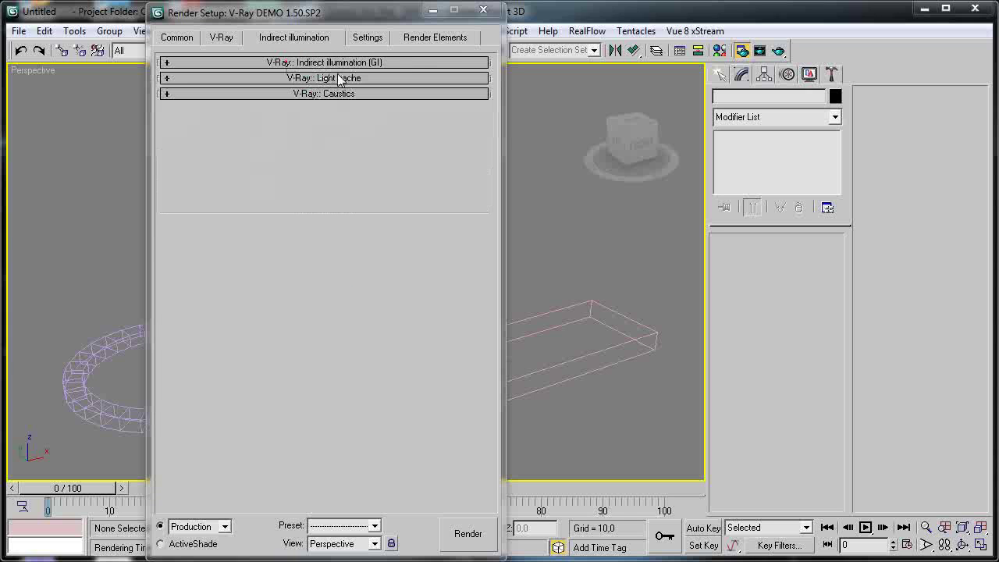
left_click(483, 10)
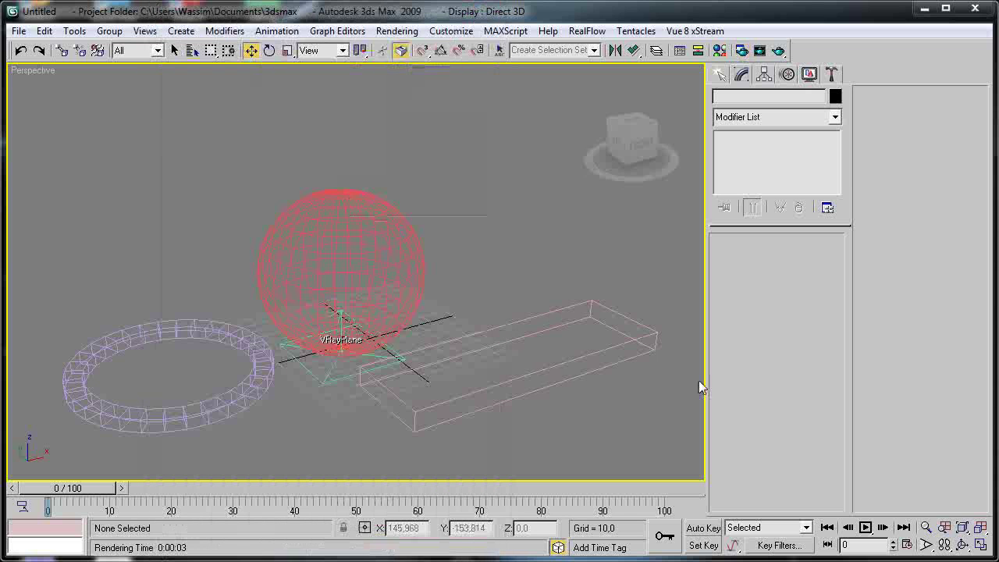
- Create a V-Ray plane light in the Front view around the objects, about 184 half-length by 89 half-width
left_click(719, 76)
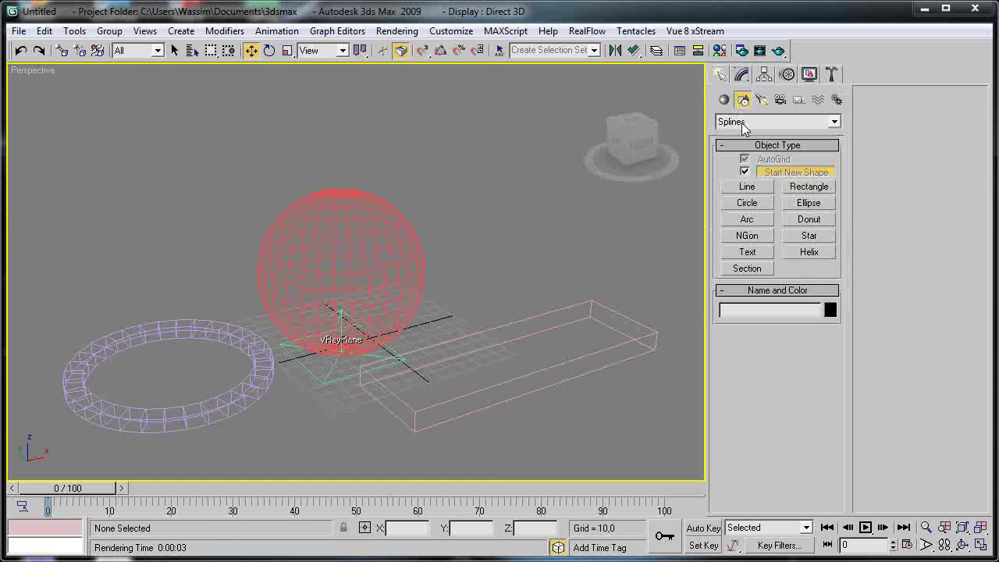
left_click(760, 100)
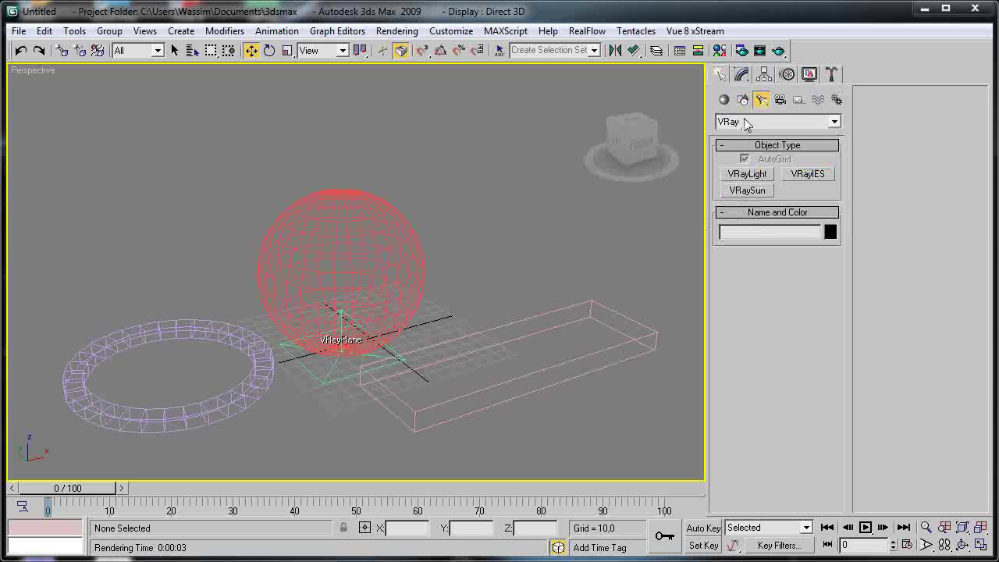
left_click(747, 174)
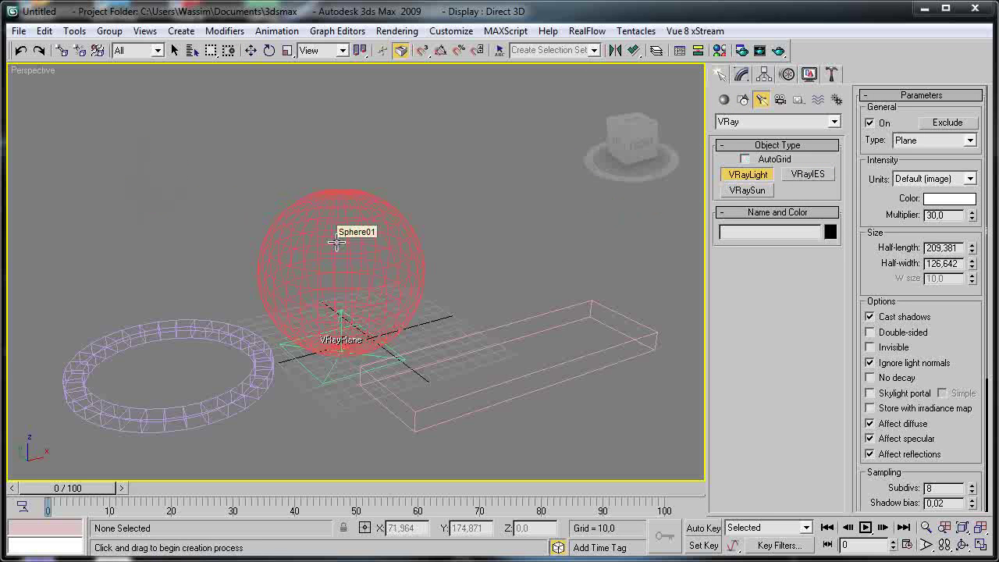
key("f")
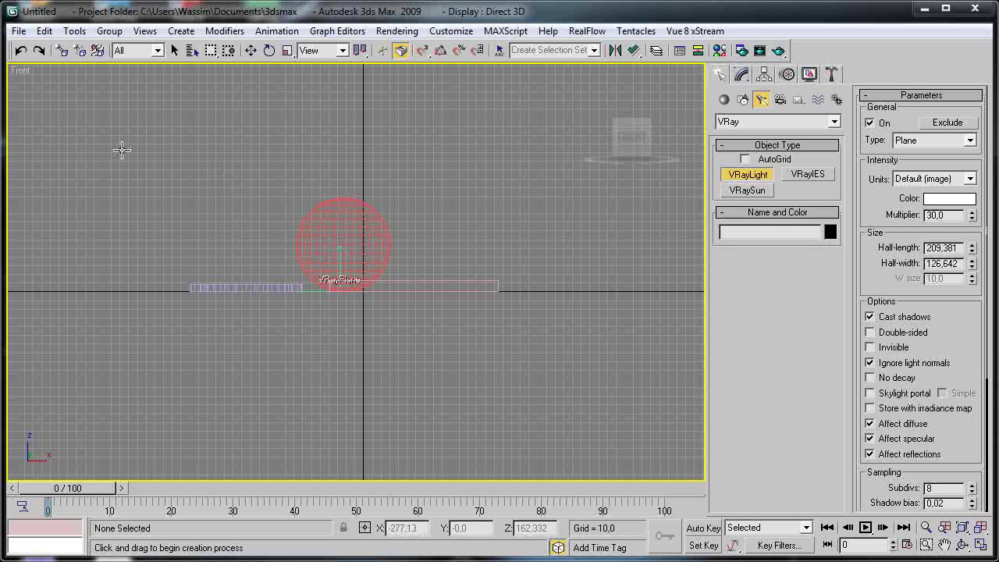
left_click_drag(180, 137, 500, 292)
right_click(499, 291)
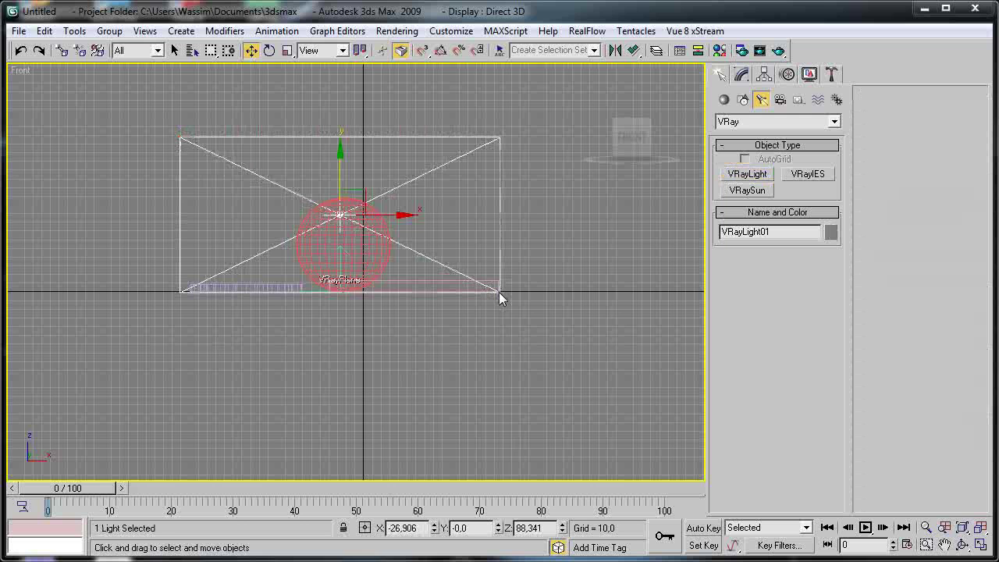
- Rotate the plane light in the Top view to face the objects and move it beyond the ring to about X -355
key("t")
key("shift+f")
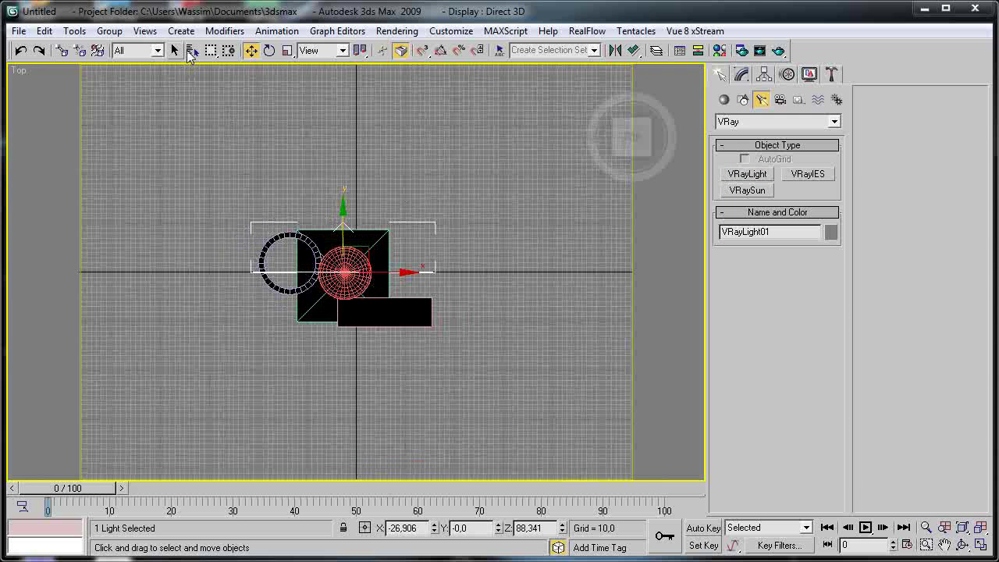
left_click(268, 50)
left_click_drag(387, 230, 461, 359)
key("w")
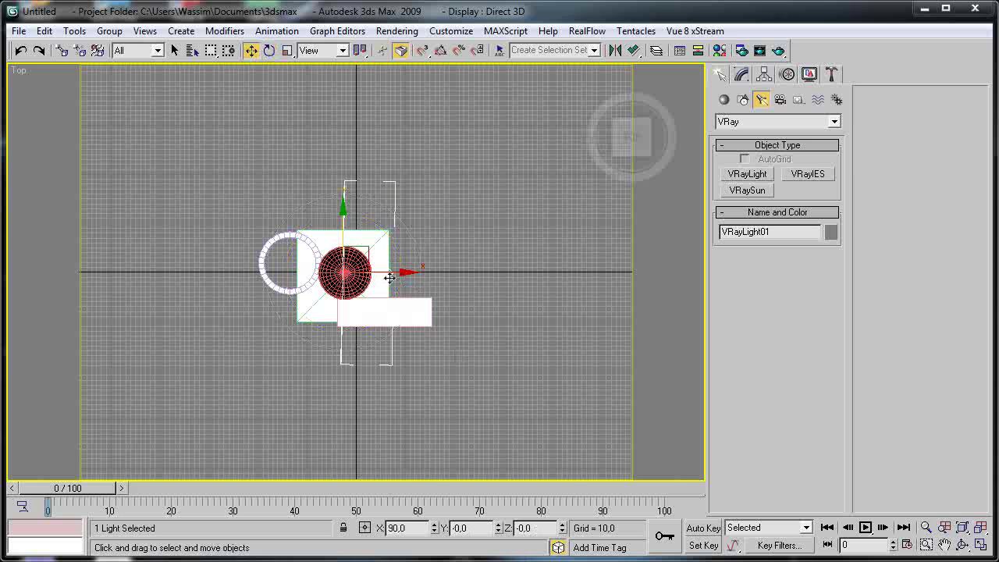
left_click_drag(395, 273, 234, 251)
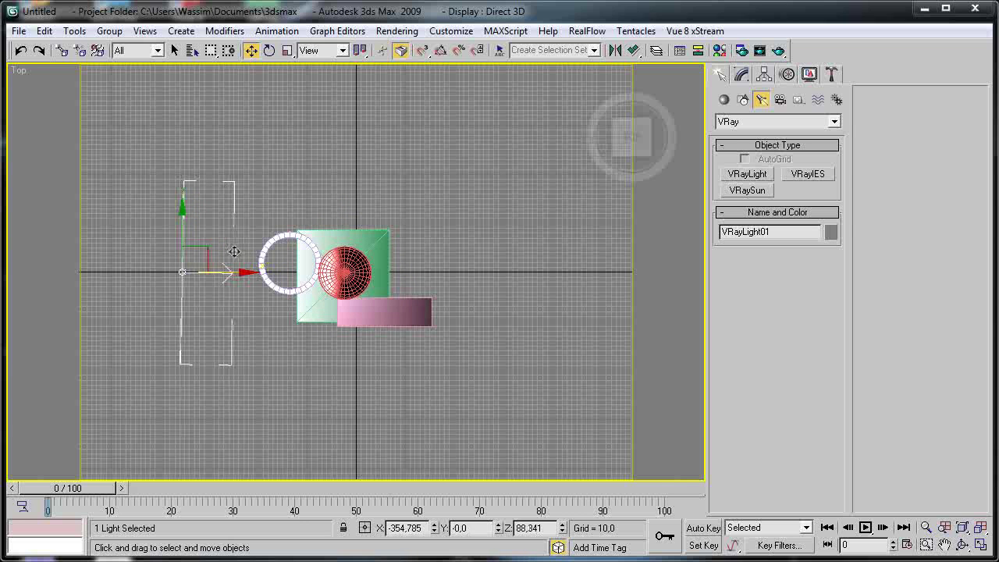
- Select the sphere and render the Perspective view with the light shining from beside the ring
key("p")
scroll(234, 251, "down", 3)
scroll(270, 274, "down", 5)
scroll(389, 309, "up", 5)
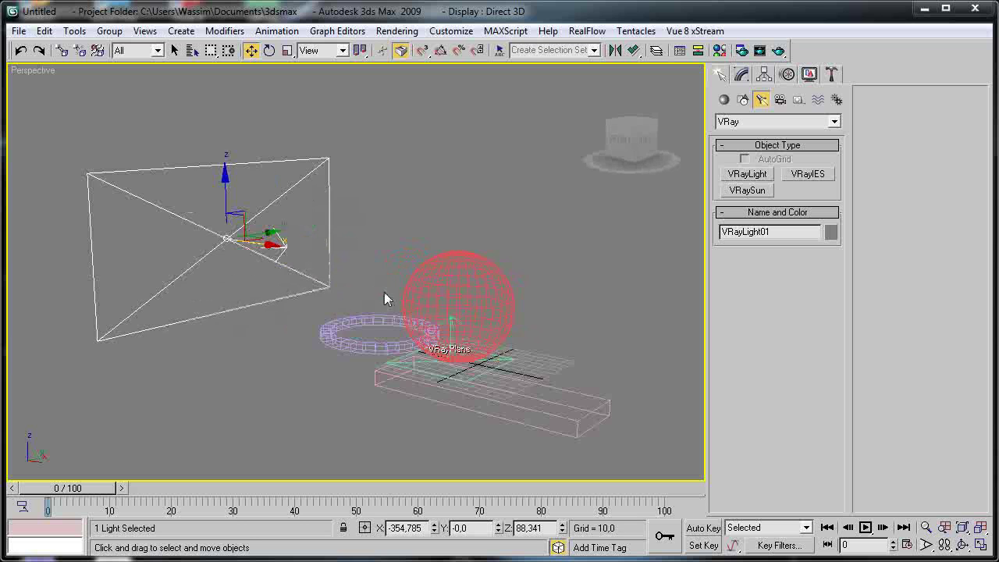
middle_click_drag(325, 284, 274, 263, "alt")
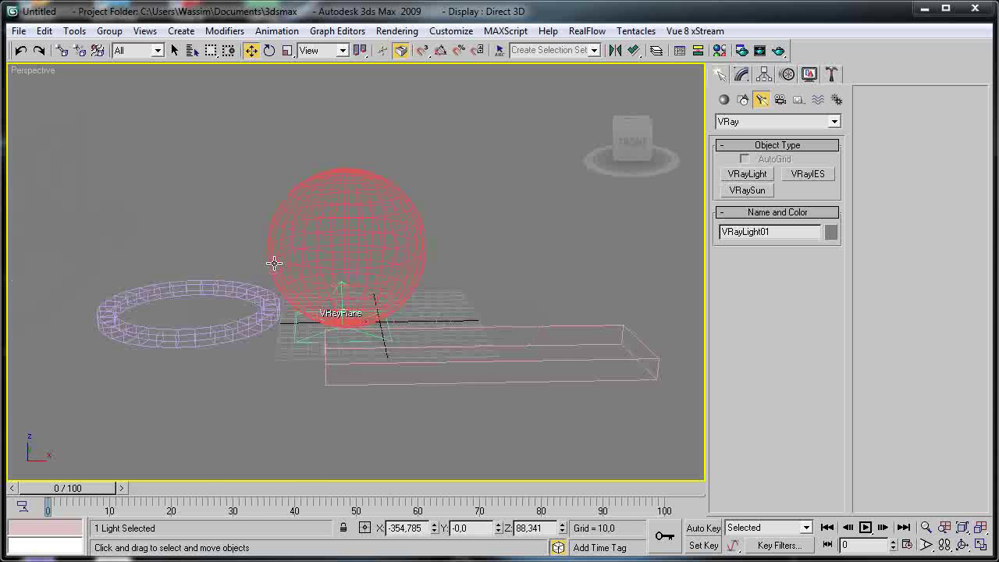
middle_click_drag(330, 290, 291, 286, "alt")
scroll(288, 289, "up", 3)
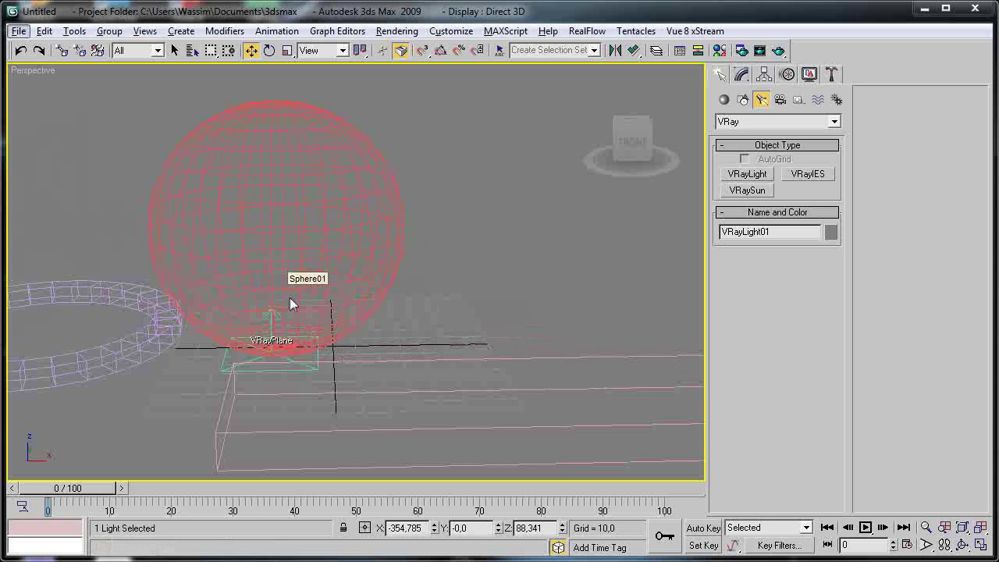
left_click(290, 308)
scroll(289, 297, "down", 2)
middle_click_drag(284, 301, 313, 289, "alt")
middle_click_drag(272, 270, 283, 286)
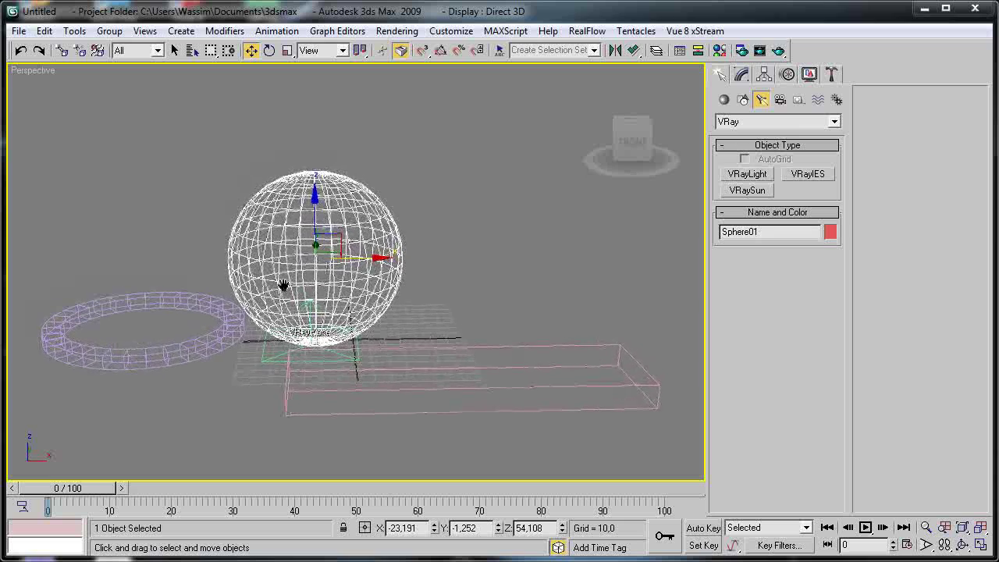
key("shift+q")
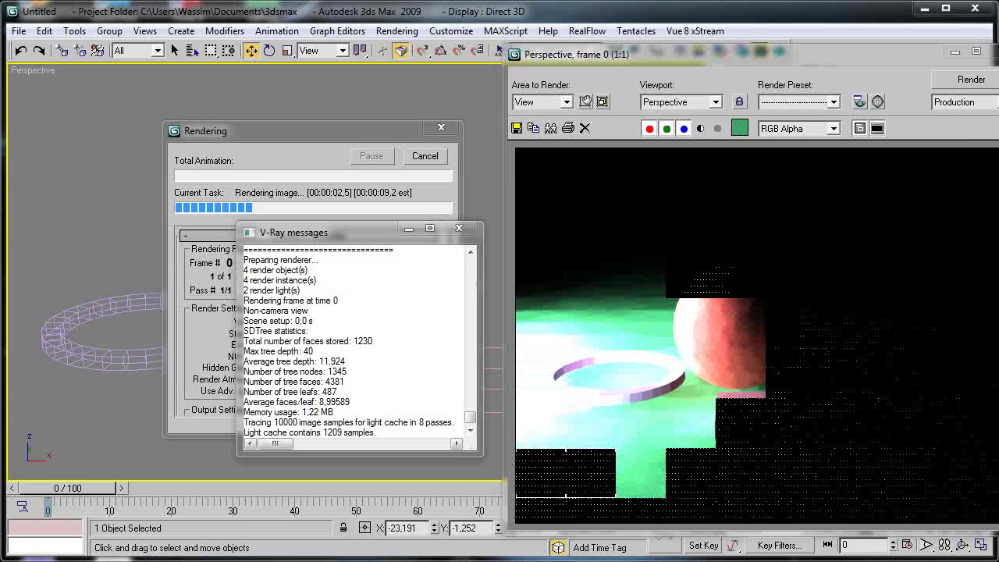
- Set the primary bounces to Irradiance map with the Very low preset and 15 HSph. subdivs, and collapse its rollout
left_click(376, 179)
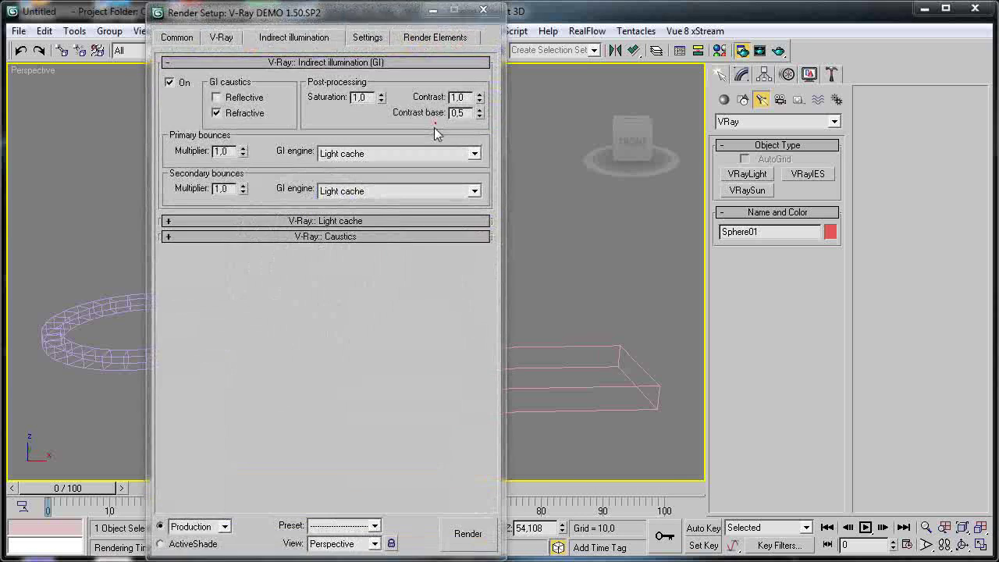
left_click(386, 154)
left_click(382, 162)
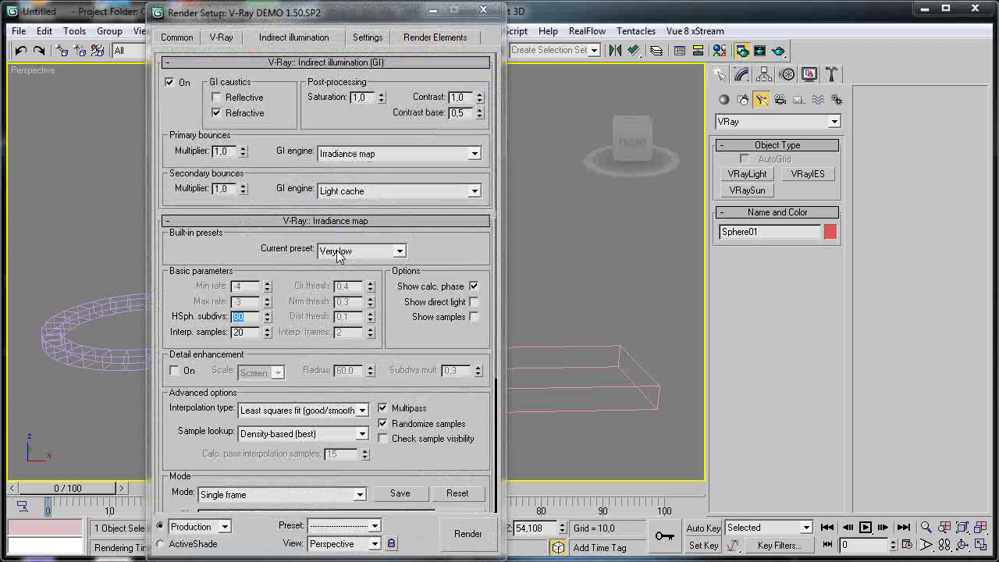
left_click(369, 253)
left_click(335, 275)
double_click(238, 316)
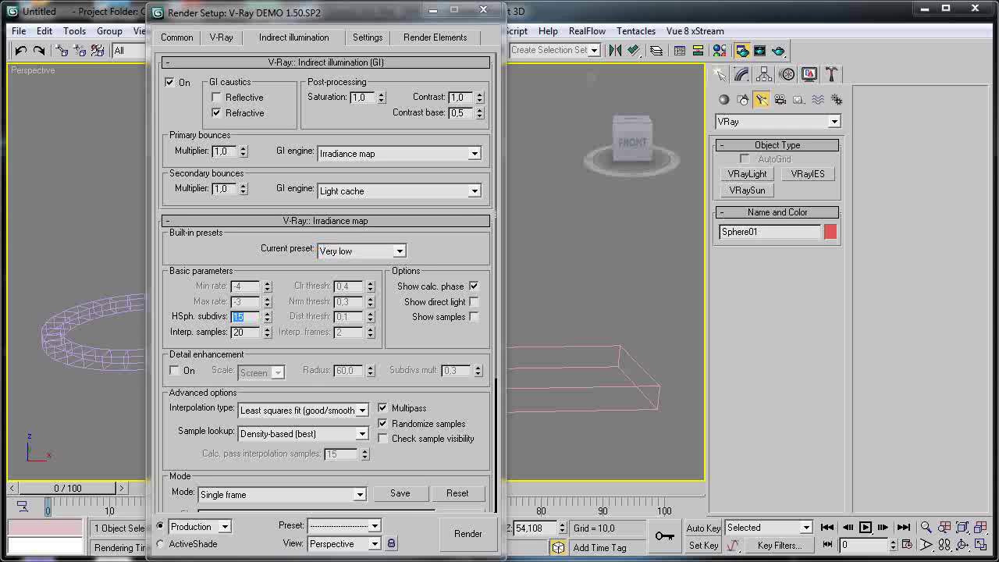
left_click(469, 221)
left_click(304, 220)
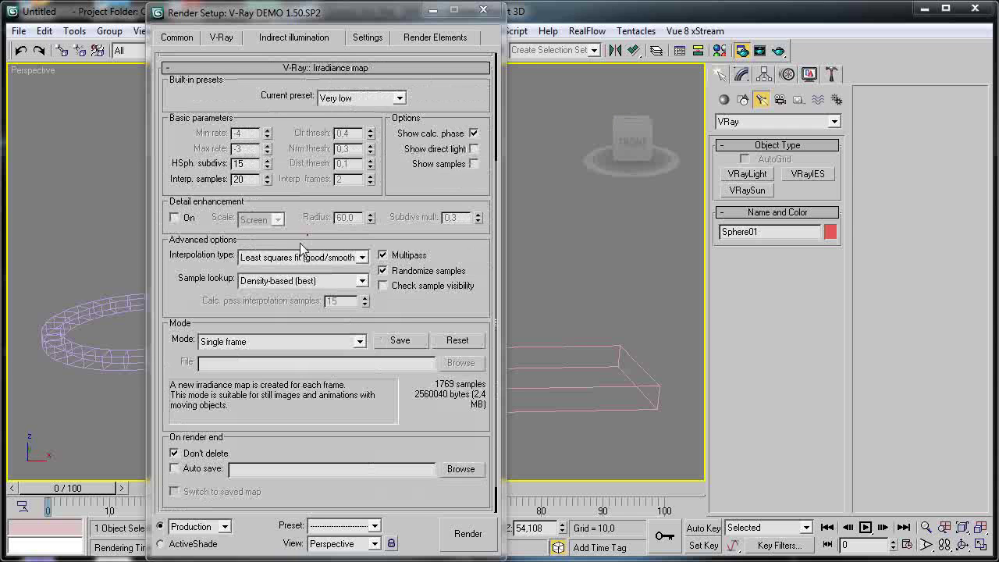
left_click(339, 69)
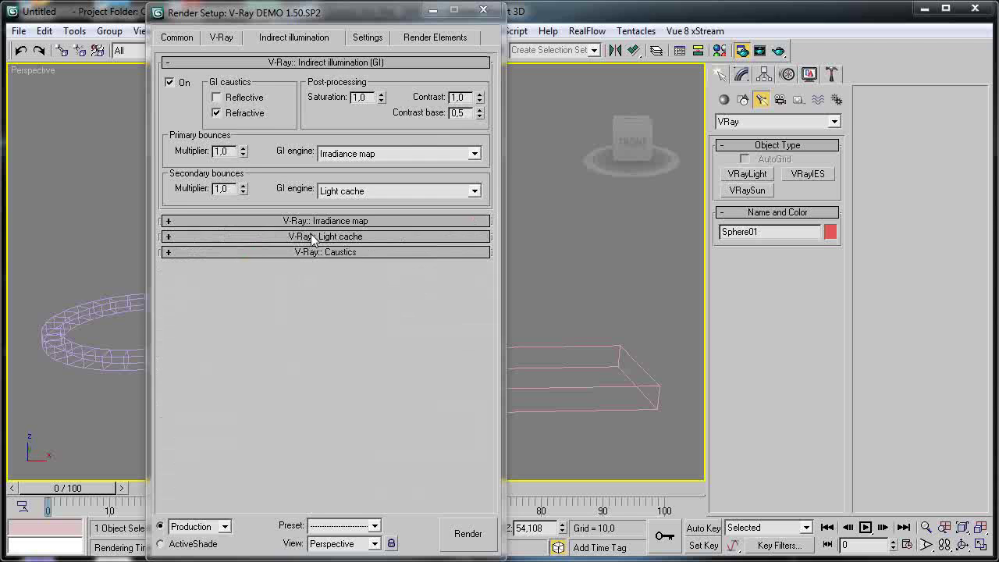
- Set the light cache subdivs to 100, render the Perspective view and close the frame window after checking the image
left_click(316, 238)
double_click(266, 239)
type("100")
left_click(474, 520)
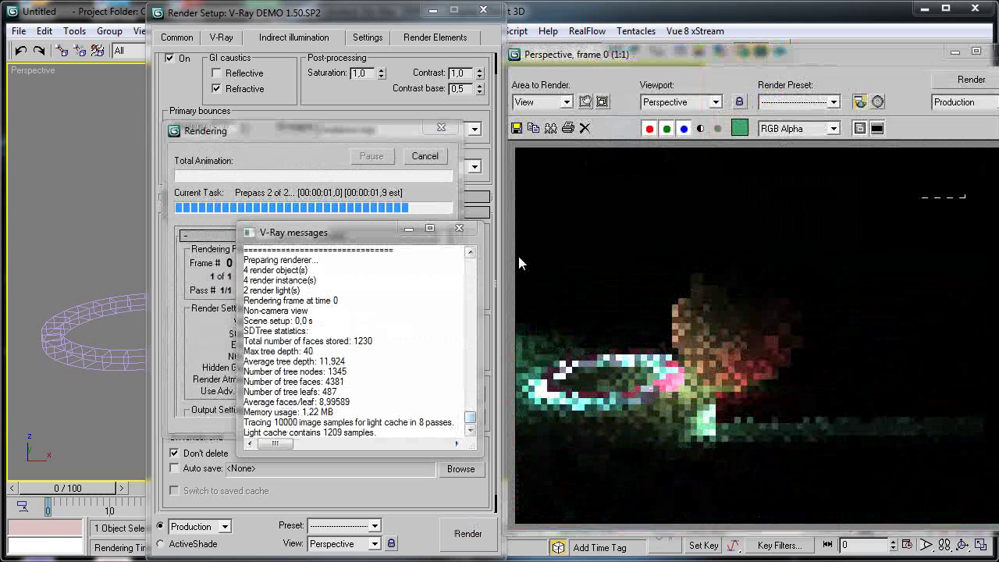
left_click(459, 227)
left_click(478, 30)
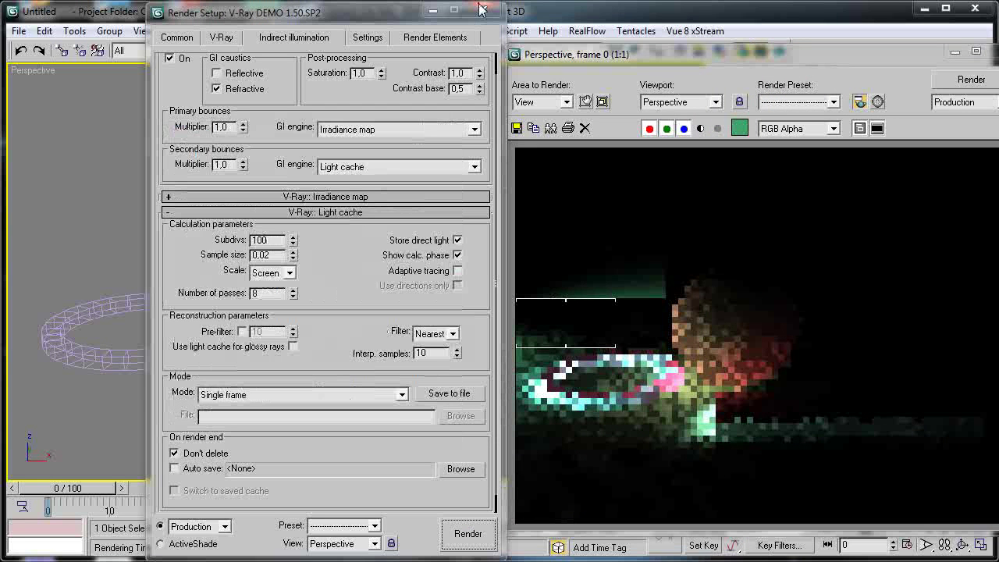
left_click_drag(599, 62, 312, 68)
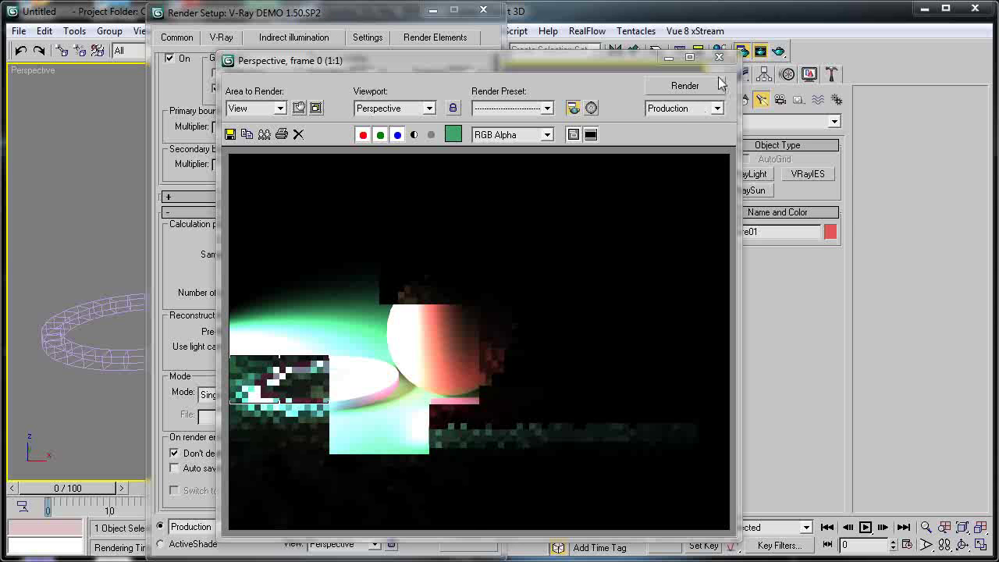
left_click(719, 57)
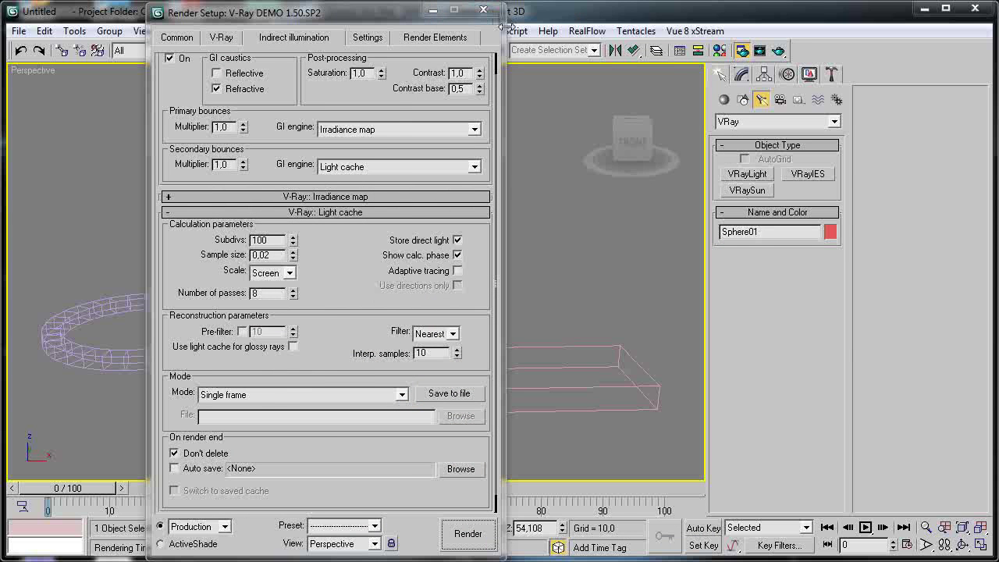
- Close Render Setup and examine the lighting in the last rendered frame of the Perspective view
left_click_drag(492, 11, 664, 11)
left_click(656, 9)
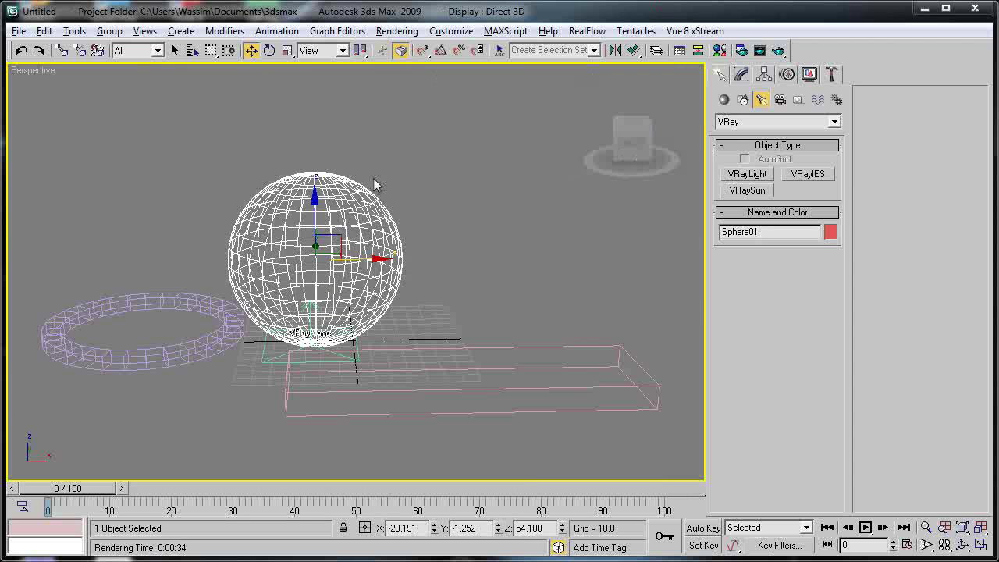
key("F10")
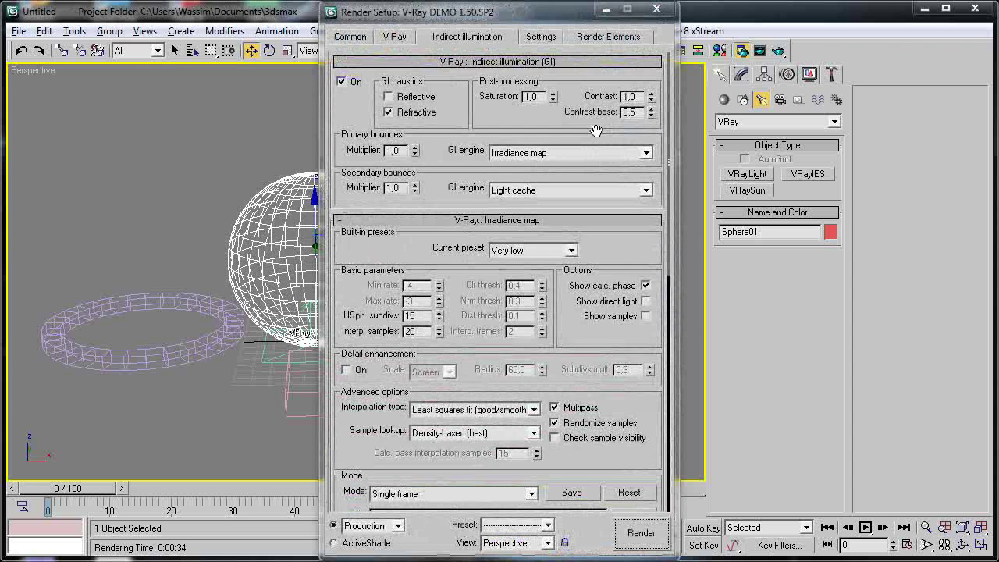
left_click(656, 9)
left_click(759, 51)
left_click_drag(537, 92, 603, 67)
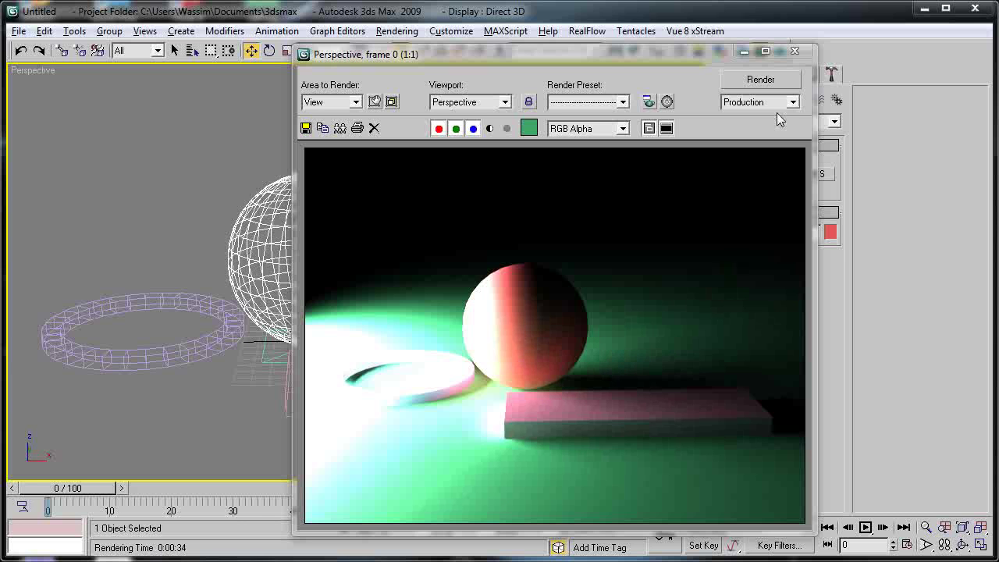
left_click(795, 51)
- Delete the V-Ray plane light standing beyond the ring
scroll(510, 236, "down", 3)
left_click(82, 234)
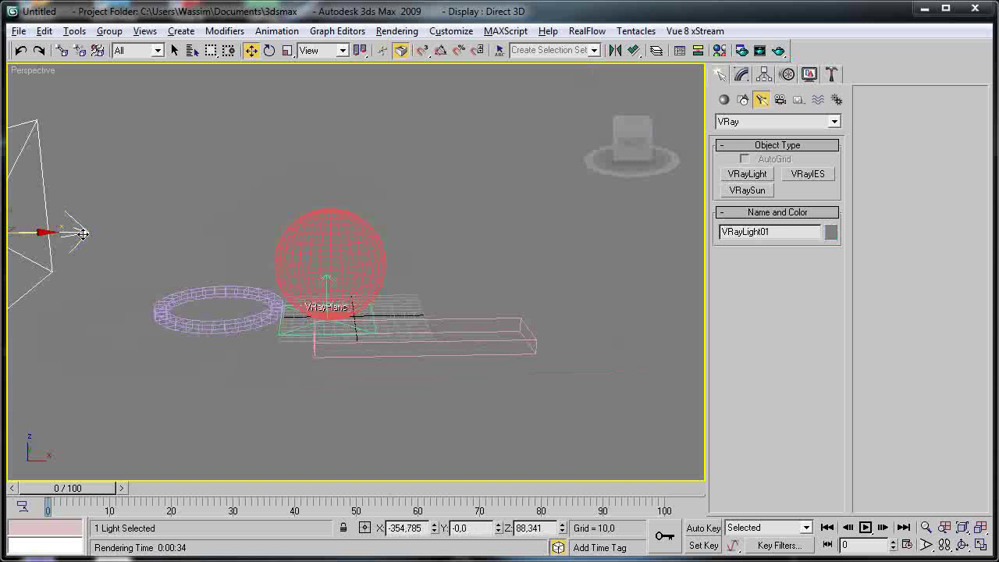
key("Delete")
scroll(135, 254, "up", 3)
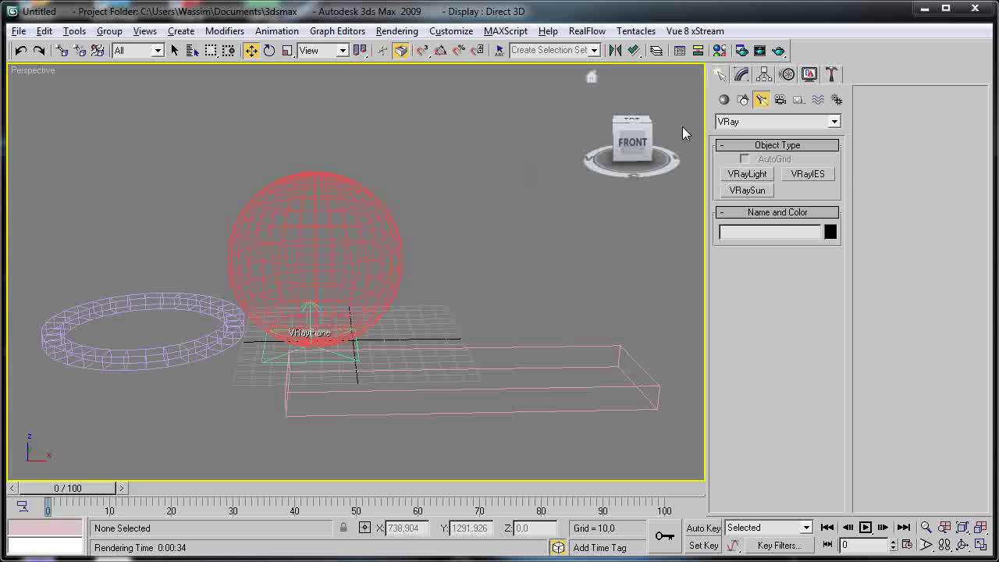
- Create a larger V-Ray plane light in the Top view that covers the objects
left_click(763, 173)
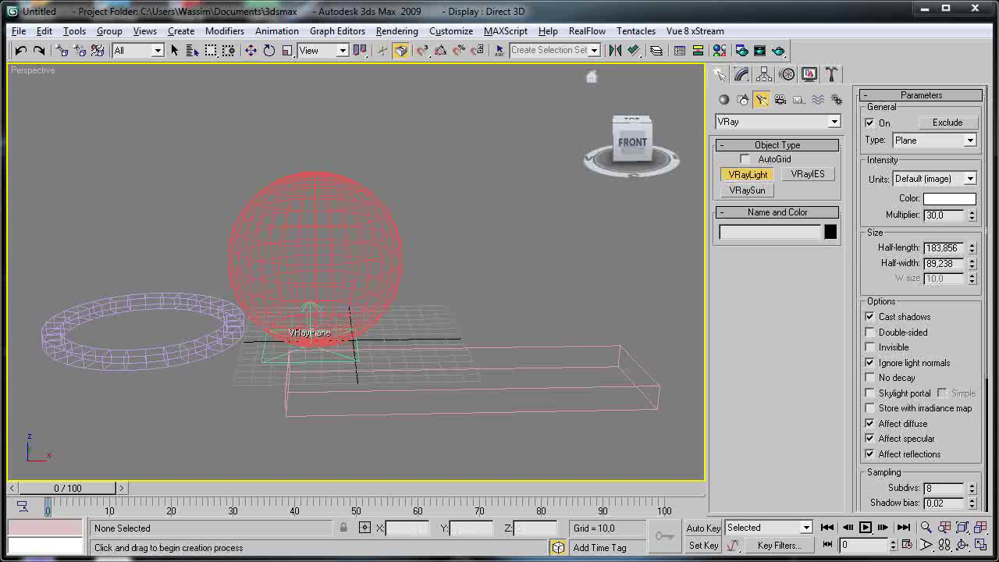
scroll(329, 193, "down", 4)
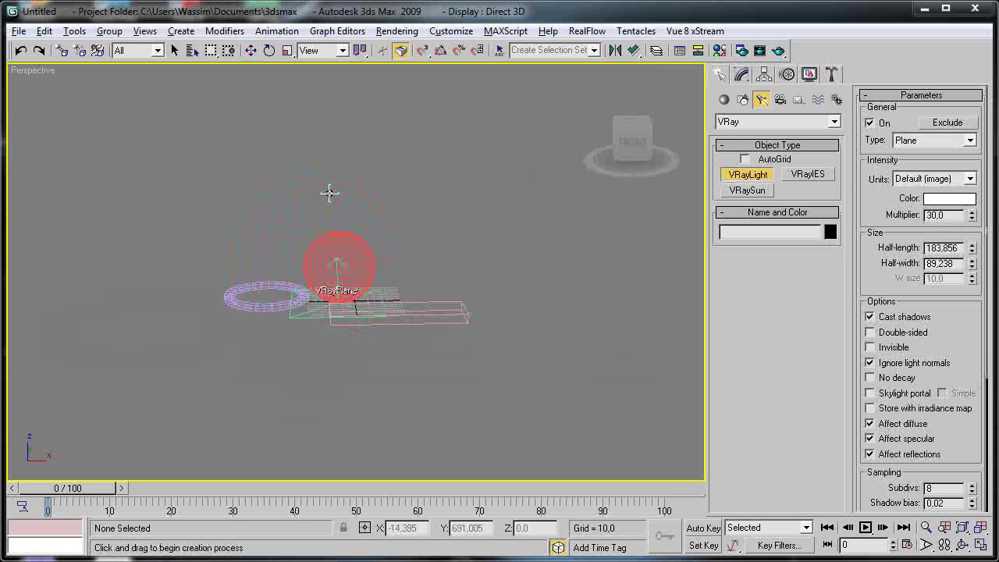
key("t")
scroll(312, 195, "down", 2)
left_click_drag(301, 199, 462, 349)
key("w")
- Rotate the new plane light in the Top view and move it in front of the objects to about X 304, Y -516
key("e")
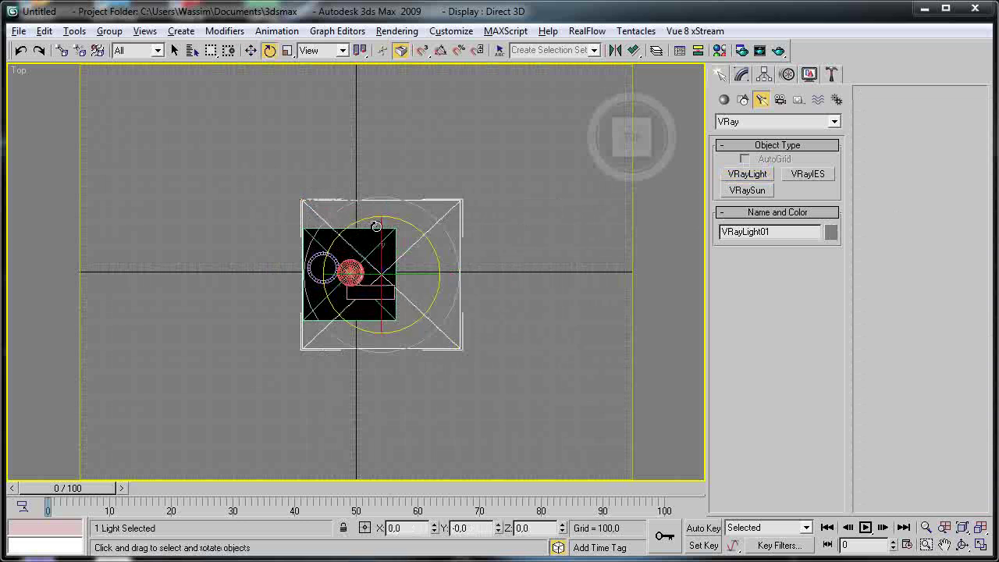
left_click_drag(356, 271, 463, 308)
key("w")
left_click_drag(406, 259, 454, 381)
- Tilt the plane light about 53 degrees around the X axis in the Perspective view so it points at the objects
key("p")
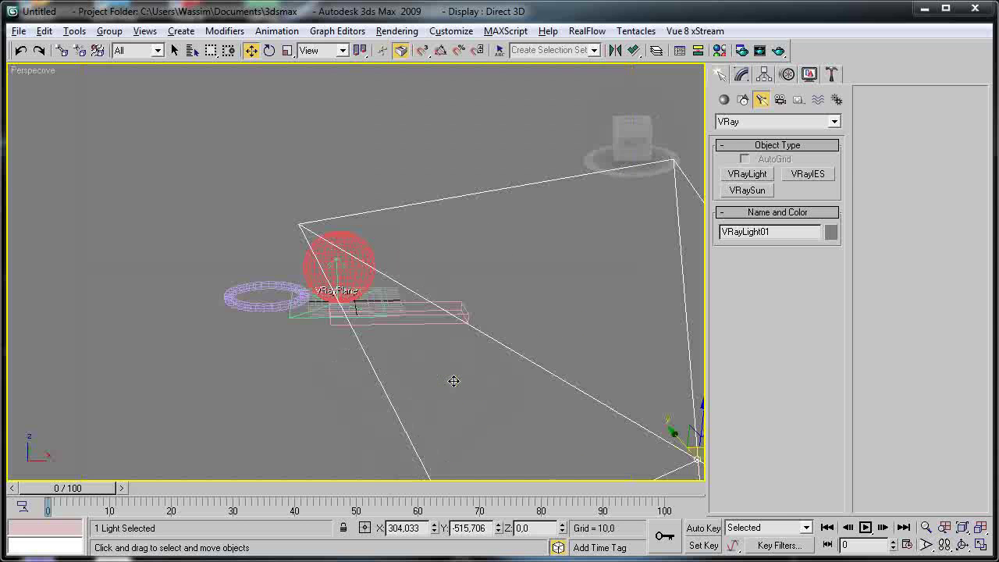
middle_click_drag(453, 381, 422, 371, "alt")
key("e")
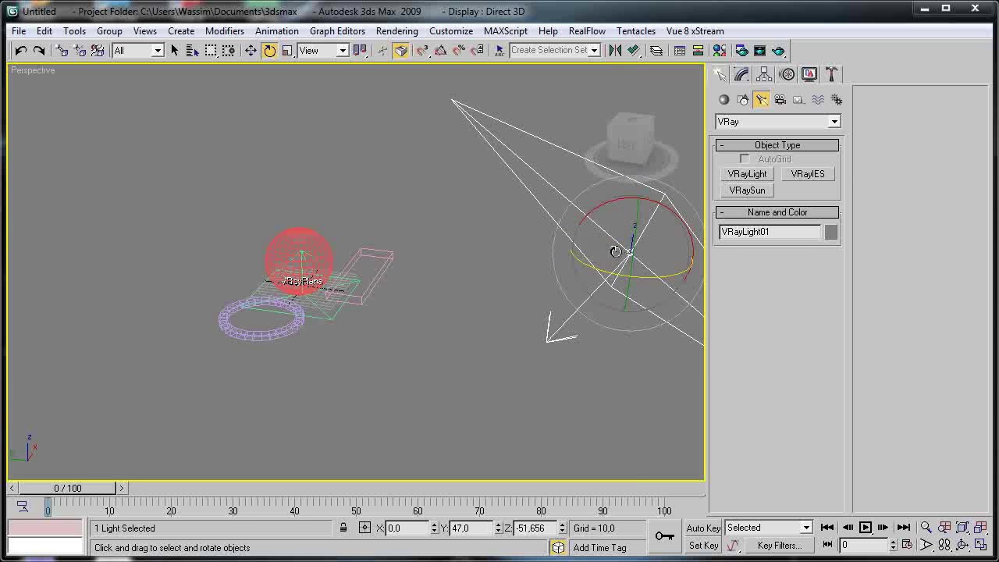
mouse_move(586, 213)
left_mouse_down()
mouse_move(662, 172)
mouse_move(652, 195)
left_mouse_up()
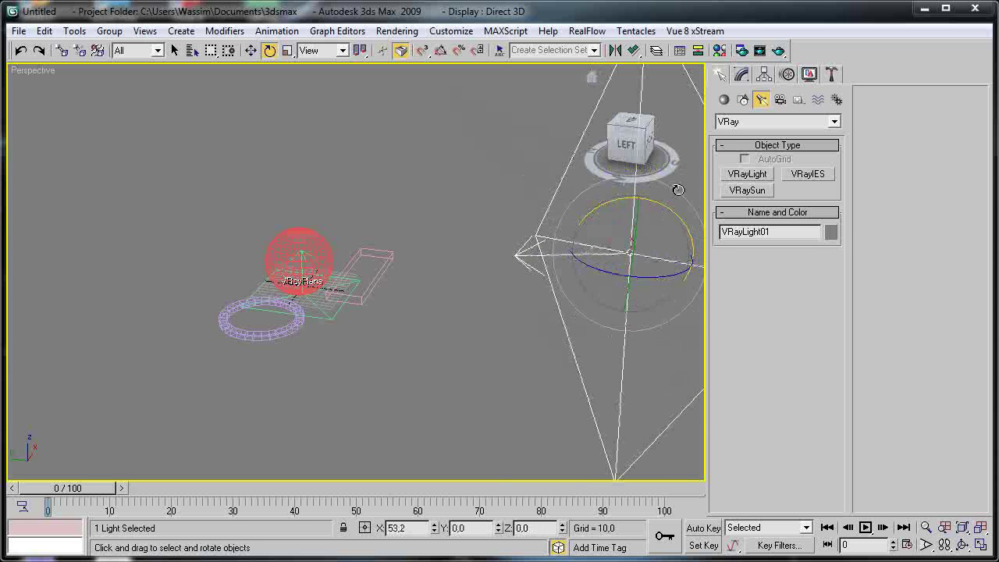
- Display the Perspective view shaded and render it with the repositioned plane light
key("F3")
scroll(309, 290, "up", 5)
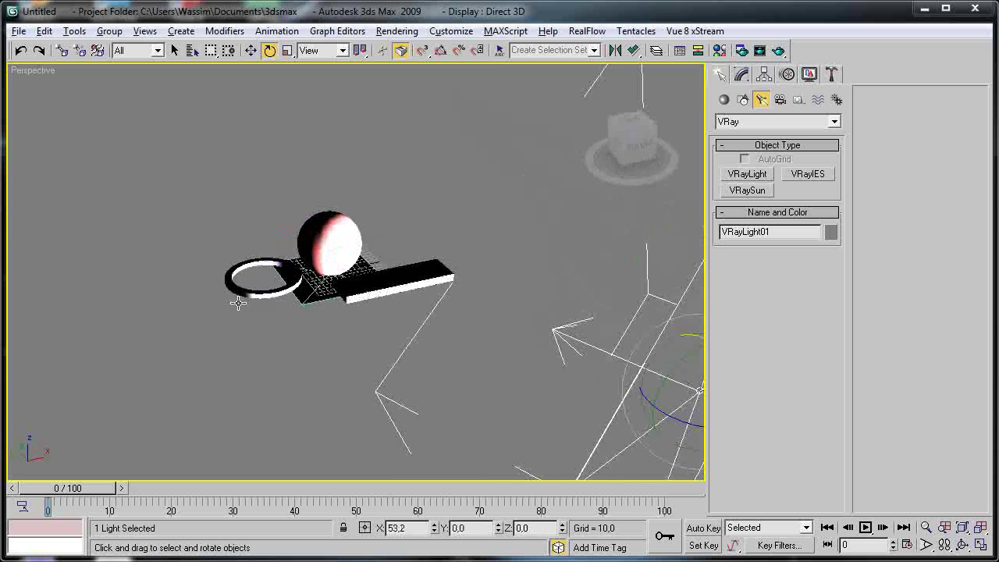
middle_click_drag(263, 312, 328, 312, "alt")
scroll(386, 326, "down", 3)
key("shift+q")
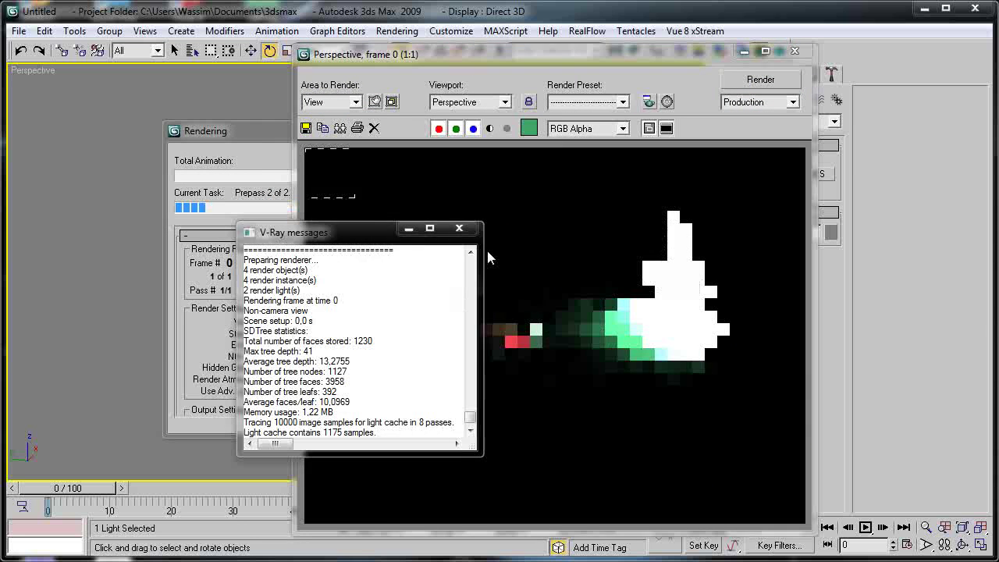
- Clear the V-Ray messages and progress windows away from the running Perspective render and examine how the plane light illuminates the objects
left_click(452, 231)
left_click(251, 138)
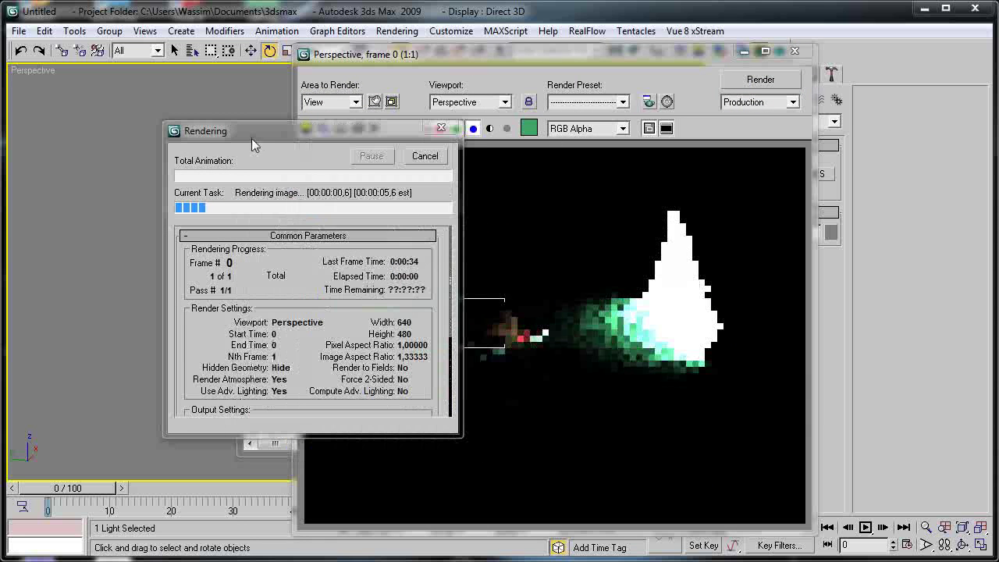
left_click_drag(386, 128, 265, 108)
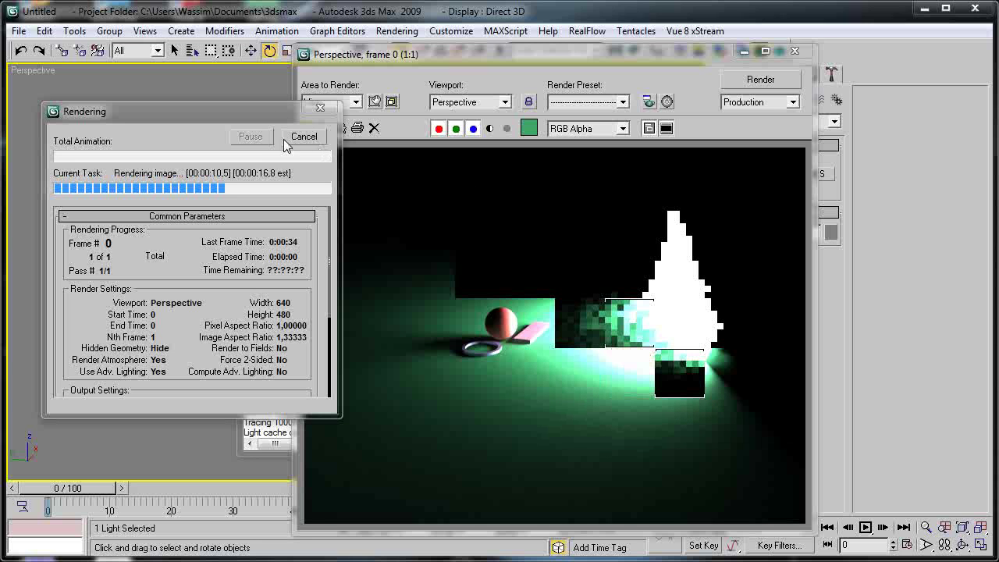
left_click_drag(257, 111, 158, 168)
left_click(266, 236)
left_click(459, 228)
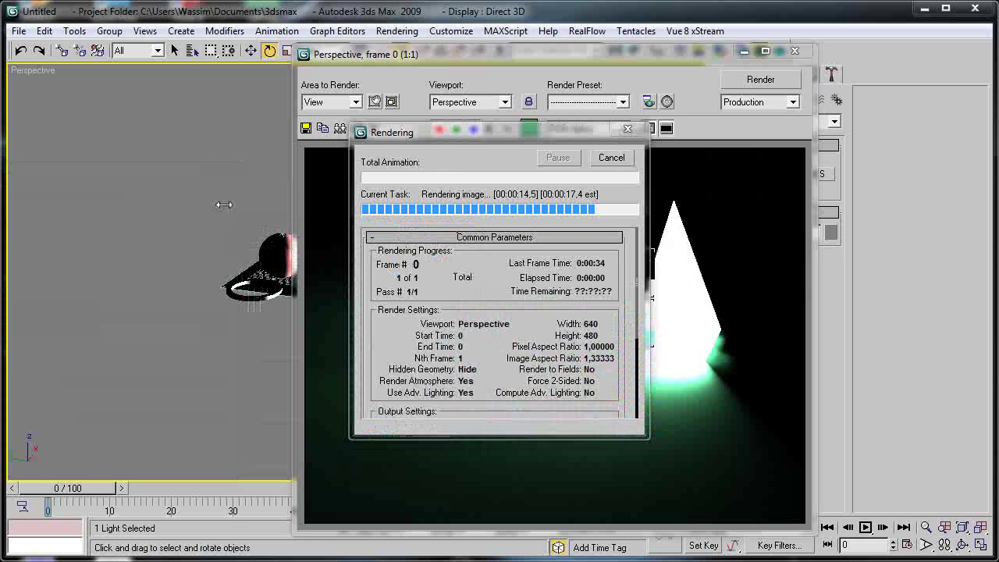
left_click_drag(391, 163, 262, 163)
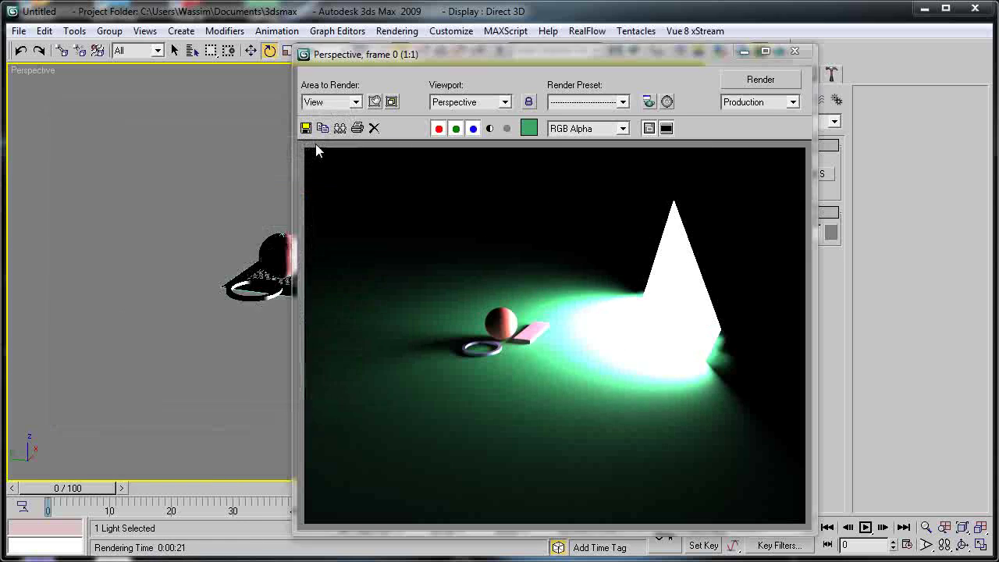
- Enlarge the selected plane light to a half-length of about 379 and a half-width of about 396
left_click_drag(495, 48, 102, 15)
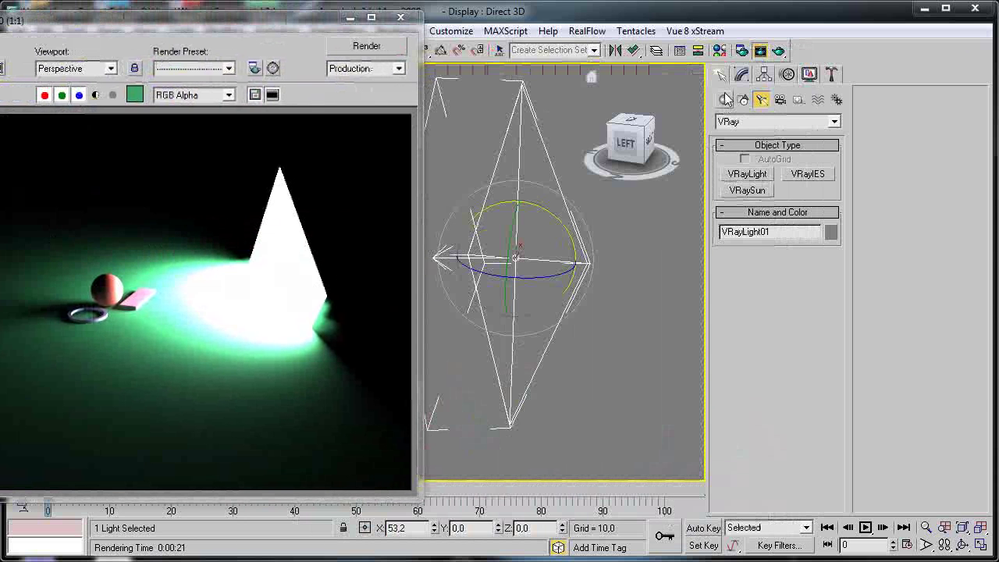
left_click(742, 75)
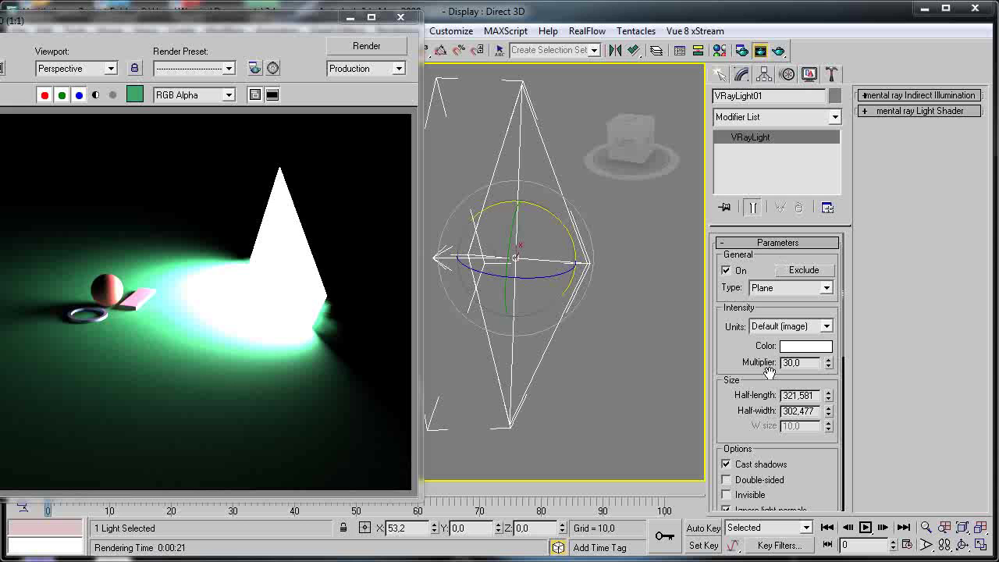
left_click_drag(733, 358, 722, 295)
left_click_drag(837, 340, 831, 322)
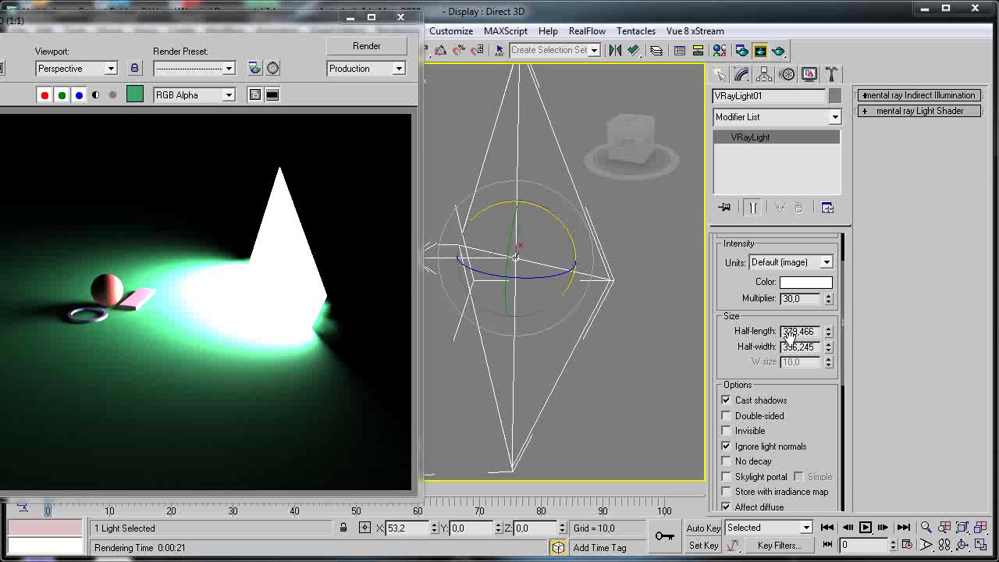
- Set the plane light's multiplier to 1, render the Perspective view and close the rendered image
double_click(819, 301)
type("1")
key("Return")
left_click(368, 48)
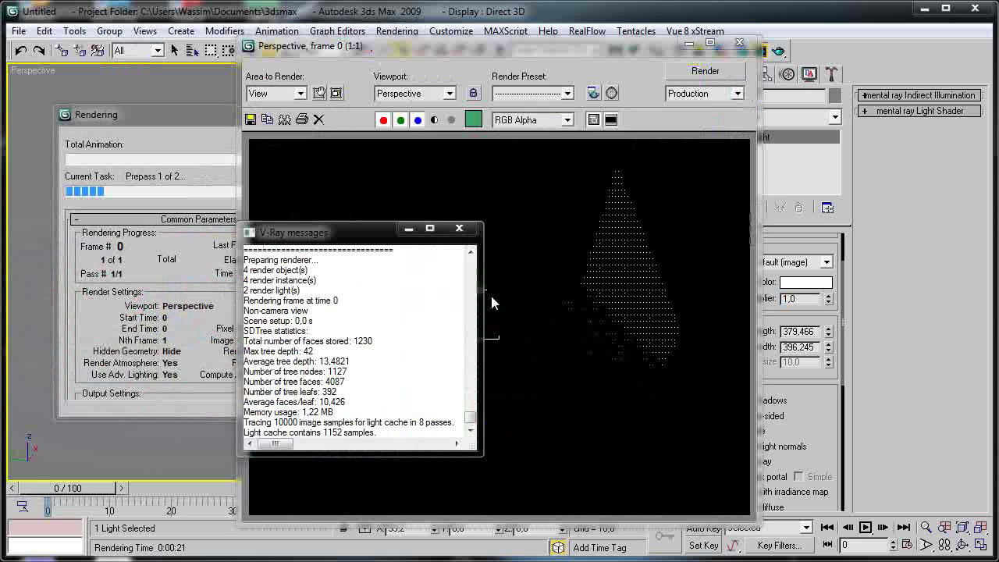
left_click(283, 245)
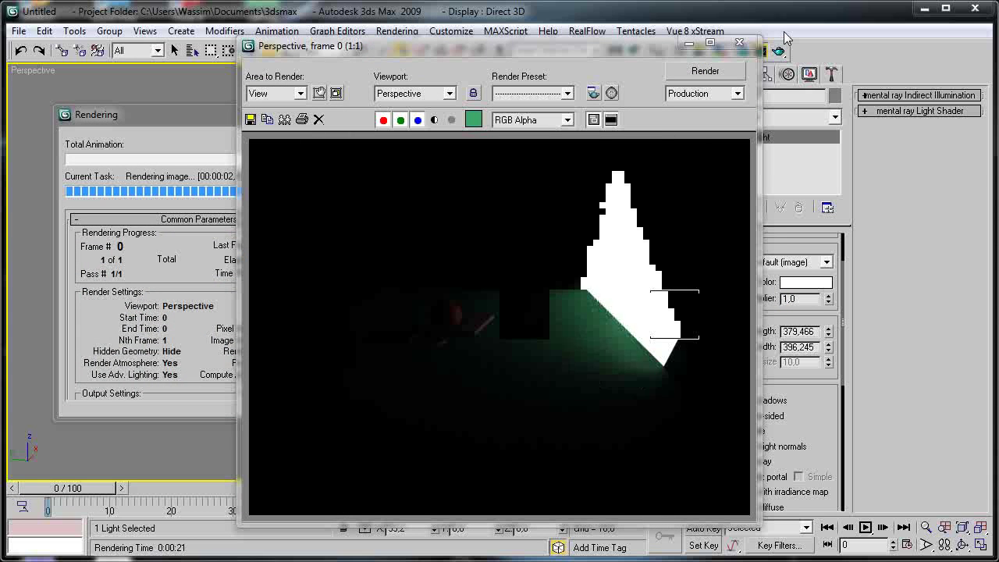
left_click(739, 44)
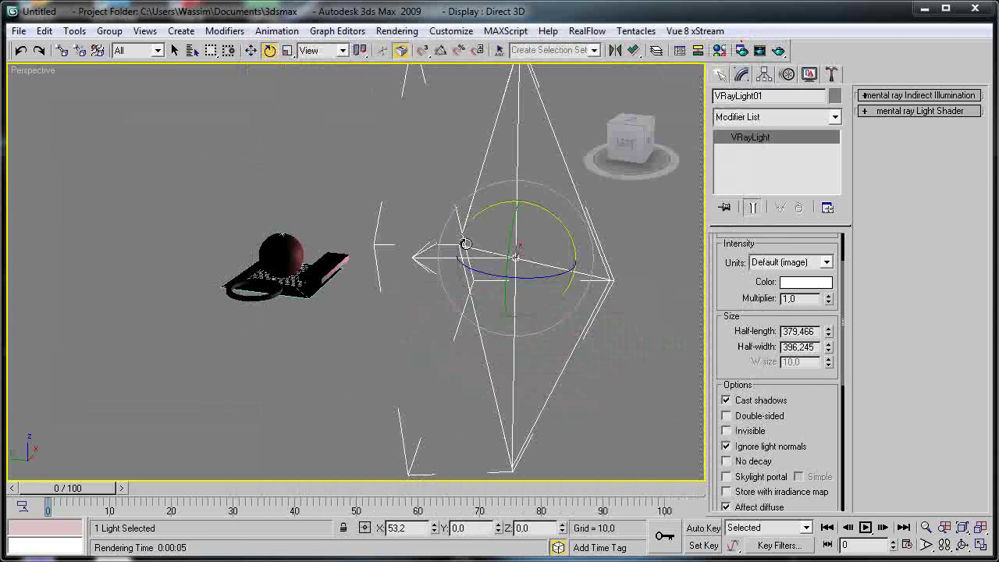
- Move the plane light closer to the objects, to about X 78, Y -329, and render the Perspective view
key("w")
left_click_drag(465, 251, 379, 263)
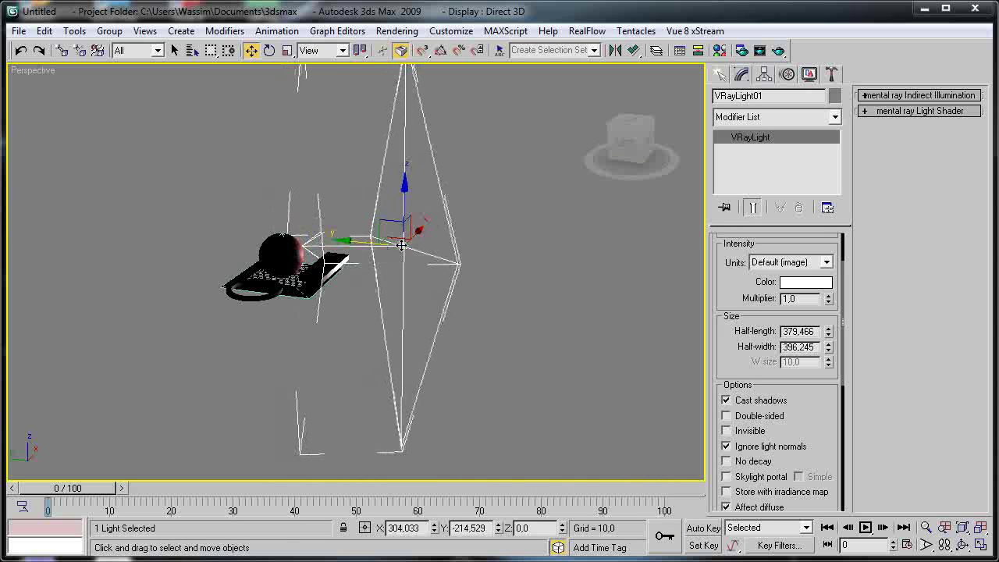
key("t")
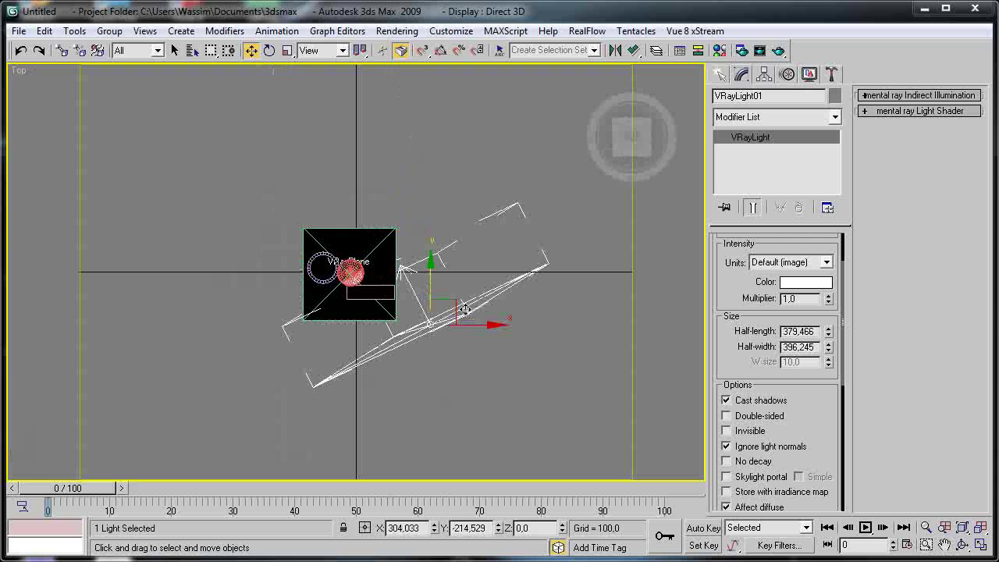
left_click_drag(442, 312, 404, 336)
key("p")
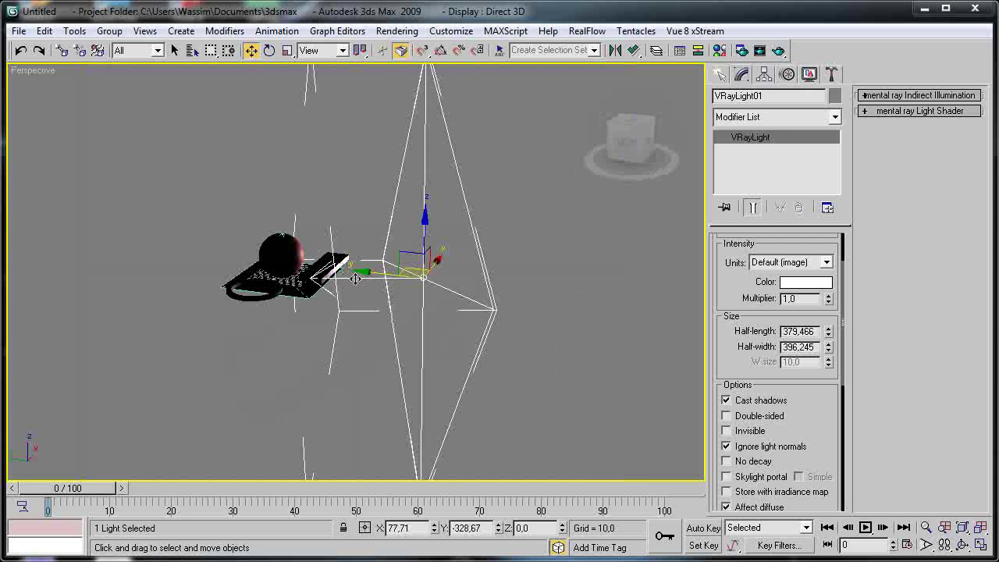
key("shift+q")
left_click(460, 231)
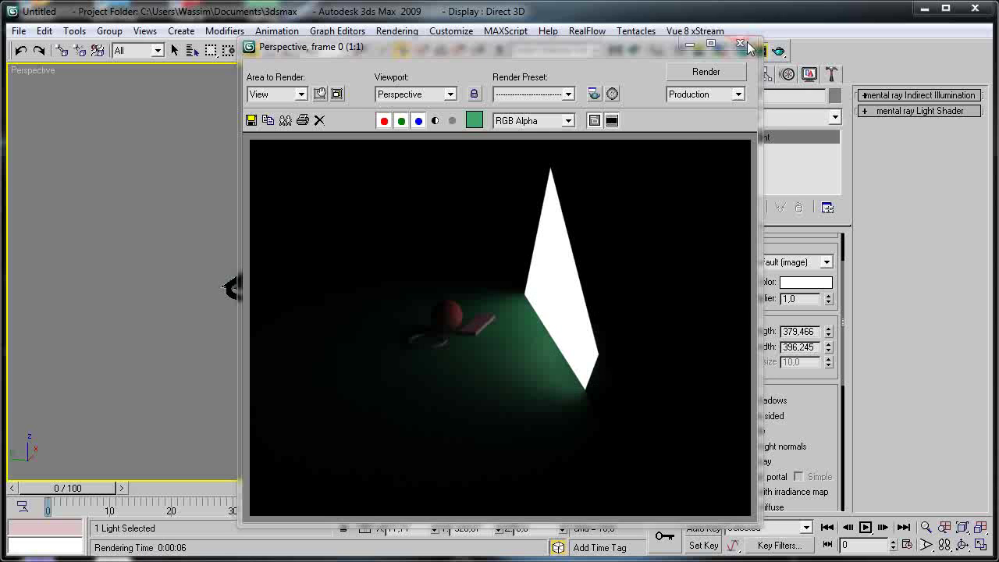
- Enlarge the plane light to a half-length of about 1370 and a half-width of about 1466, and render again
left_click_drag(617, 55, 338, 57)
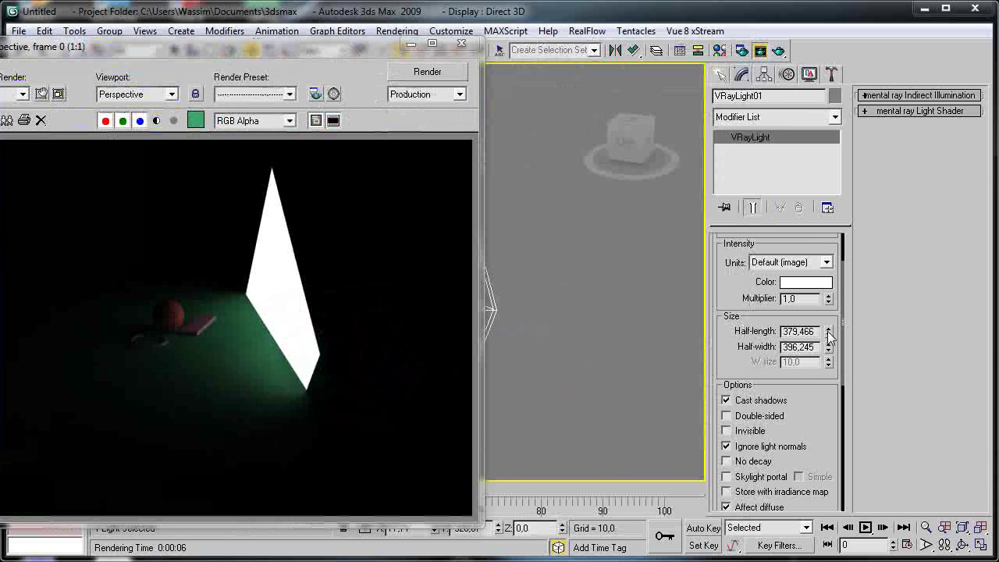
left_click_drag(829, 331, 828, 312)
left_click_drag(829, 347, 829, 342)
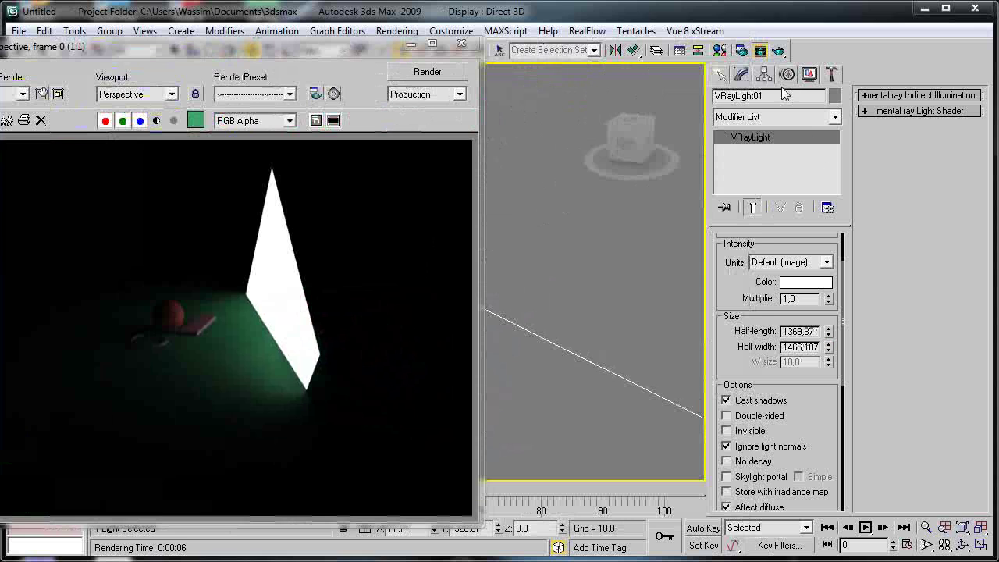
left_click(779, 51)
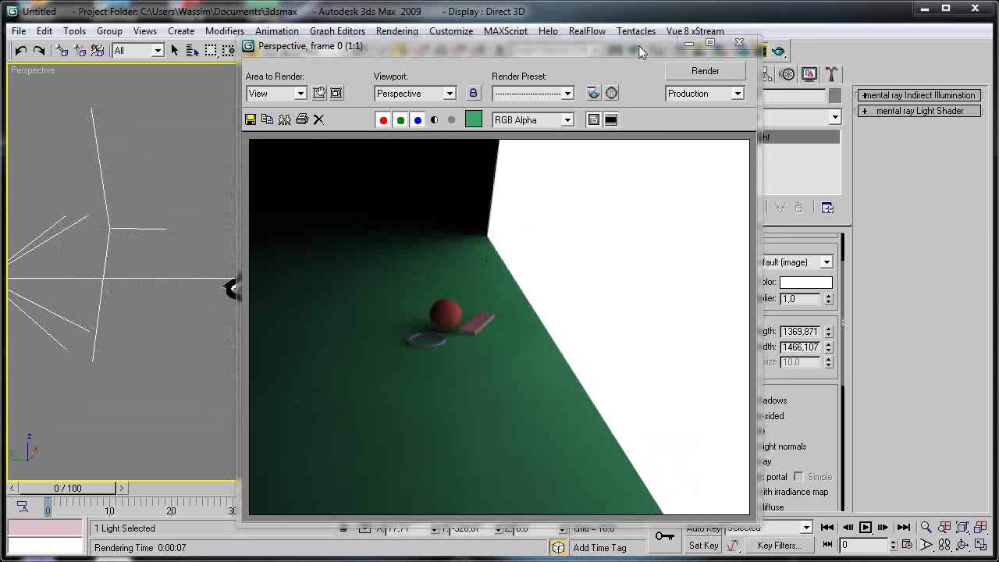
- Set both the half-length and the half-width of the plane light to 500
left_click_drag(639, 50, 427, 39)
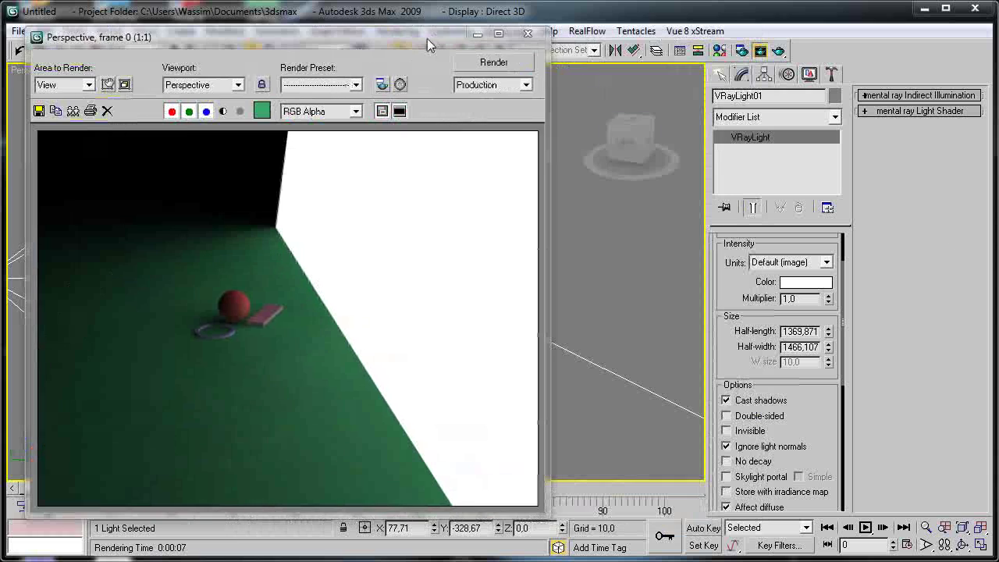
double_click(817, 331)
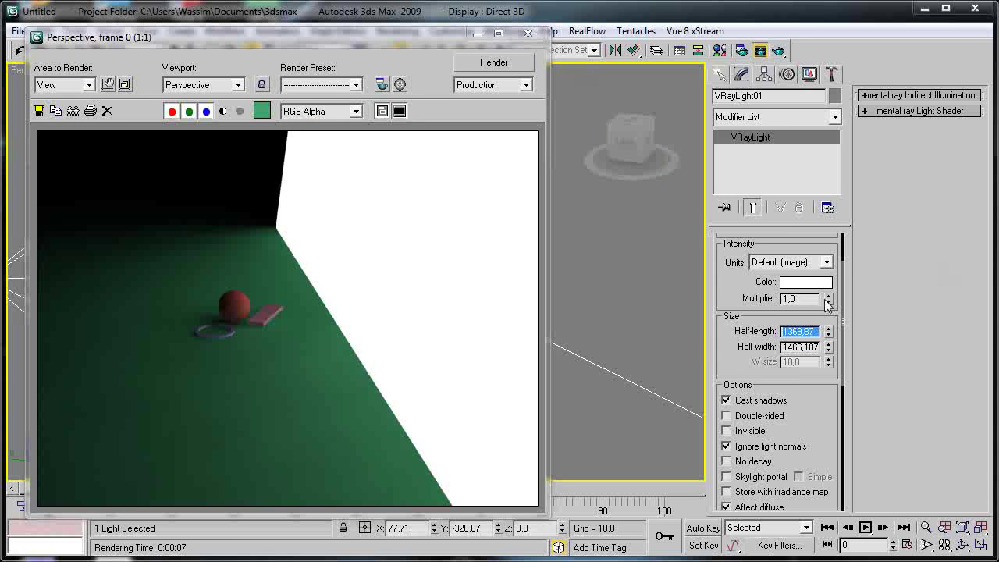
double_click(796, 299)
type("500")
key("Tab")
type("5")
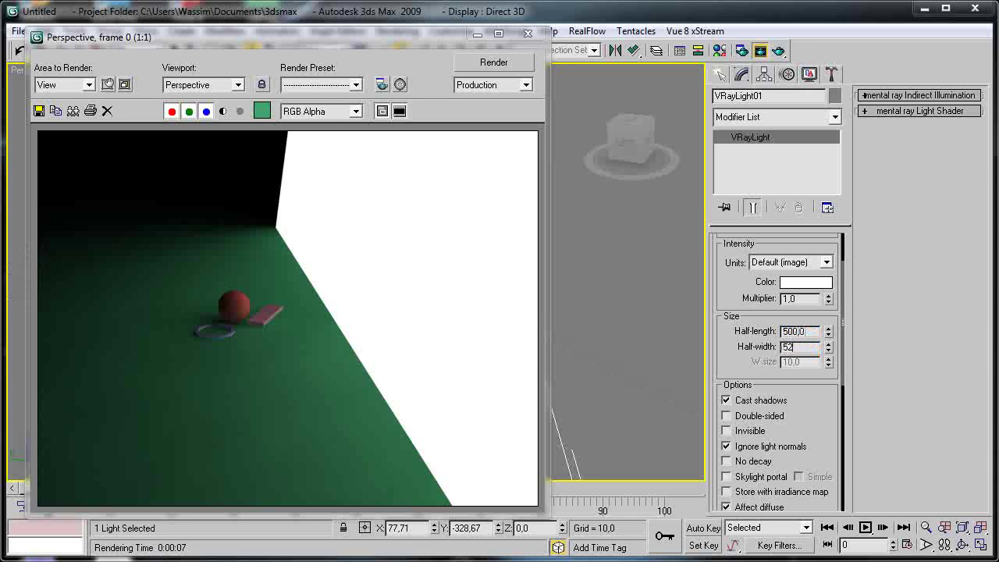
type("00")
key("Return")
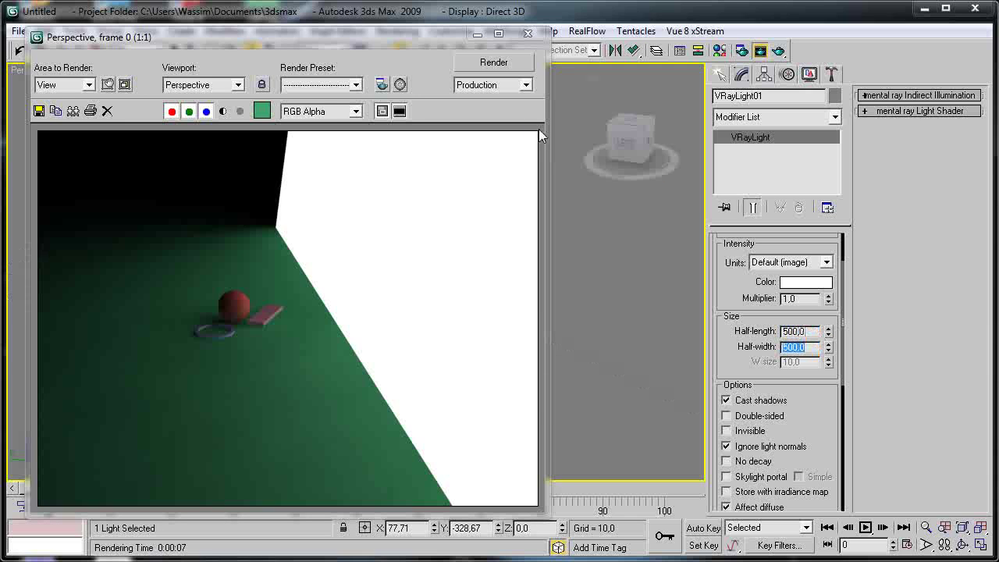
- Set the plane light's multiplier to 5 and run a test render, cancelling it partway and closing the image
left_click_drag(381, 38, 797, 60)
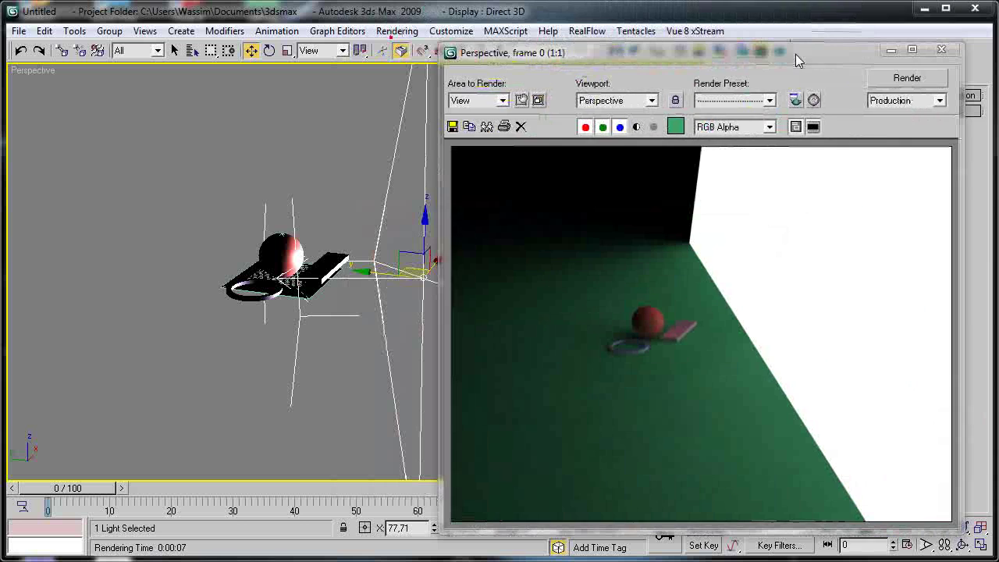
left_click(941, 49)
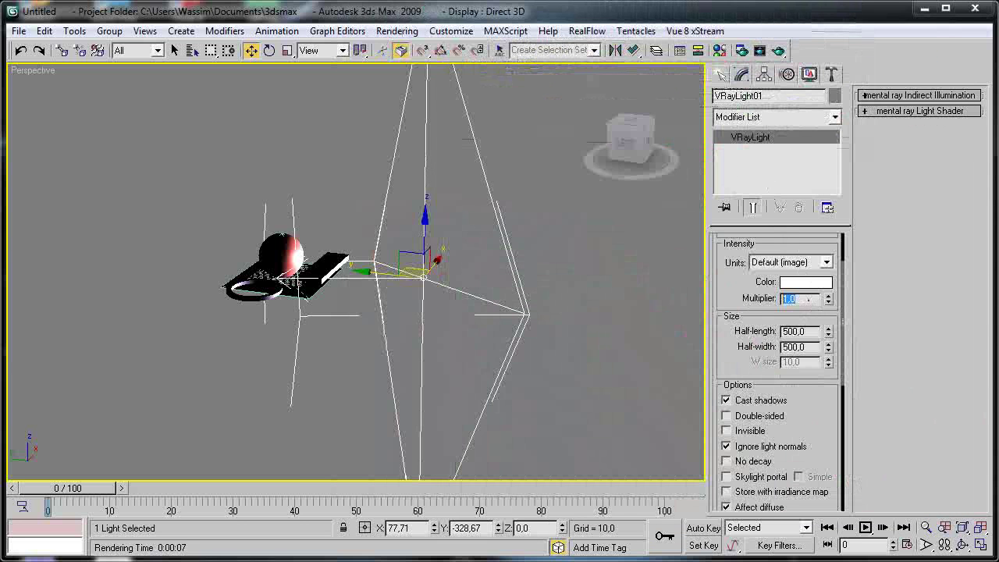
type("5")
key("Return")
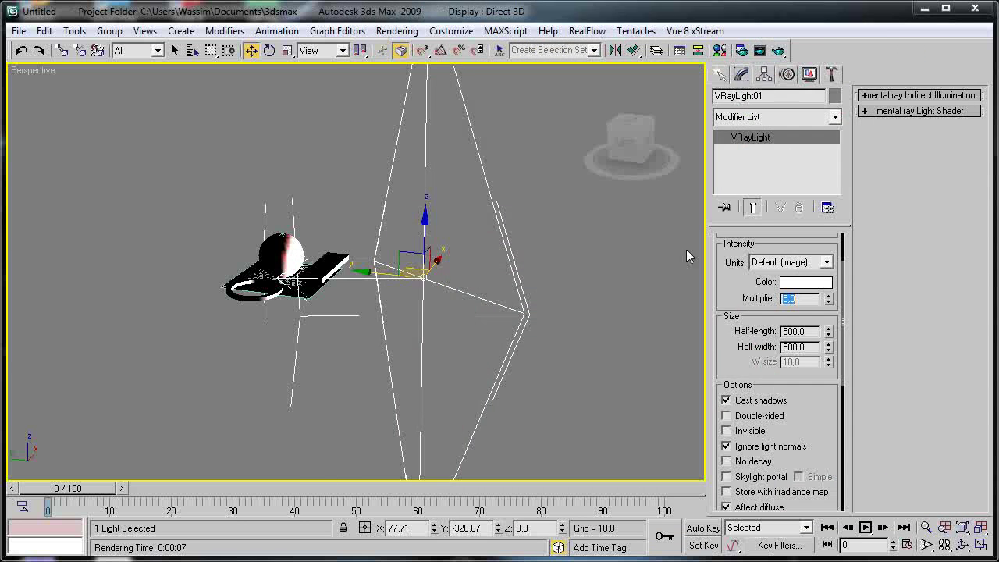
left_click(778, 50)
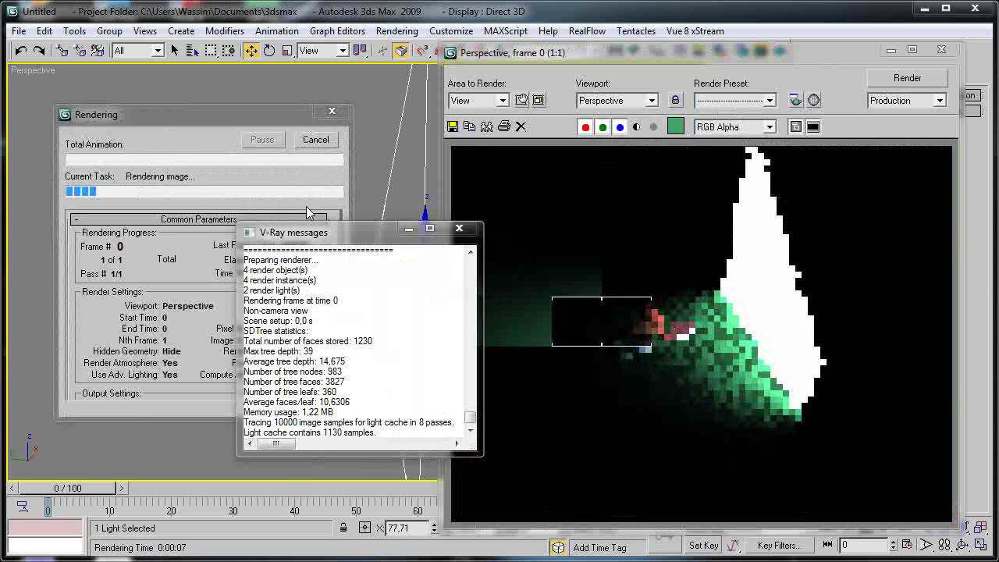
left_click(458, 228)
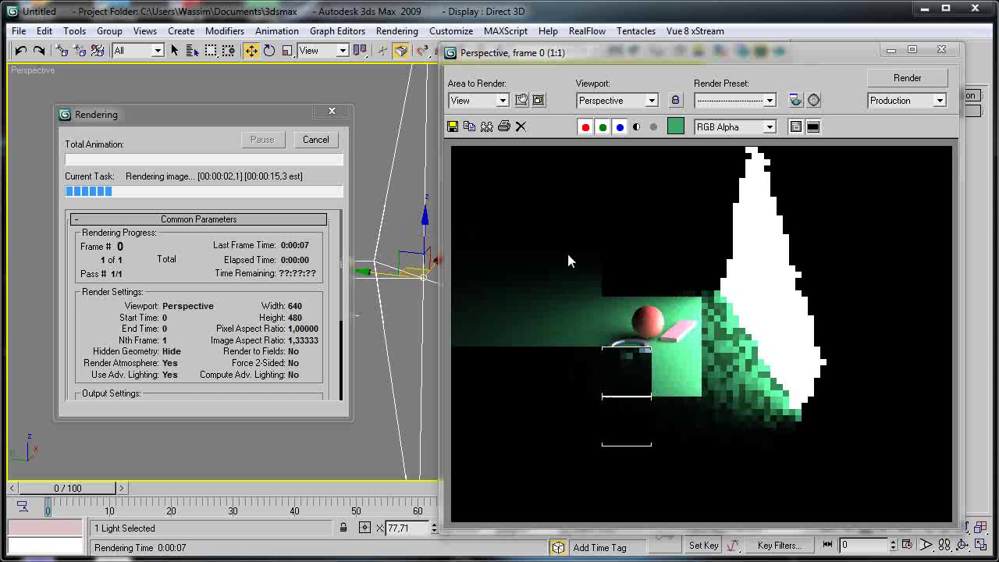
left_click(324, 137)
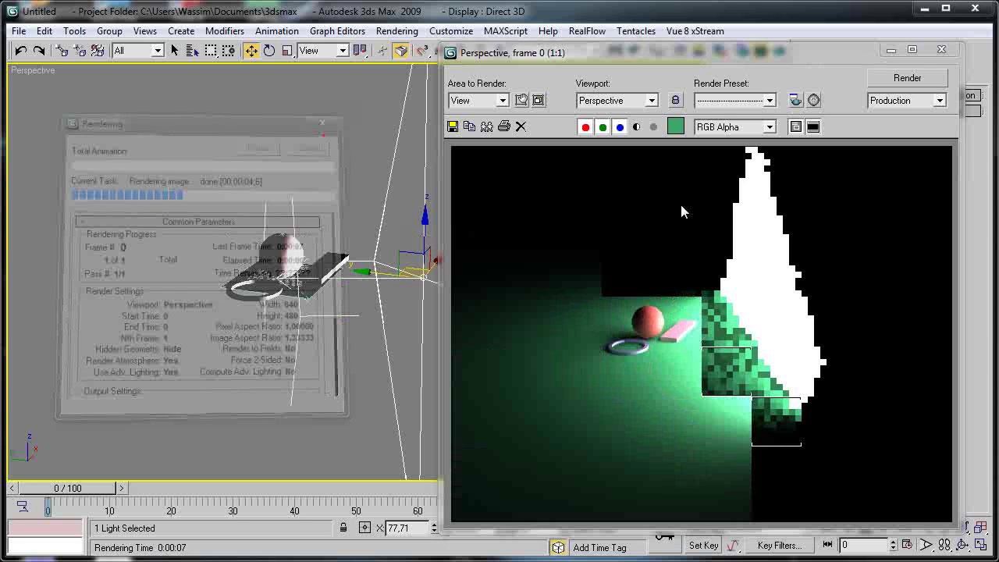
left_click(941, 49)
- Look through the plane light's remaining options and sampling settings, and delete the light from the scene
scroll(725, 328, "down", 4)
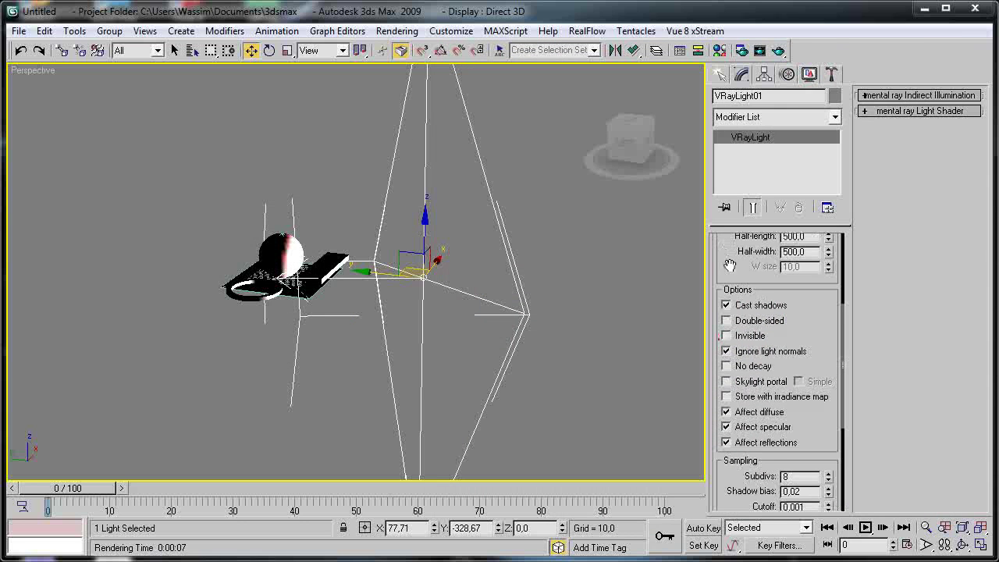
scroll(809, 344, "down", 5)
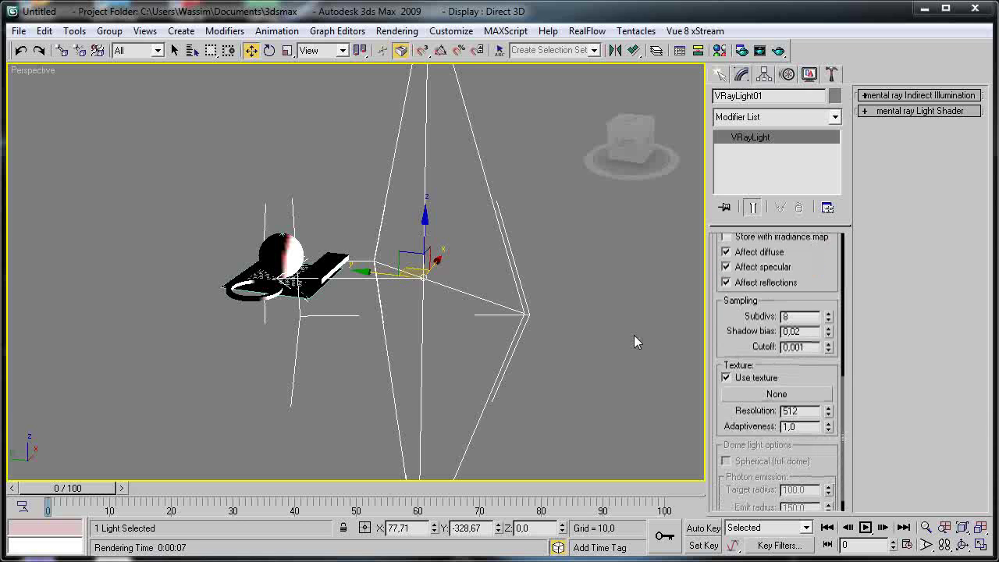
key("Delete")
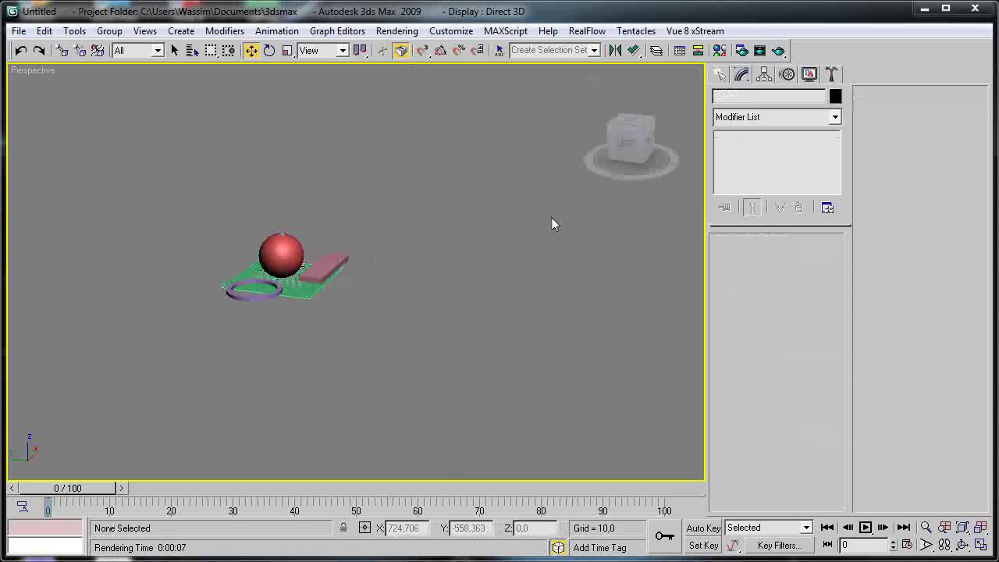
- Create a VRayLight of type Dome beside the objects in the Perspective view, at about X -37, Y -341
left_click(720, 76)
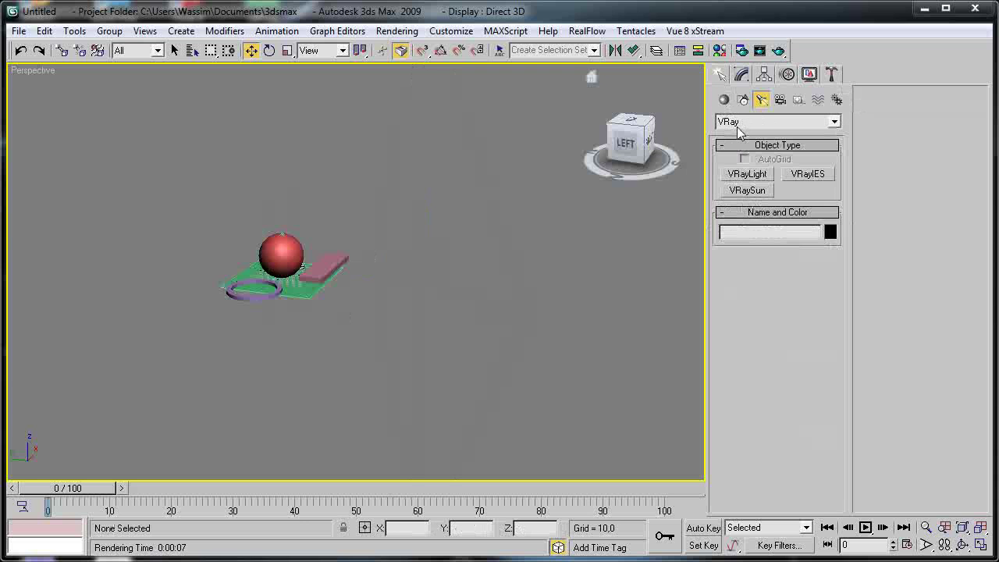
left_click(760, 127)
left_click(757, 125)
left_click(746, 174)
left_click(960, 141)
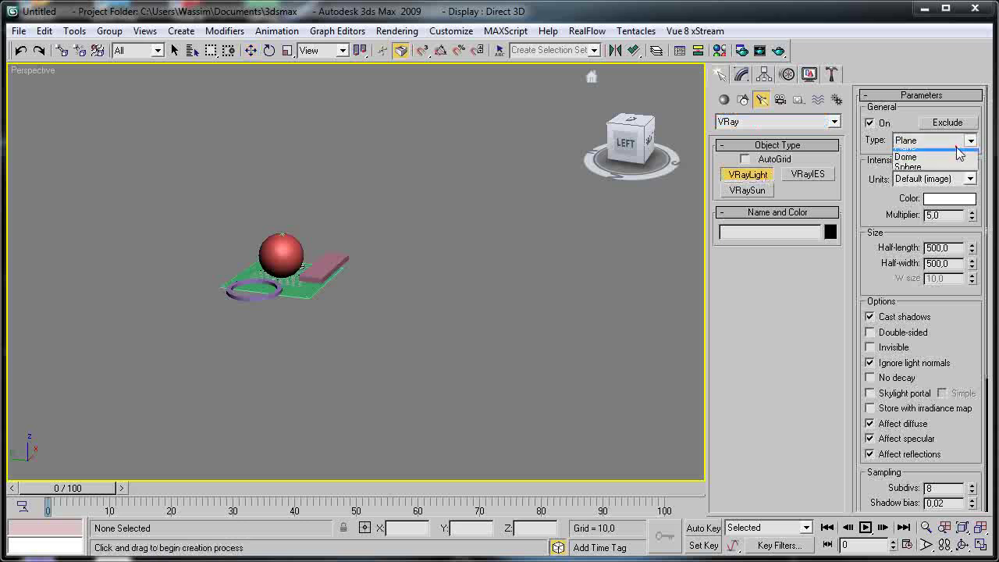
left_click(913, 162)
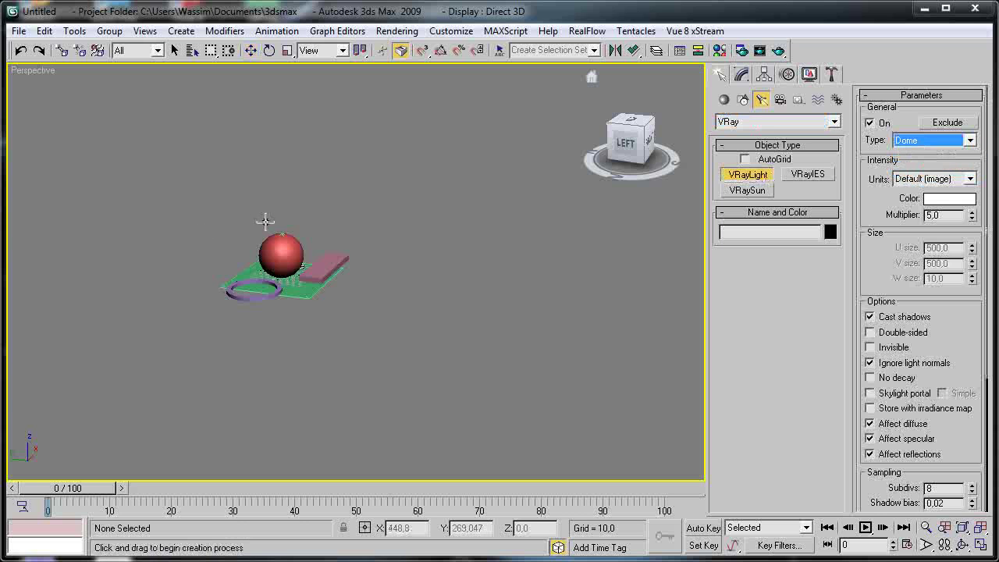
left_click(416, 291)
- Move the dome light to the far side of the objects and raise it, to about Y 889, Z 178
key("w")
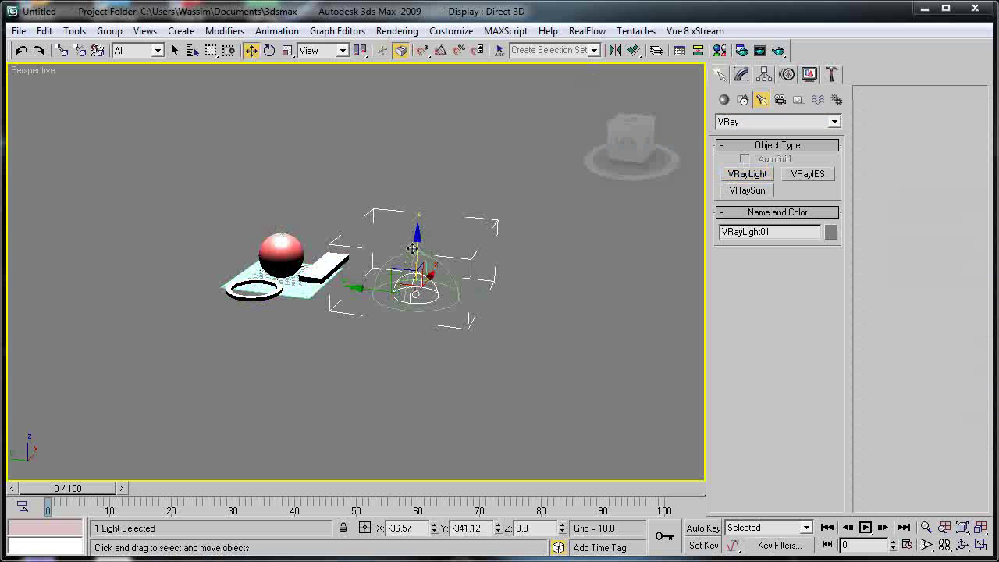
left_click_drag(364, 289, 394, 291)
left_click_drag(466, 297, 133, 198)
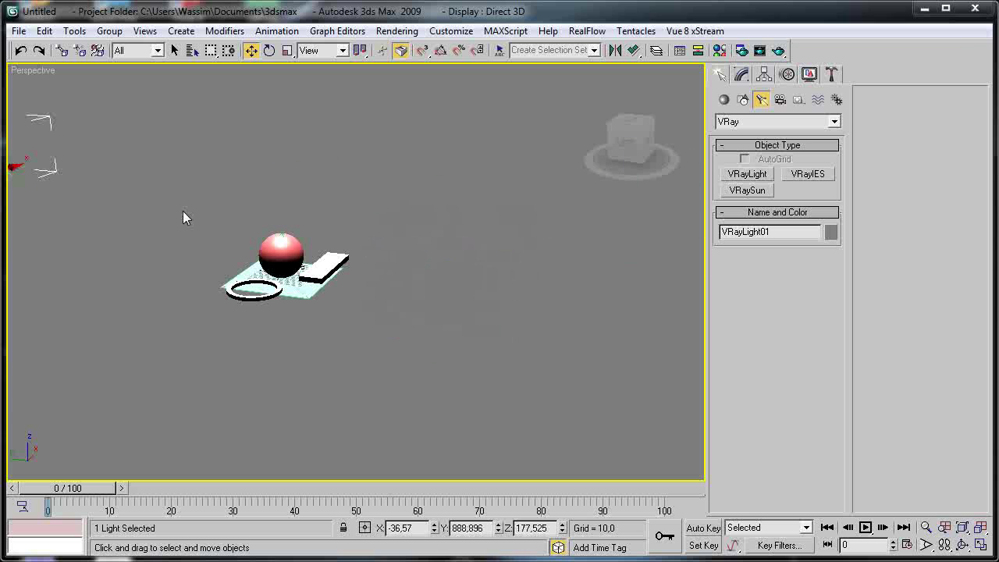
- Run a test render with the dome light on the far side, cancelling it partway and closing the render windows
key("shift+q")
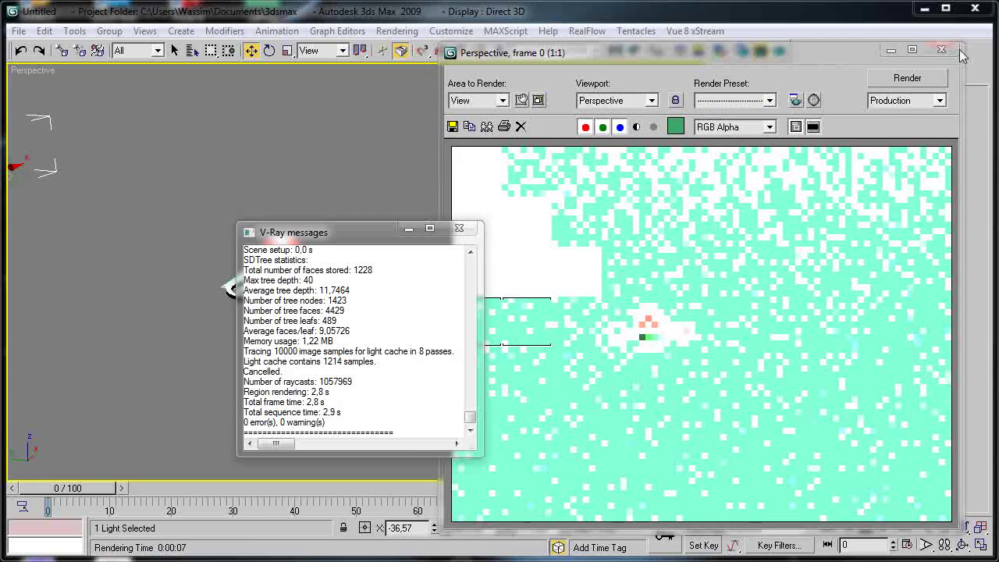
left_click(961, 50)
left_click(459, 227)
- Set the dome light's multiplier to 1 and run a test render, closing the image and message windows
left_click(742, 74)
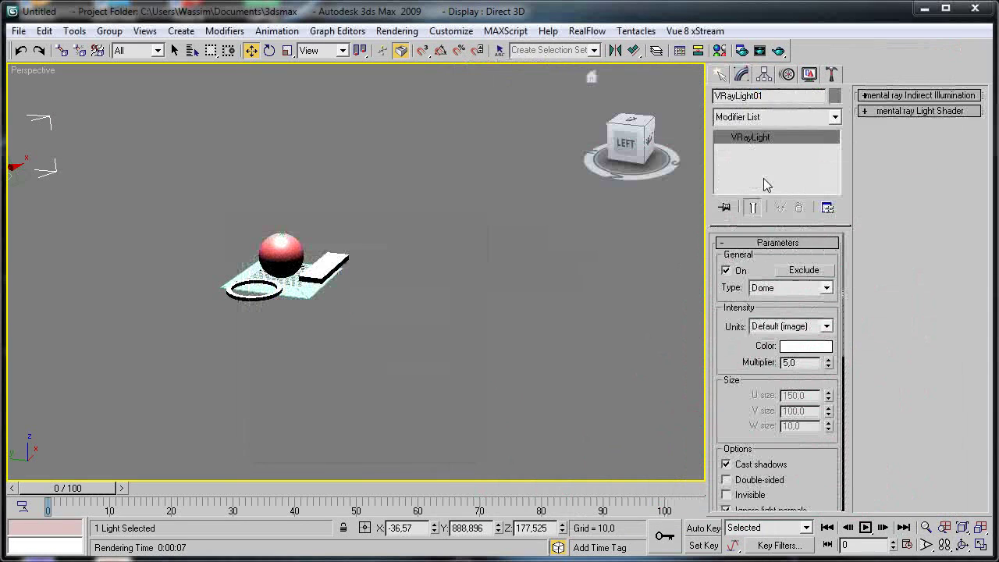
left_click(797, 362)
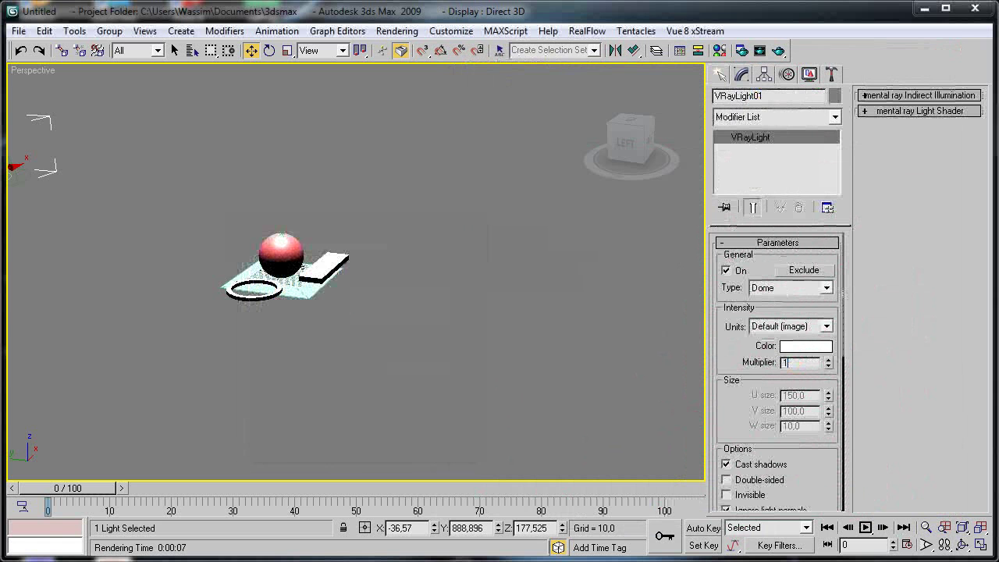
type("1")
key("Return")
left_click(780, 50)
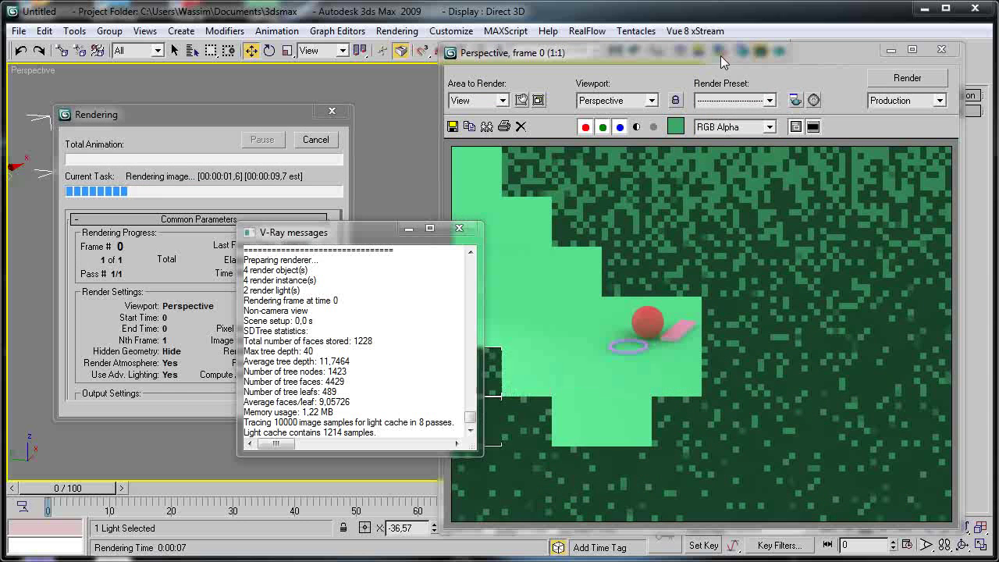
left_click(941, 50)
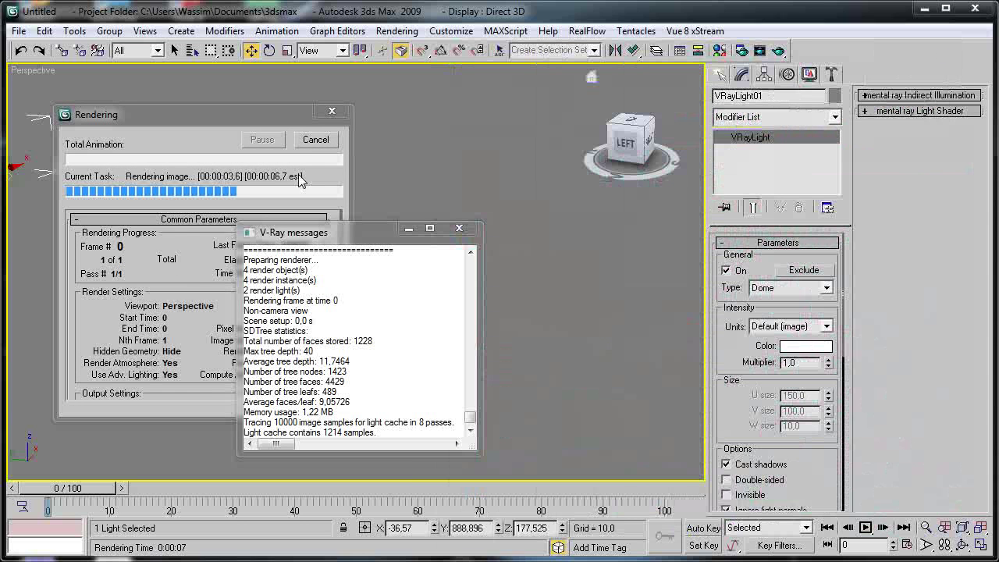
left_click(459, 227)
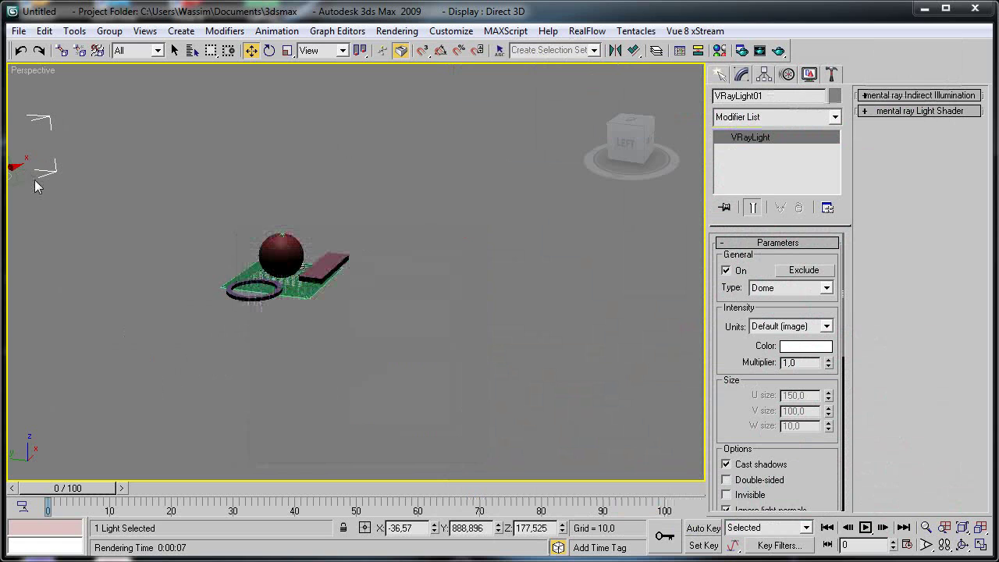
- Move the dome light across to the opposite side of the objects, to about Y -1085, and run a test render
left_click_drag(48, 189, 672, 258)
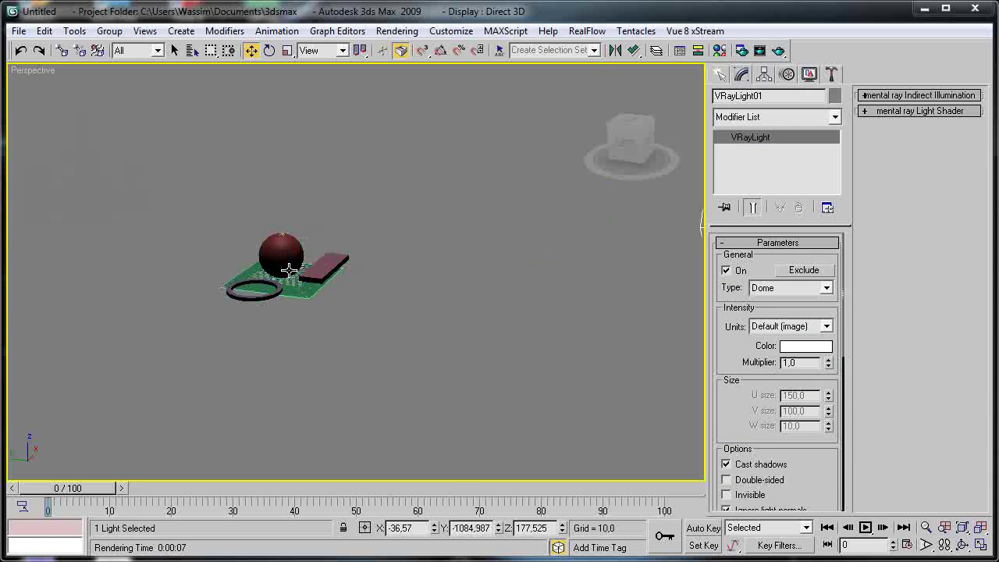
scroll(289, 269, "up", 3)
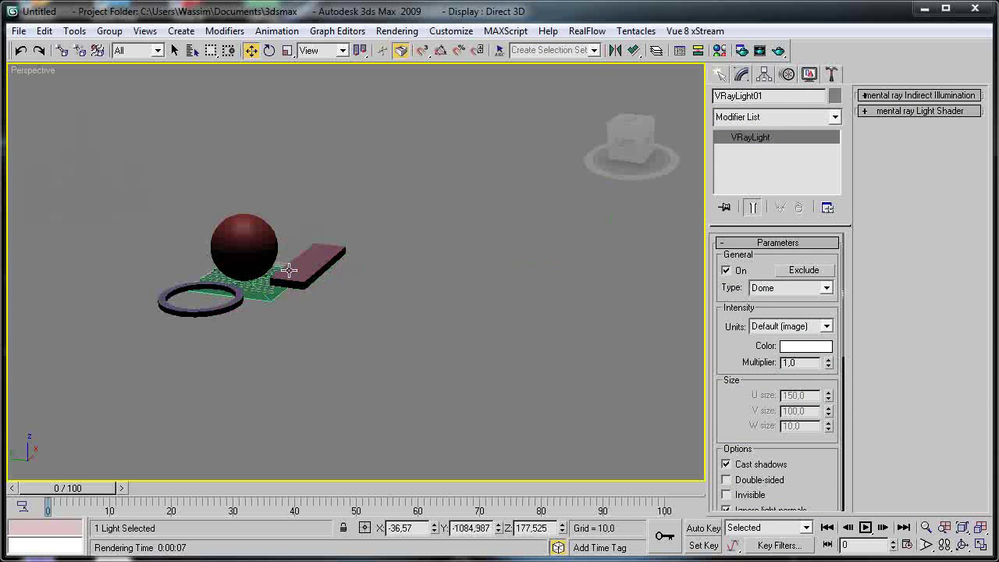
left_click(779, 52)
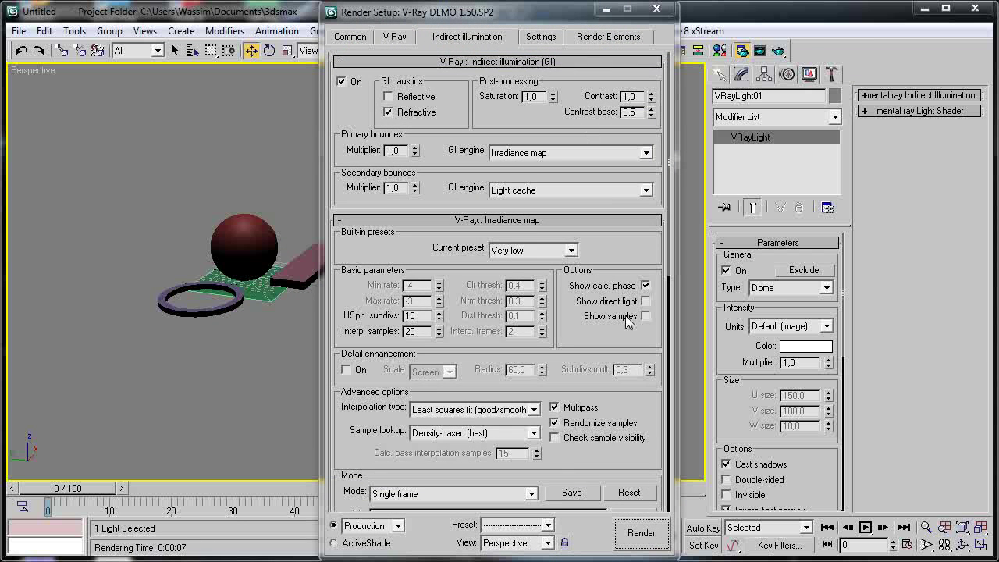
scroll(640, 320, "down", 8)
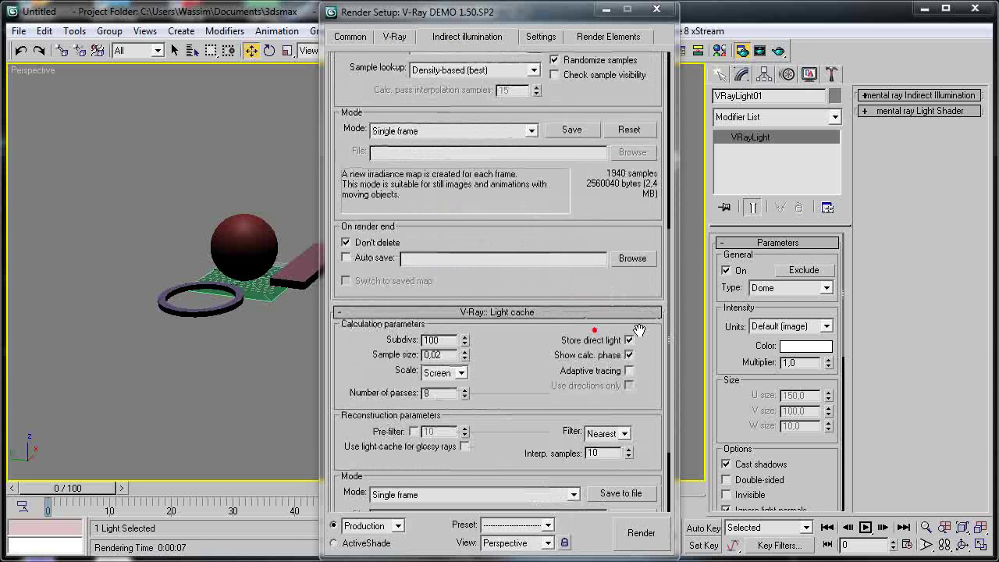
left_click(640, 539)
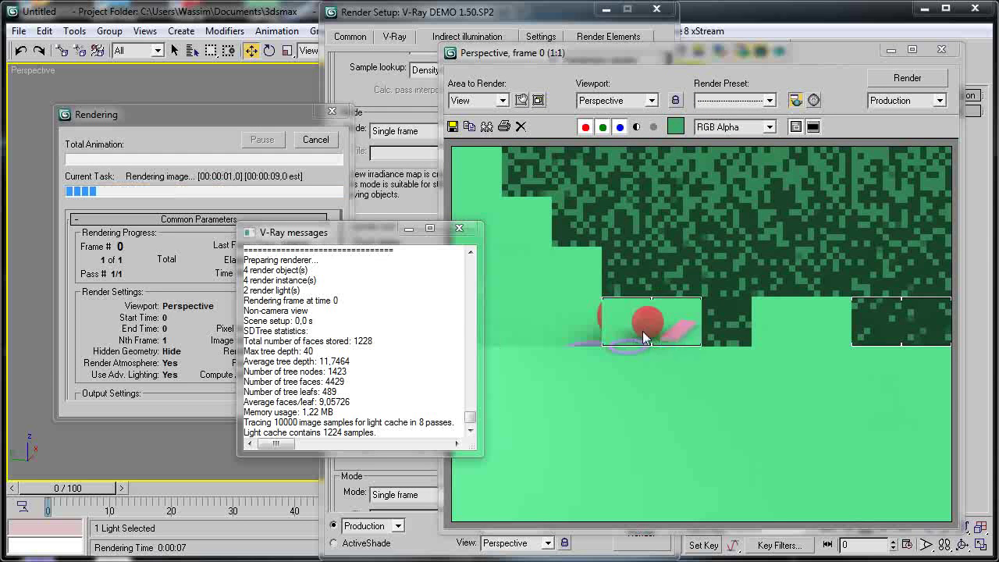
left_click(460, 229)
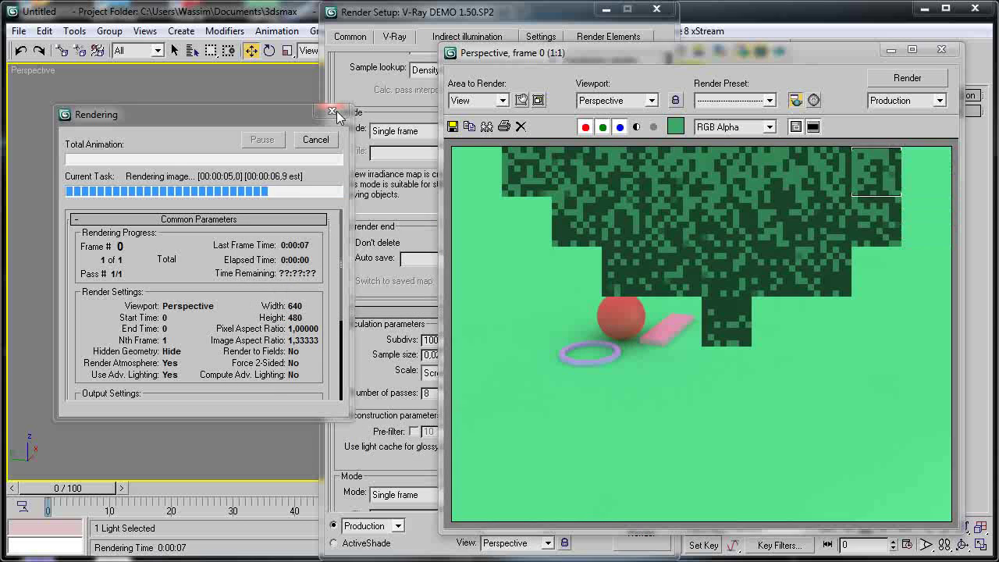
left_click(941, 49)
left_click(656, 8)
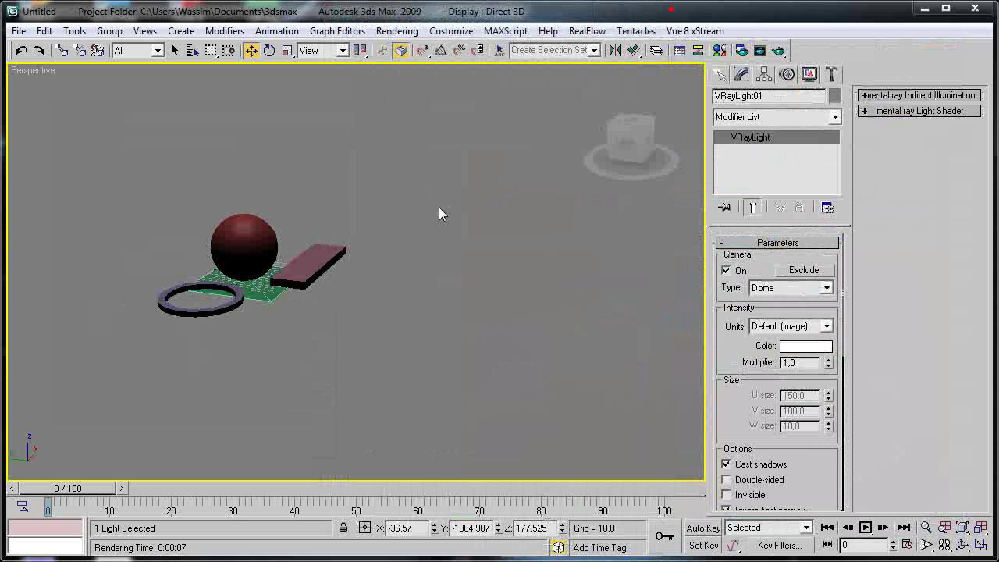
- Move the dome light closer to the objects, to about Y -491
scroll(473, 195, "down", 5)
left_click_drag(486, 281, 371, 269)
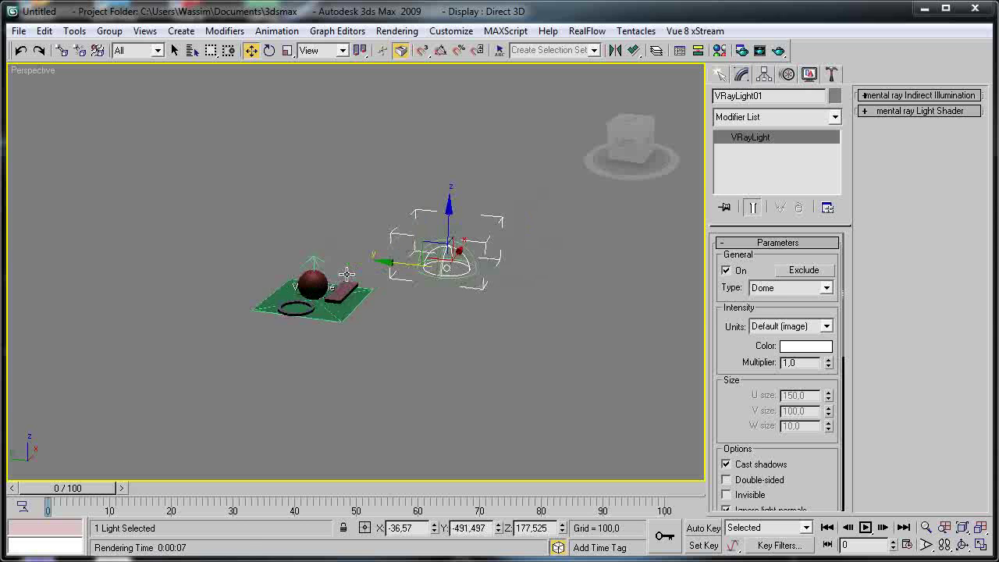
scroll(348, 283, "up", 4)
- Rotate the dome light to about 70 degrees on X, run a test render and close the image
left_click(268, 50)
mouse_move(540, 220)
left_mouse_down()
mouse_move(669, 182)
mouse_move(718, 228)
mouse_move(707, 222)
left_mouse_up()
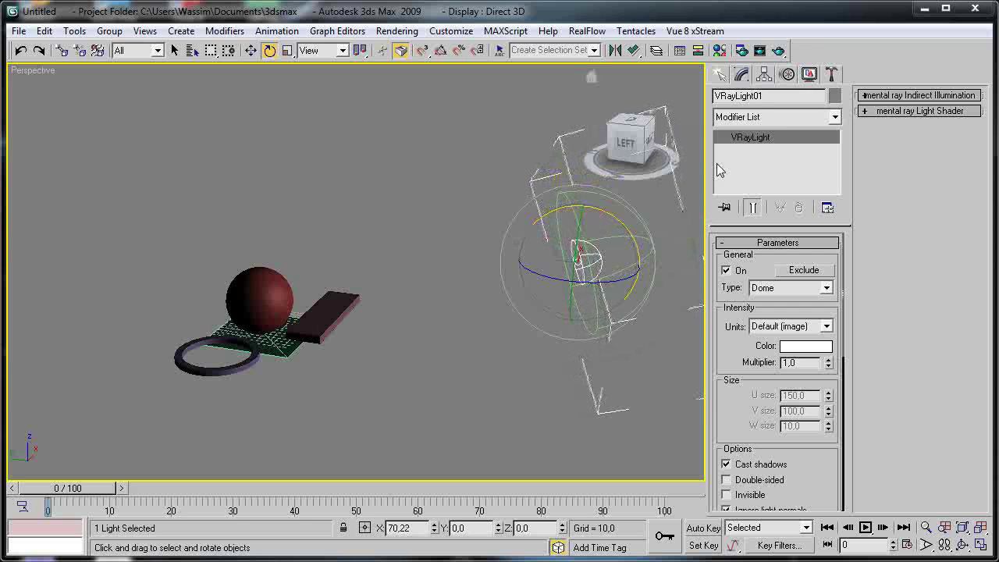
left_click(779, 51)
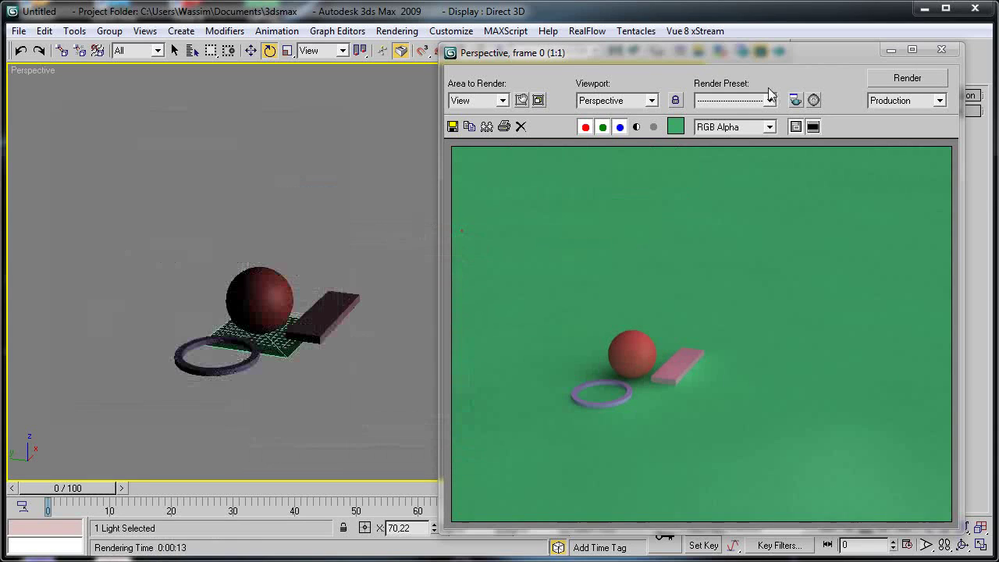
left_click(942, 50)
- Rotate the dome light to about 46 degrees on X, run a test render and close the image
middle_click_drag(211, 295, 86, 273, "alt")
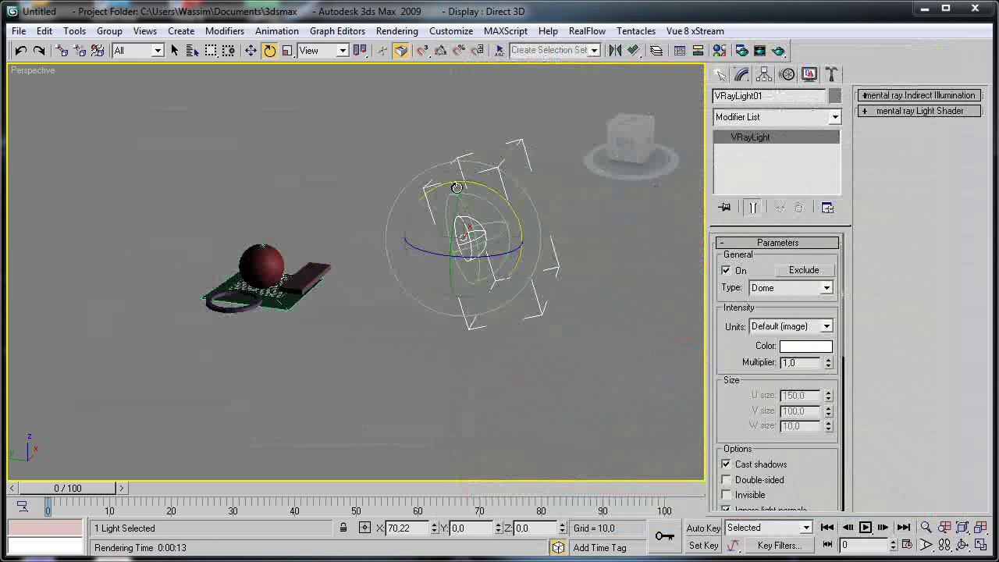
left_click_drag(494, 190, 546, 245)
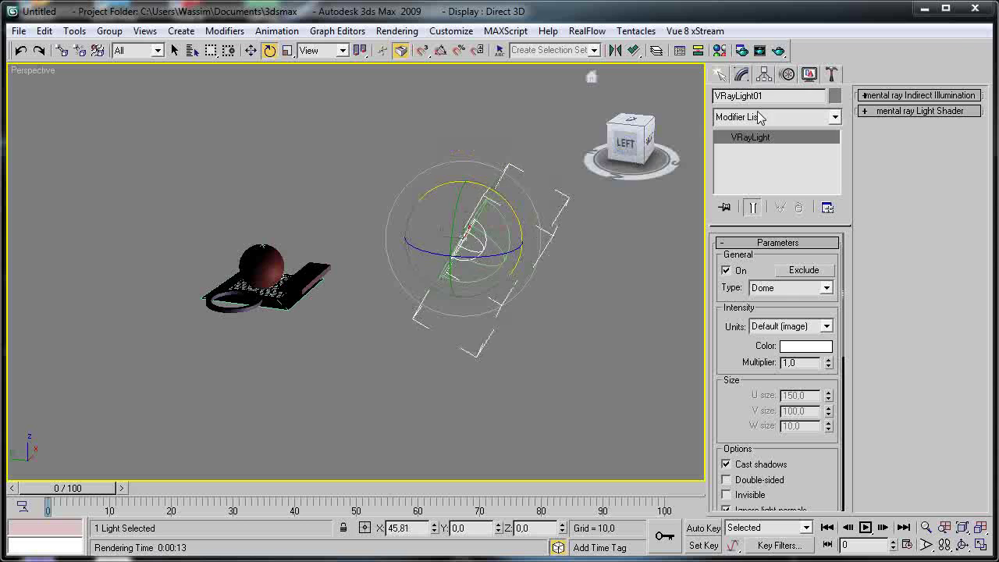
left_click(778, 50)
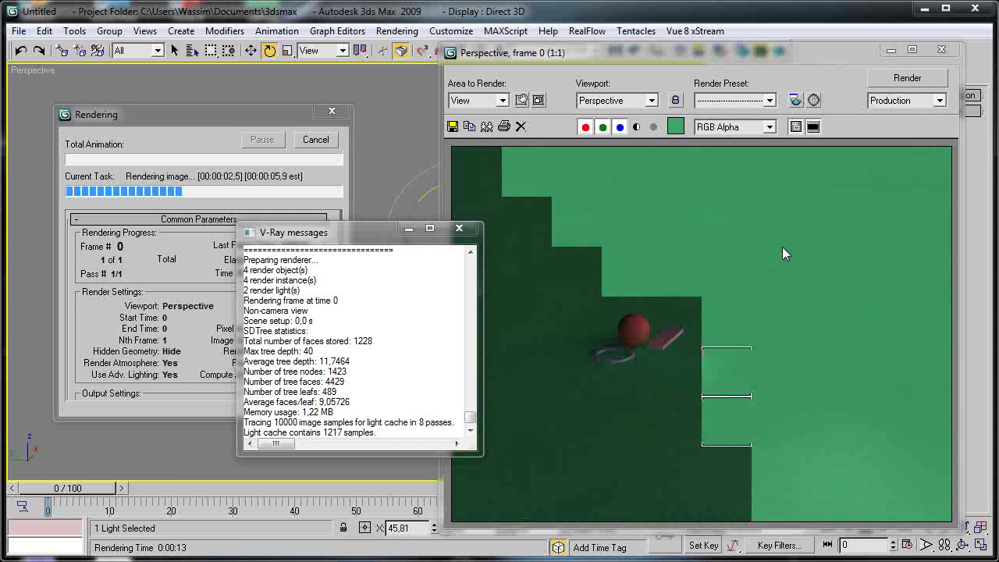
left_click(461, 229)
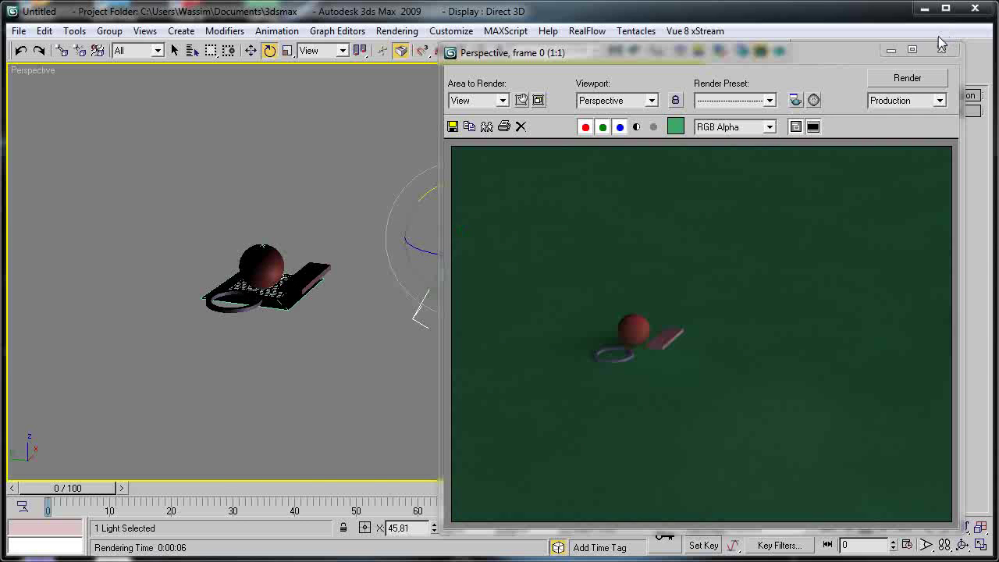
left_click(941, 49)
- Rotate the dome light to about 56 degrees on X and run a close-up test render of the objects
middle_click_drag(281, 236, 461, 241, "alt")
left_click_drag(663, 192, 315, 268)
middle_click_drag(315, 268, 390, 241, "alt")
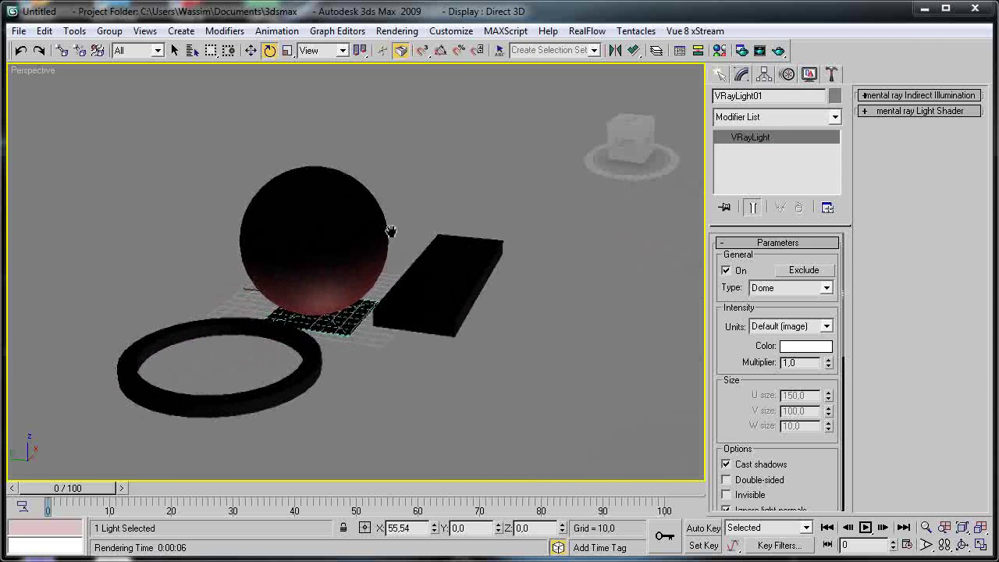
left_click(778, 49)
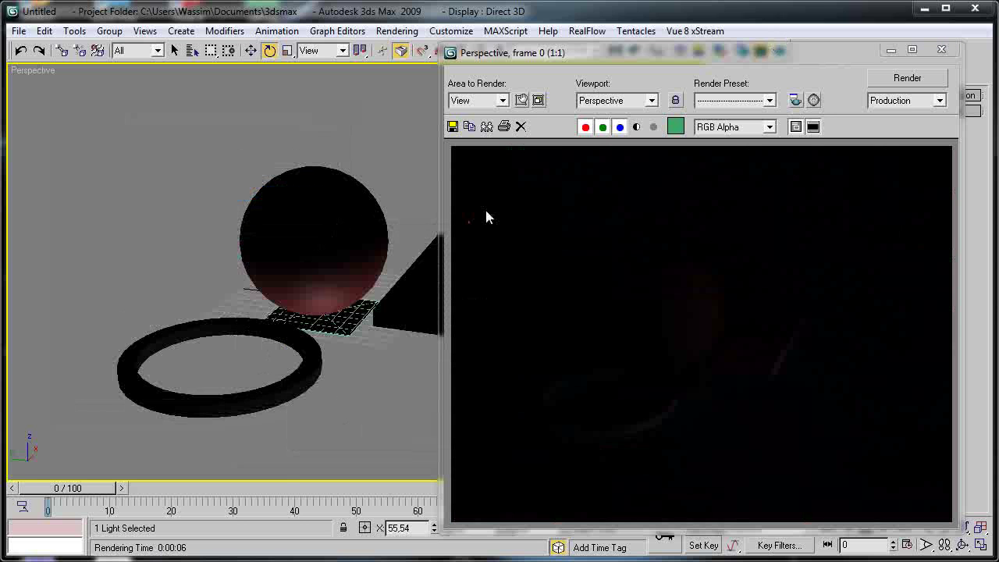
left_click(941, 49)
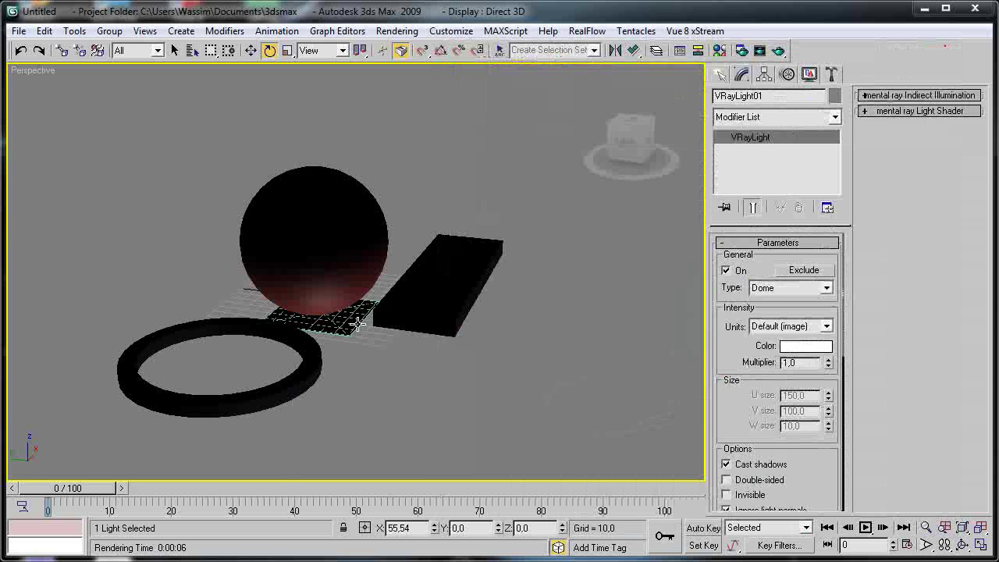
- Rotate the dome light to shine on the objects again and raise it, to about Y -428, Z 242
scroll(425, 316, "down", 3)
middle_click_drag(625, 268, 538, 343, "alt")
left_click_drag(676, 272, 317, 223)
key("w")
left_click_drag(591, 281, 549, 227)
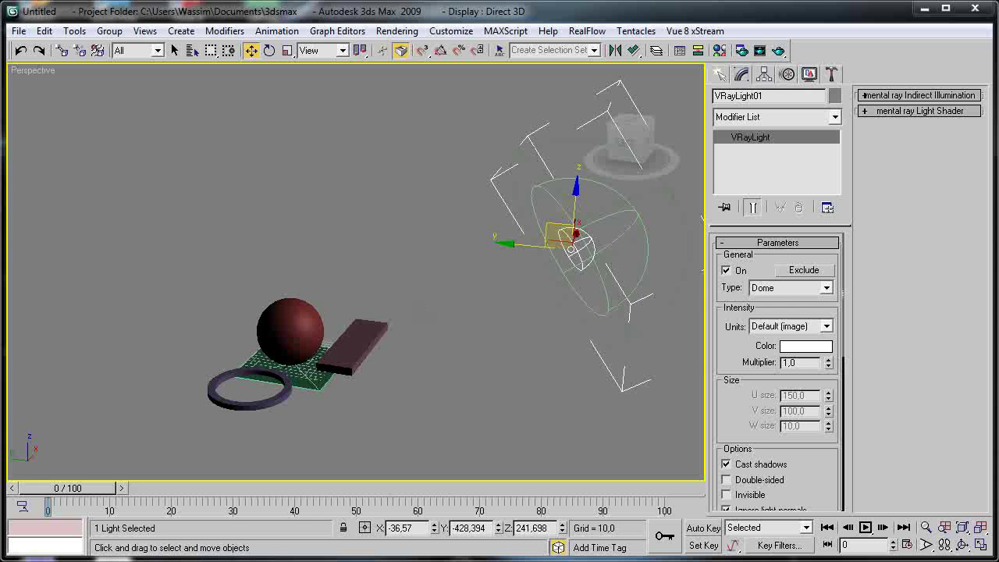
- Look through the dome light's options, sampling, texture and dome settings
mouse_move(187, 558)
left_click(873, 539)
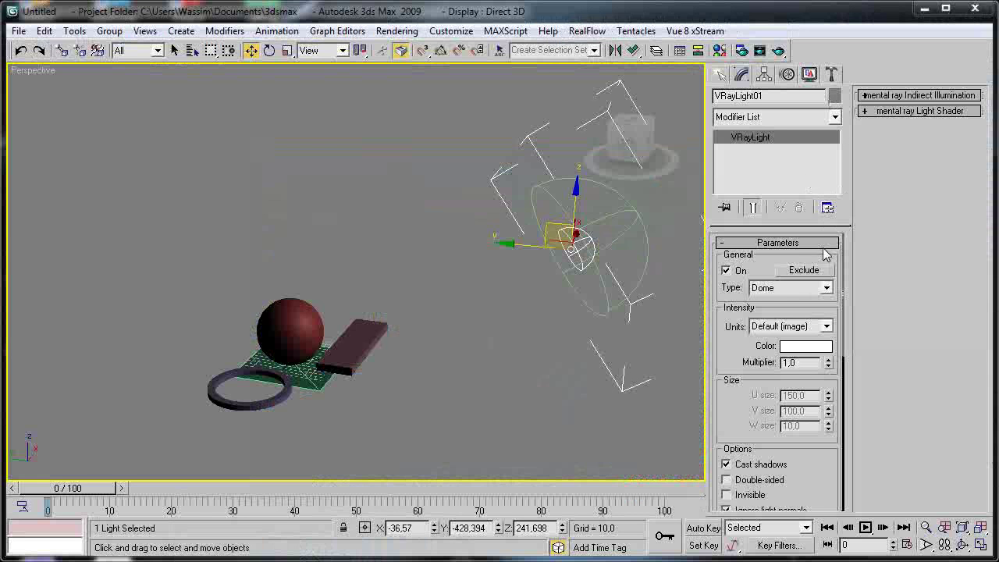
scroll(727, 370, "down", 8)
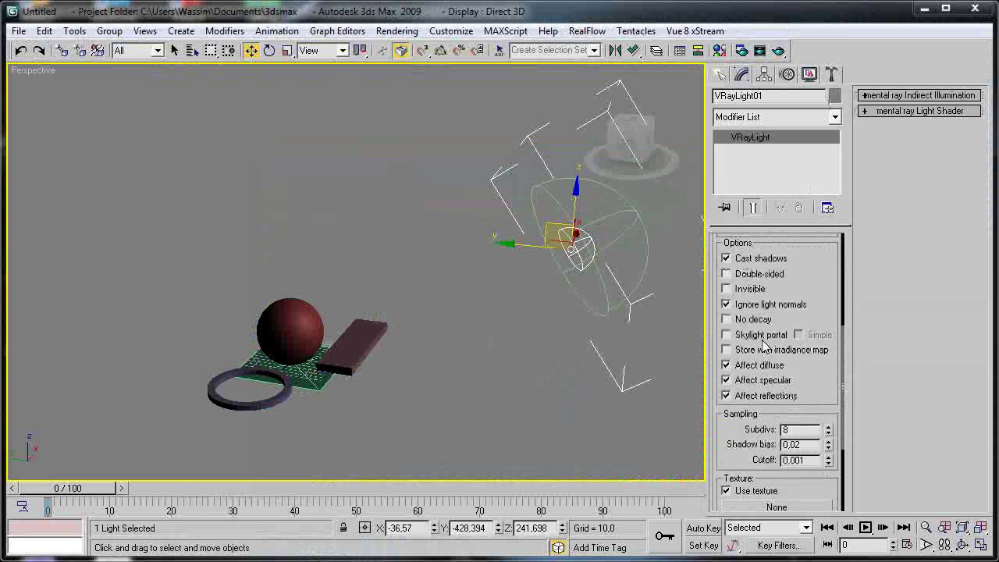
scroll(753, 381, "down", 2)
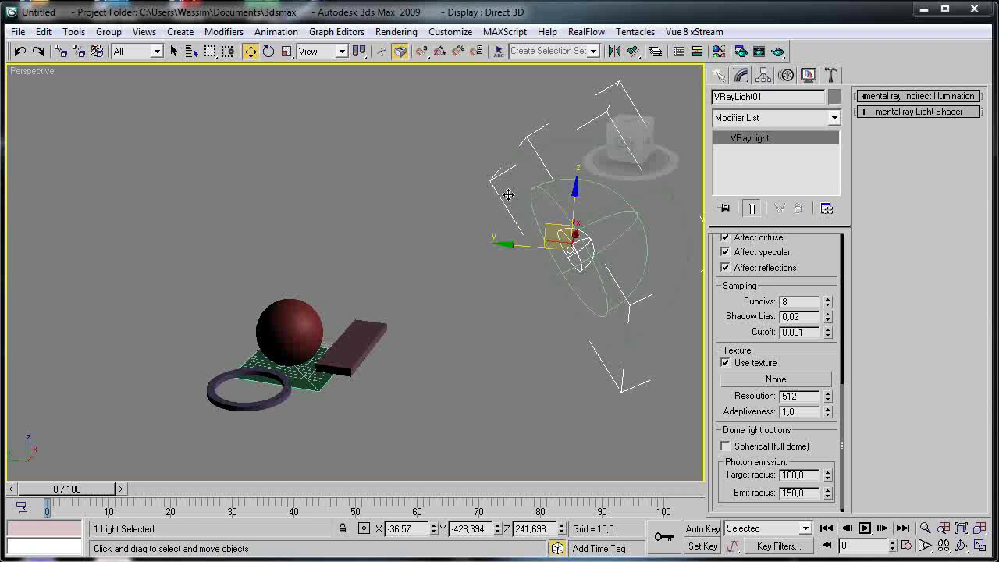
- Assign a VRayHDRI map as the dome light's texture
left_click(748, 380)
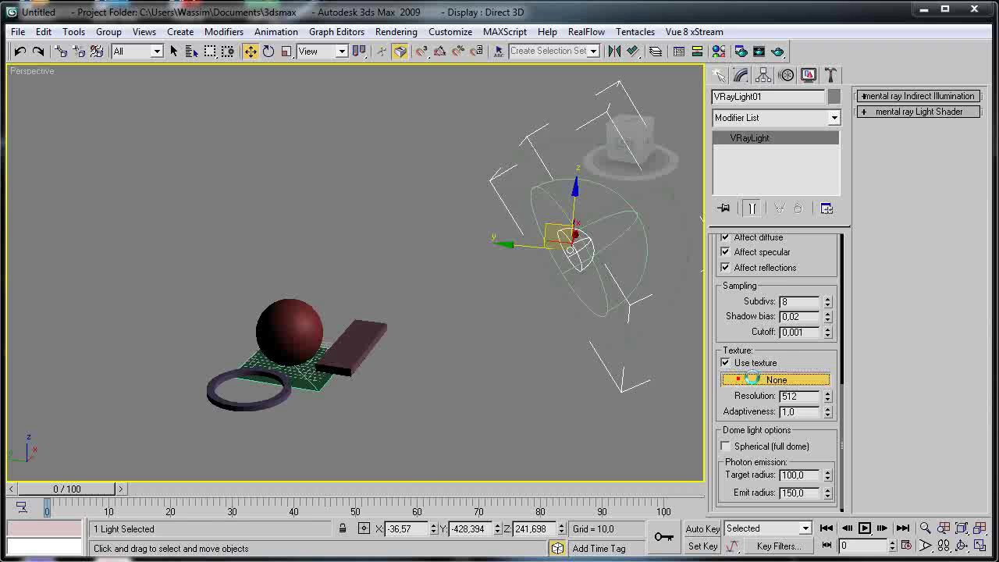
left_click_drag(518, 13, 457, 5)
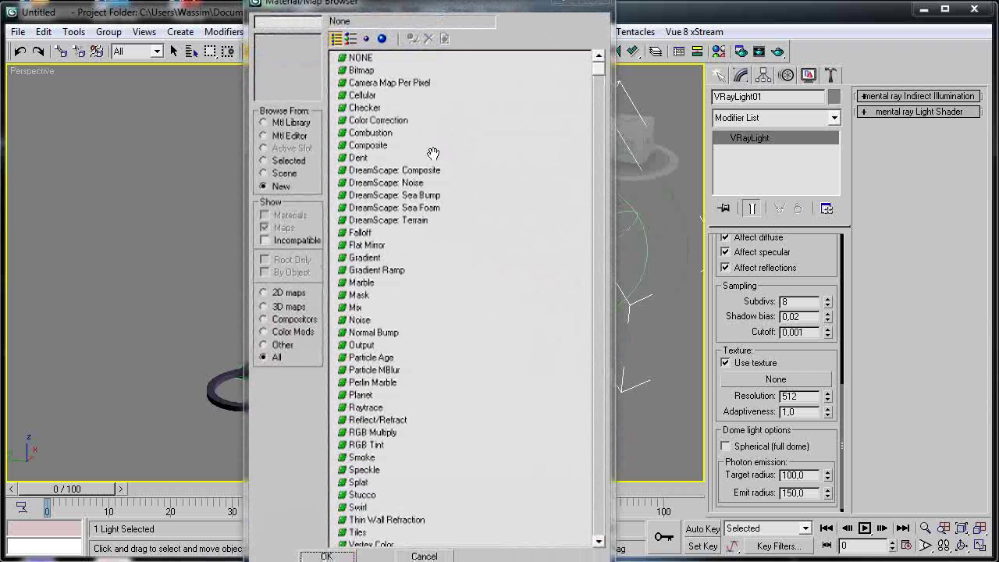
scroll(414, 315, "down", 5)
double_click(371, 430)
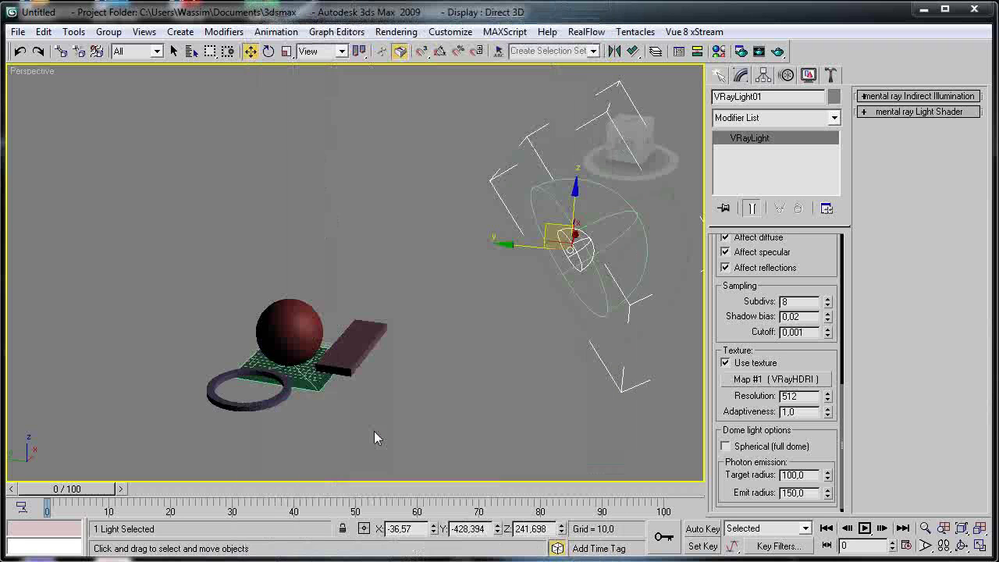
- Place the dome light's VRayHDRI map in the second sample slot of the Material Editor
key("m")
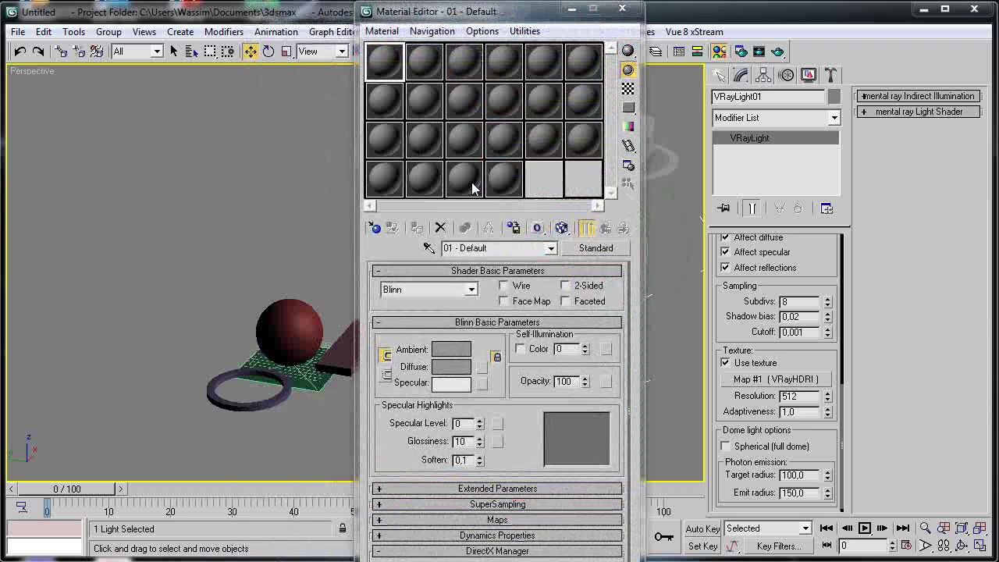
left_click_drag(767, 375, 424, 106)
left_click(465, 352)
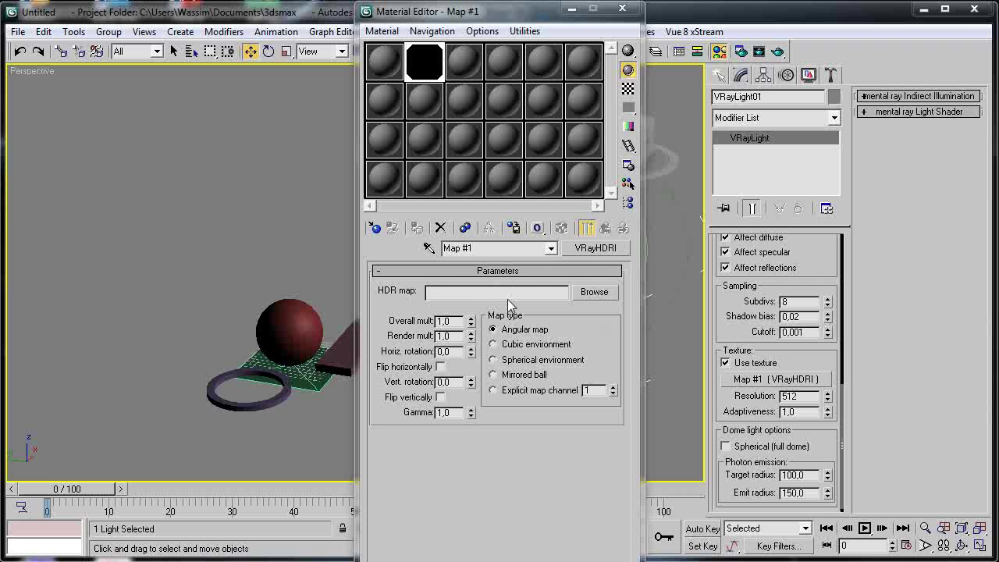
- Browse for the HDR map in drive E's Program Files\Autodesk\3ds Max 2010\maps\HDRs folder
left_click(594, 293)
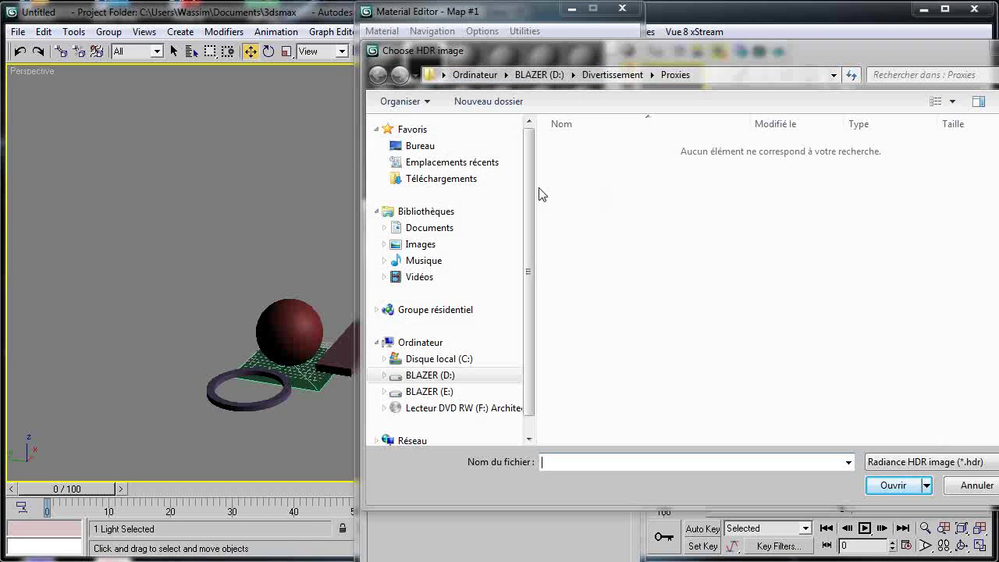
scroll(531, 203, "down", 1)
left_click(436, 353)
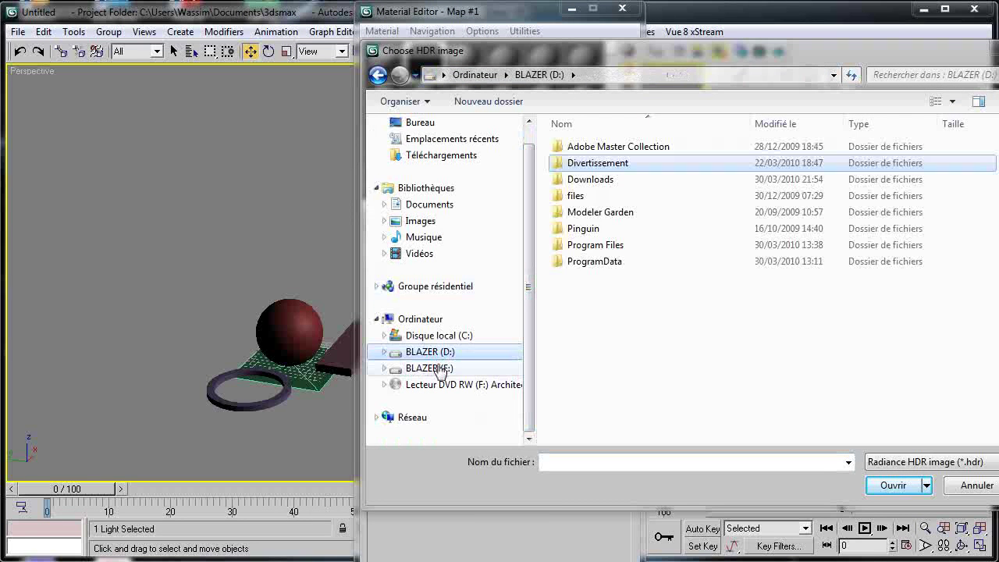
left_click(434, 369)
double_click(772, 148)
double_click(629, 151)
double_click(631, 149)
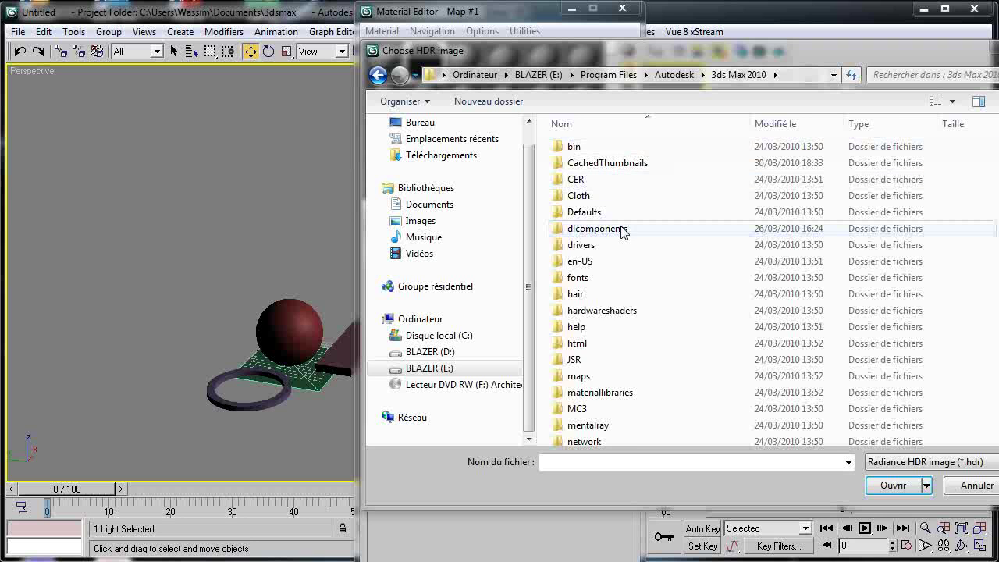
scroll(628, 351, "down", 4)
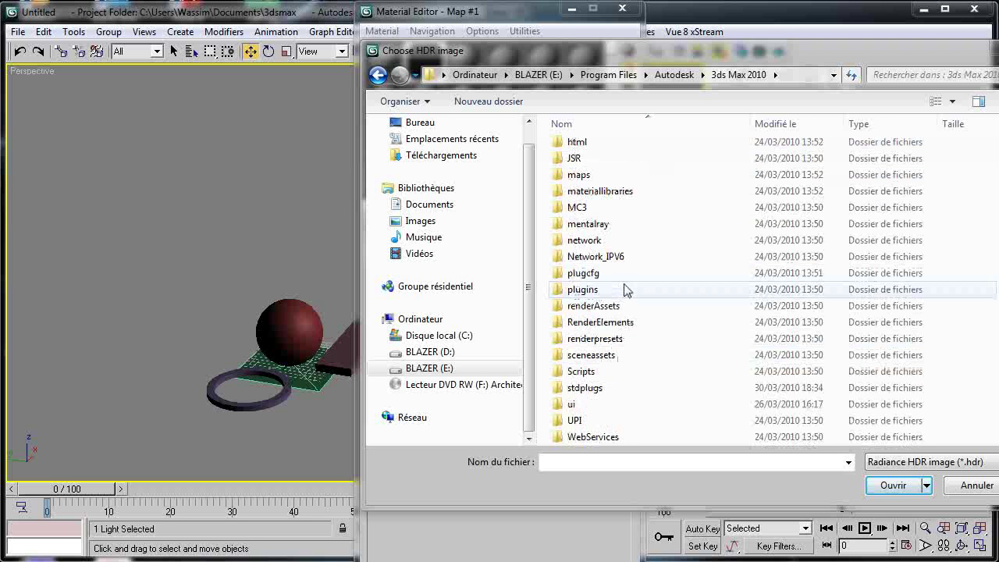
scroll(631, 323, "up", 1)
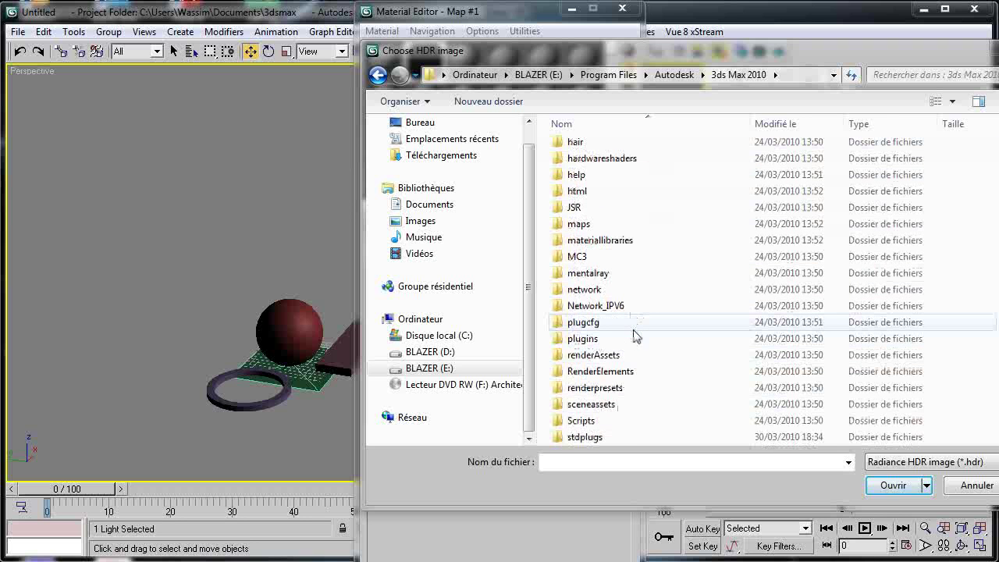
double_click(604, 226)
scroll(606, 234, "down", 1)
double_click(601, 279)
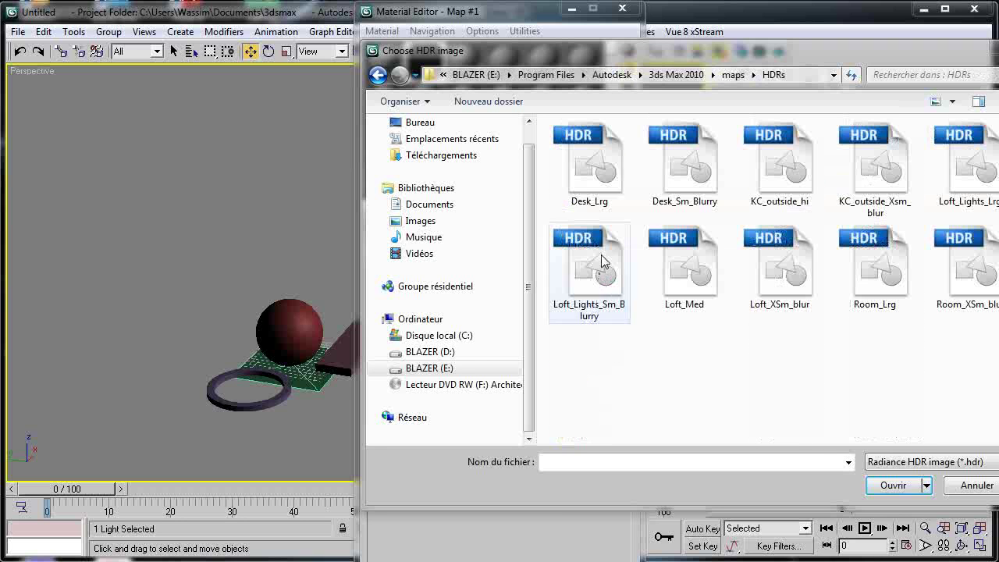
- Load KC_outside_hi as the HDR image of the VRayHDRI map
left_click(603, 160)
left_click_drag(644, 57, 423, 43)
left_click(563, 156)
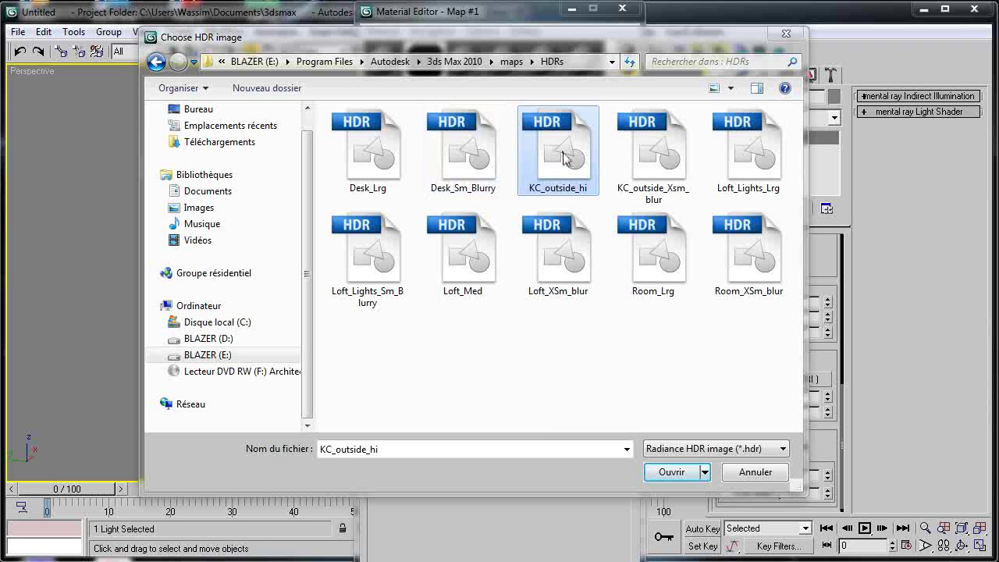
double_click(563, 156)
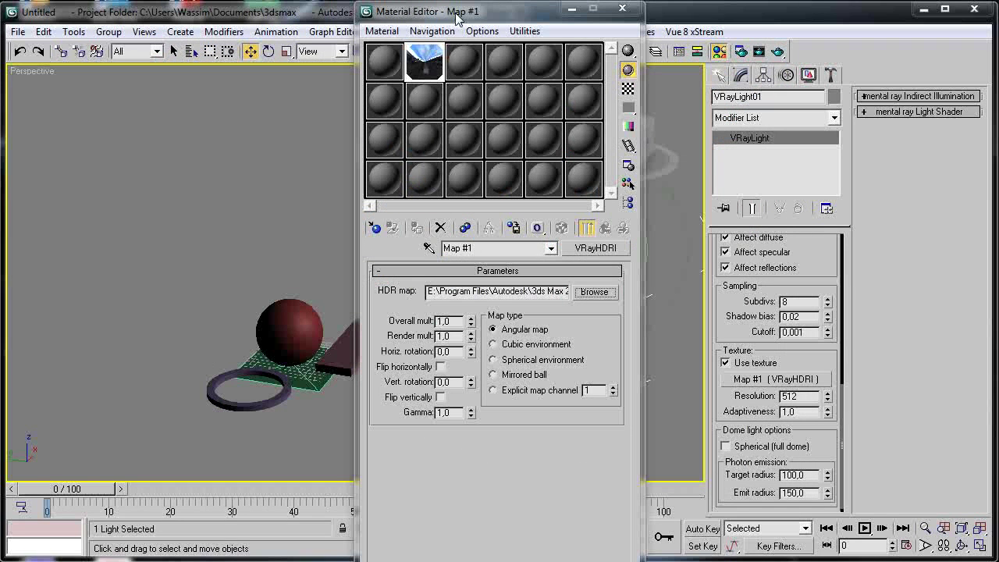
- Show the samples in 3 x 2 windows and set the VRayHDRI map type to Spherical environment
right_click(414, 51)
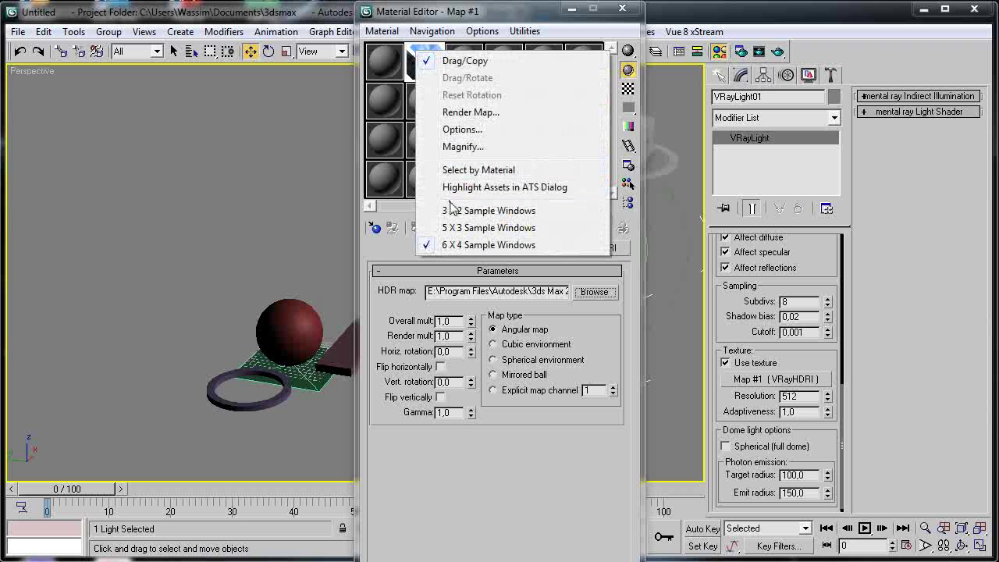
left_click(452, 210)
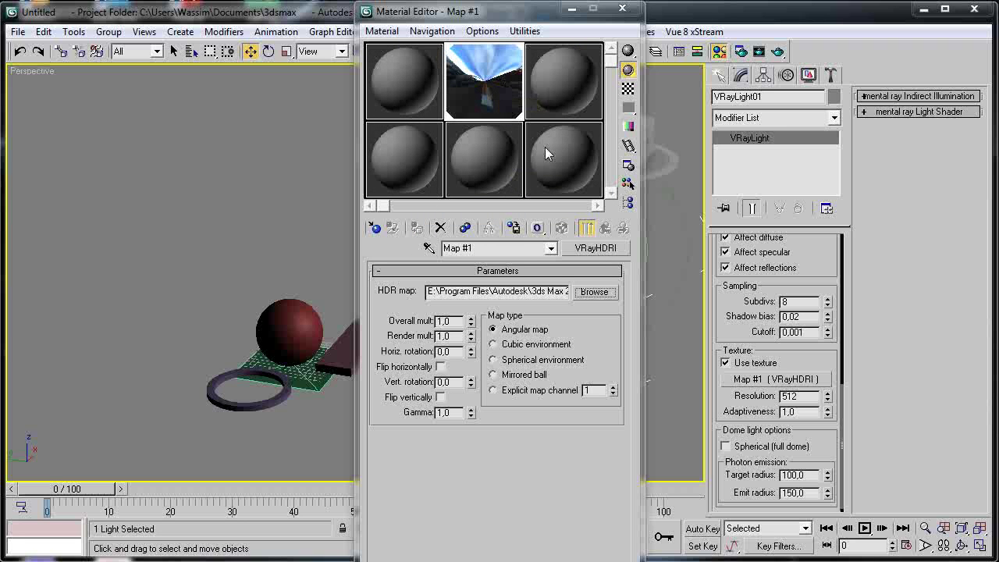
left_click(511, 348)
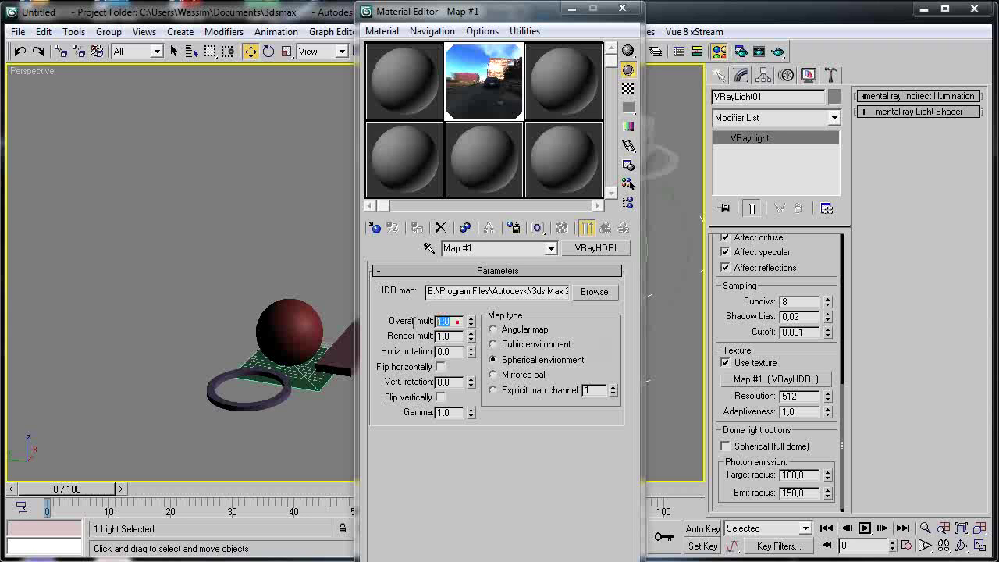
- Try higher overall and render multipliers on the VRayHDRI map, and return both to 1
left_click_drag(470, 321, 472, 280)
type("1")
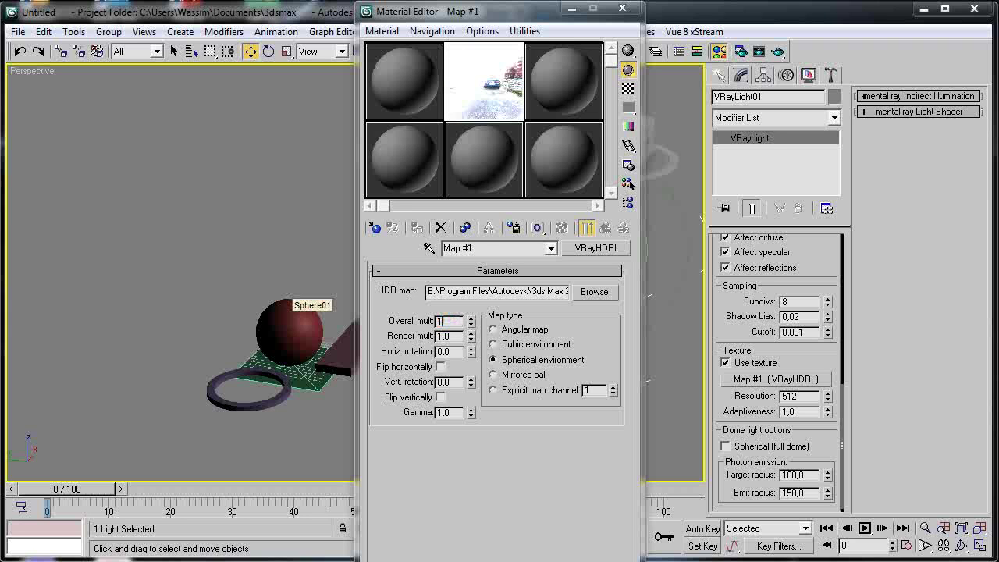
key("Return")
left_click_drag(470, 337, 471, 304)
left_click_drag(451, 337, 405, 341)
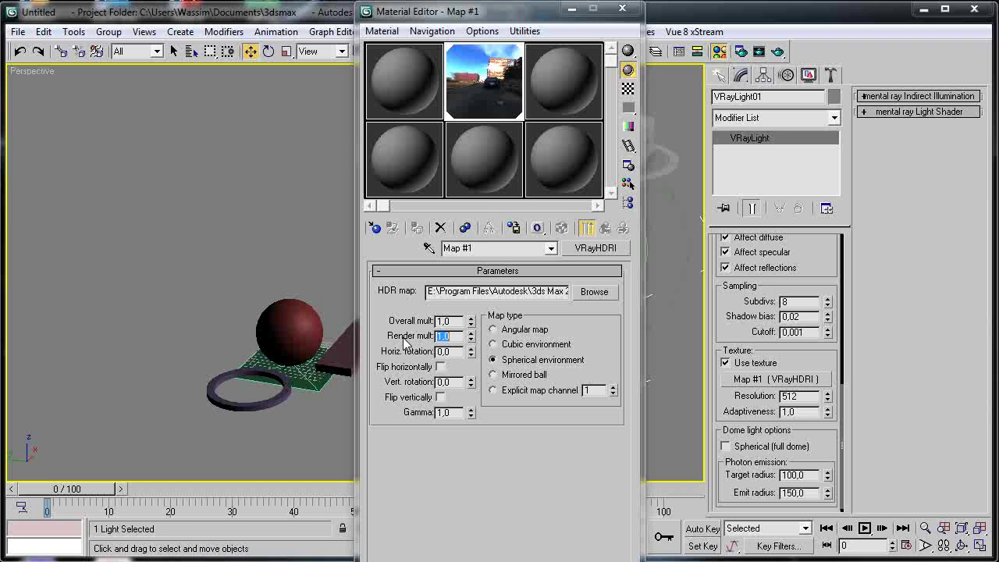
- Try a horizontal rotation of 10 and horizontal flipping on the VRayHDRI map, and return the rotation to 0
left_click_drag(471, 353, 415, 352)
type("1")
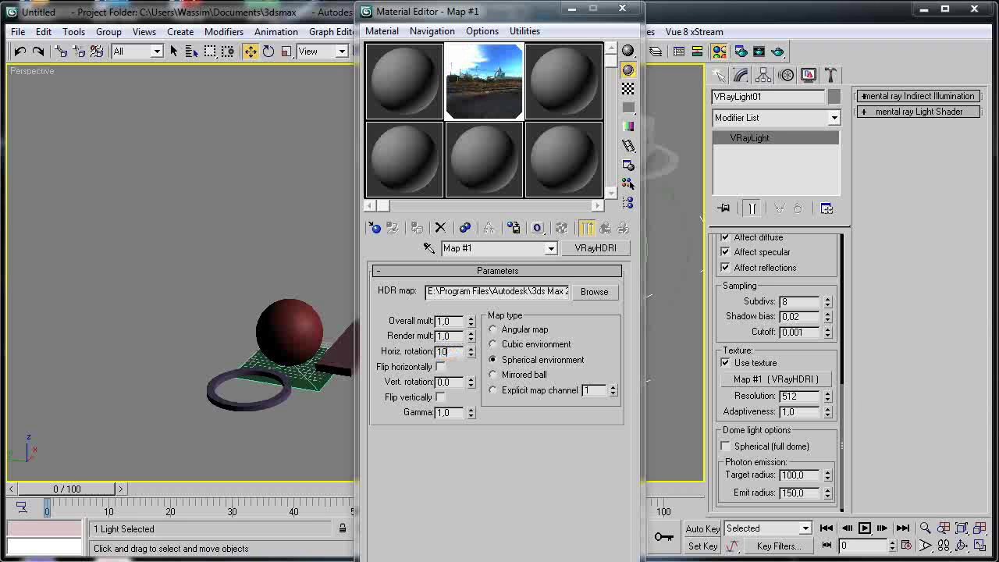
type("0")
key("Return")
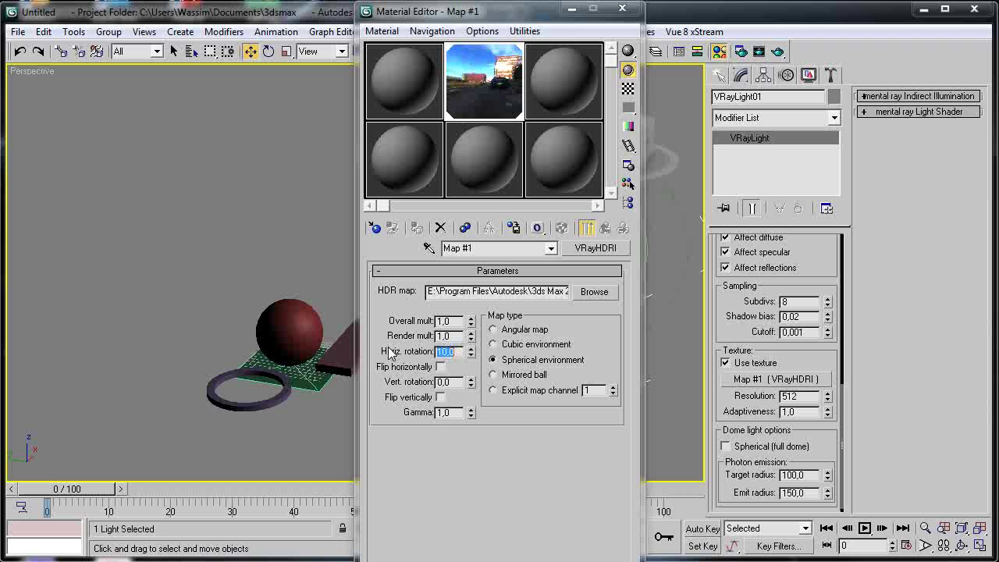
type("0")
key("Return")
left_click(441, 367)
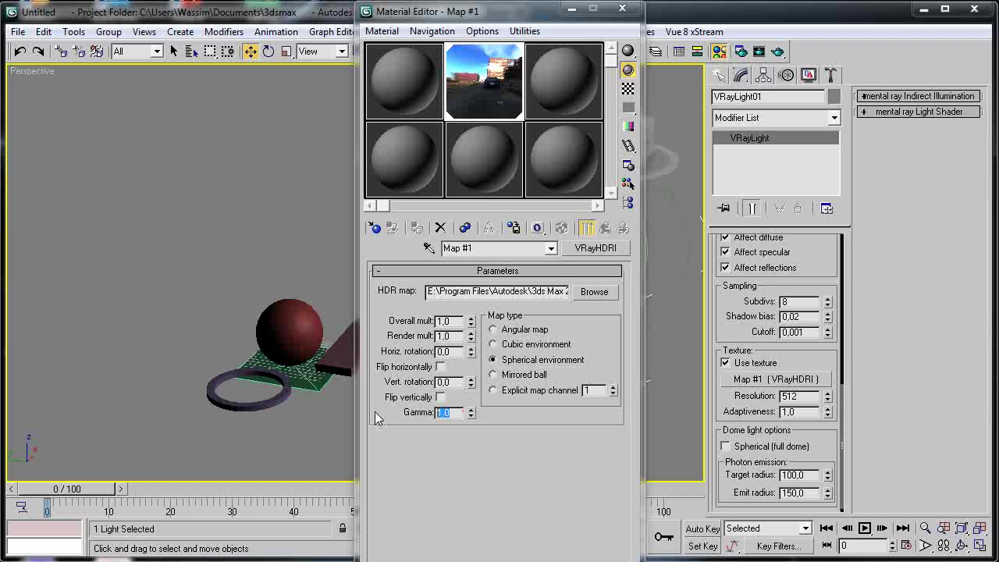
- Try a different gamma on the VRayHDRI map and set it back to 1
left_click_drag(471, 414, 420, 422)
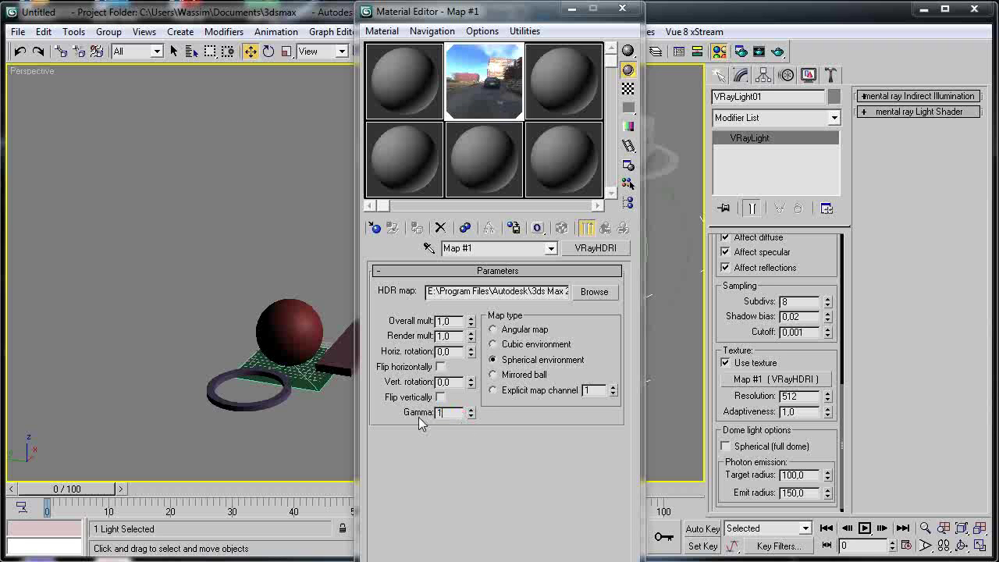
type("1")
key("Return")
- Test render the Perspective view with the HDRI-textured dome light, and close the rendered frame
left_click(777, 51)
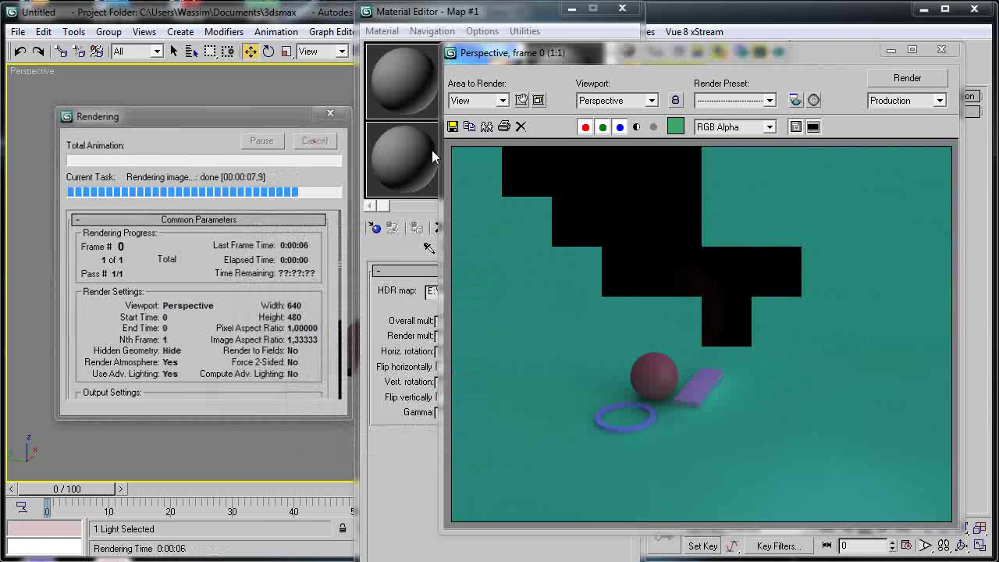
left_click(941, 50)
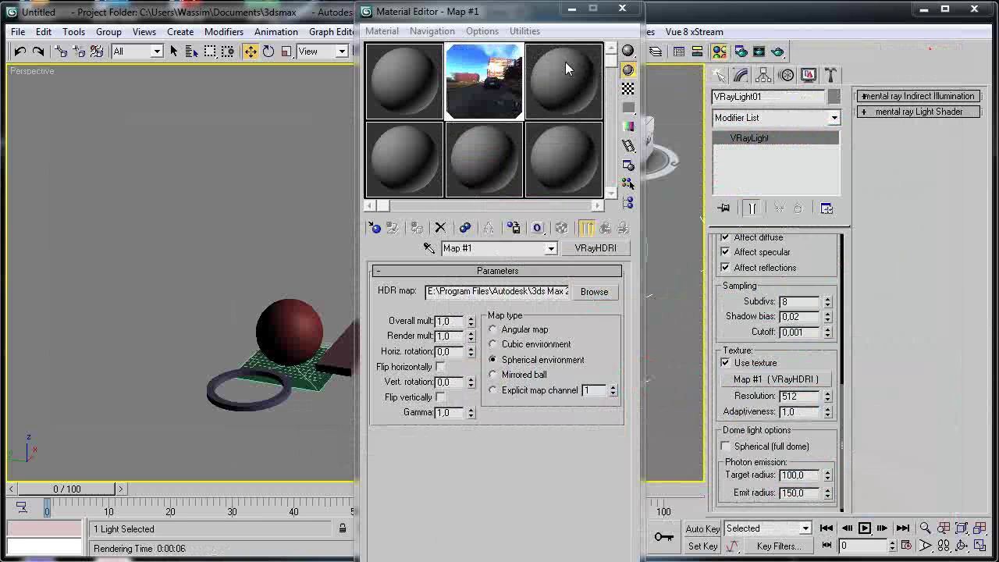
- Make the third sample slot a VRayMtl with a light grey reflection colour and assign it to the sphere
left_click(565, 61)
left_click(616, 248)
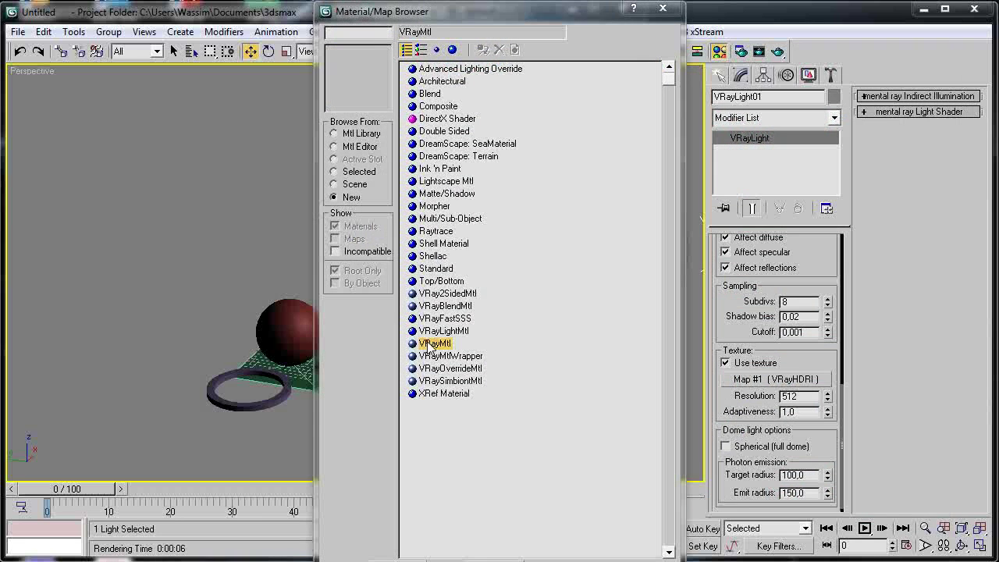
double_click(479, 323)
left_click(464, 363)
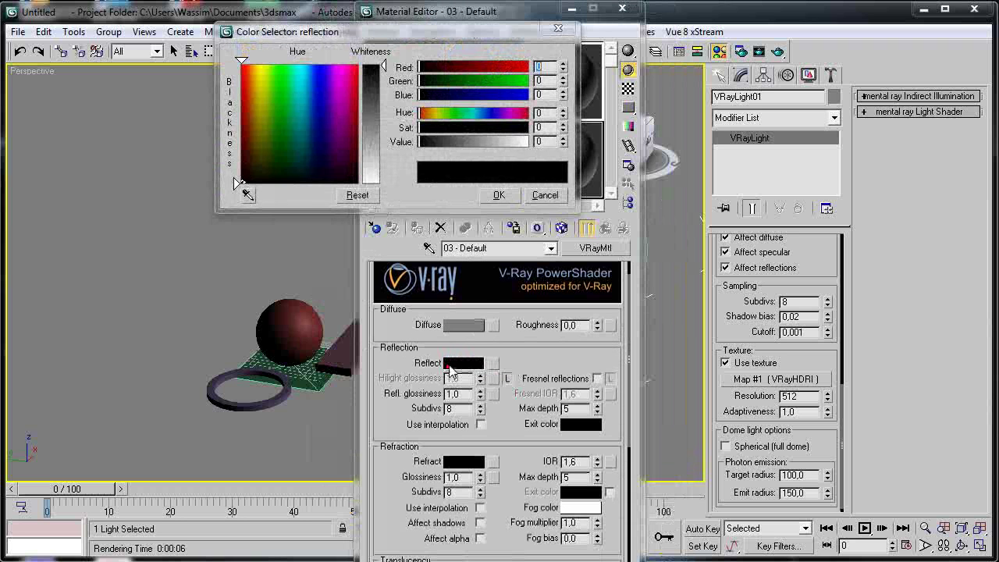
left_click_drag(370, 86, 370, 148)
left_click(498, 196)
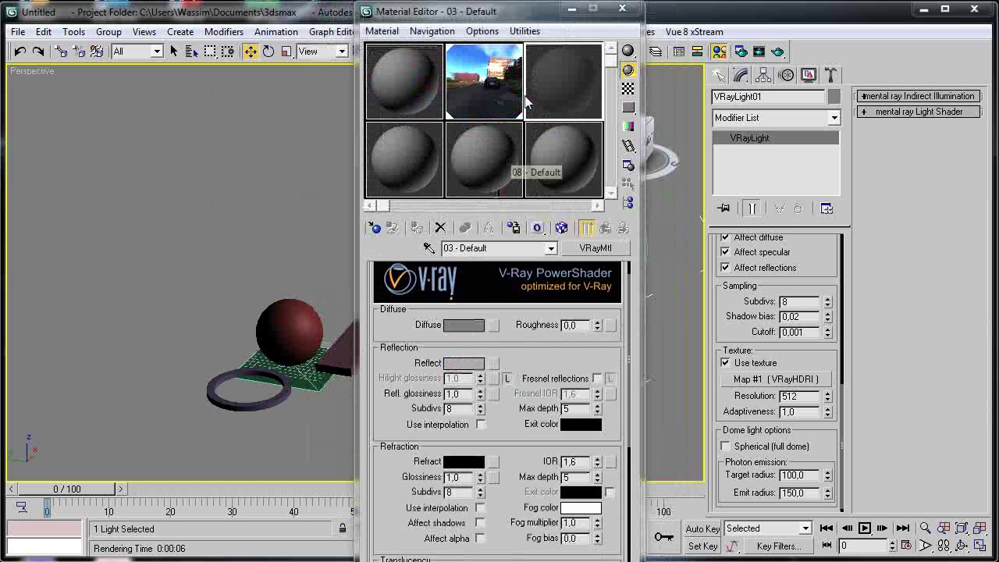
left_click_drag(529, 115, 291, 322)
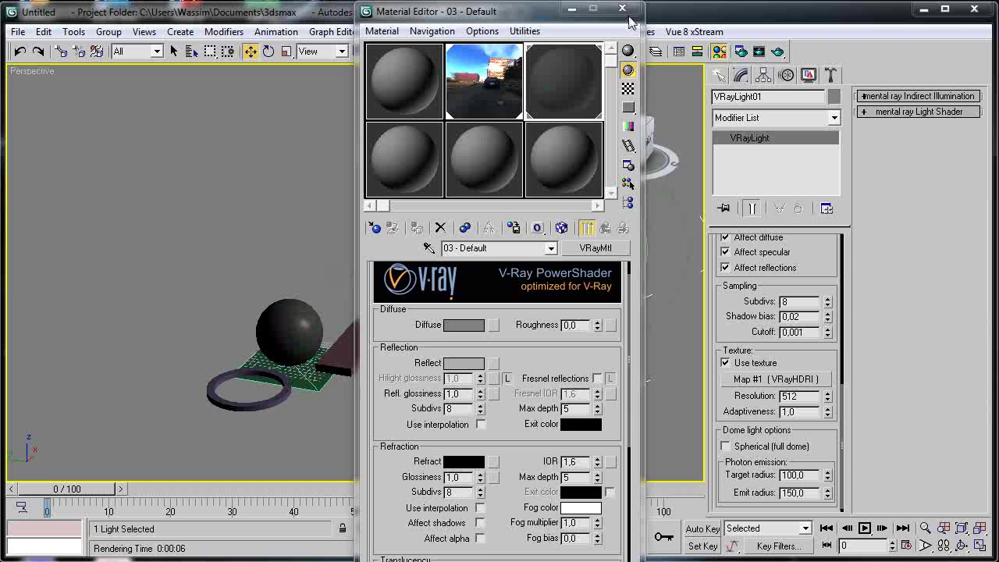
left_click(621, 8)
- Render the Perspective view and inspect the HDRI reflections on the sphere up close
left_click(778, 51)
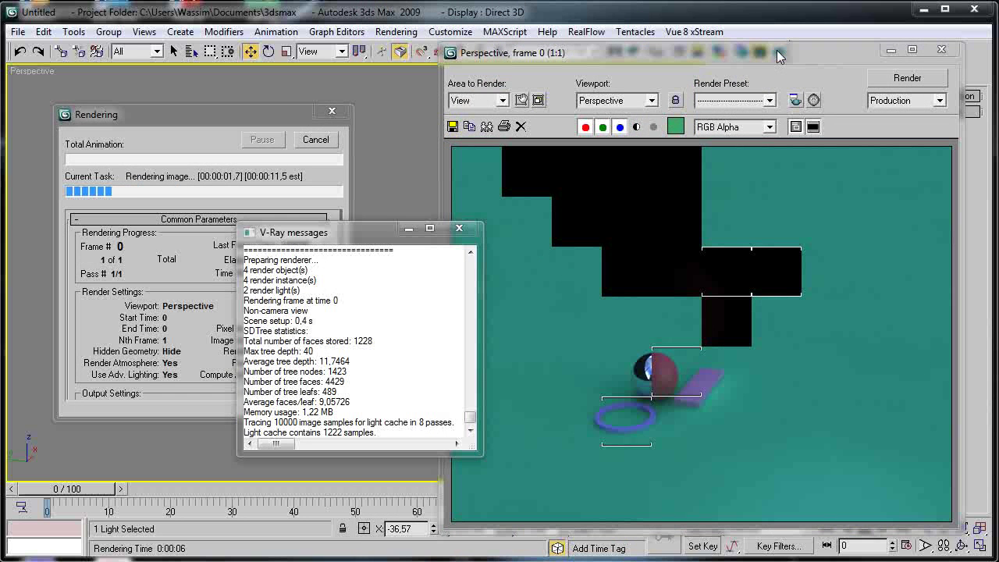
left_click(657, 377)
scroll(635, 381, "up", 1)
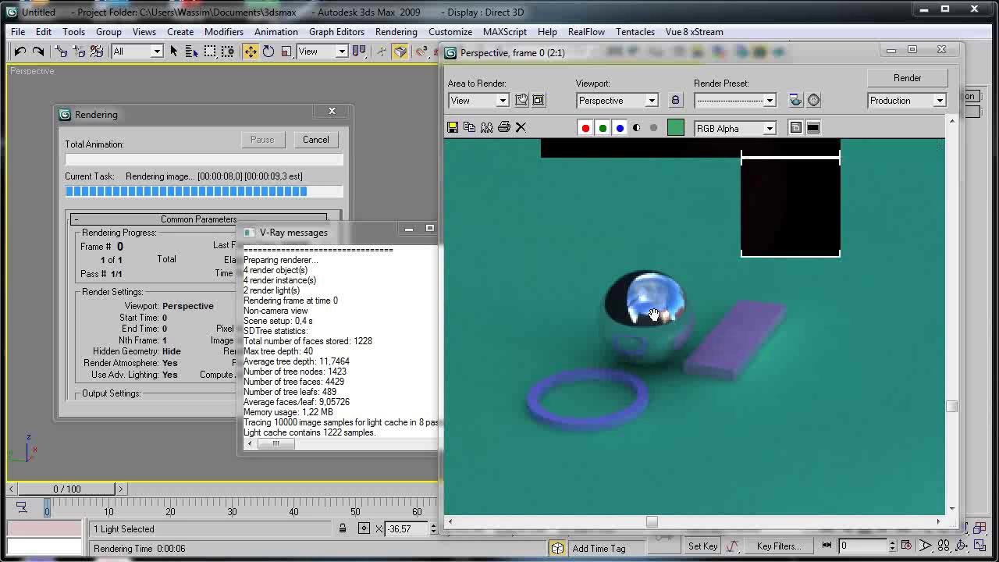
scroll(633, 303, "up", 1)
scroll(631, 301, "down", 2)
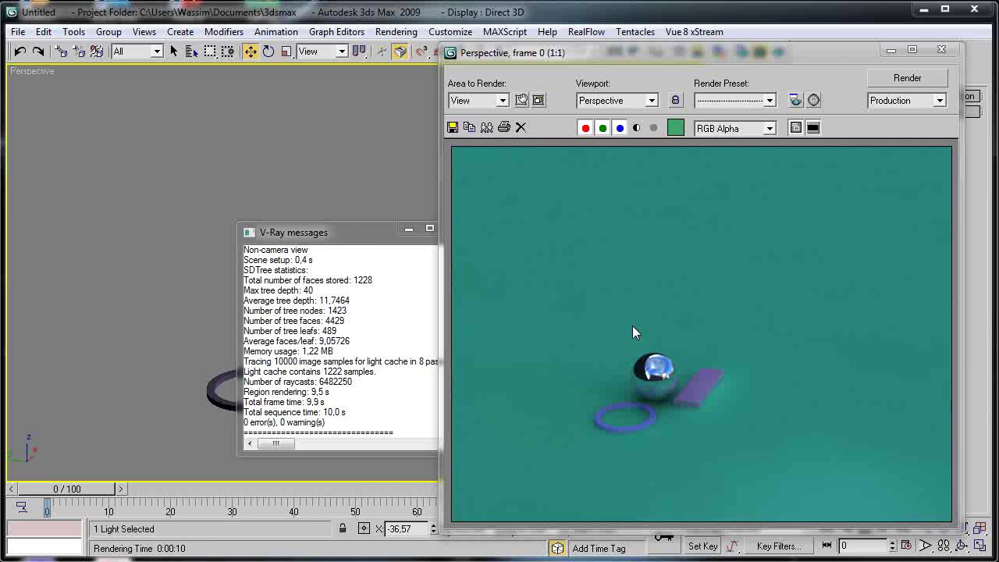
- Open the render setup, render the scene again and examine the sphere's environment reflections up close
key("F10")
key("F9")
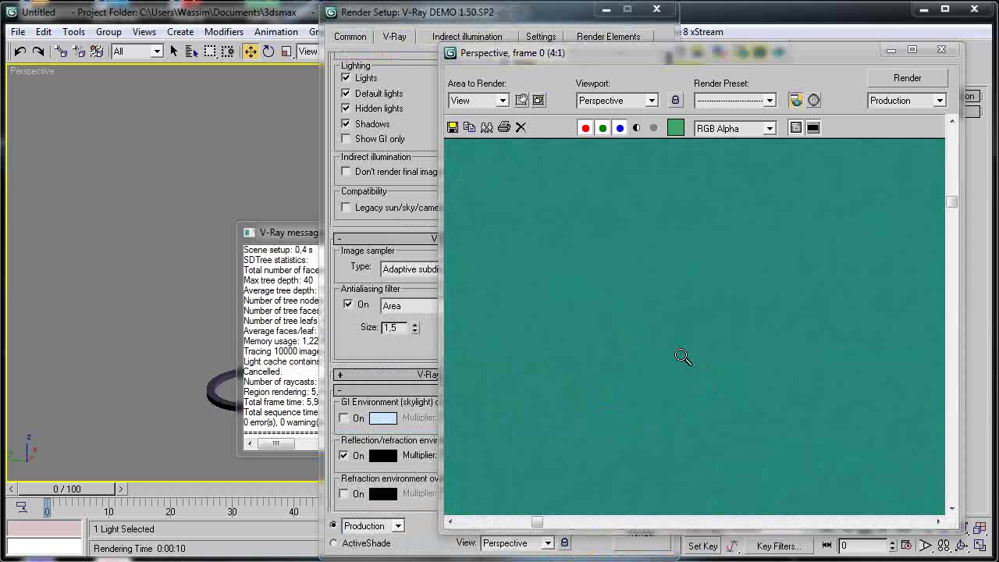
scroll(668, 361, "up", 1)
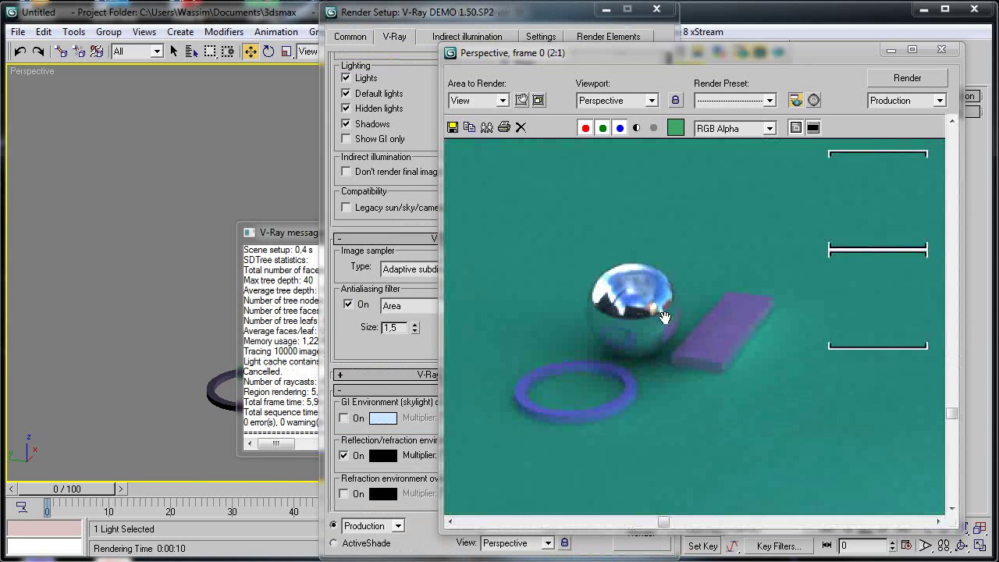
scroll(632, 339, "up", 1)
scroll(624, 335, "down", 1)
scroll(624, 336, "down", 1)
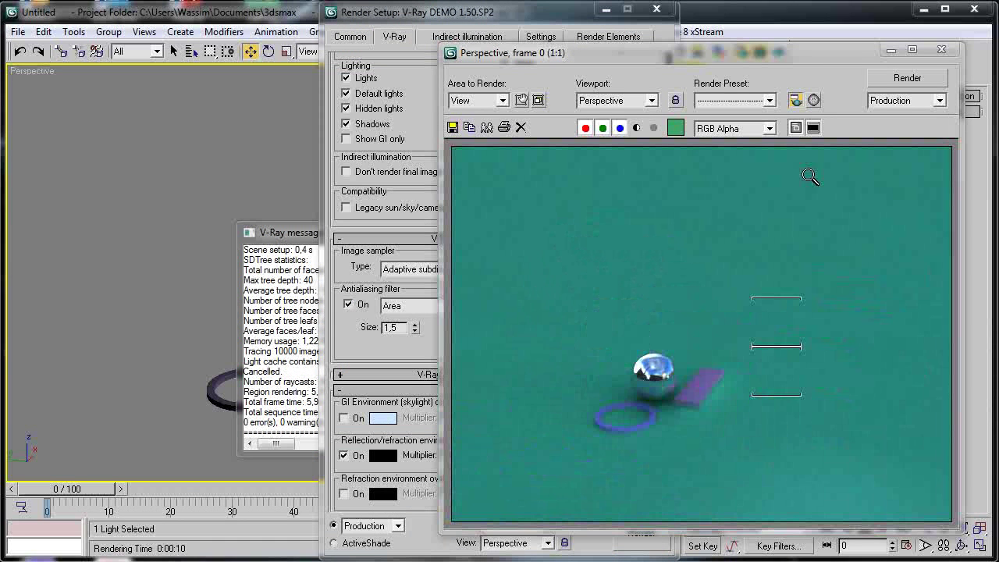
- Close the rendered frame and view the sphere and ring up close in the Perspective viewport beside the render setup
left_click(941, 49)
left_click_drag(531, 18, 733, 41)
left_click(427, 205)
middle_click_drag(230, 330, 307, 259)
scroll(339, 284, "up", 8)
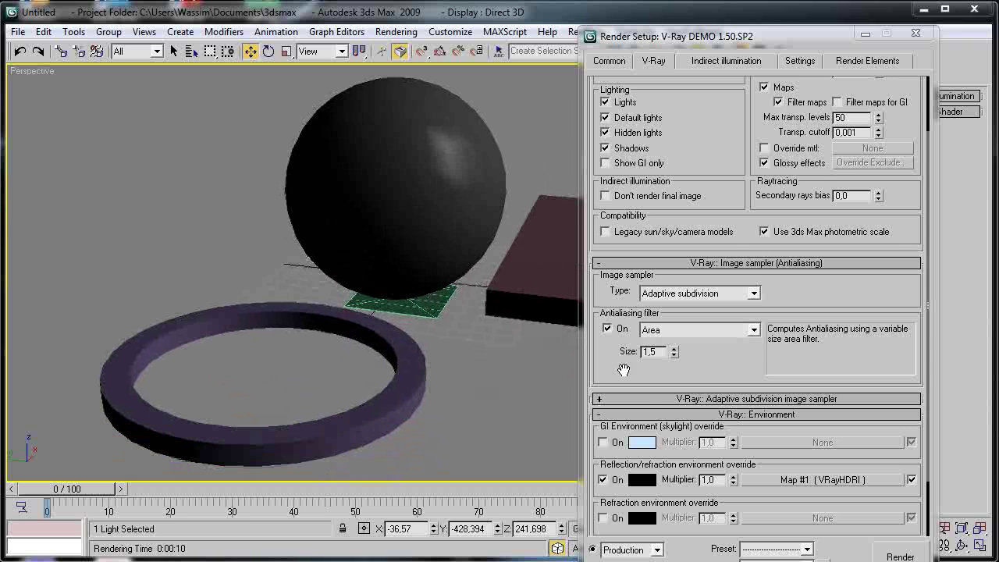
- Examine the V-Ray Environment settings and the VRayHDRI map used in the reflection/refraction environment override
left_click_drag(725, 36, 684, 4)
scroll(649, 343, "down", 2)
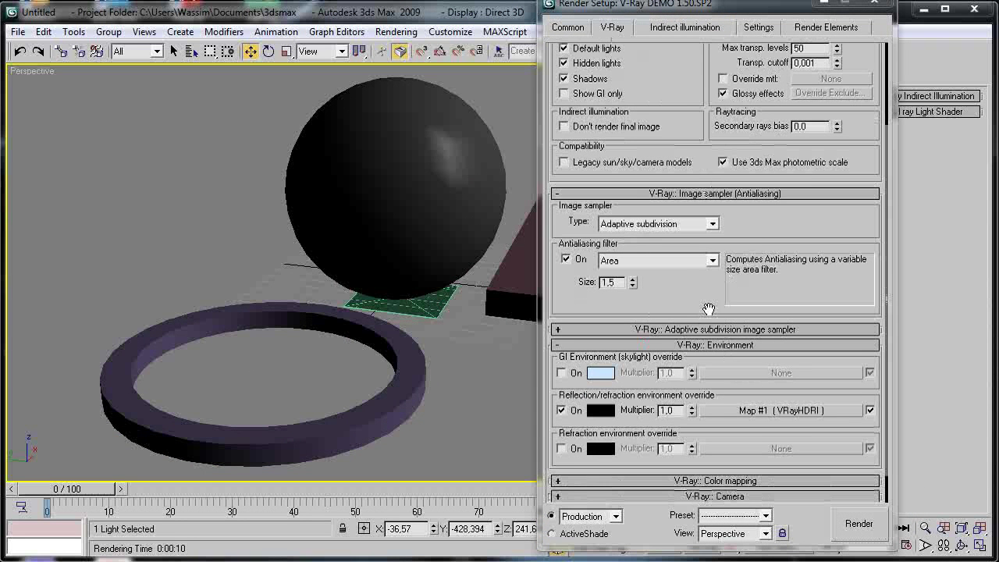
scroll(727, 342, "down", 2)
left_click(680, 275)
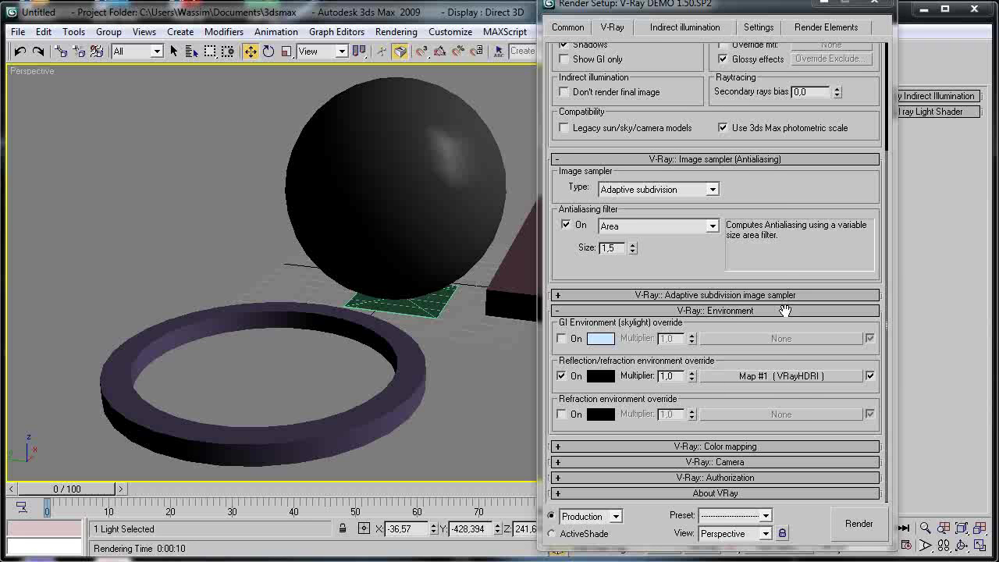
left_click(773, 376)
left_click(493, 71)
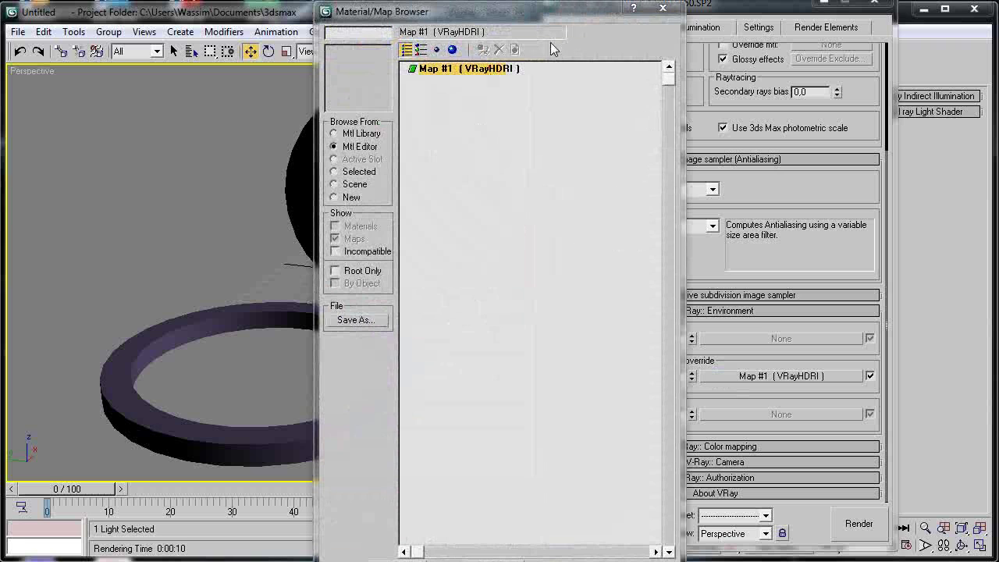
left_click(662, 8)
left_click_drag(644, 8, 690, 10)
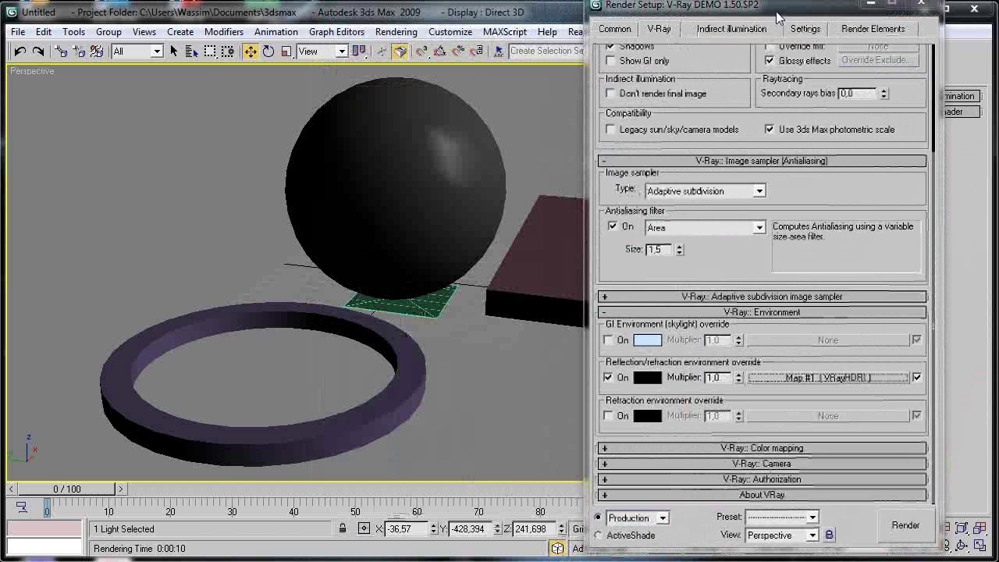
left_click_drag(772, 8, 746, 8)
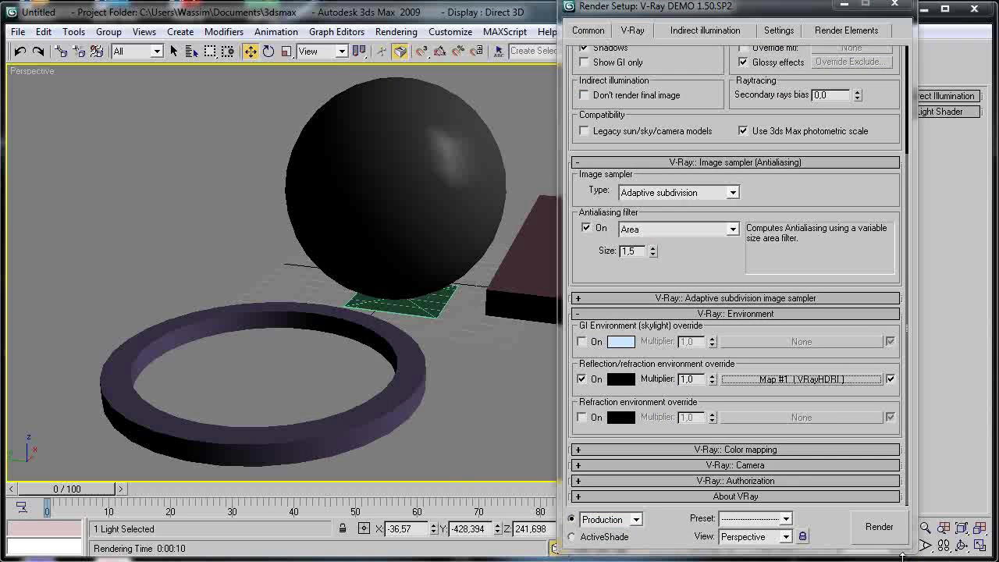
- Render the Perspective view and inspect the finished frame's sphere reflections and lighting
left_click(878, 531)
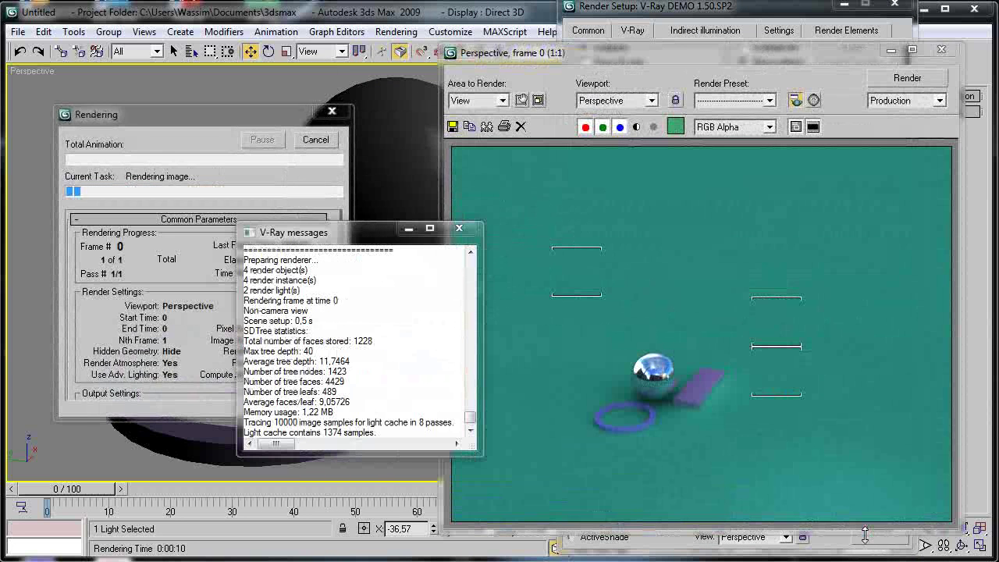
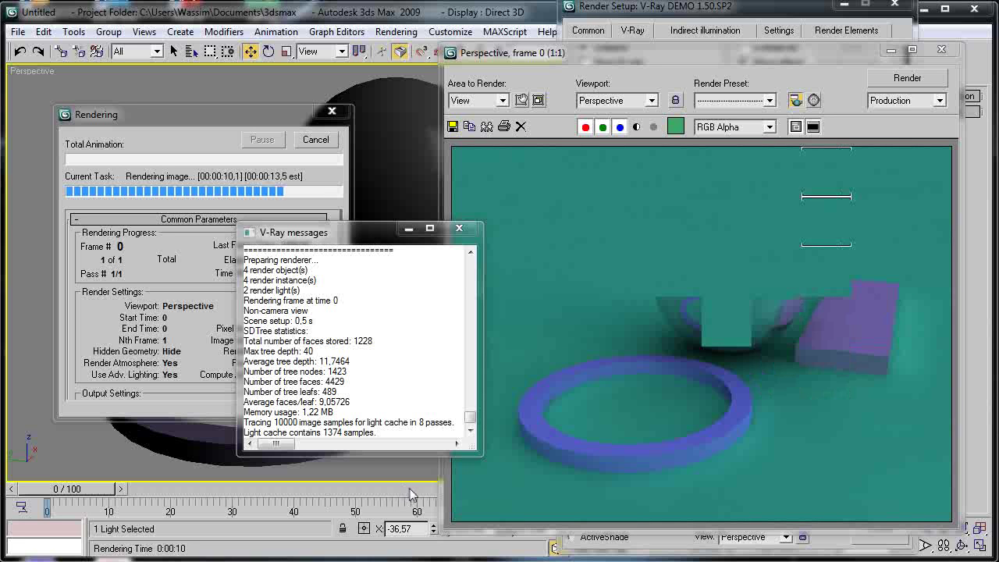
left_click(460, 228)
left_click_drag(815, 52, 516, 51)
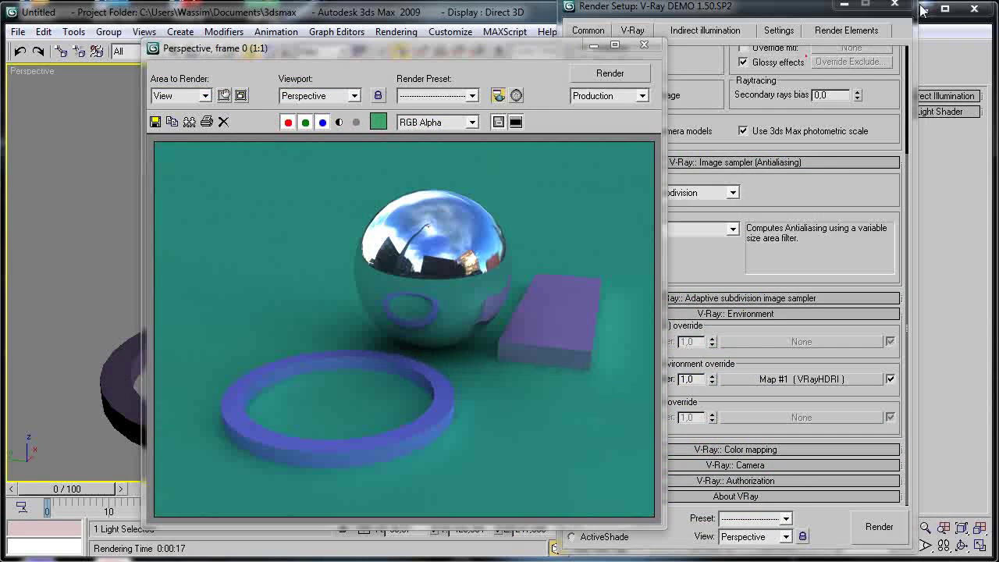
- Close the render setup and review the dome light's texture and options beside the rendered frame
left_click_drag(702, 6, 464, 11)
left_click(656, 8)
left_click_drag(480, 49, 300, 128)
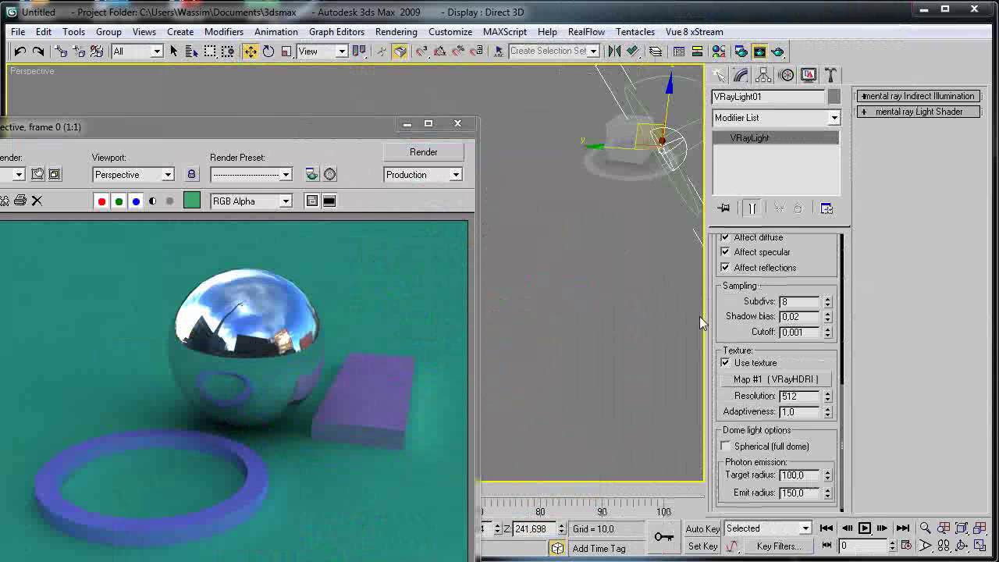
left_click_drag(810, 283, 815, 451)
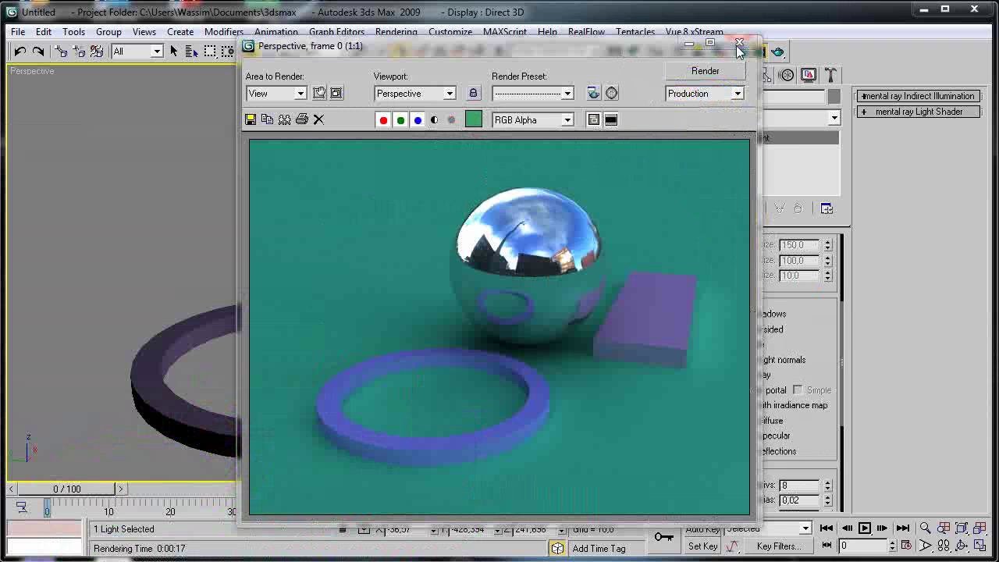
left_click(738, 45)
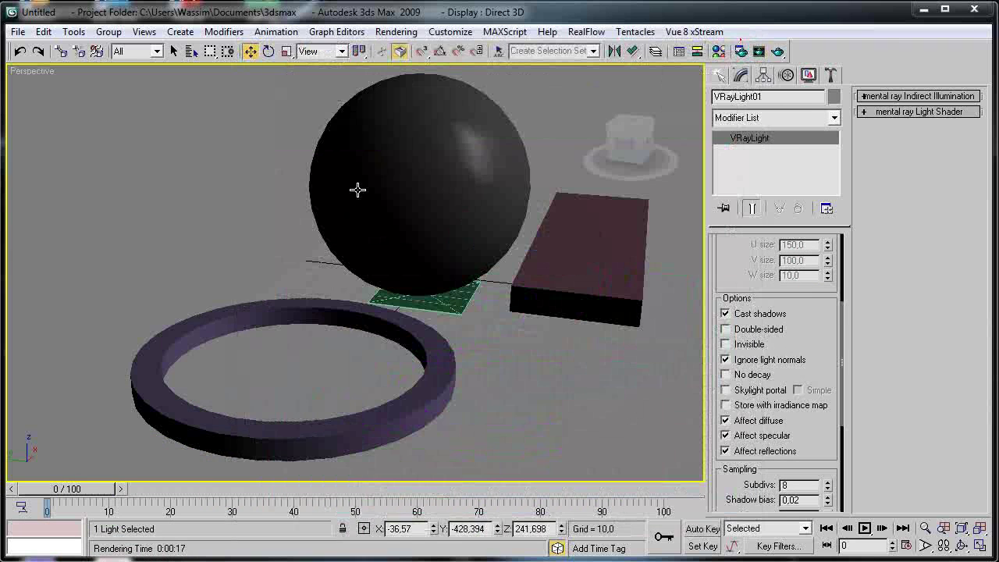
- Set the overall multiplier of the VRayHDRI map to 2.0
key("m")
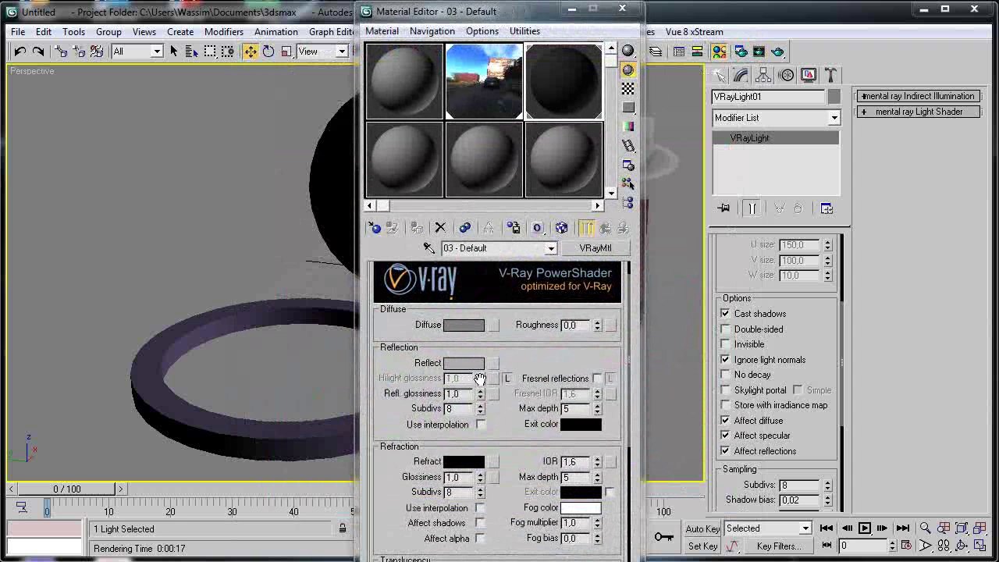
left_click(488, 70)
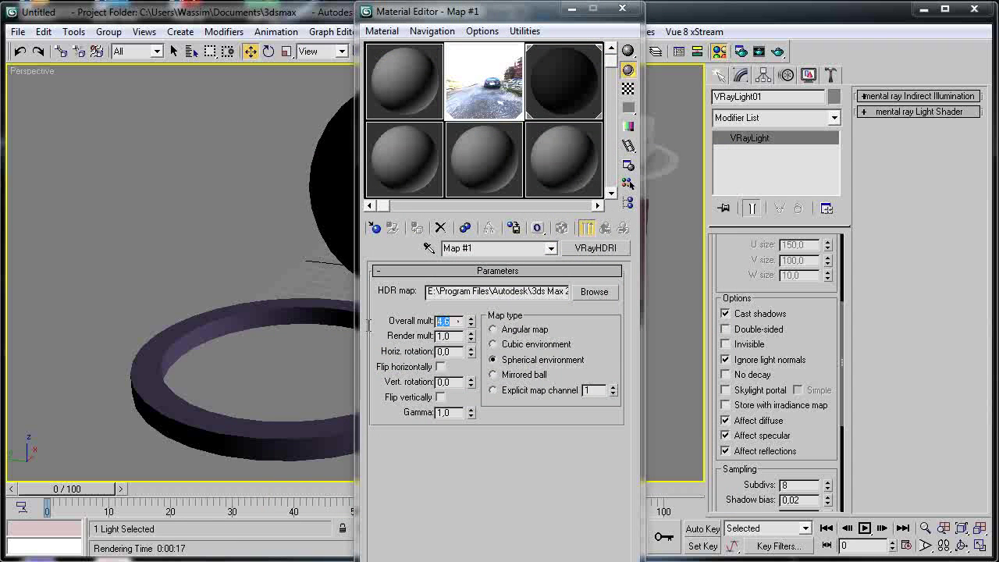
type("2")
key("Return")
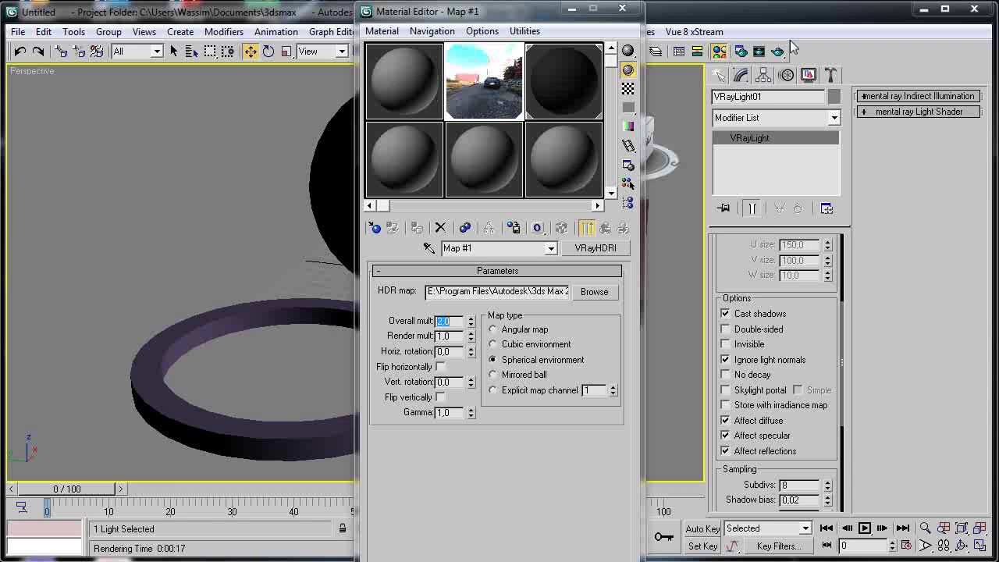
- Test-render the Perspective view to check the HDRI lighting, cancelling it partway, and clear the open windows
left_click(777, 50)
left_click_drag(383, 245, 103, 213)
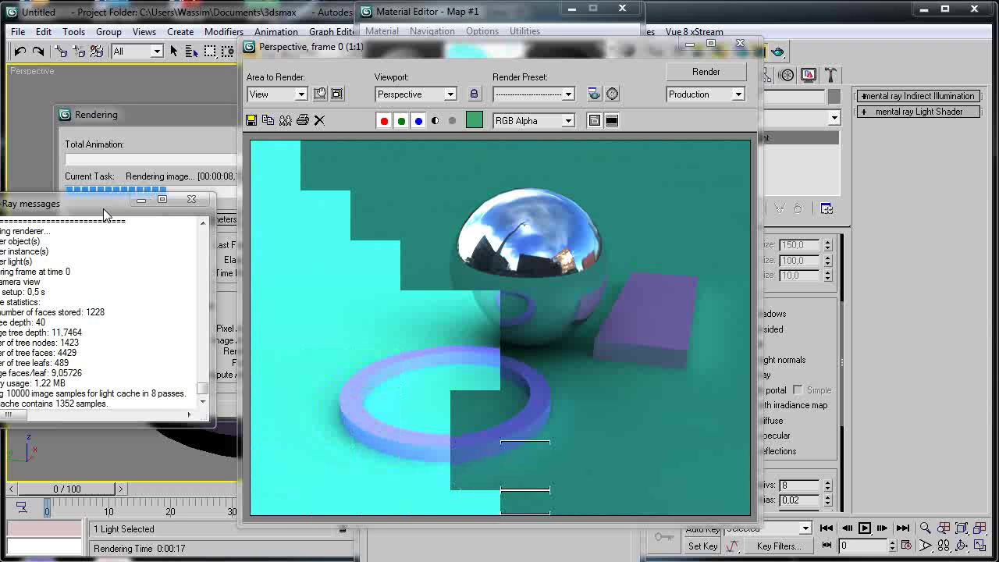
left_click_drag(104, 209, 127, 213)
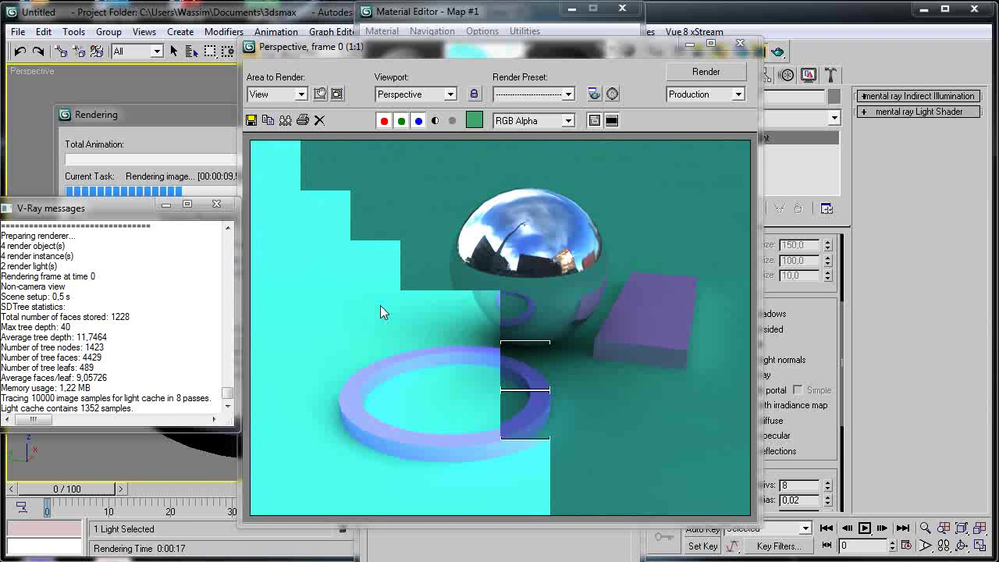
left_click(740, 43)
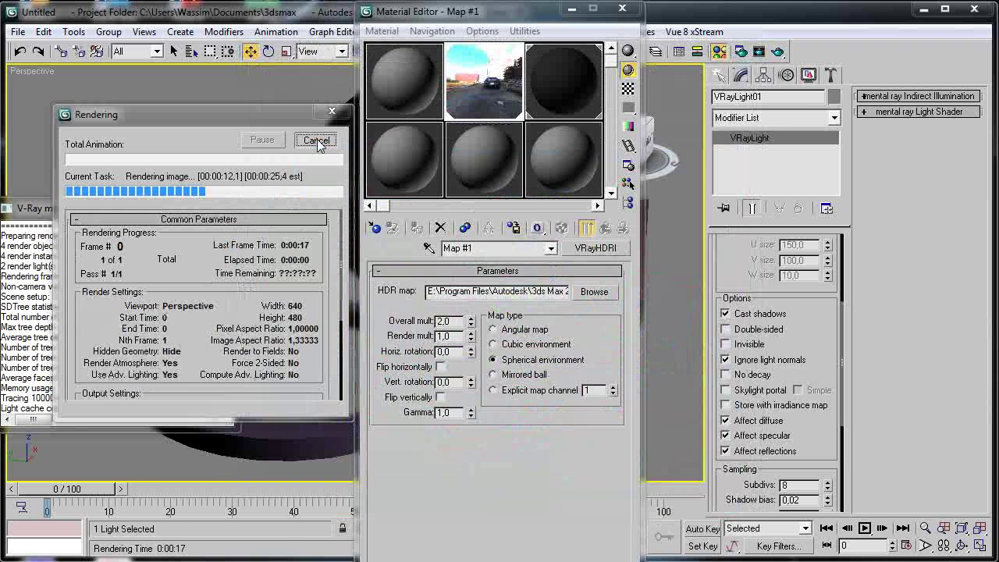
left_click(317, 138)
left_click(216, 204)
left_click(622, 8)
- Set the overall multiplier of the VRayHDRI map to 1.0
scroll(414, 320, "down", 5)
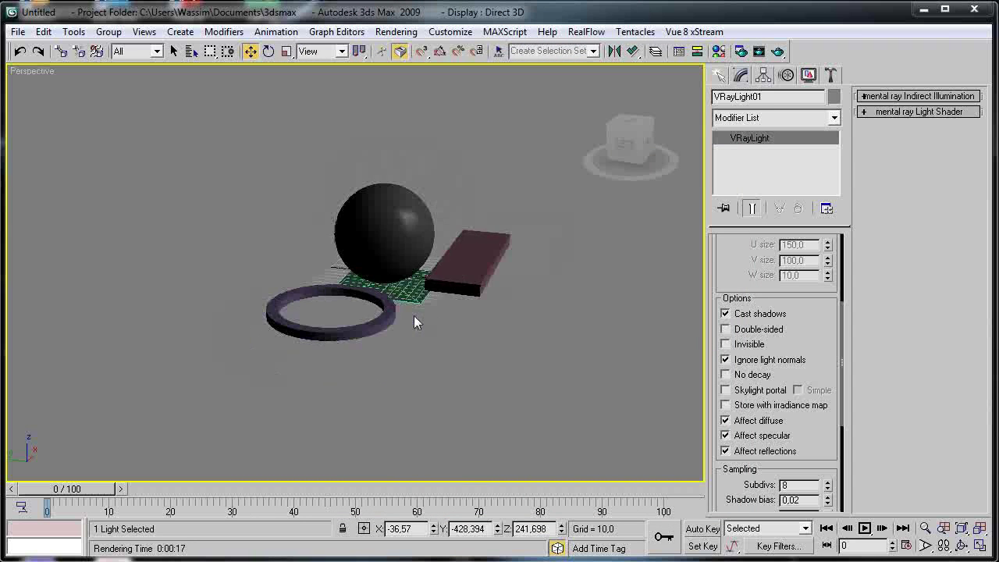
scroll(576, 232, "up", 3)
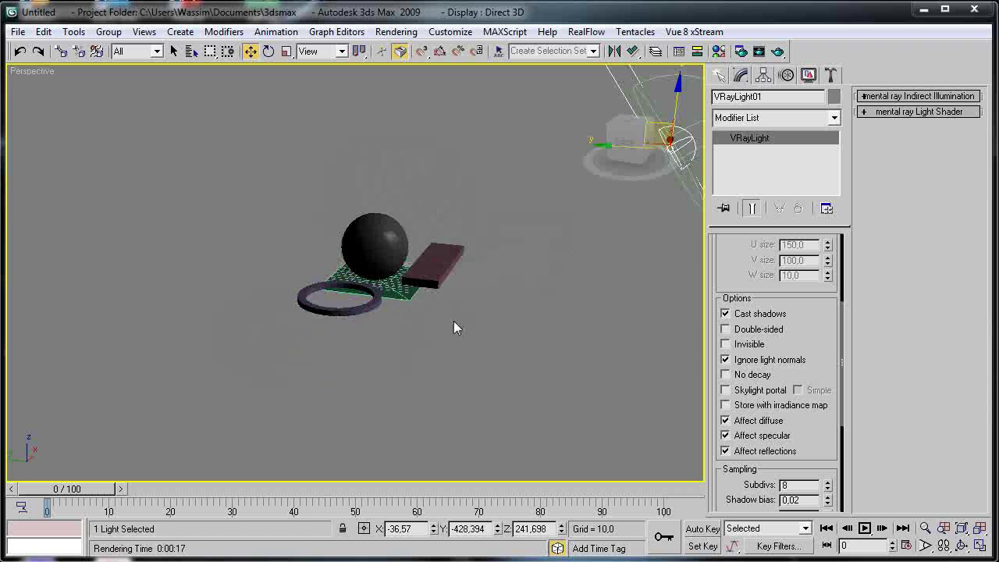
scroll(454, 321, "up", 5)
key("m")
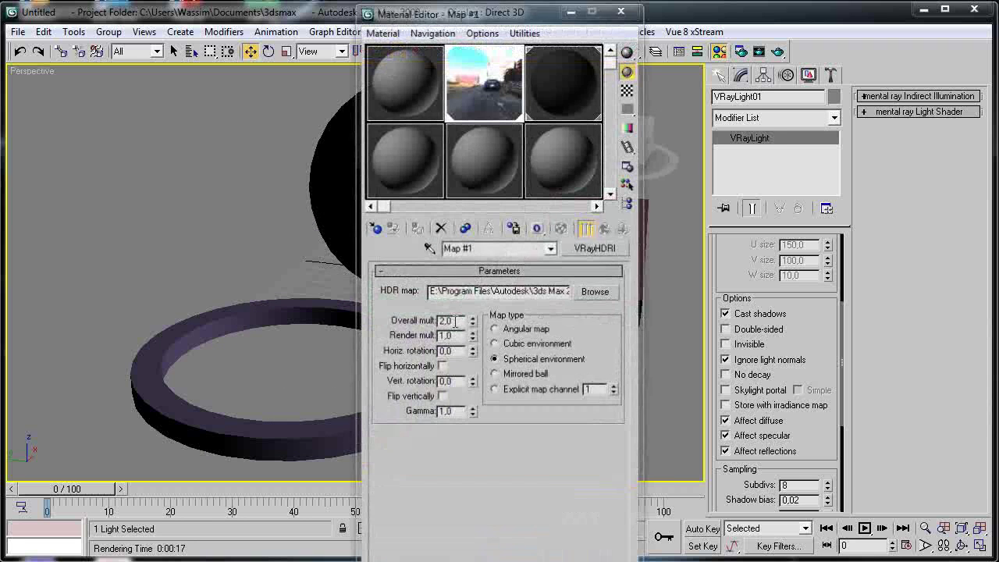
type("1")
key("Return")
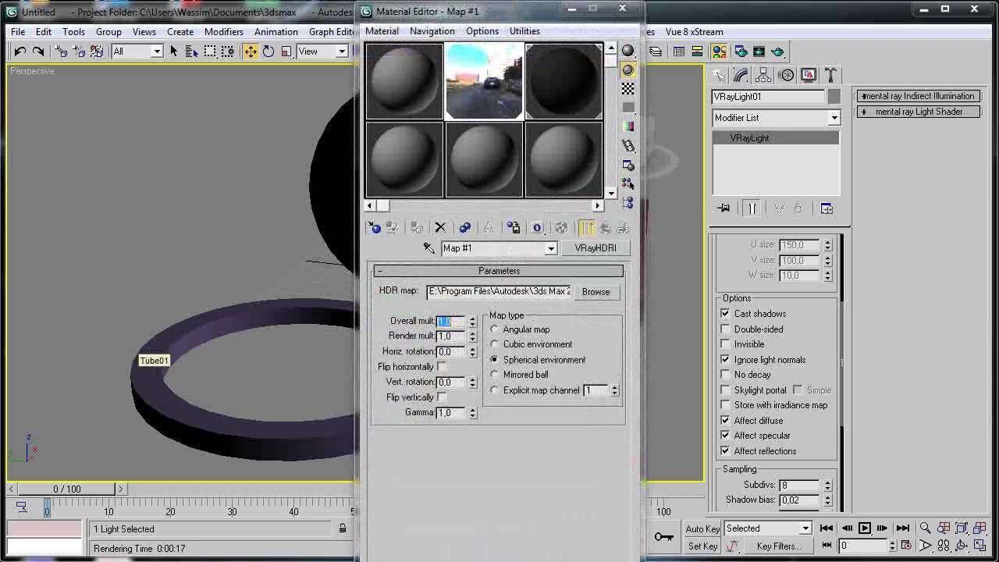
- Create a small VRayLight of type Sphere on the ground behind the ring
left_click(719, 74)
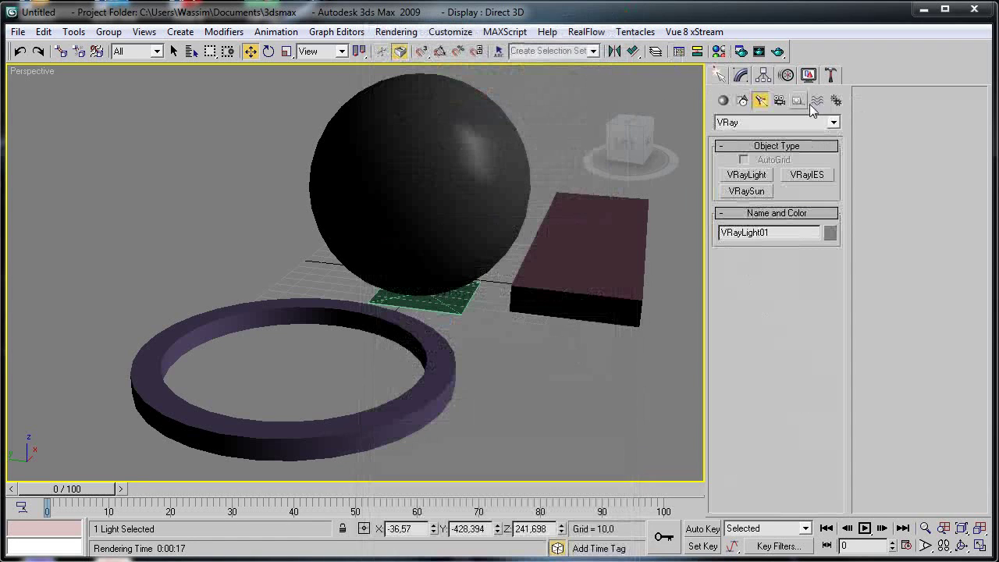
left_click(746, 178)
left_click(950, 144)
left_click(928, 172)
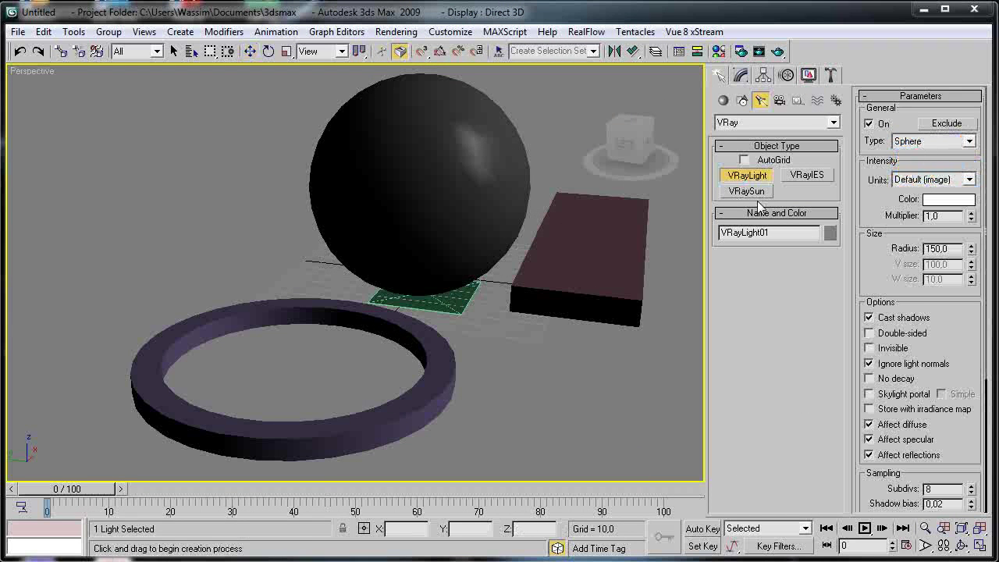
left_click_drag(226, 226, 223, 263)
right_click(223, 263)
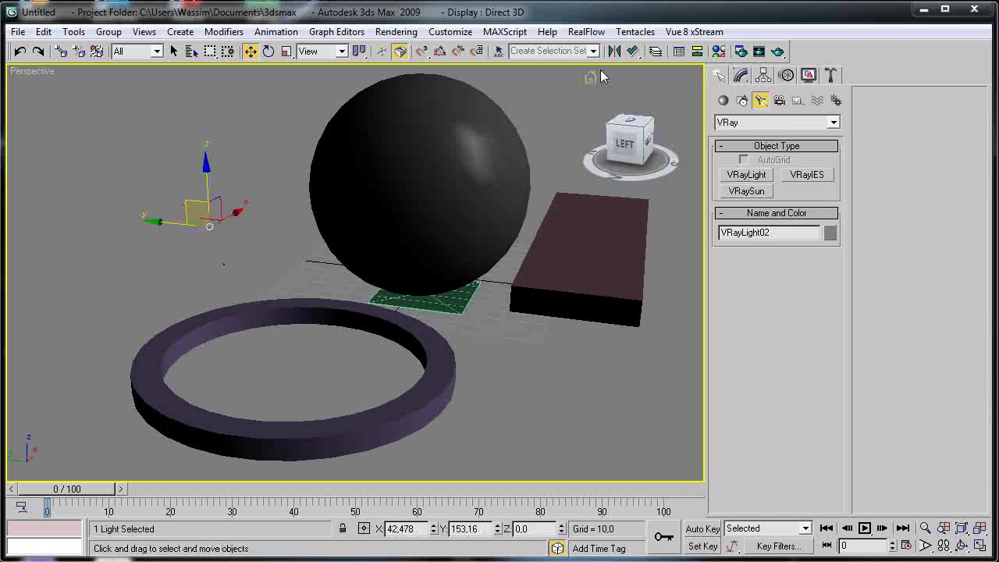
- Test-render the Perspective view with the sphere light, stop the render partway and remove that light
left_click(777, 51)
left_click(168, 120)
left_click_drag(179, 121, 791, 231)
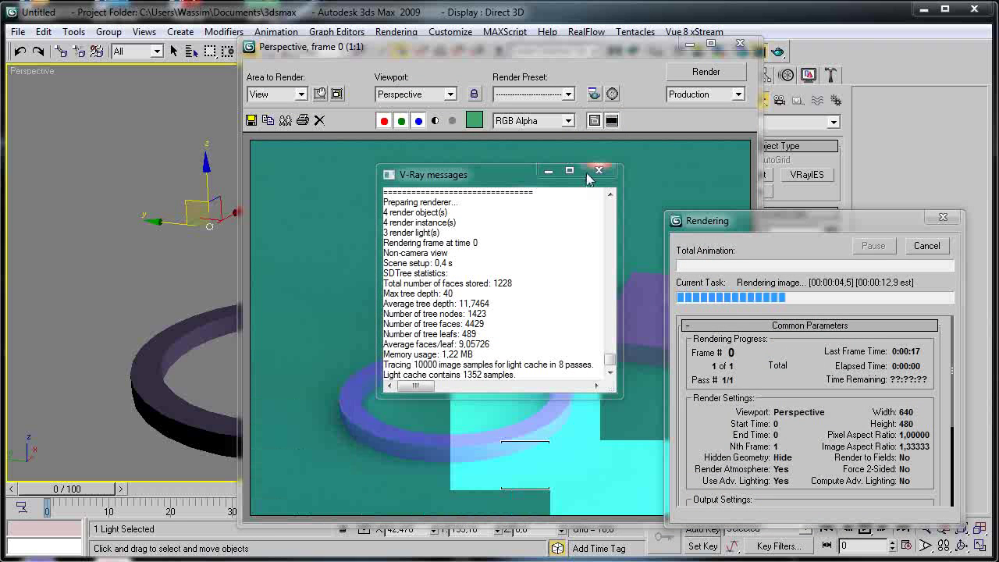
left_click(598, 171)
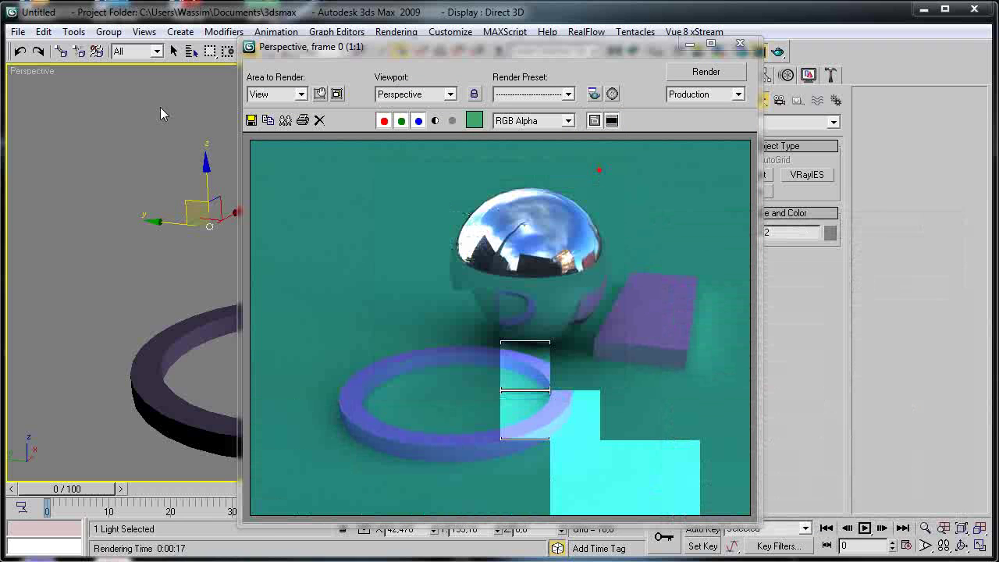
left_click(122, 166)
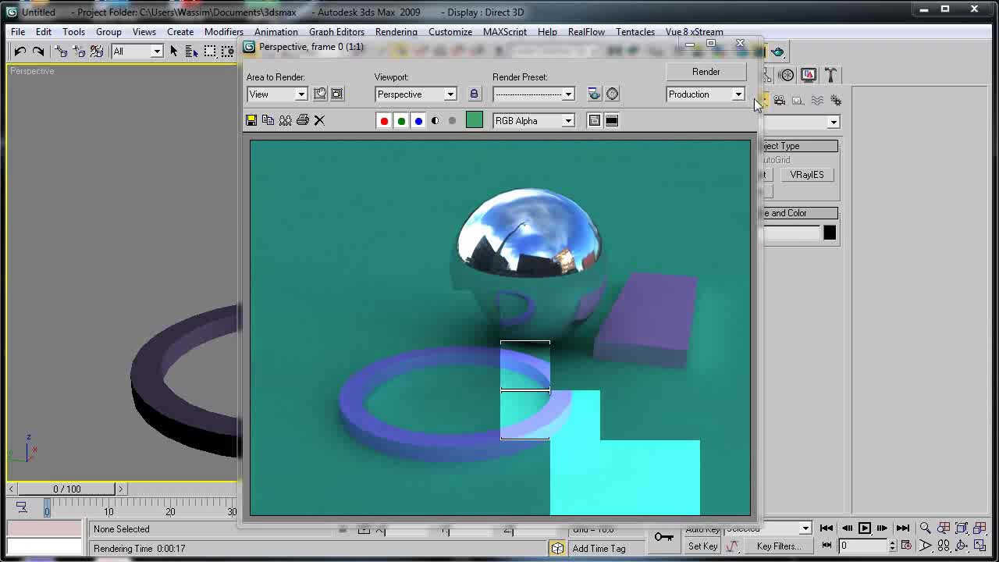
left_click(741, 45)
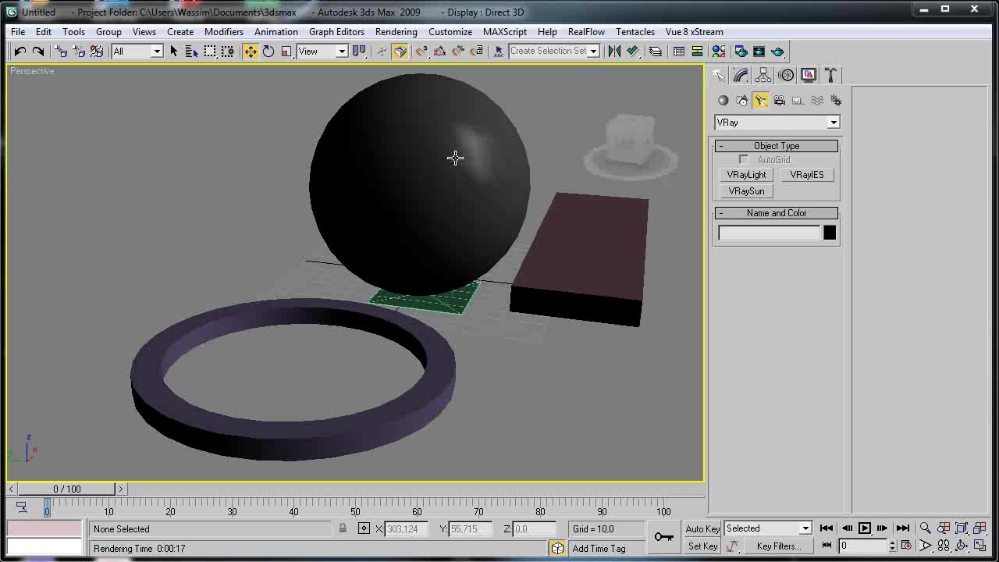
- Delete the dome VRayLight from the scene
scroll(424, 153, "down", 3)
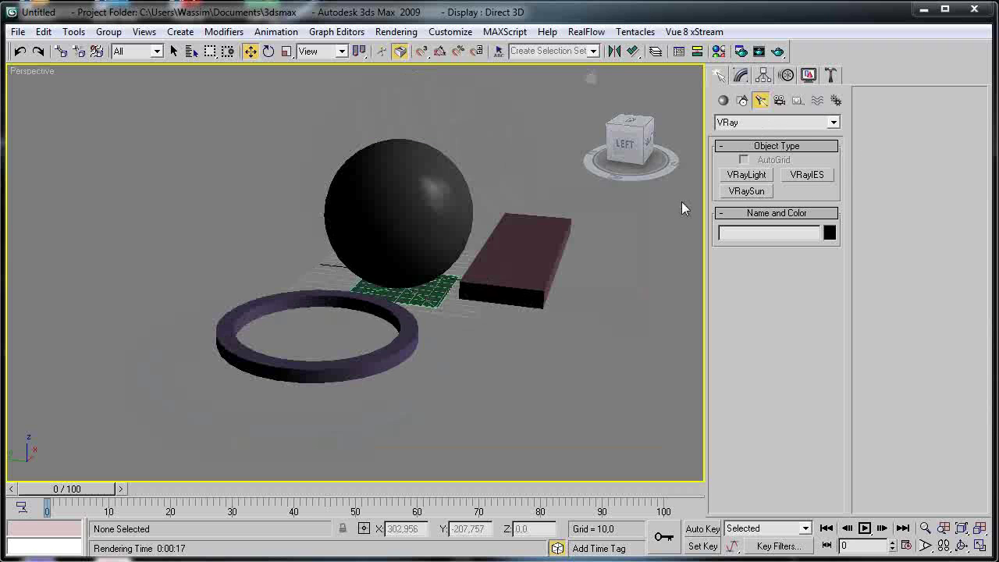
left_click(746, 191)
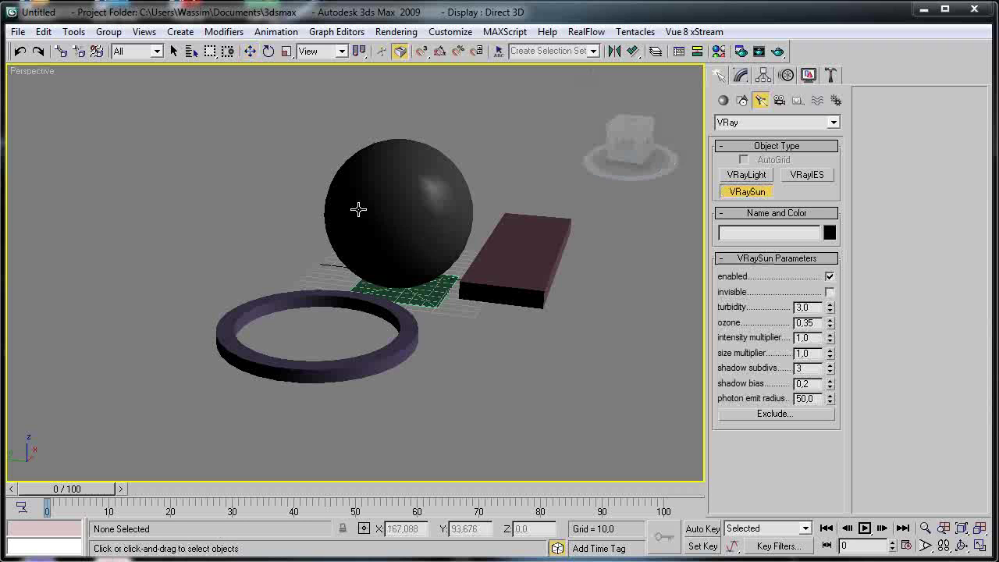
scroll(356, 208, "down", 5)
right_click(467, 232)
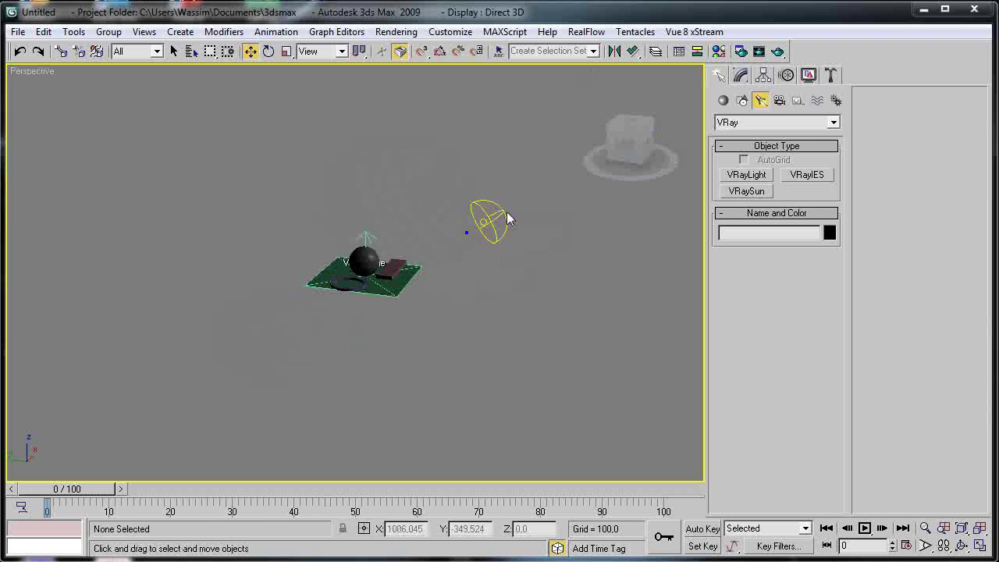
left_click(490, 211)
key("Delete")
- Create a VRaySun in the Front view, high above the scene and targeting the sphere, with a VRaySky environment map
left_click(747, 191)
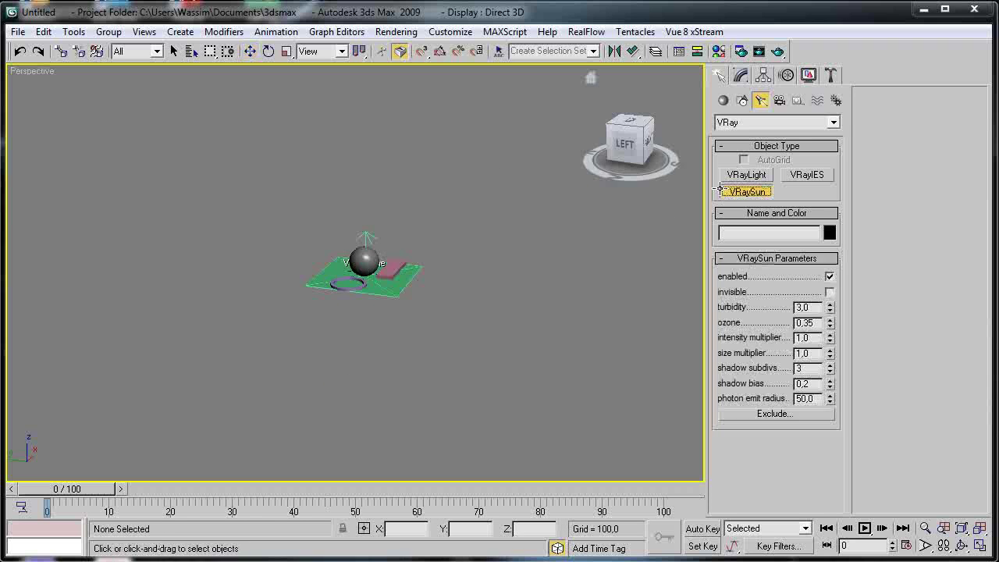
key("t")
key("f")
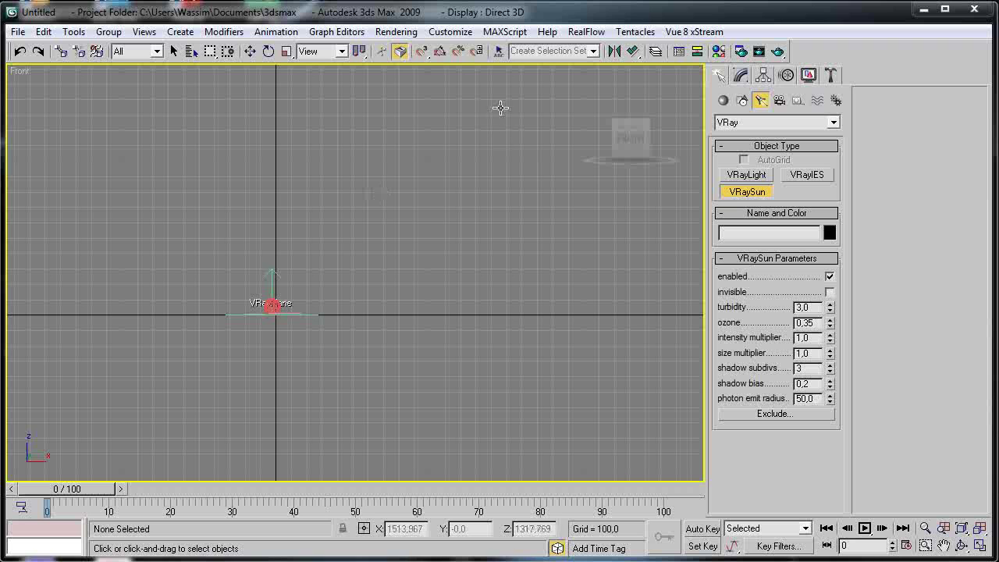
left_click_drag(556, 109, 274, 306)
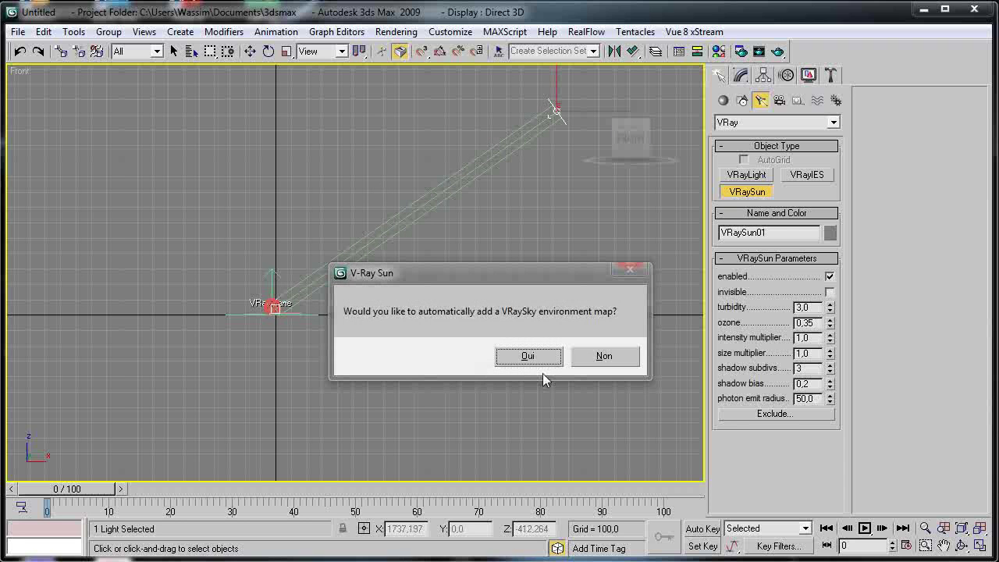
left_click(536, 360)
- Move the VRaySun down to just above ground level, at about X 2846 and Z 60
key("w")
middle_click_drag(321, 292, 330, 330)
scroll(359, 366, "up", 2)
middle_click_drag(359, 365, 343, 387)
scroll(412, 334, "down", 2)
middle_click_drag(412, 335, 379, 348)
scroll(468, 252, "down", 2)
left_click_drag(468, 251, 598, 372)
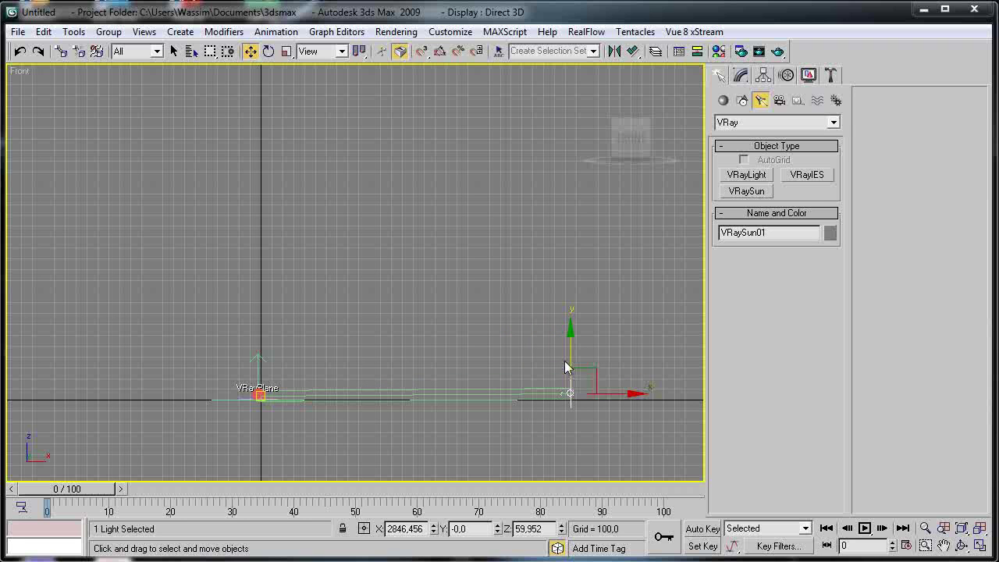
- Open the environment settings and browse the new map types available for the environment map
key("8")
left_click(511, 138)
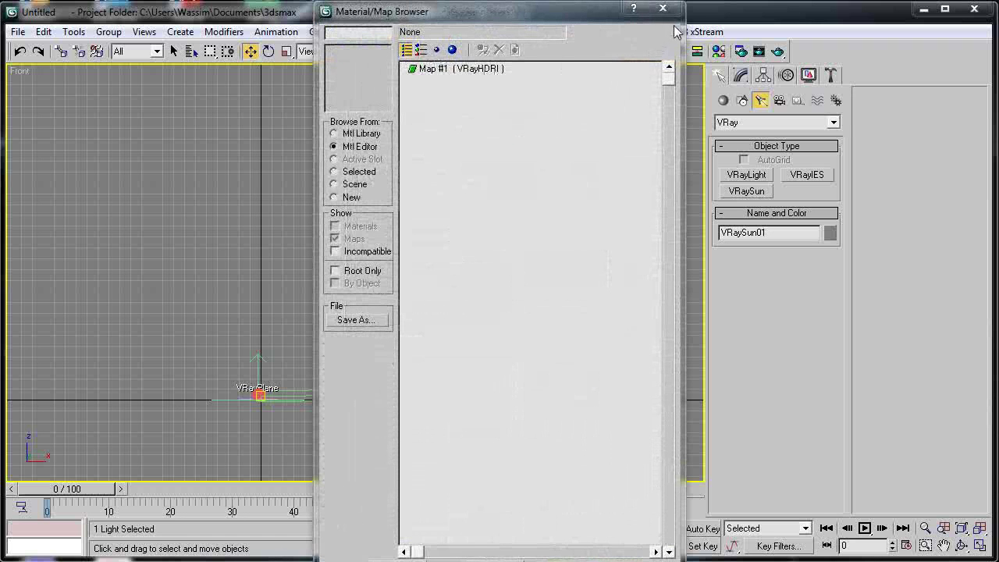
left_click(334, 198)
left_click_drag(686, 14, 677, 9)
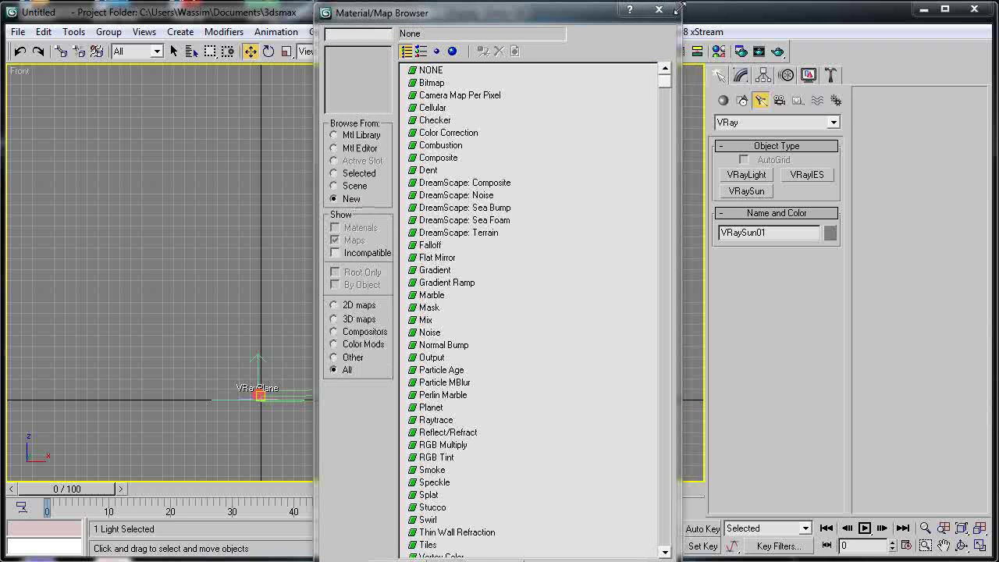
left_click(660, 9)
- Load the VRaySky environment map into an empty Material Editor sample slot as an instance
key("m")
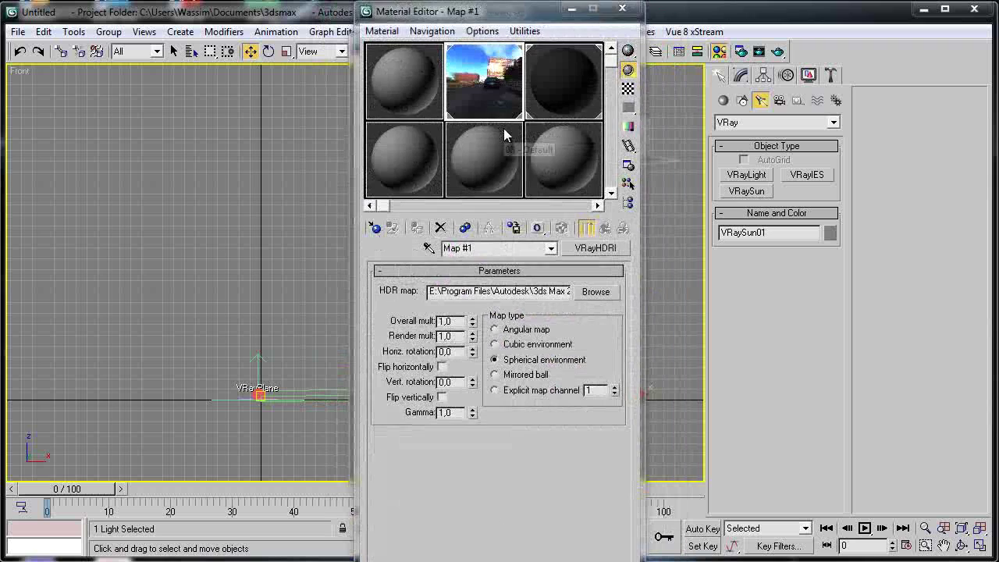
left_click_drag(506, 6, 146, 28)
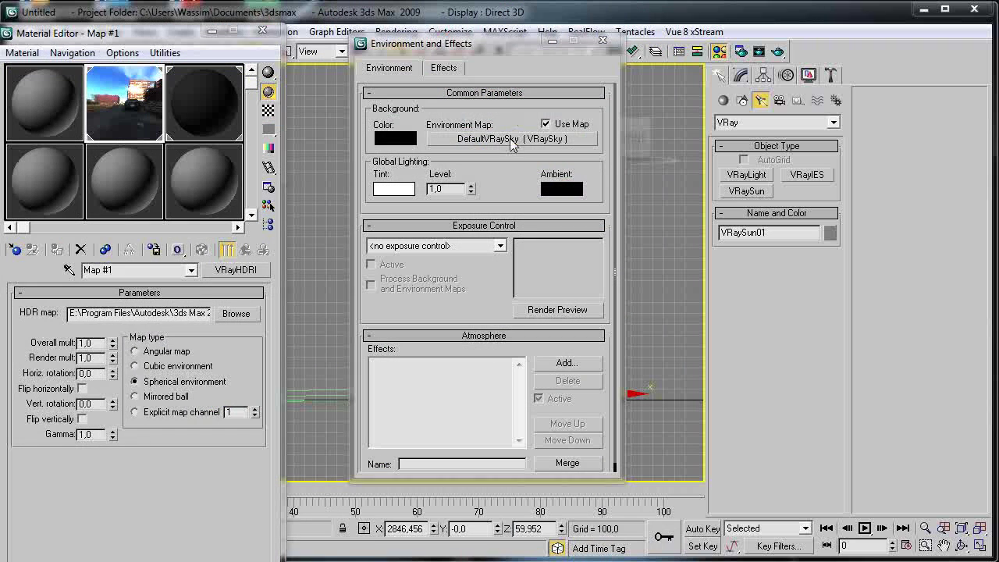
left_click_drag(100, 190, 57, 182)
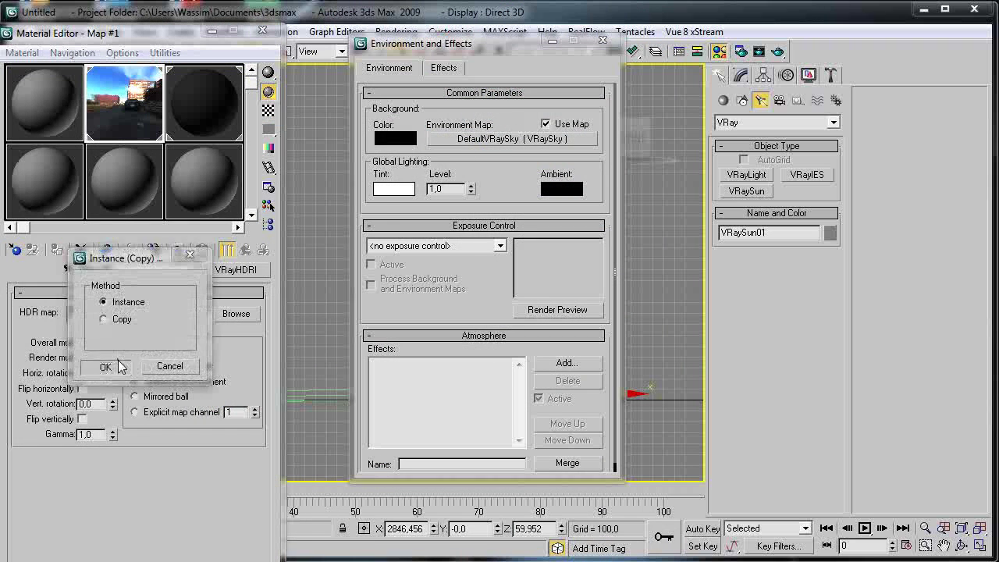
left_click(119, 366)
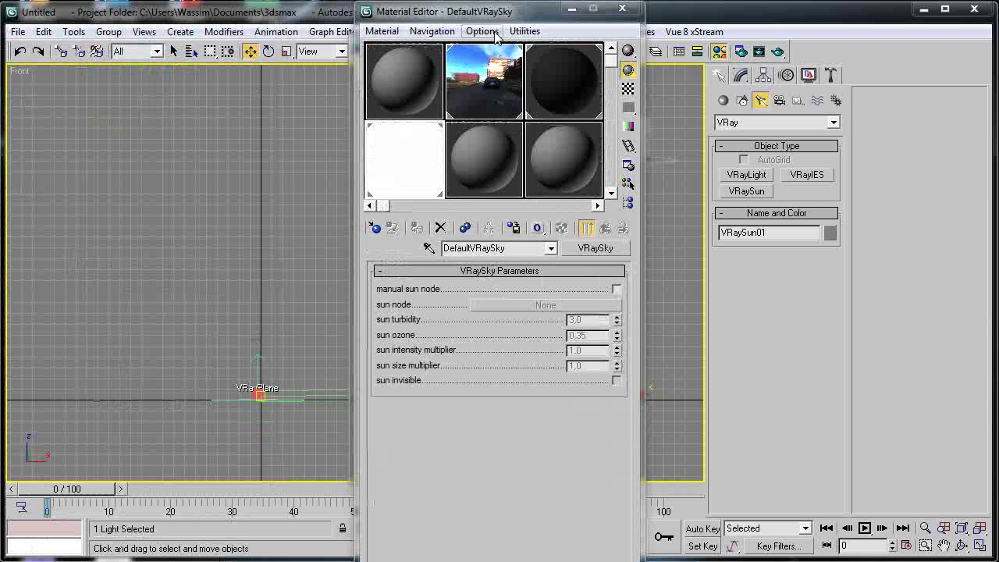
left_click_drag(496, 11, 200, 19)
left_click(578, 8)
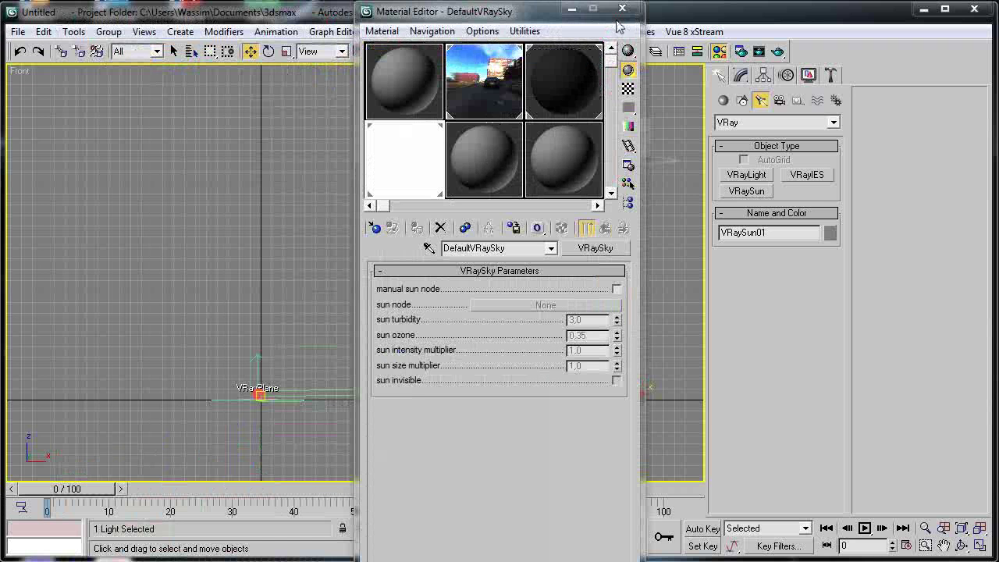
left_click(622, 8)
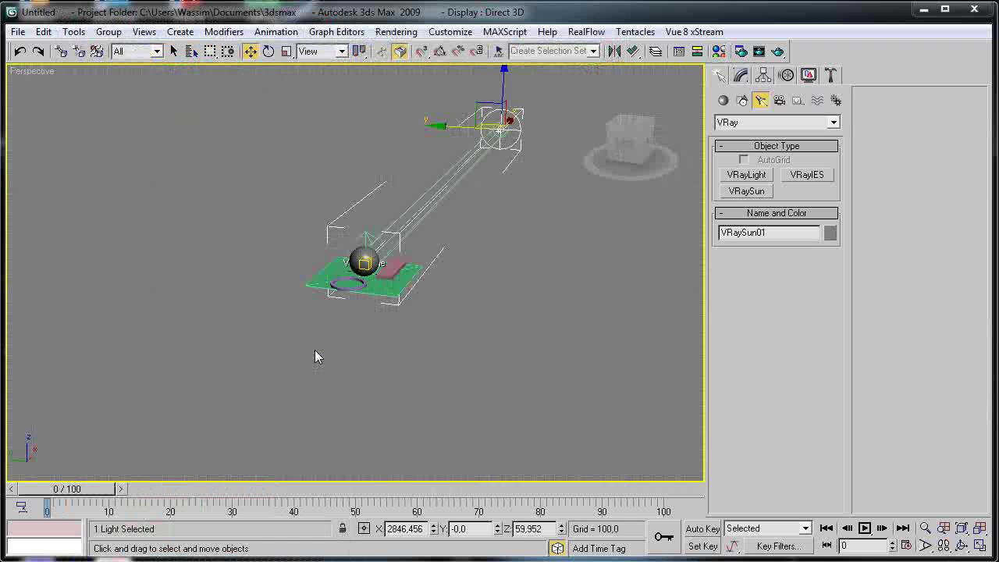
- Start a test render of the Perspective view framed on the sphere, ring and box, and stop it partway
scroll(320, 347, "up", 6)
scroll(321, 347, "down", 2)
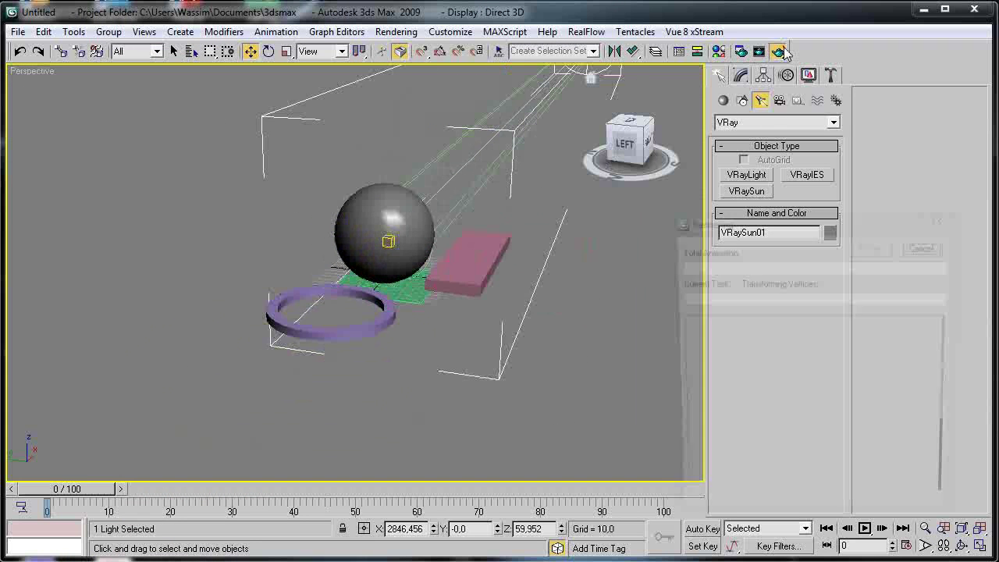
left_click(783, 51)
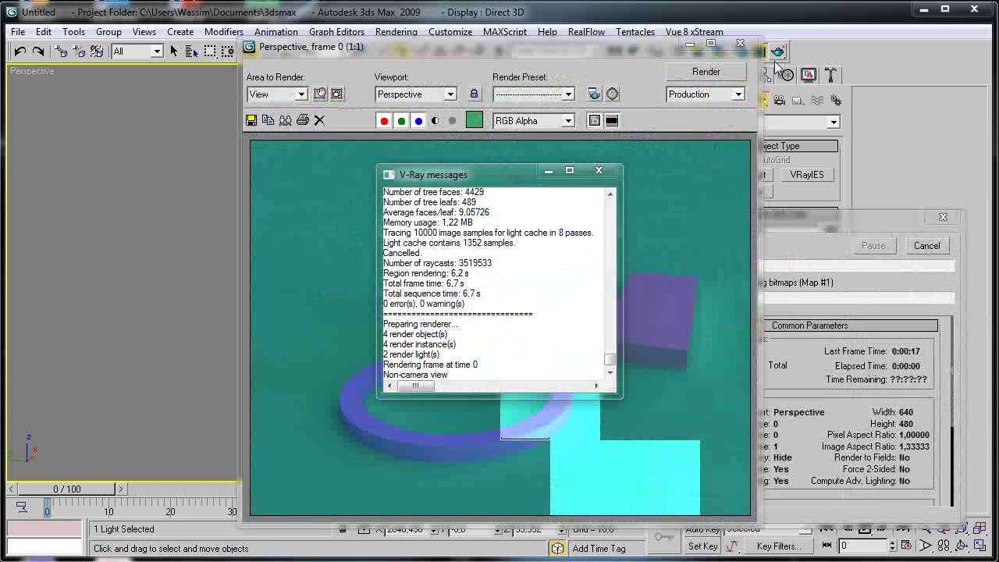
left_click(597, 172)
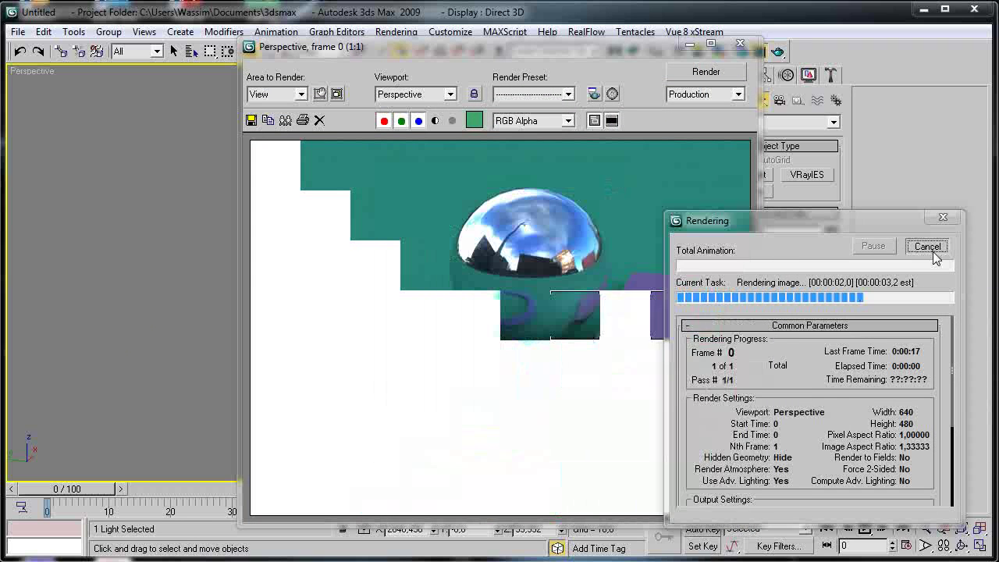
left_click(929, 248)
left_click(739, 44)
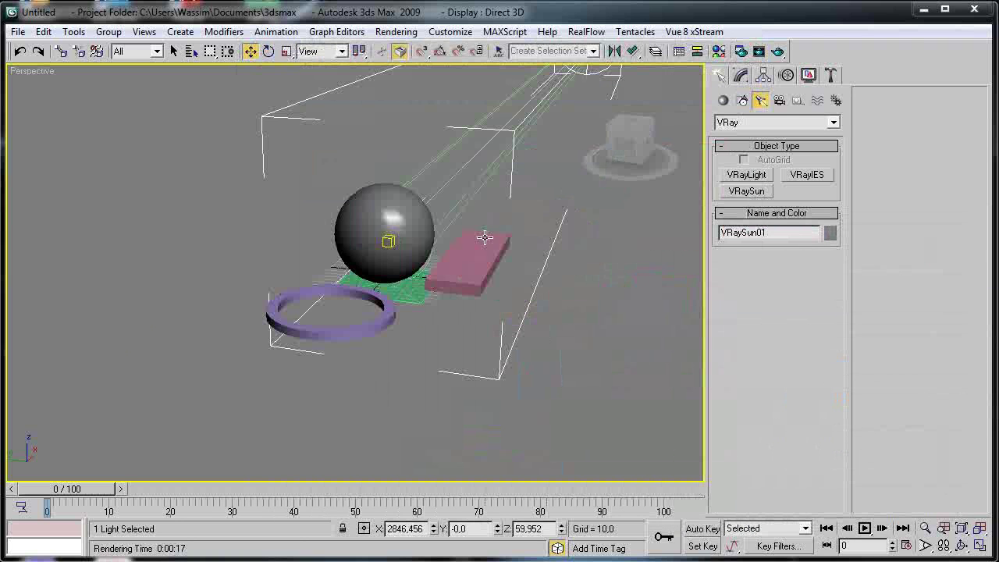
- Examine the rendered image of the sphere, ring and box lit by the low VRaySun at different zoom levels
scroll(413, 279, "down", 6)
middle_click_drag(412, 281, 433, 299)
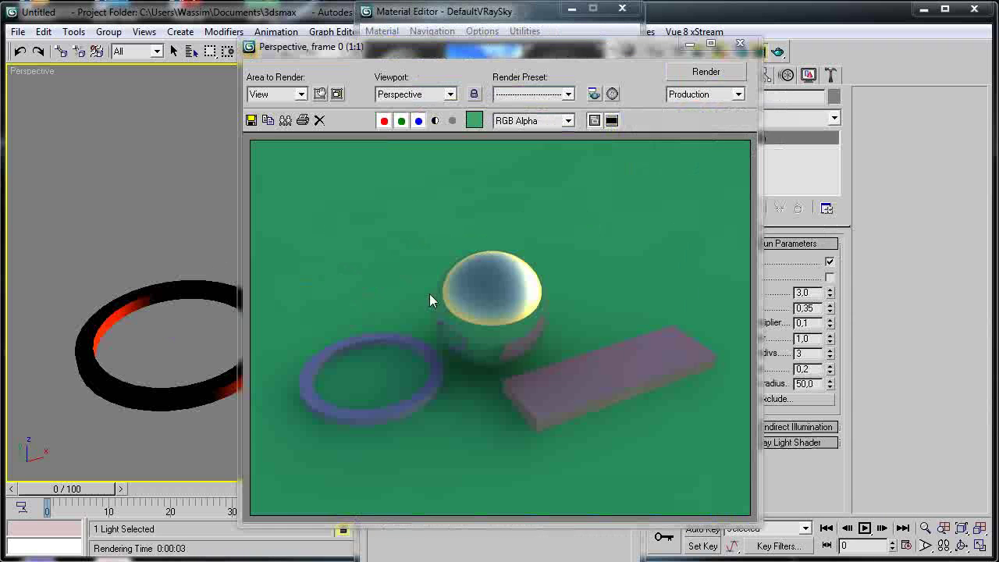
scroll(494, 313, "up", 2)
scroll(496, 309, "down", 2)
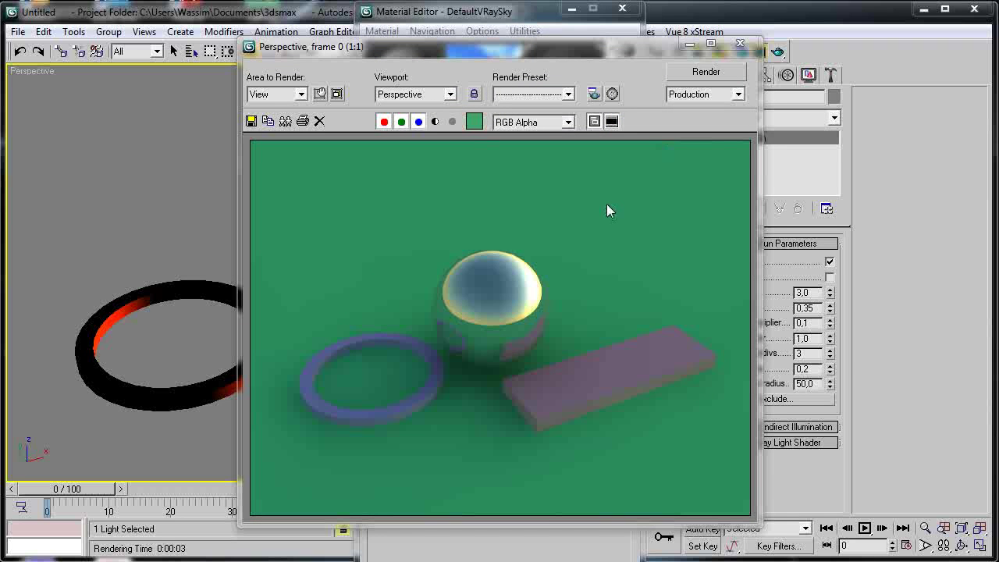
scroll(544, 260, "down", 1)
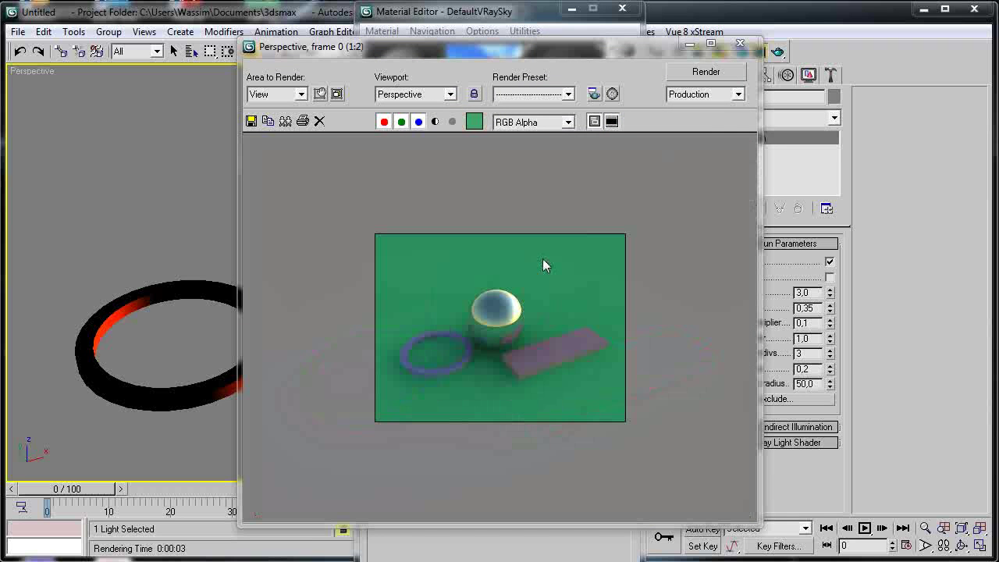
left_click(740, 43)
left_click(622, 8)
- Open the render setup and look through its settings
left_click(336, 31)
mouse_move(397, 31)
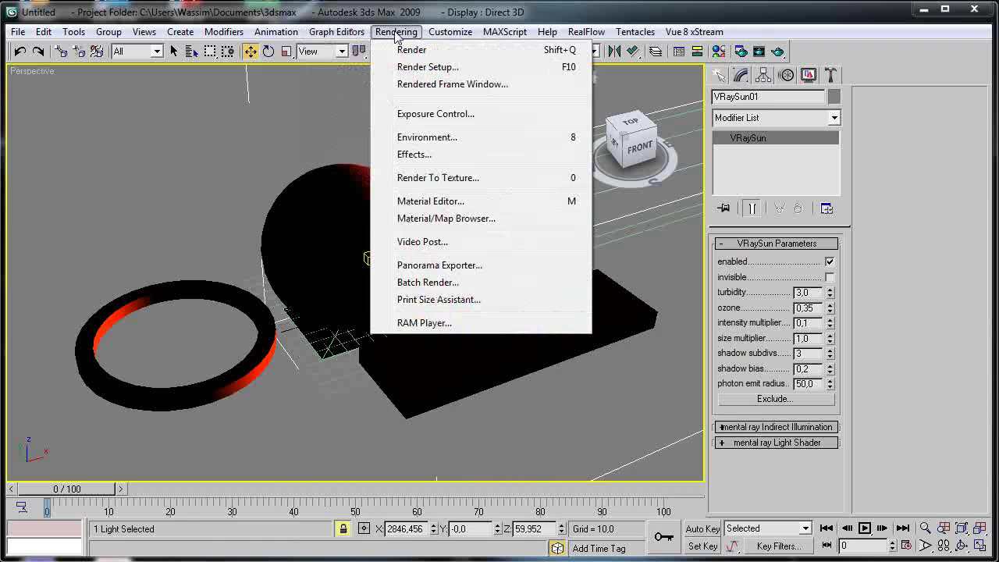
left_click(399, 67)
scroll(452, 195, "down", 2)
scroll(443, 345, "down", 2)
left_click(656, 9)
- Try lowering the VRaySun's intensity multiplier to 0.03
scroll(411, 324, "down", 4)
scroll(538, 378, "down", 3)
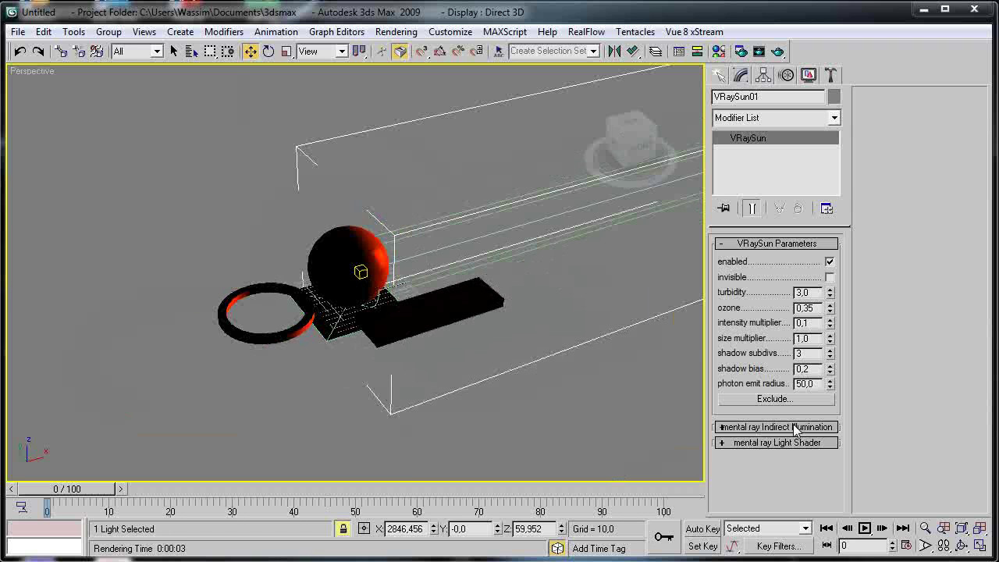
scroll(482, 357, "down", 6)
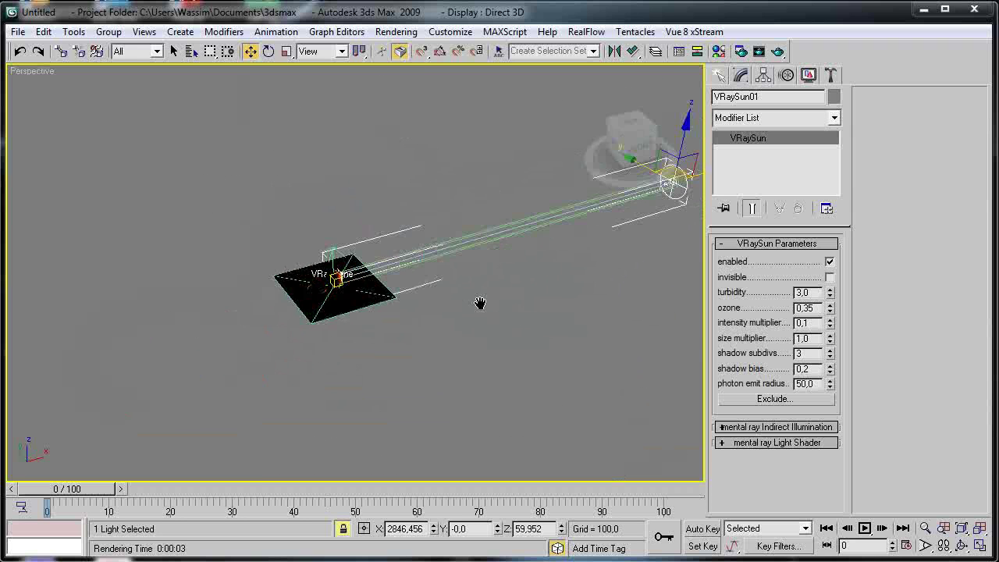
middle_click_drag(376, 355, 542, 404, "alt")
scroll(465, 344, "up", 8)
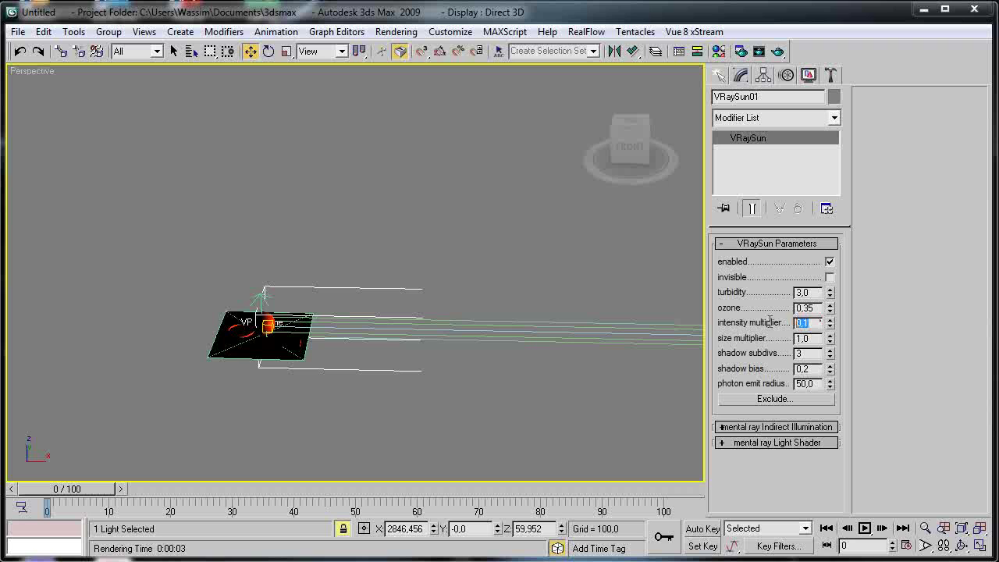
middle_click_drag(399, 309, 185, 330)
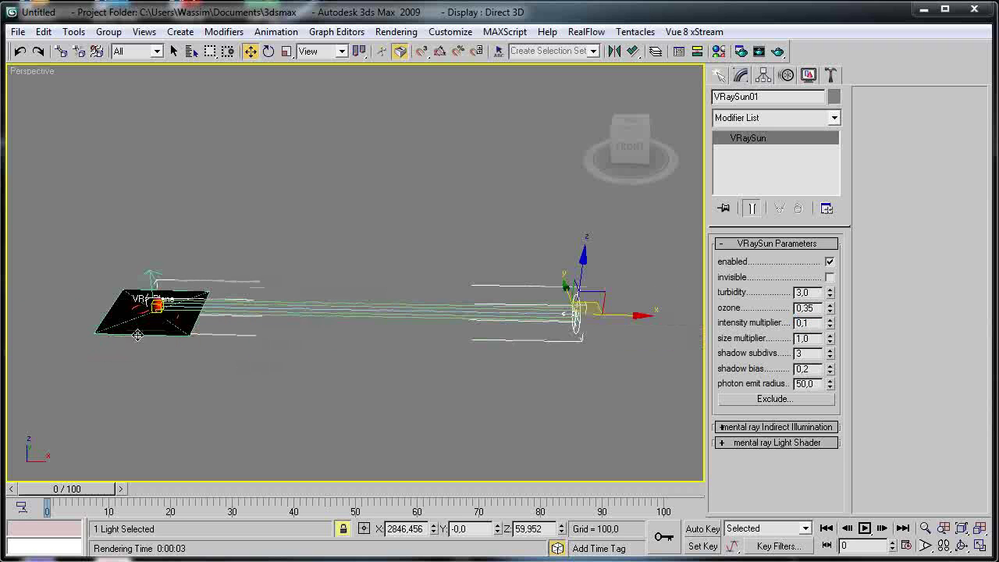
left_click(831, 327)
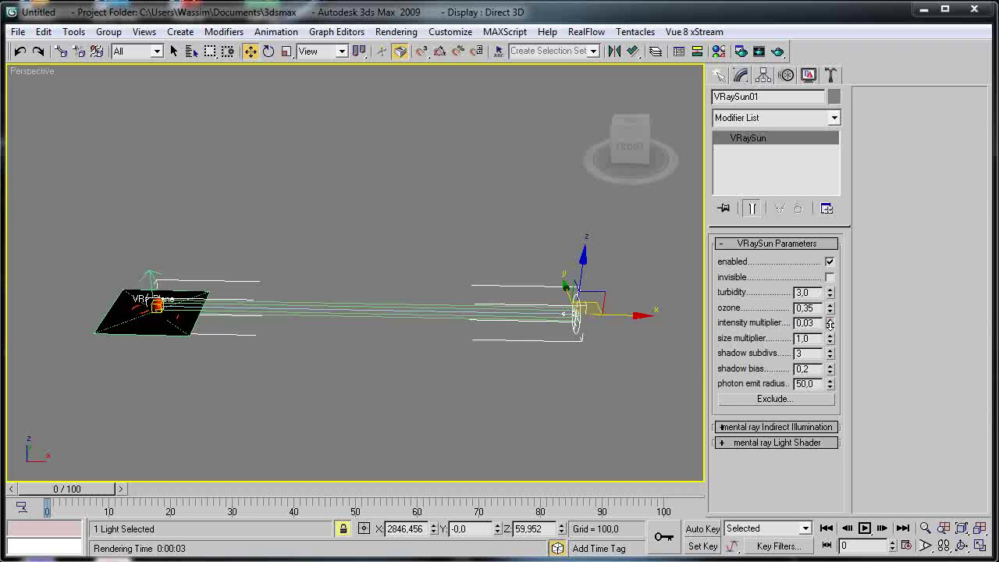
left_click_drag(825, 328, 824, 325)
- Show the VRaySky sample beside the viewport and move the VRaySun close to the objects, at about X 425 and Z 40
key("m")
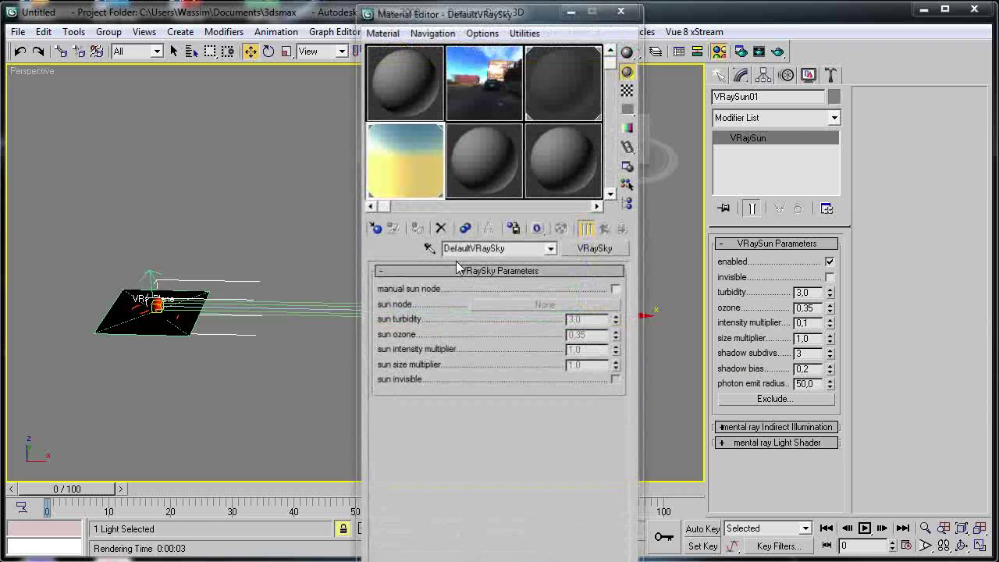
left_click_drag(494, 17, 859, 76)
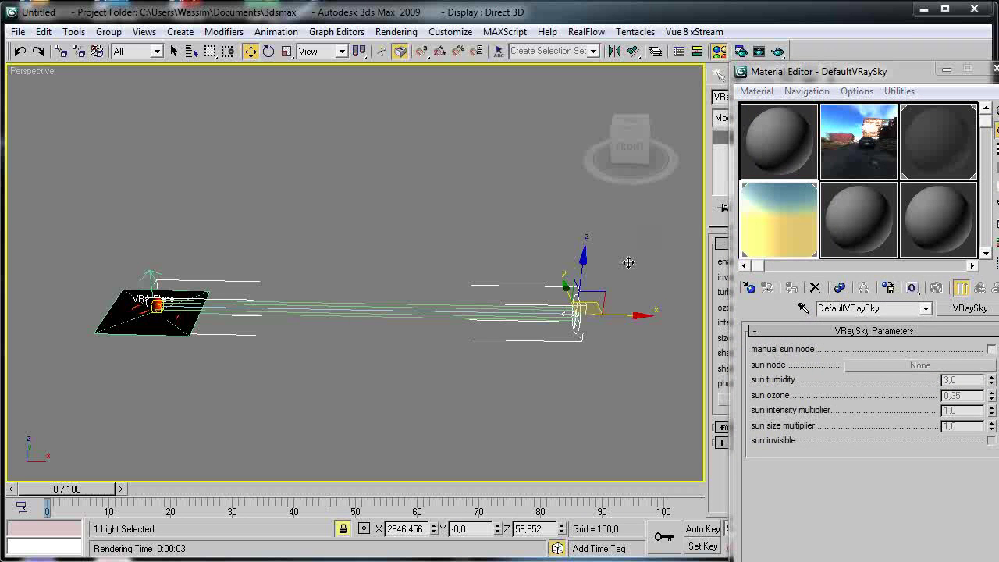
left_click_drag(603, 277, 211, 290)
middle_click_drag(212, 290, 434, 290)
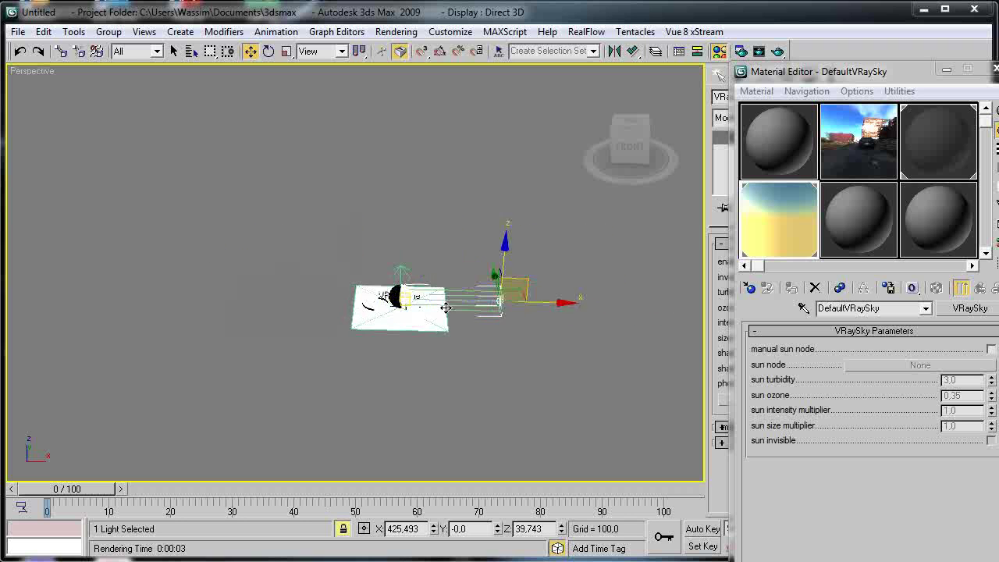
- Render a test of the Perspective view with the VRaySun close to the objects and dismiss the result
scroll(445, 323, "up", 5)
scroll(444, 323, "down", 6)
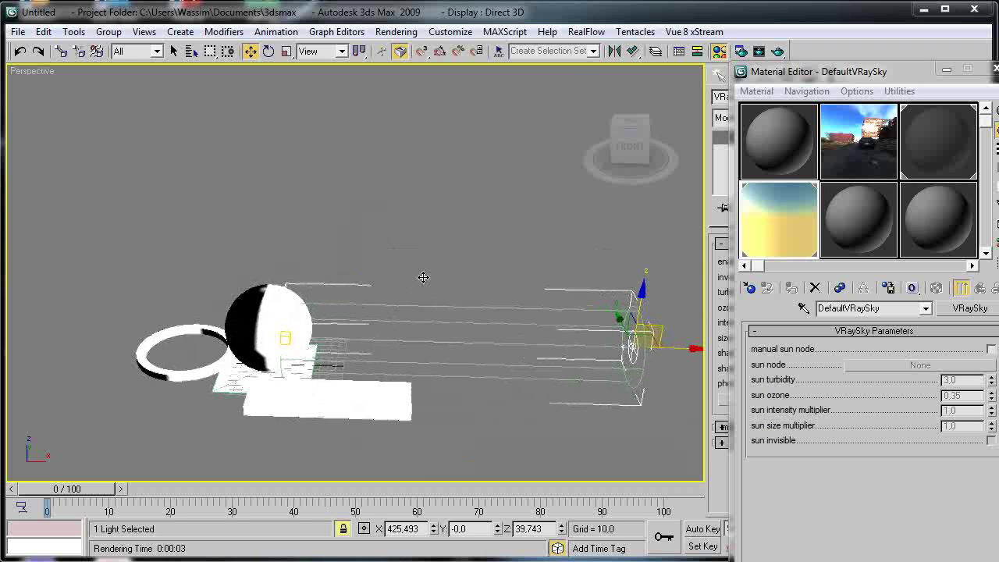
left_click(778, 52)
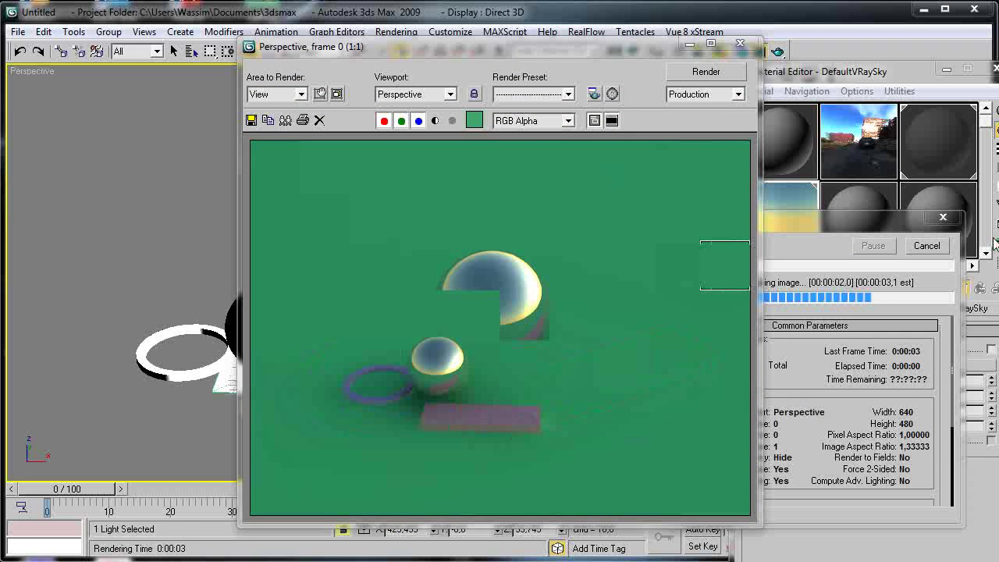
left_click(740, 44)
- Raise the VRaySun high above the scene, to about X 1033 and Z 1694
scroll(224, 274, "down", 6)
left_click_drag(454, 307, 424, 318)
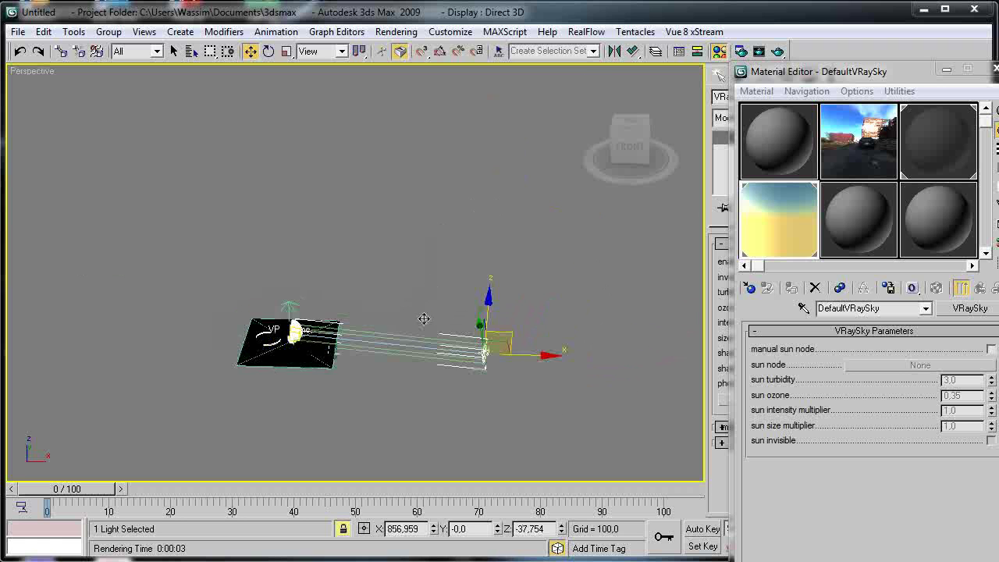
scroll(498, 297, "down", 2)
left_click_drag(473, 297, 493, 68)
middle_click_drag(492, 68, 575, 142)
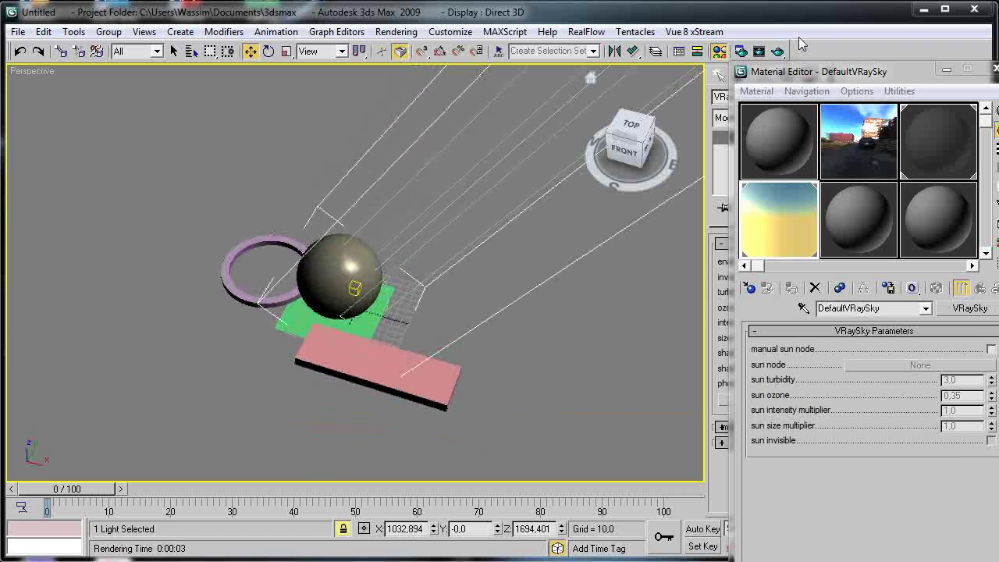
- Start a test render with the high VRaySun, stop it partway, and close the render window and Material Editor
left_click(777, 50)
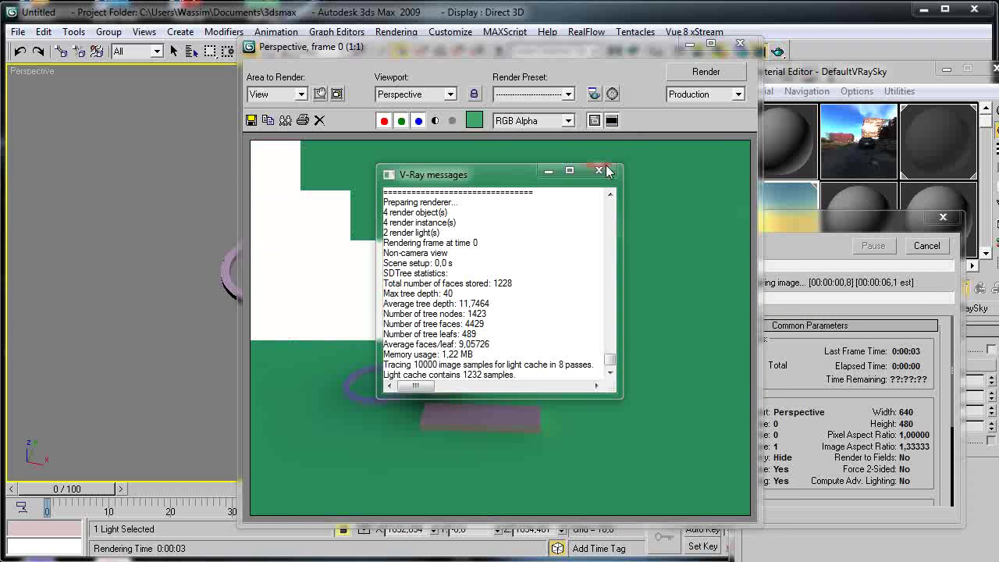
left_click(601, 170)
left_click(927, 245)
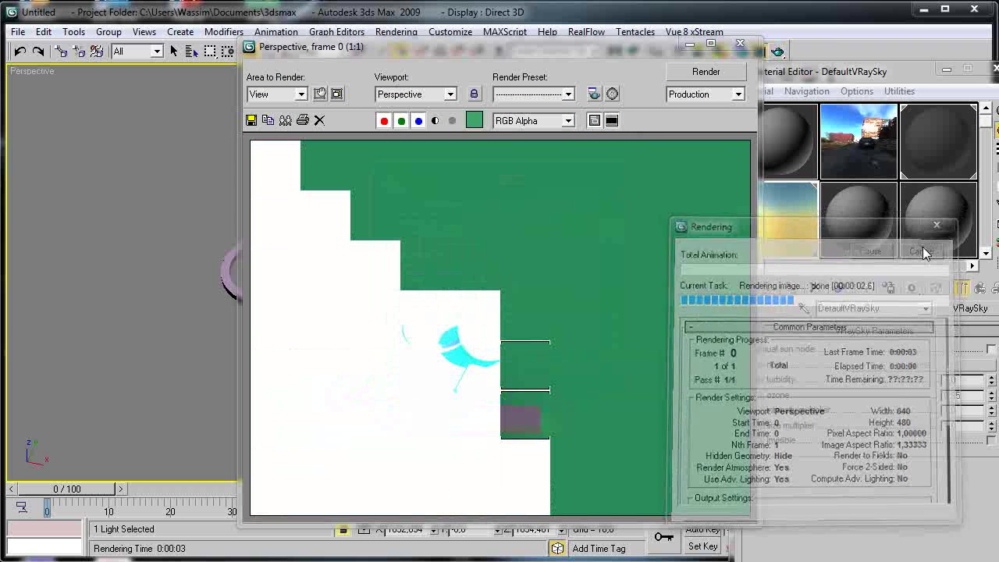
key("m")
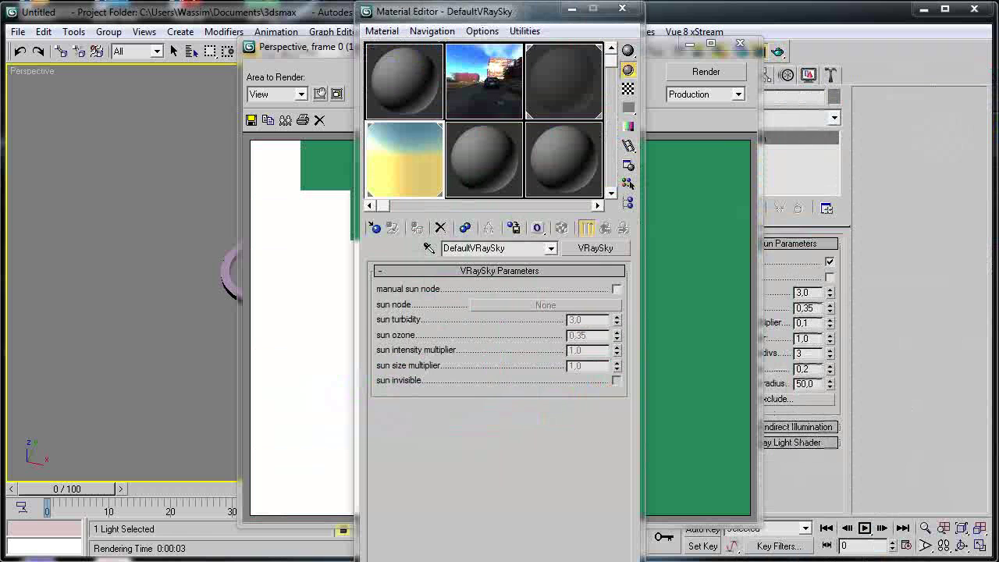
left_click(622, 8)
left_click(740, 43)
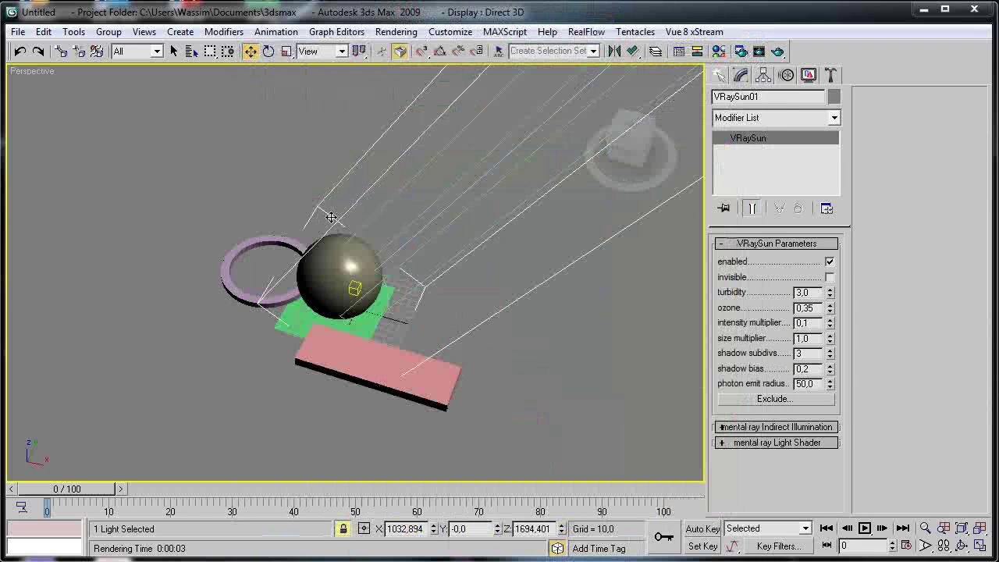
- Set the VRaySun's intensity multiplier to 0.02 and render the Perspective view
scroll(312, 265, "down", 6)
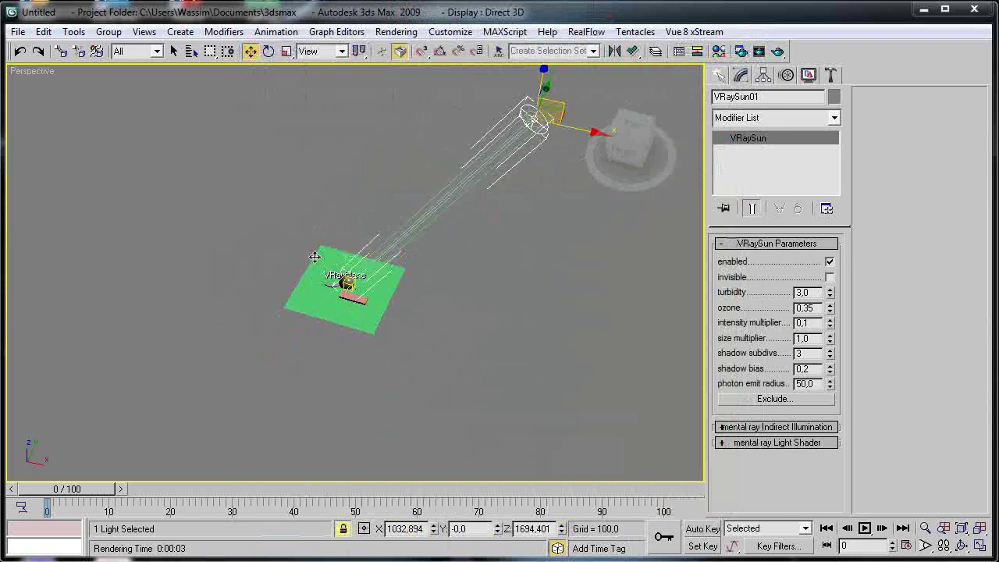
scroll(314, 257, "up", 6)
middle_click_drag(314, 256, 309, 236)
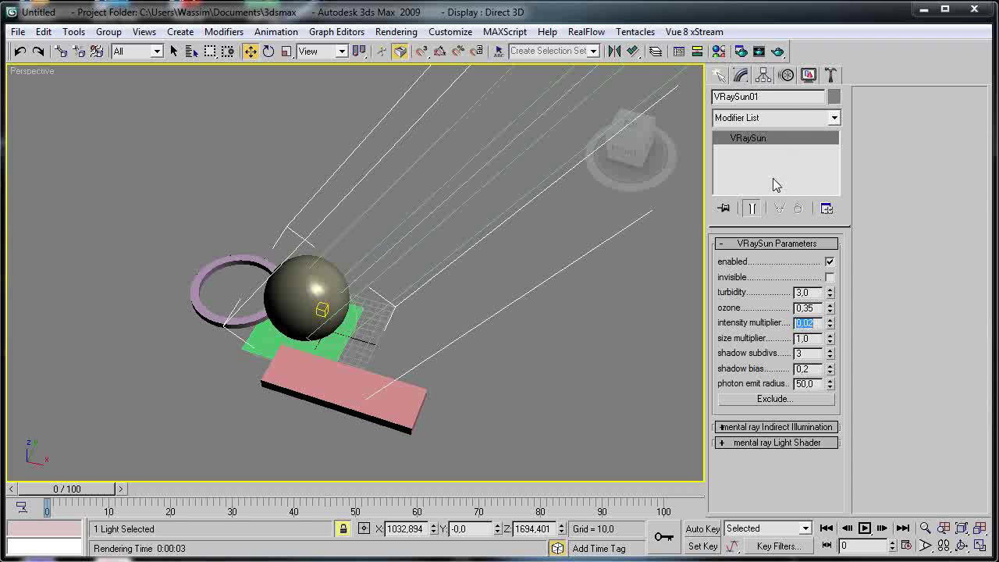
left_click(777, 52)
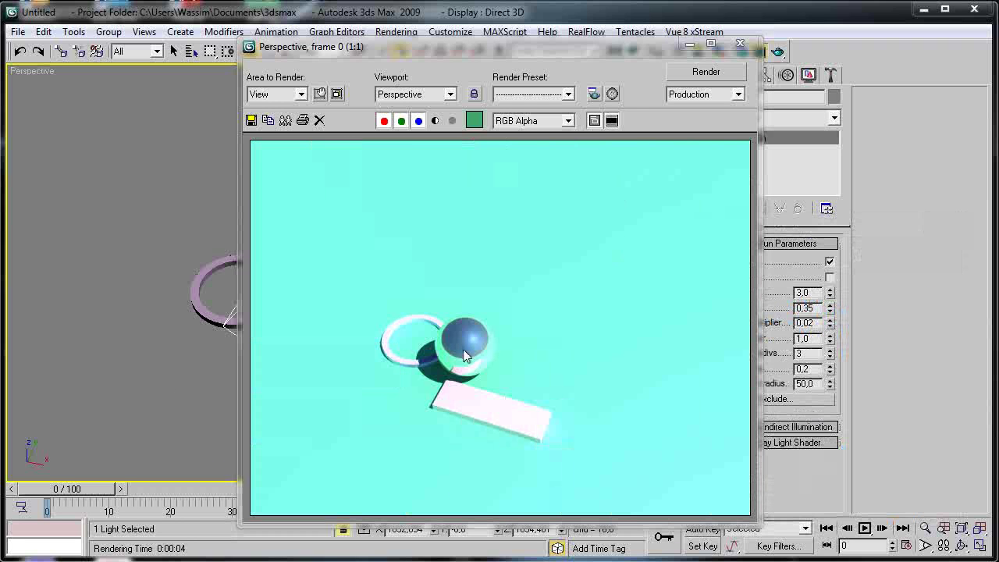
- Examine the sphere's reflection and the shadows in the rendered image up close
scroll(464, 352, "up", 2)
scroll(464, 352, "down", 1)
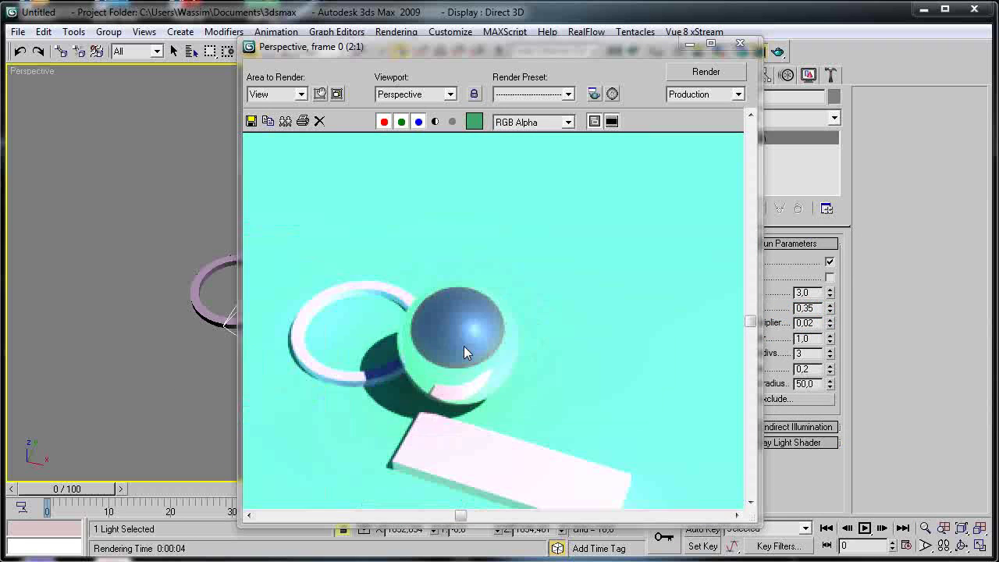
middle_click_drag(468, 339, 470, 370)
scroll(470, 366, "down", 1)
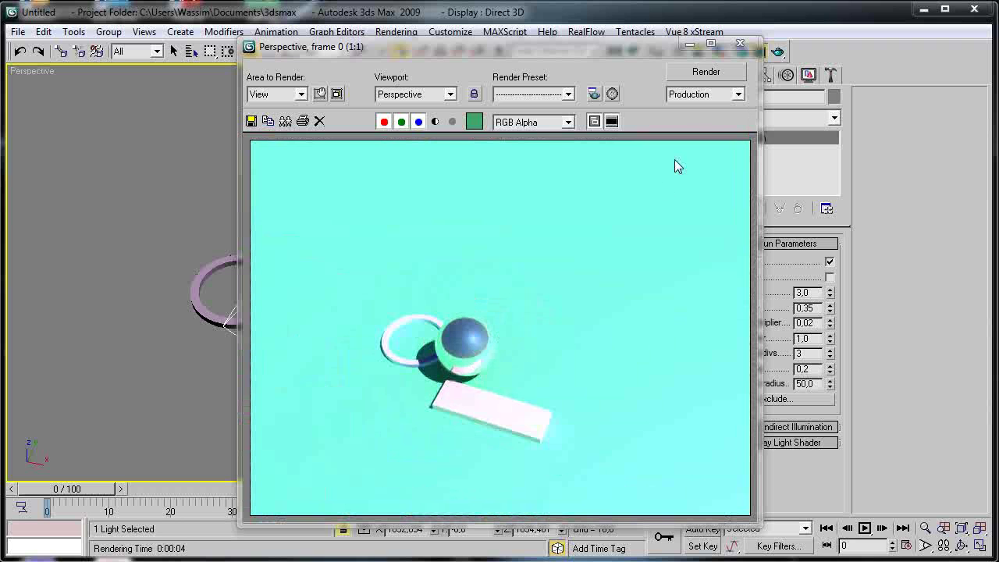
- Set the VRaySun's intensity multiplier to 0.001, render the Perspective view, and close the message and render windows
left_click(739, 43)
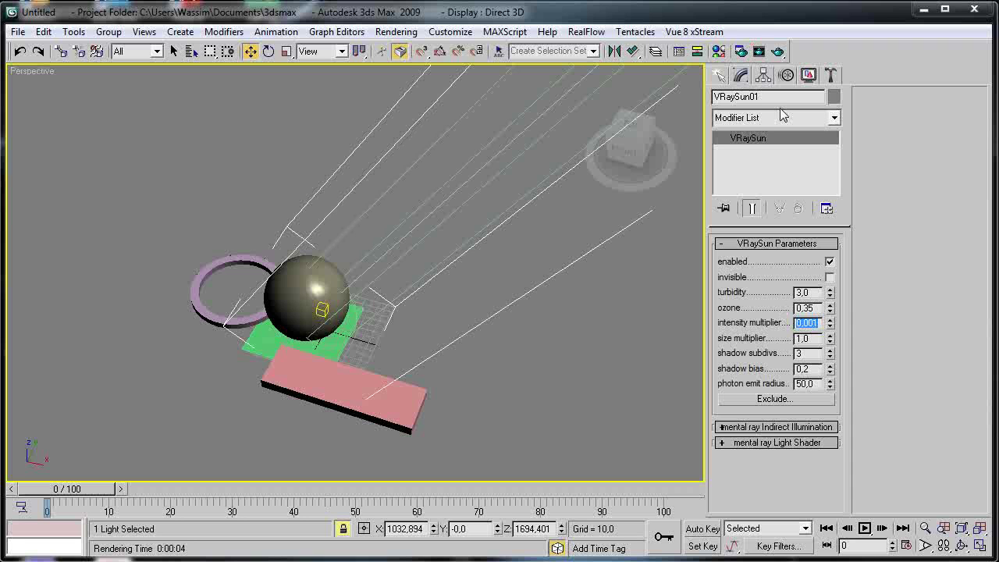
left_click(779, 51)
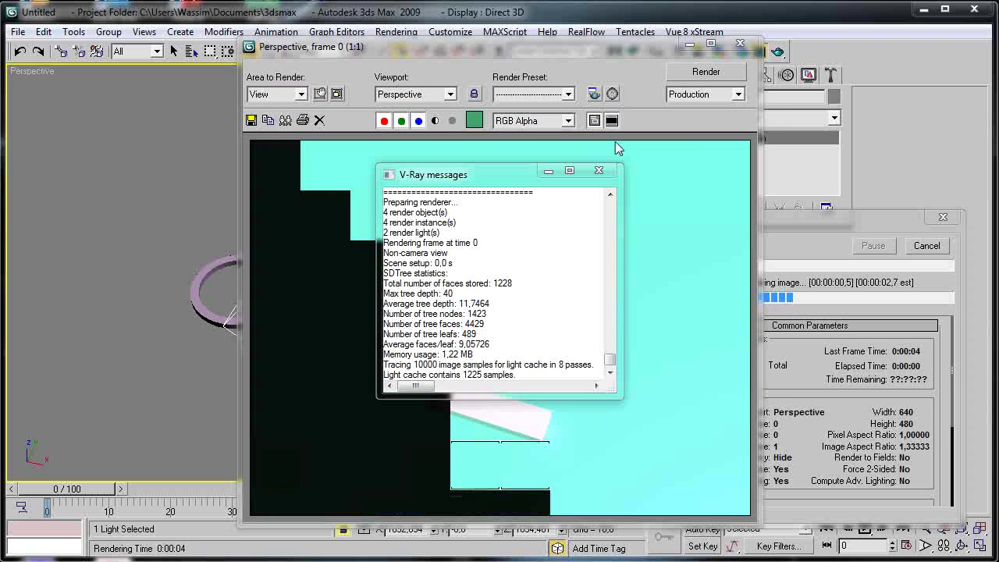
left_click(597, 173)
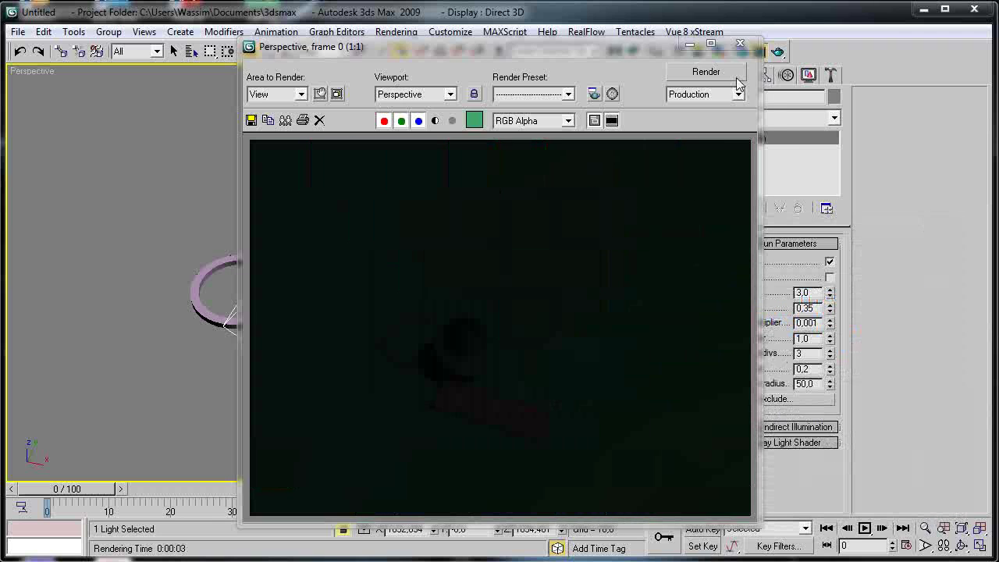
left_click(740, 45)
- Set the VRaySun's intensity multiplier to 0.01, render the Perspective view, inspect the objects up close, and close the render
left_click(814, 323)
type("1")
key("Return")
left_click(777, 50)
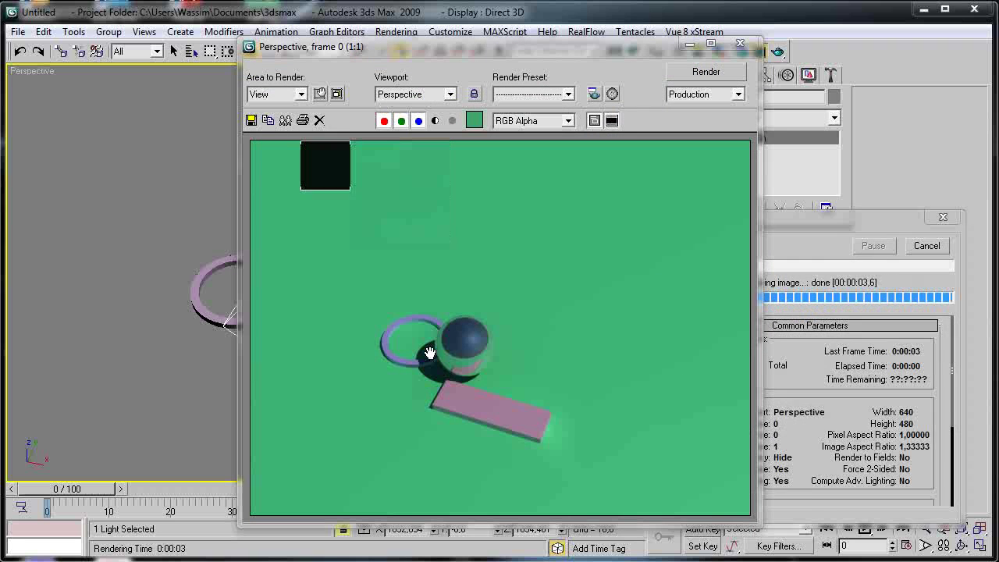
scroll(446, 373, "up", 2)
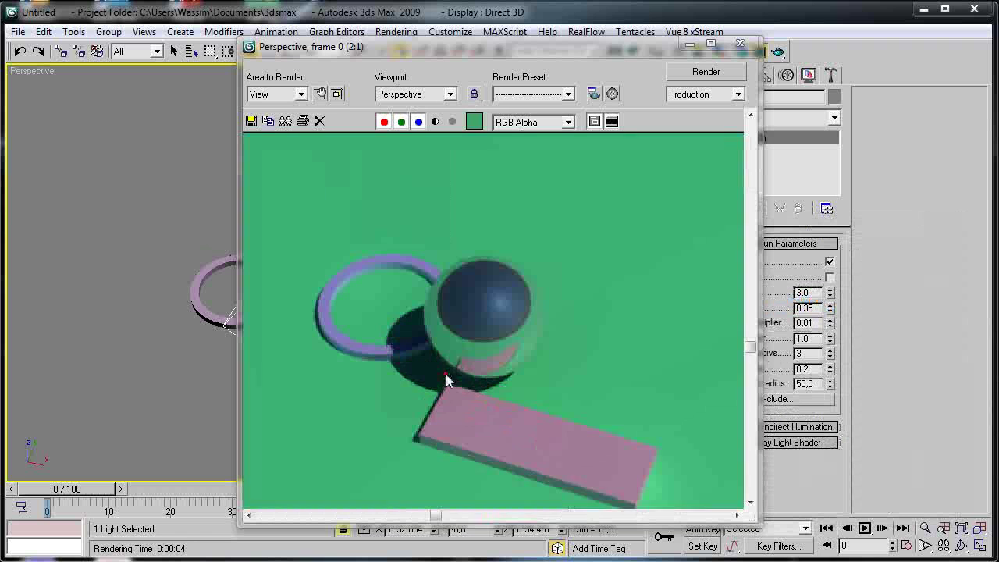
left_click(747, 44)
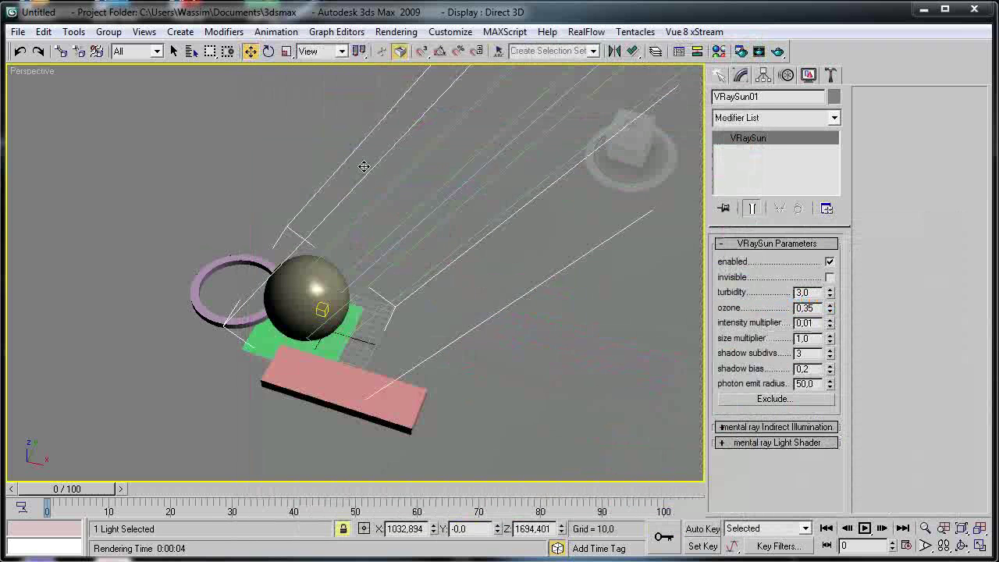
- Delete the VRaySun and undo the deletion
middle_click_drag(347, 279, 362, 376, "alt")
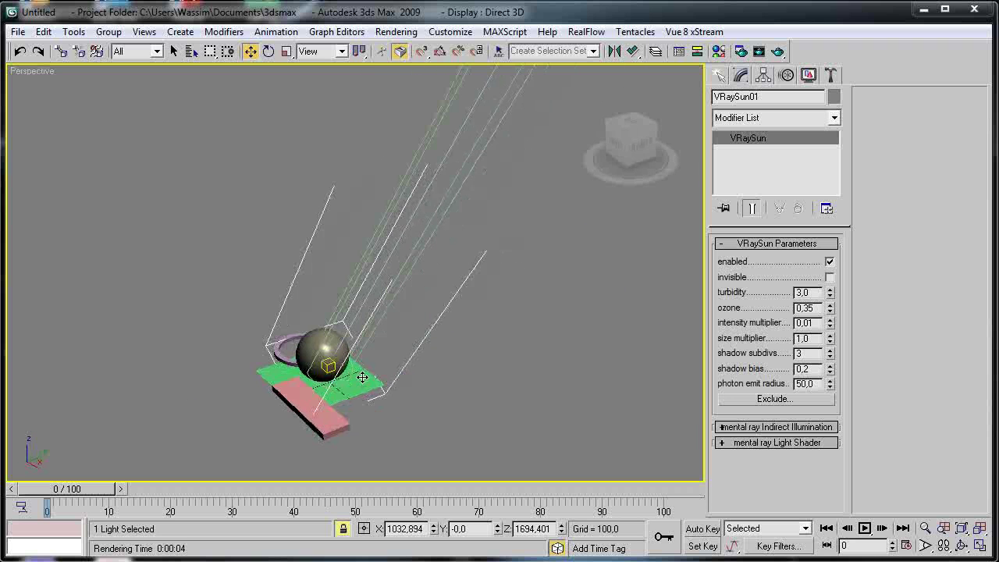
middle_click_drag(247, 327, 276, 380, "alt")
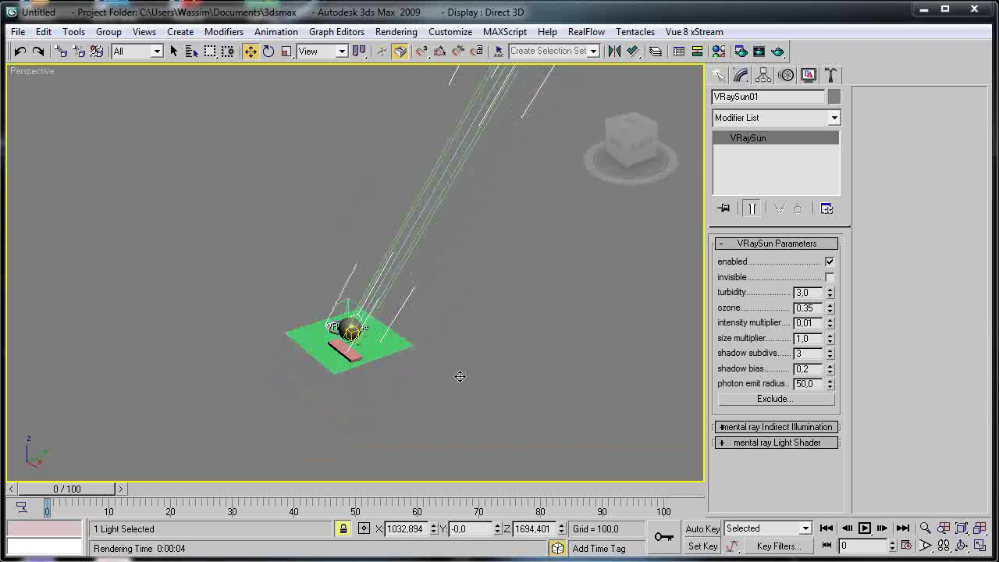
middle_click_drag(673, 302, 484, 296, "alt")
key("Delete")
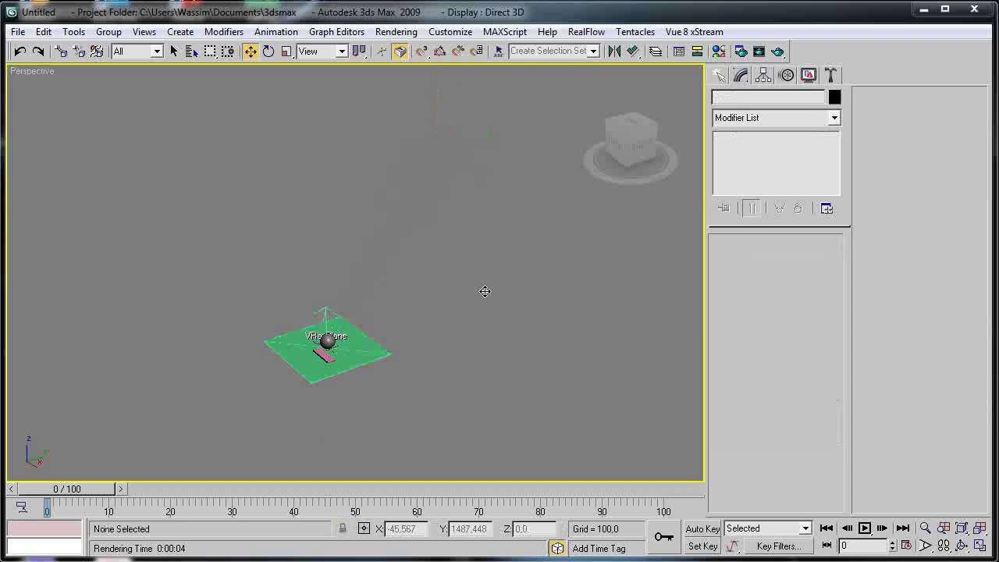
key("ctrl+z")
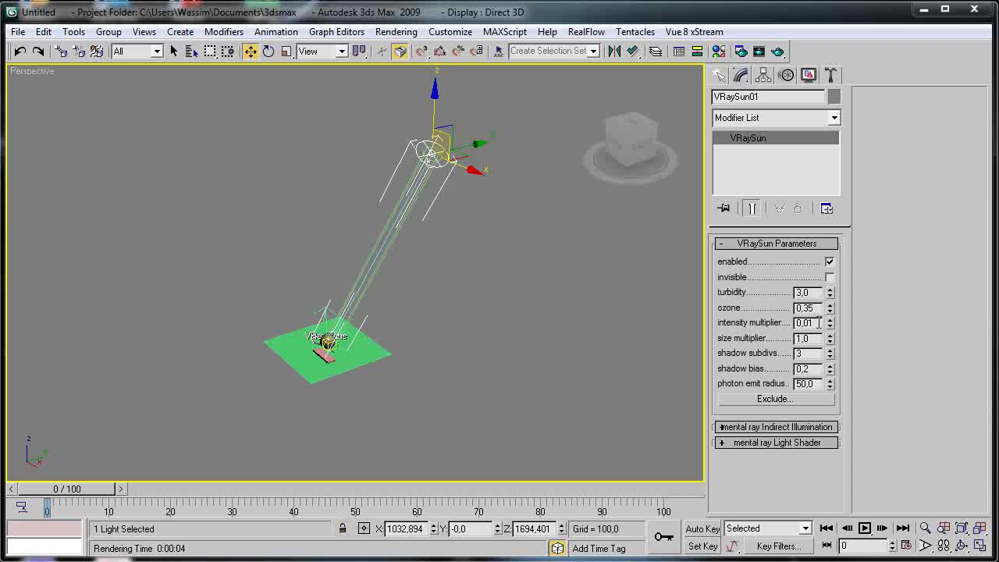
middle_click_drag(569, 320, 593, 281, "alt")
scroll(538, 364, "up", 2)
scroll(530, 268, "up", 2)
key("shift+q")
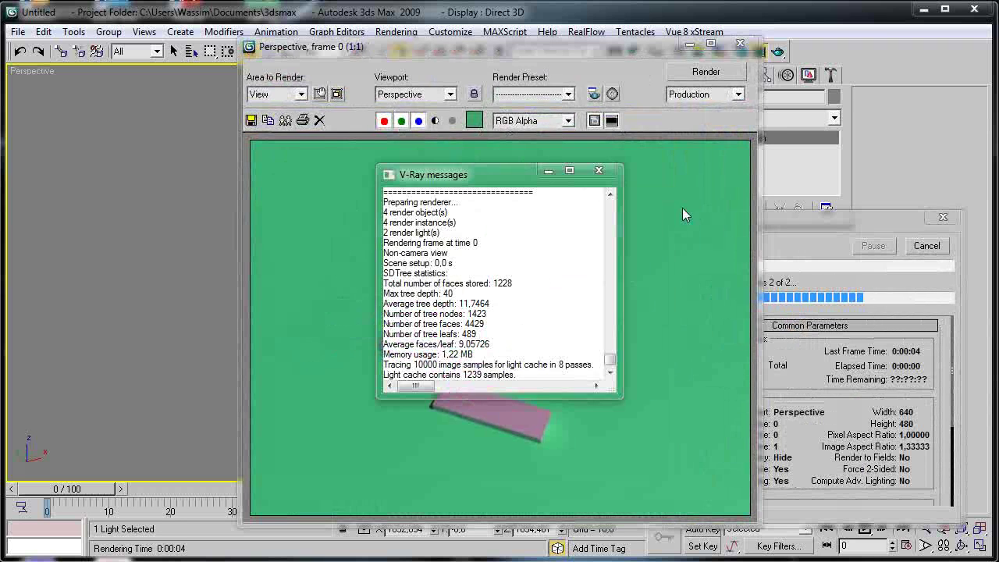
left_click(927, 246)
left_click(739, 43)
- Create a VRayPhysicalCamera in the Top view at about X -732, Y -896, aimed at the sphere
left_click(720, 75)
left_click(779, 100)
left_click(780, 122)
left_click(758, 150)
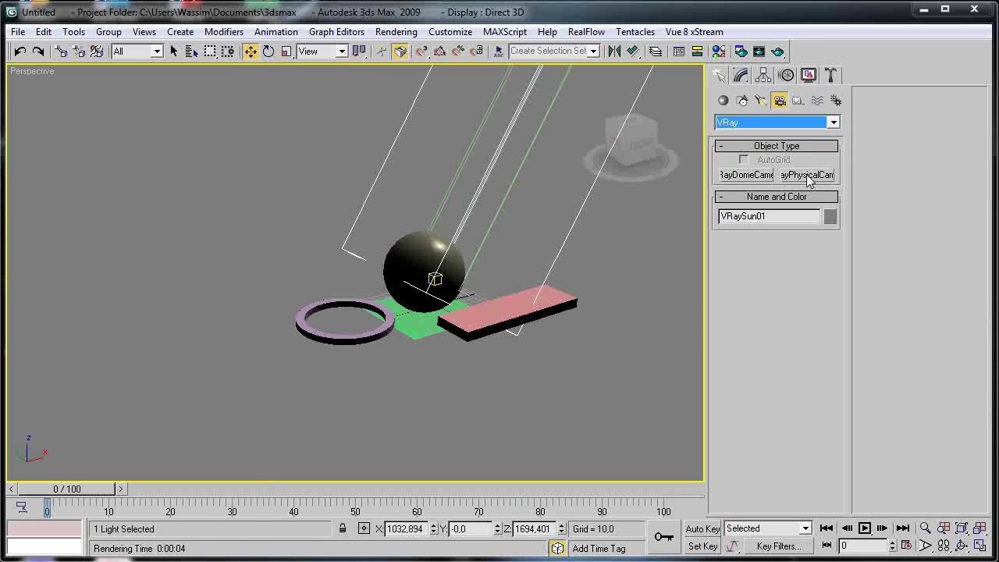
left_click(807, 175)
key("t")
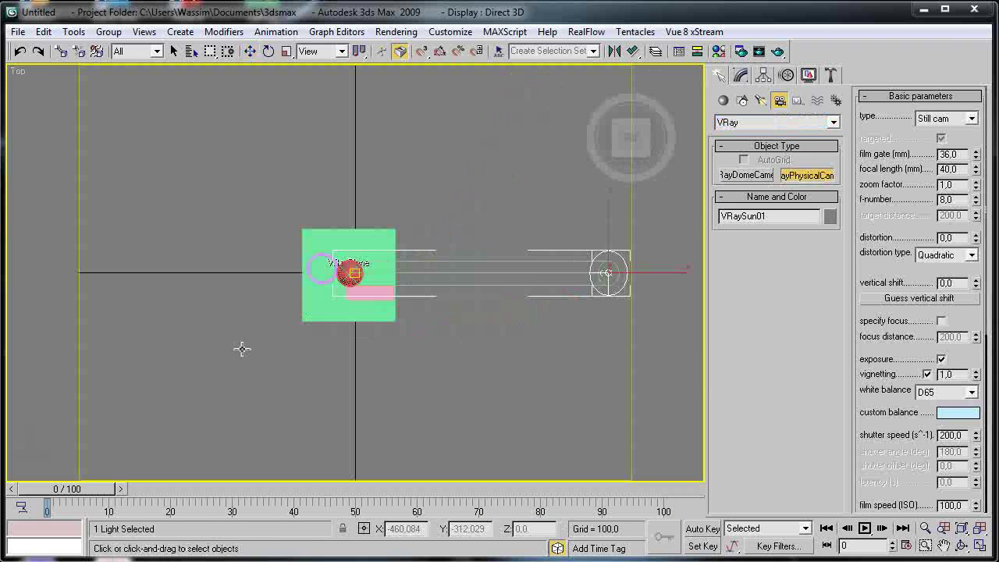
left_click_drag(229, 425, 362, 269)
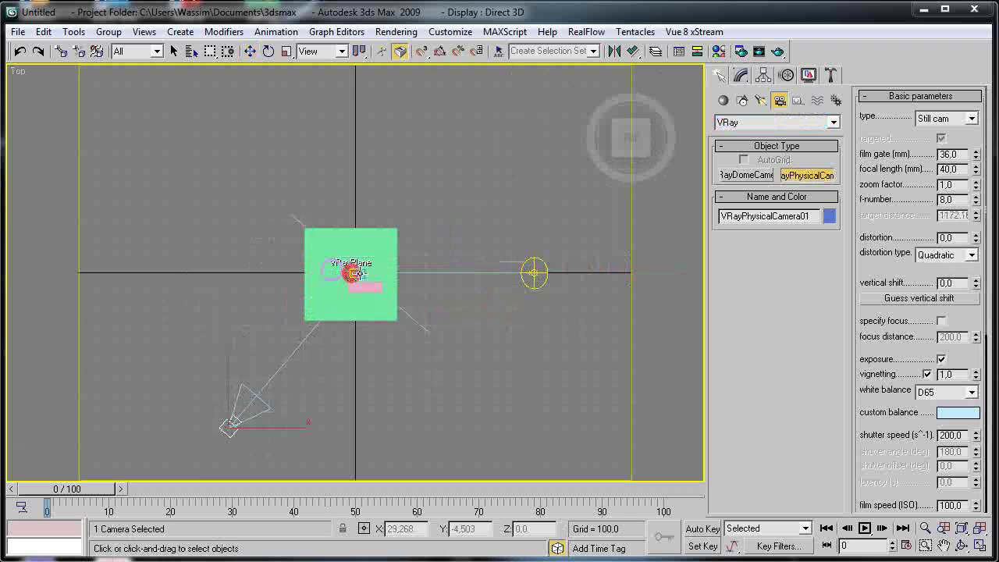
- Raise the physical camera in the Front view to a Z height of about 333
key("w")
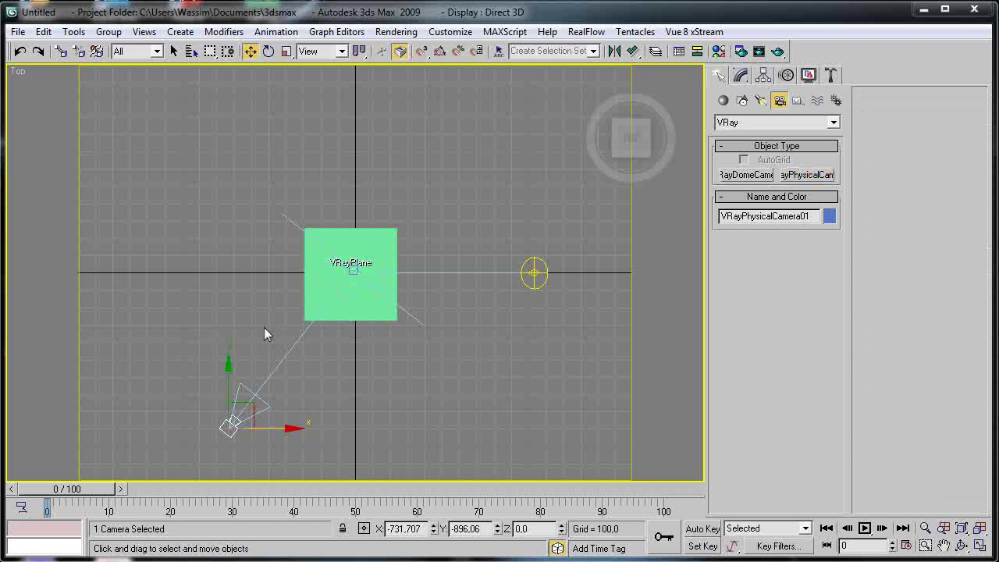
key("f")
scroll(205, 267, "down", 2)
scroll(280, 317, "up", 3)
middle_click_drag(281, 317, 319, 295)
scroll(308, 296, "up", 3)
left_click_drag(198, 294, 200, 205)
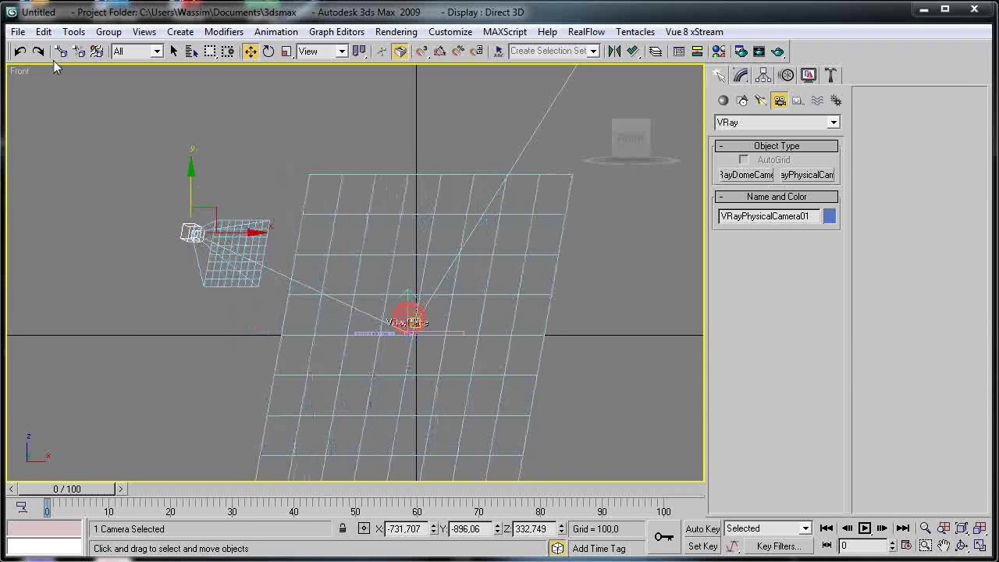
- Switch the viewport to VRayPhysicalCamera01, show the camera's parameters for editing, and render a test image with the default exposure
right_click(20, 71)
mouse_move(31, 80)
left_click(265, 81)
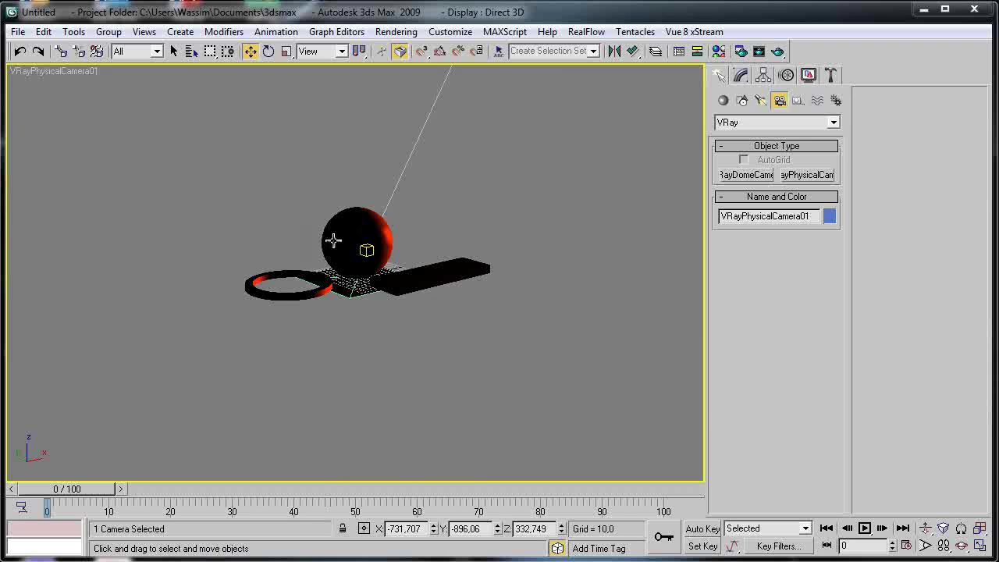
left_click(740, 75)
left_click(777, 51)
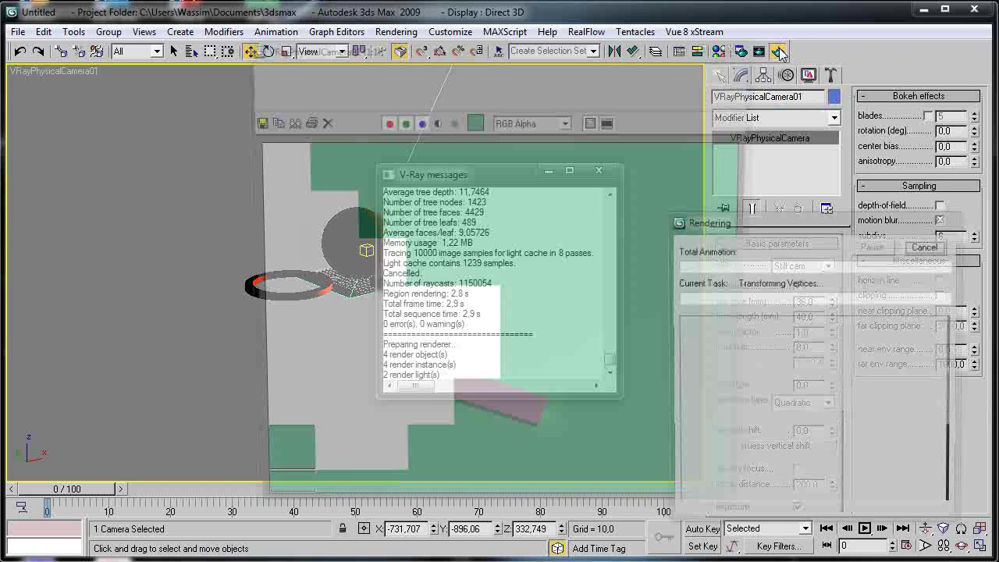
left_click(599, 170)
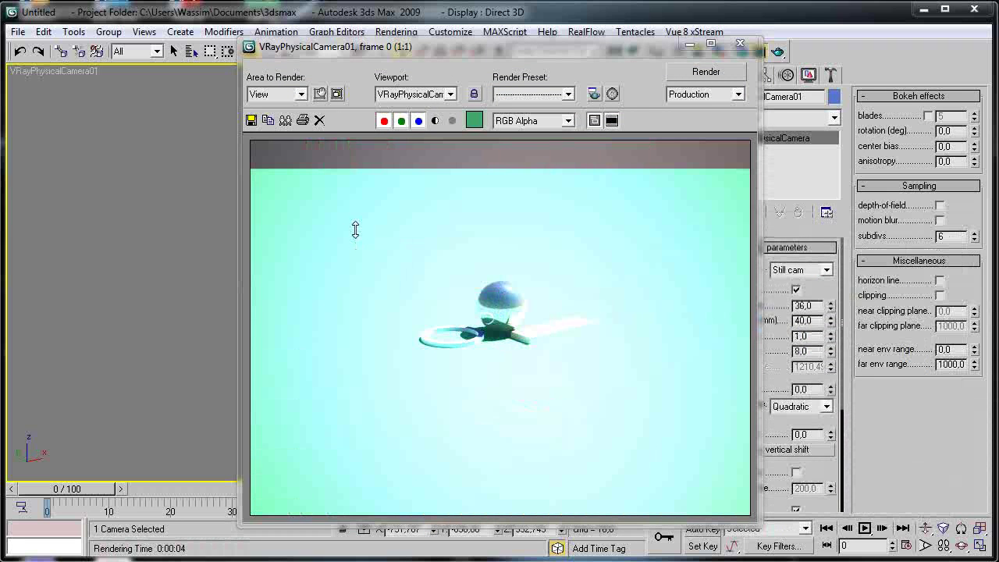
left_click(740, 44)
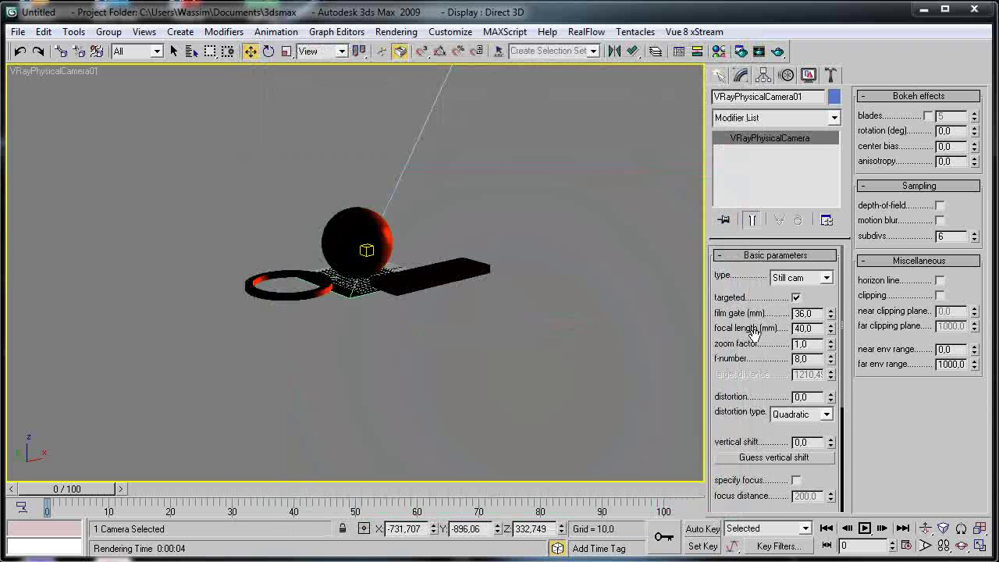
- Set the physical camera's shutter speed to 400, render its view, and move the render window clear of the camera parameters
scroll(757, 250, "down", 2)
scroll(753, 312, "down", 5)
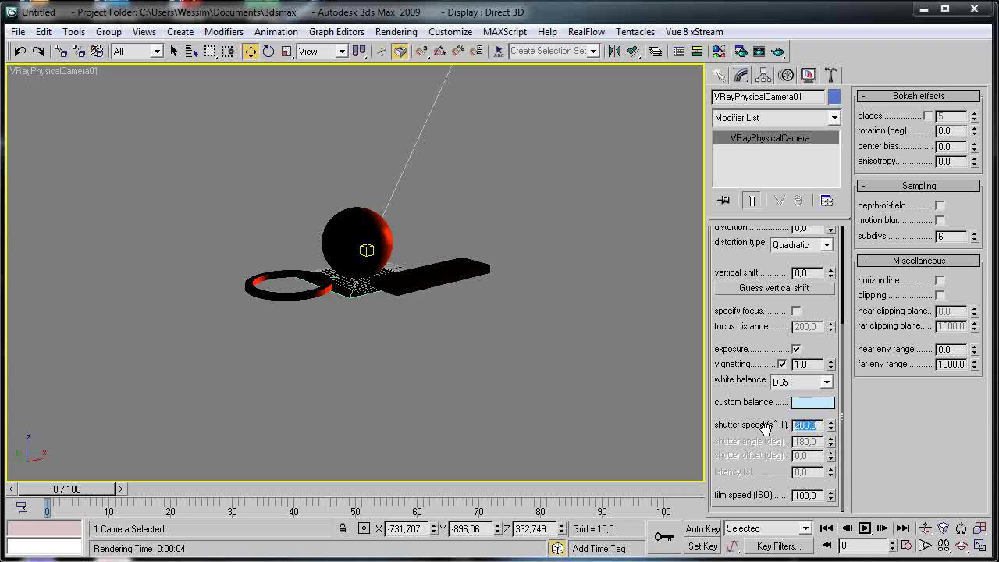
key("Return")
left_click(778, 51)
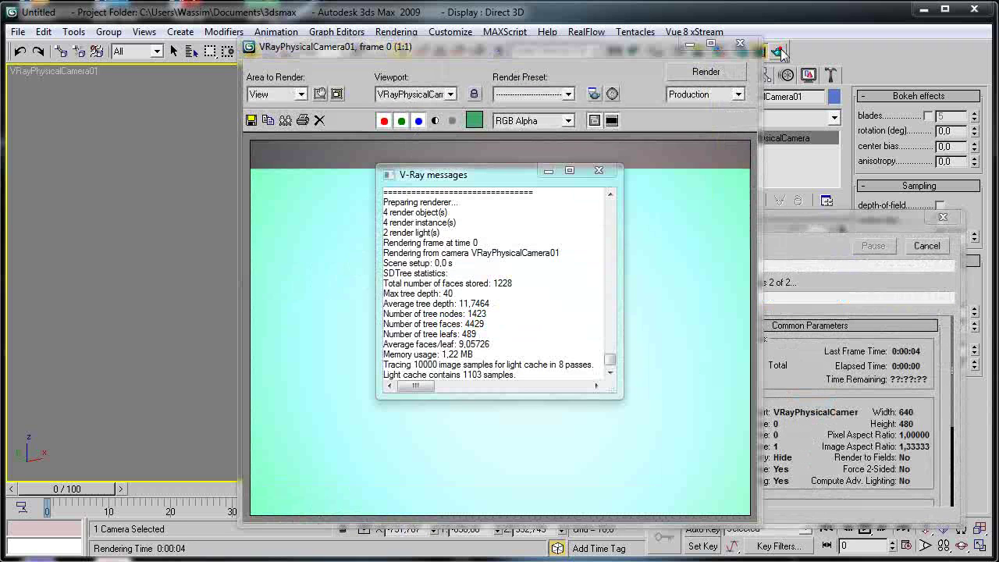
left_click_drag(535, 180, 161, 147)
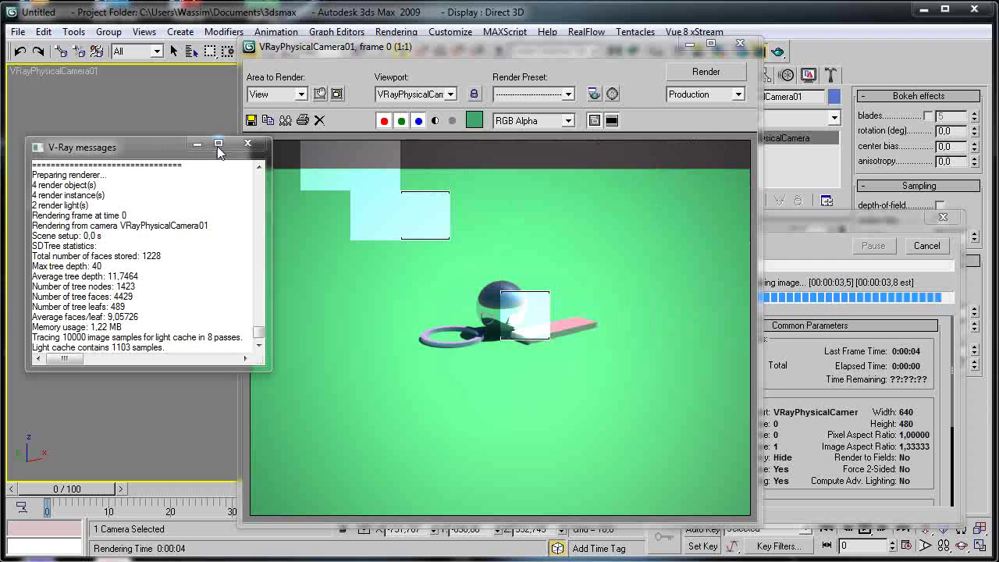
left_click(245, 147)
left_click_drag(673, 45, 538, 34)
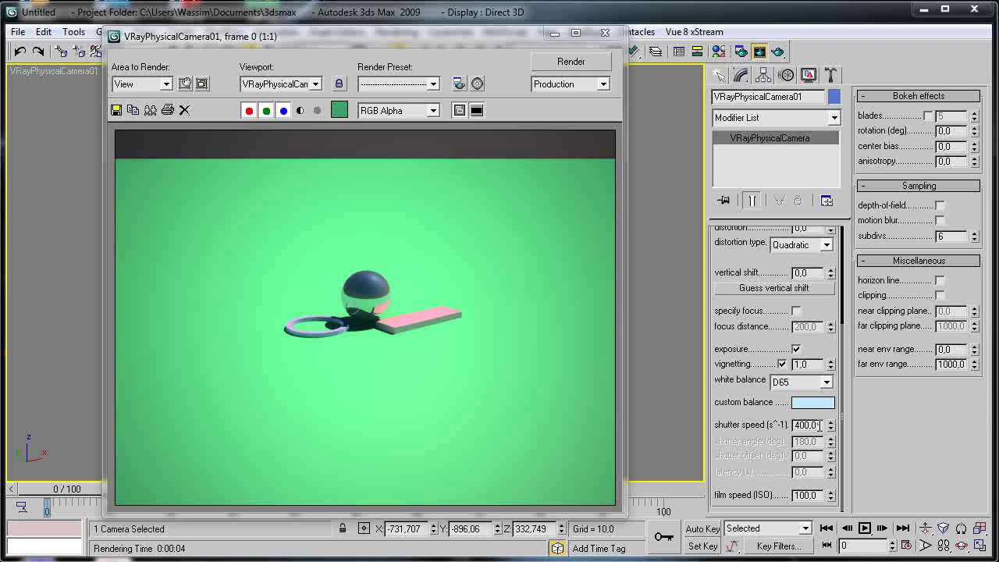
- Set the physical camera's shutter speed to 1, start a test render, and stop it after the first image tiles
double_click(810, 424)
type("1,0")
left_click(600, 65)
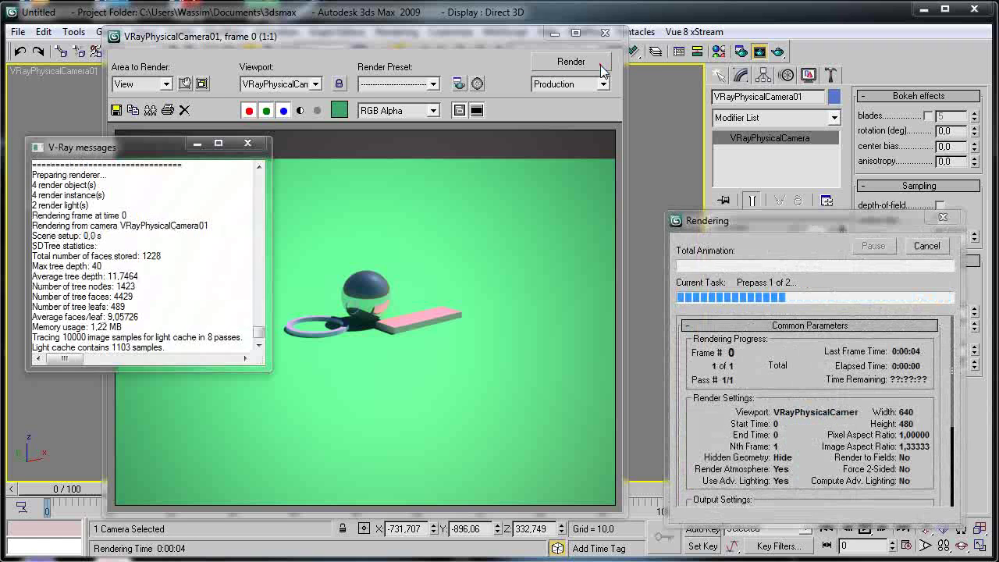
left_click(243, 144)
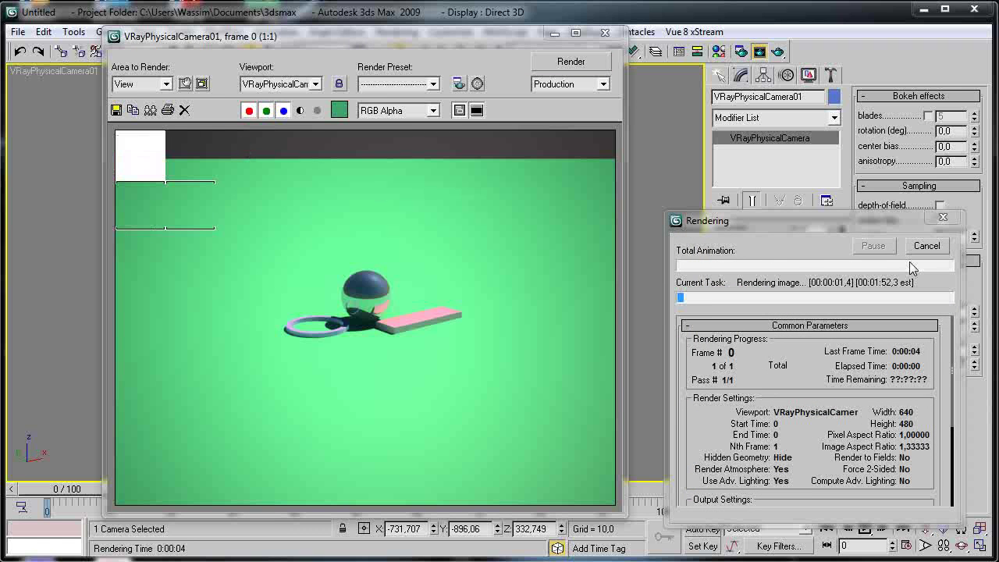
left_click(926, 245)
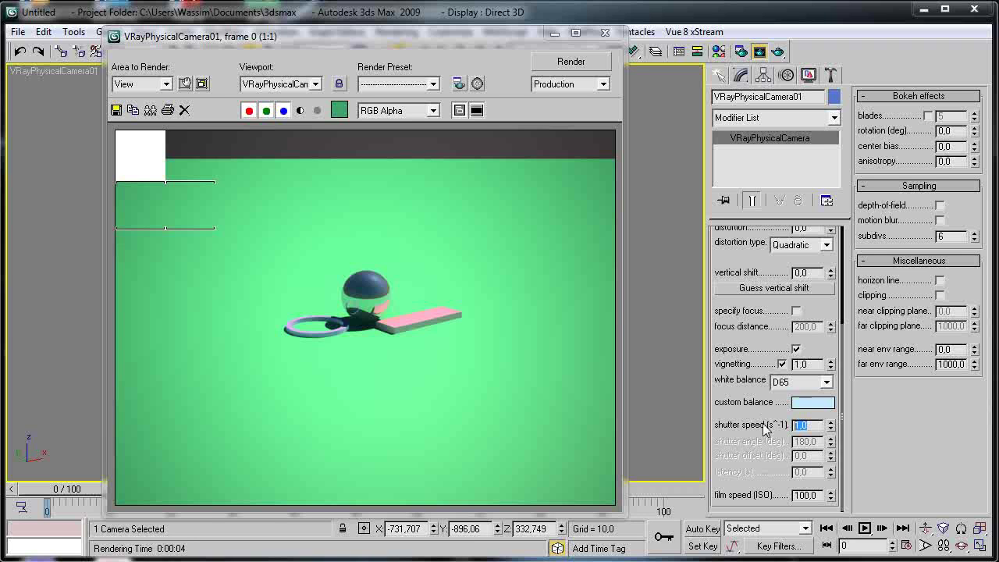
- Render the camera view at a shutter speed of 600, then set the shutter speed to 400 and render again
left_click(550, 62)
left_click(247, 143)
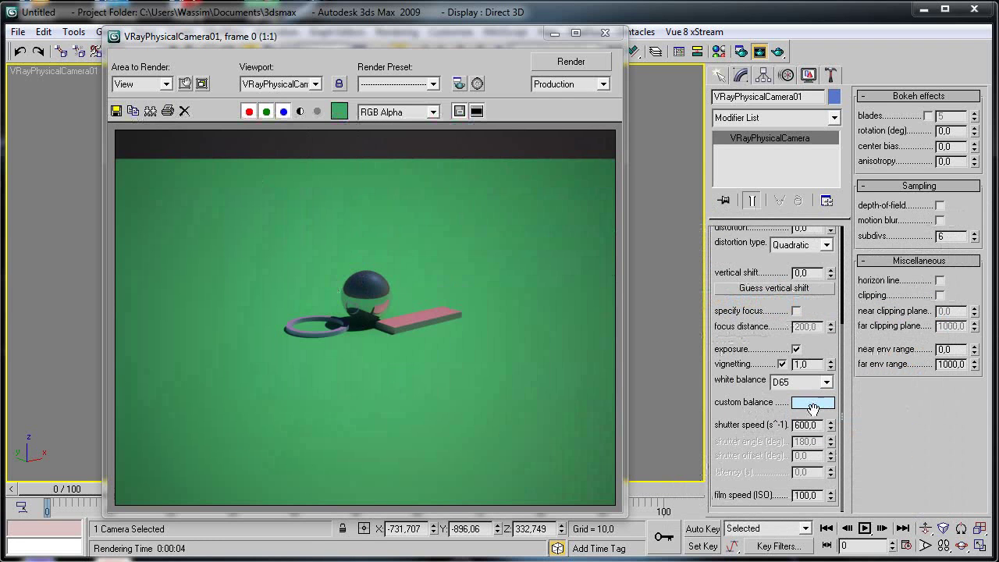
left_click(805, 424)
type("400")
key("Return")
left_click(557, 62)
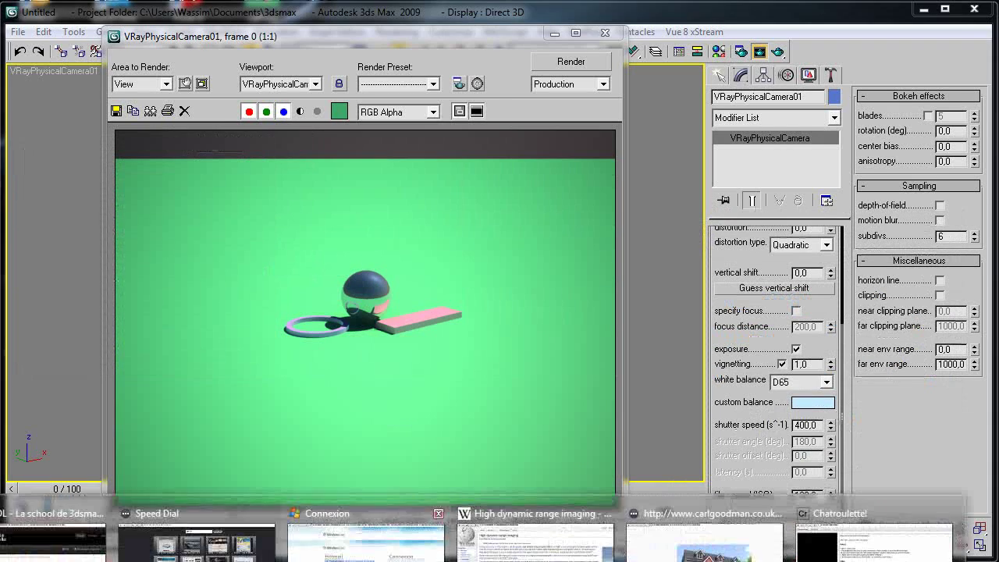
- Switch to the web browser, look up "shutter speed", and read the Wikipedia article's introduction and list of standard speeds
left_click(515, 539)
left_click(562, 28)
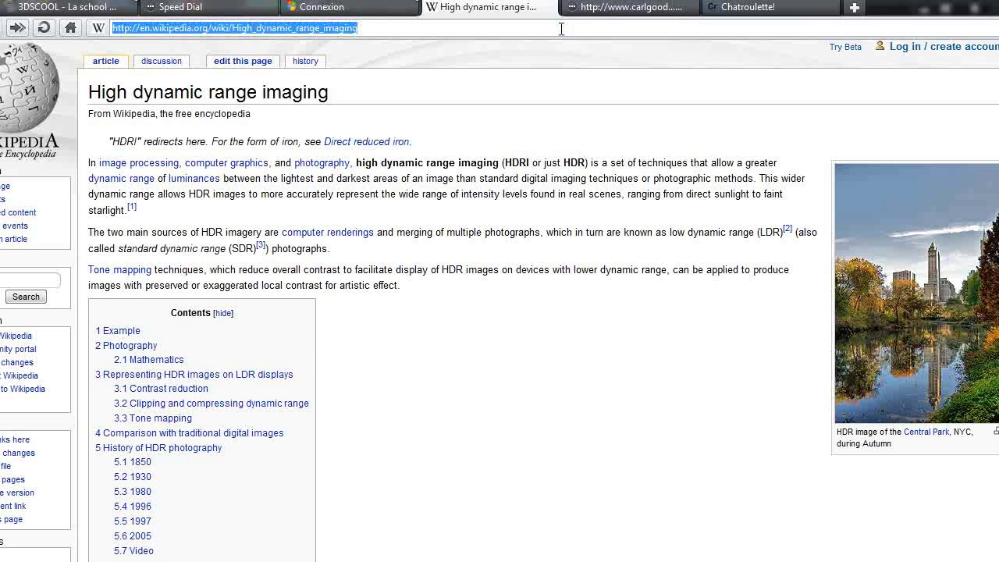
type("shuy")
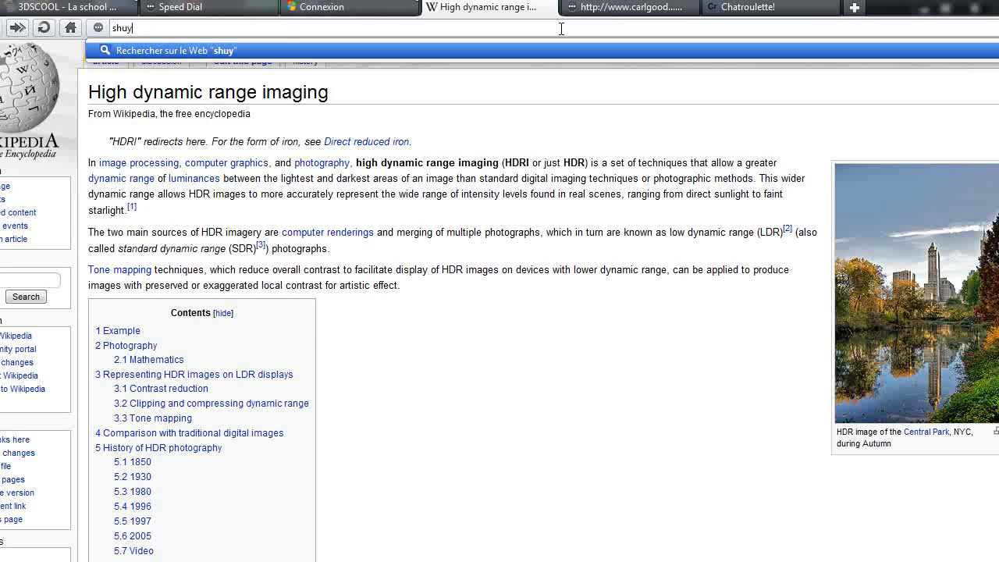
key("F12")
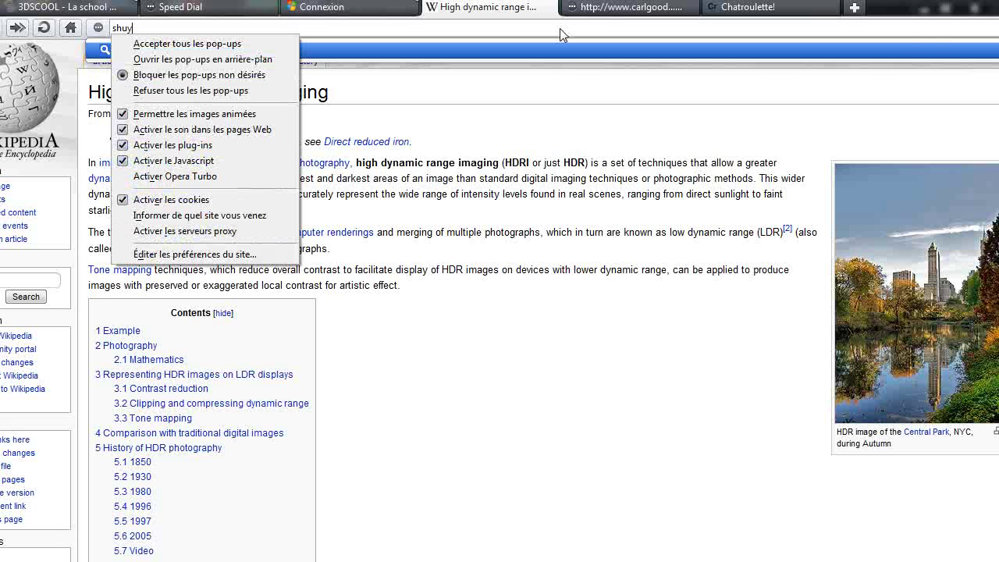
key("Escape")
type("shutter speed")
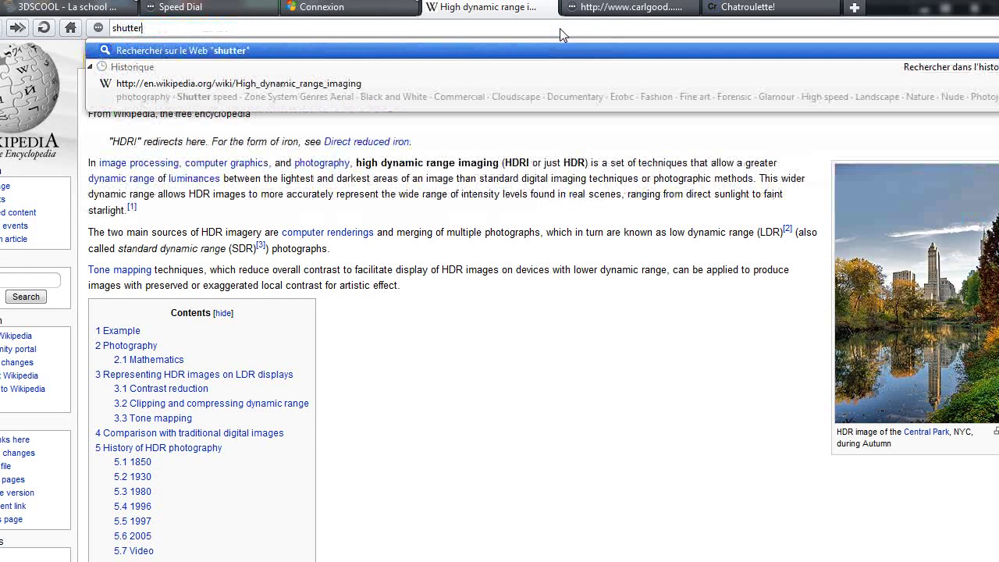
key("Return")
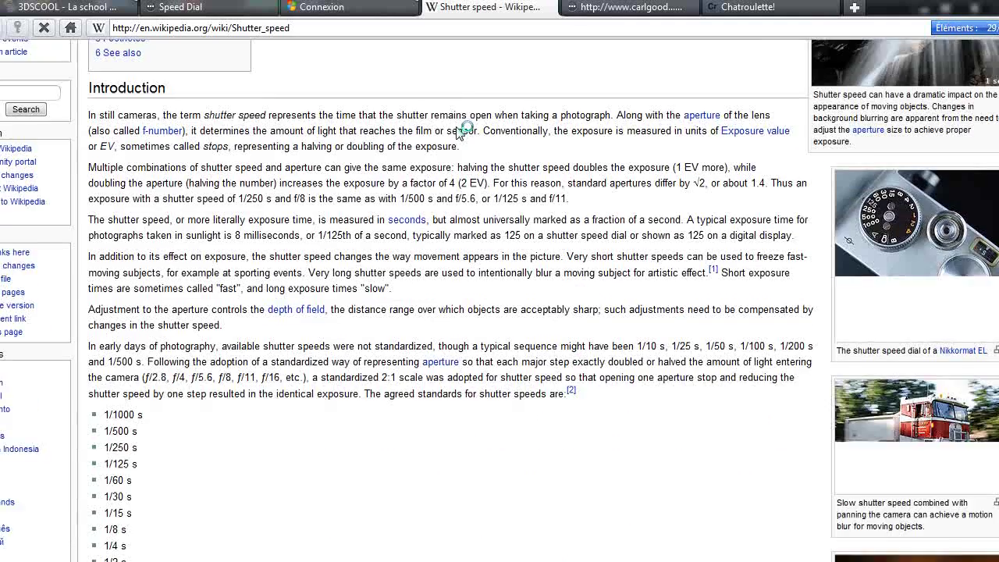
scroll(458, 133, "down", 3)
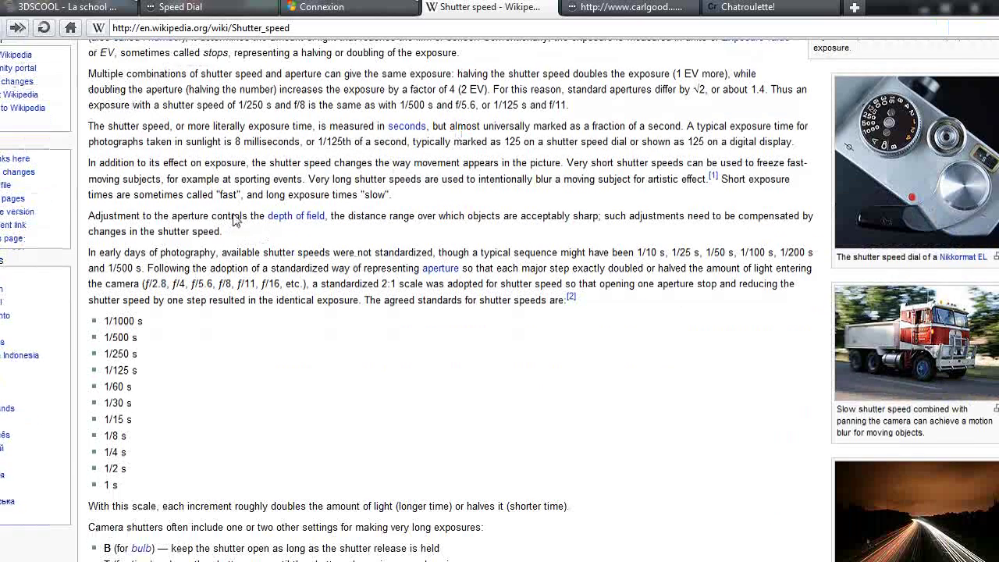
- Read through the shutter speed article, examining the list of standard speeds, the long-exposure settings, and the example photographs
scroll(235, 221, "down", 4)
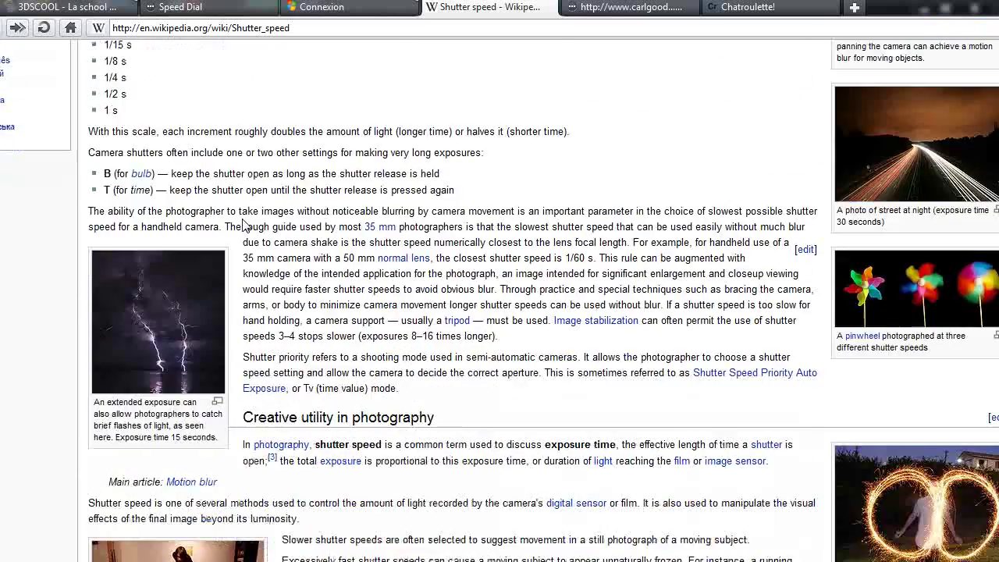
scroll(318, 244, "down", 5)
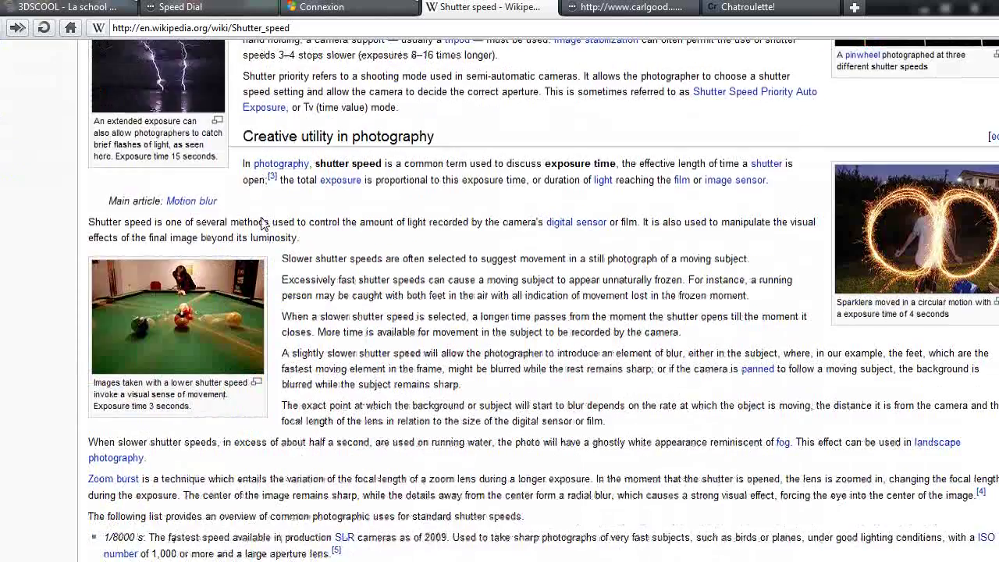
scroll(923, 277, "up", 5)
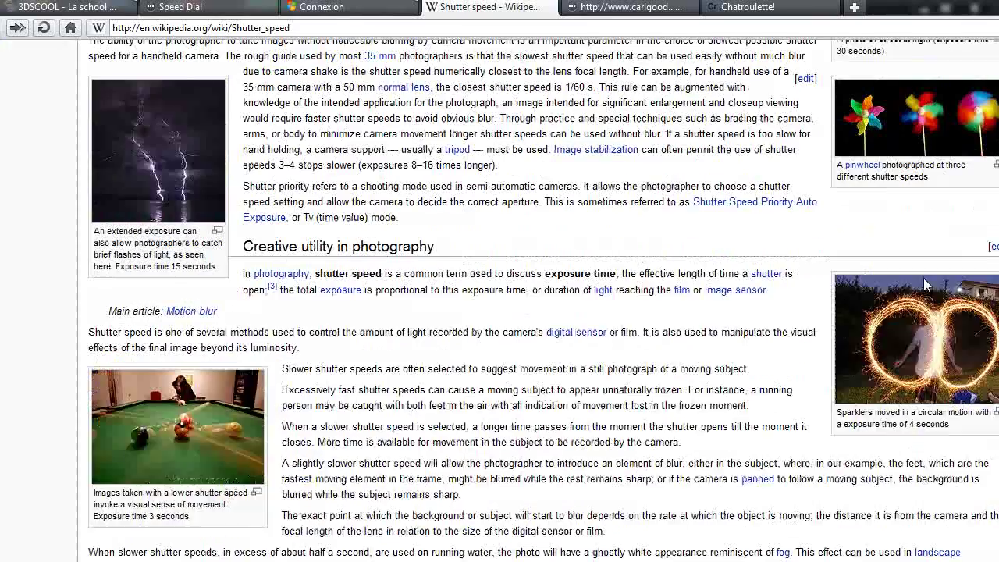
scroll(687, 260, "up", 2)
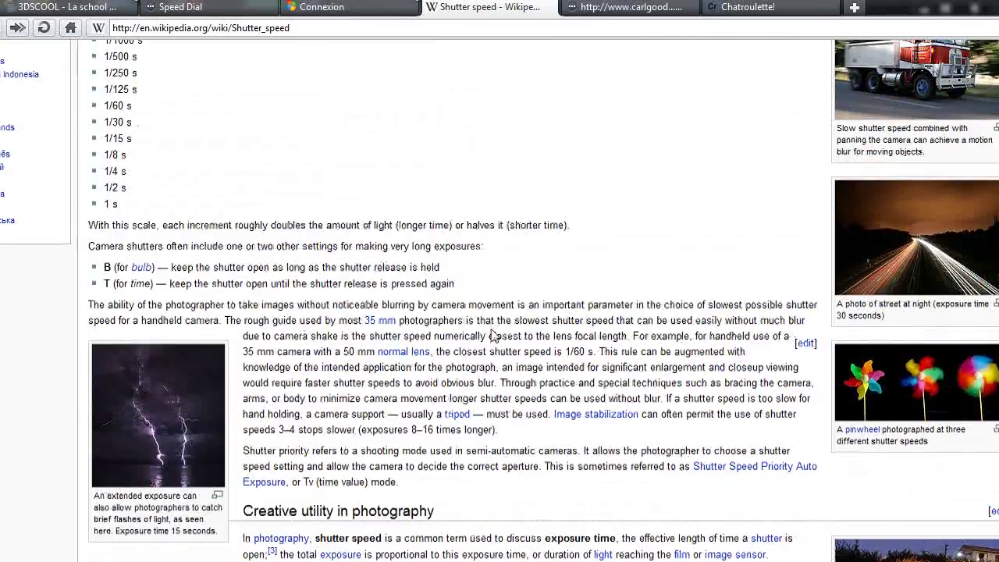
scroll(296, 250, "up", 3)
scroll(297, 250, "up", 1)
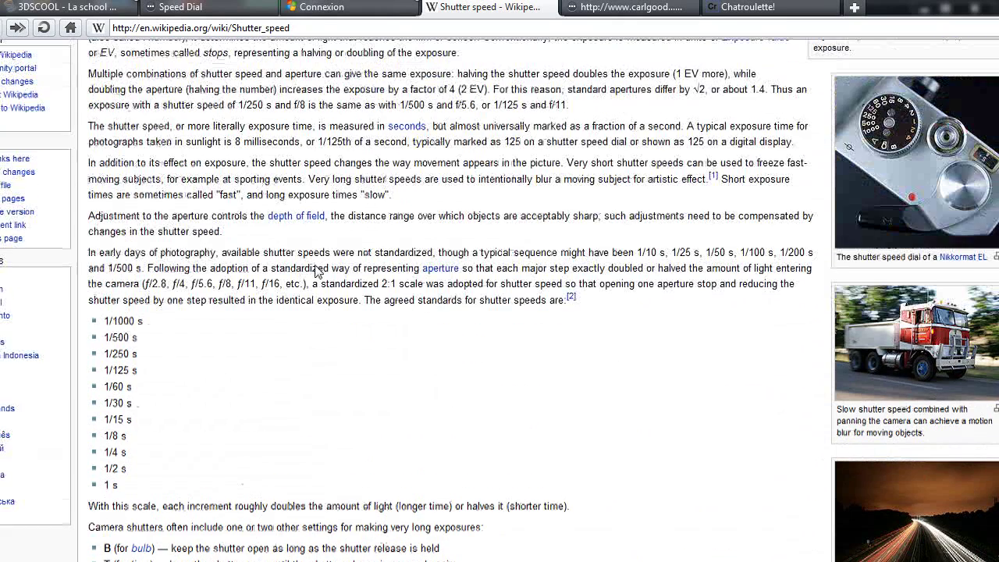
scroll(206, 348, "down", 1)
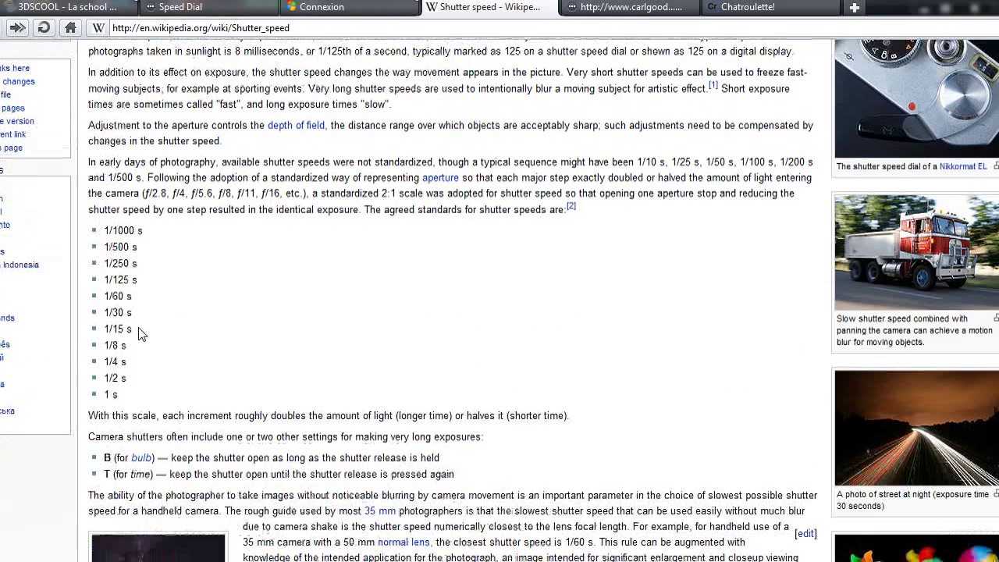
left_click_drag(107, 402, 158, 394)
left_click(154, 391)
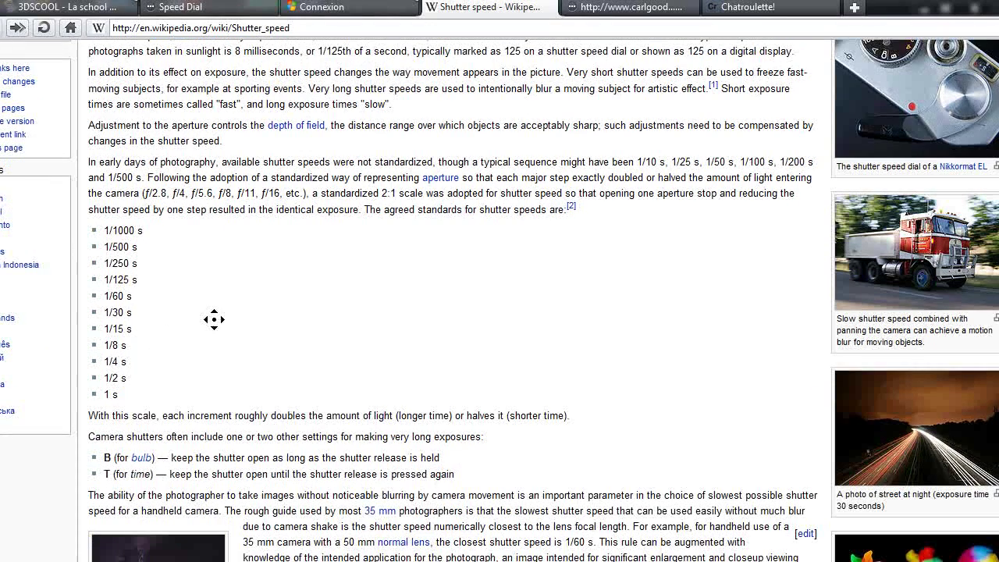
scroll(216, 327, "down", 1)
scroll(215, 324, "up", 4)
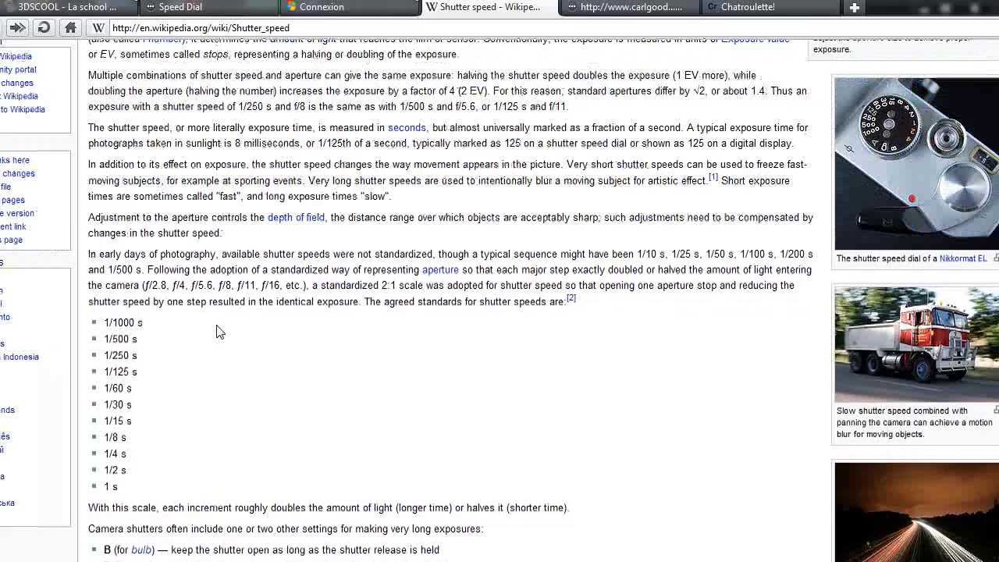
scroll(226, 341, "up", 1)
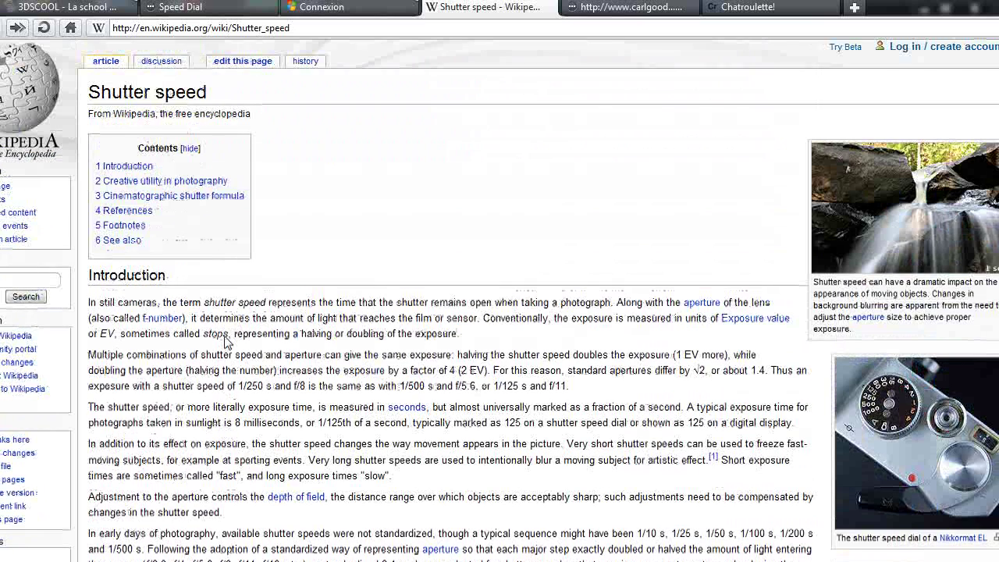
- Search the web for "film speed ISO" and open the Wikipedia result on film speed
key("alt+Left")
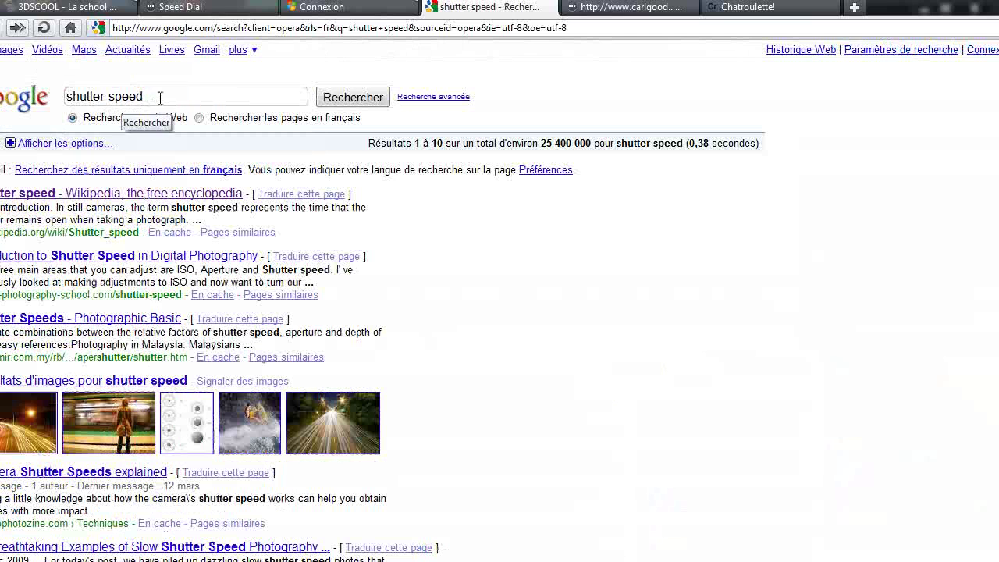
triple_click(159, 97)
type("film ")
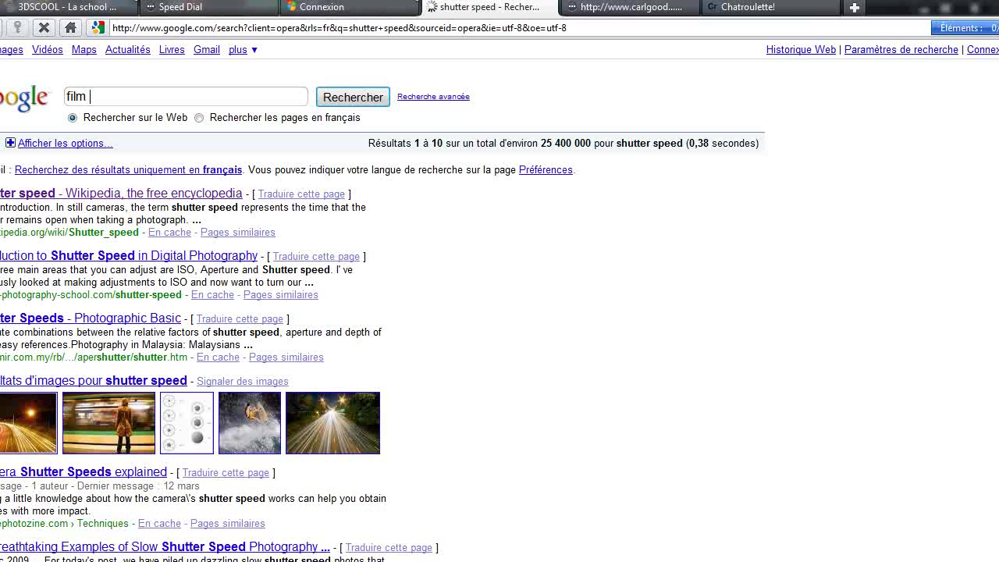
type("speed ISO")
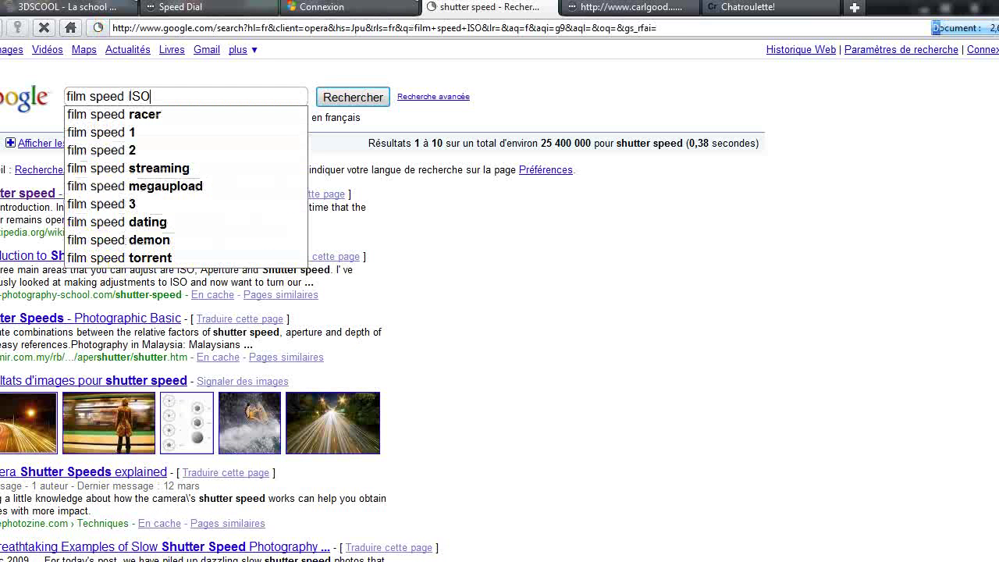
key("Return")
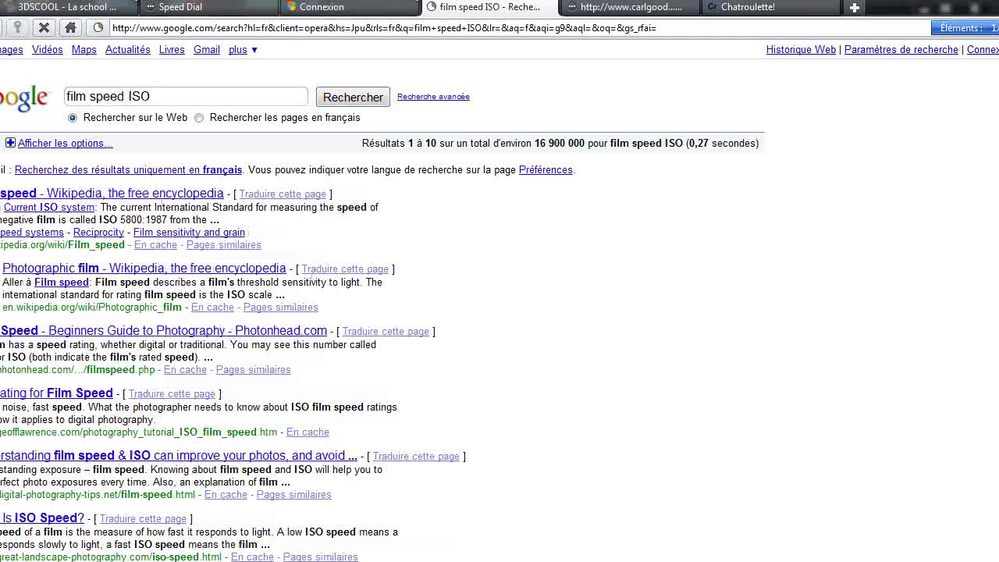
left_click(109, 194)
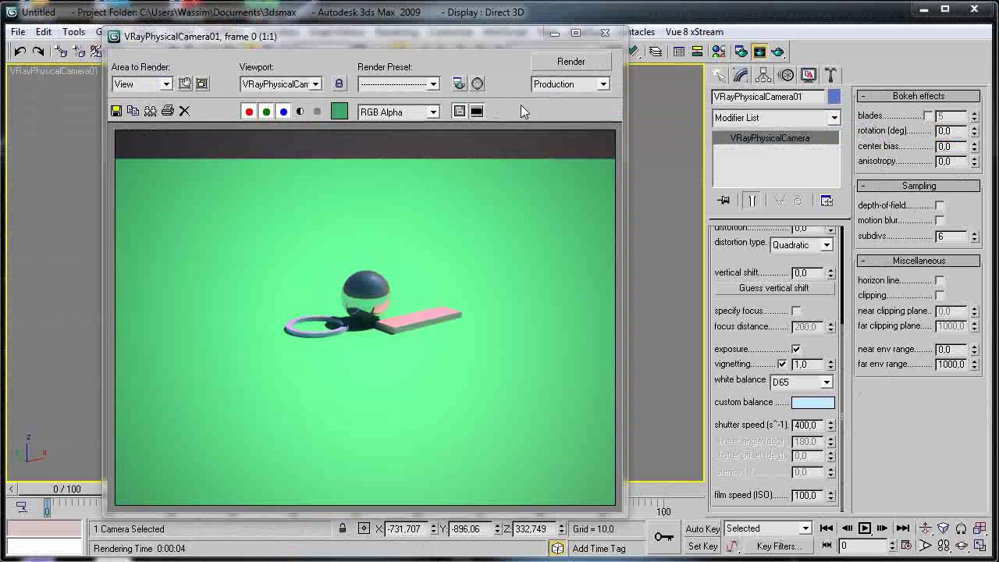
- Back in 3ds Max, set the physical camera's film speed (ISO) to 716, render its view, and close the render window
left_click(604, 32)
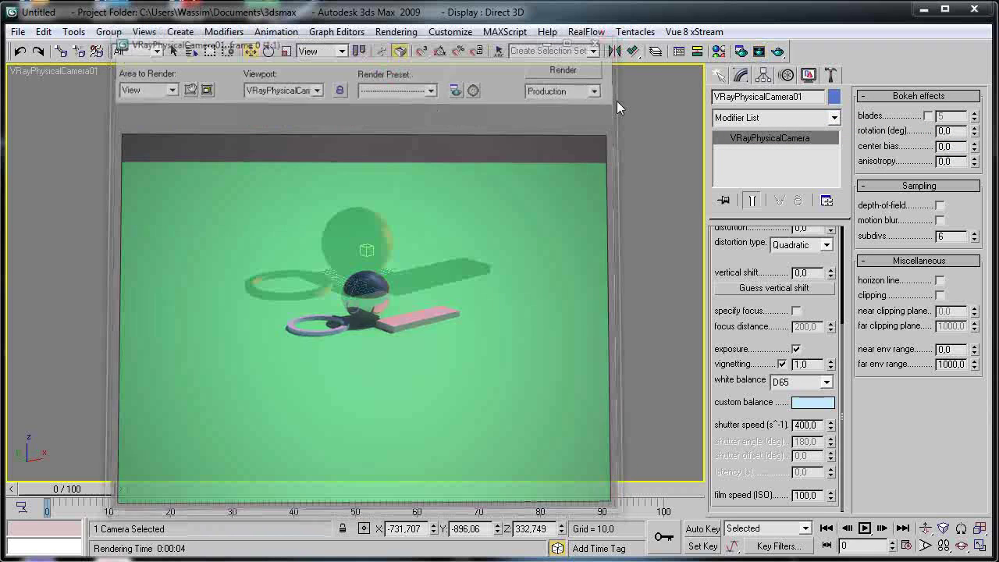
double_click(805, 496)
type("716")
key("Return")
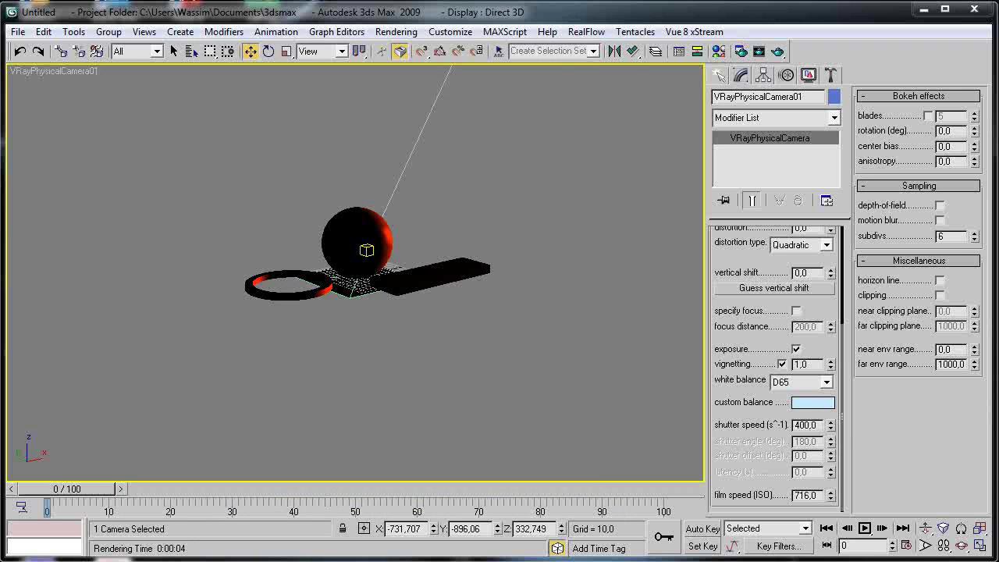
left_click(777, 51)
left_click(247, 143)
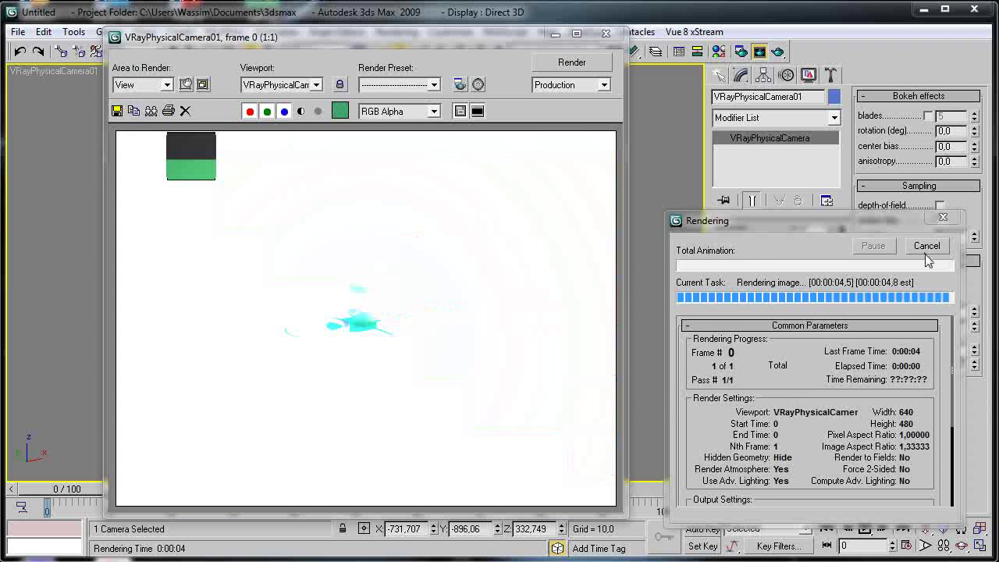
left_click(606, 33)
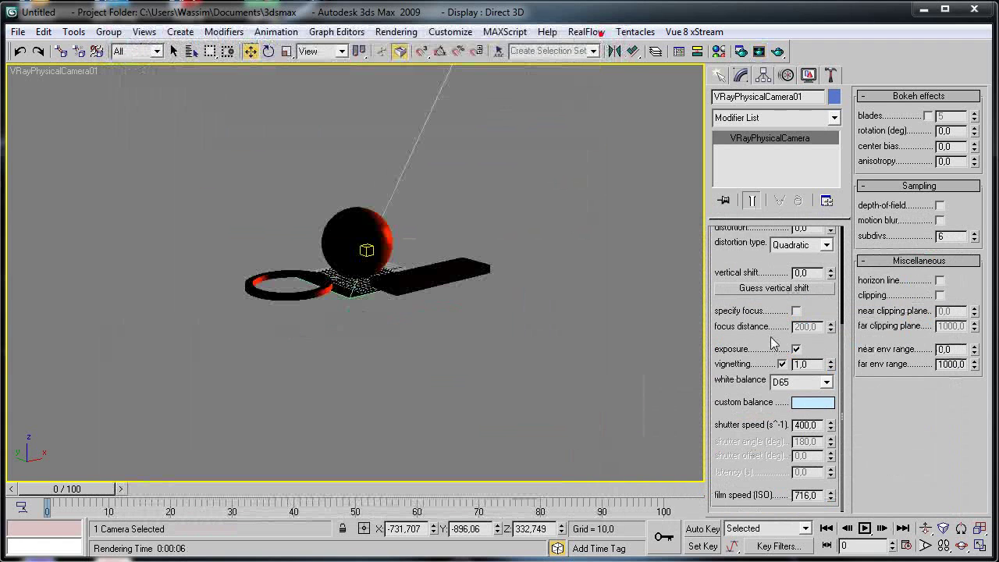
- Set the camera's film speed (ISO) to 5, render the view again, and close the render window
double_click(819, 495)
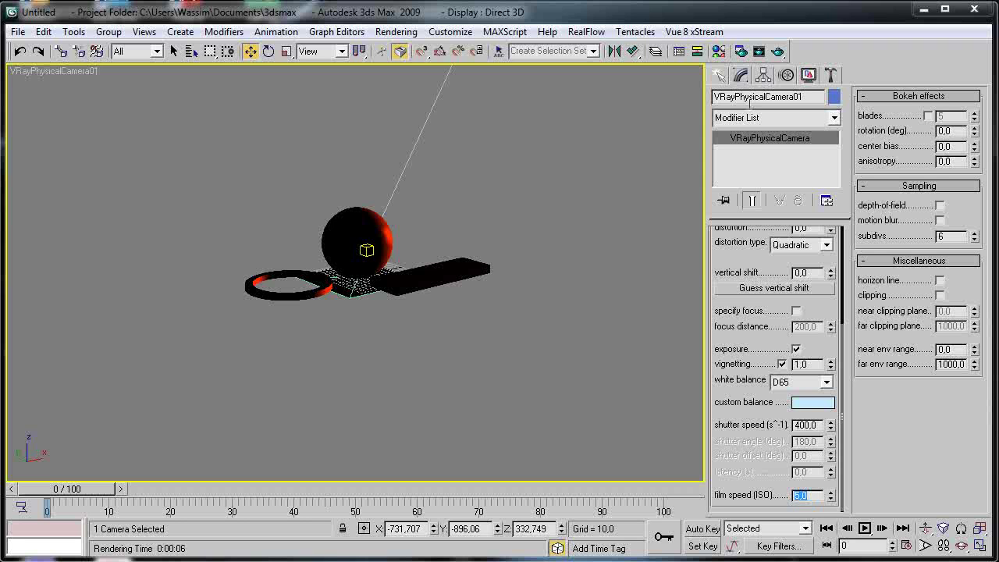
left_click(779, 50)
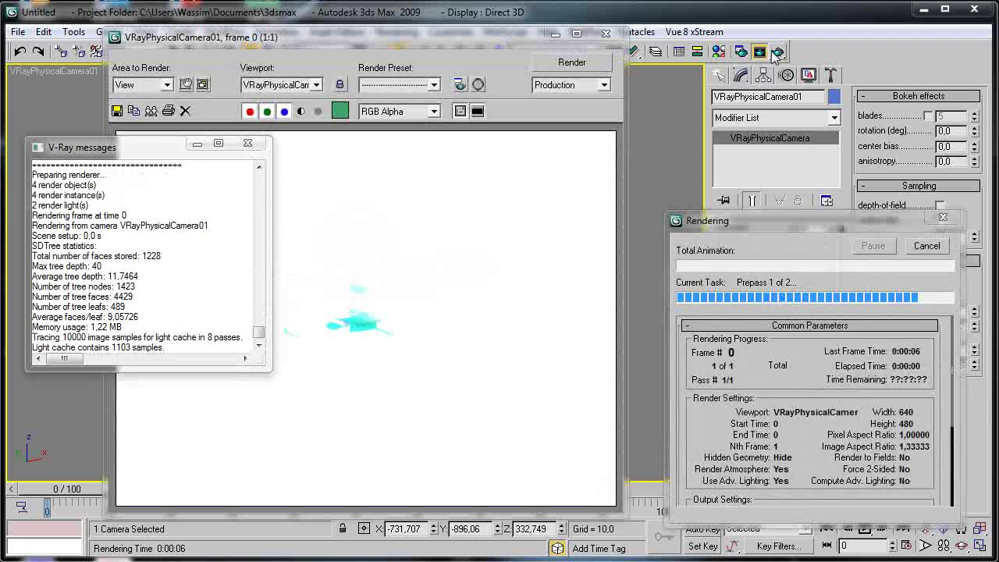
left_click(245, 145)
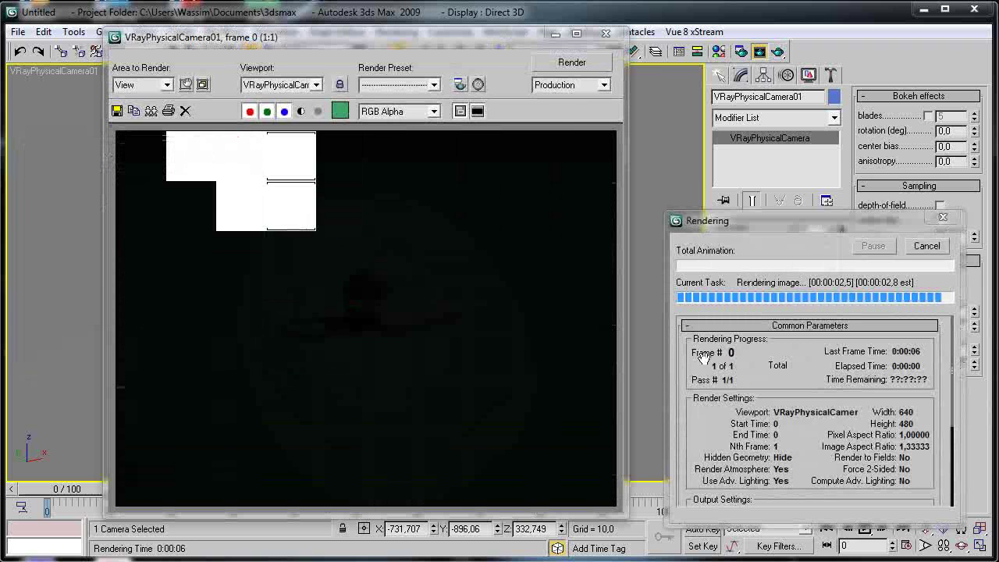
left_click(610, 35)
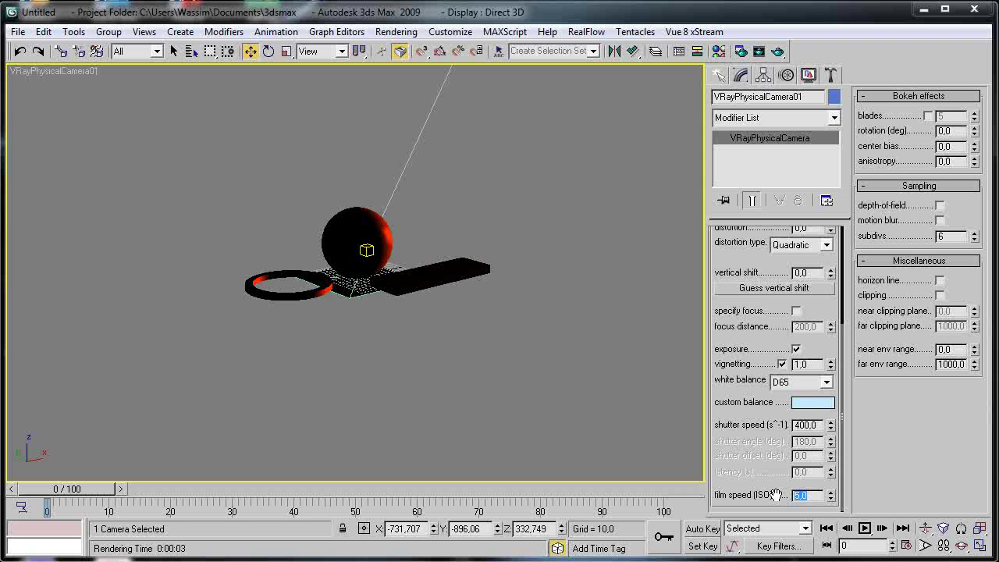
- Render the camera view at a higher film speed, then set the film speed (ISO) to 90, render again, and close the render window
type("0")
key("Return")
left_click(782, 53)
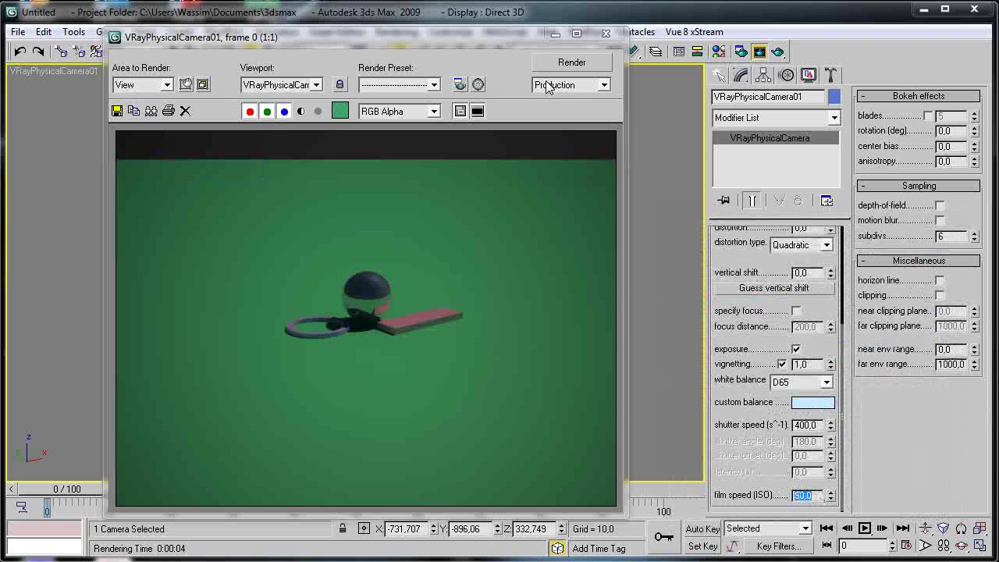
left_click(568, 62)
left_click(248, 146)
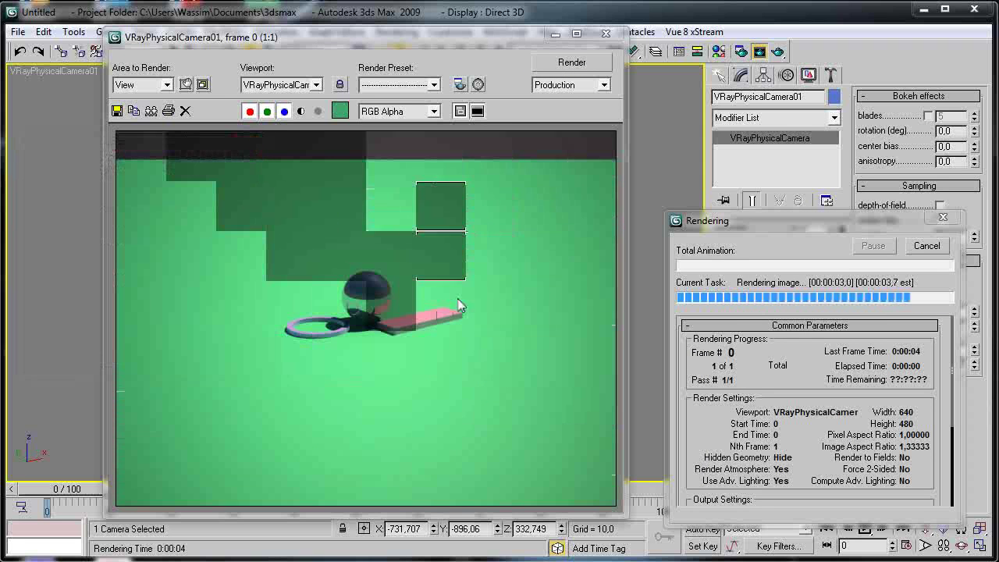
left_click(606, 33)
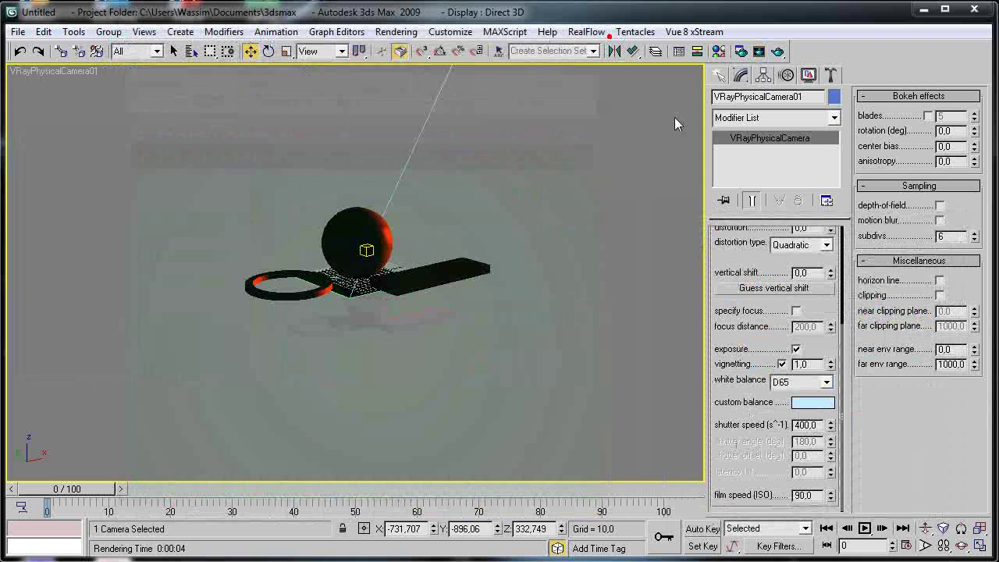
- Try to enlarge the sphere, ring, and box in the camera view and shift them back toward its centre
scroll(736, 265, "up", 1)
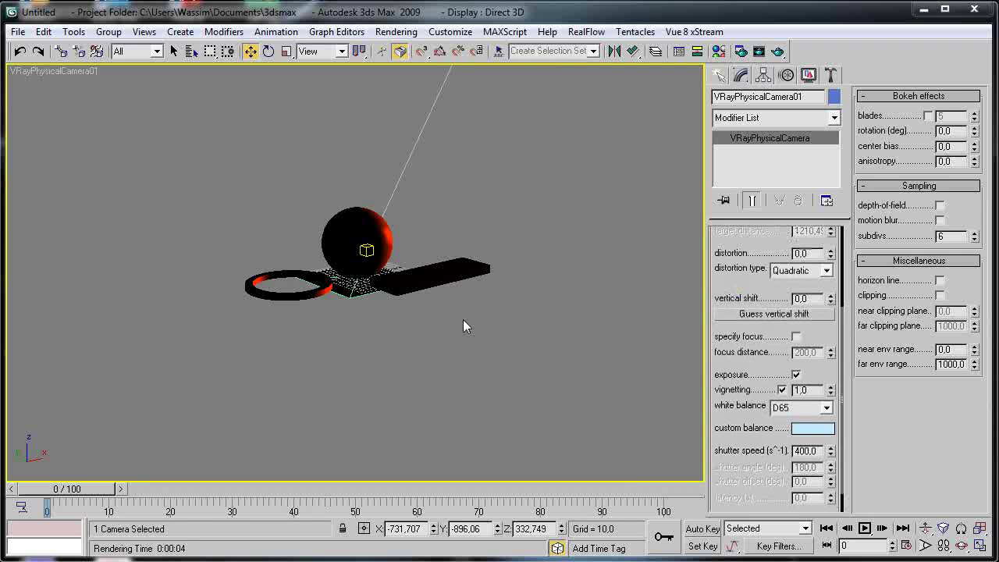
left_click(925, 545)
left_click_drag(579, 358, 457, 237)
right_click(457, 237)
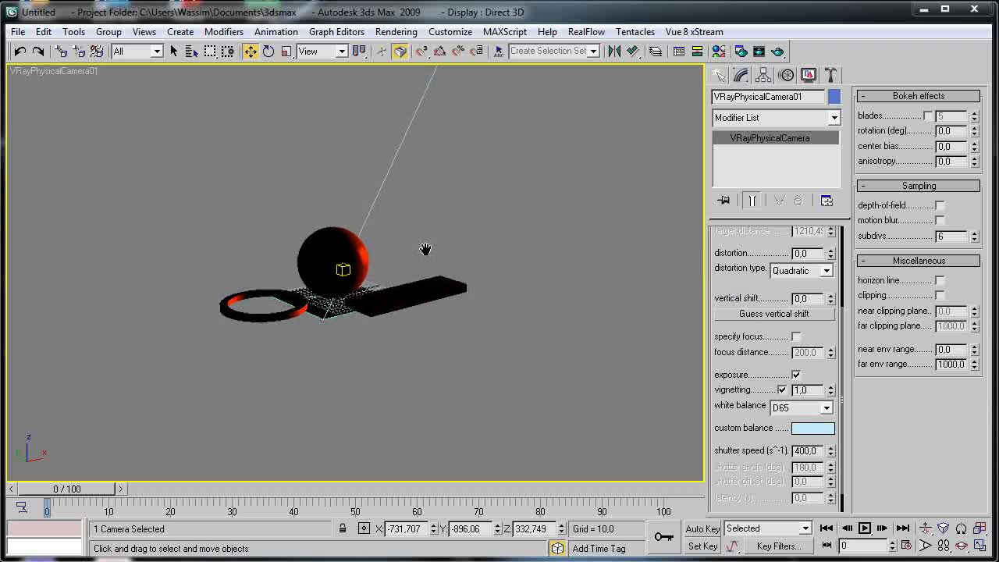
middle_click_drag(425, 248, 473, 246)
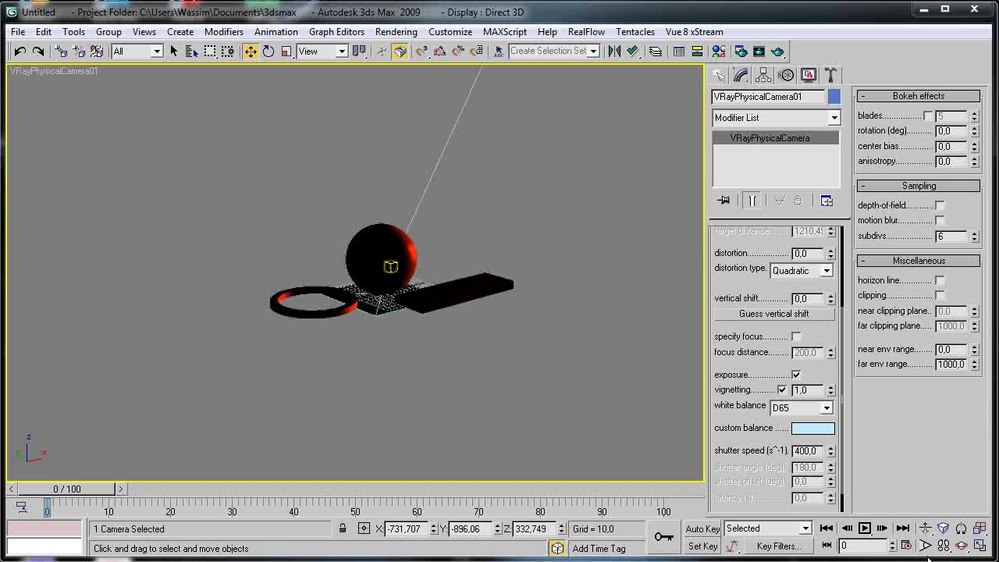
left_click(925, 546)
left_click_drag(458, 308, 408, 221)
right_click(408, 221)
middle_click_drag(408, 221, 375, 252)
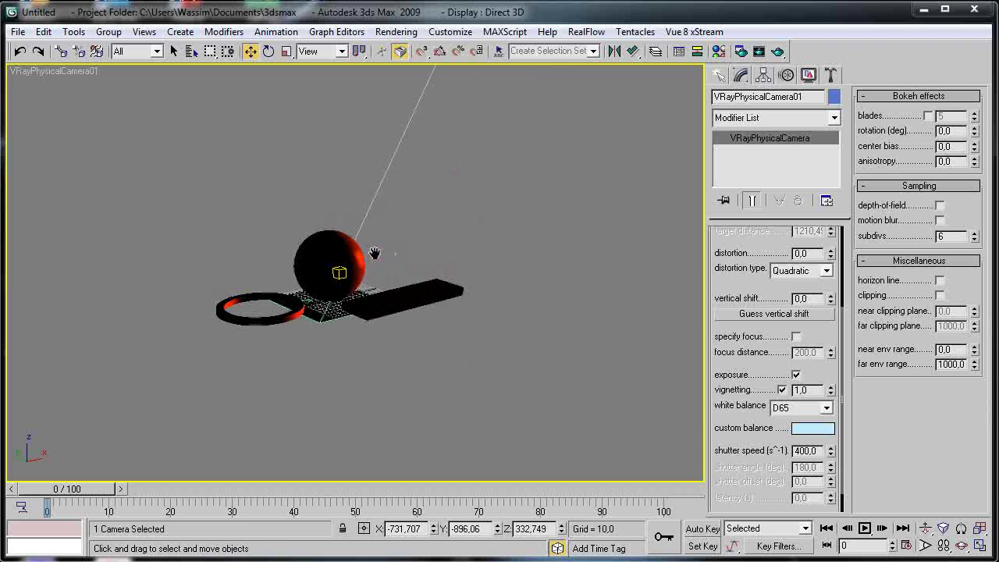
- Dolly the physical camera closer so the sphere, ring, and box fill the view, and centre them
left_click(925, 529)
left_click_drag(297, 351, 302, 285)
right_click(298, 294)
scroll(297, 296, "up", 2)
middle_click_drag(297, 296, 359, 298)
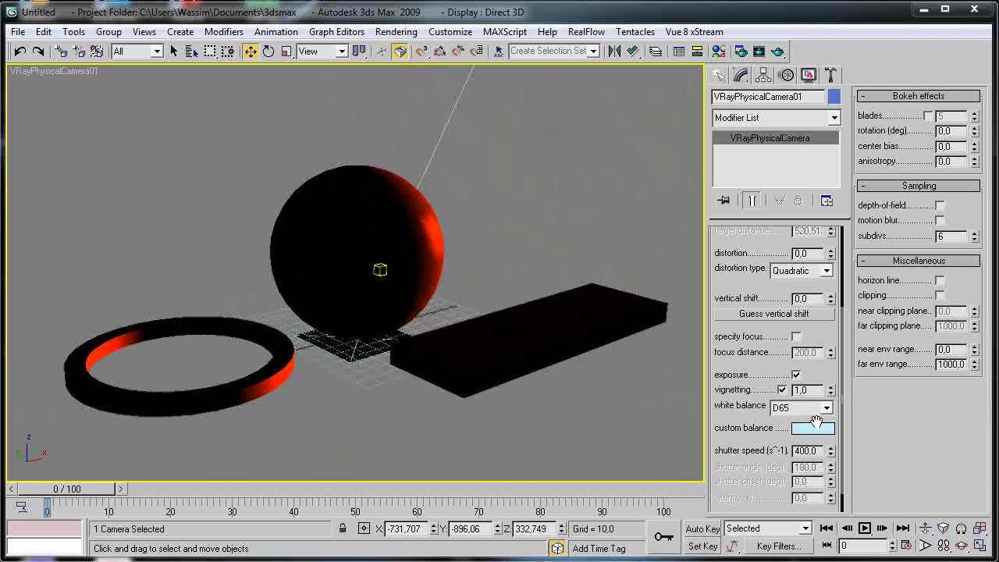
- Set the physical camera's white balance to Daylight, render the closer view, and dismiss the V-Ray messages
left_click(825, 408)
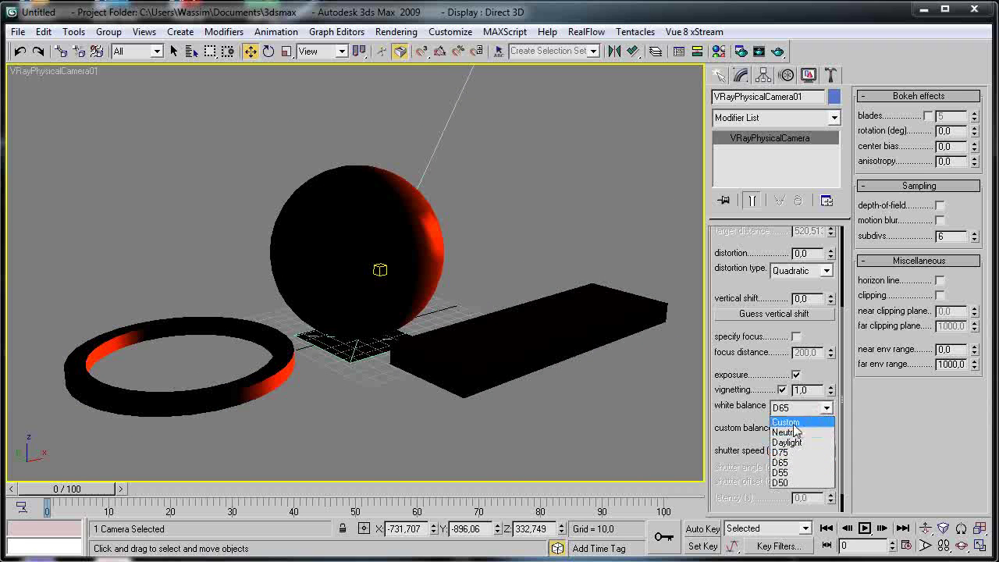
left_click(812, 442)
left_click(780, 50)
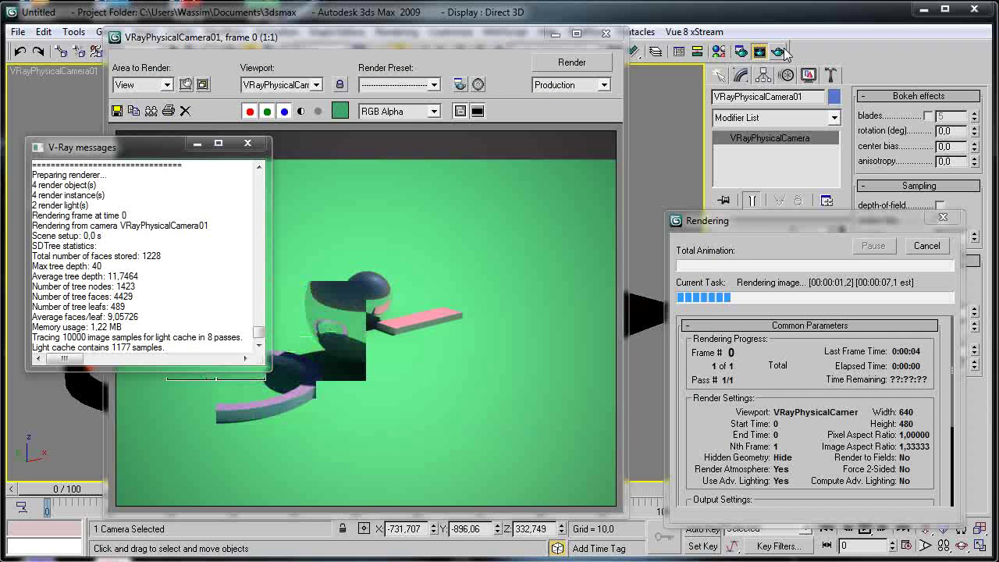
left_click(247, 143)
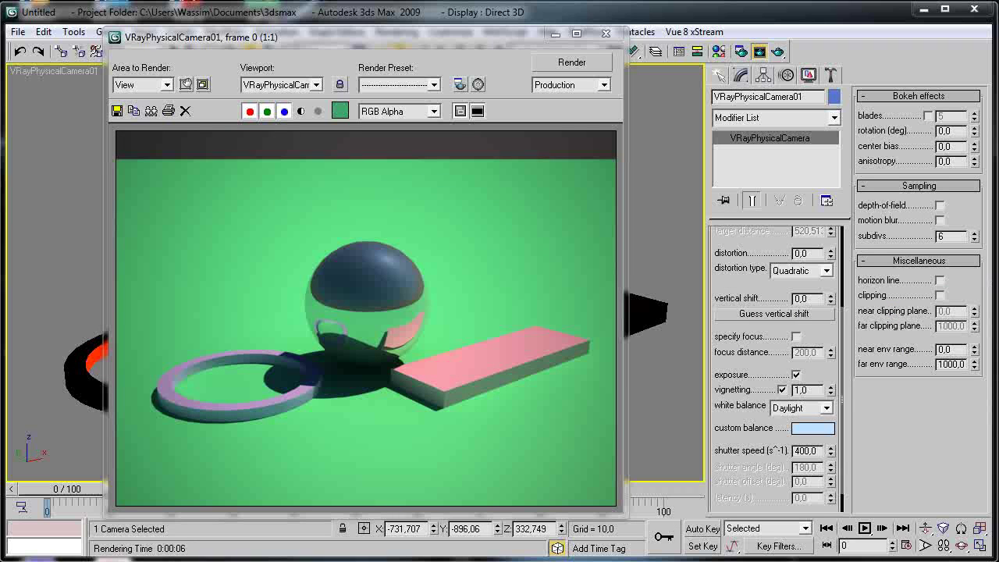
- Change the camera's custom white balance colour to a light tan, render the view again, and dismiss the V-Ray messages
left_click(809, 431)
mouse_move(236, 67)
left_mouse_down()
mouse_move(243, 142)
mouse_move(254, 116)
left_mouse_up()
left_click_drag(383, 153, 383, 138)
left_click(499, 195)
left_click(552, 66)
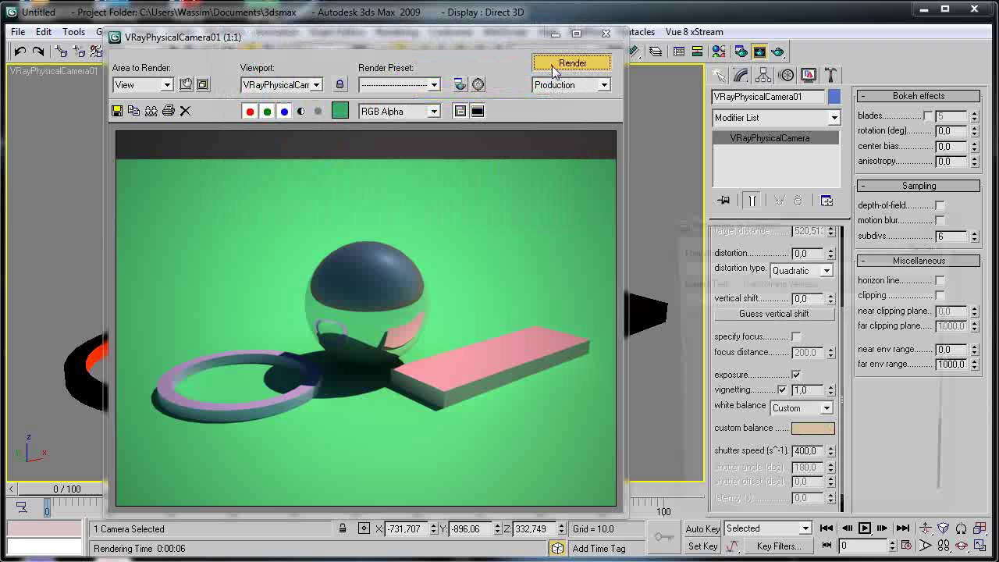
left_click(248, 143)
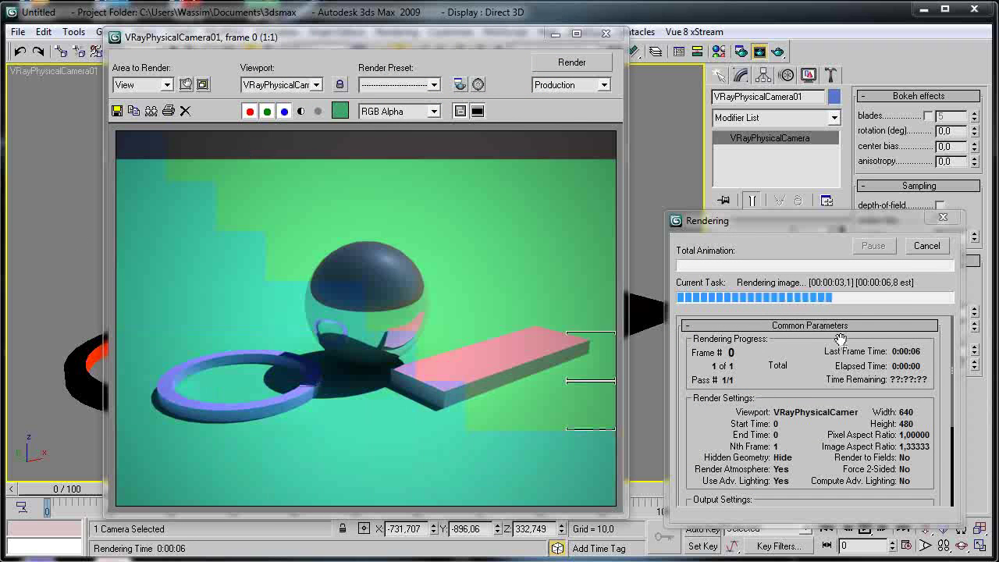
- Stop the render and change the camera's custom white balance colour to bright magenta (RGB 220, 29, 248)
left_click(909, 248)
left_click(825, 407)
left_click(796, 420)
left_click(819, 428)
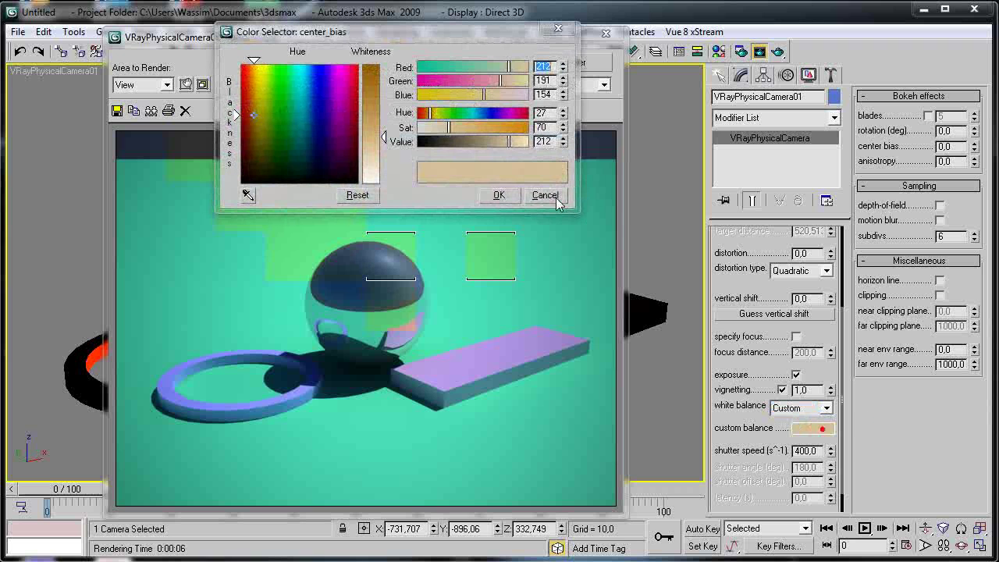
left_click_drag(310, 117, 337, 69)
left_click_drag(372, 135, 378, 81)
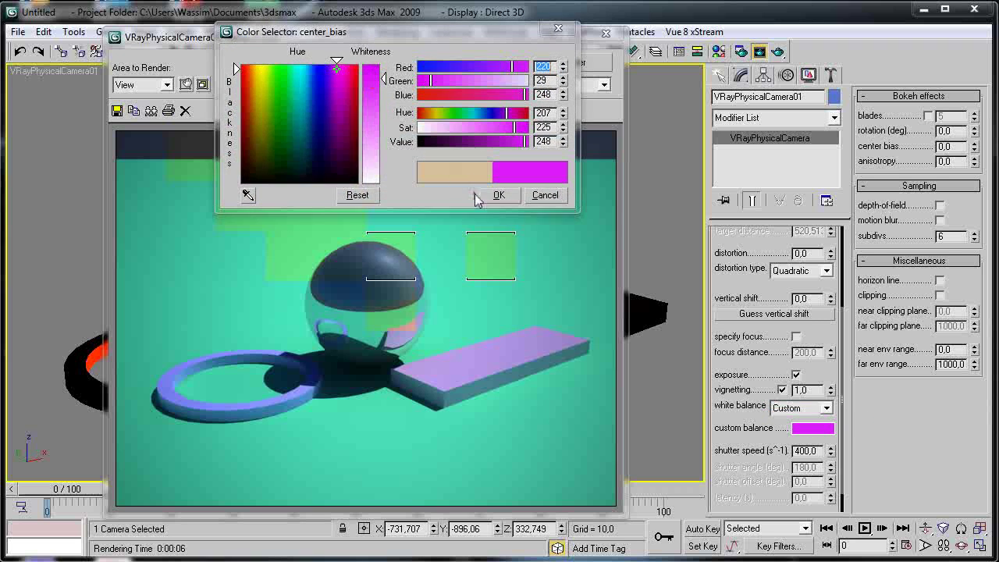
left_click(498, 195)
- Render the camera view with the magenta white balance, dismiss the V-Ray messages, and stop the render early
left_click(570, 64)
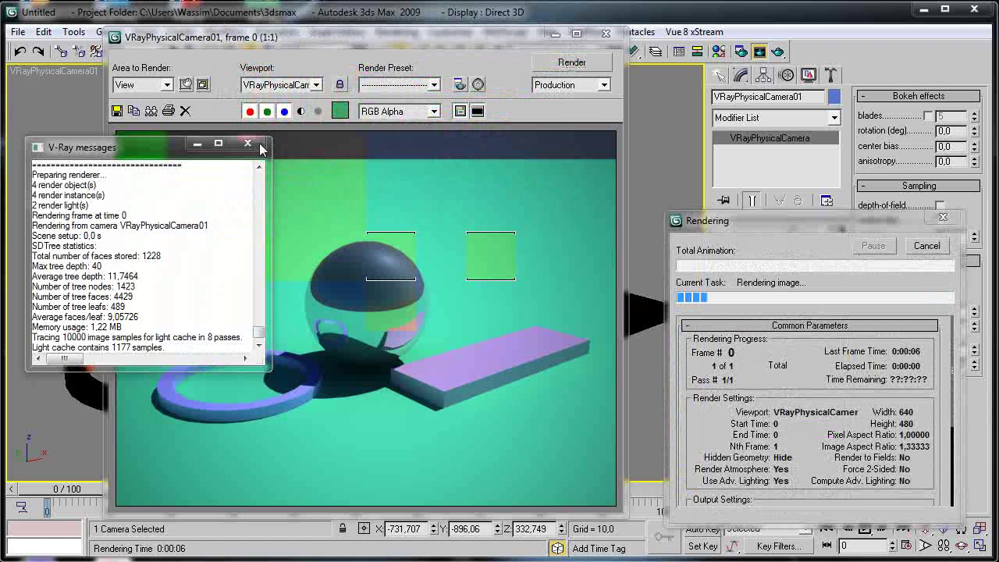
left_click(248, 143)
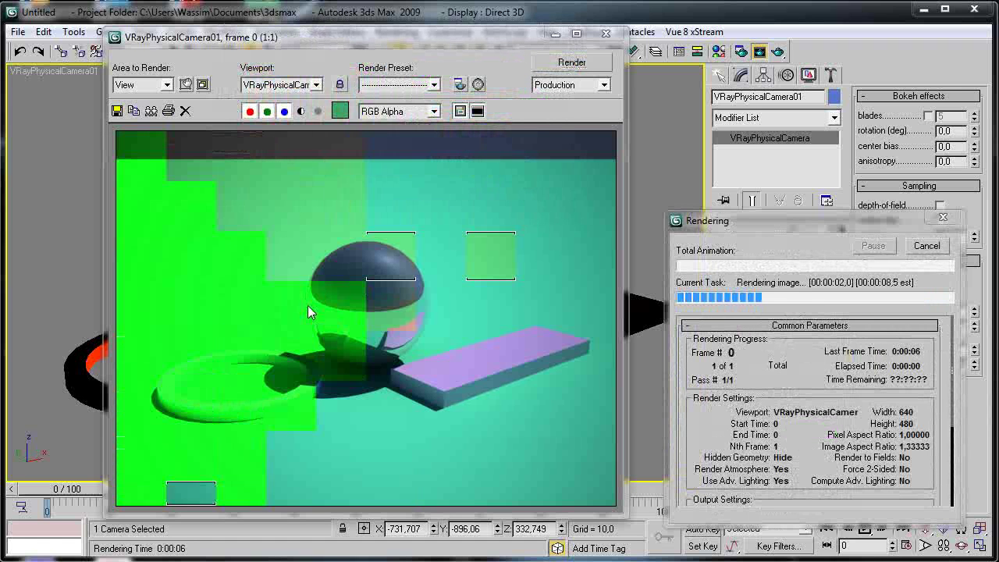
left_click(925, 247)
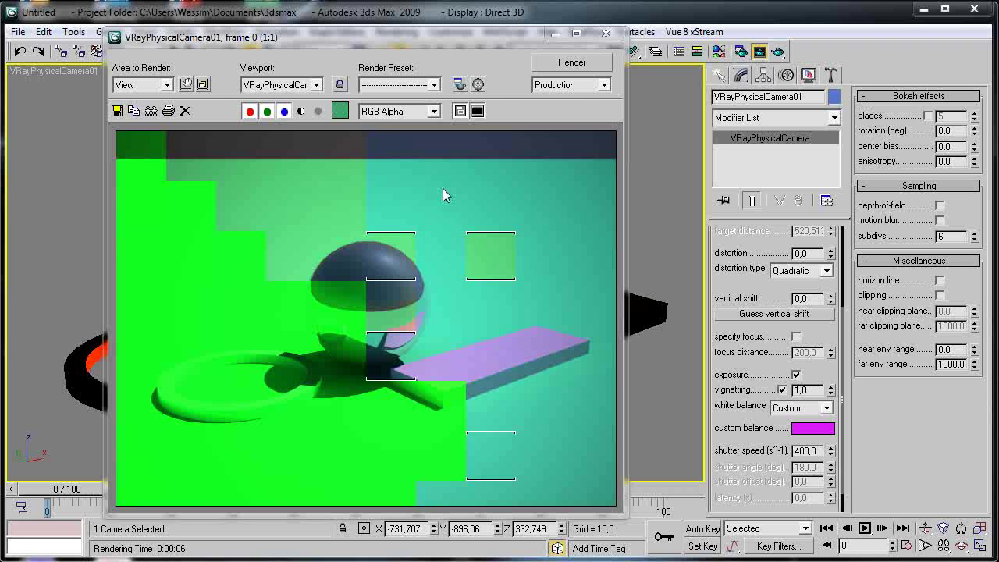
- Change the custom white balance colour to medium blue (RGB 70, 146, 199) and render the camera view again
left_click(811, 428)
left_click_drag(297, 162, 295, 105)
left_click_drag(373, 78, 373, 104)
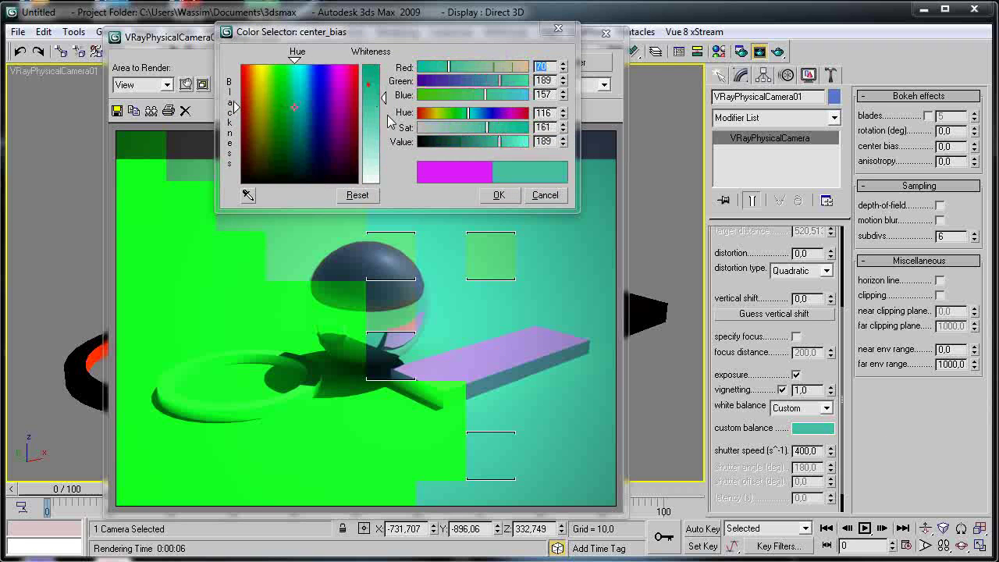
left_click_drag(300, 104, 310, 100)
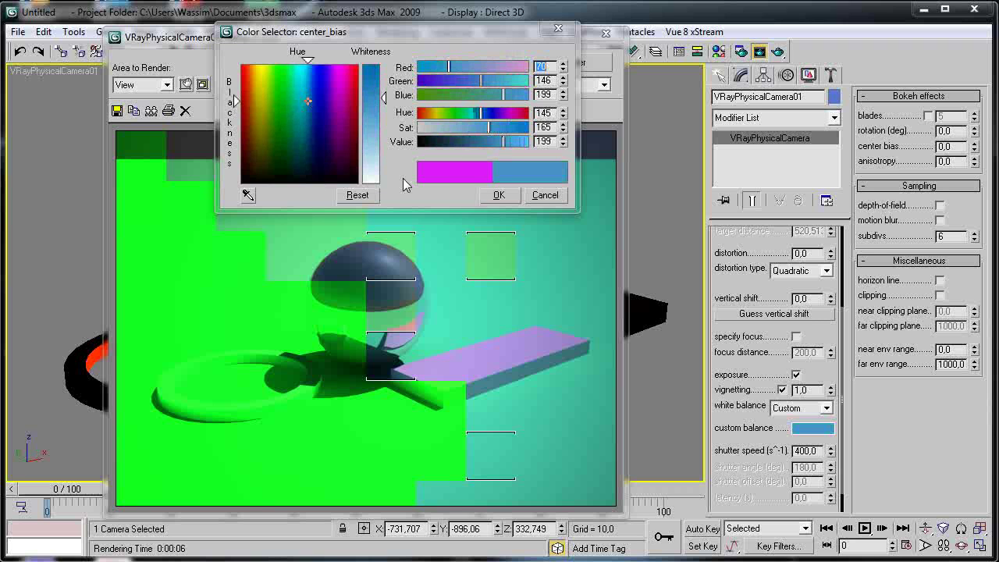
left_click(499, 195)
left_click(557, 70)
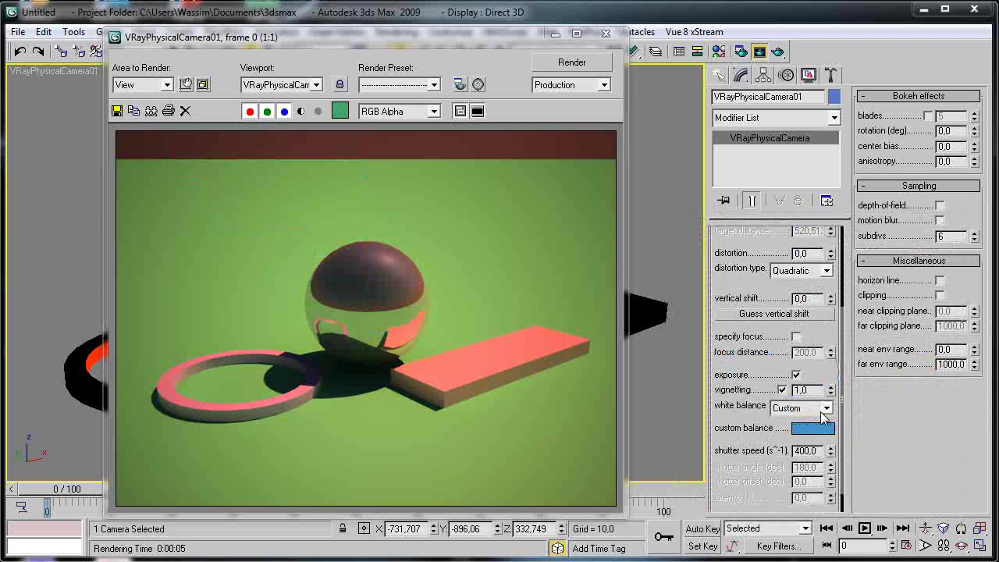
- Set the physical camera's white balance back to the Daylight preset and close the rendered frame window
left_click(819, 407)
left_click(803, 442)
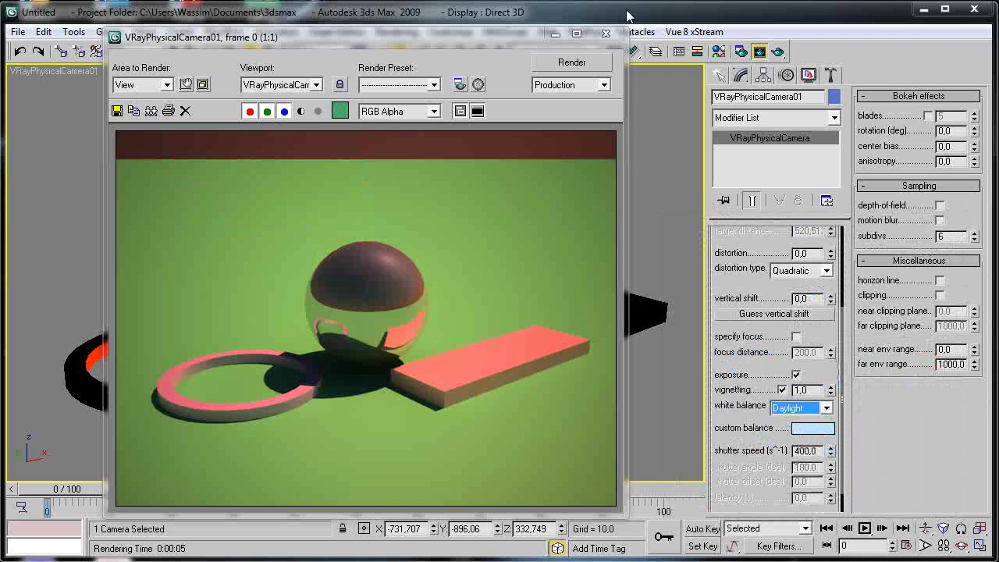
left_click(557, 103)
left_click(606, 33)
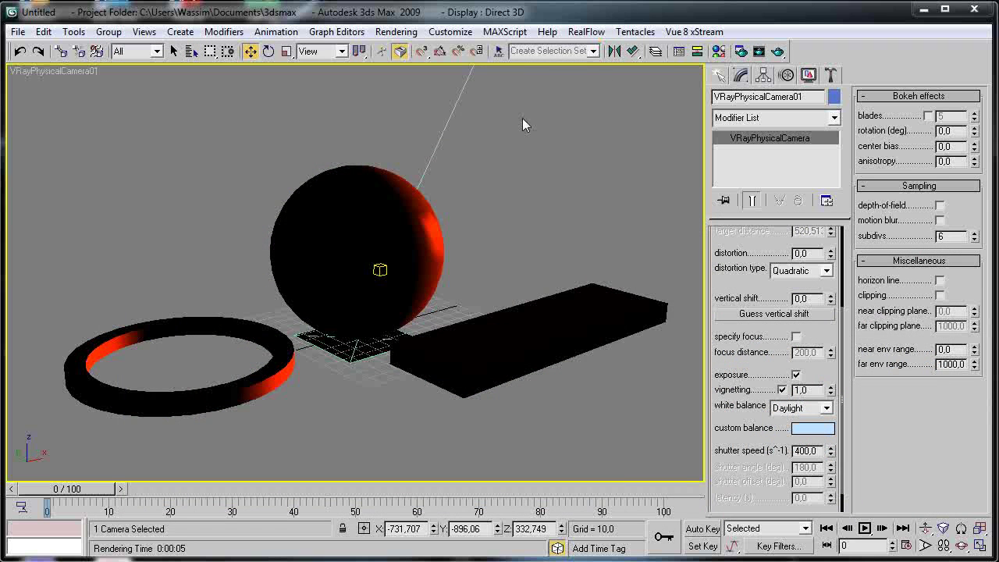
- Select the VRaySun light from the Perspective view and return to the VRayPhysicalCamera01 view
key("p")
key("z")
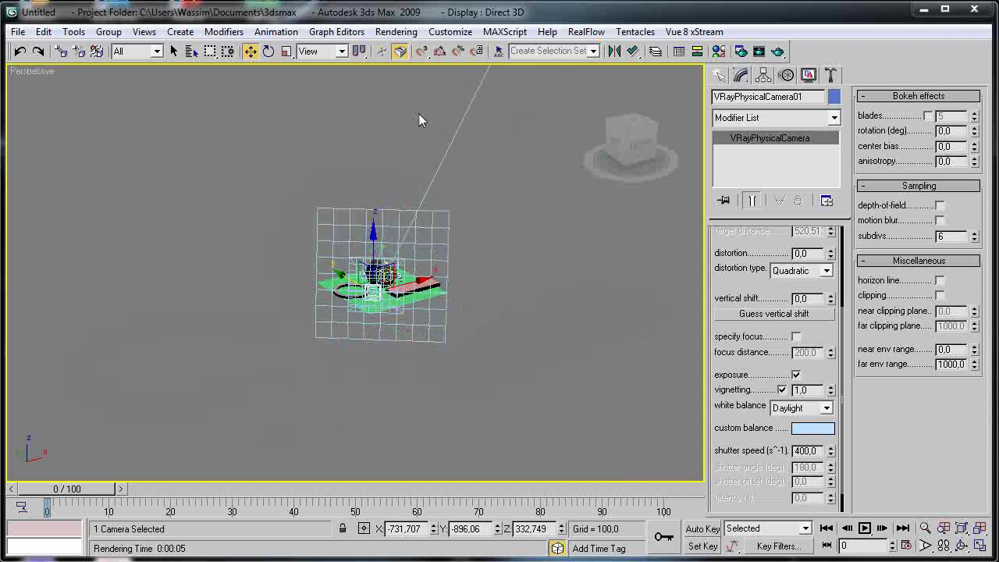
left_click(411, 166)
right_click(31, 71)
mouse_move(156, 82)
left_click(258, 83)
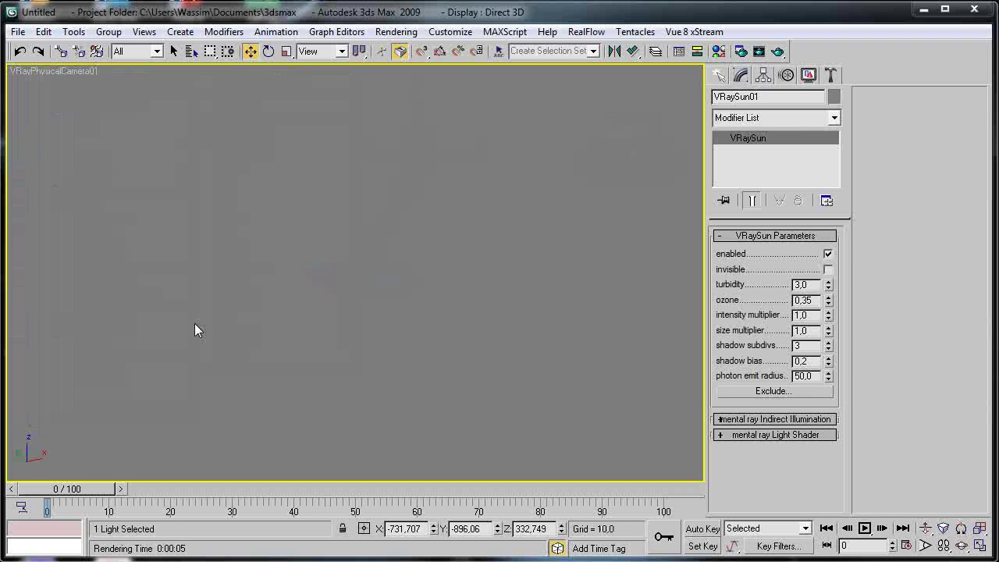
- Render the camera view with the VRaySun's turbidity at 20.0 and again at 5.0, stopping both renders early
left_click_drag(829, 285, 822, 123)
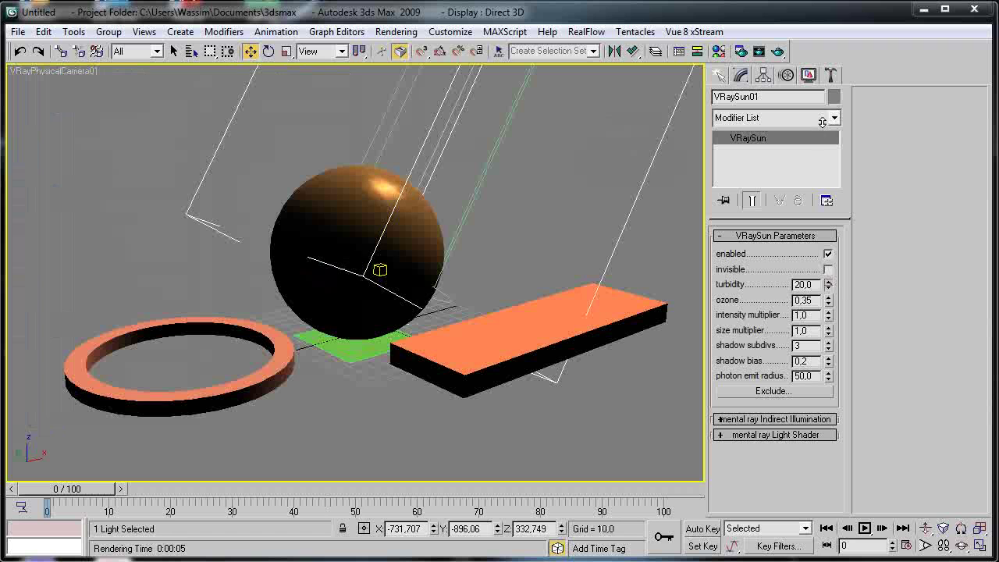
left_click(776, 50)
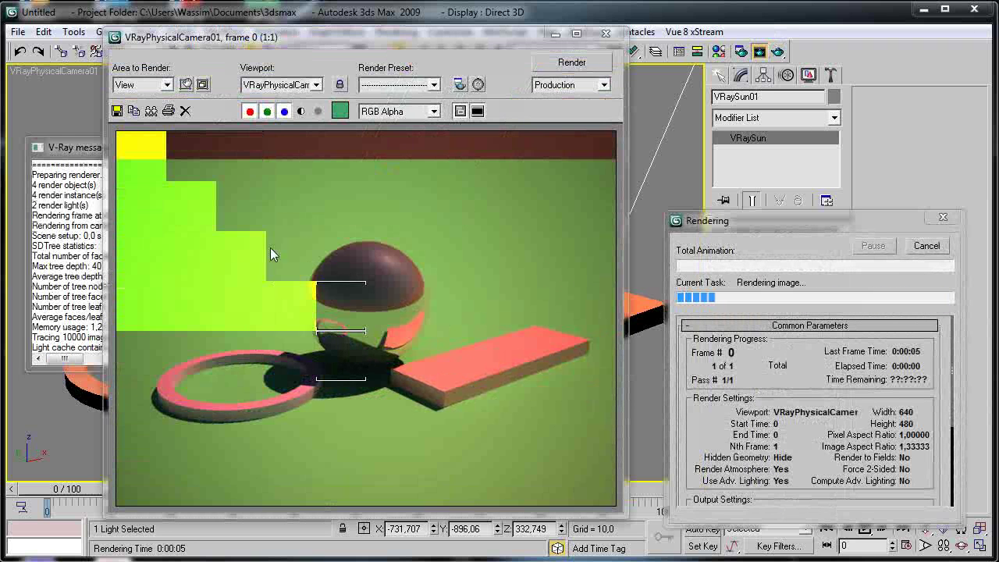
key("Escape")
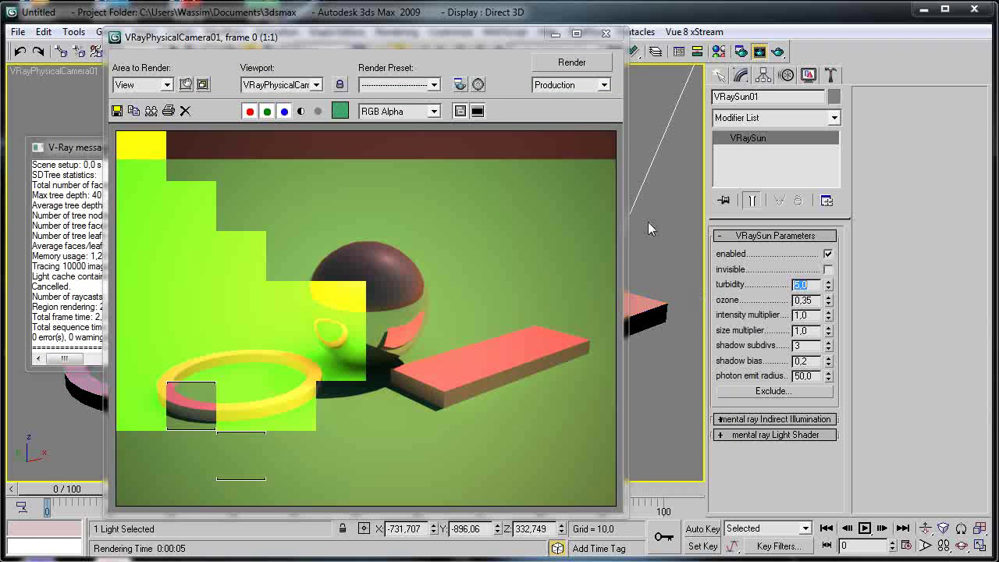
left_click(570, 62)
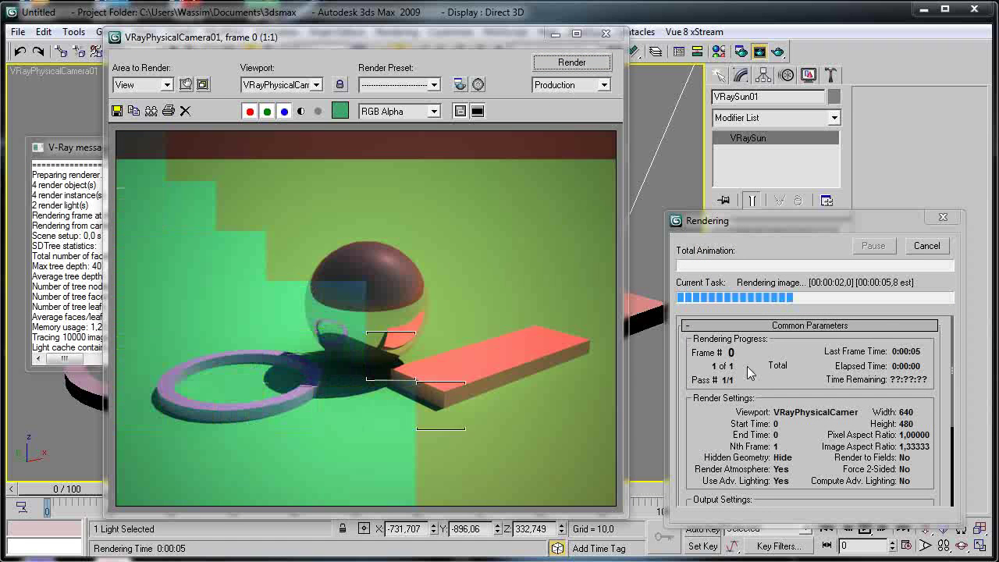
left_click(926, 245)
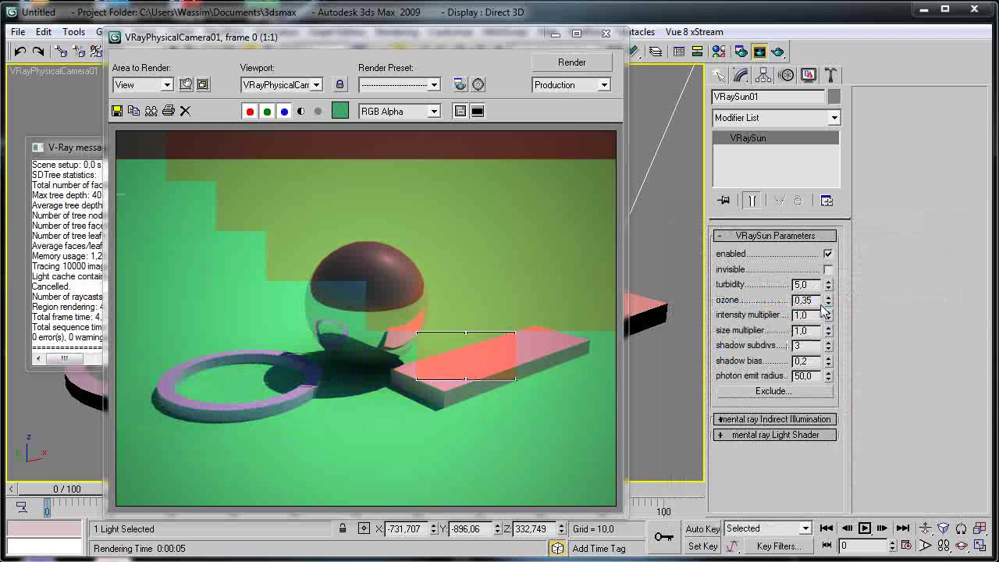
- Render the view with the VRaySun's ozone at 1.0 and again at 0.0, and close the rendered frame window
left_click_drag(826, 300, 826, 266)
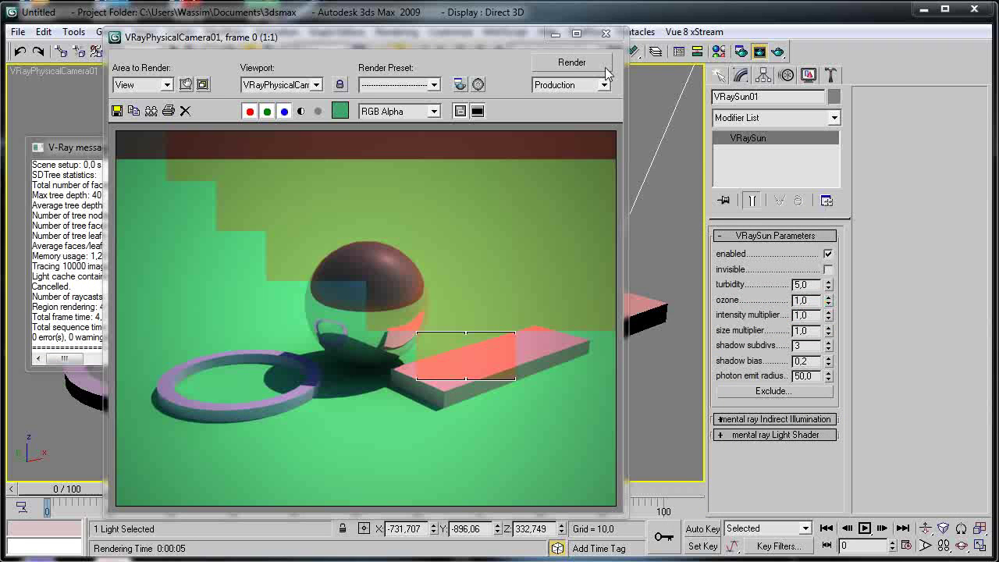
left_click(571, 62)
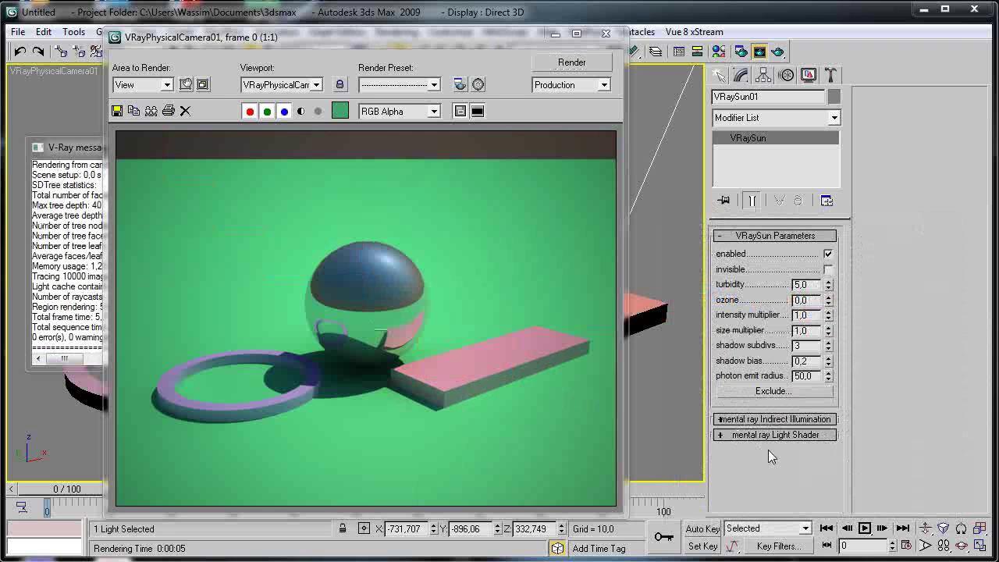
left_click(591, 67)
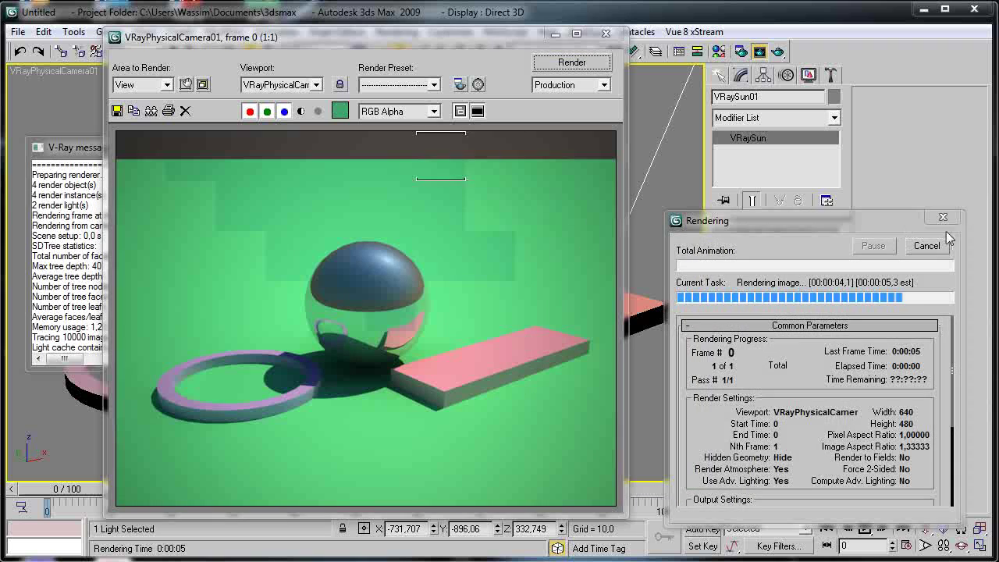
left_click(929, 248)
left_click(605, 34)
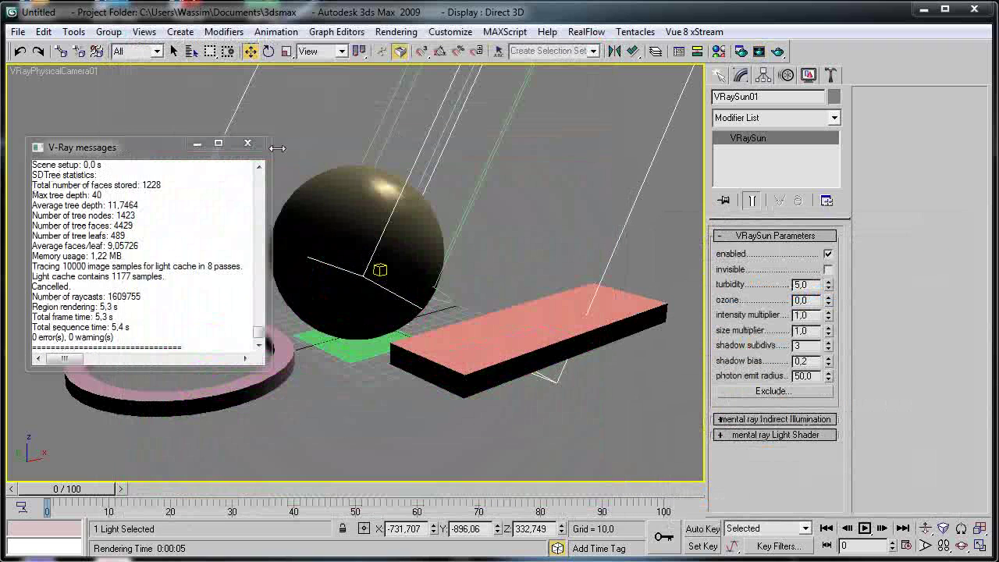
- Dismiss the V-Ray messages and reset the scene without saving the changes
left_click(269, 148)
left_click(17, 31)
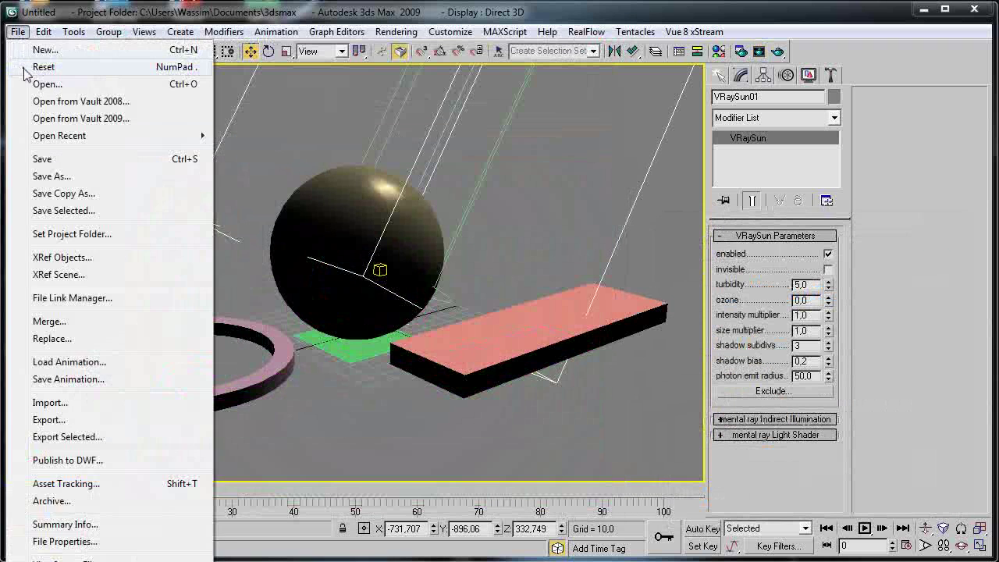
left_click(31, 67)
left_click(500, 361)
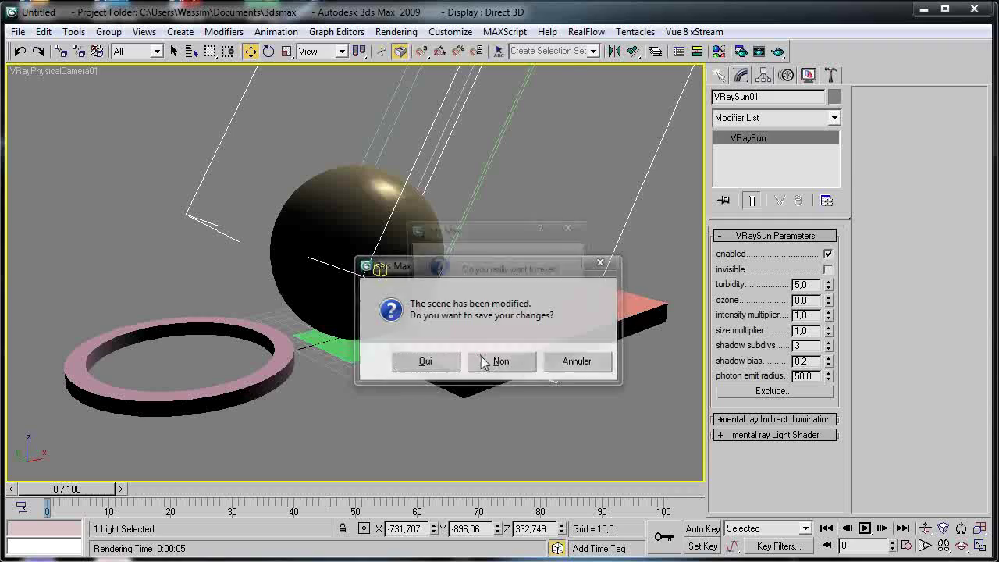
left_click(456, 316)
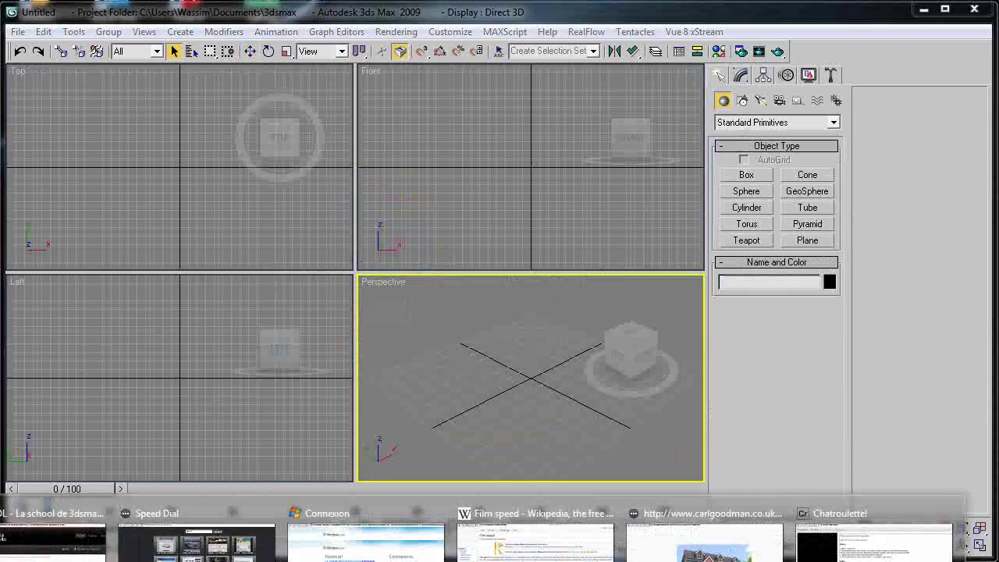
- Switch to the browser's Wikipedia article on film speed and examine its ISO scale comparison table and the sections on applying film speed
left_click(569, 542)
scroll(451, 173, "down", 20)
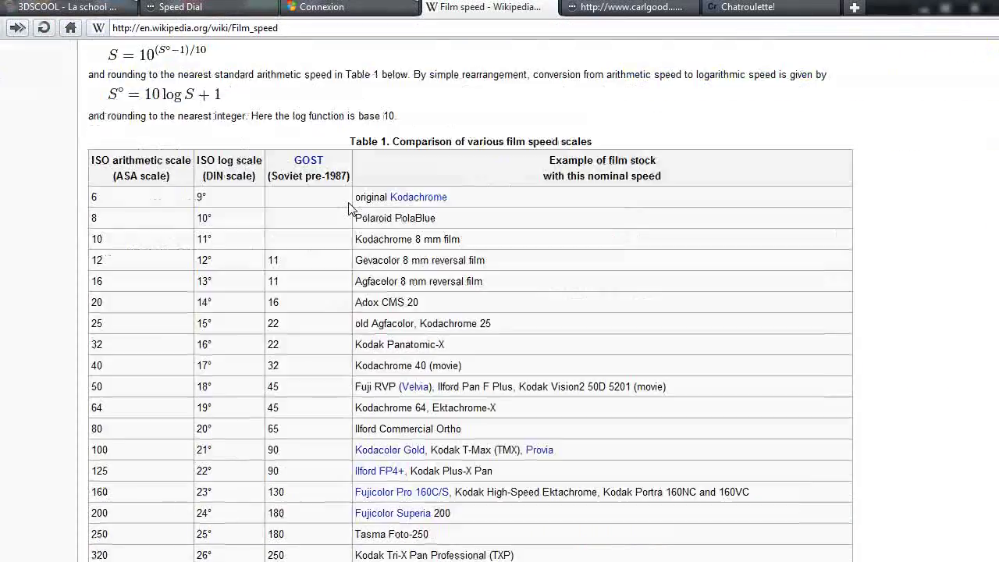
scroll(348, 209, "up", 3)
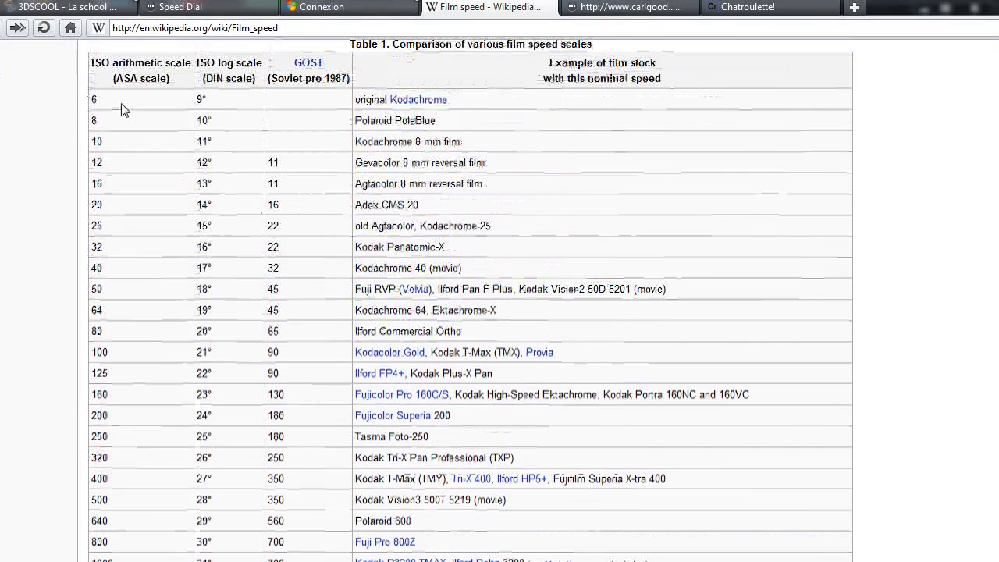
left_click_drag(92, 106, 196, 144)
left_click(191, 199)
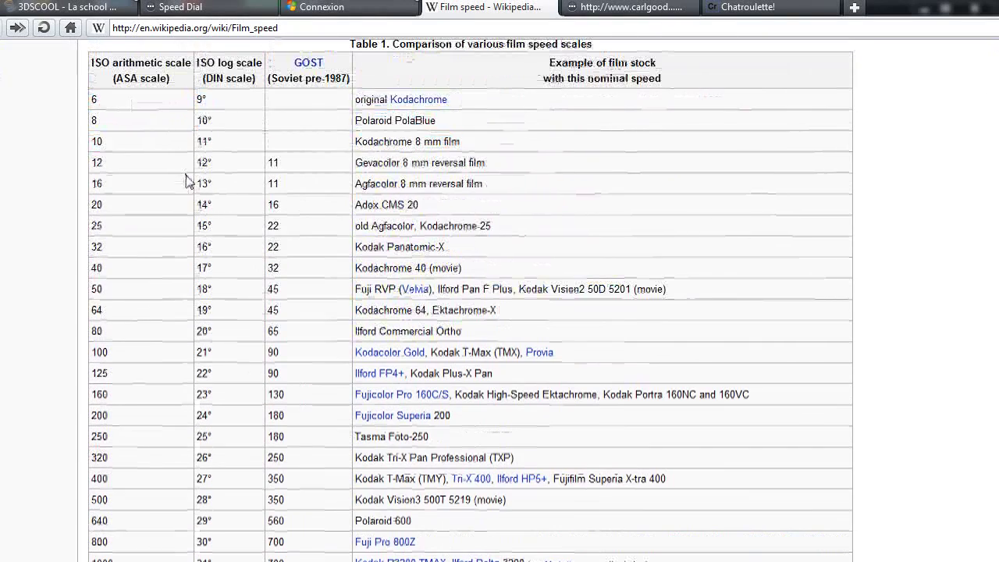
scroll(179, 173, "down", 10)
scroll(178, 174, "down", 7)
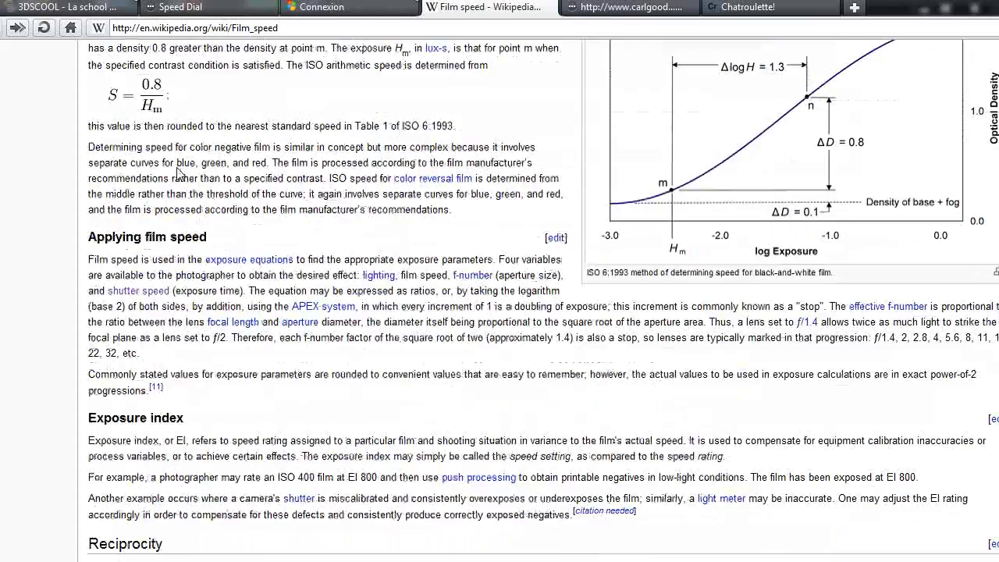
scroll(732, 248, "up", 3)
scroll(732, 248, "up", 4)
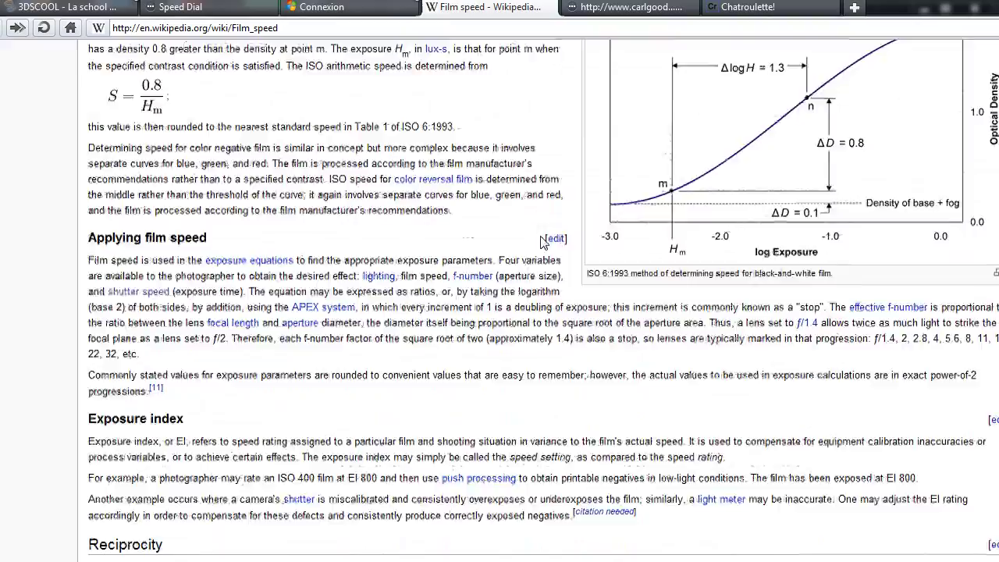
scroll(543, 243, "down", 9)
scroll(542, 244, "up", 15)
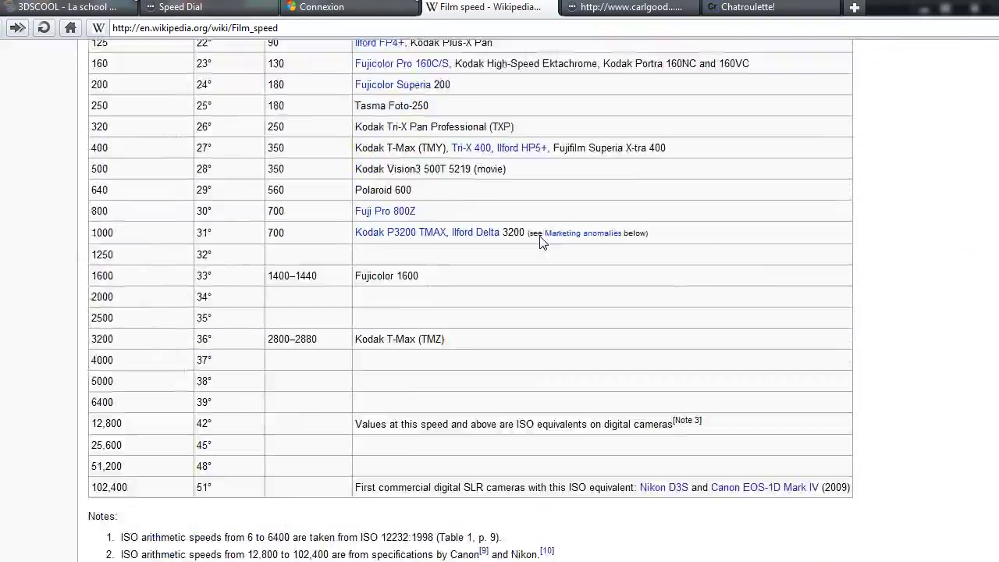
- Read the article's opening definition of film speed and look over the sections on film speed systems
scroll(542, 243, "up", 6)
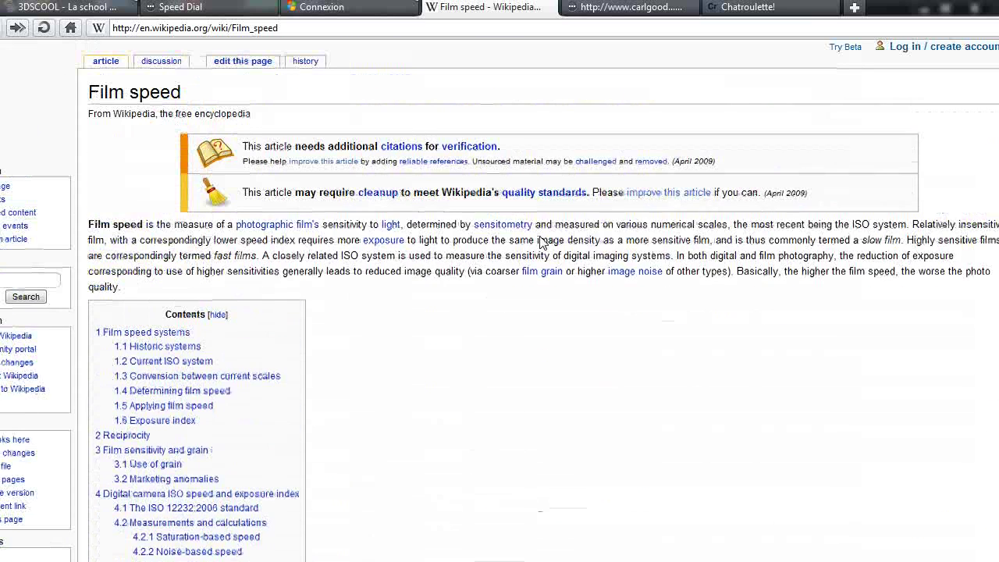
left_click_drag(153, 228, 338, 234)
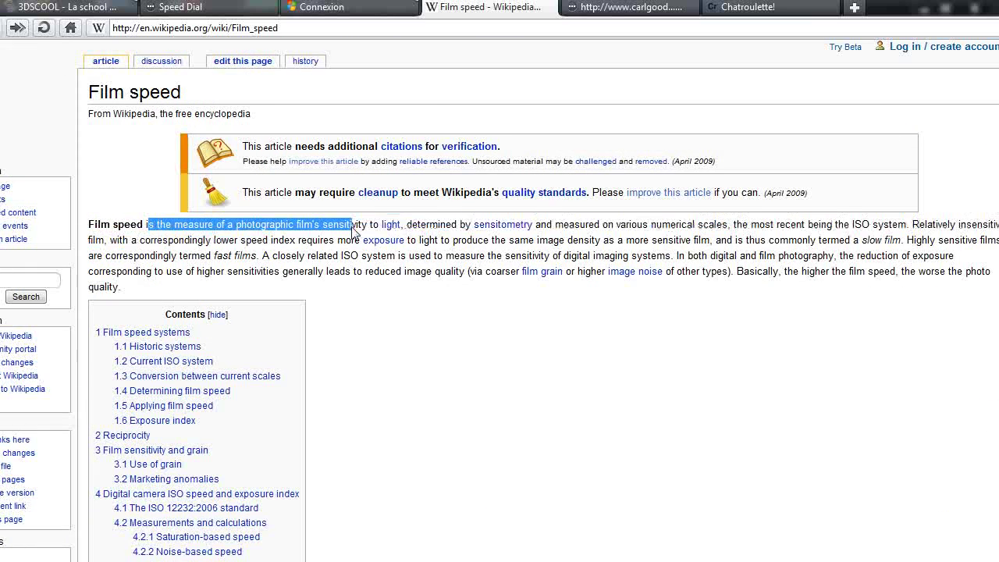
left_click(354, 228)
scroll(366, 172, "down", 6)
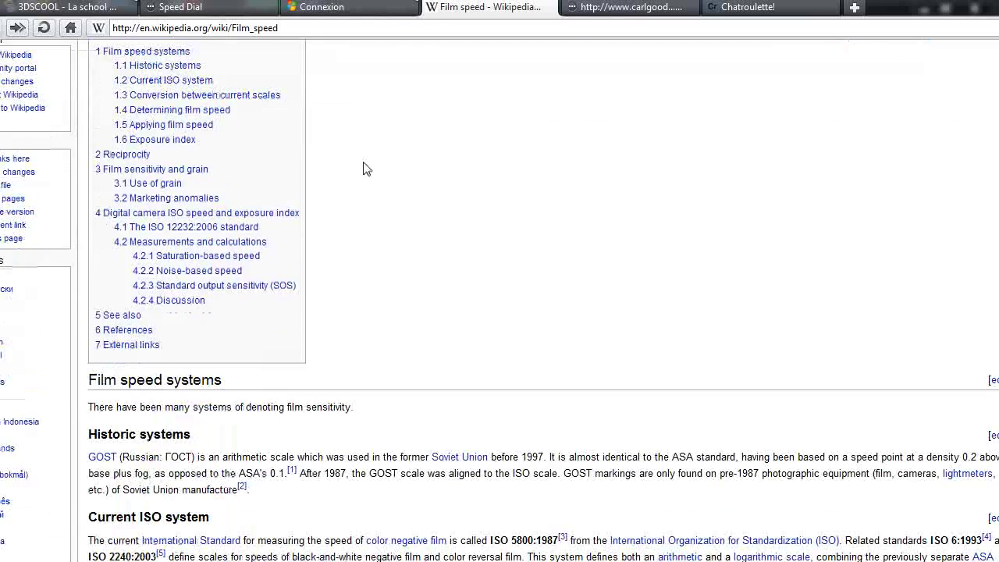
scroll(467, 181, "down", 4)
scroll(467, 181, "up", 4)
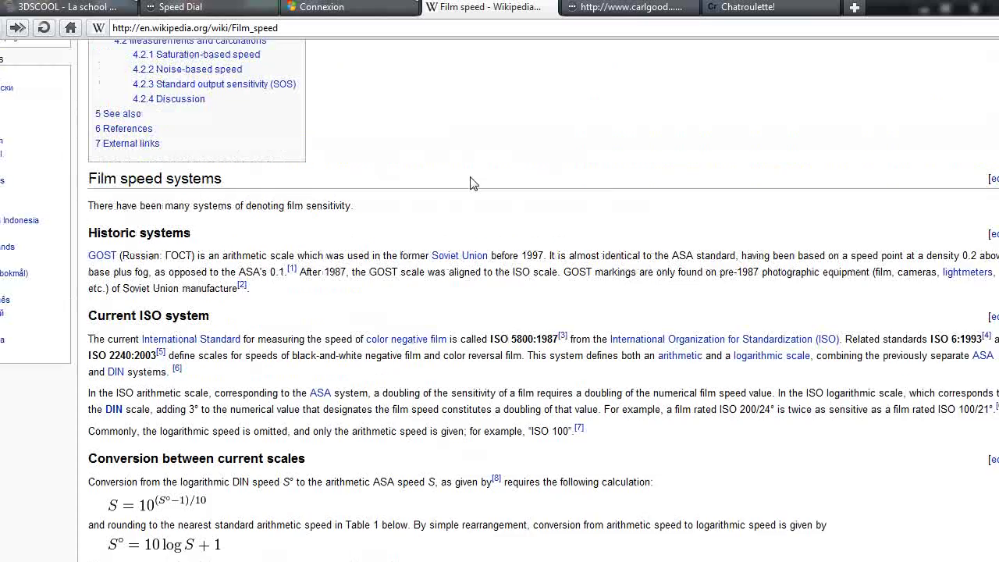